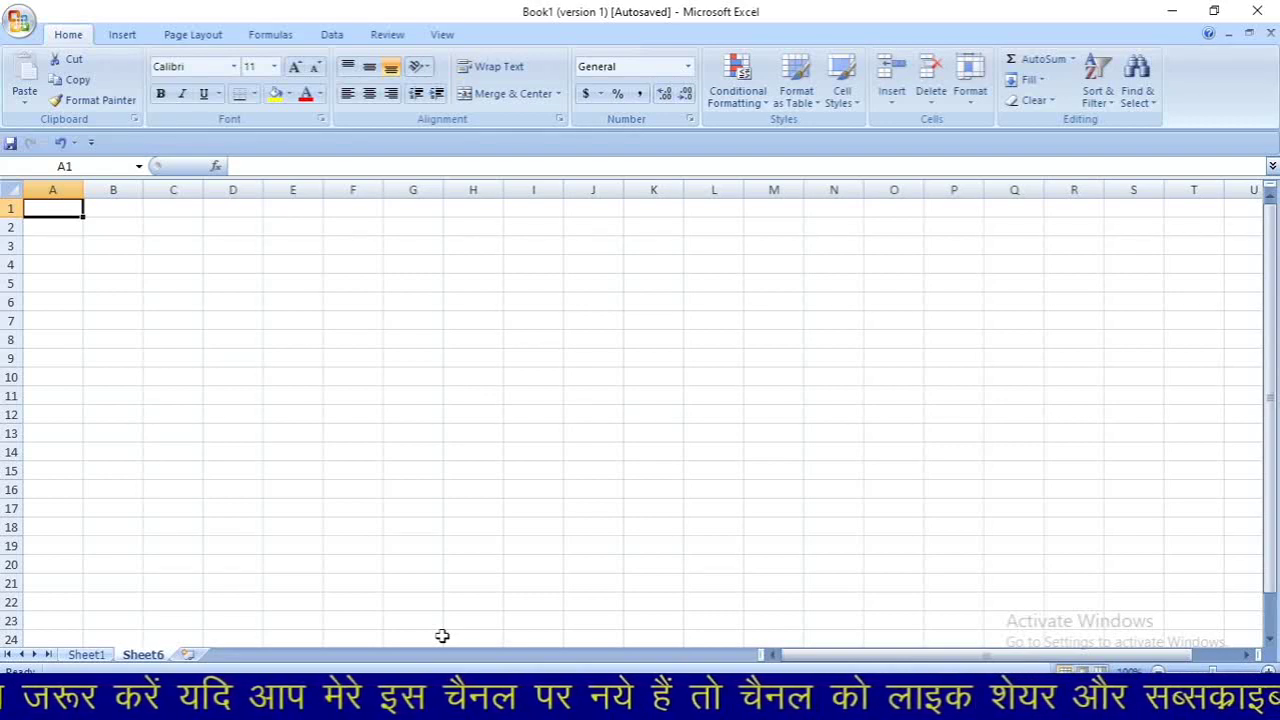
Create a PivotTable from the employee salary table on Sheet1, placing the report on a new worksheet
{"action": "left_click", "coordinate": [122, 35]}
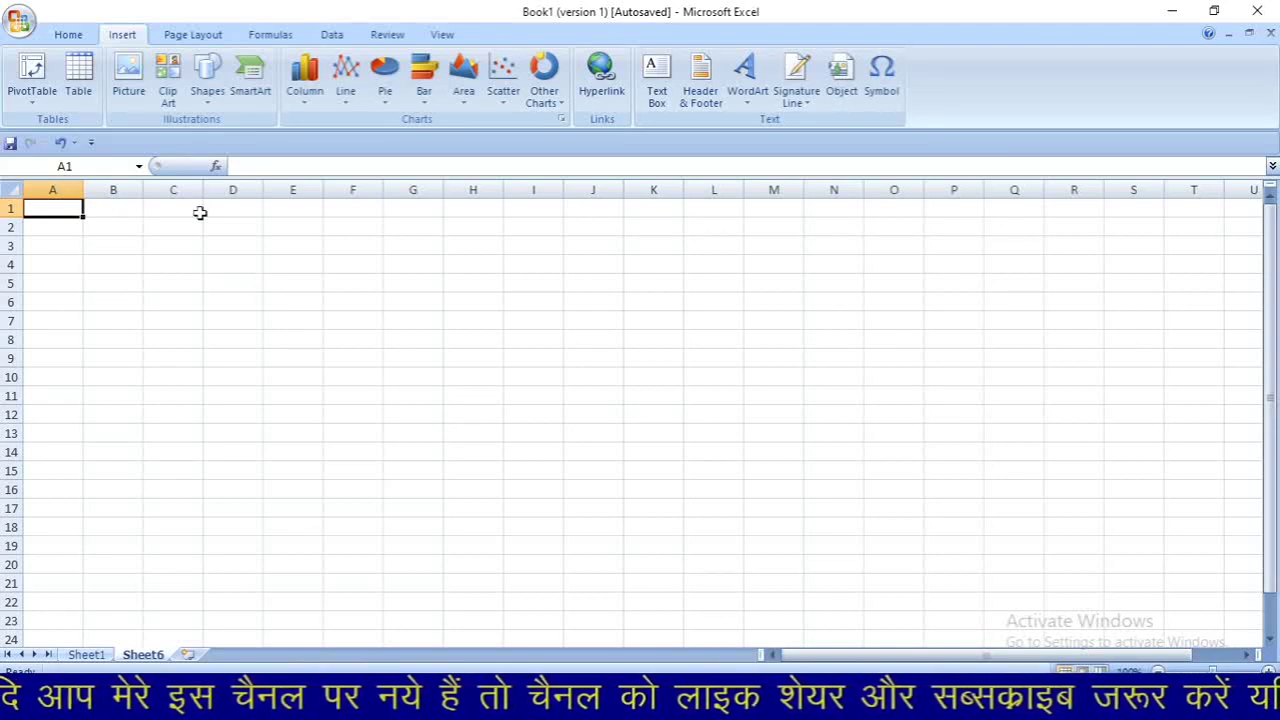
{"action": "left_click", "coordinate": [86, 655]}
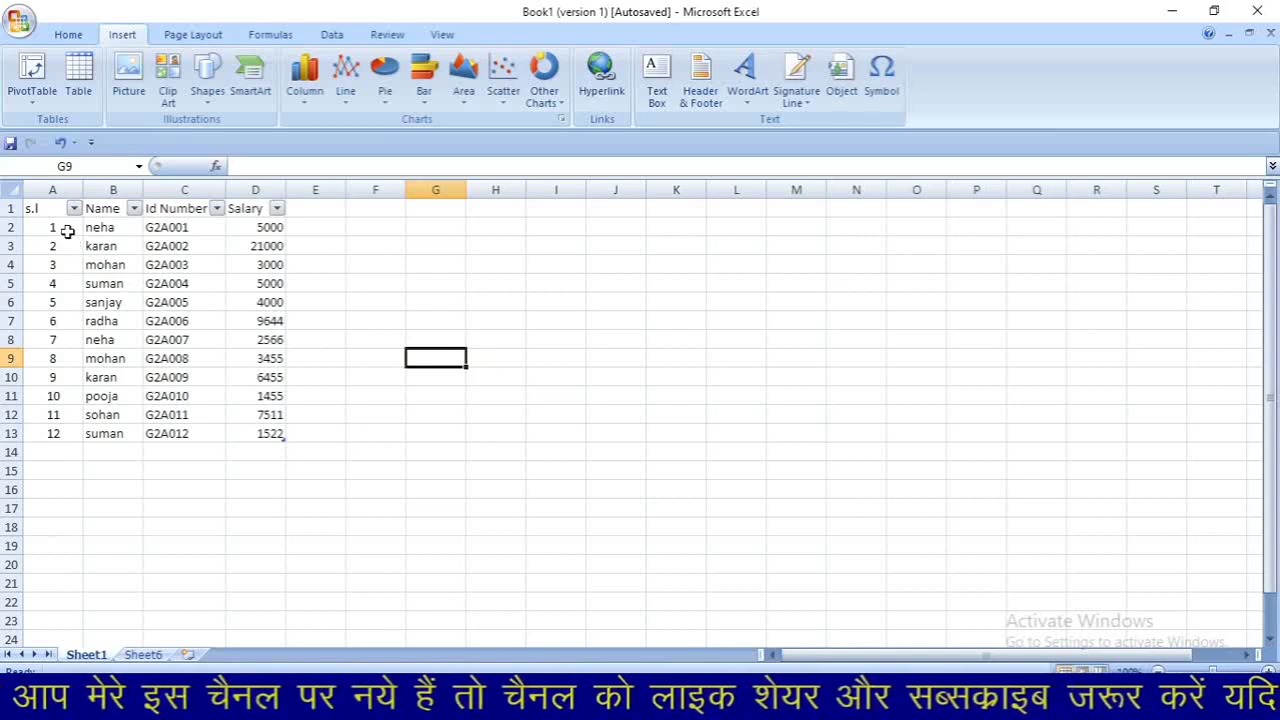
{"action": "left_click_drag", "start_coordinate": [67, 231], "coordinate": [268, 432]}
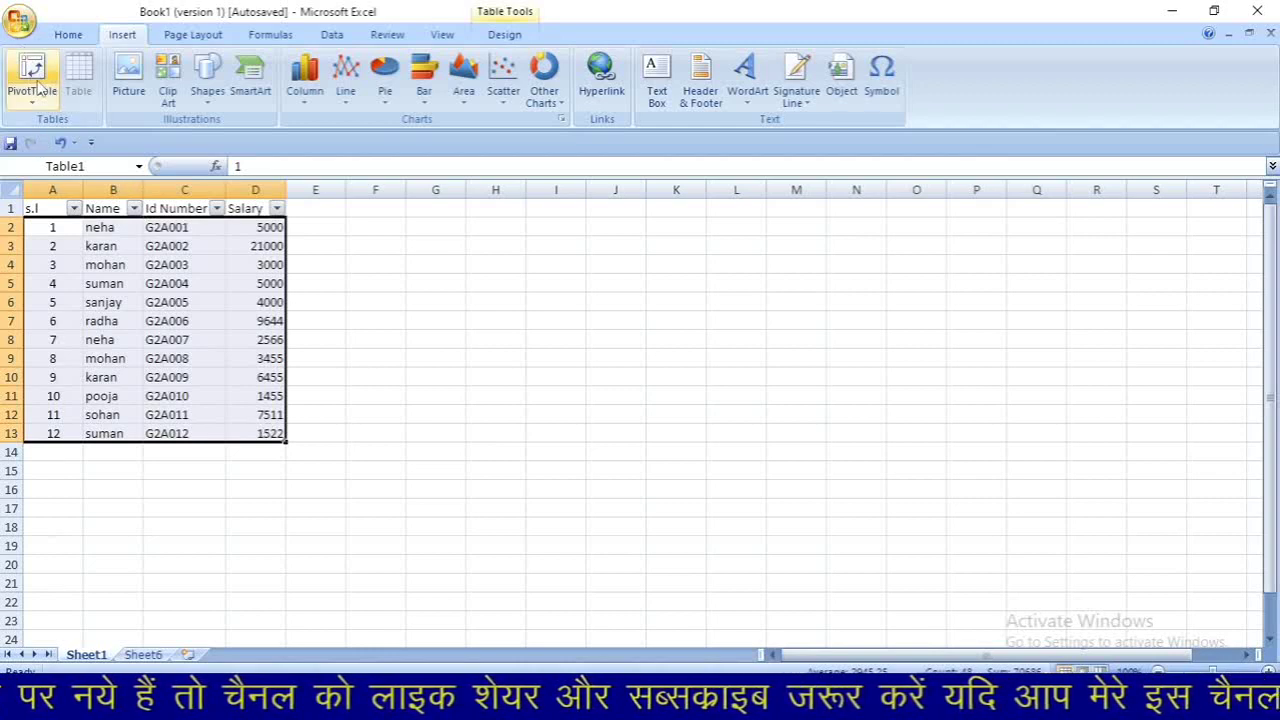
{"action": "left_click", "coordinate": [37, 88]}
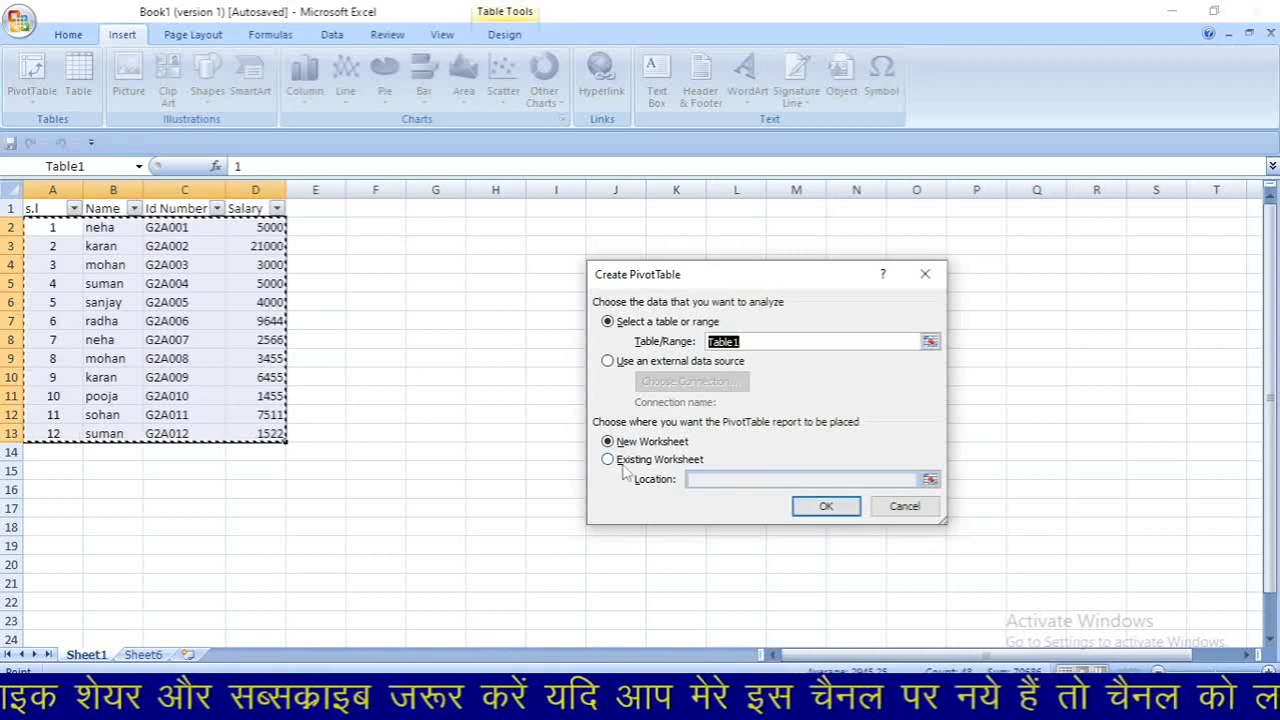
{"action": "left_click", "coordinate": [826, 508]}
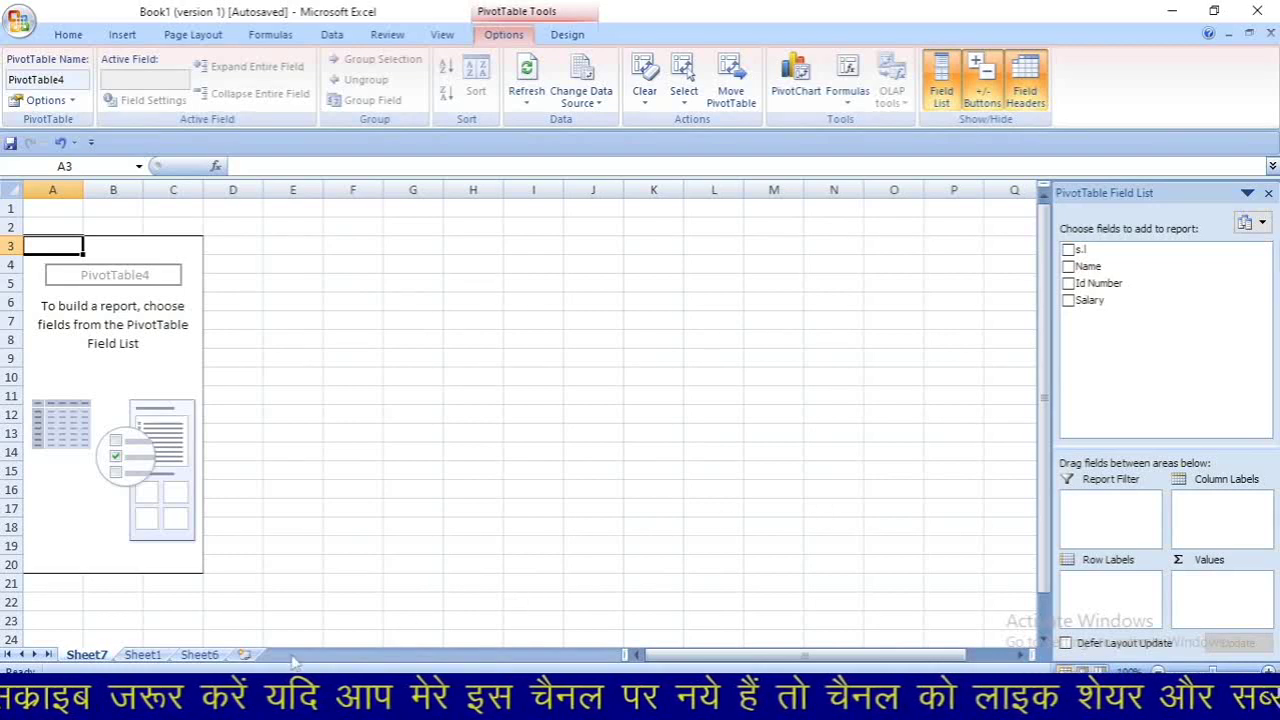
{"action": "left_click", "coordinate": [140, 655]}
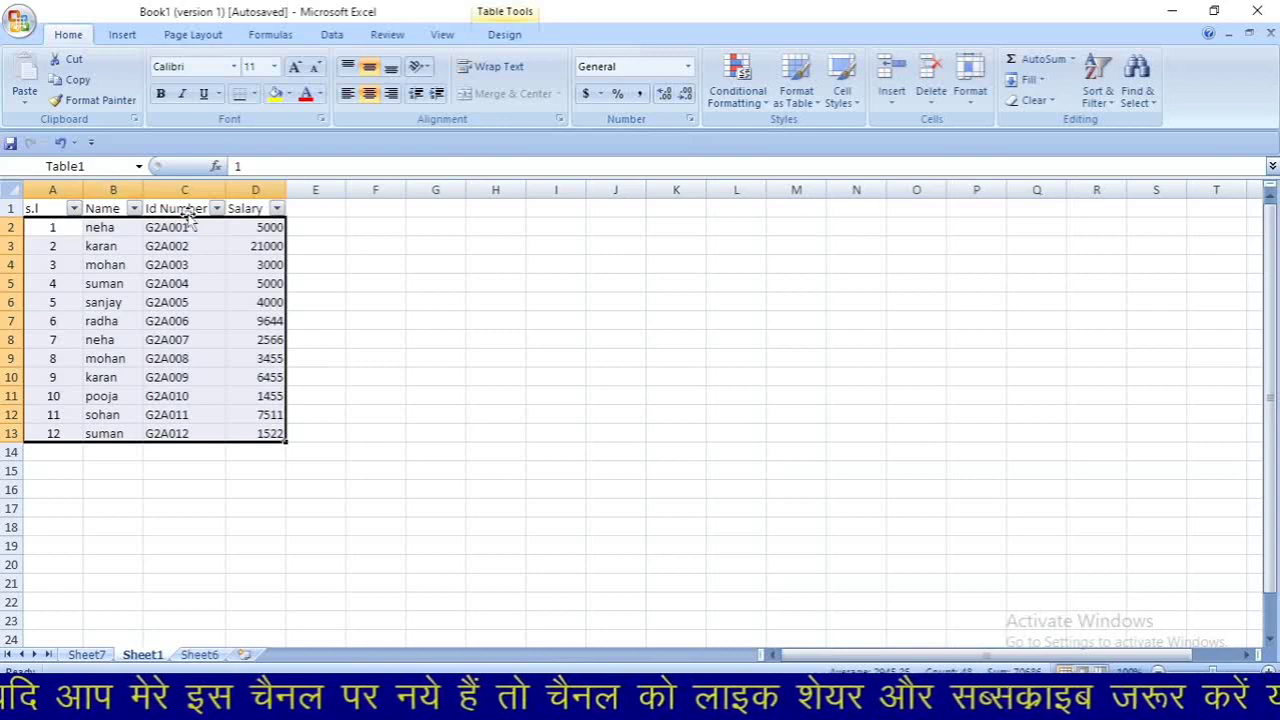
{"action": "left_click", "coordinate": [92, 656]}
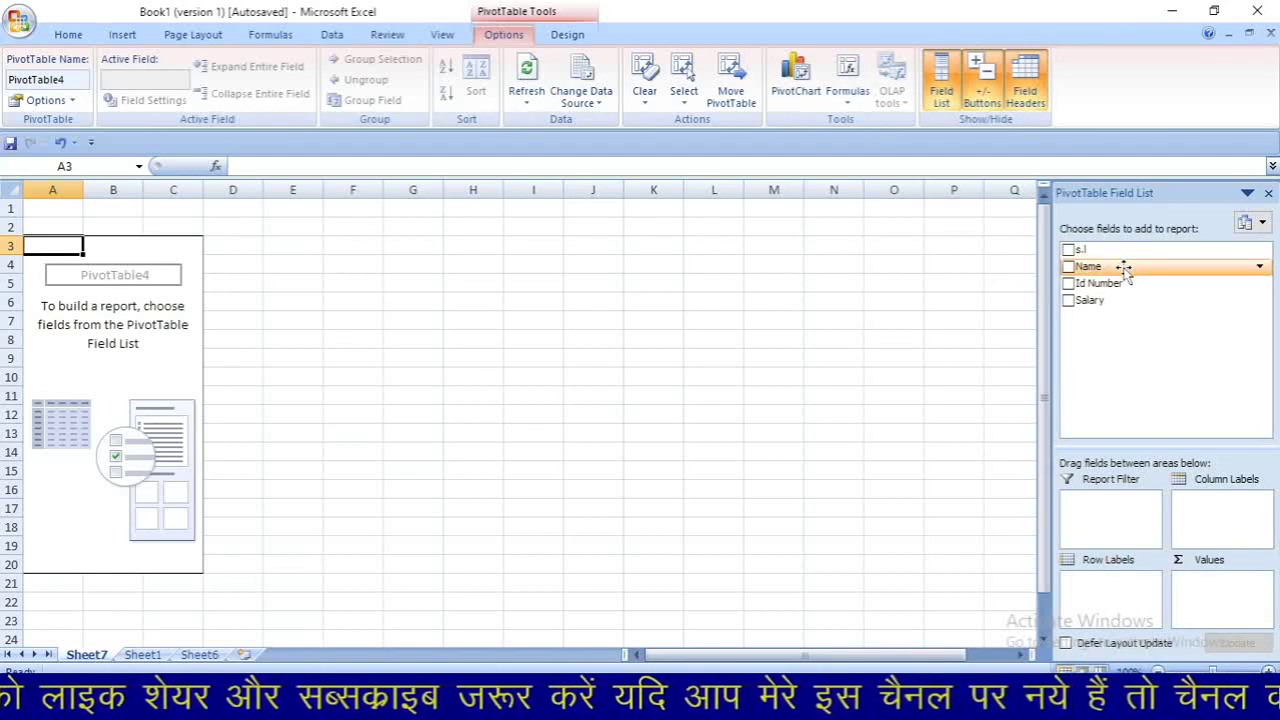
Lay out the PivotTable with Name as row labels, Id Number as column labels and Salary summed as values
{"action": "left_click_drag", "start_coordinate": [1124, 268], "coordinate": [1093, 401]}
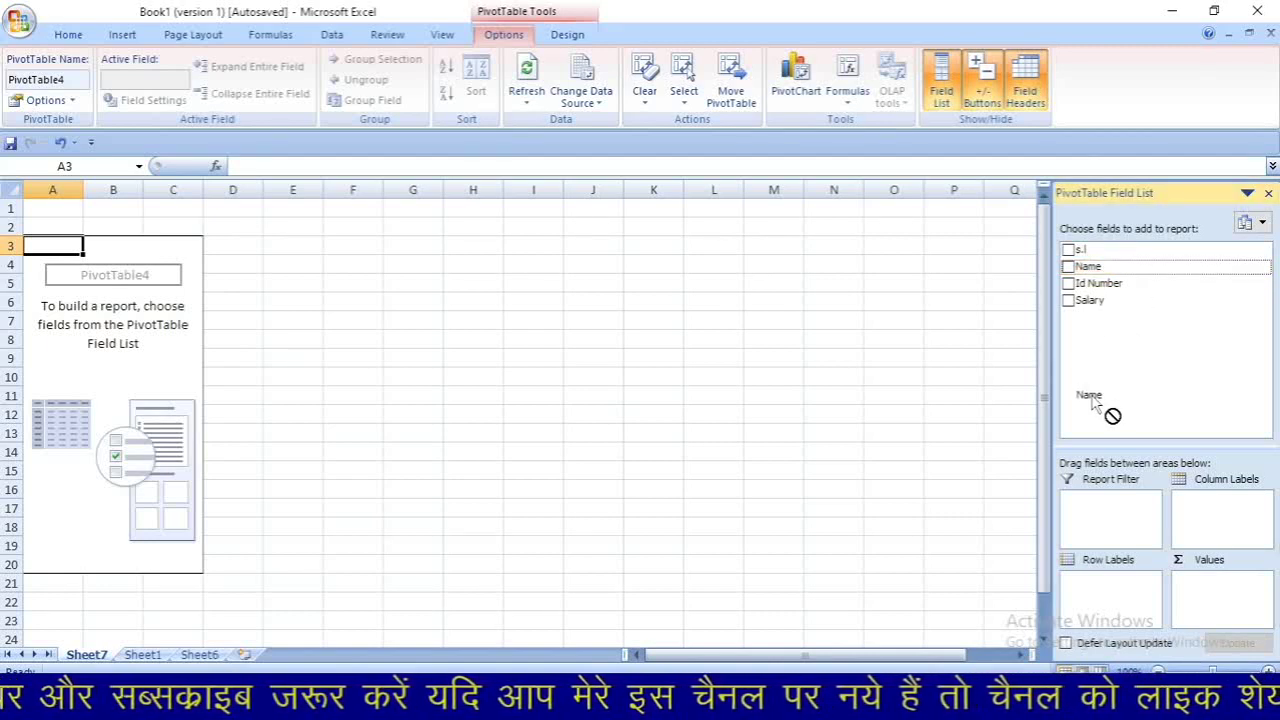
{"action": "left_click_drag", "start_coordinate": [1093, 401], "coordinate": [1104, 591]}
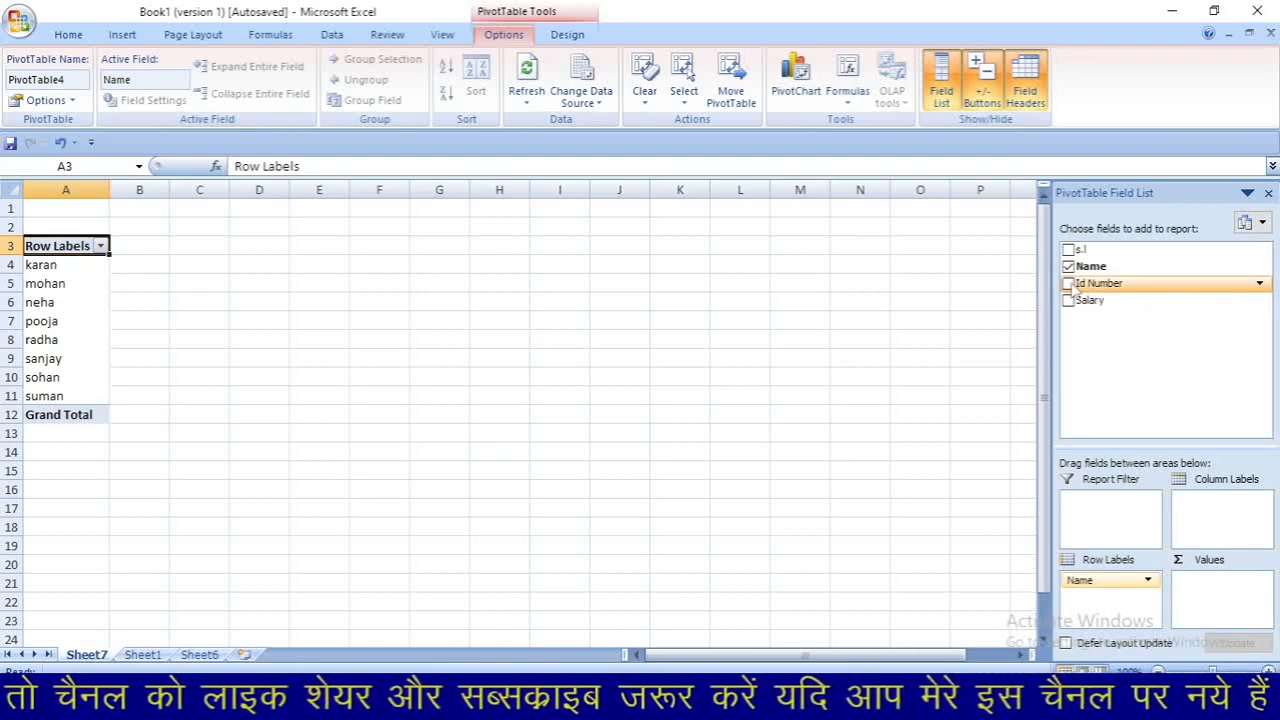
{"action": "left_click_drag", "start_coordinate": [1078, 287], "coordinate": [1210, 520]}
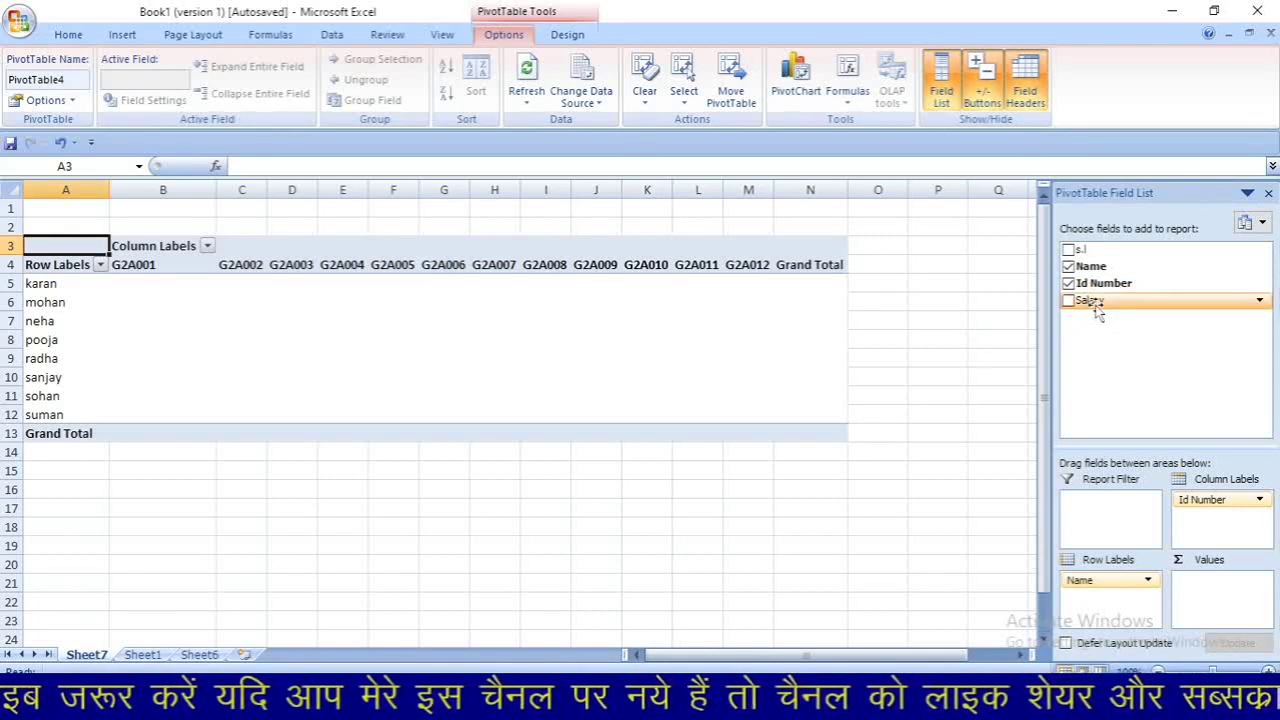
{"action": "left_click_drag", "start_coordinate": [1097, 313], "coordinate": [1215, 590]}
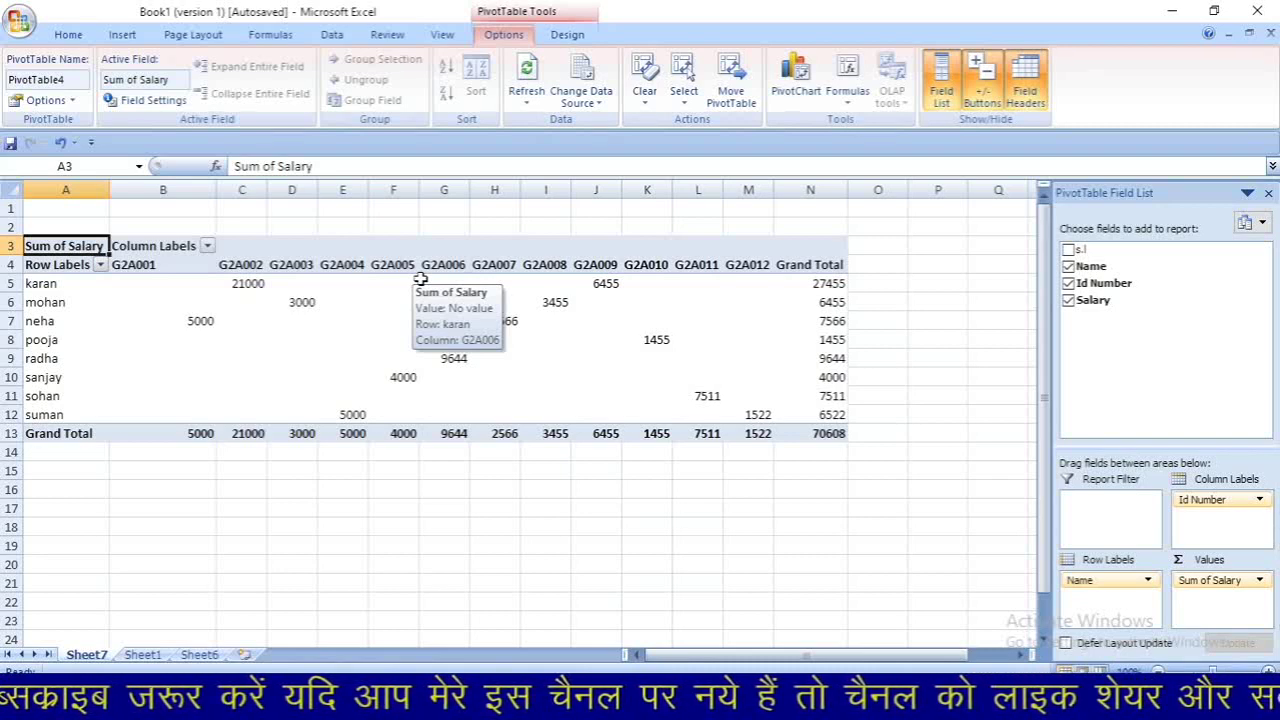
Undo the PivotTable field placements and clear the leftover copy selection around the table on Sheet1
{"action": "key", "text": "ctrl+z"}
{"action": "key", "text": "ctrl+z"}
{"action": "key", "text": "ctrl+z"}
{"action": "key", "text": "ctrl+z"}
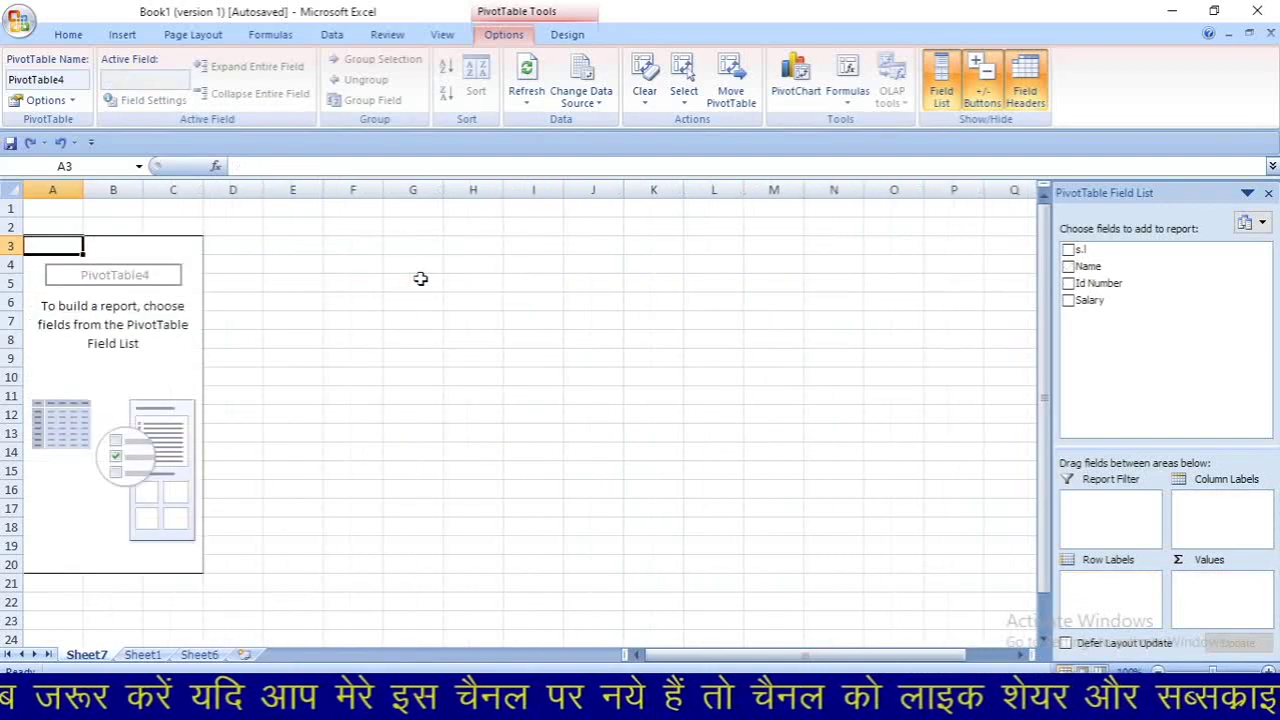
{"action": "key", "text": "ctrl+z"}
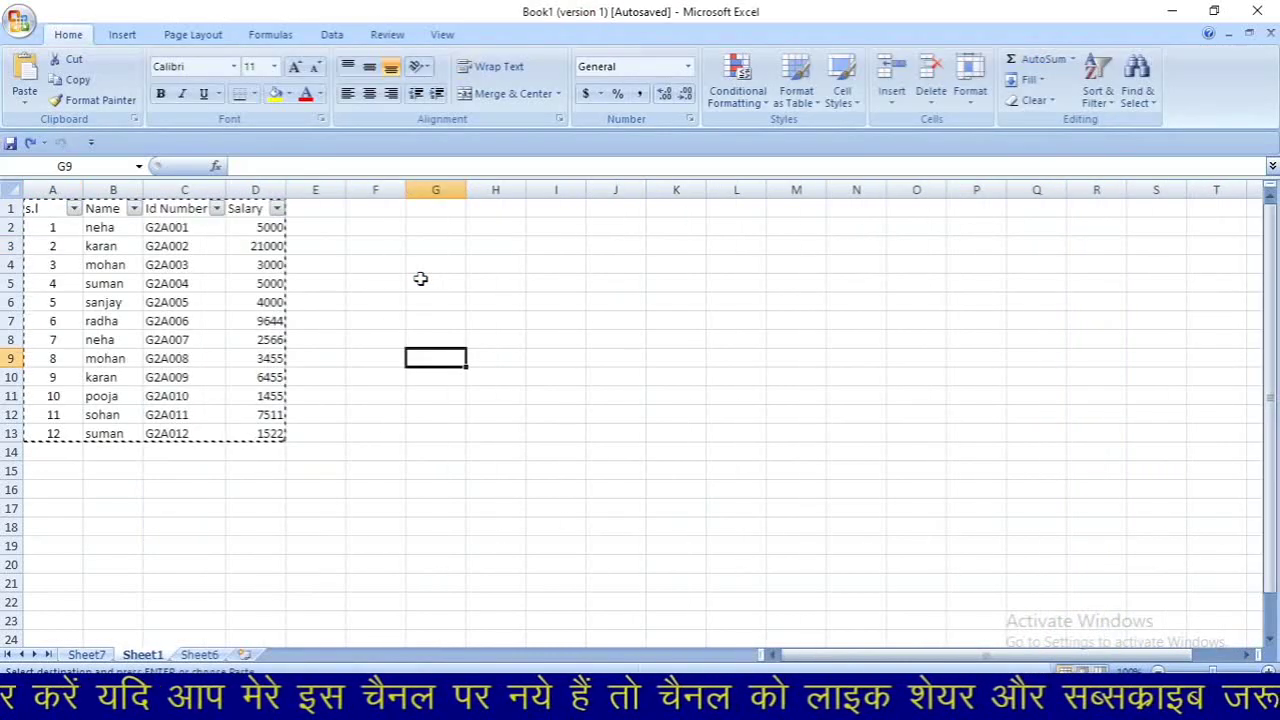
{"action": "left_click", "coordinate": [337, 356]}
{"action": "key", "text": "Escape"}
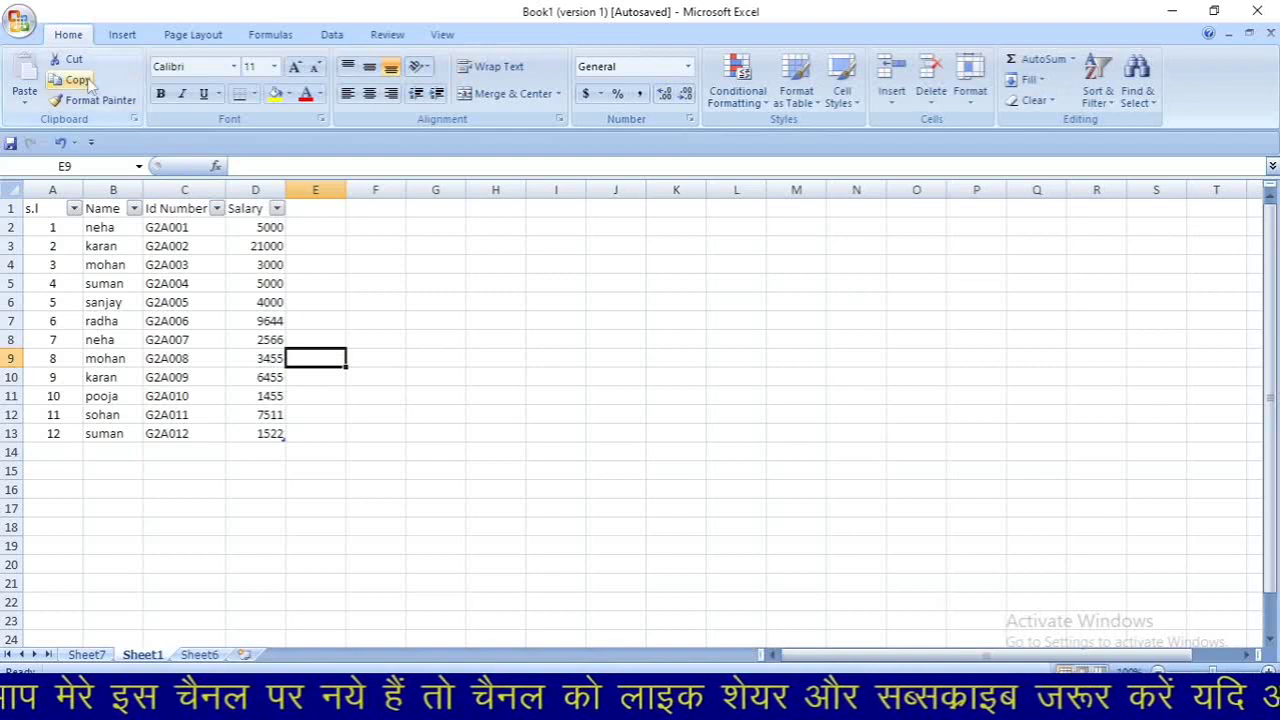
{"action": "left_click", "coordinate": [123, 35]}
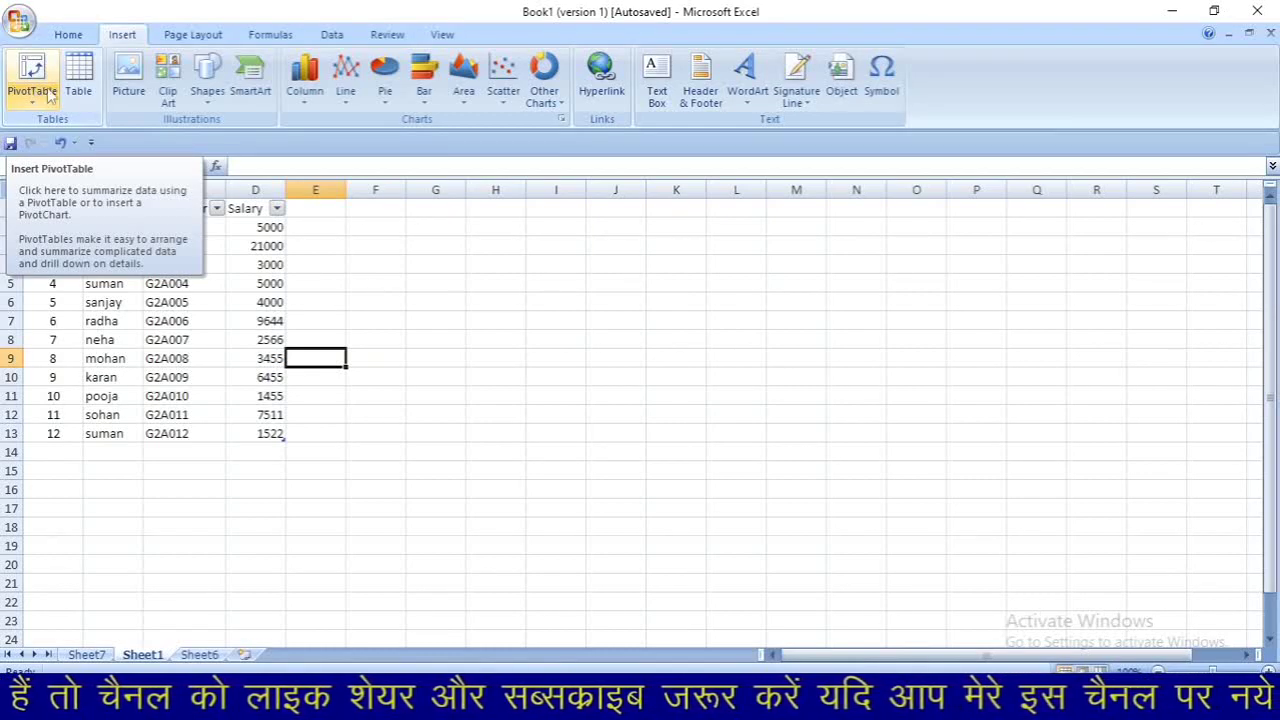
{"action": "left_click", "coordinate": [170, 265]}
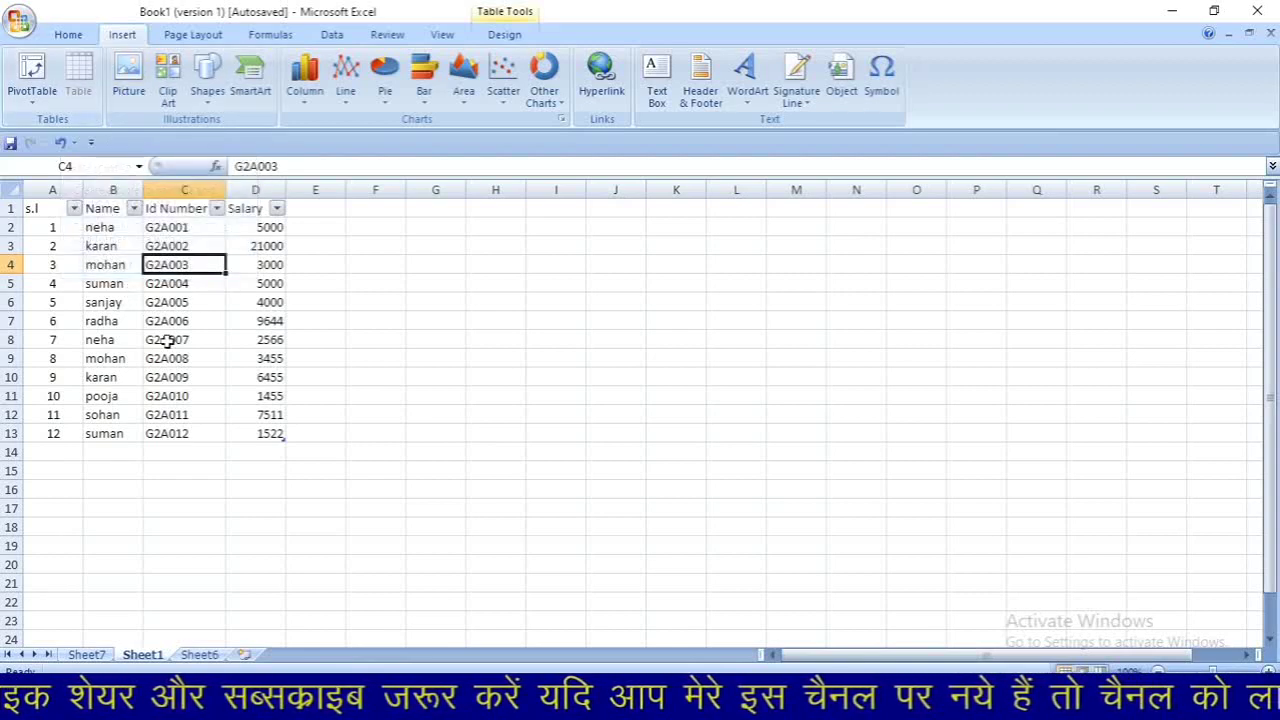
{"action": "left_click", "coordinate": [410, 322]}
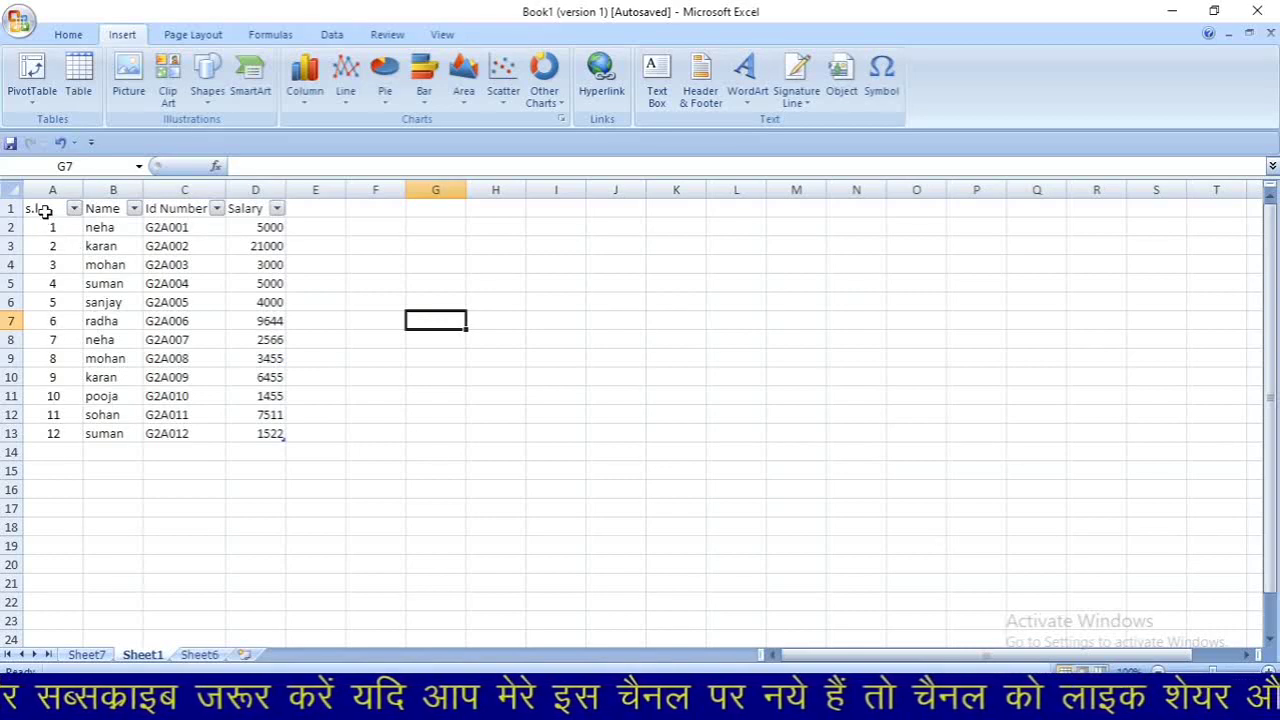
Apply the black medium table style with gridlines and banded rows to the table in A1:D13 on Sheet1
{"action": "left_click_drag", "start_coordinate": [46, 208], "coordinate": [265, 430]}
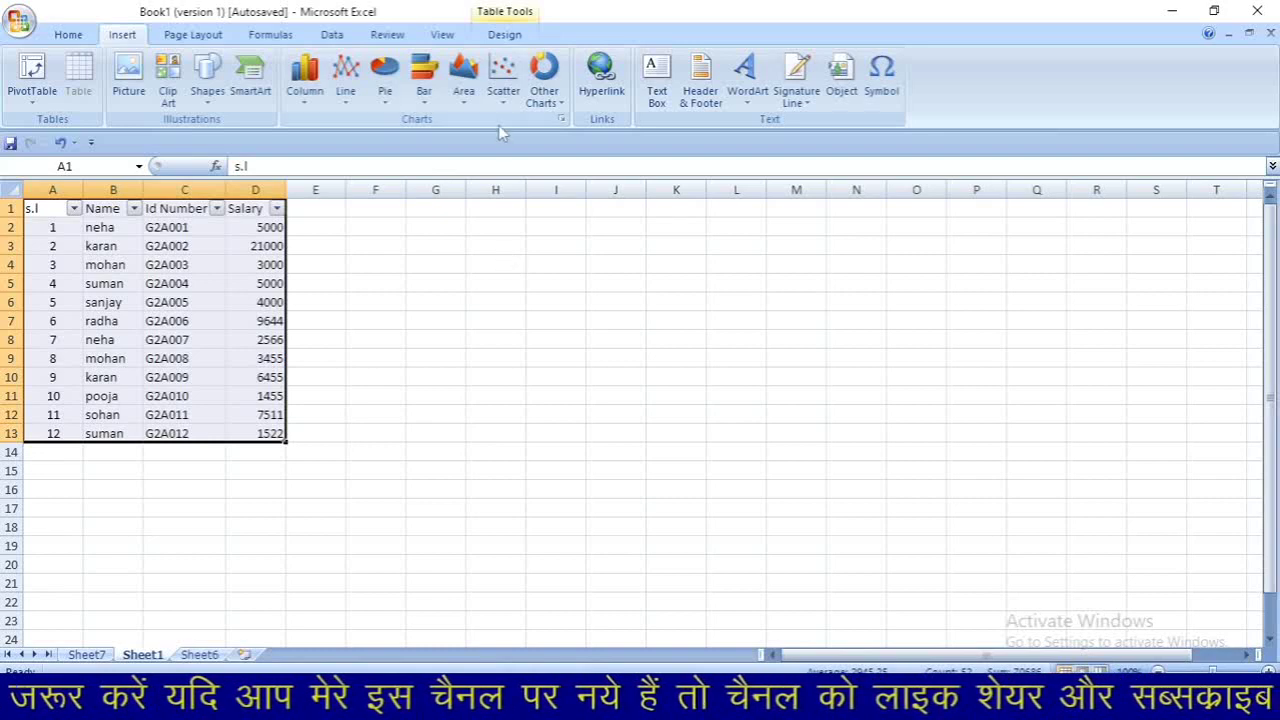
{"action": "left_click", "coordinate": [500, 34]}
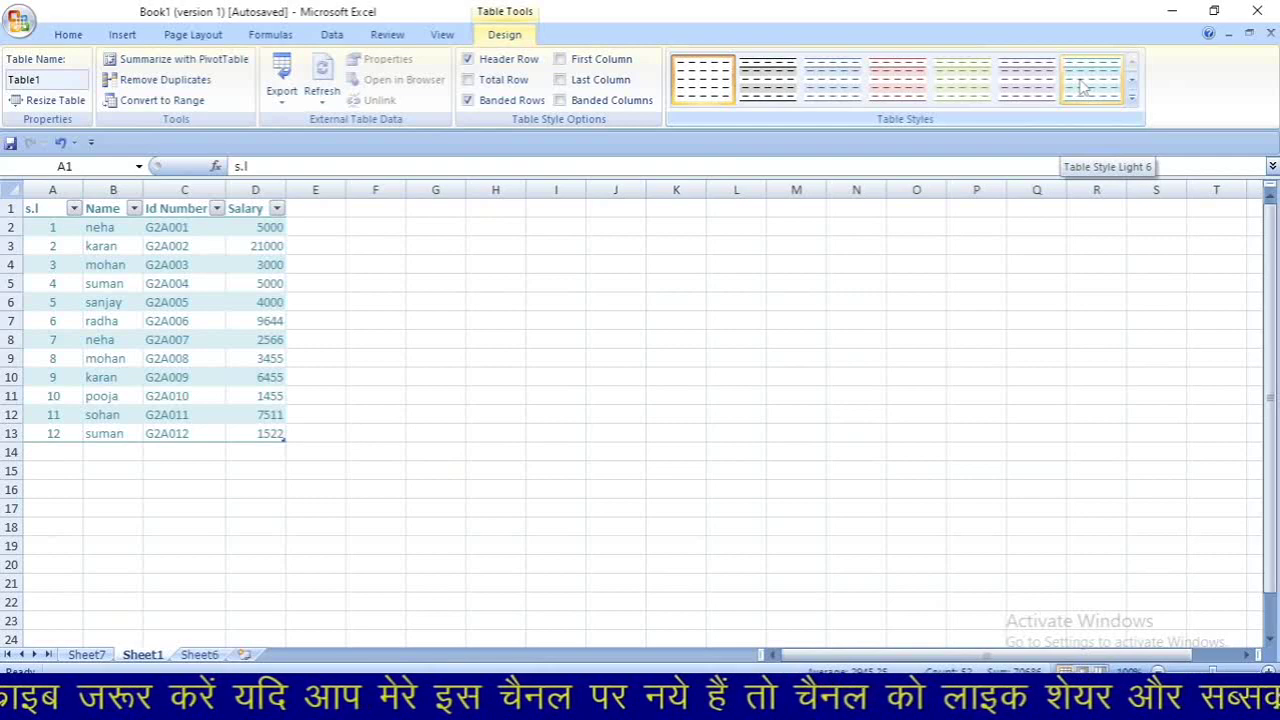
{"action": "left_click", "coordinate": [1132, 98]}
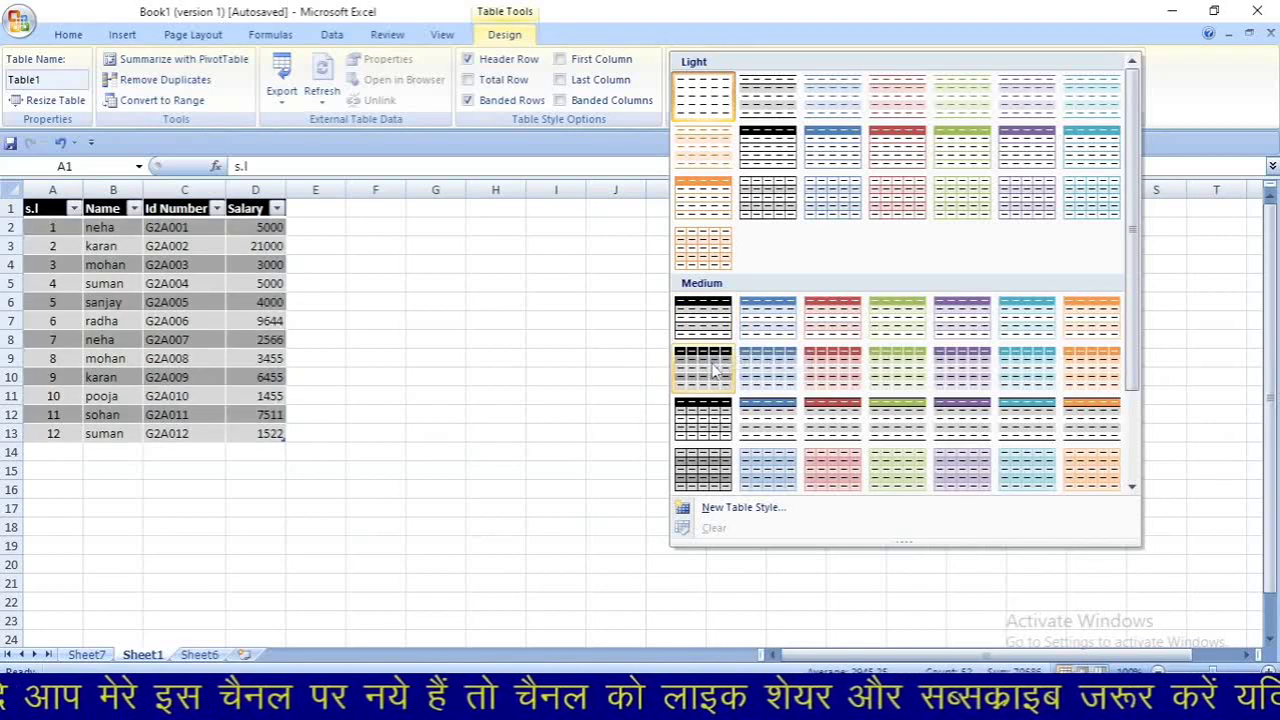
{"action": "left_click", "coordinate": [690, 430]}
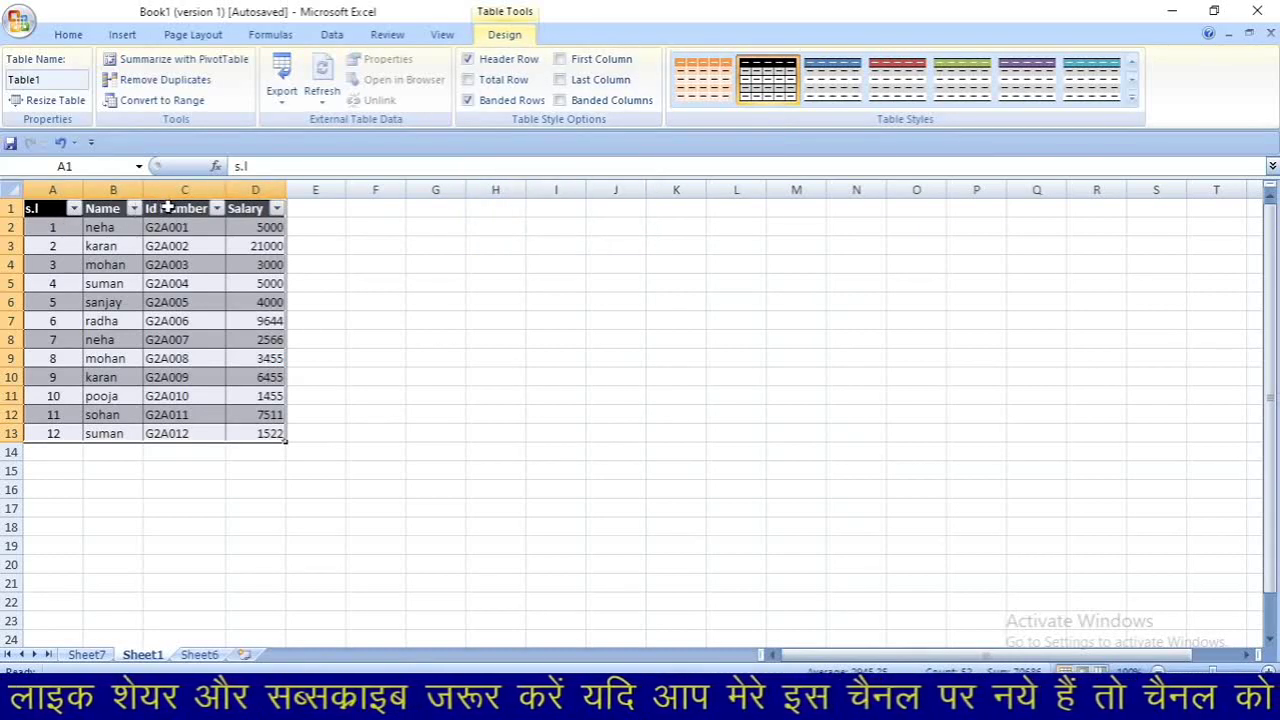
Try hiding the table's header row and adding a total row, restoring the original setting after each
{"action": "left_click", "coordinate": [494, 60]}
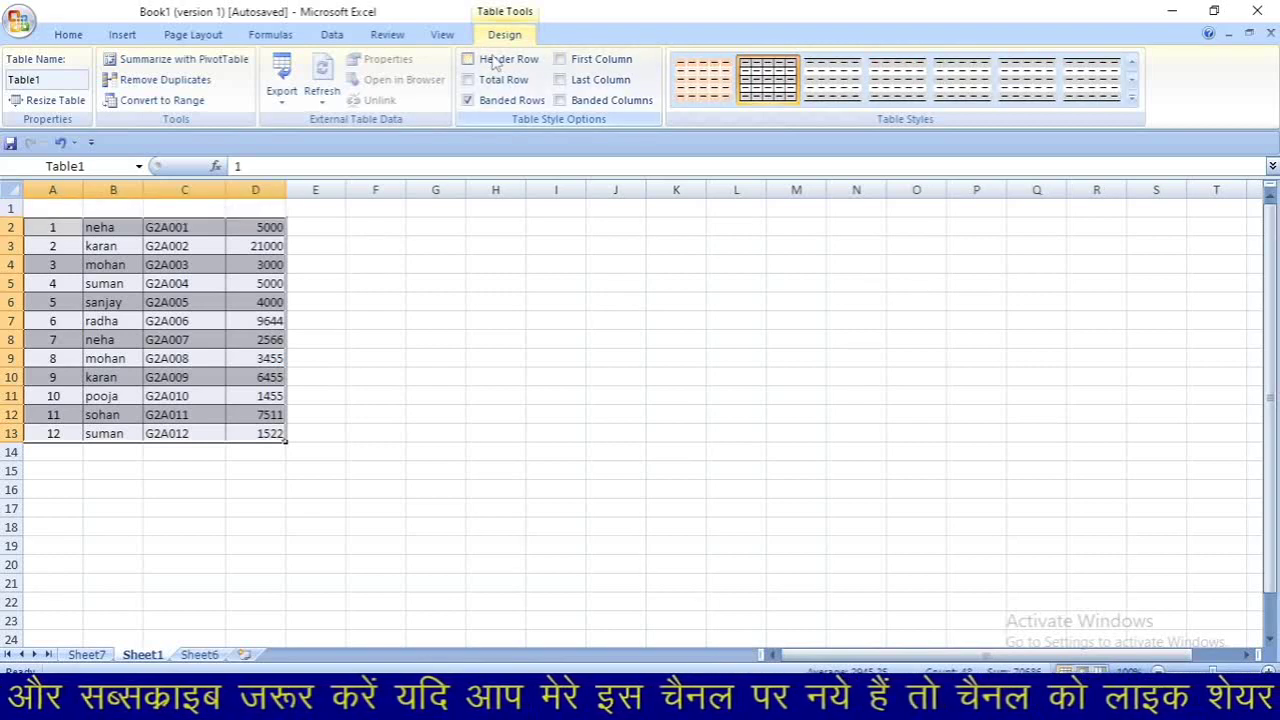
{"action": "left_click", "coordinate": [494, 61]}
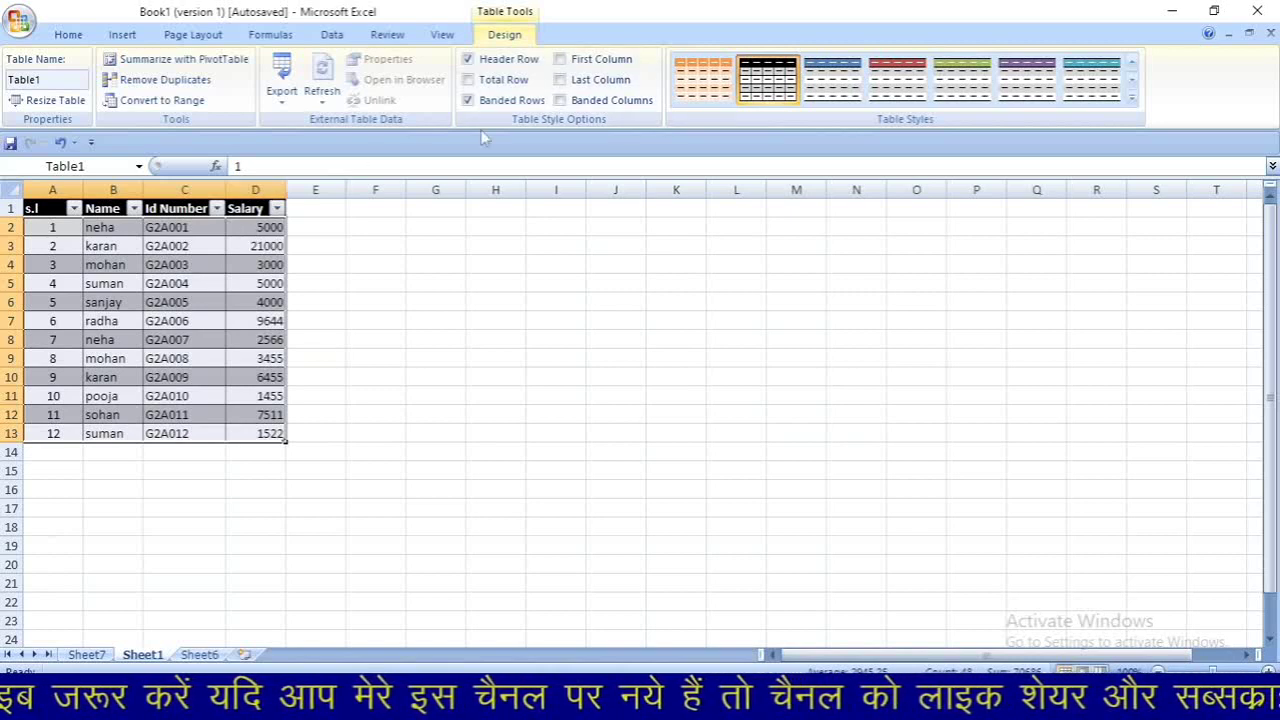
{"action": "left_click", "coordinate": [510, 84]}
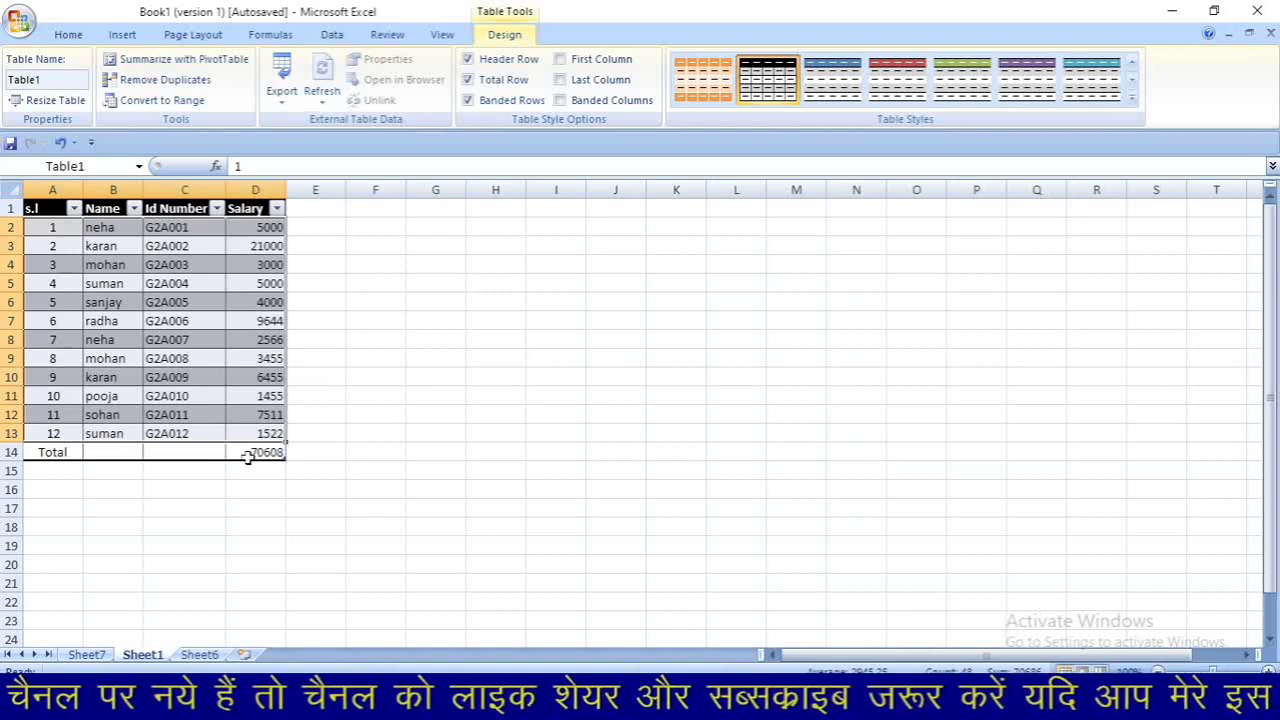
{"action": "left_click", "coordinate": [490, 85]}
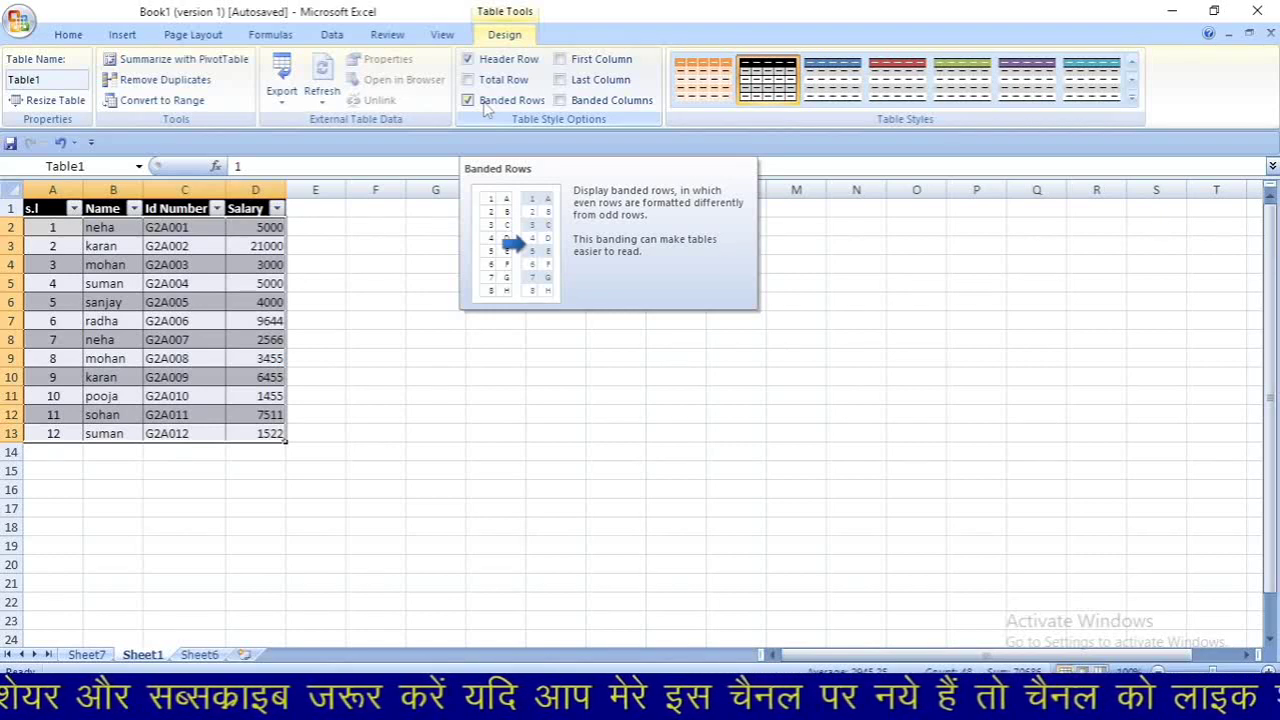
Switch the table's banded rows off and back on twice to compare the shading
{"action": "left_click", "coordinate": [487, 108]}
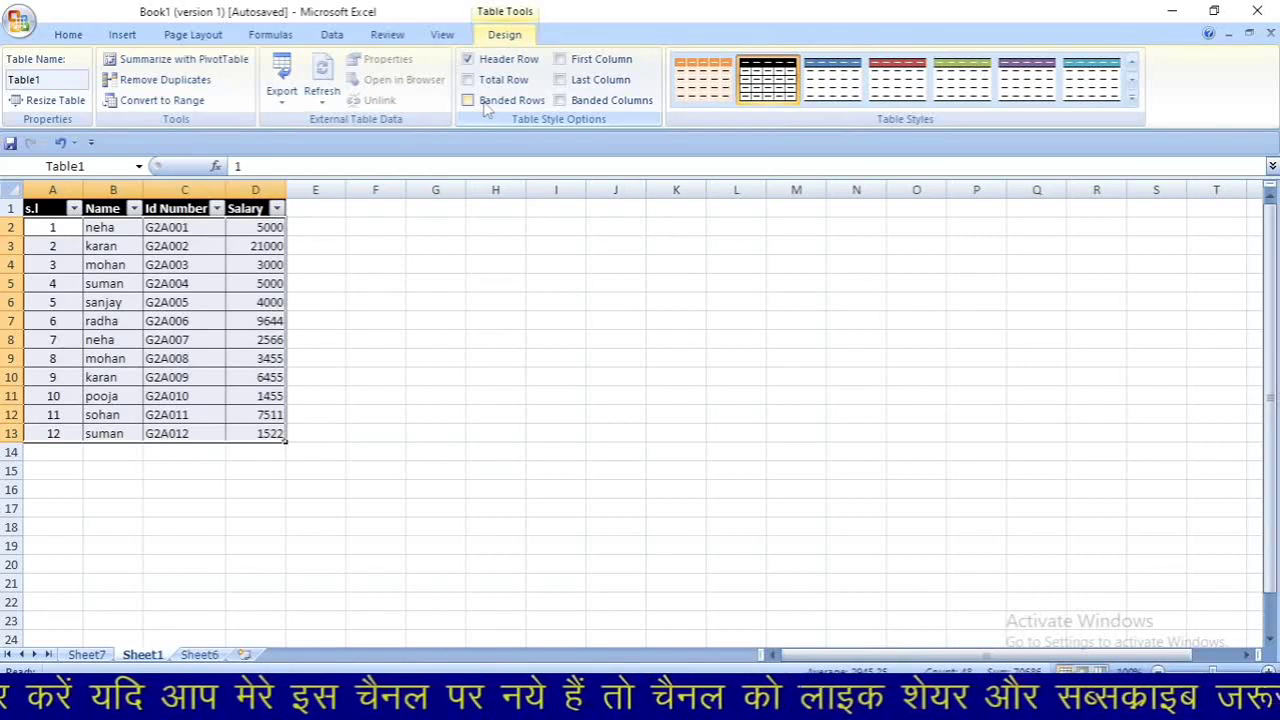
{"action": "left_click", "coordinate": [487, 104]}
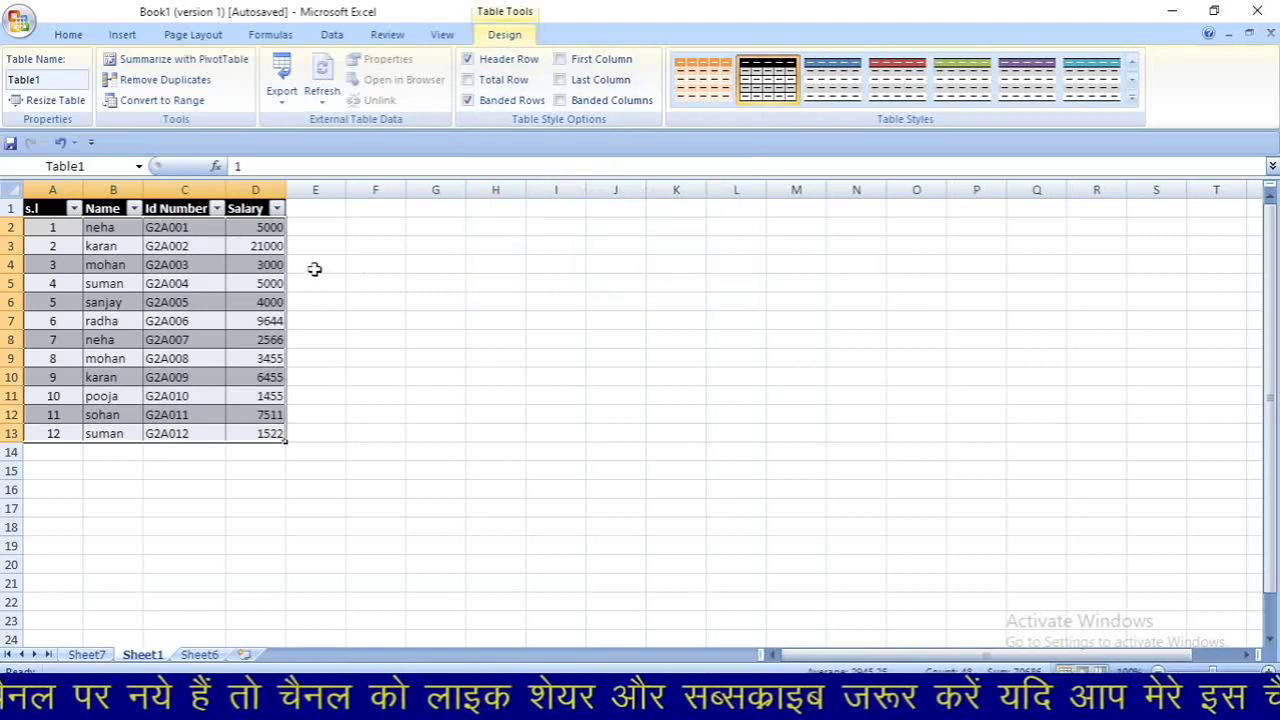
{"action": "left_click", "coordinate": [510, 106]}
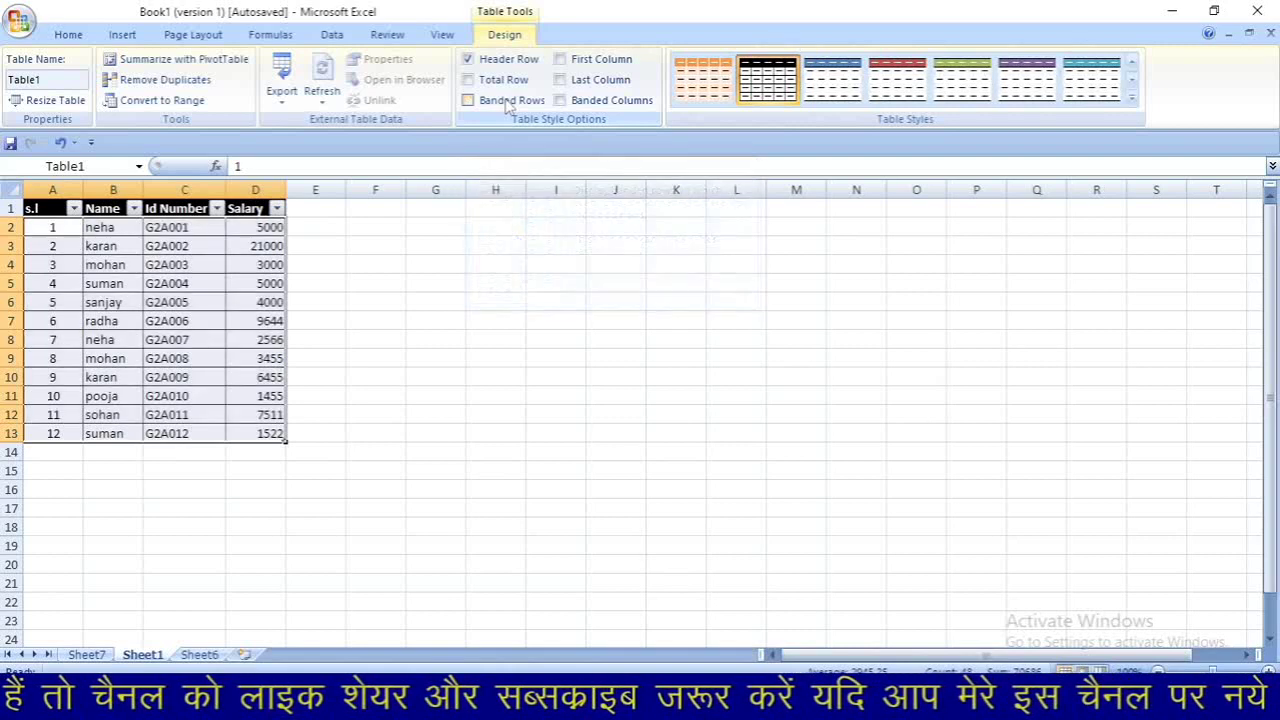
{"action": "left_click", "coordinate": [508, 104]}
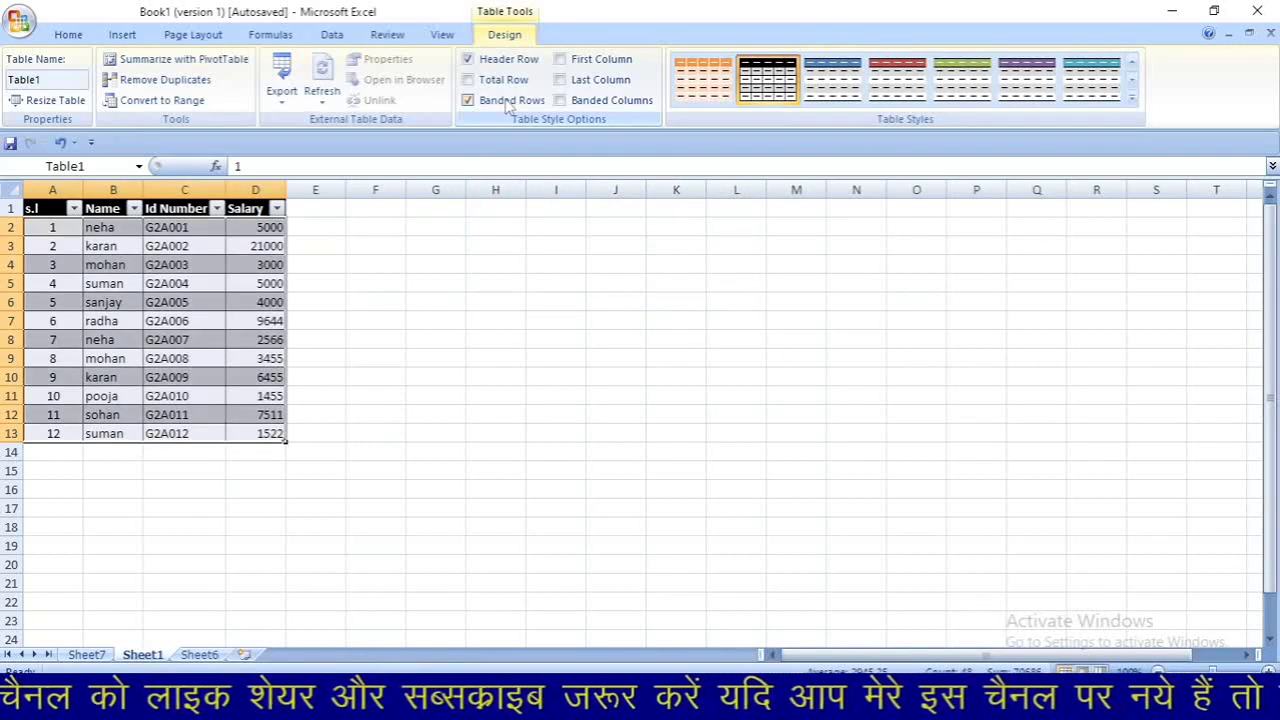
Try the First Column, Last Column and Banded Columns style options on the table, turning each one off again
{"action": "left_click", "coordinate": [590, 62]}
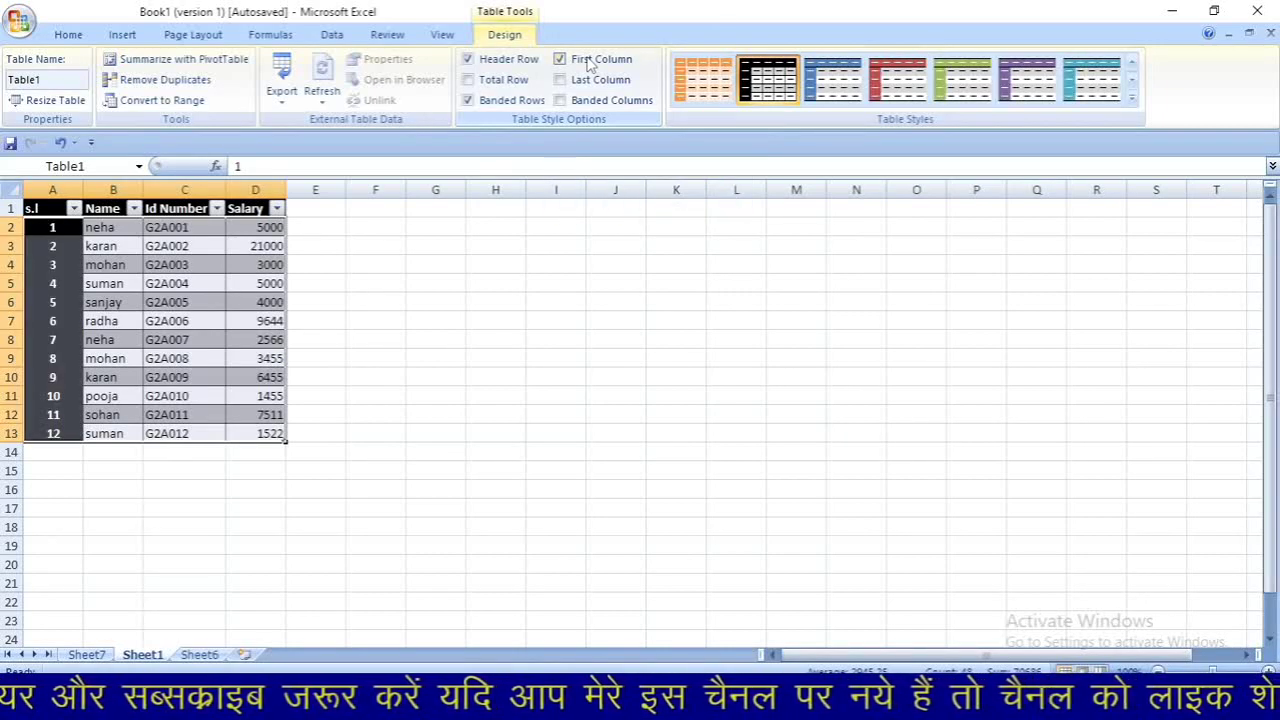
{"action": "left_click", "coordinate": [590, 62]}
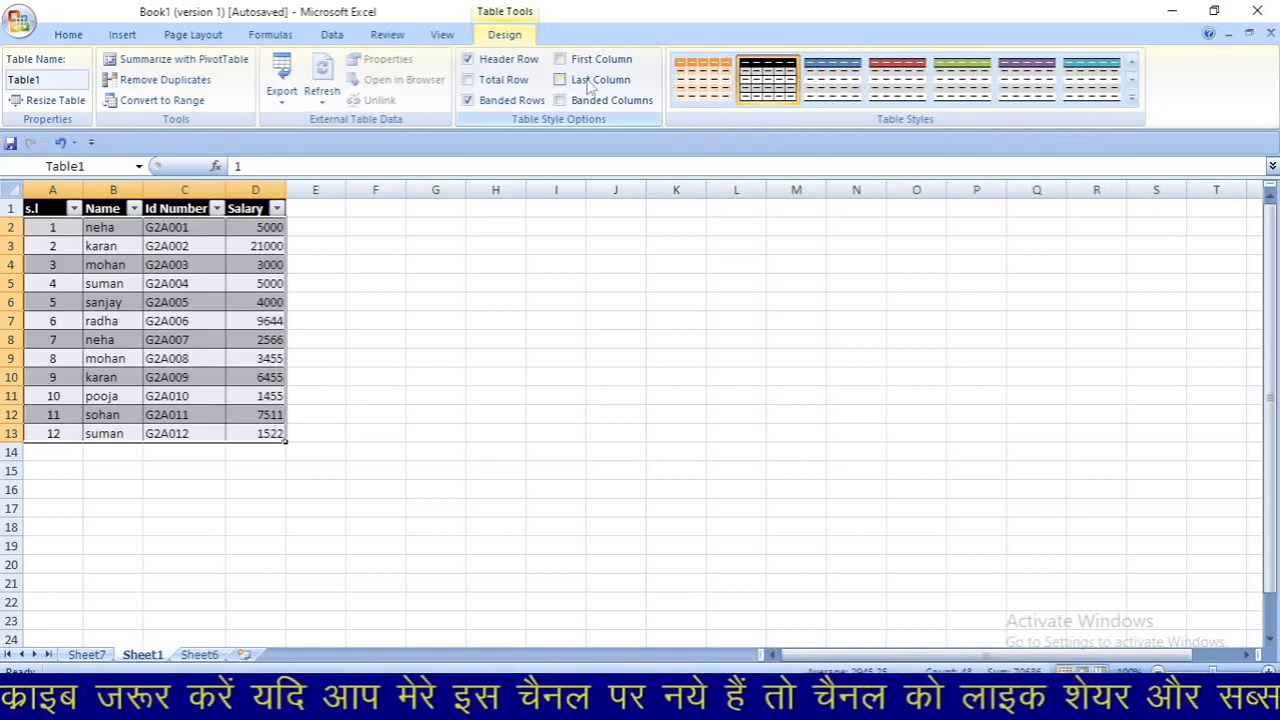
{"action": "left_click", "coordinate": [596, 86]}
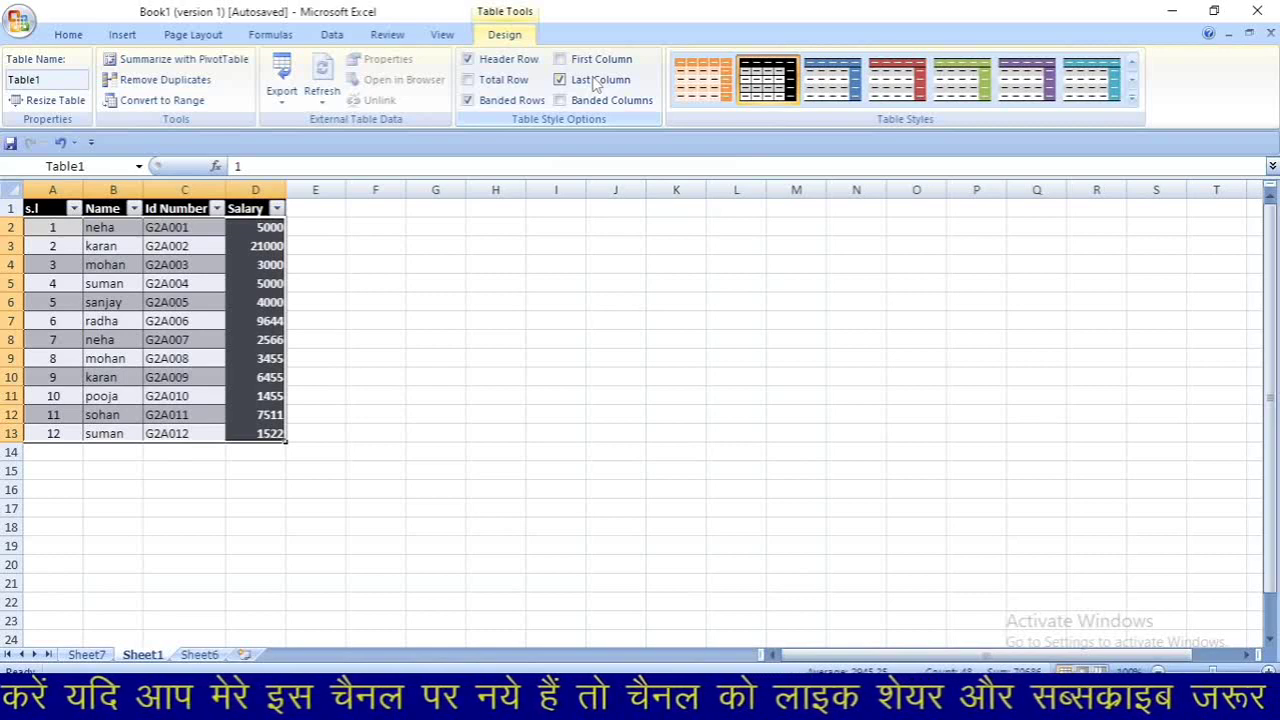
{"action": "left_click", "coordinate": [596, 84]}
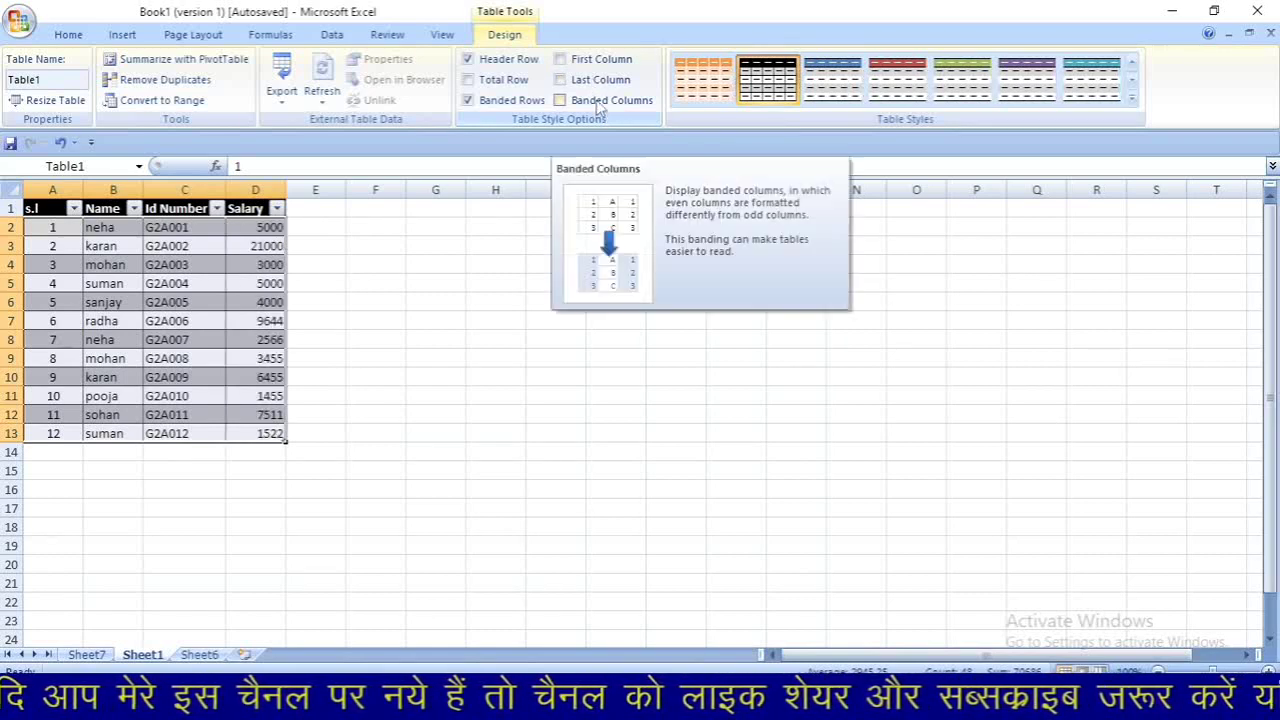
{"action": "left_click", "coordinate": [600, 104]}
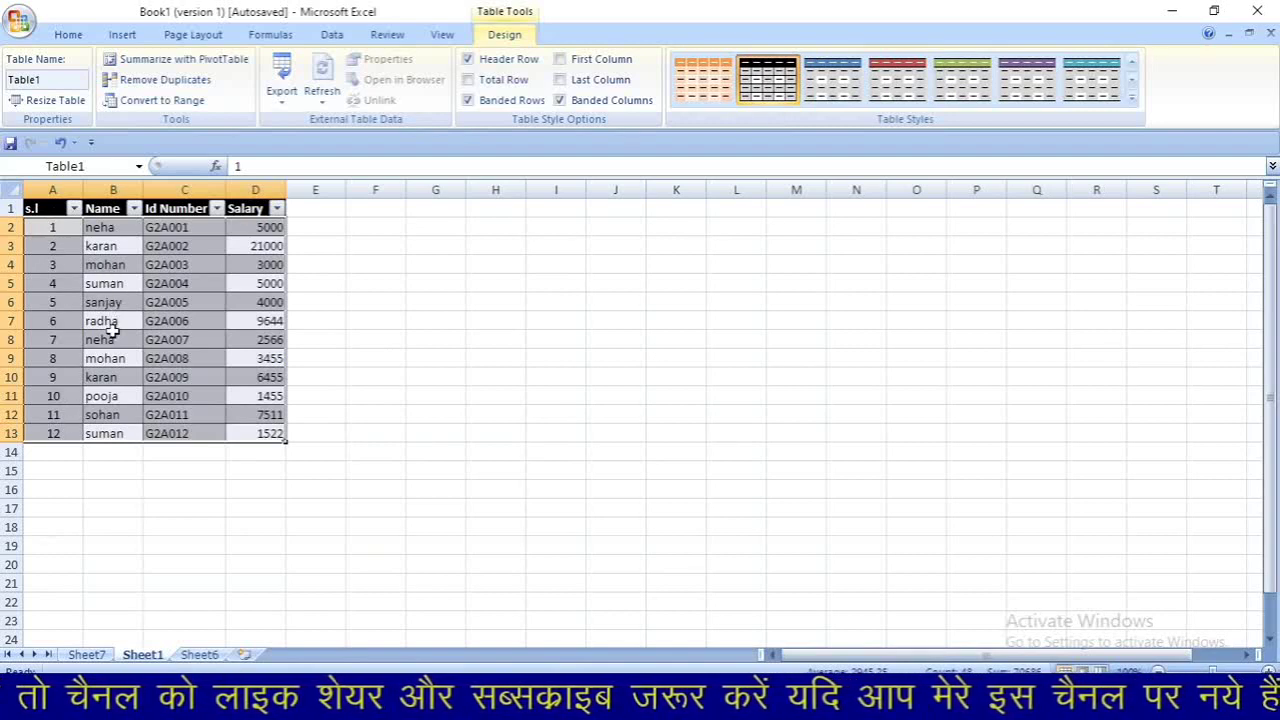
{"action": "left_click", "coordinate": [588, 100]}
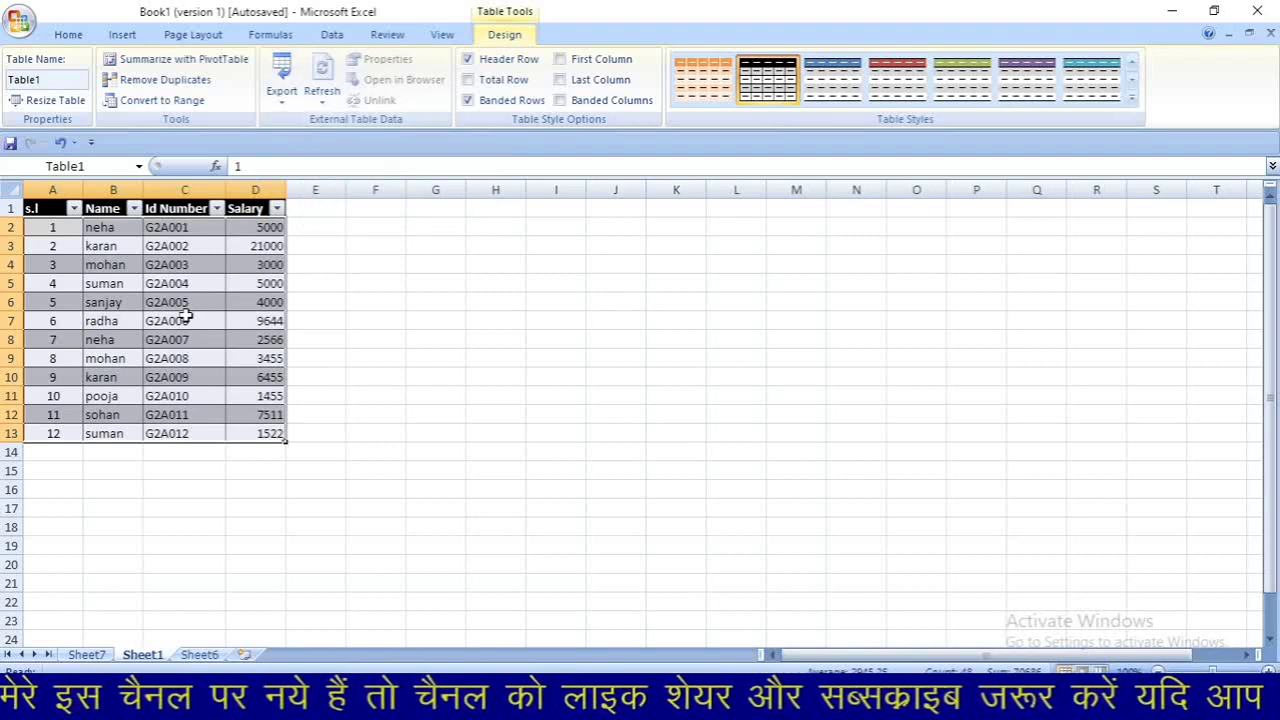
Look at the PivotTable creation options for the employee salary table and close them without creating a report
{"action": "left_click", "coordinate": [157, 67]}
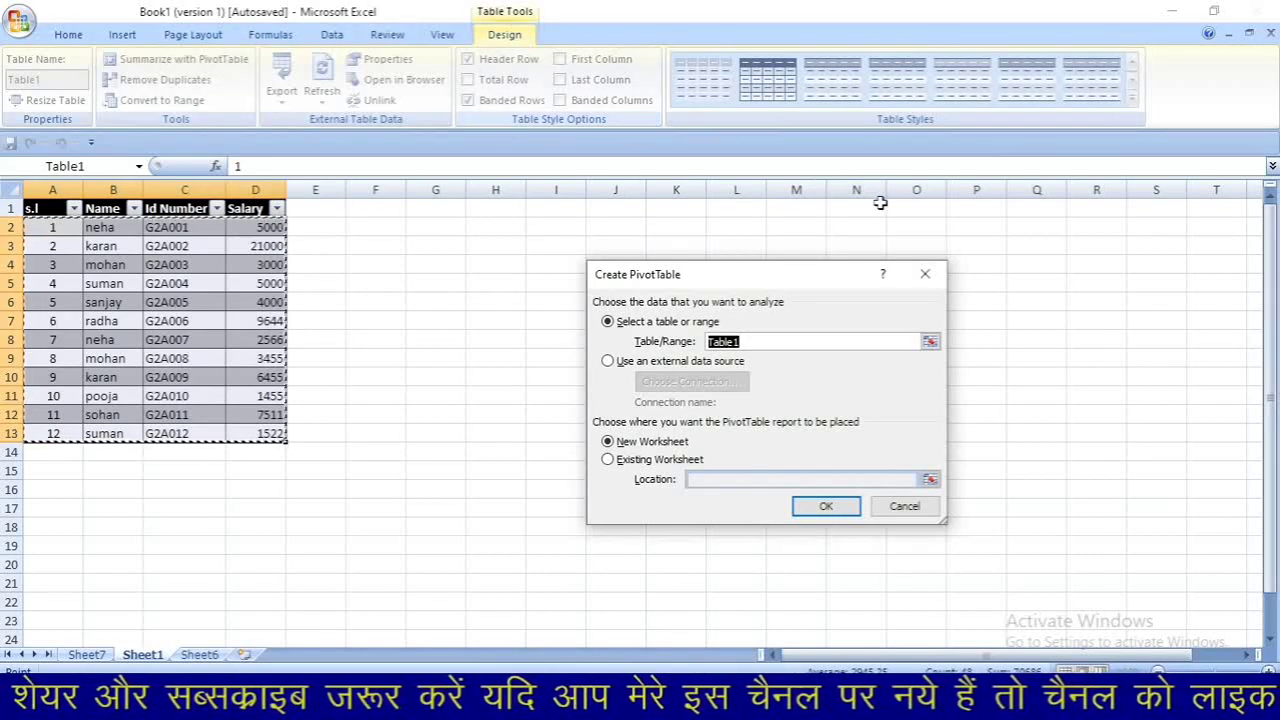
{"action": "left_click", "coordinate": [925, 274]}
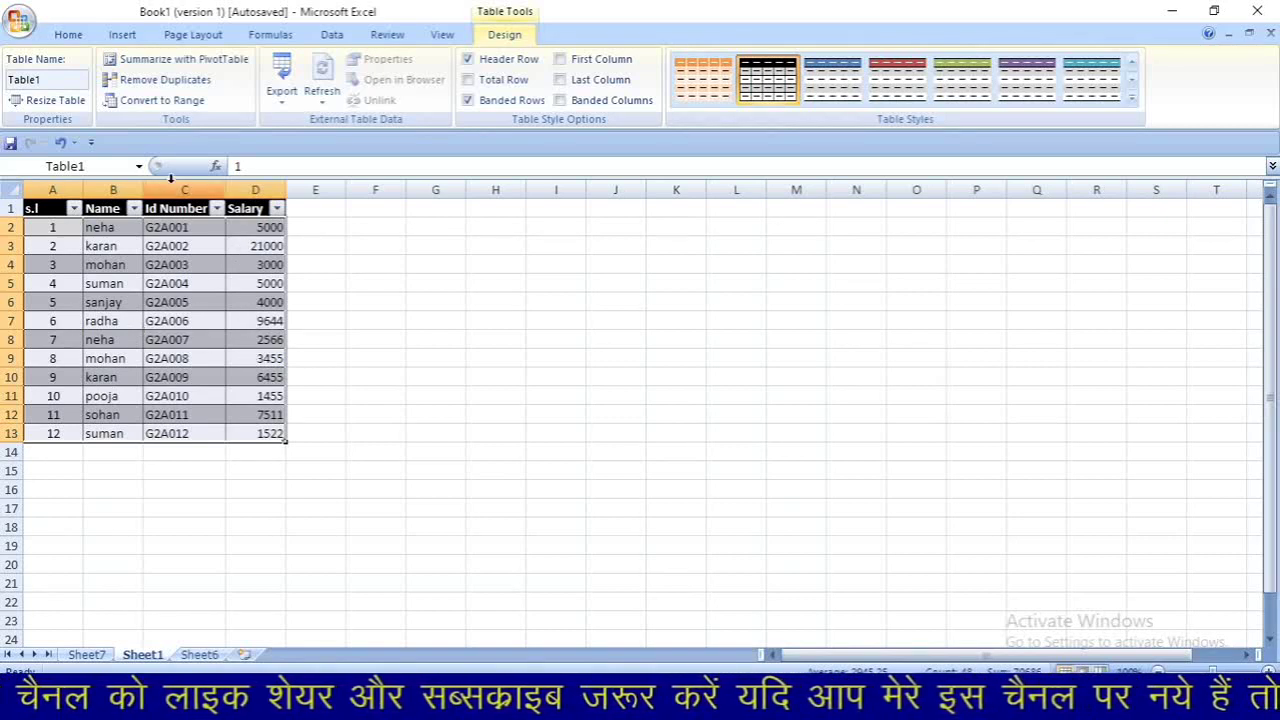
Try removing duplicates from the table by comparing only the Name column, and undo the removal
{"action": "left_click", "coordinate": [165, 80]}
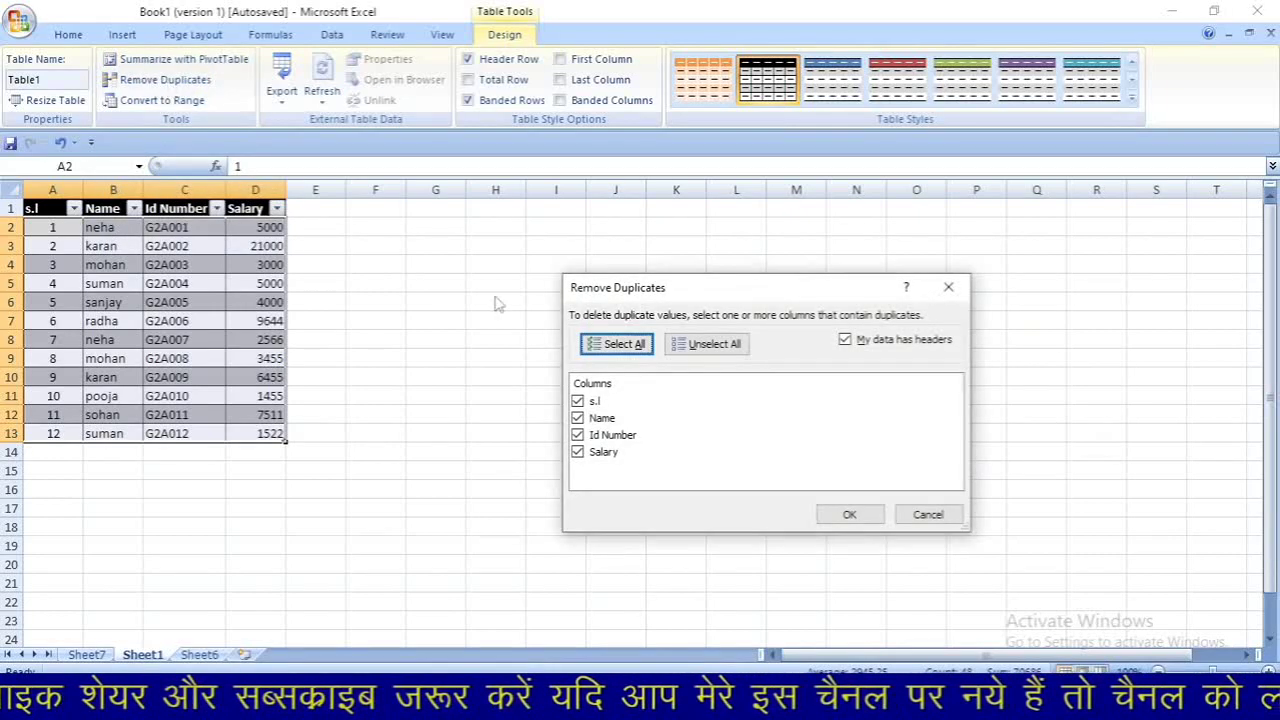
{"action": "left_click", "coordinate": [578, 435]}
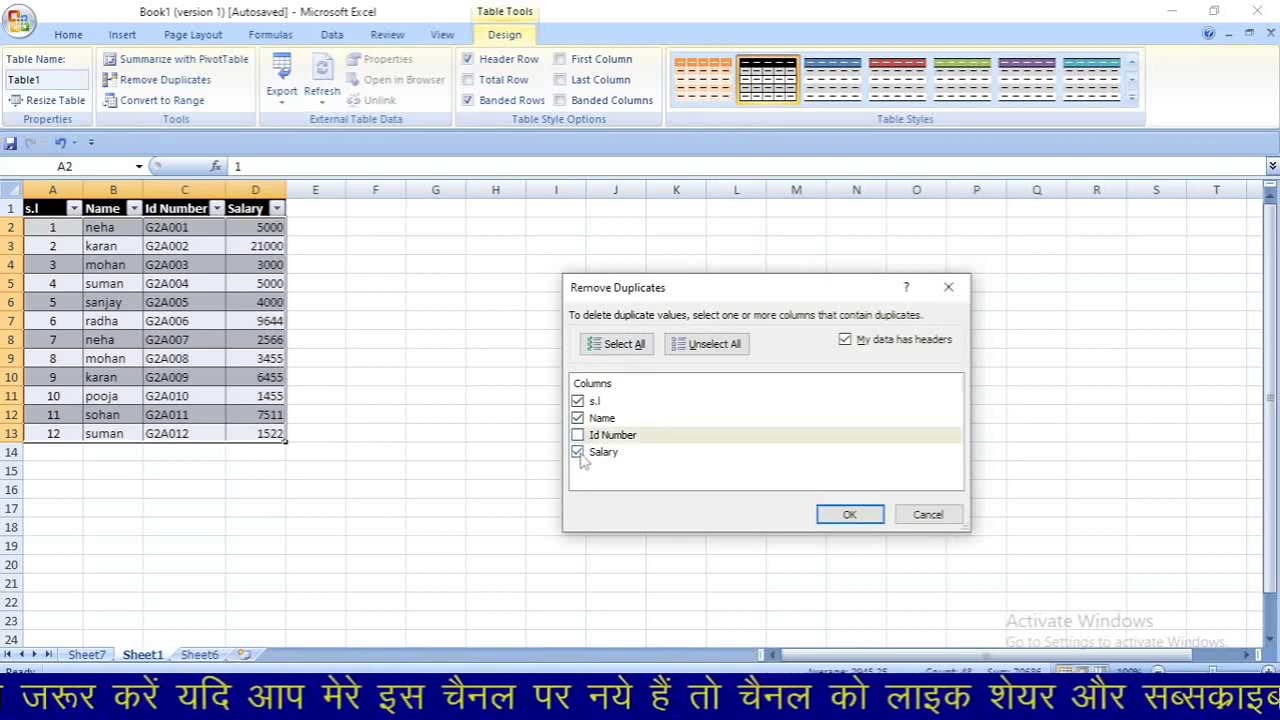
{"action": "left_click", "coordinate": [578, 452]}
{"action": "left_click", "coordinate": [577, 401]}
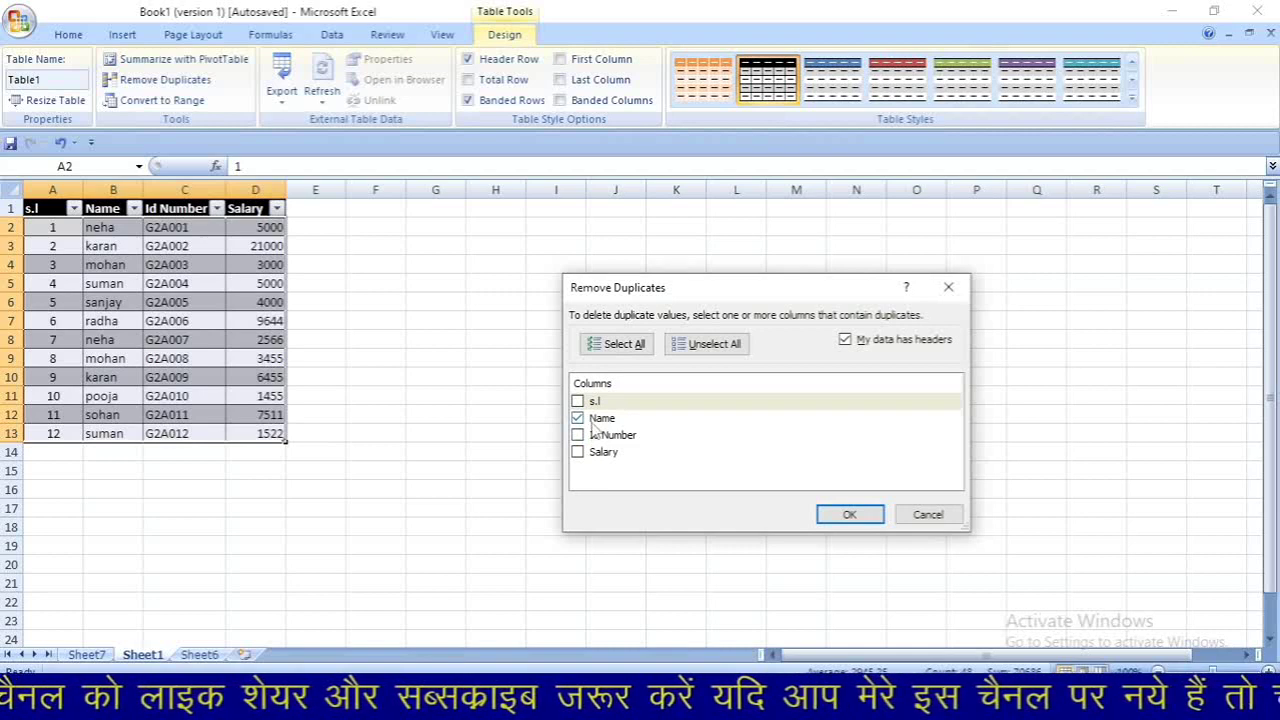
{"action": "left_click", "coordinate": [848, 515]}
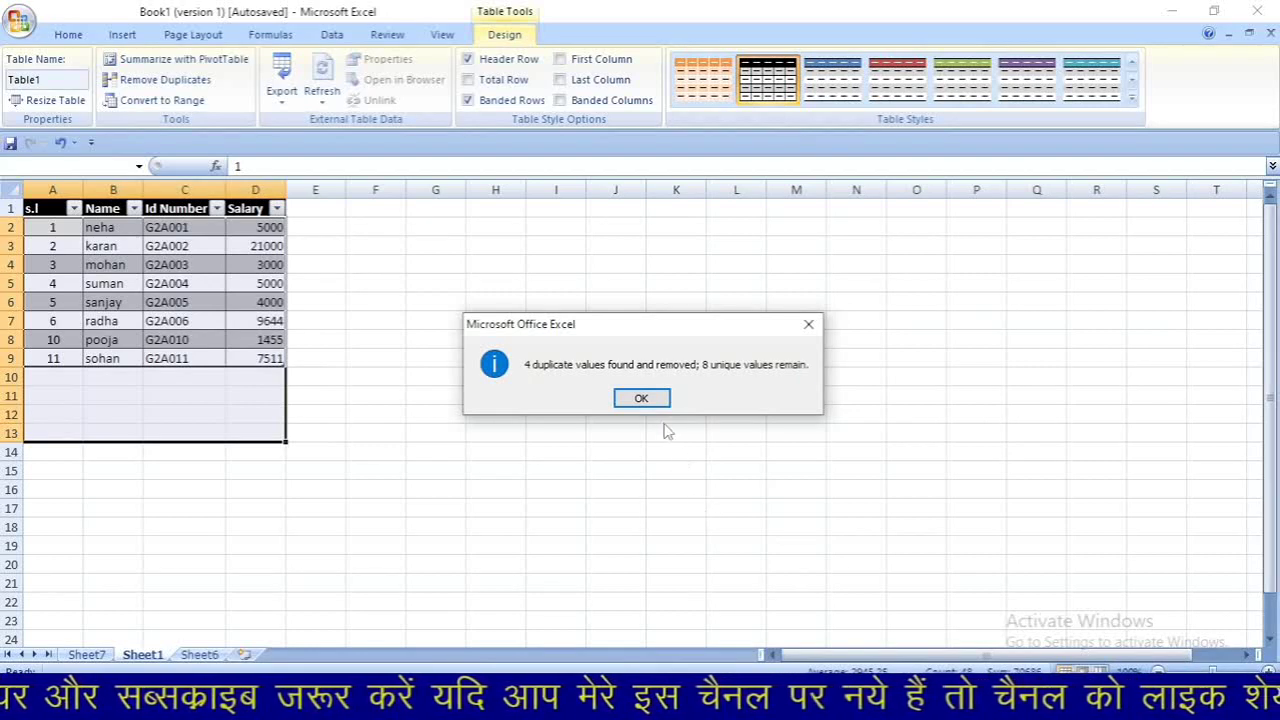
{"action": "left_click", "coordinate": [643, 397]}
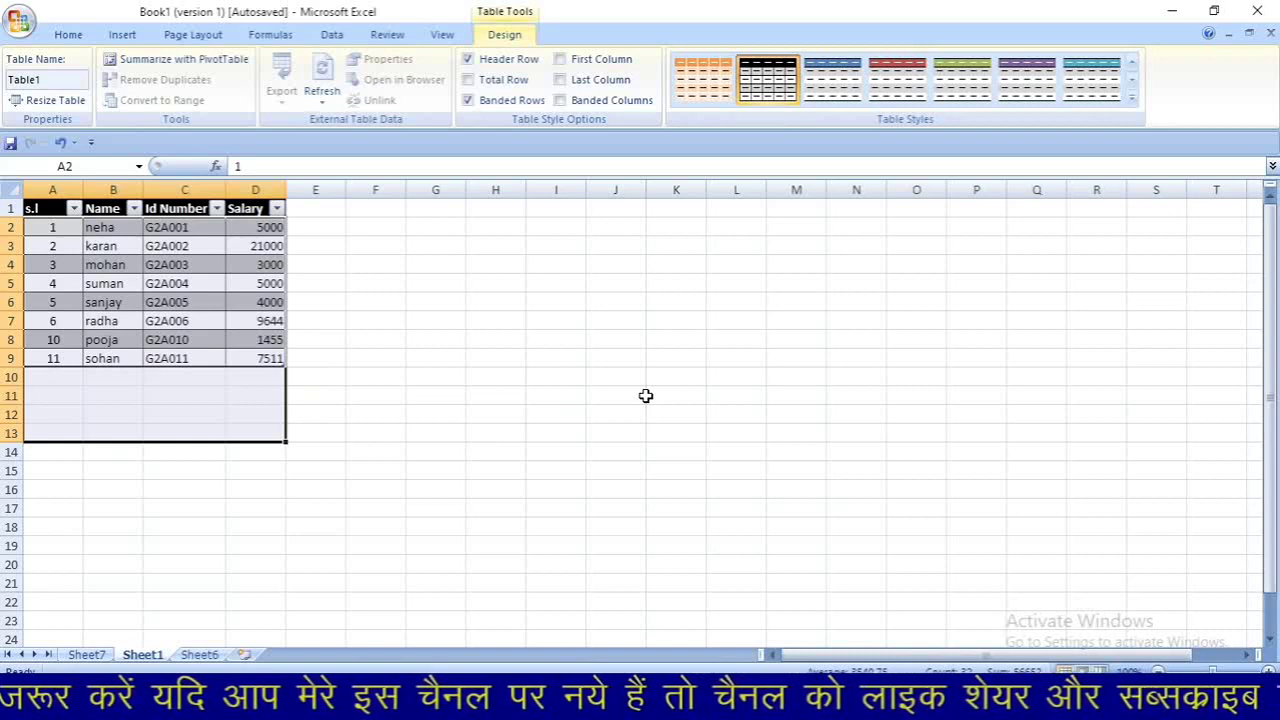
{"action": "key", "text": "ctrl+z"}
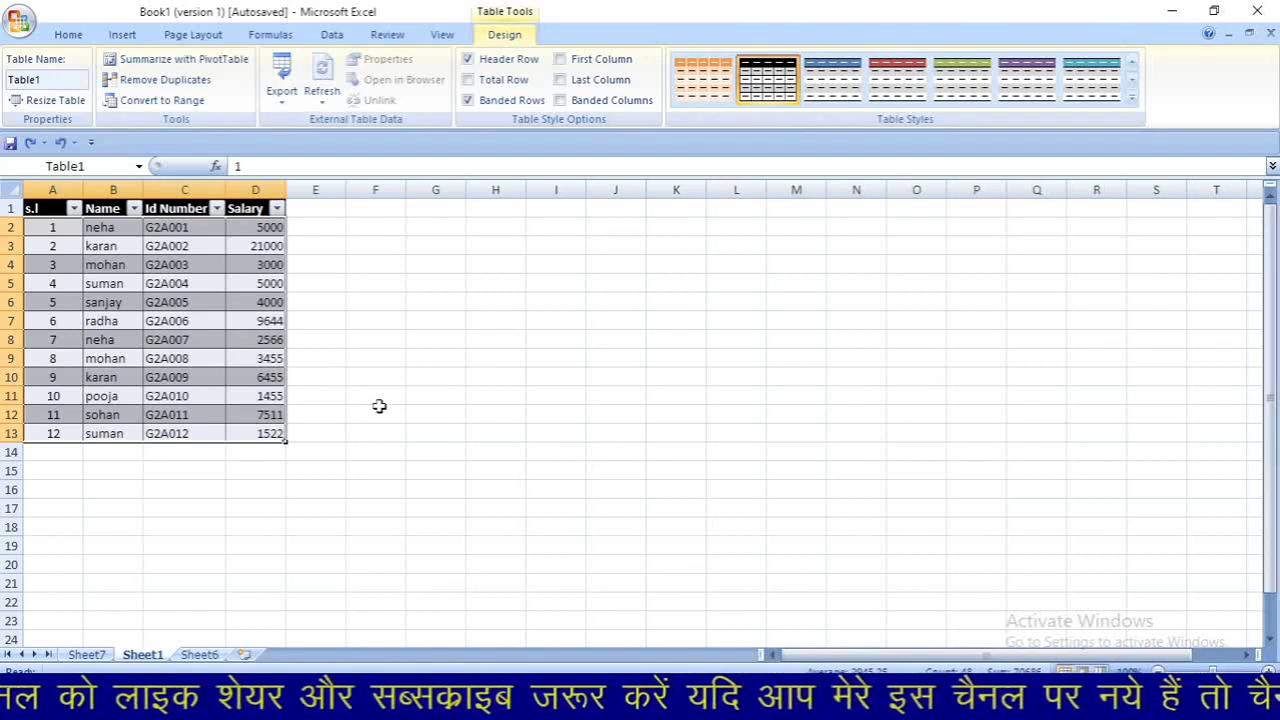
Repeat the duplicate removal with s.l, Id Number and Salary excluded from the comparison, and undo it again
{"action": "left_click", "coordinate": [165, 81]}
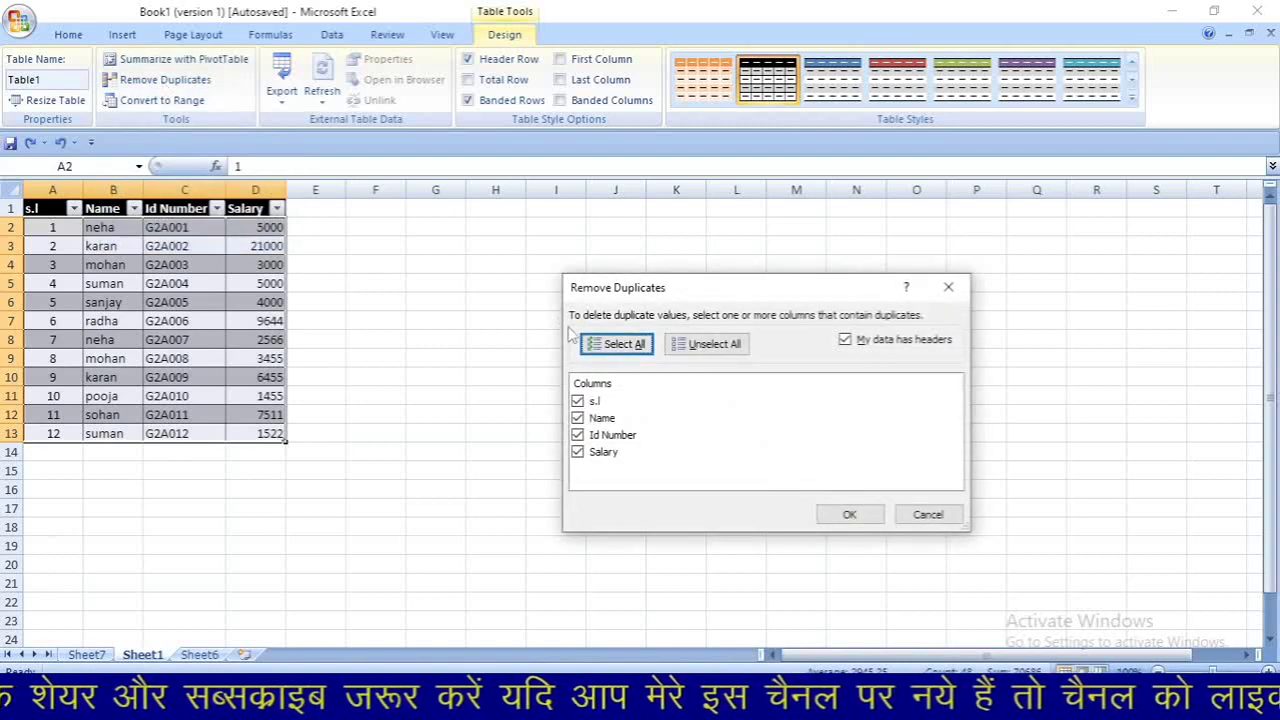
{"action": "left_click", "coordinate": [577, 435]}
{"action": "left_click", "coordinate": [577, 452]}
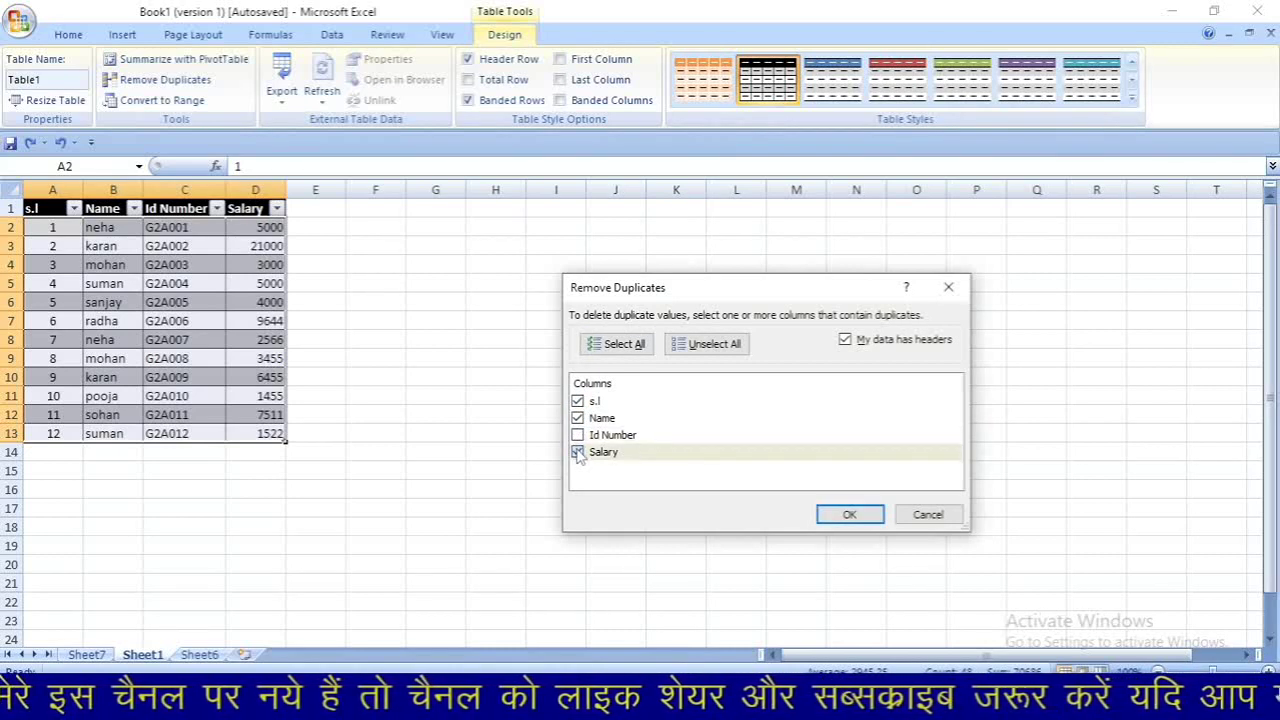
{"action": "left_click", "coordinate": [578, 402]}
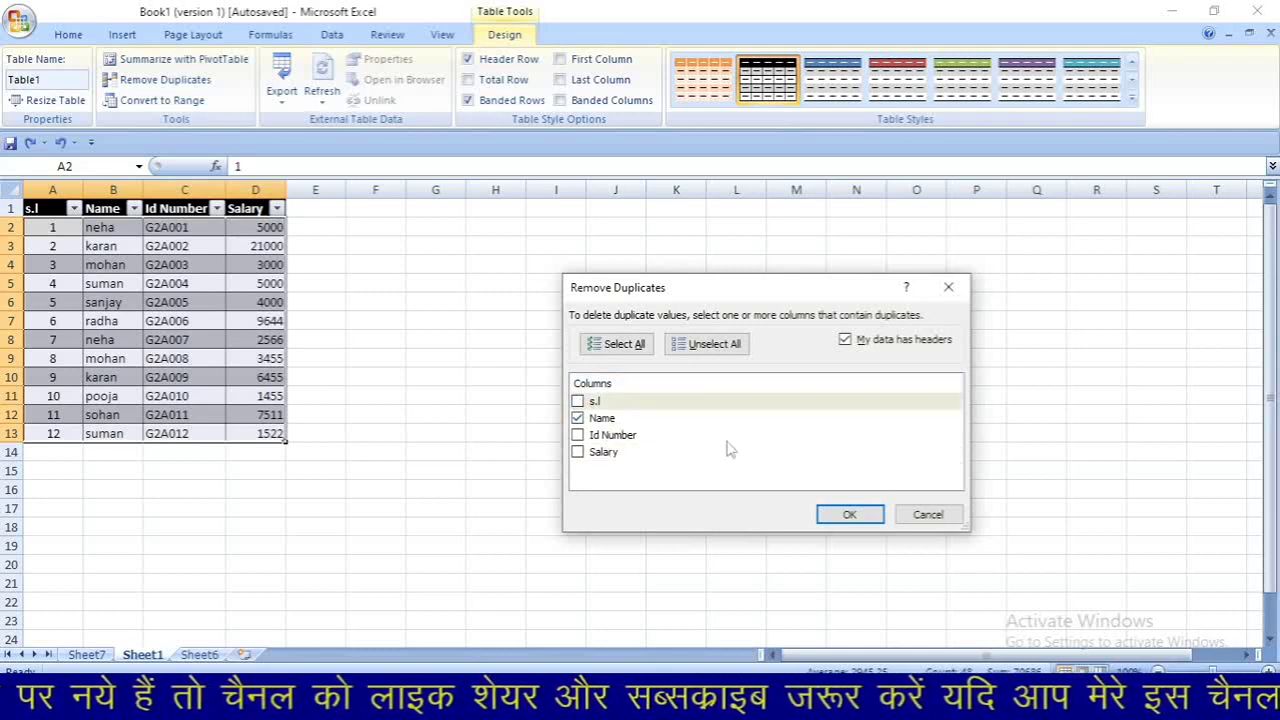
{"action": "left_click", "coordinate": [853, 518]}
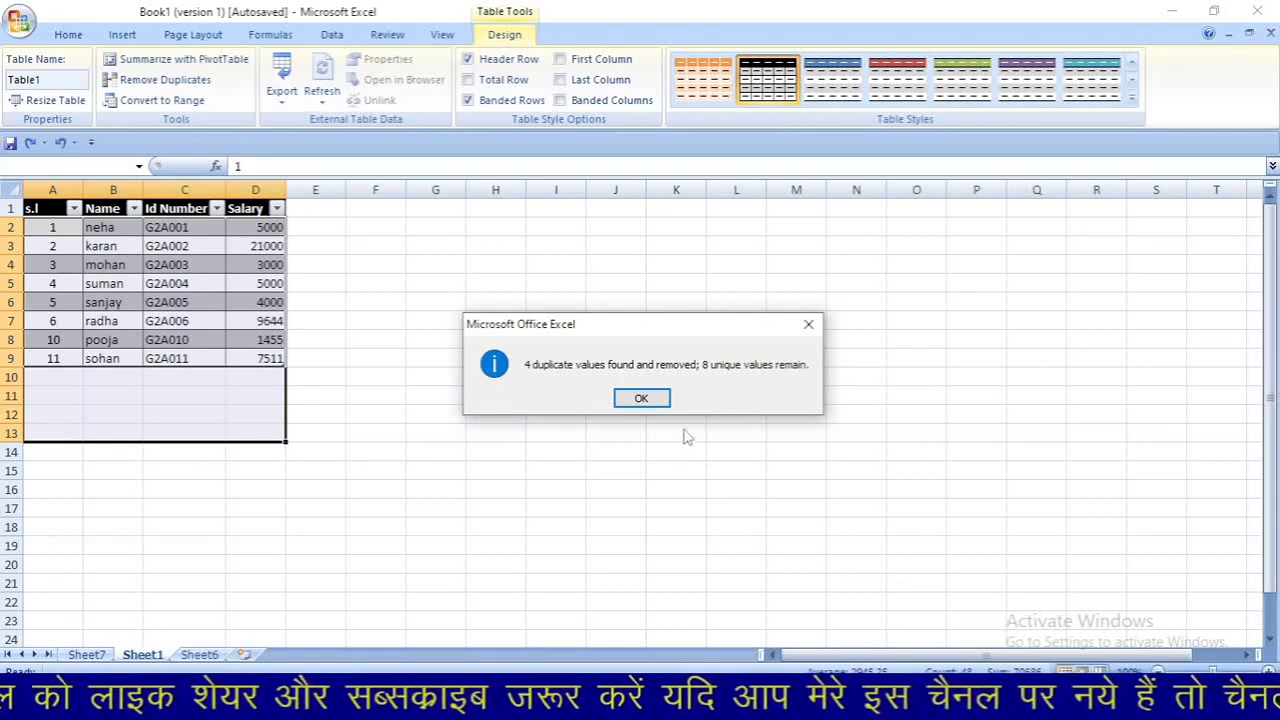
{"action": "left_click", "coordinate": [650, 398]}
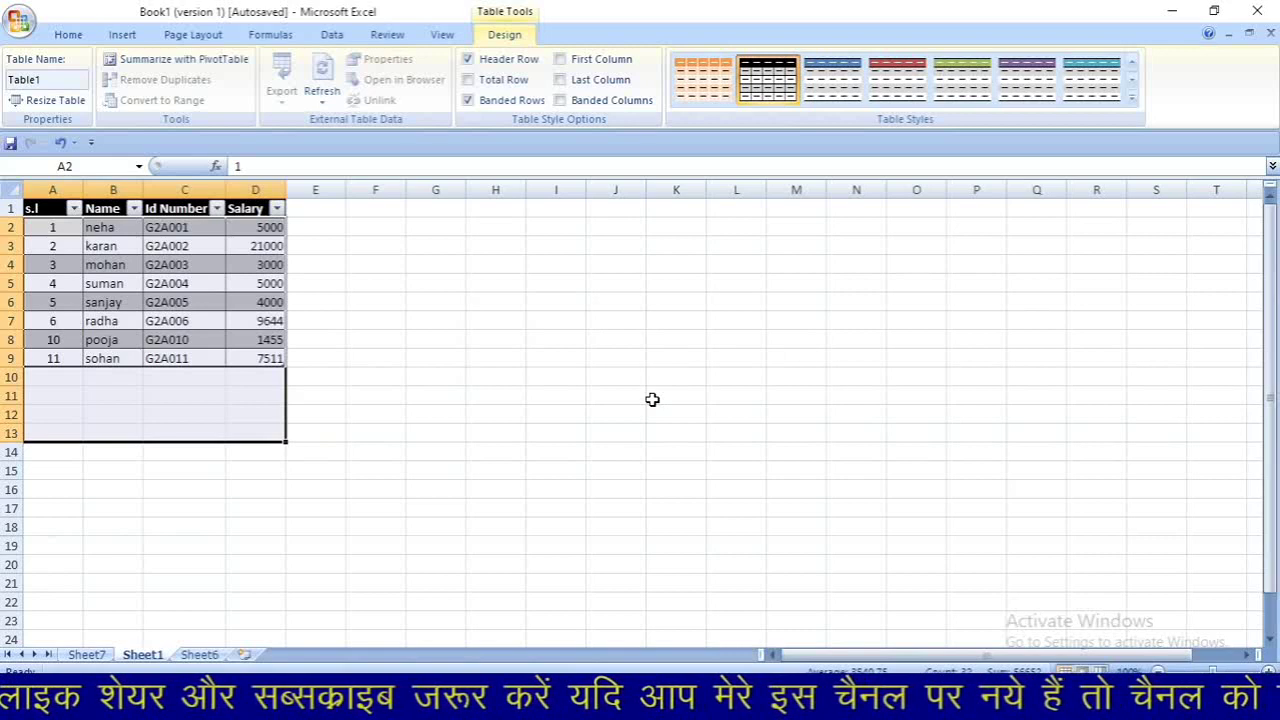
{"action": "key", "text": "ctrl+z"}
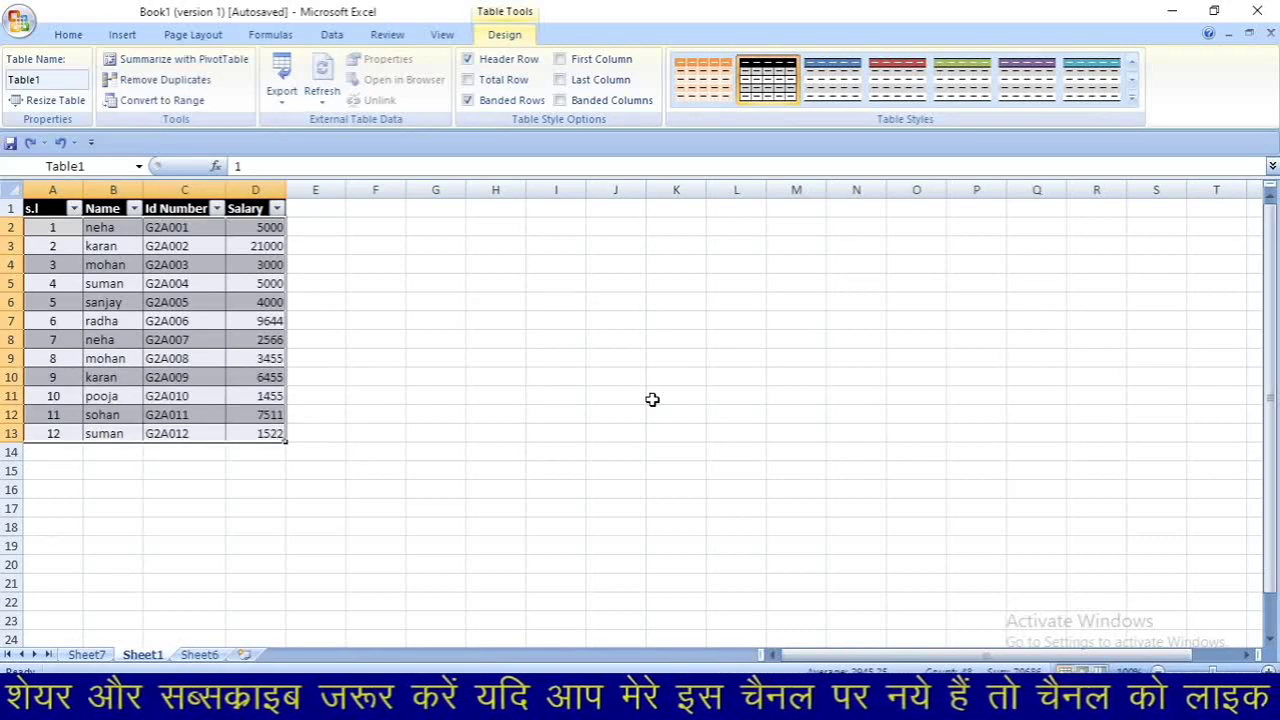
Try converting the table to a normal range, undo the conversion and return to the table design options
{"action": "left_click", "coordinate": [172, 108]}
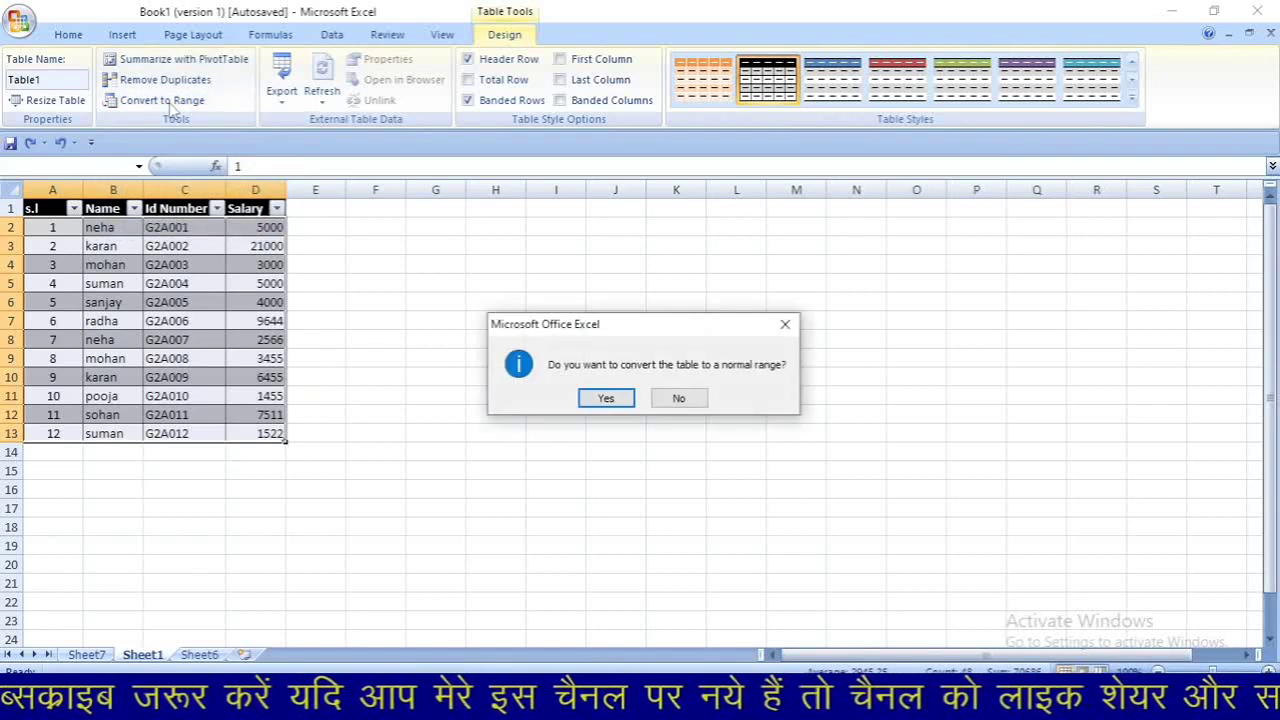
{"action": "left_click", "coordinate": [604, 399]}
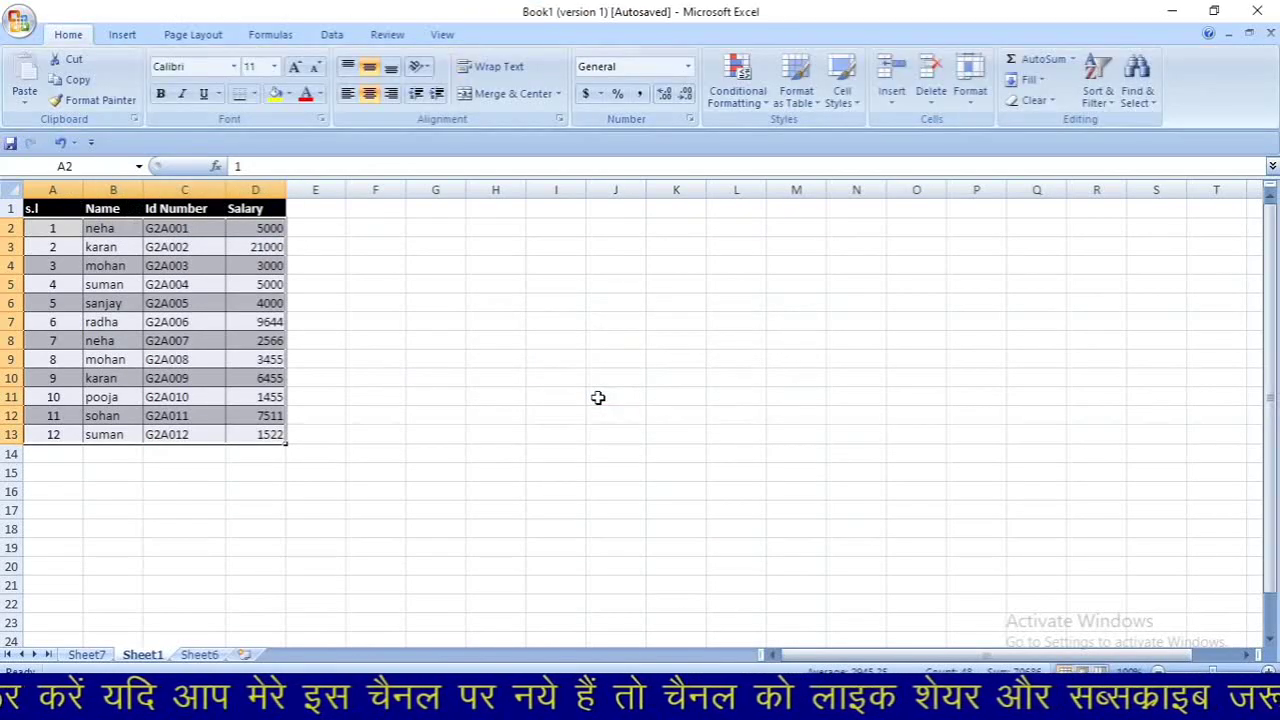
{"action": "key", "text": "ctrl+z"}
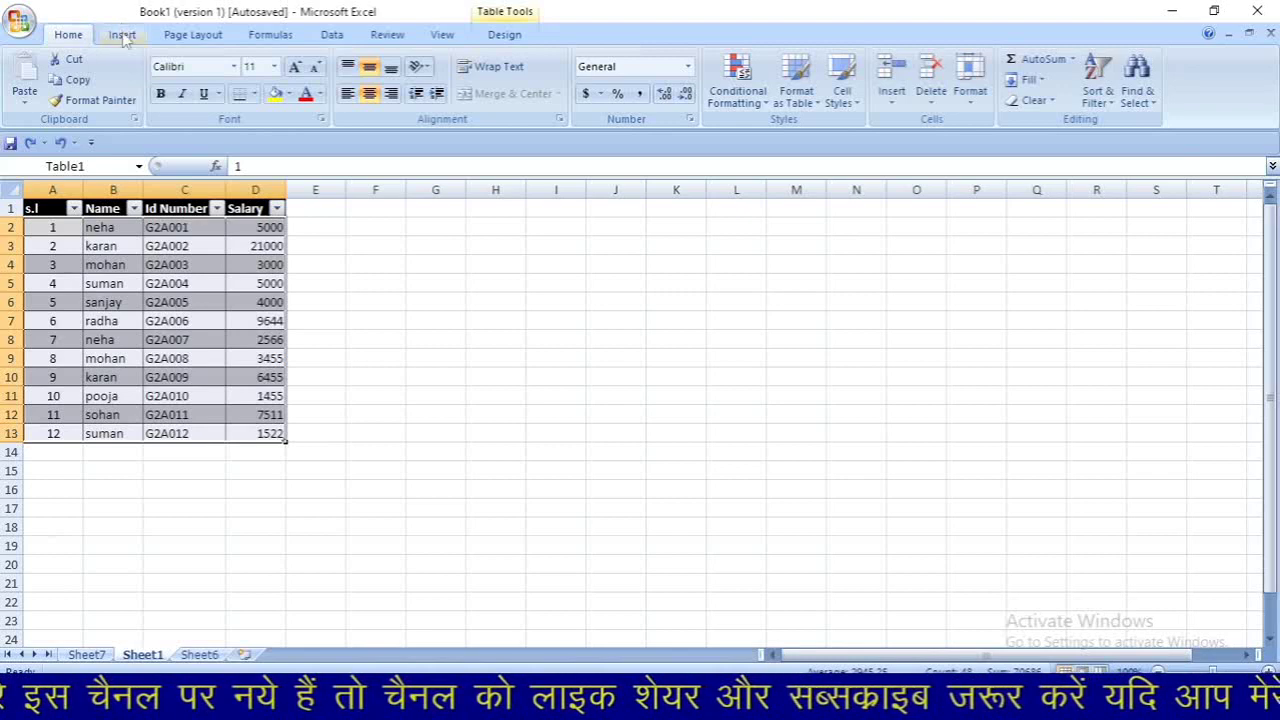
{"action": "left_click", "coordinate": [504, 34]}
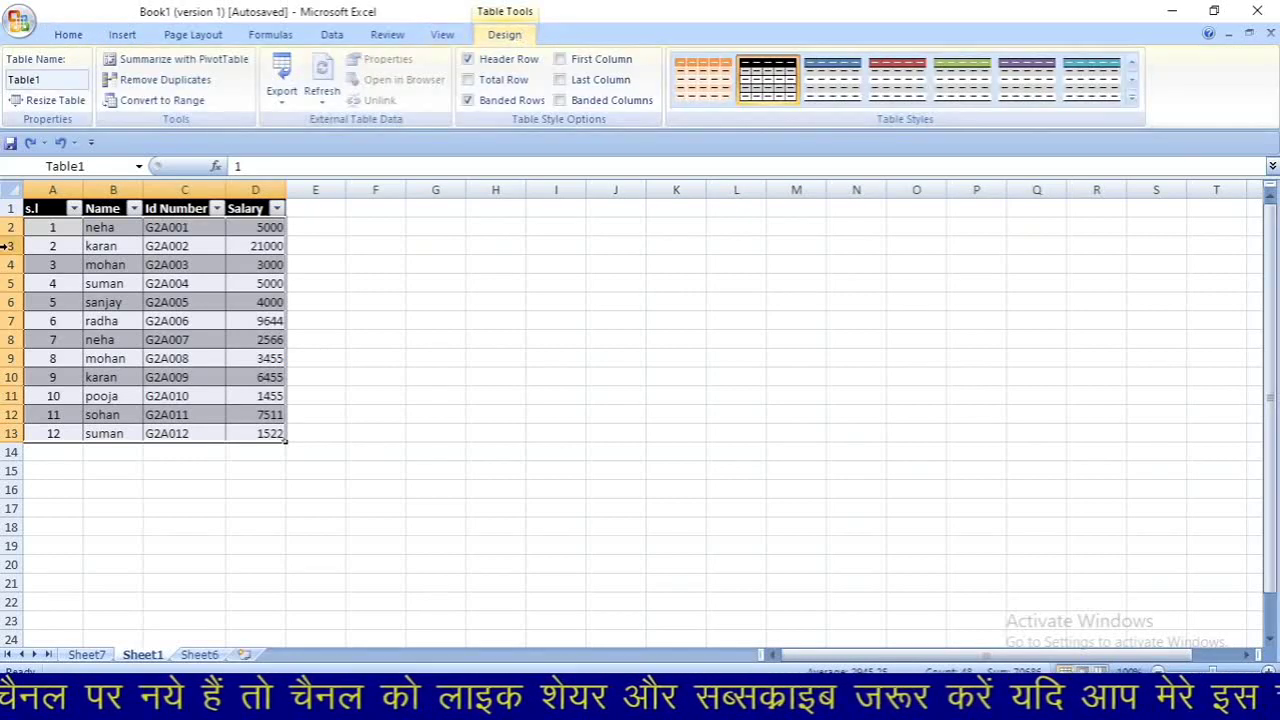
Try filtering the s.l column to exclude the value 9, and undo the filter
{"action": "left_click", "coordinate": [5, 246]}
{"action": "left_click", "coordinate": [45, 208]}
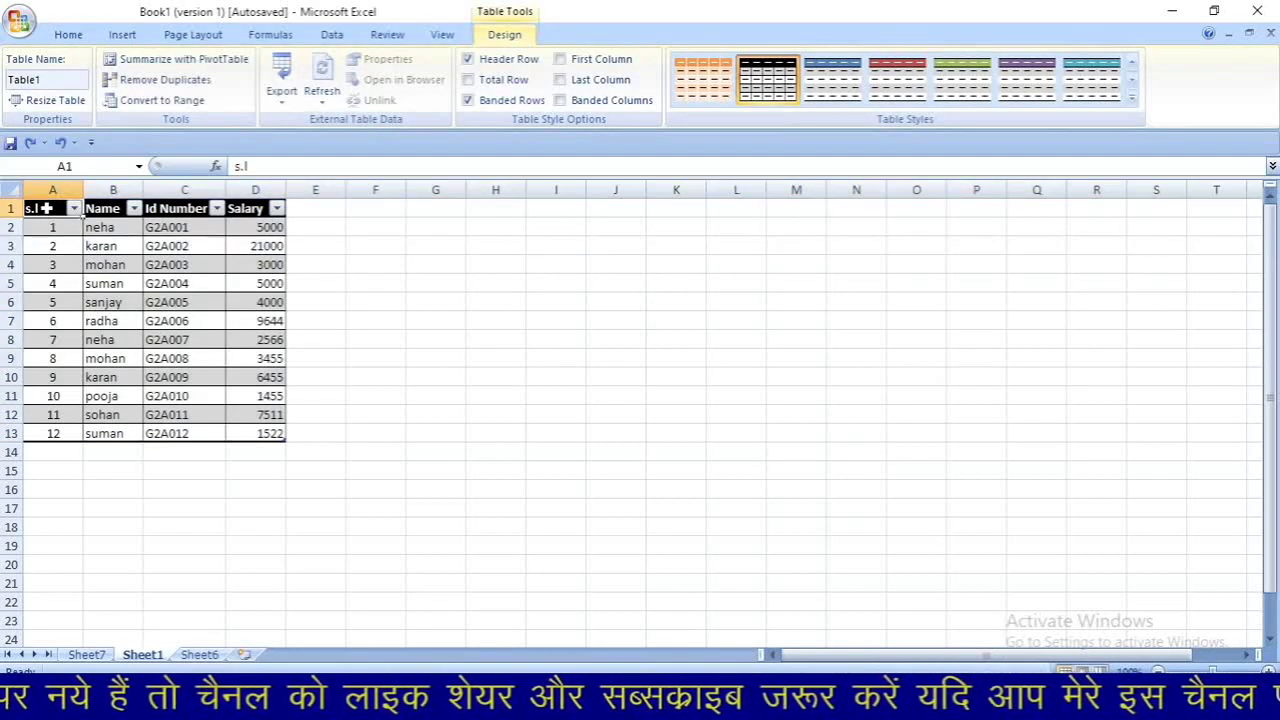
{"action": "left_click", "coordinate": [74, 209]}
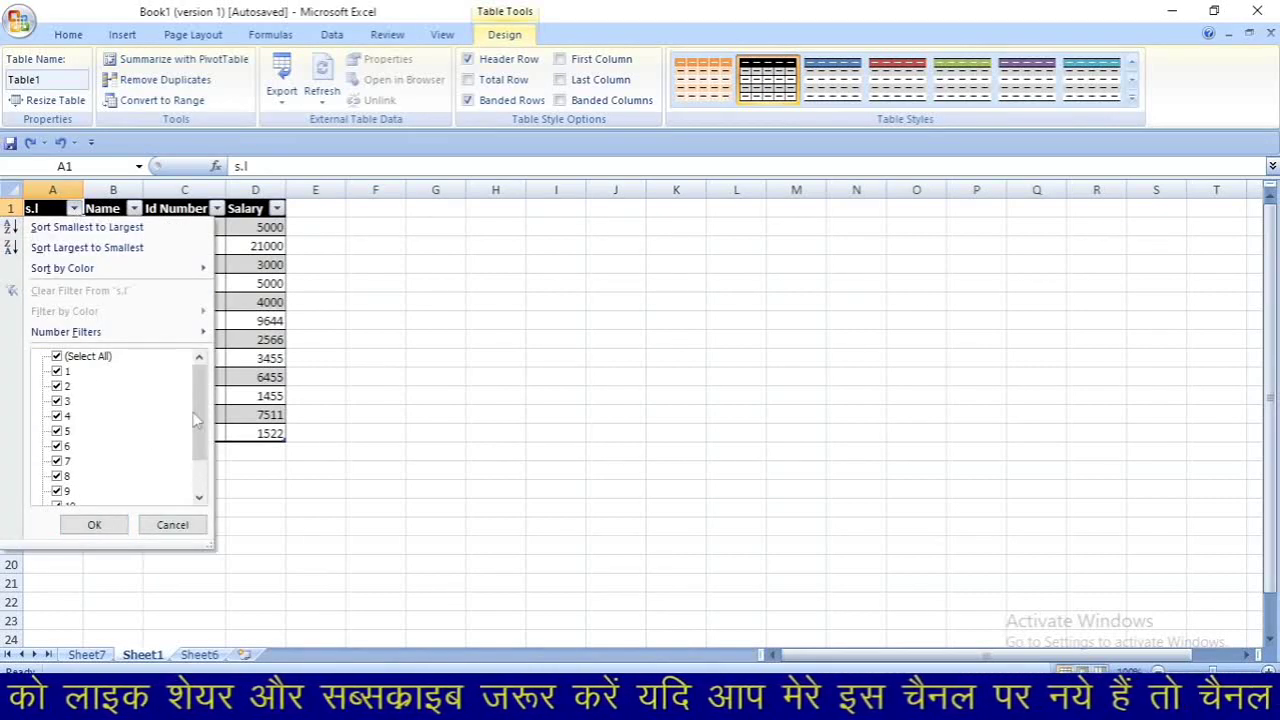
{"action": "left_click_drag", "start_coordinate": [200, 420], "coordinate": [205, 462]}
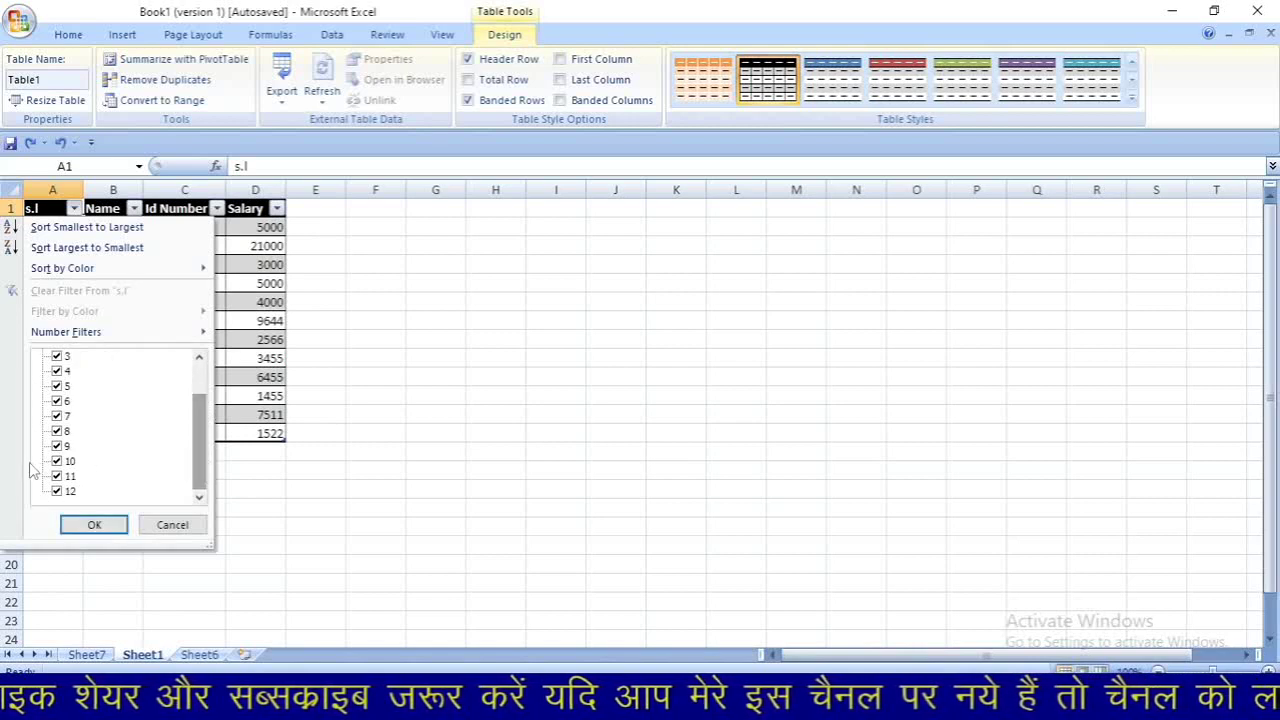
{"action": "left_click", "coordinate": [58, 446]}
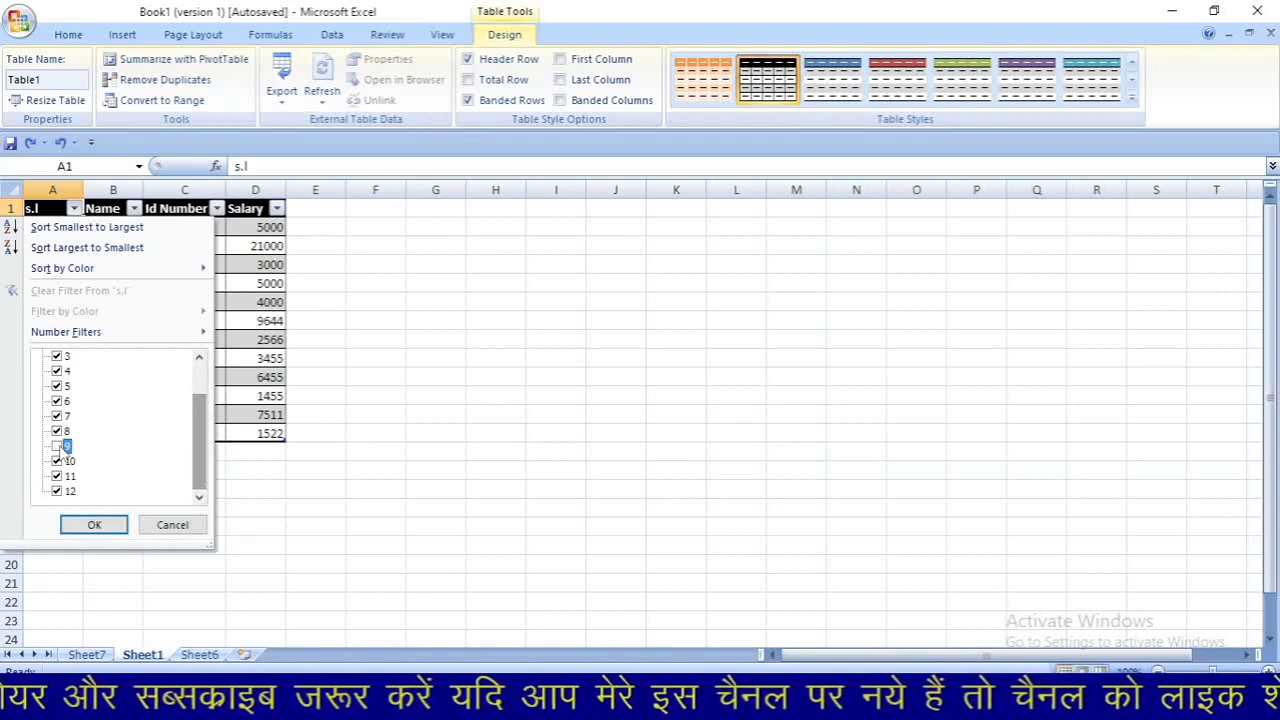
{"action": "left_click", "coordinate": [93, 524]}
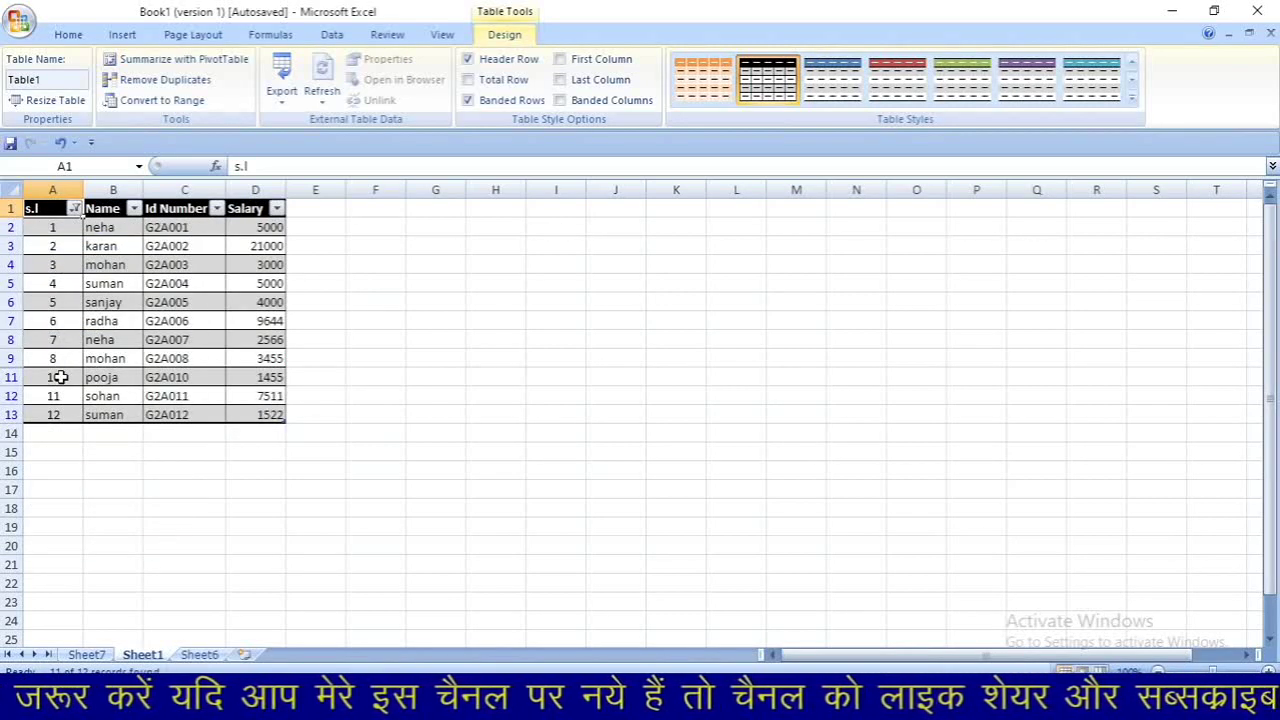
{"action": "key", "text": "ctrl+z"}
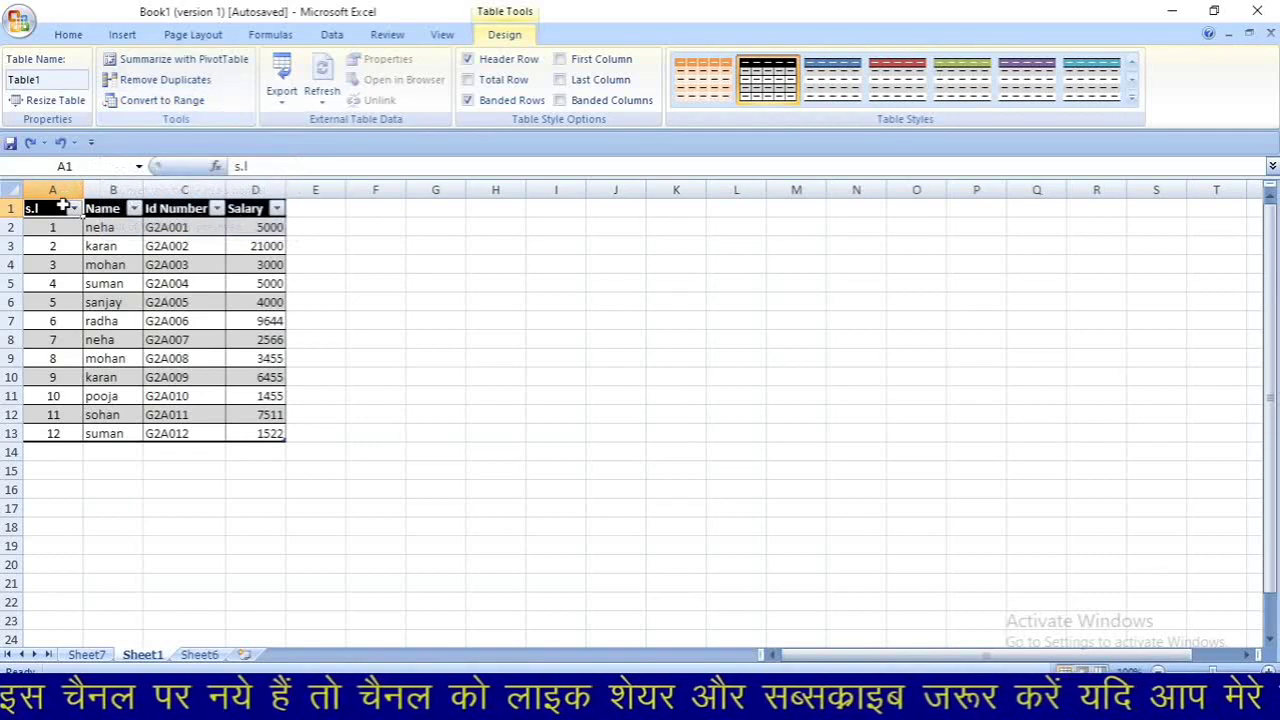
Select the header cells A1:D1, convert the table to a normal range once more and undo the conversion
{"action": "left_click_drag", "start_coordinate": [62, 207], "coordinate": [236, 203]}
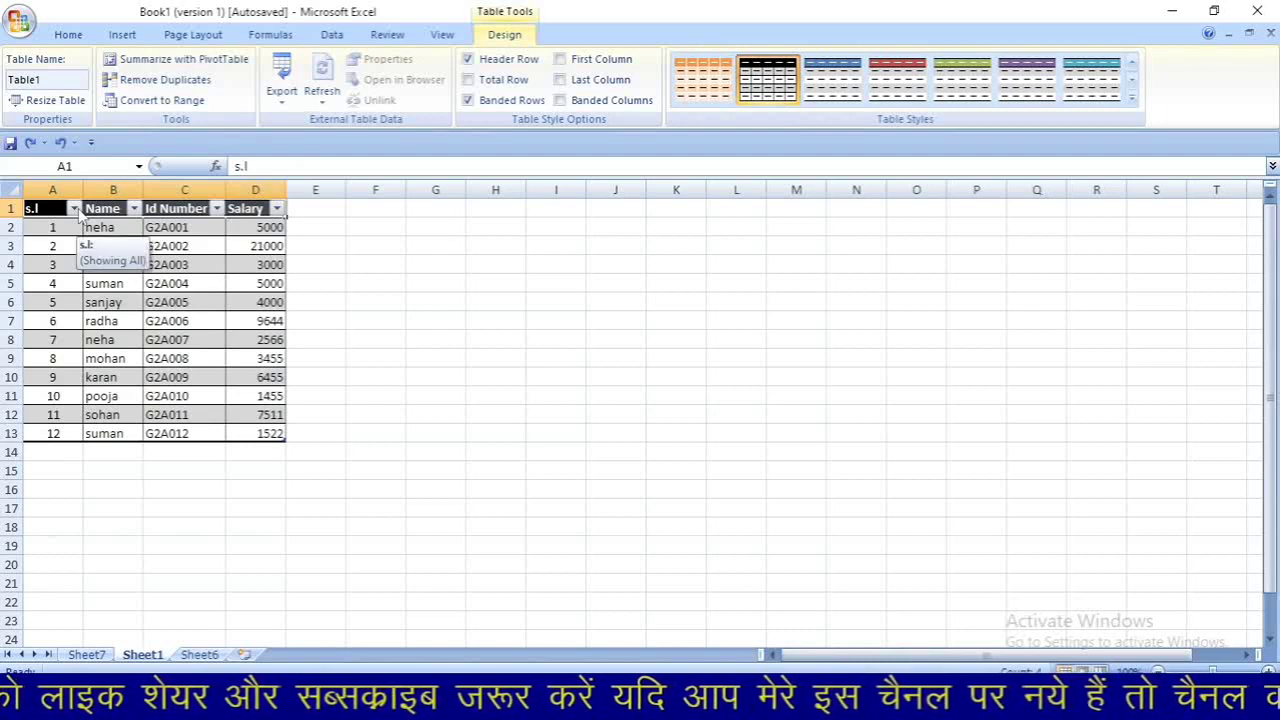
{"action": "left_click", "coordinate": [164, 102]}
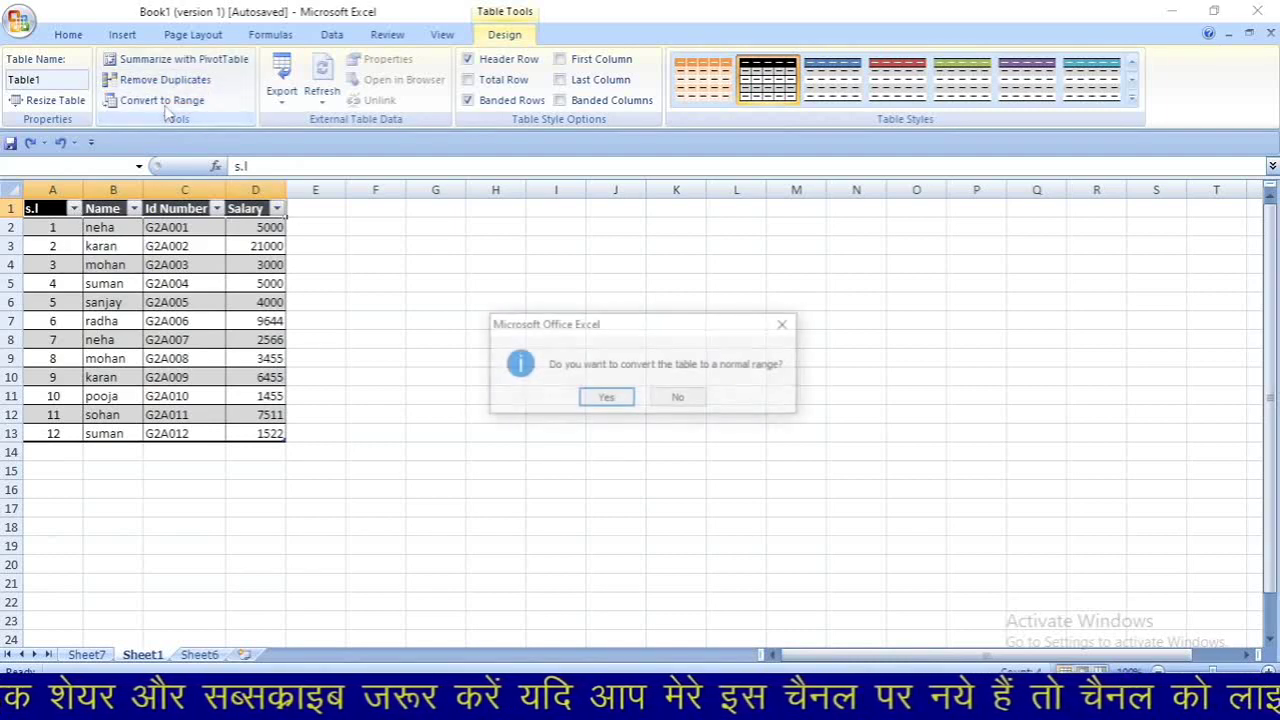
{"action": "left_click", "coordinate": [608, 398]}
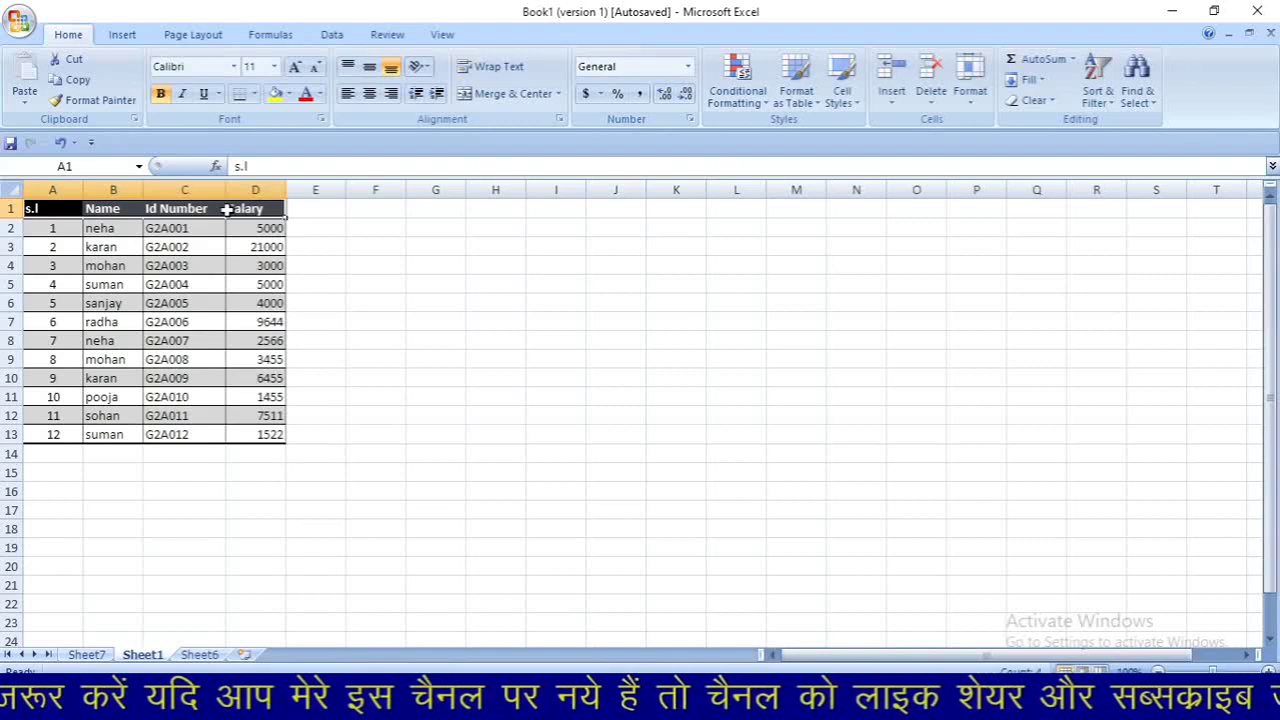
{"action": "key", "text": "ctrl+z"}
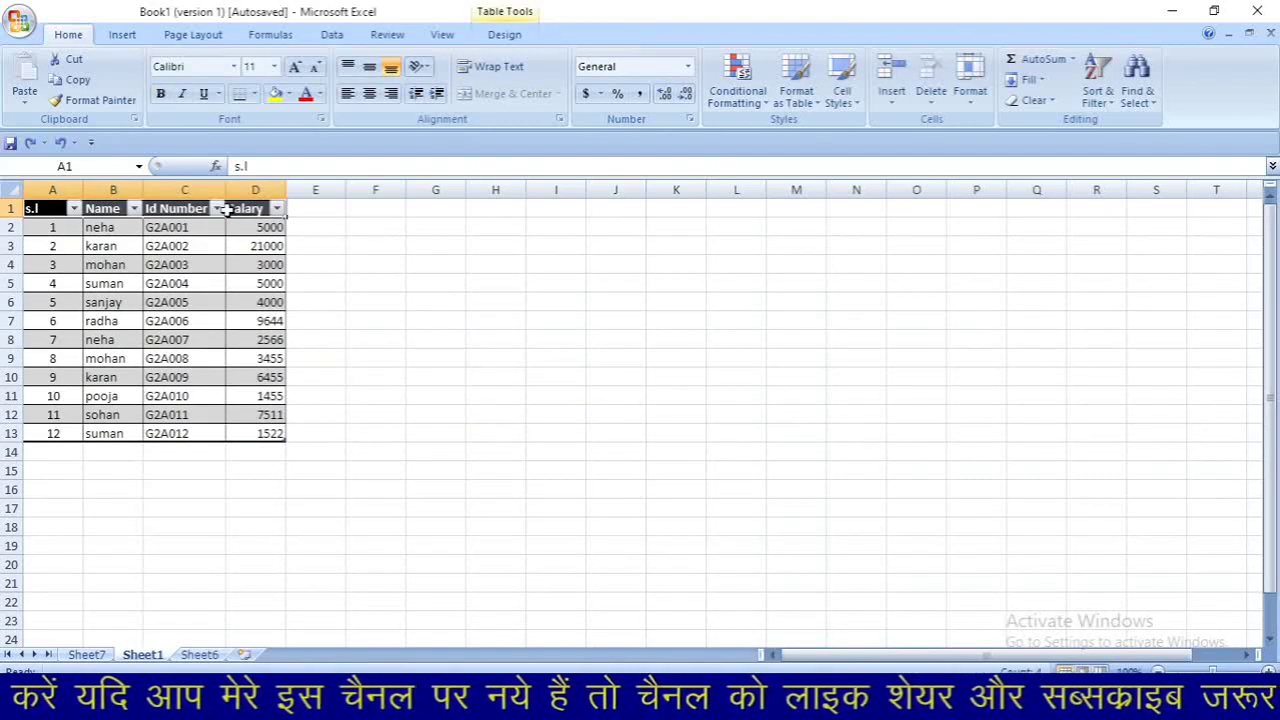
Try resizing the table to the range =$A$1:$D$20, and undo the resize
{"action": "left_click", "coordinate": [504, 34]}
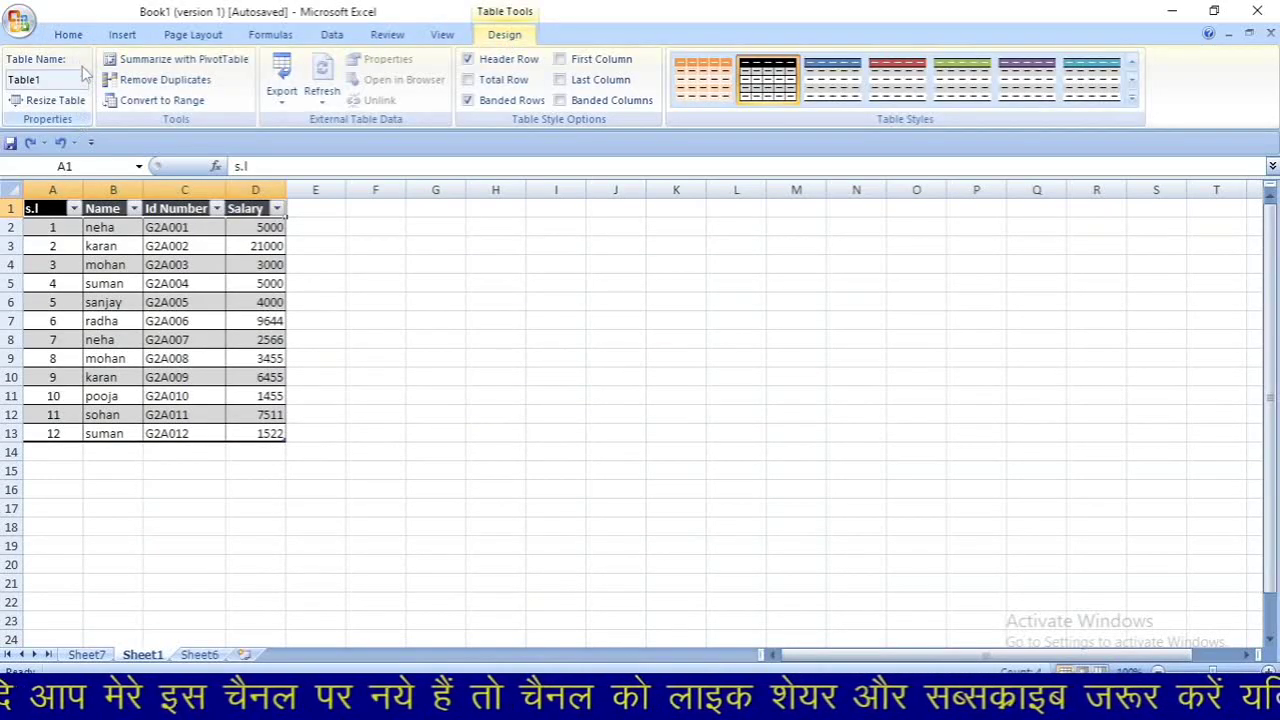
{"action": "left_click", "coordinate": [30, 100]}
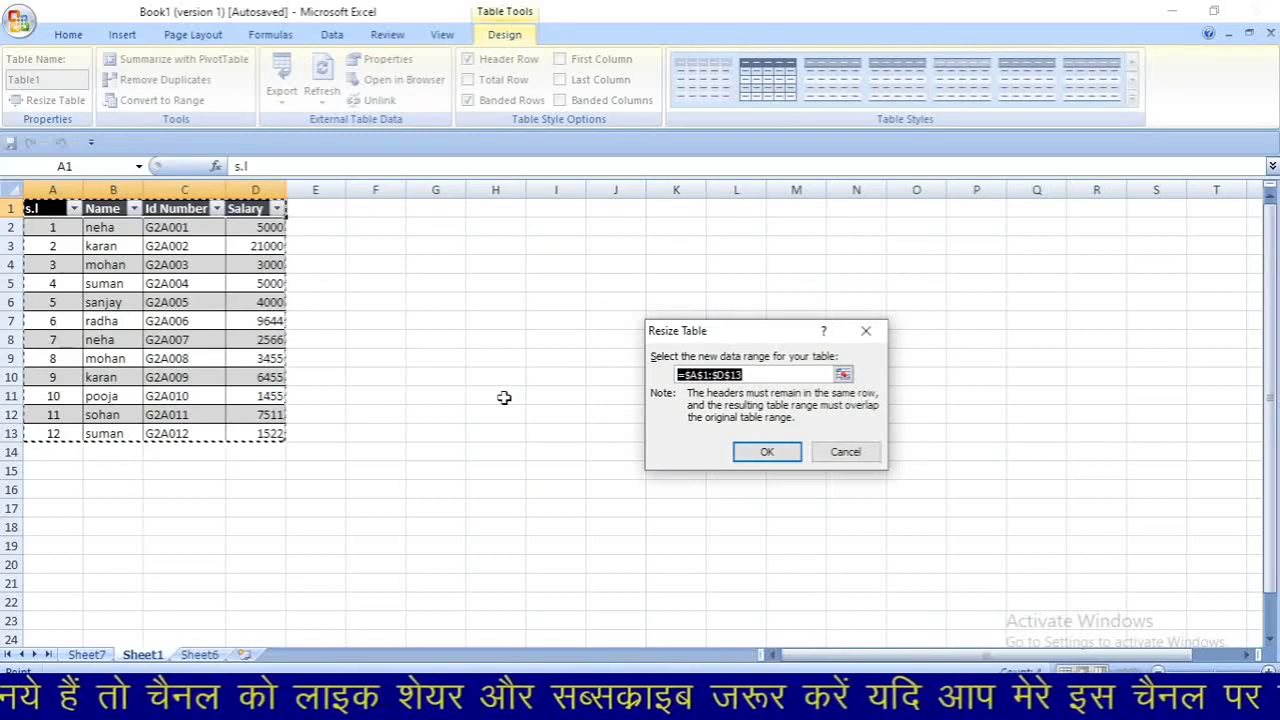
{"action": "double_click", "coordinate": [751, 374]}
{"action": "left_click", "coordinate": [751, 374]}
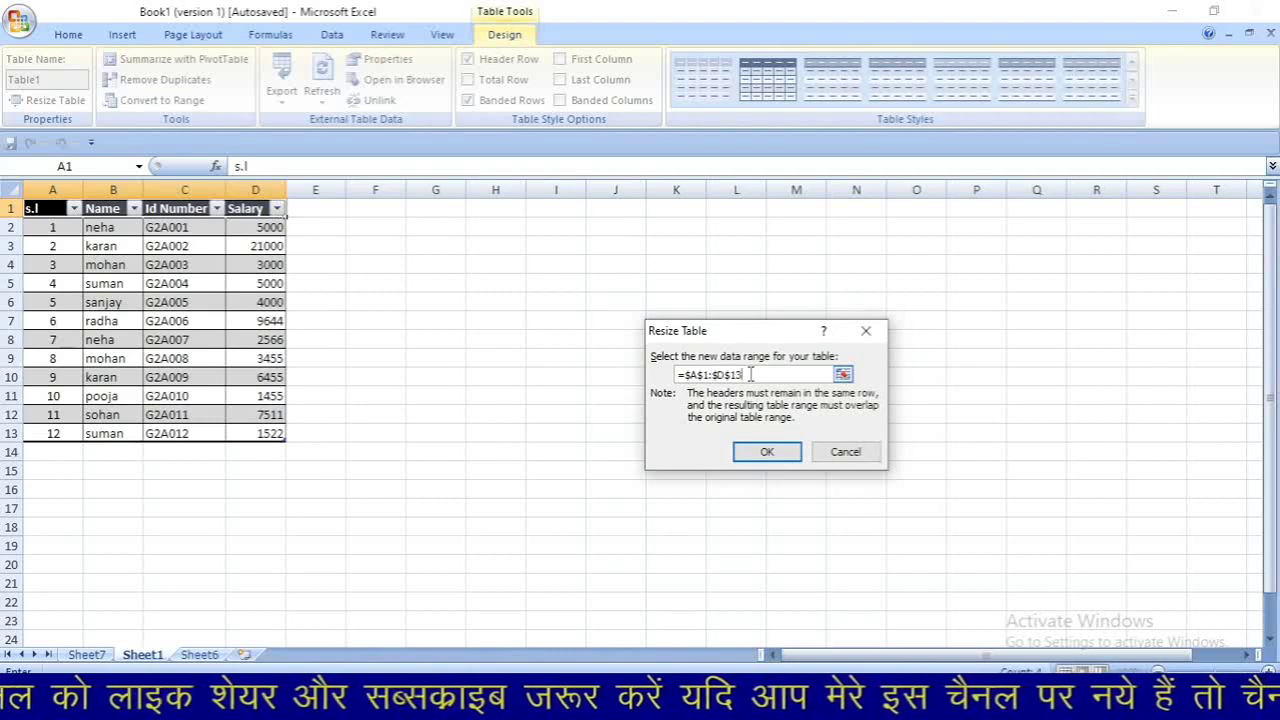
{"action": "key", "text": "BackSpace"}
{"action": "key", "text": "BackSpace"}
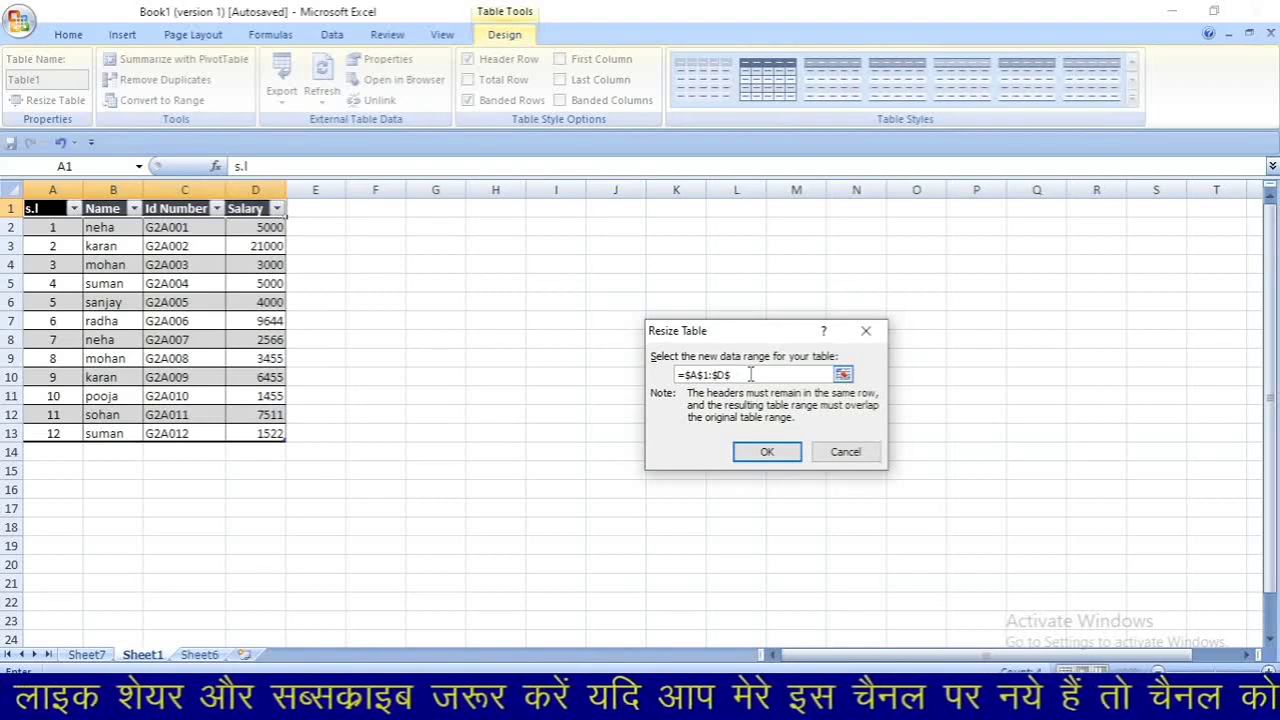
{"action": "type", "text": "20"}
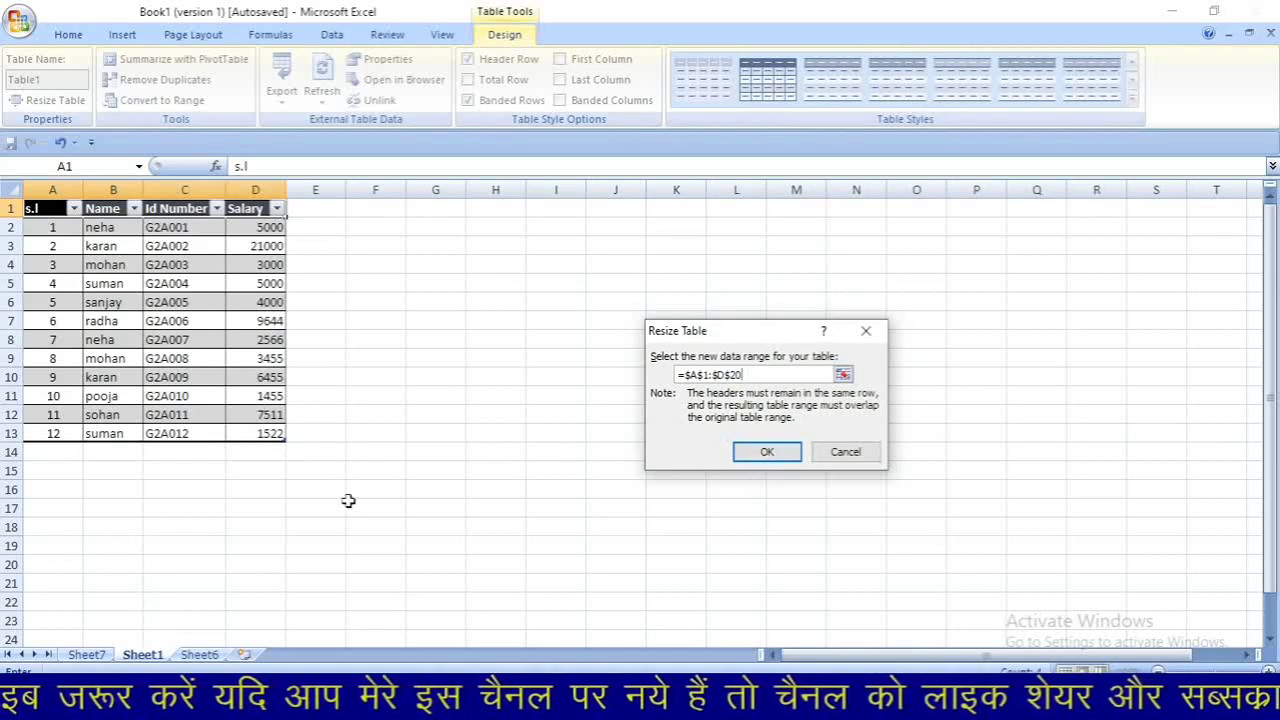
{"action": "left_click", "coordinate": [767, 453]}
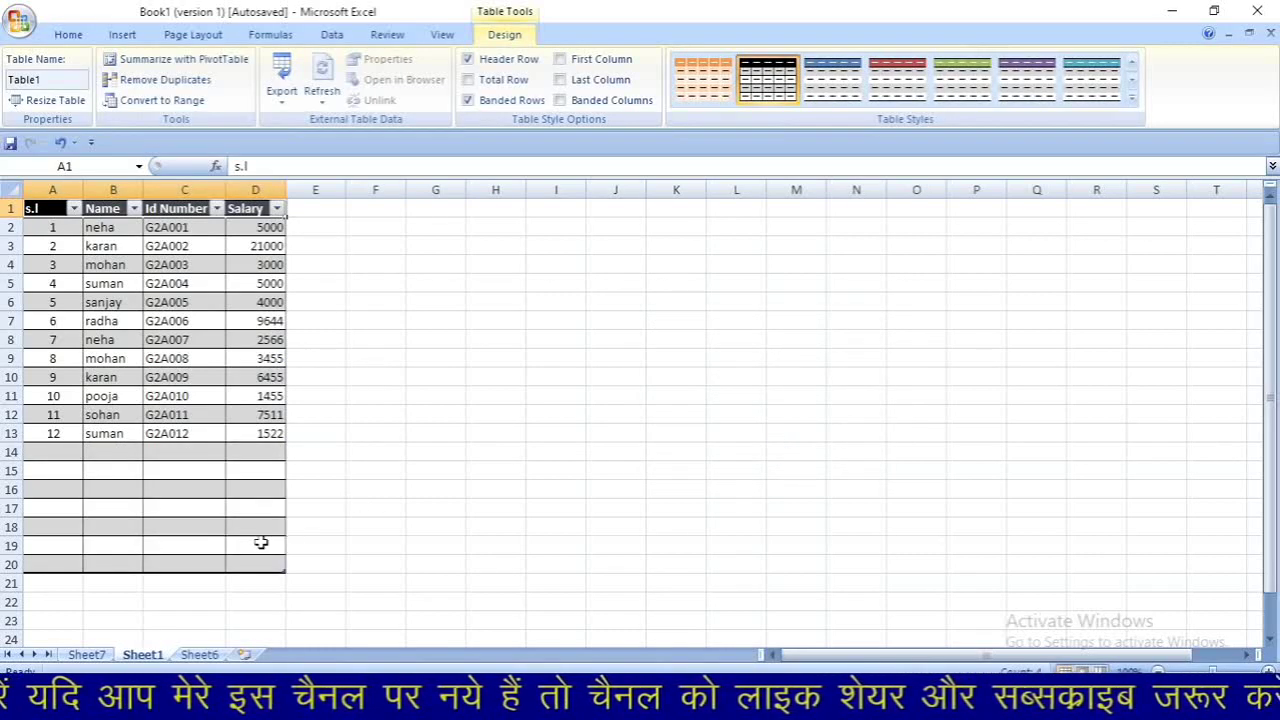
{"action": "key", "text": "ctrl+z"}
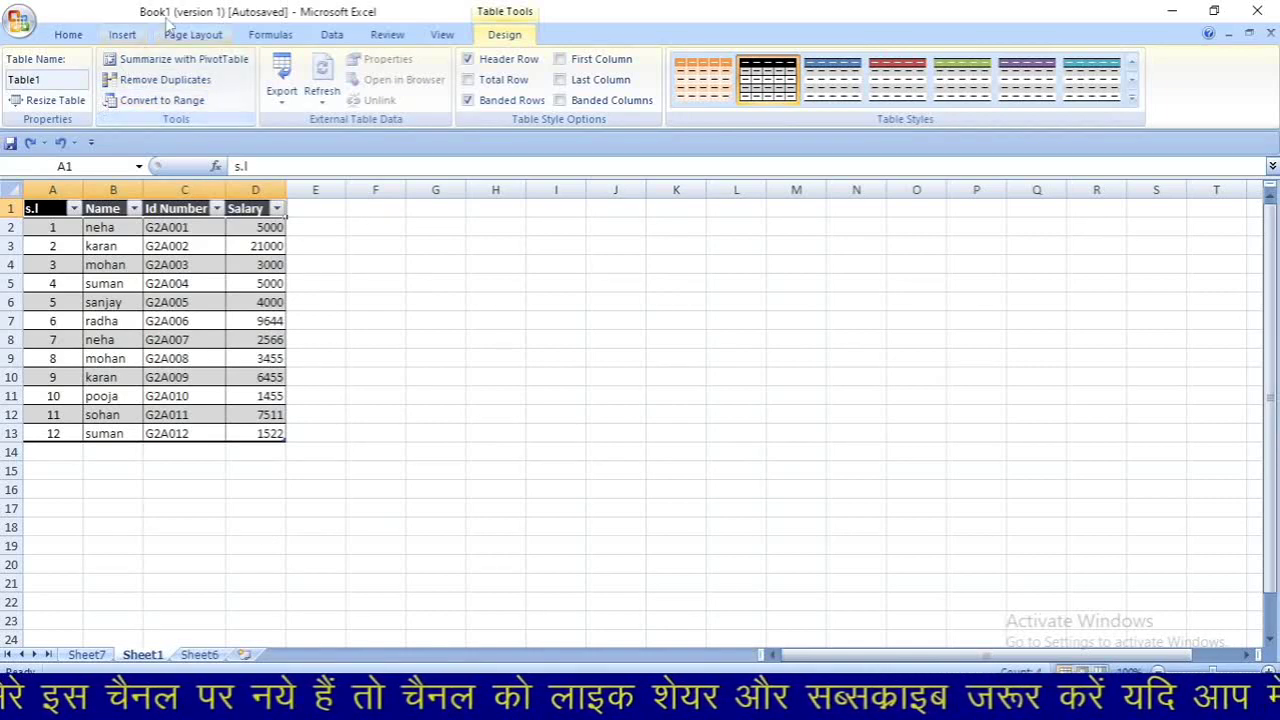
Browse the Pictures location and its Saved Pictures folder for an image to insert, and leave without inserting one
{"action": "left_click", "coordinate": [122, 36]}
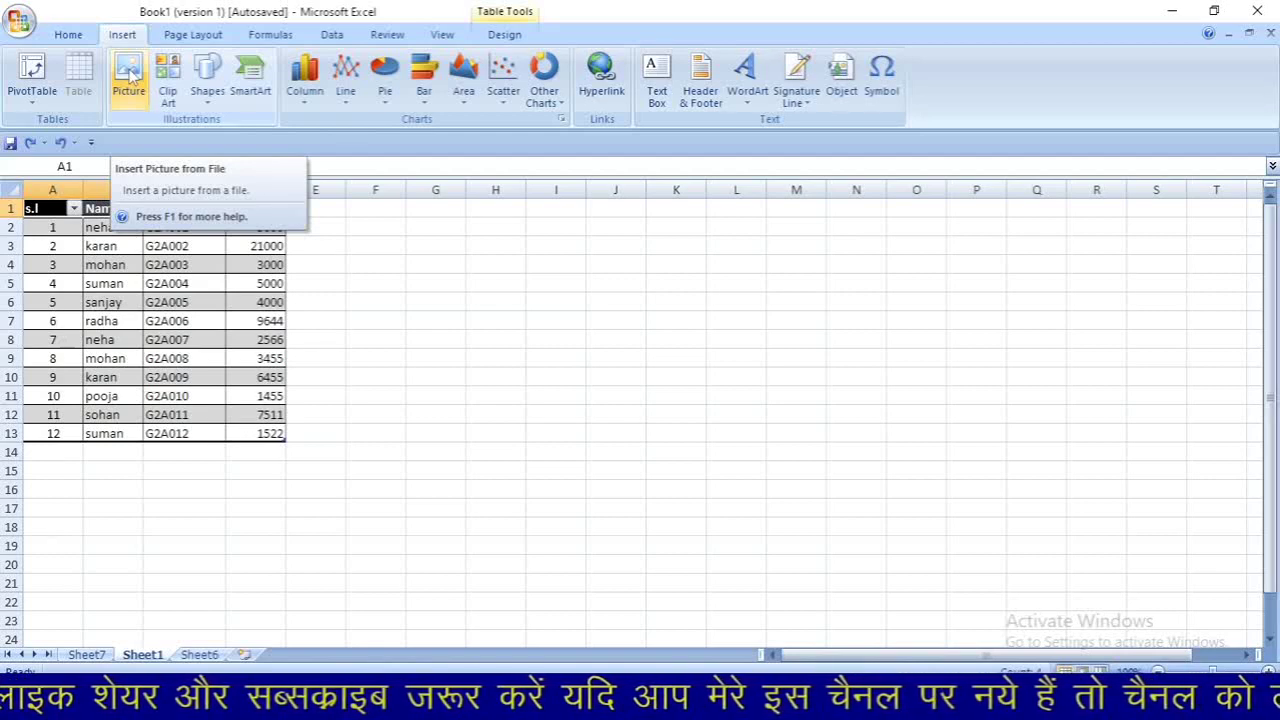
{"action": "left_click", "coordinate": [130, 84]}
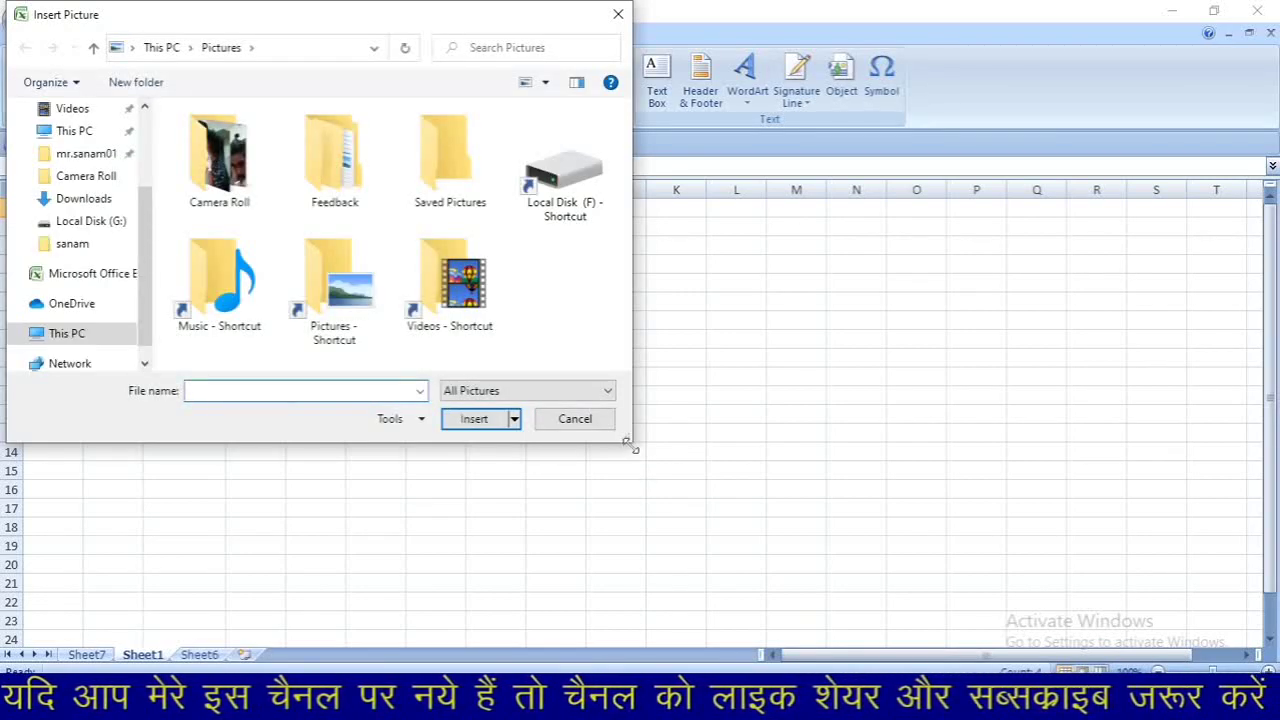
{"action": "left_click_drag", "start_coordinate": [691, 515], "coordinate": [745, 572]}
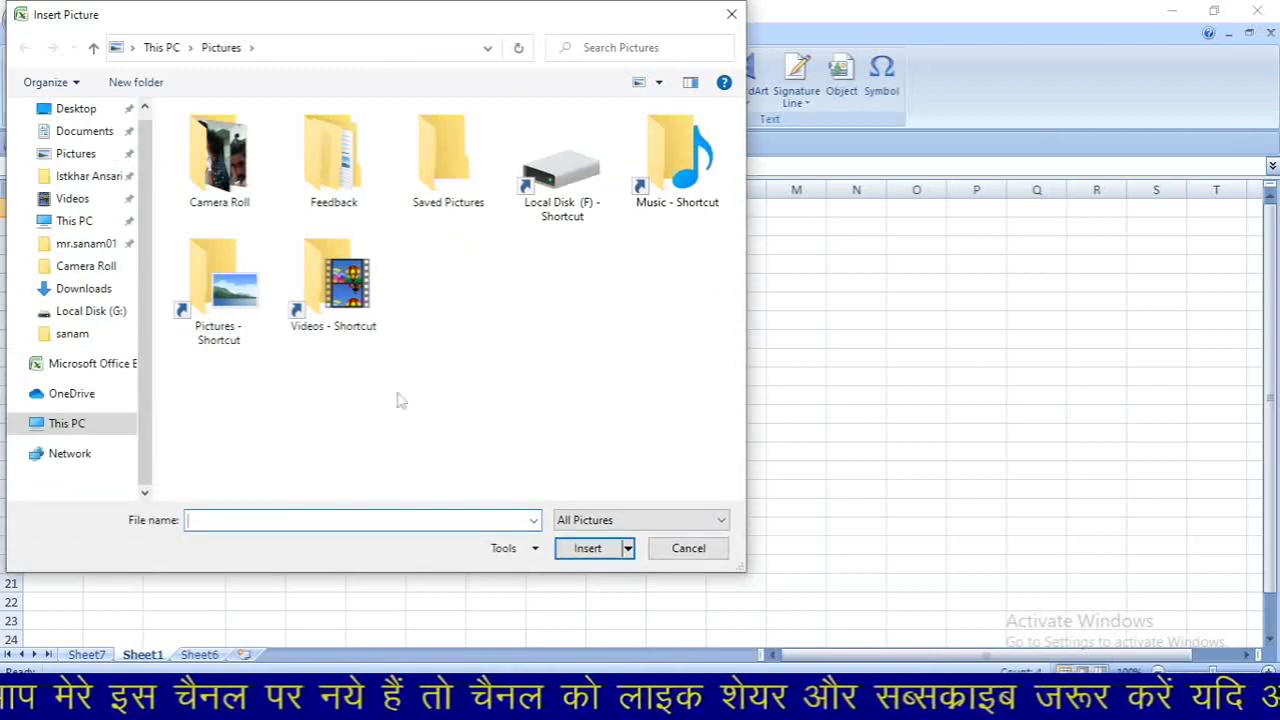
{"action": "left_click", "coordinate": [211, 309]}
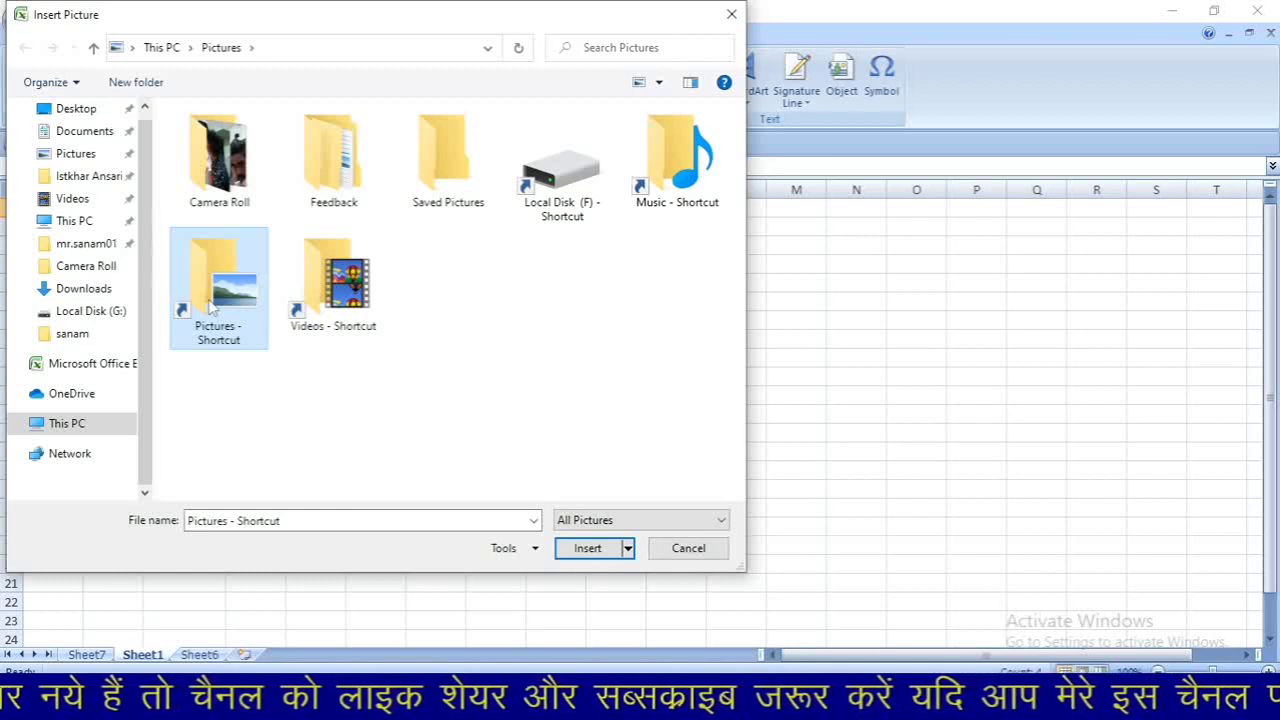
{"action": "double_click", "coordinate": [448, 165]}
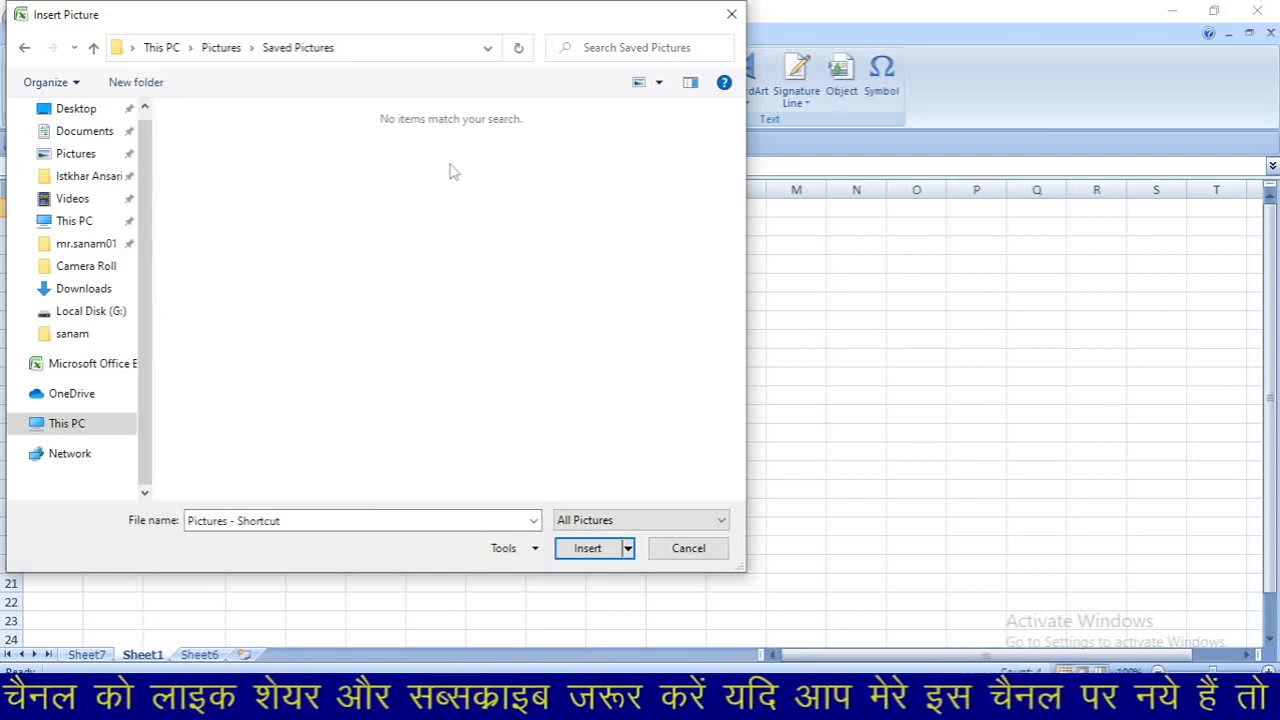
{"action": "left_click", "coordinate": [730, 18]}
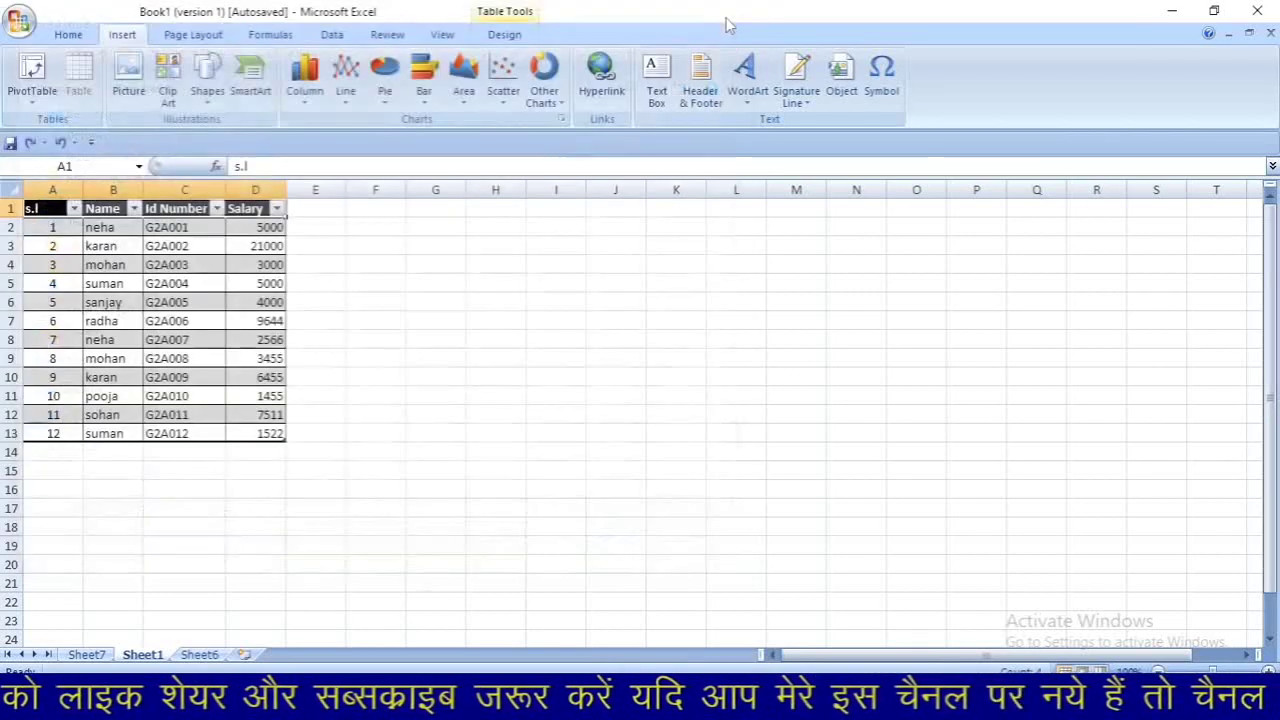
Search the clip art collections for "rose"
{"action": "left_click", "coordinate": [180, 92]}
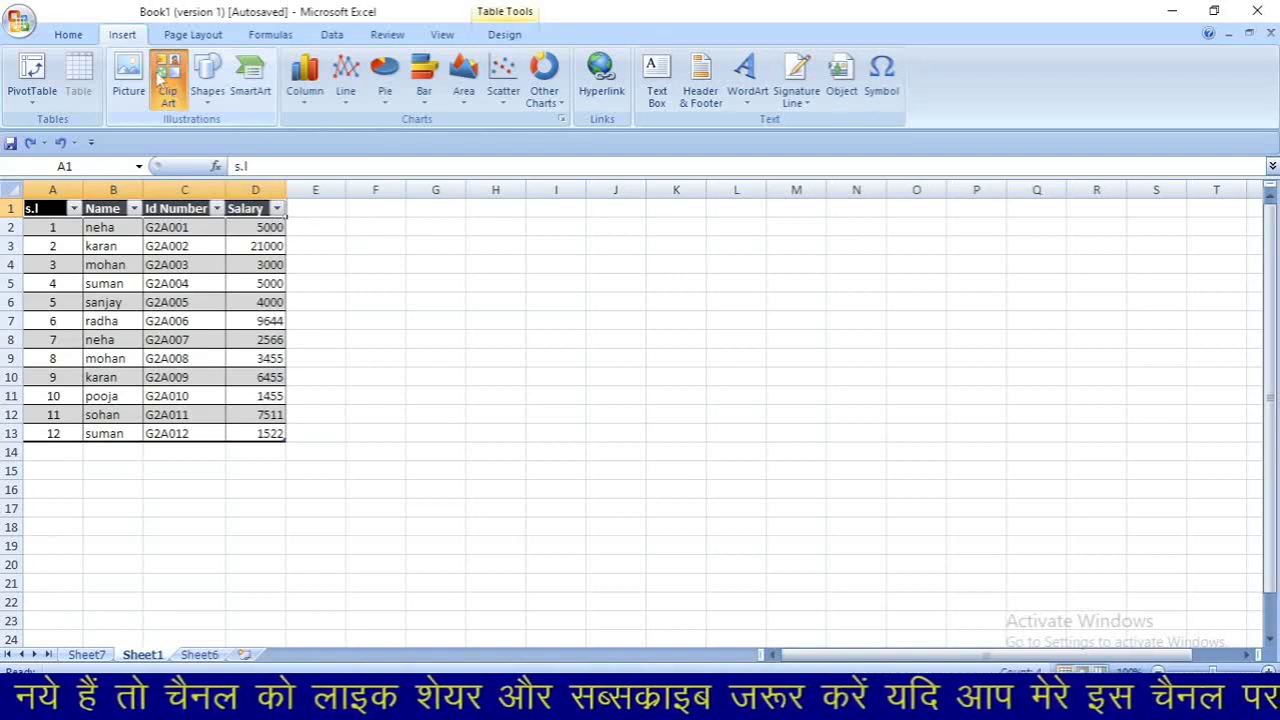
{"action": "left_click", "coordinate": [173, 88]}
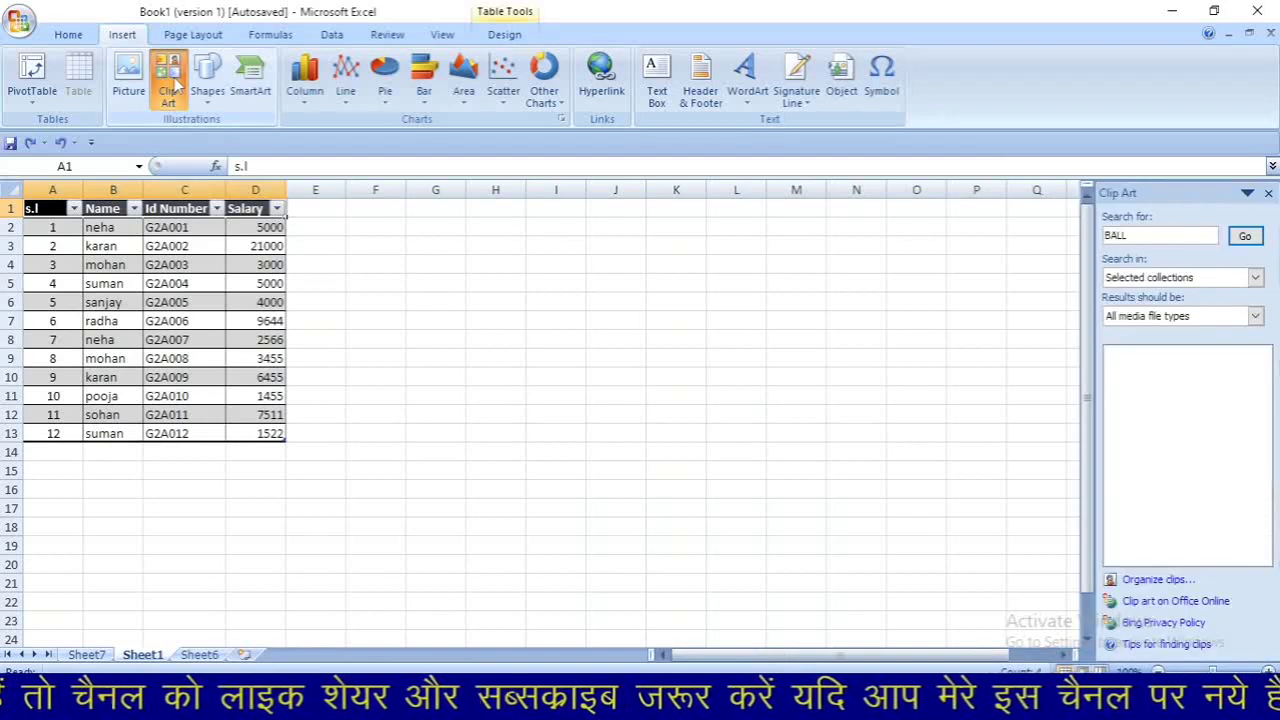
{"action": "double_click", "coordinate": [1148, 237]}
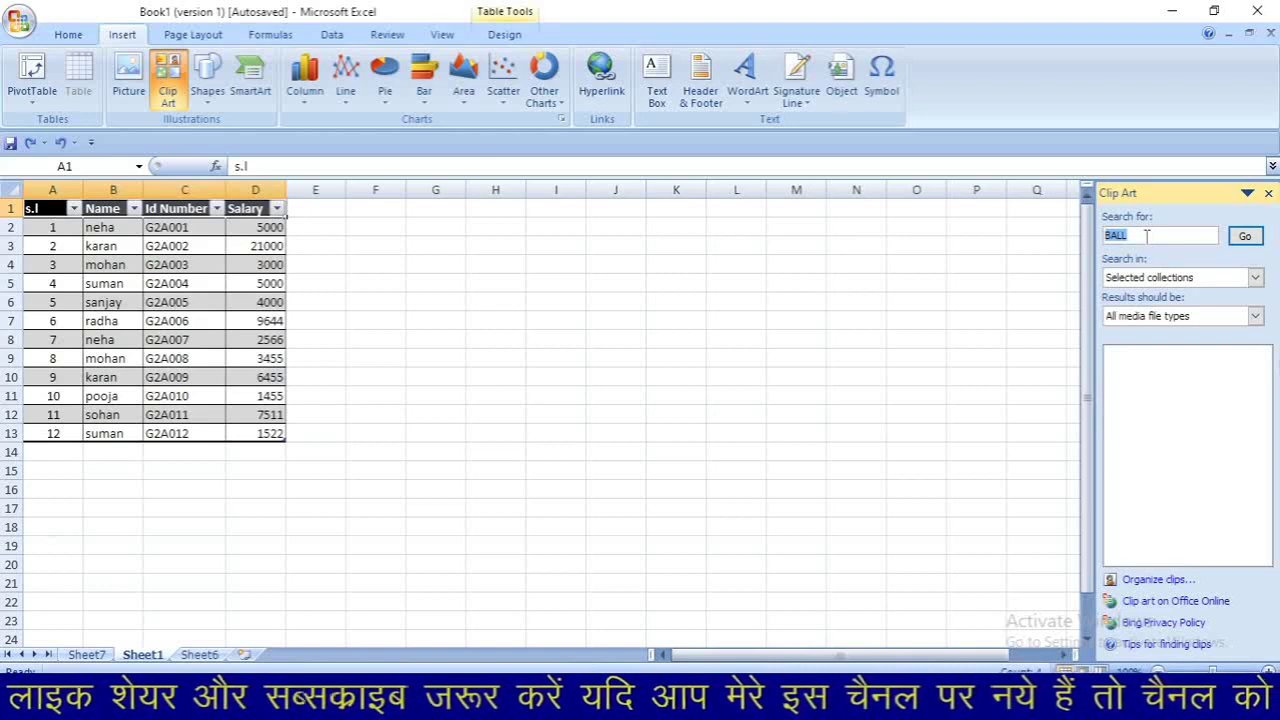
{"action": "type", "text": "rose"}
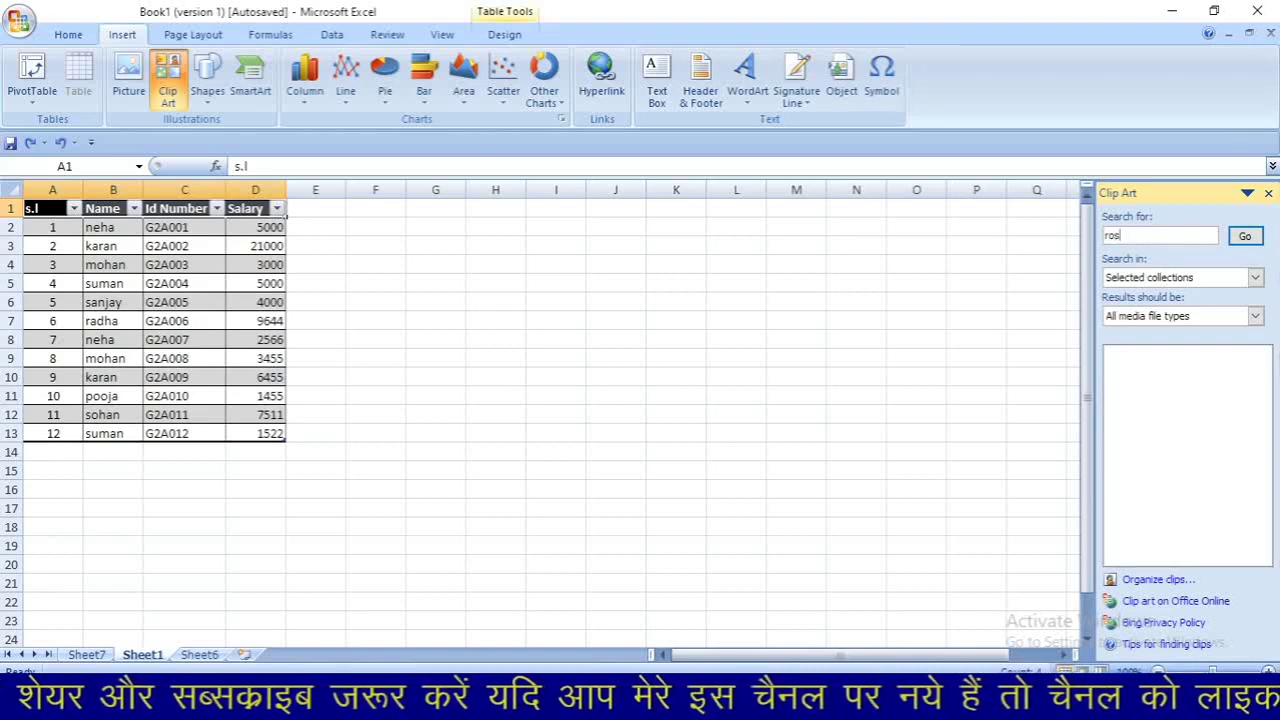
{"action": "left_click", "coordinate": [1247, 240]}
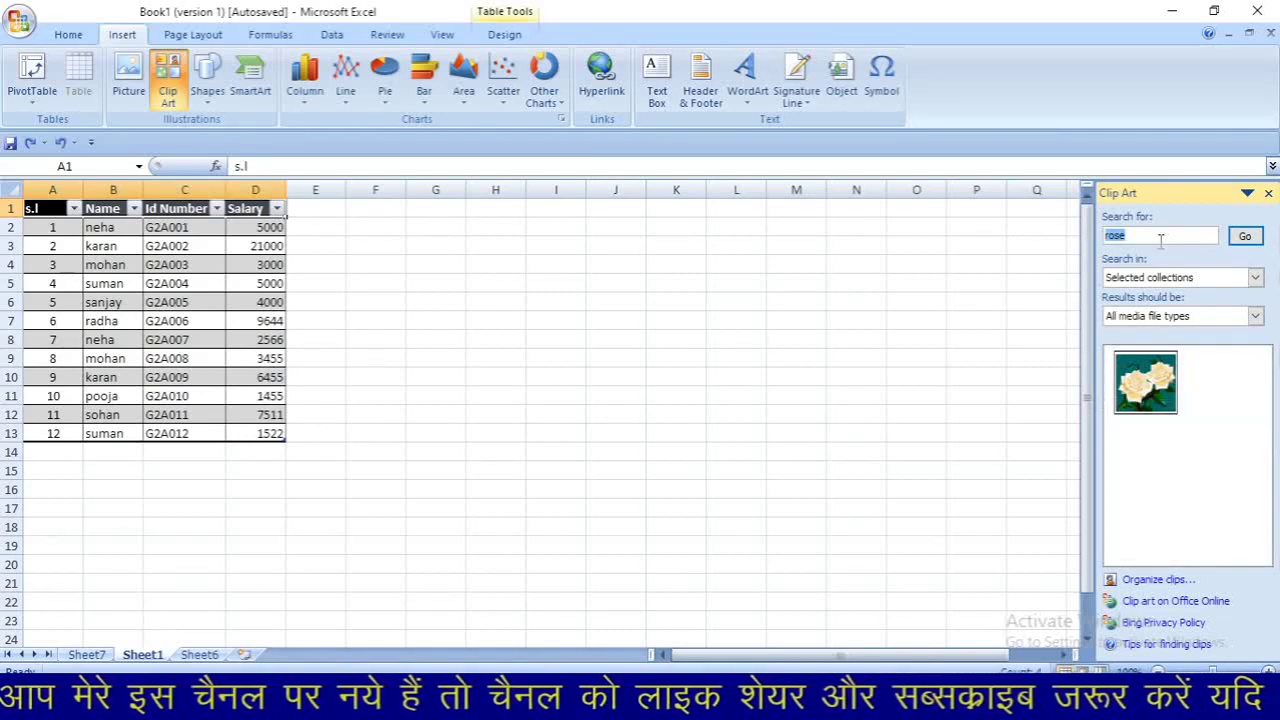
Search the clip art for "computer", insert the clip of the woman at a computer and place it over columns G to J
{"action": "type", "text": "compu"}
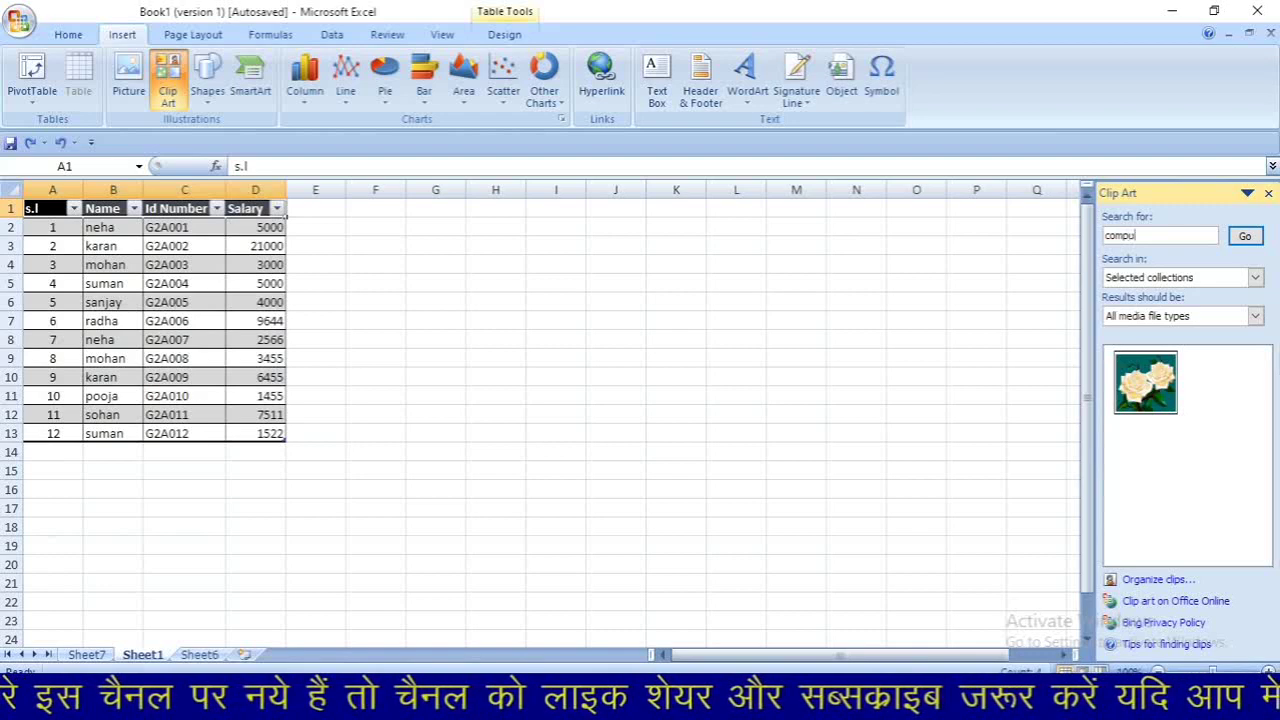
{"action": "type", "text": "ter"}
{"action": "key", "text": "Return"}
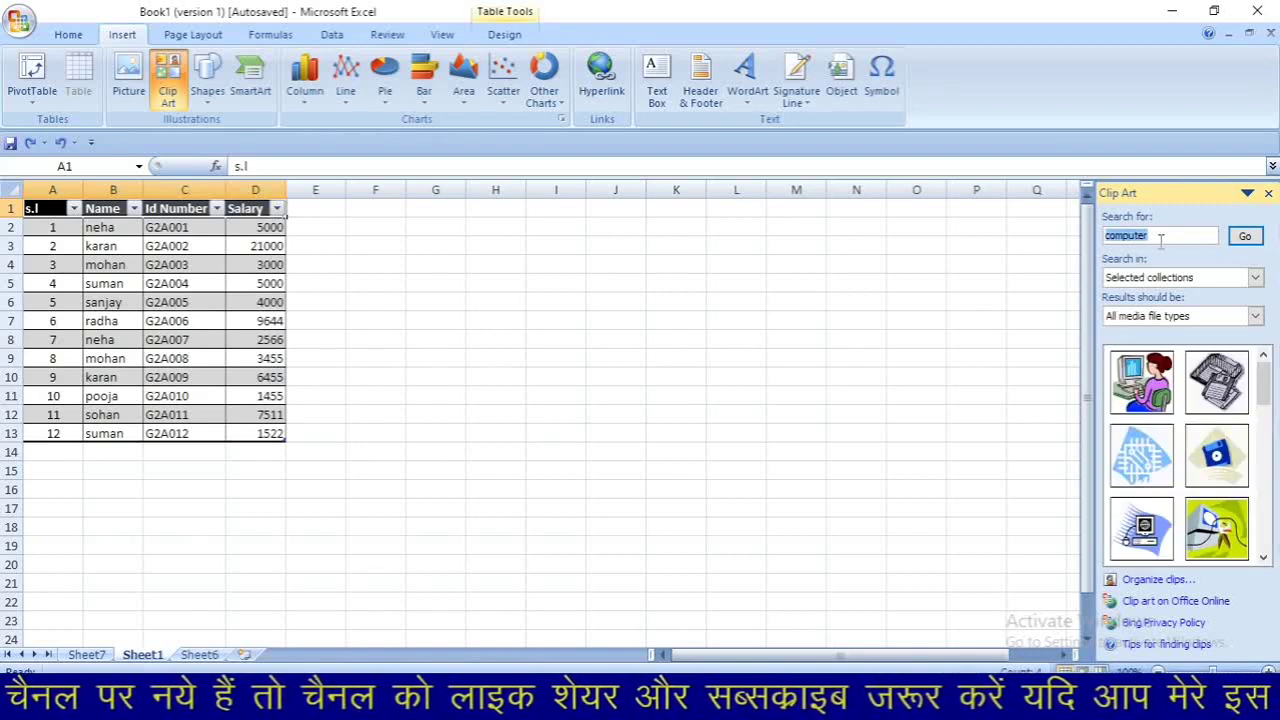
{"action": "mouse_move", "coordinate": [1190, 422]}
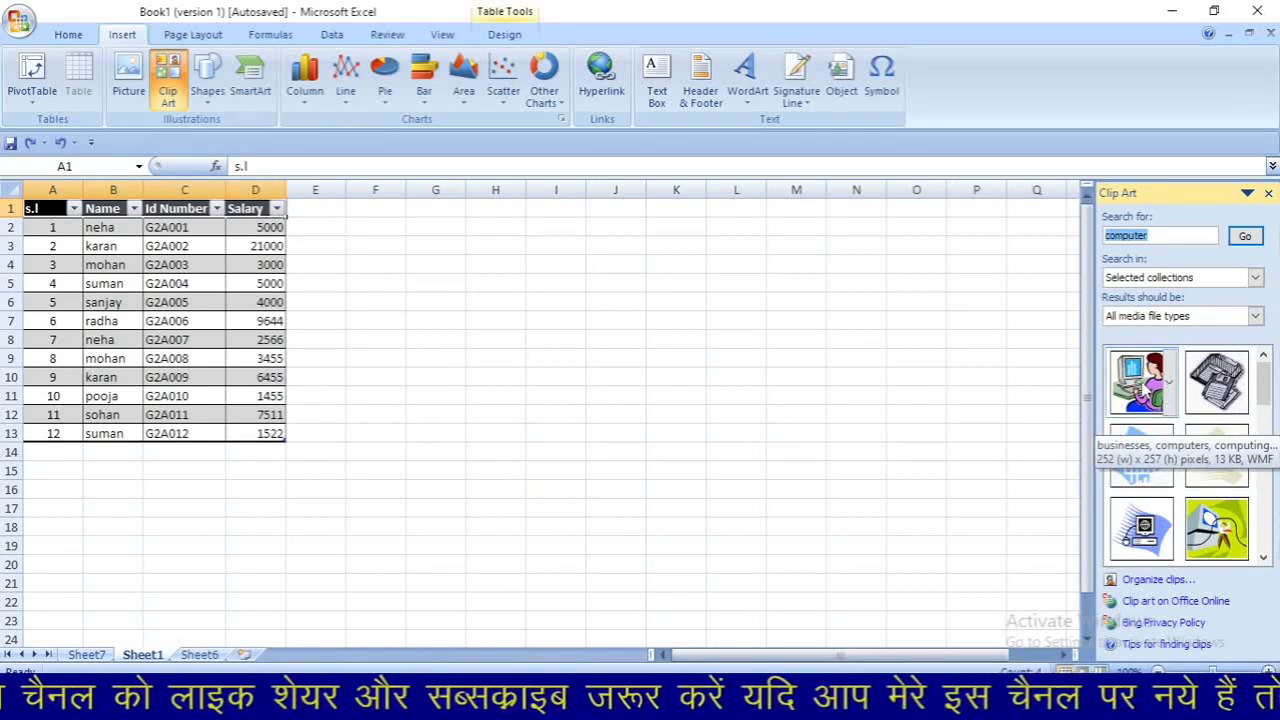
{"action": "left_click", "coordinate": [1141, 386]}
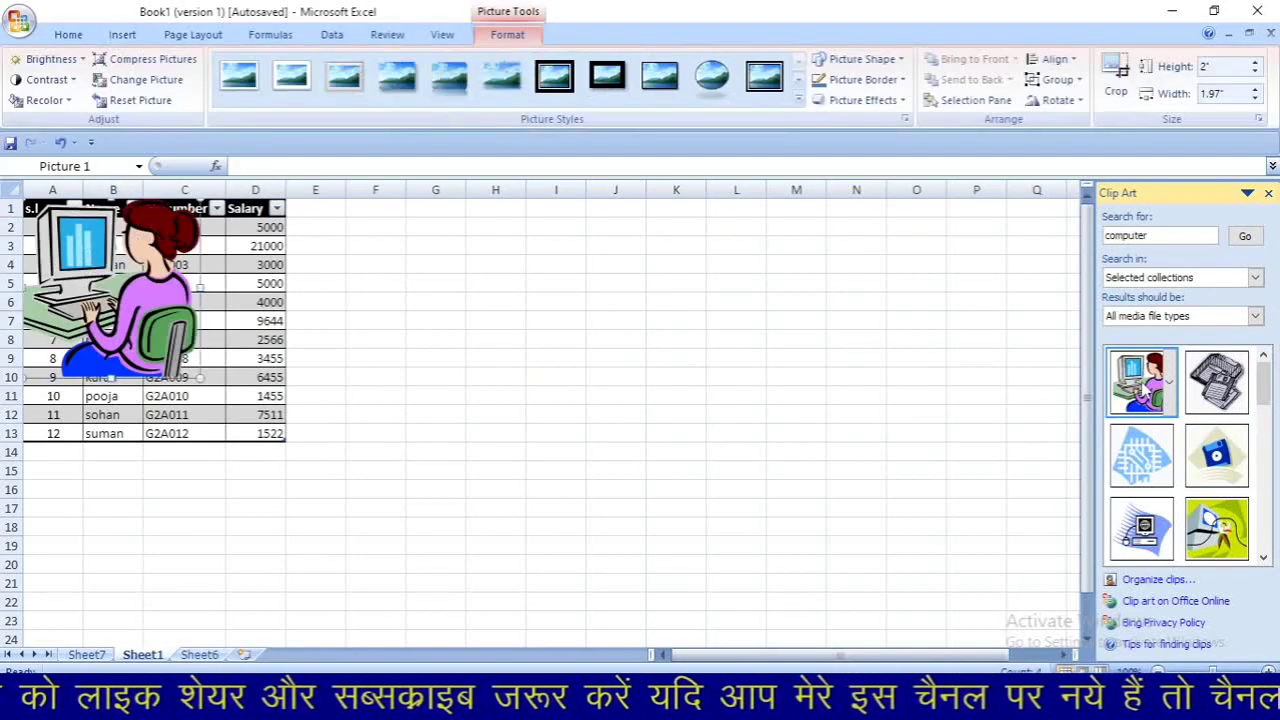
{"action": "left_click_drag", "start_coordinate": [132, 313], "coordinate": [535, 316]}
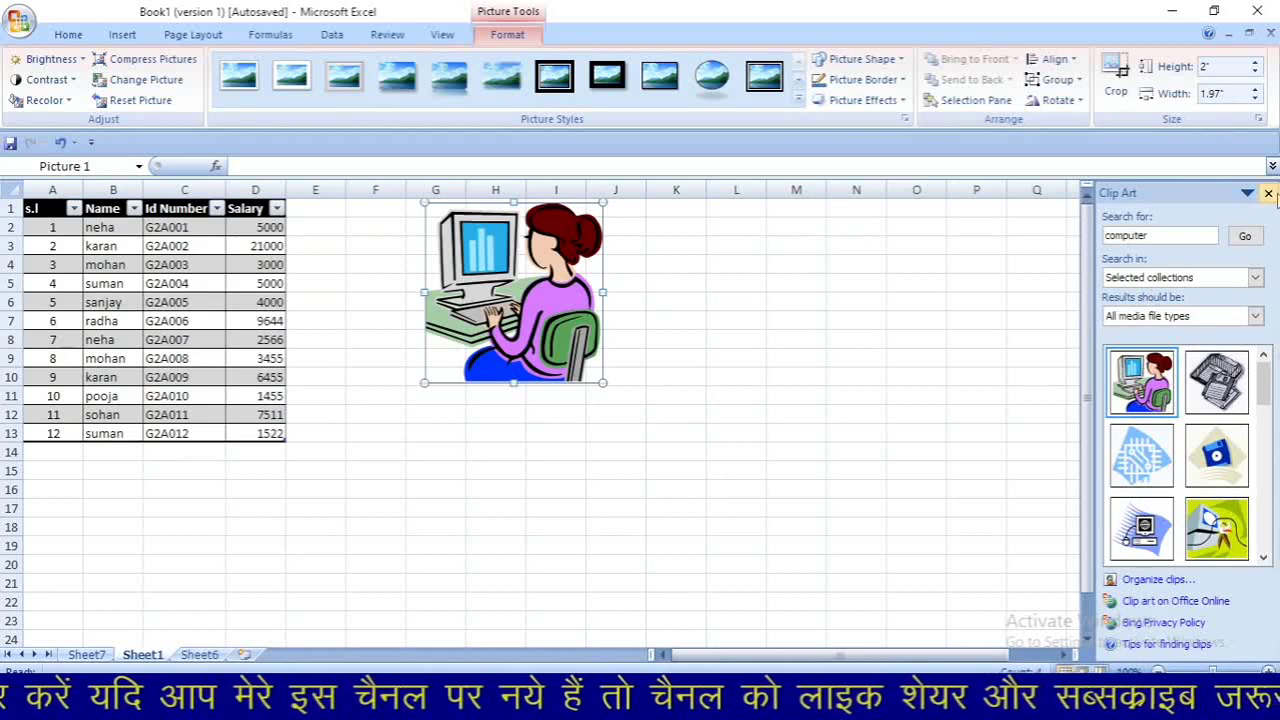
{"action": "left_click", "coordinate": [1269, 194]}
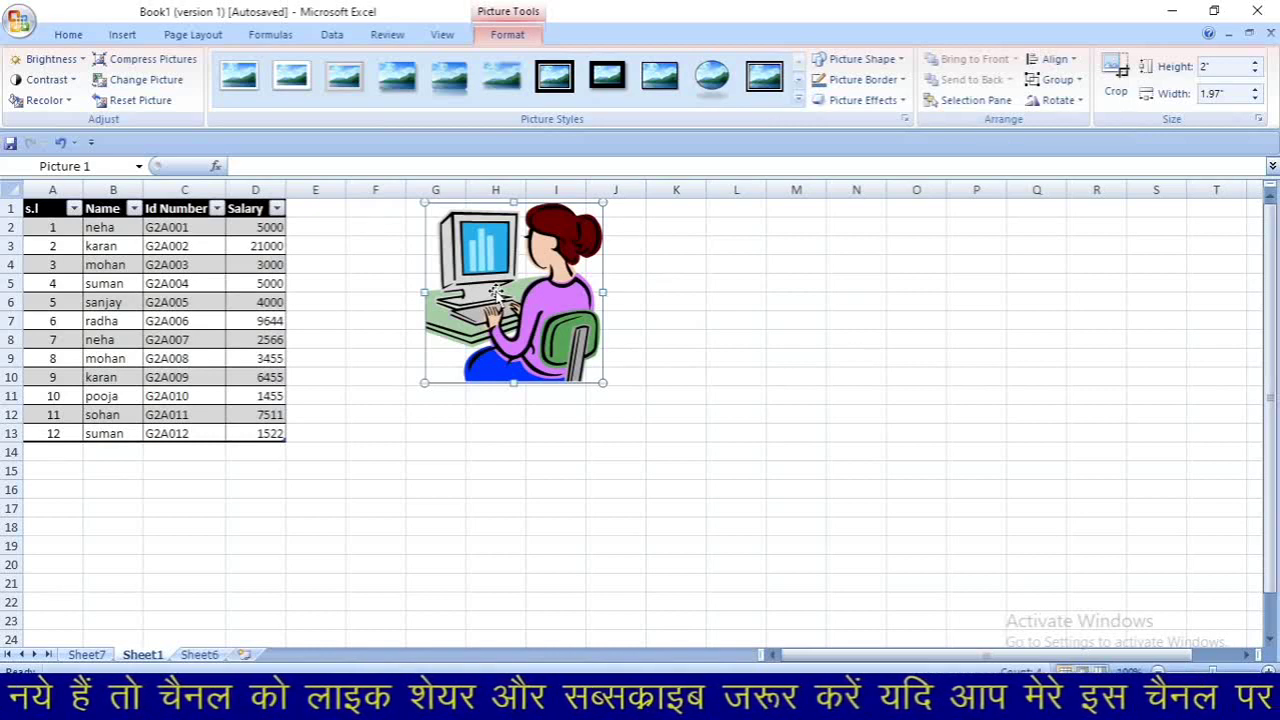
Try the picture's brightness at -10 % and at -40 %
{"action": "left_click", "coordinate": [50, 60]}
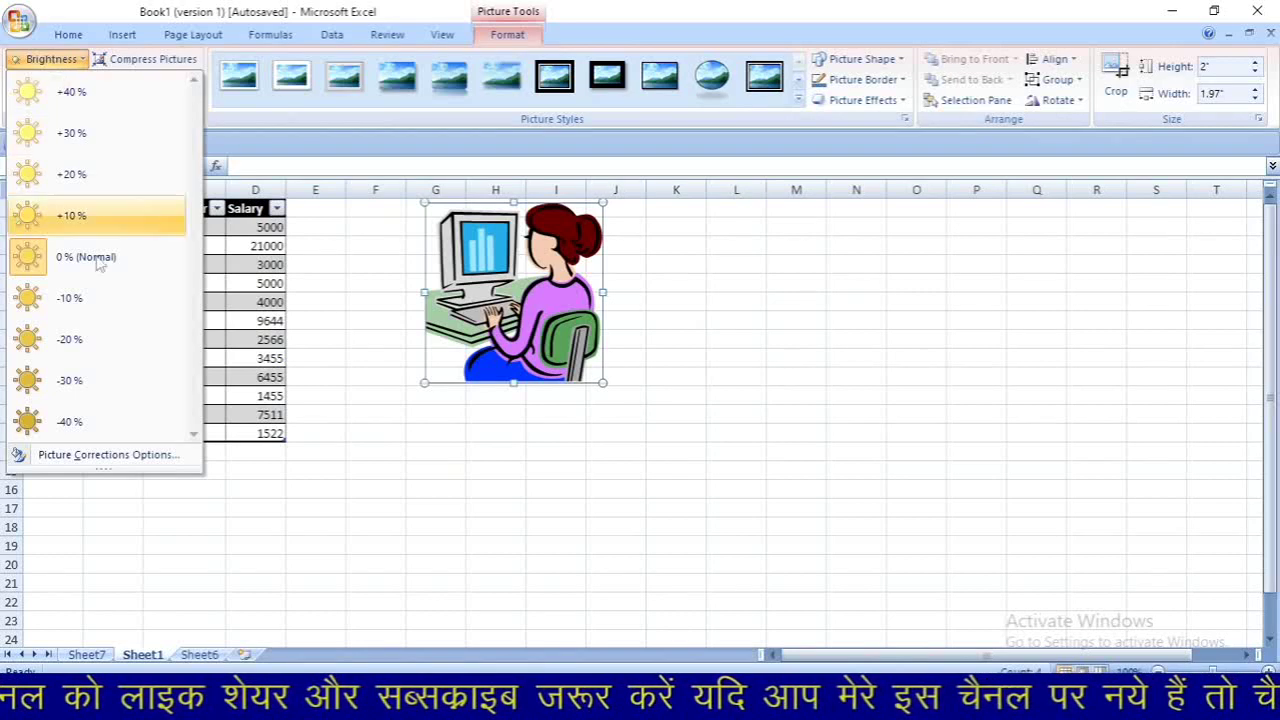
{"action": "left_click", "coordinate": [108, 310]}
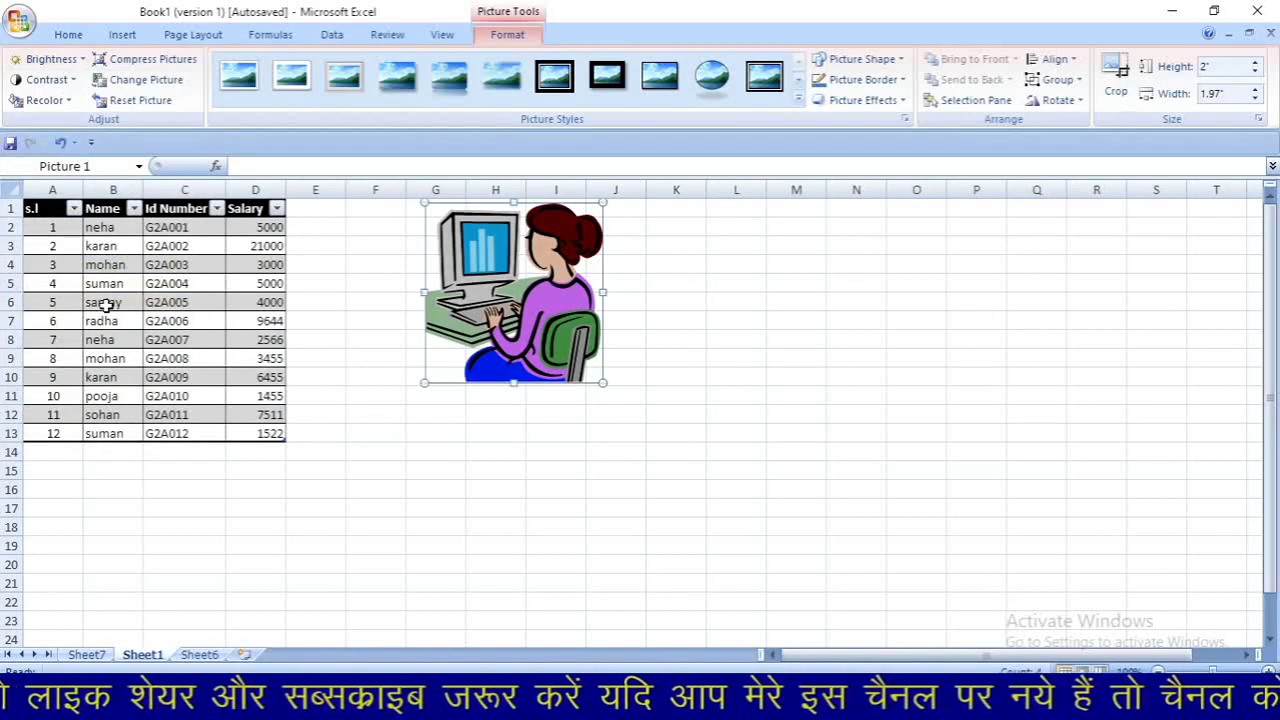
{"action": "left_click", "coordinate": [45, 59]}
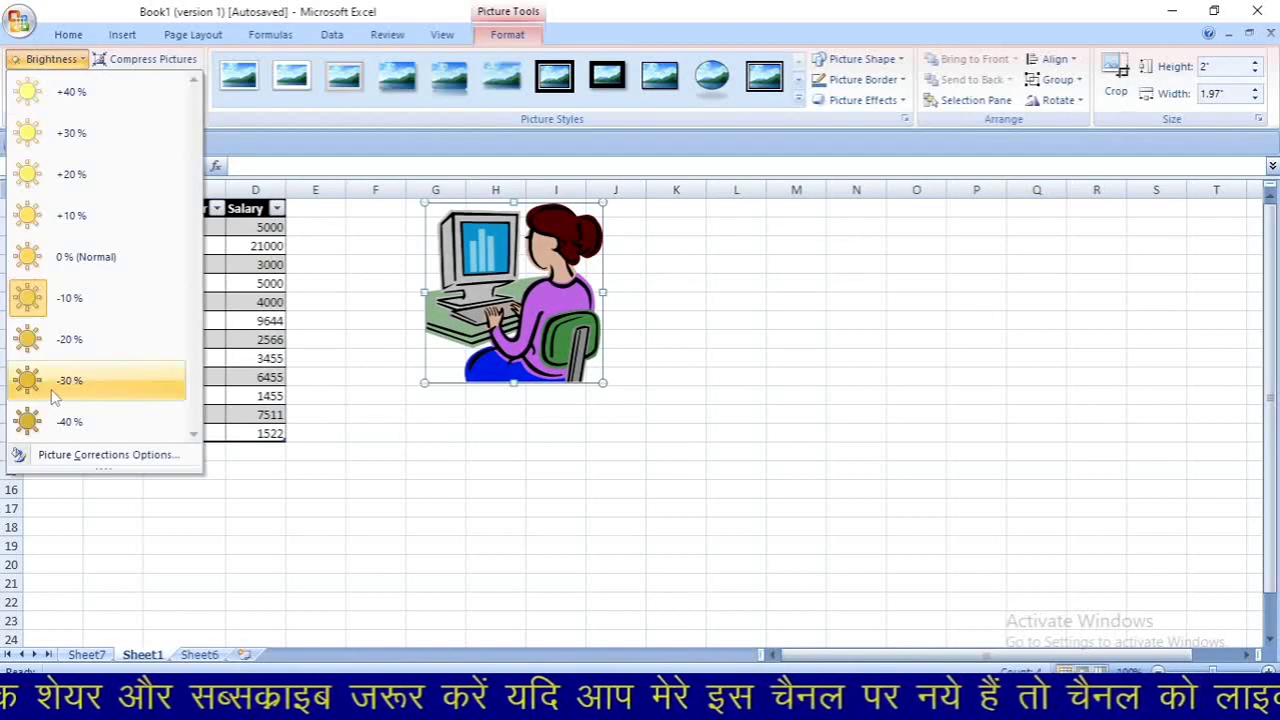
{"action": "left_click", "coordinate": [58, 418]}
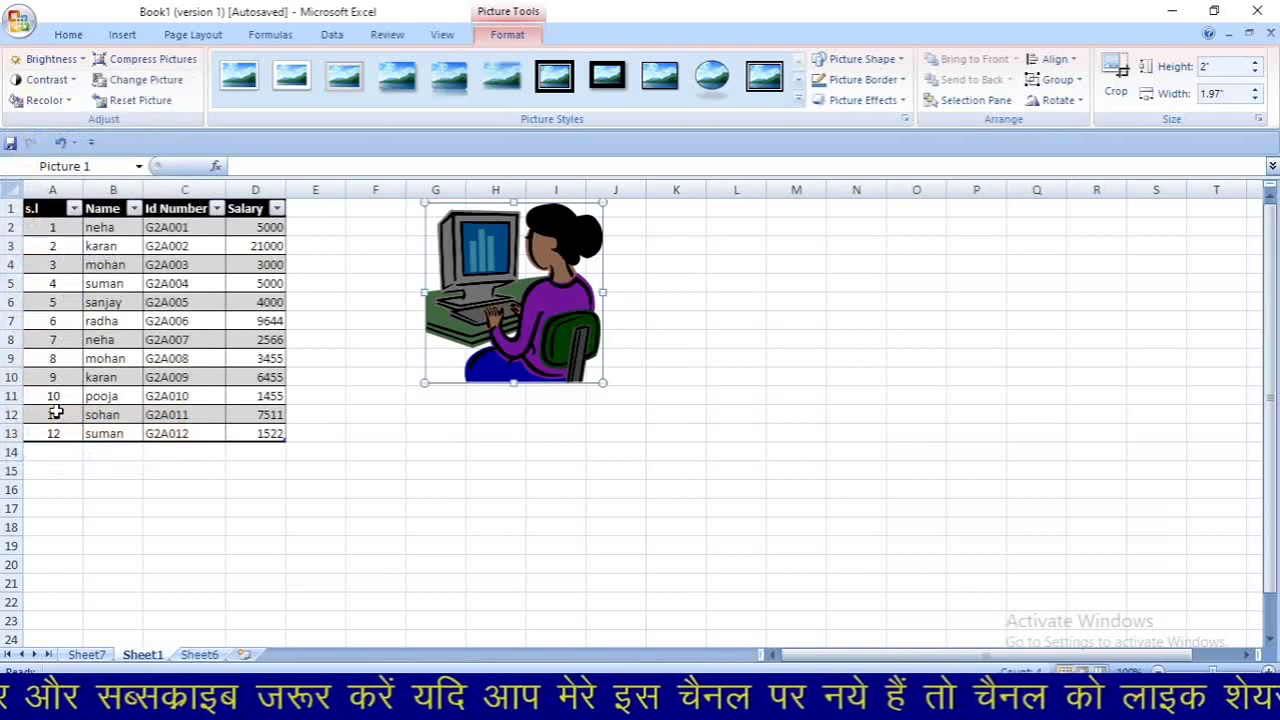
Try a contrast setting on the picture and recolor it with the first blue-grey dark variation
{"action": "left_click", "coordinate": [71, 84]}
{"action": "left_click", "coordinate": [91, 328]}
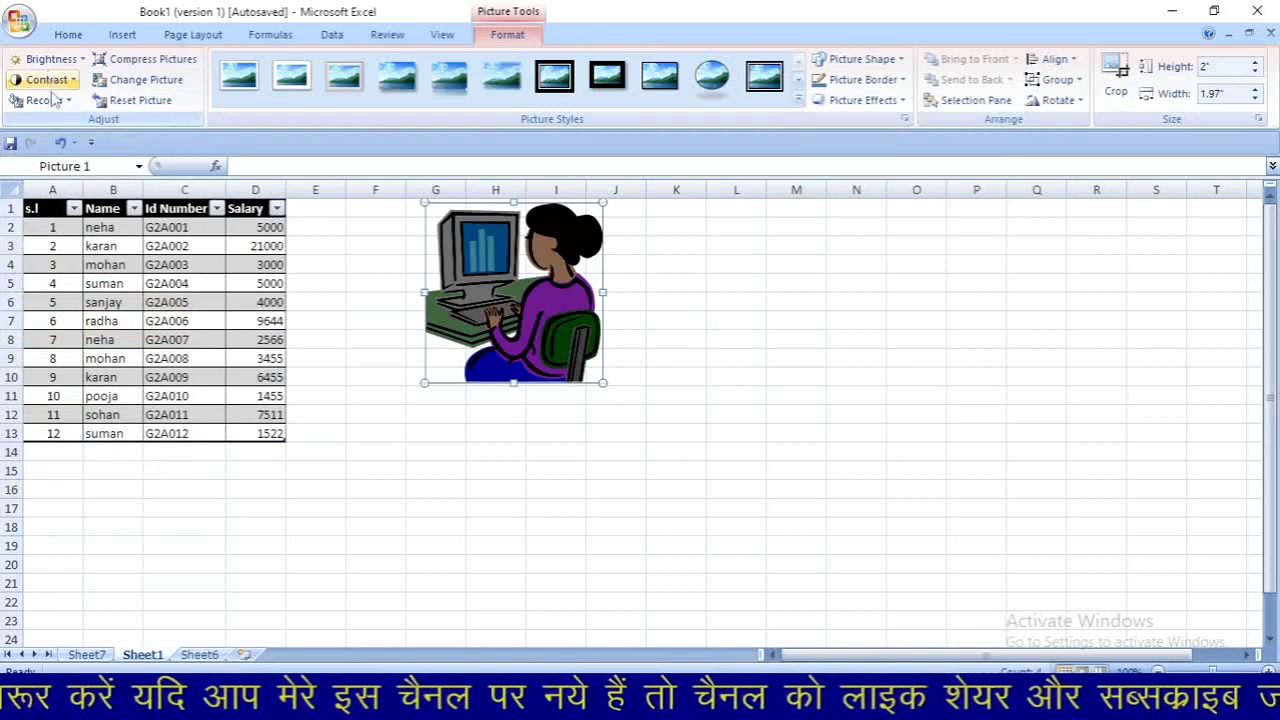
{"action": "left_click", "coordinate": [50, 100]}
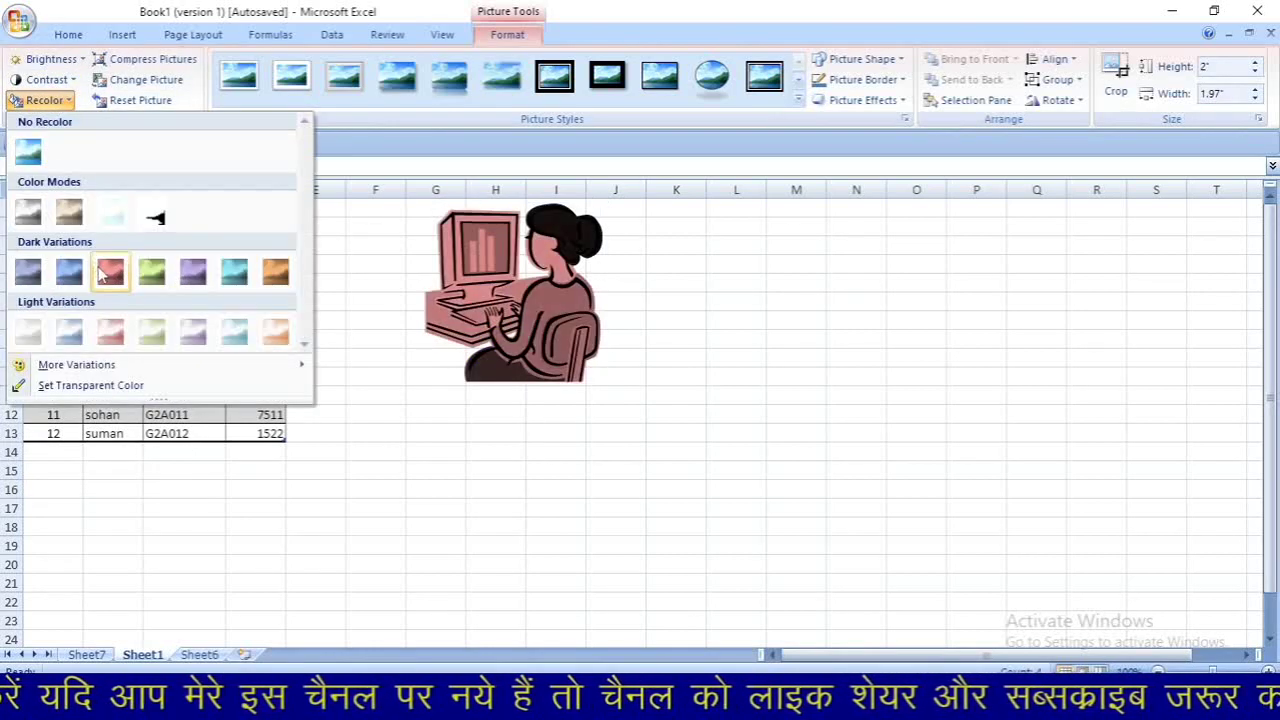
{"action": "left_click", "coordinate": [29, 272]}
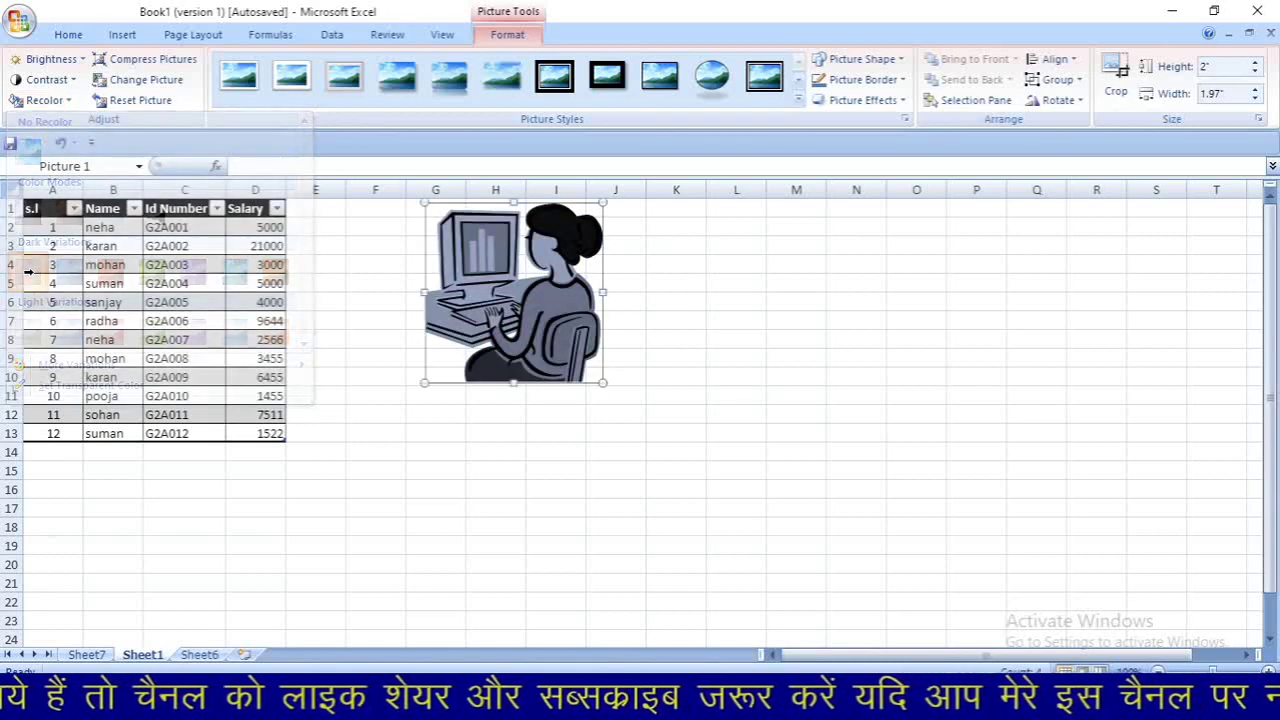
Compress the pictures with the default settings, and open the Change Picture file browser and close it without choosing a replacement
{"action": "left_click", "coordinate": [163, 62]}
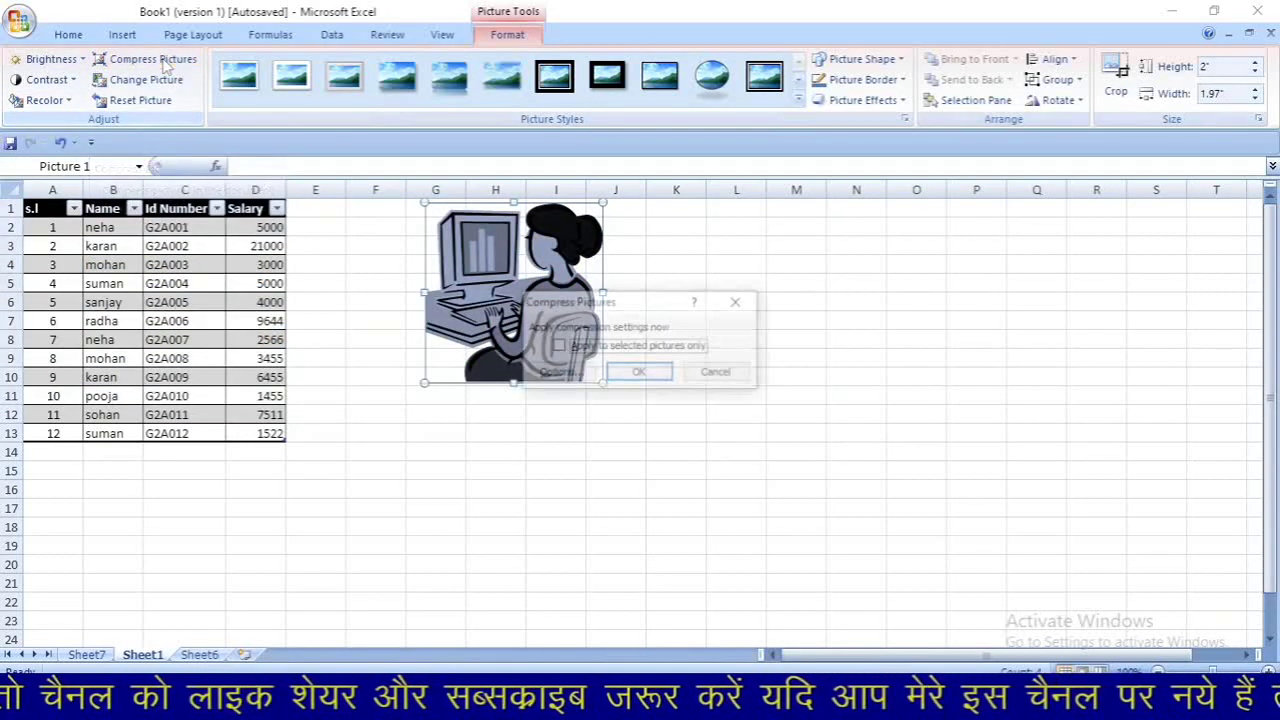
{"action": "left_click", "coordinate": [652, 371]}
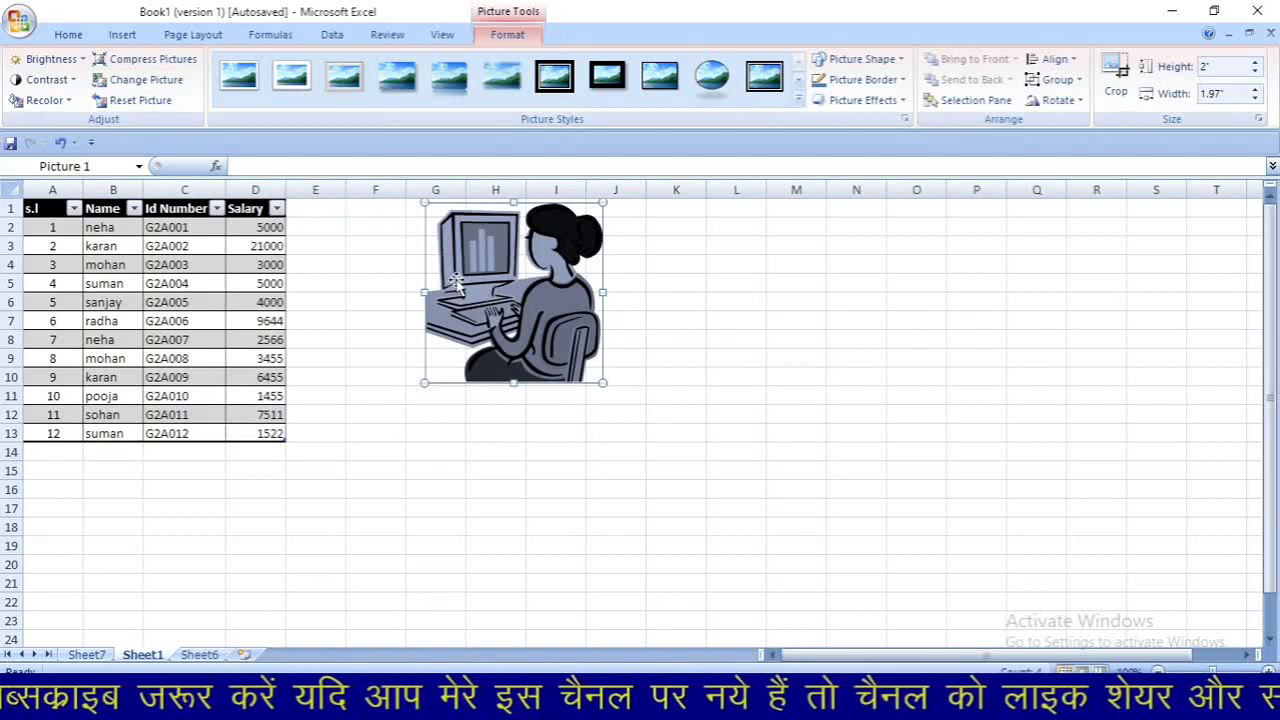
{"action": "left_click", "coordinate": [155, 88]}
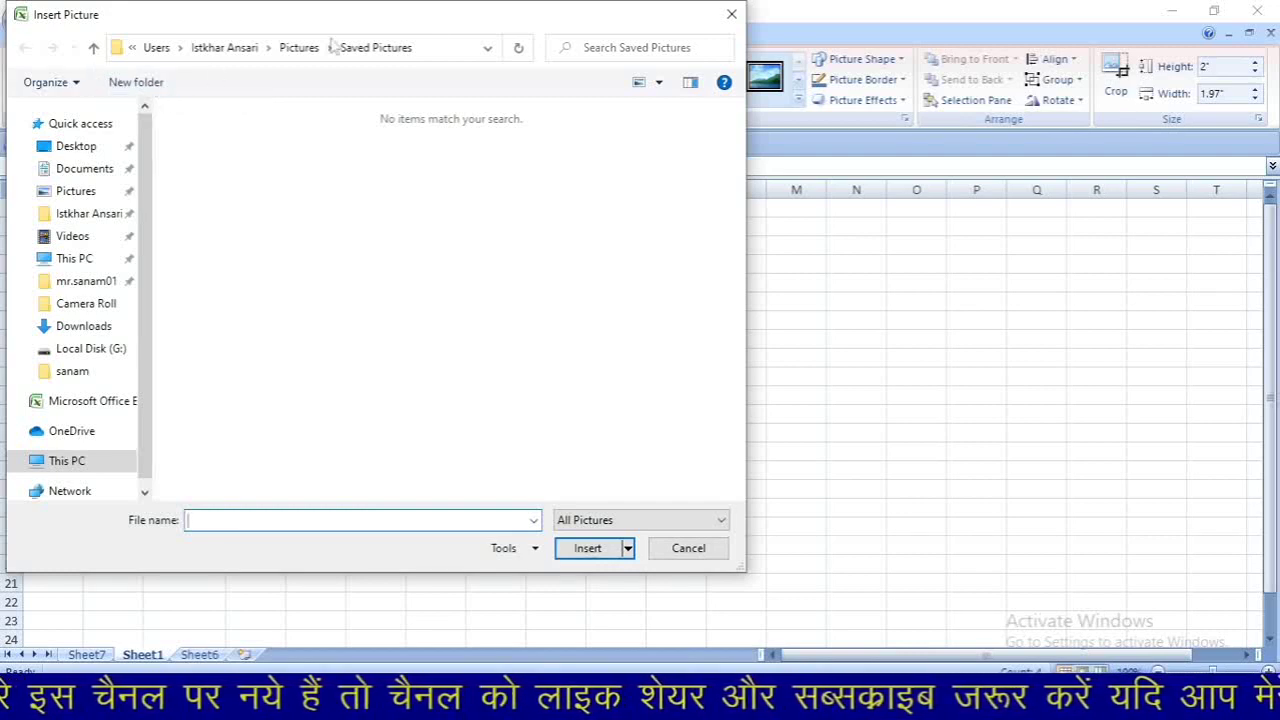
{"action": "left_click", "coordinate": [731, 14]}
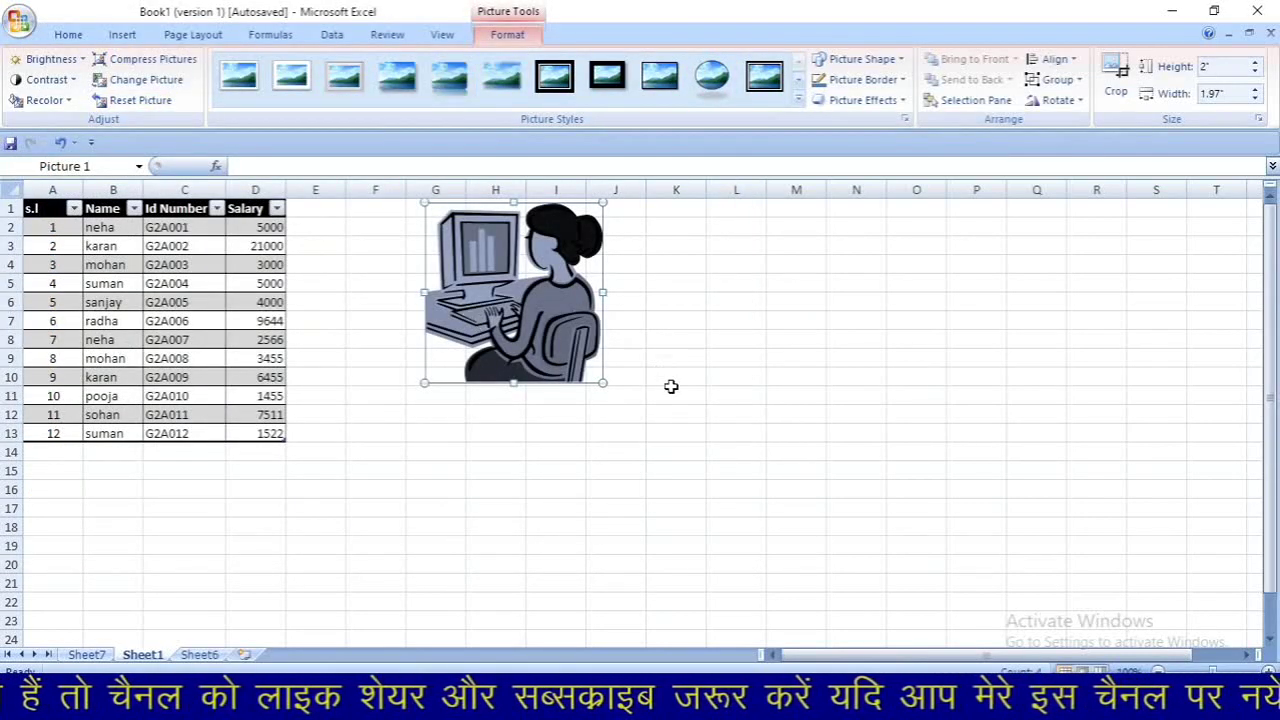
Enlarge the picture to about 3.18" high by 3.13" wide, and reset the picture
{"action": "left_click_drag", "start_coordinate": [603, 382], "coordinate": [686, 492]}
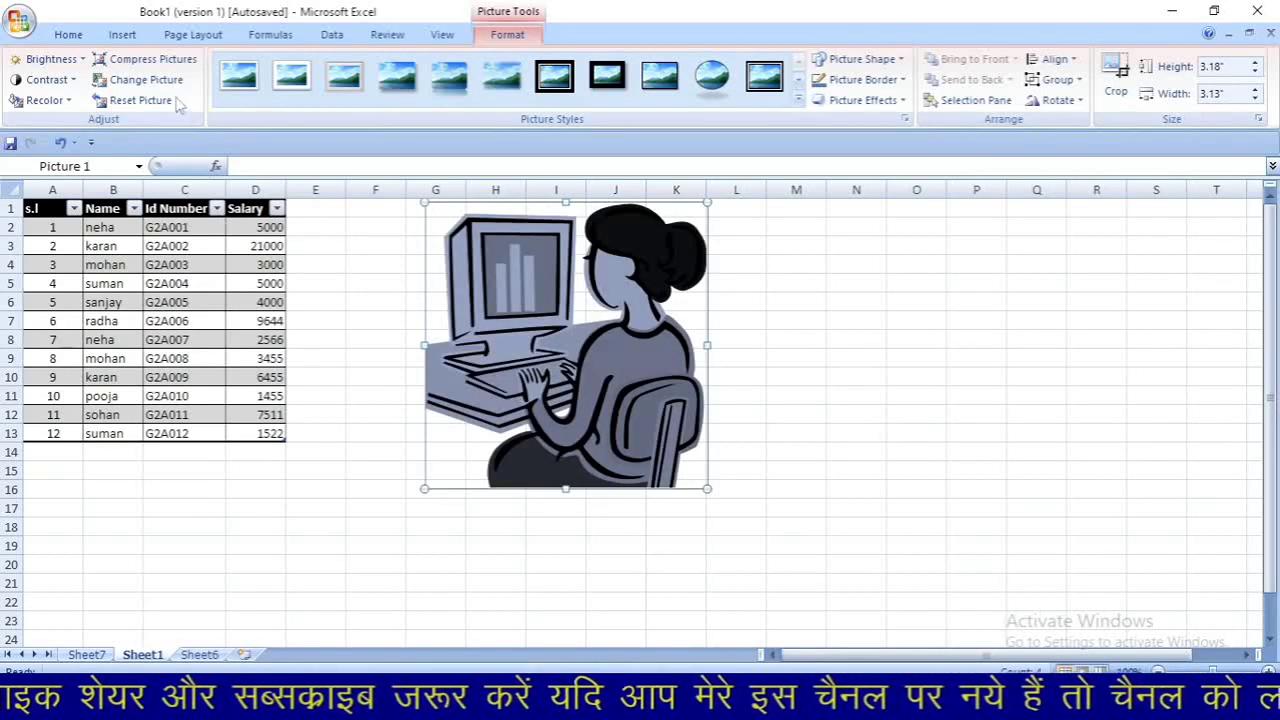
{"action": "left_click", "coordinate": [140, 101]}
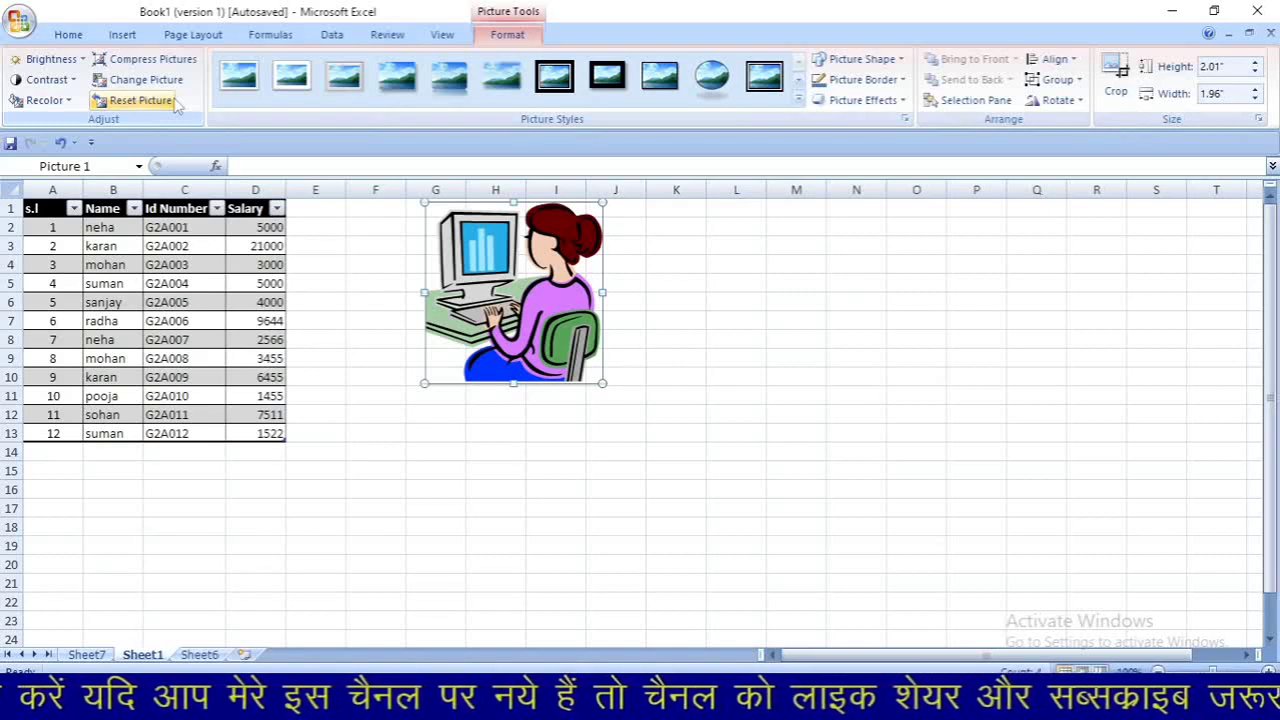
Preview the available picture styles on the clip art, including the round and soft-edged ones
{"action": "left_click", "coordinate": [241, 86]}
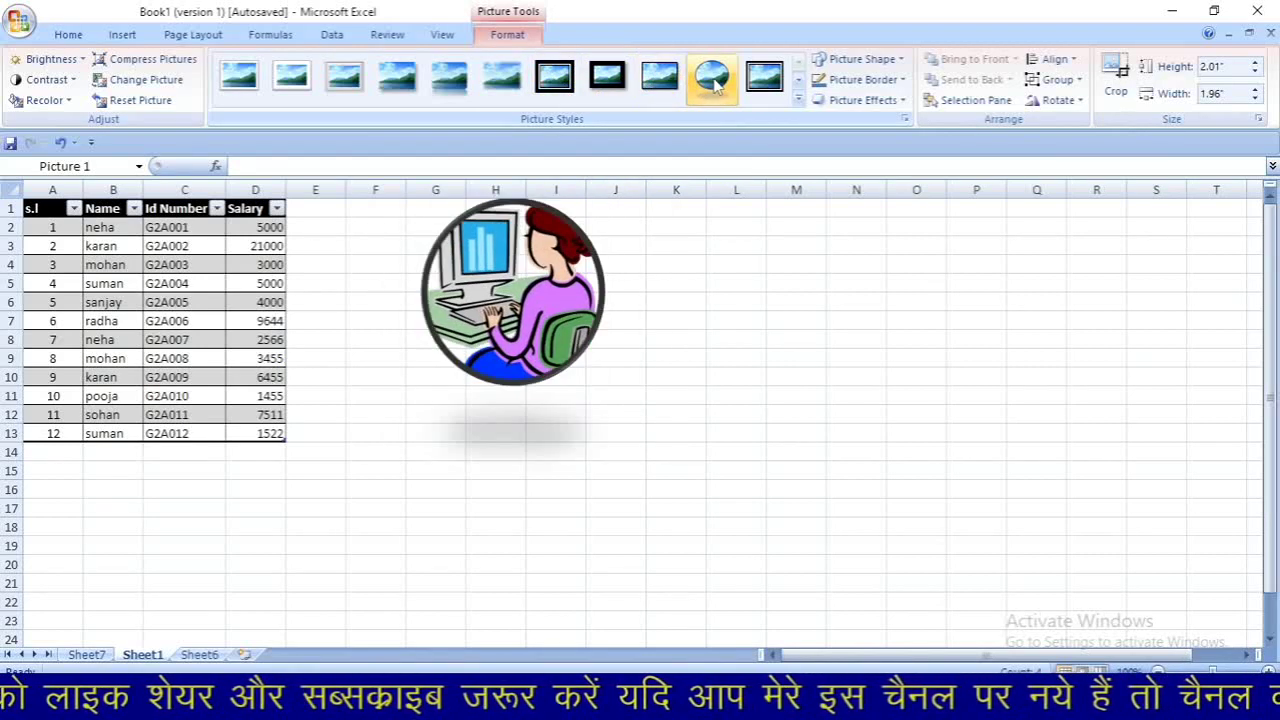
{"action": "left_click", "coordinate": [798, 101]}
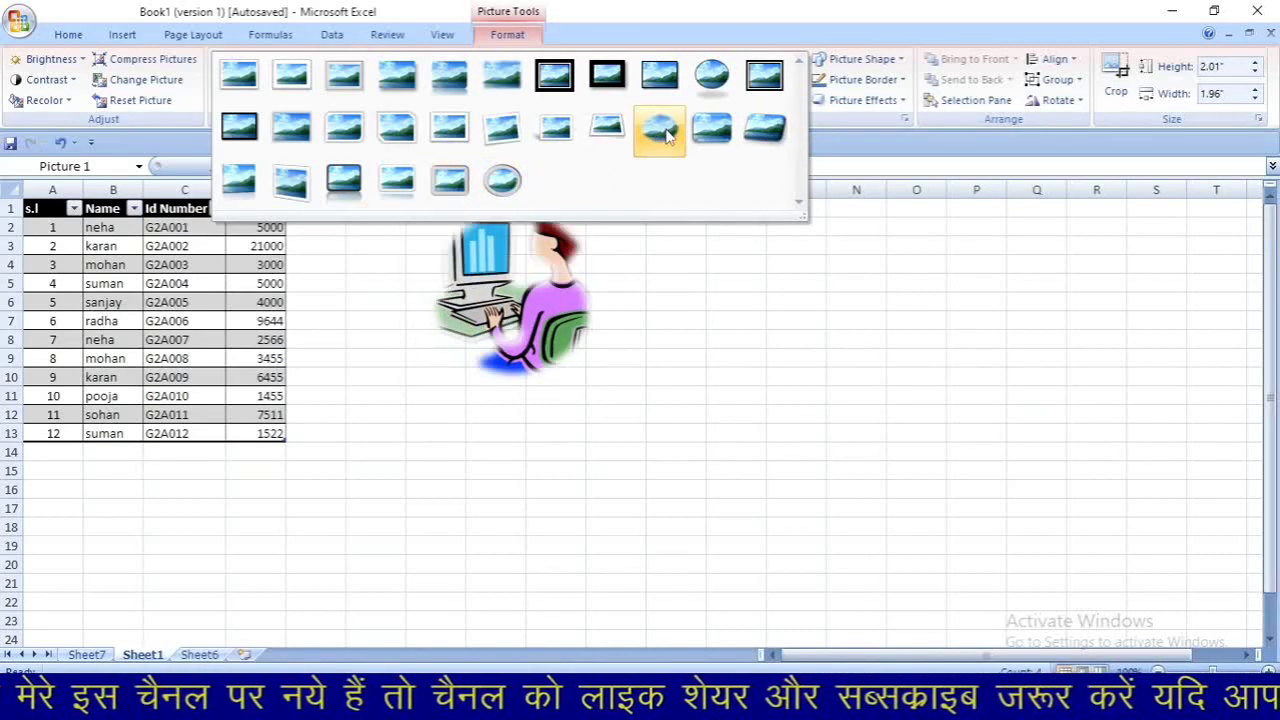
Try the teardrop shape on the computer clip art, and change its shape to a notched right arrow
{"action": "left_click", "coordinate": [884, 62]}
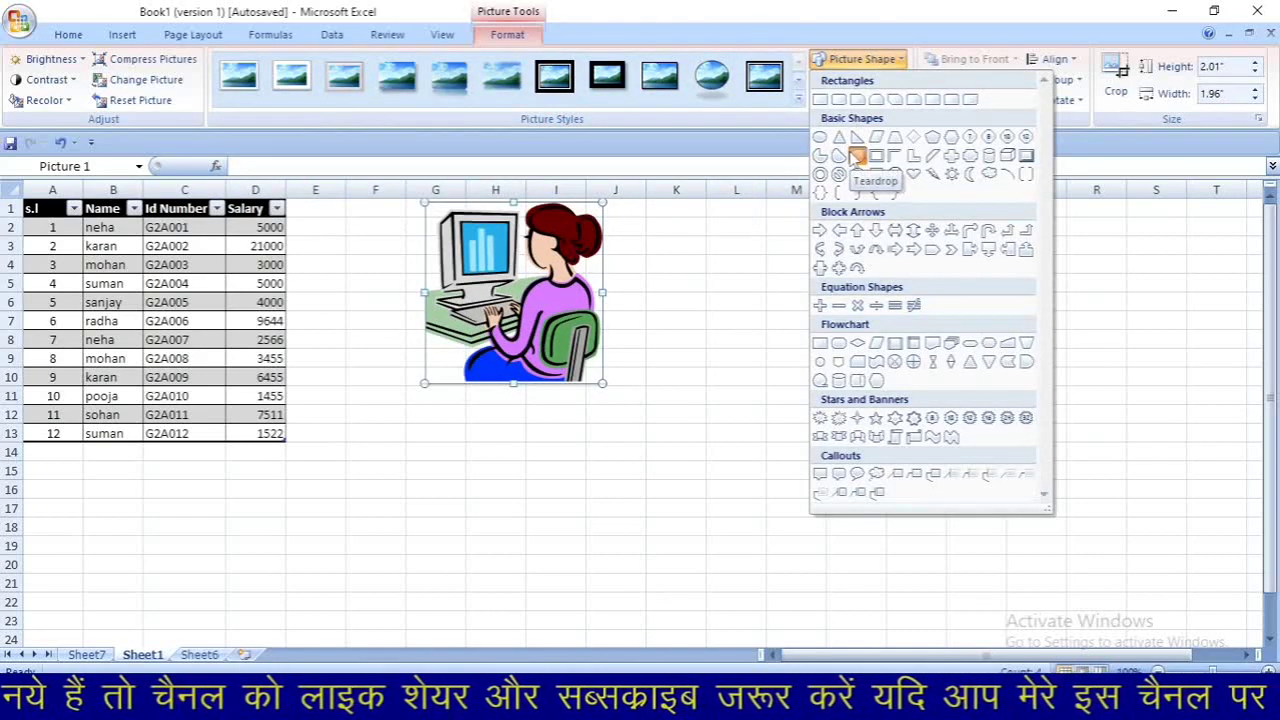
{"action": "left_click", "coordinate": [855, 157]}
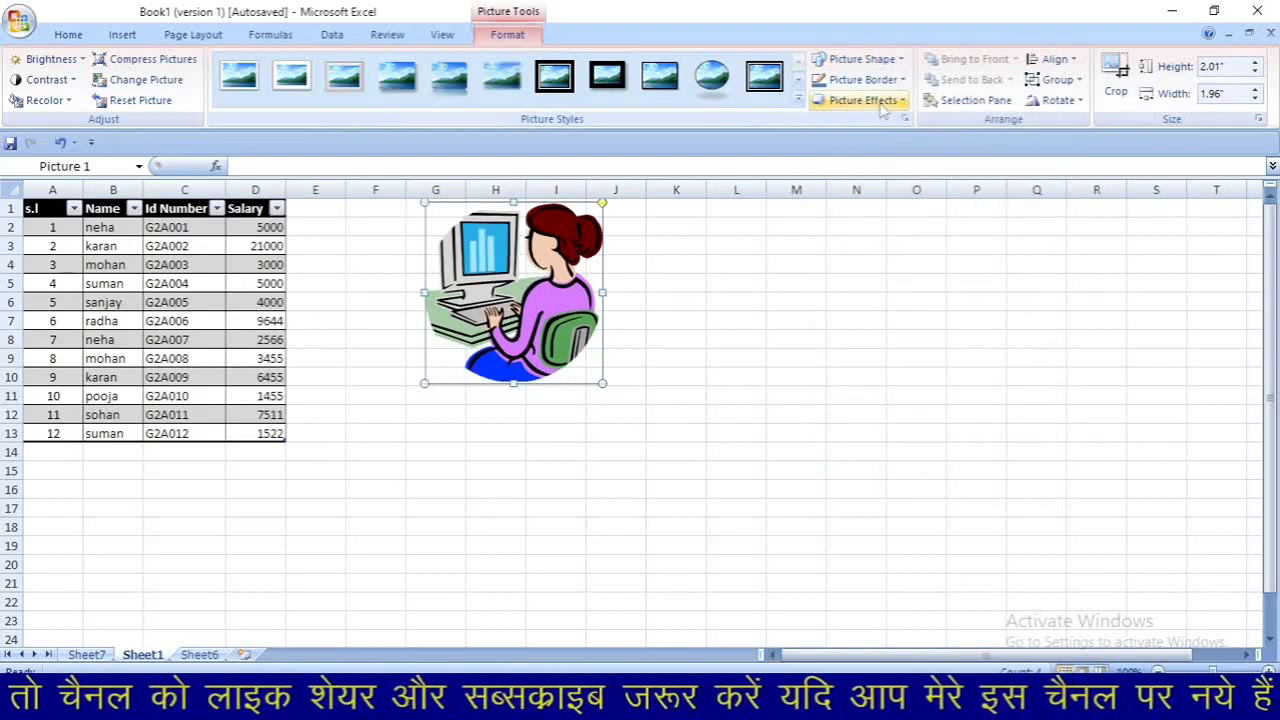
{"action": "left_click", "coordinate": [875, 60]}
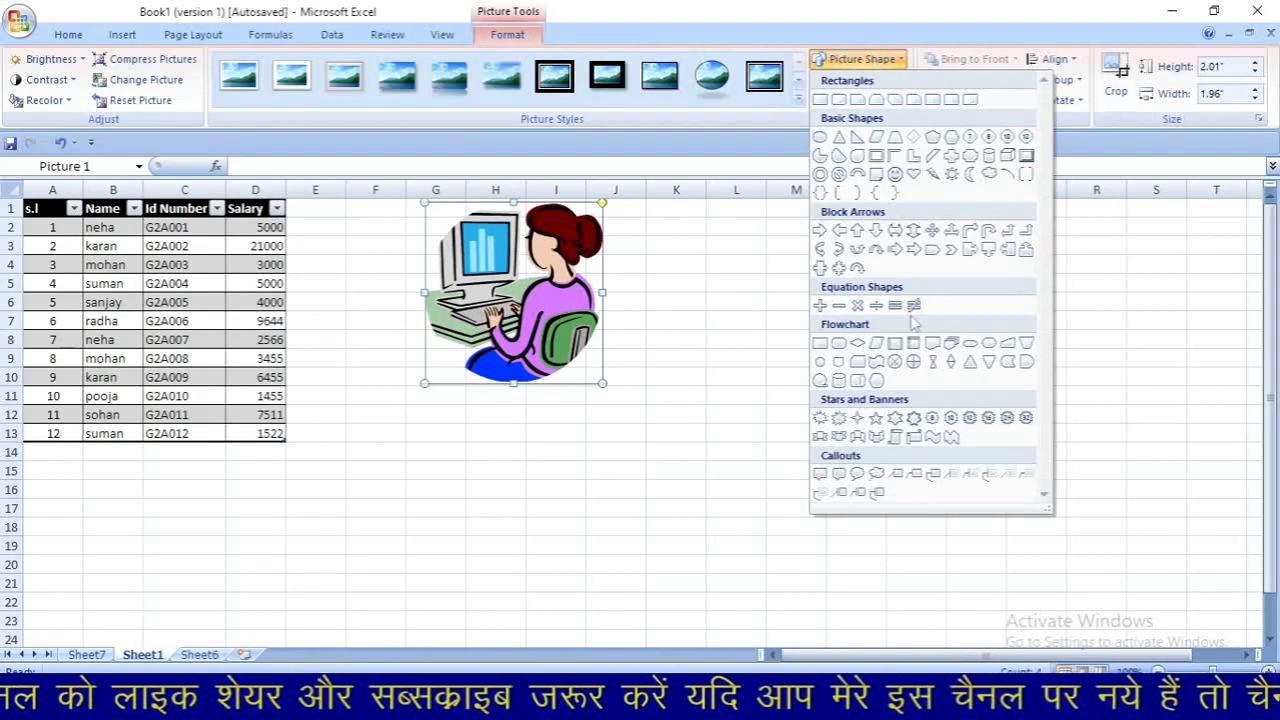
{"action": "left_click", "coordinate": [914, 250]}
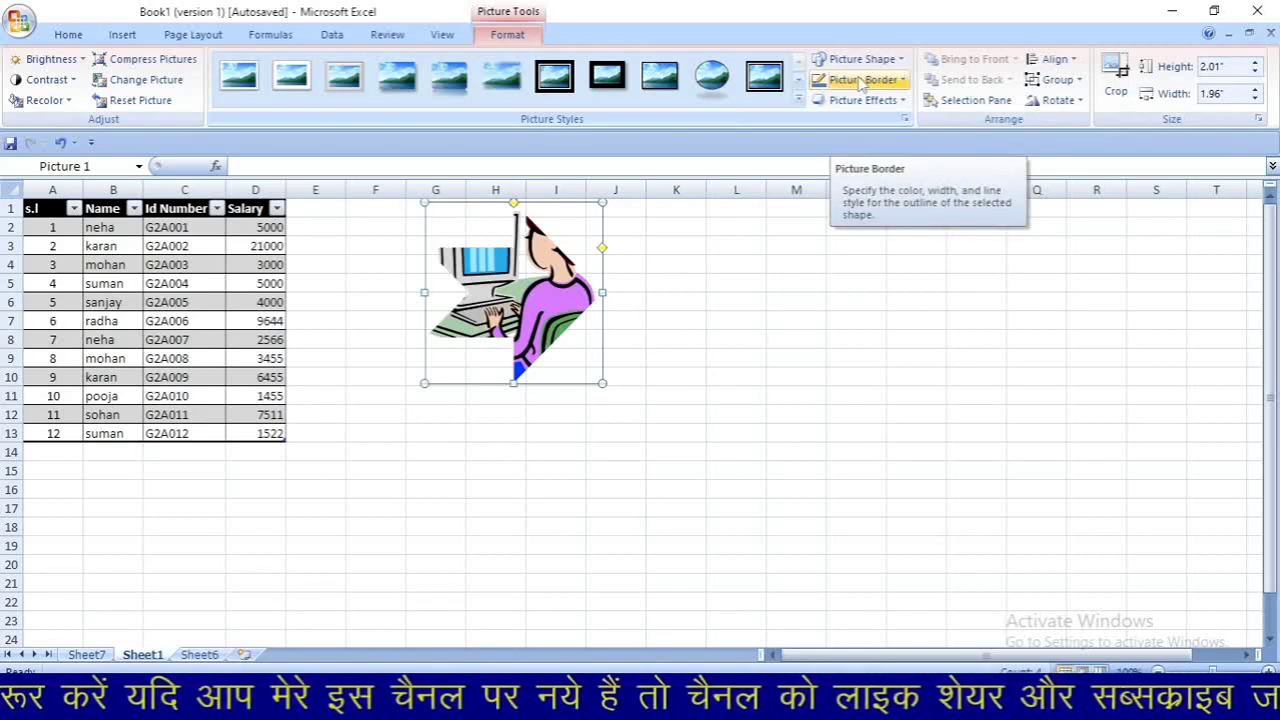
Preview outline weights up to 6 pt and the Round Dot dash style on the arrow-shaped picture without applying any
{"action": "left_click", "coordinate": [860, 80]}
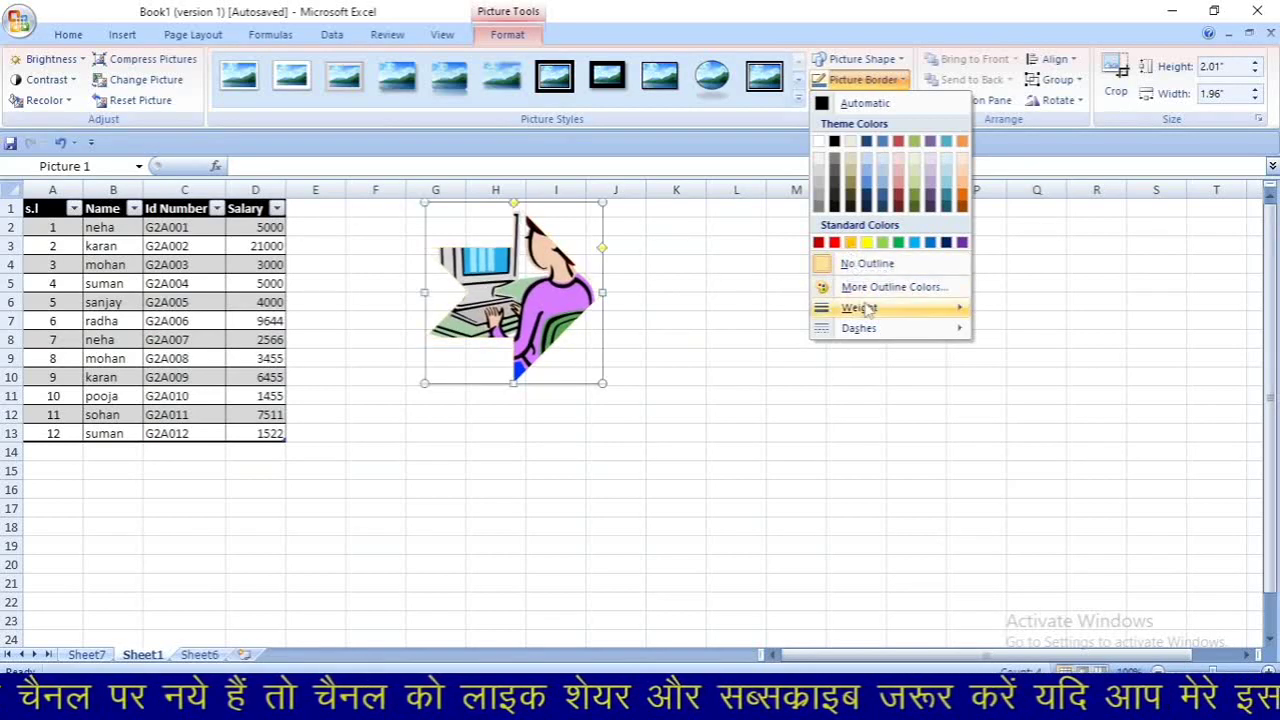
{"action": "mouse_move", "coordinate": [866, 312]}
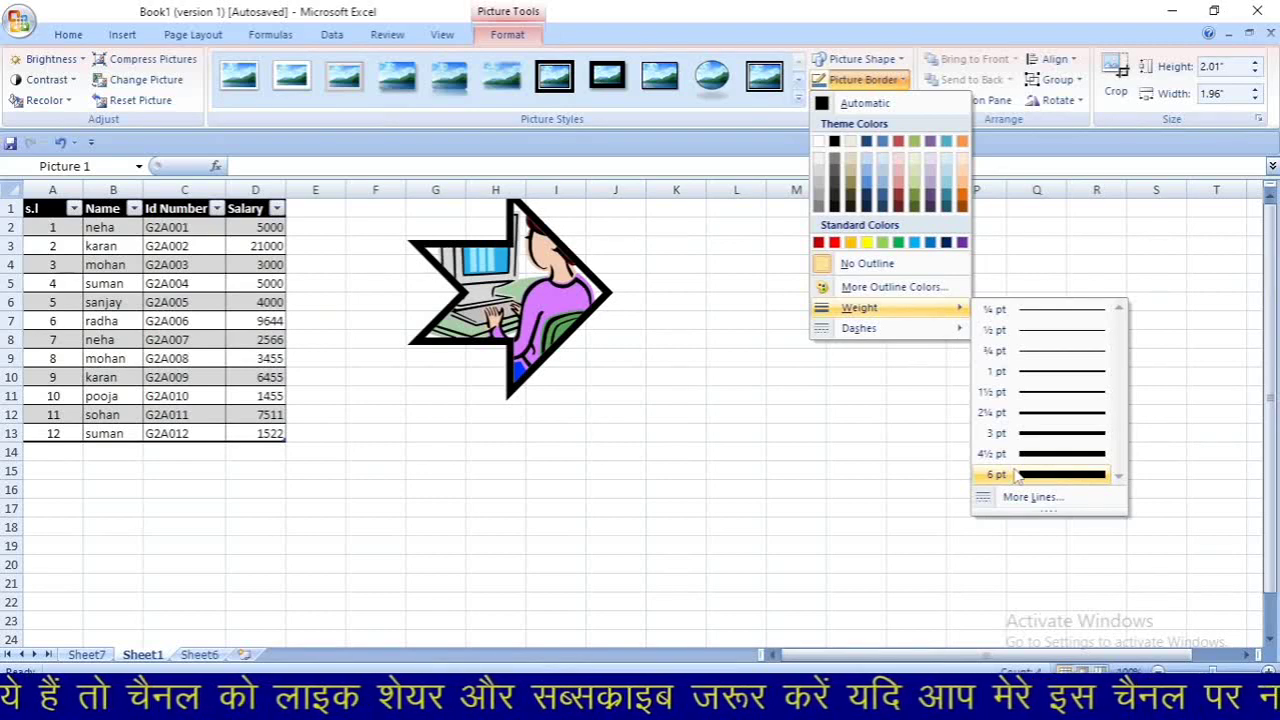
{"action": "mouse_move", "coordinate": [866, 336]}
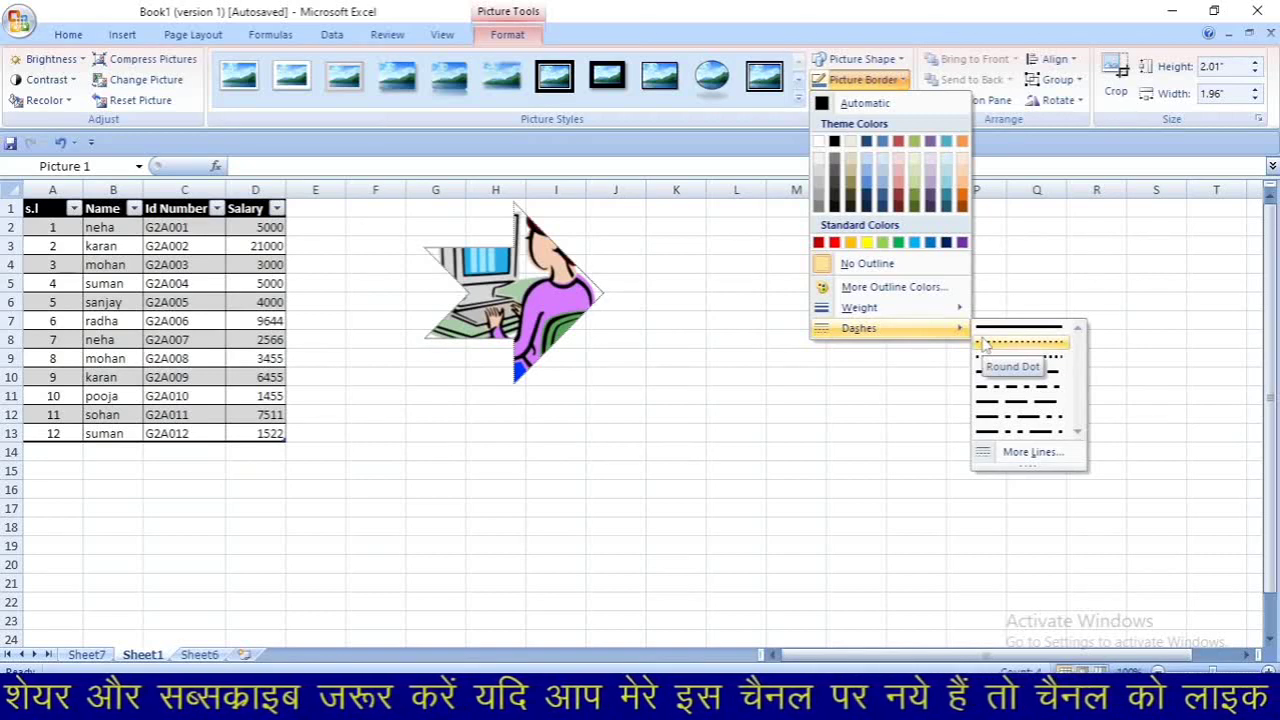
{"action": "left_click", "coordinate": [851, 82]}
Preview the parallel 3-D rotation effects on the picture, and undo its shape changes
{"action": "left_click", "coordinate": [855, 101]}
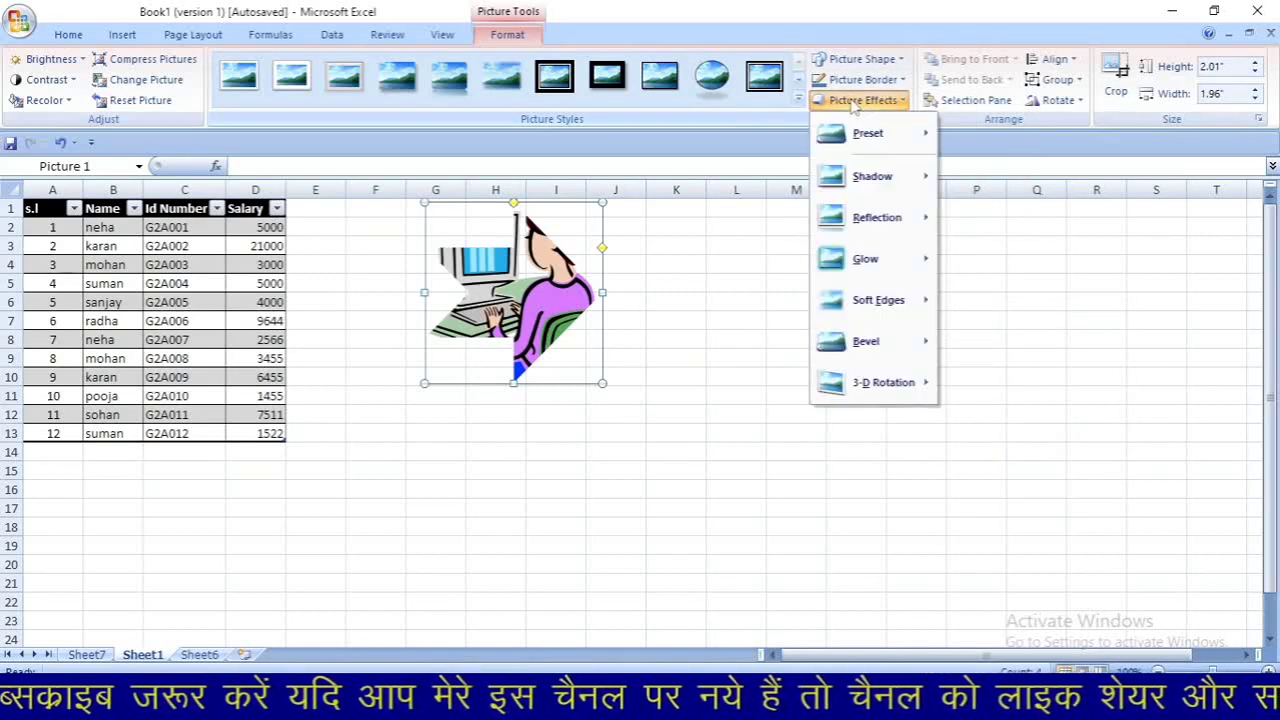
{"action": "mouse_move", "coordinate": [859, 225]}
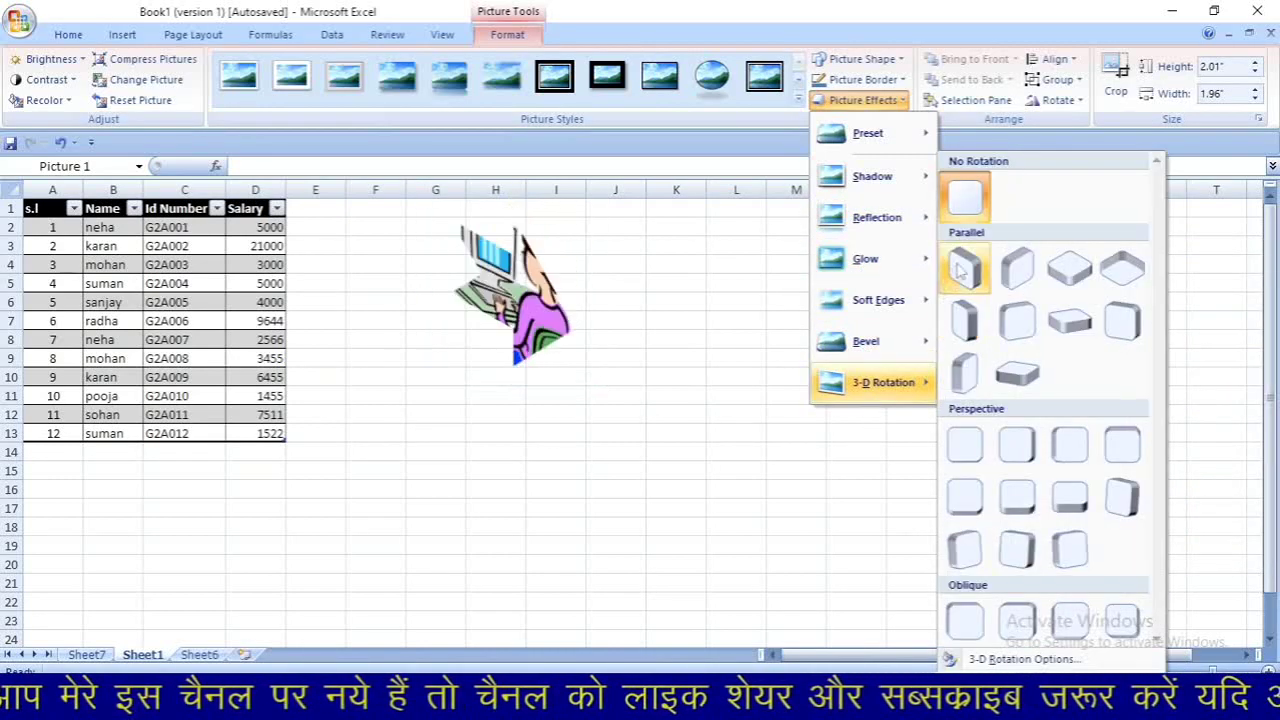
{"action": "left_click", "coordinate": [966, 374]}
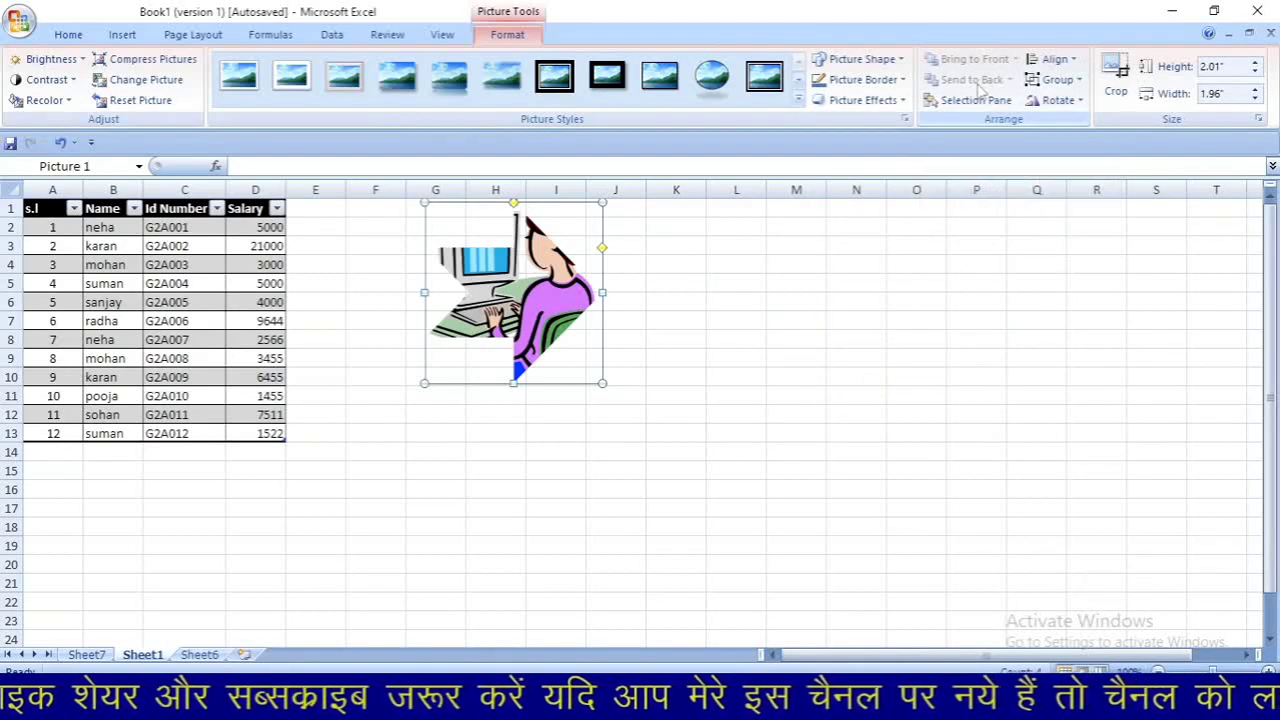
{"action": "key", "text": "ctrl+z"}
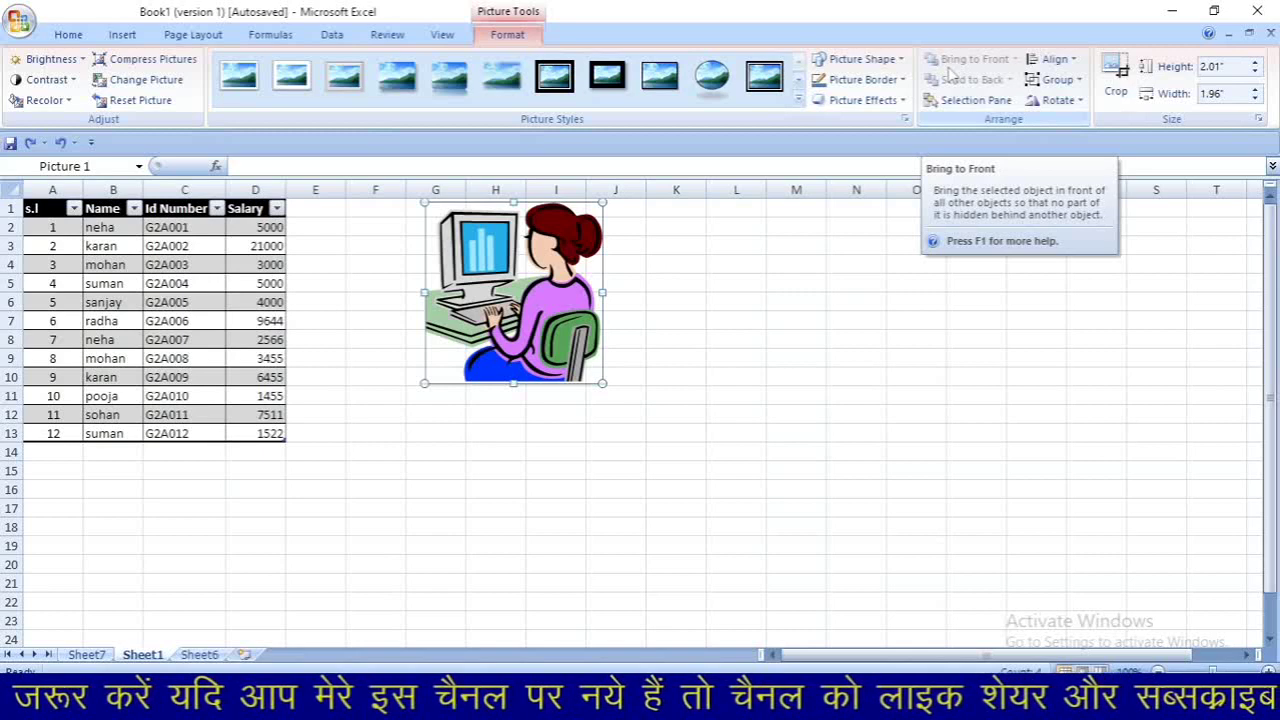
Search the clip art for "rose", insert the white roses clip, and move it over the lower right part of the computer picture
{"action": "left_click", "coordinate": [123, 35]}
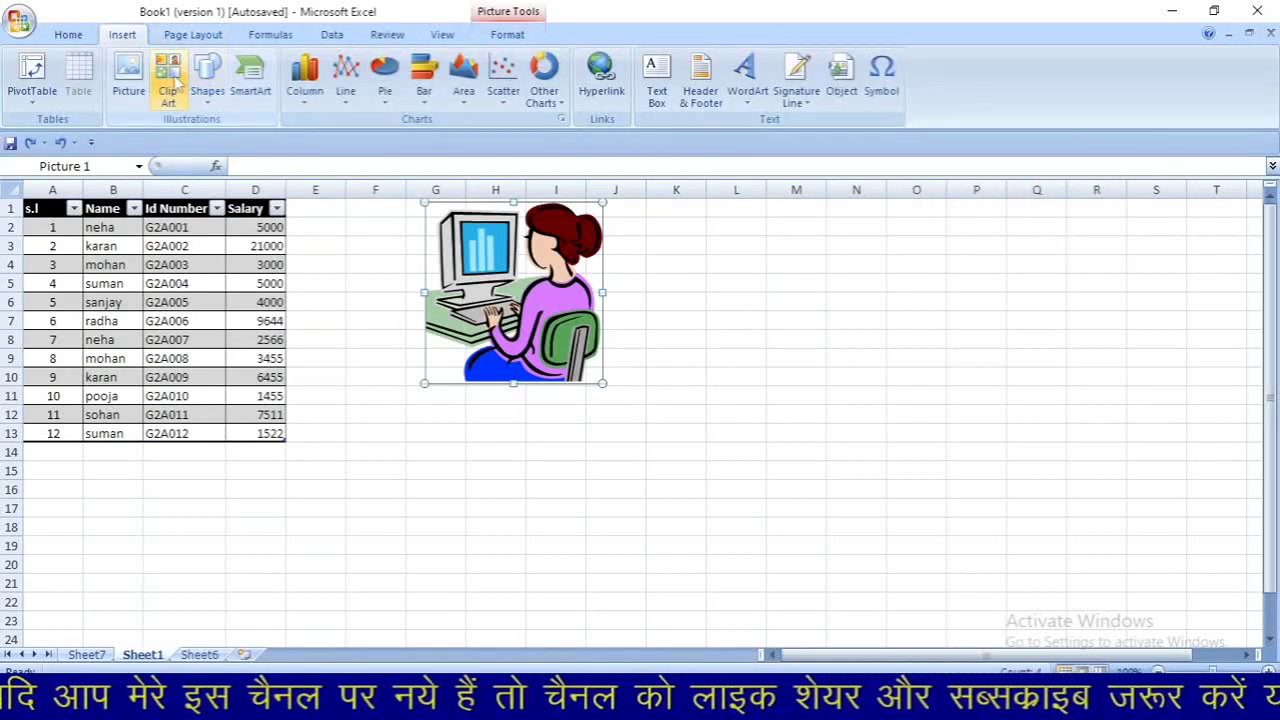
{"action": "left_click", "coordinate": [169, 84]}
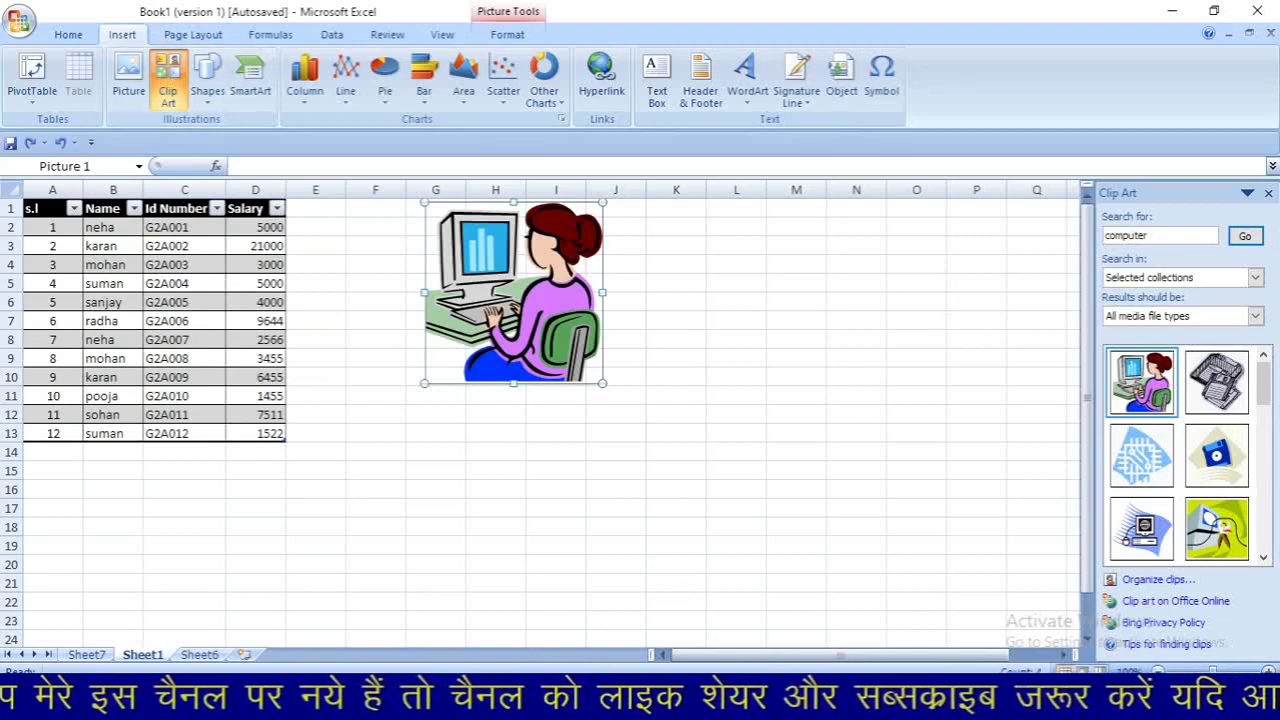
{"action": "double_click", "coordinate": [1150, 236]}
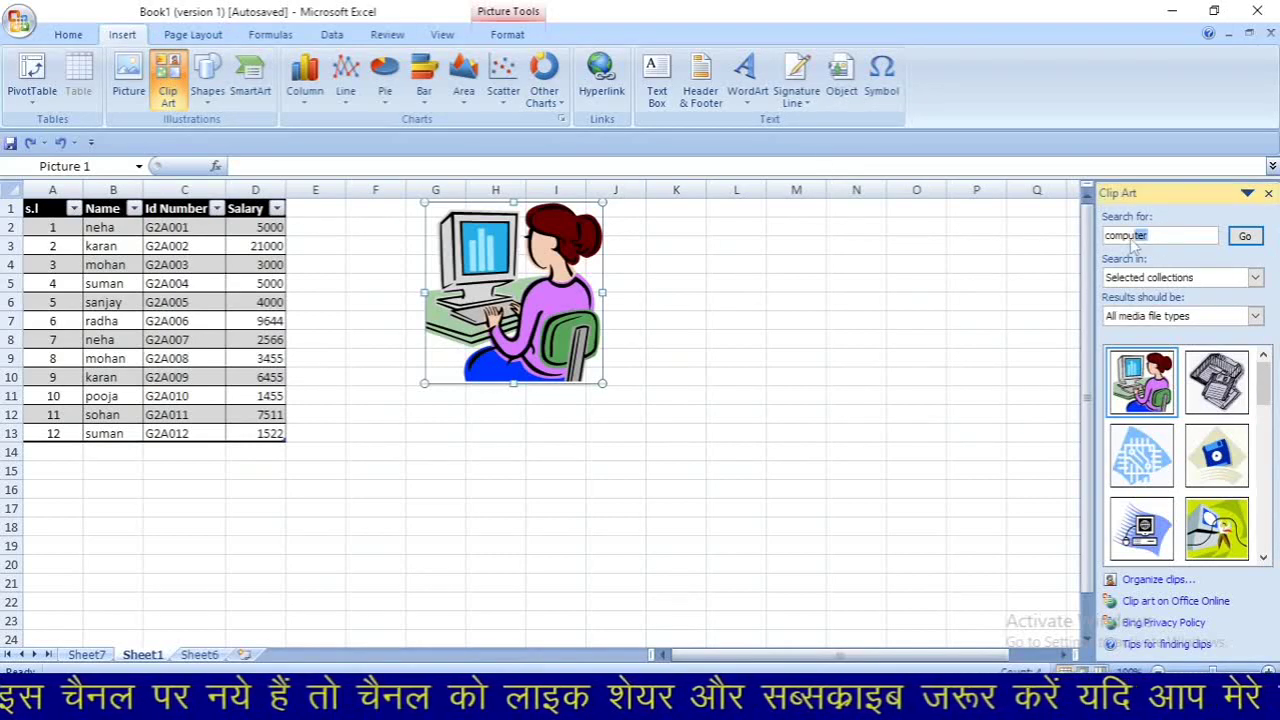
{"action": "type", "text": "rose"}
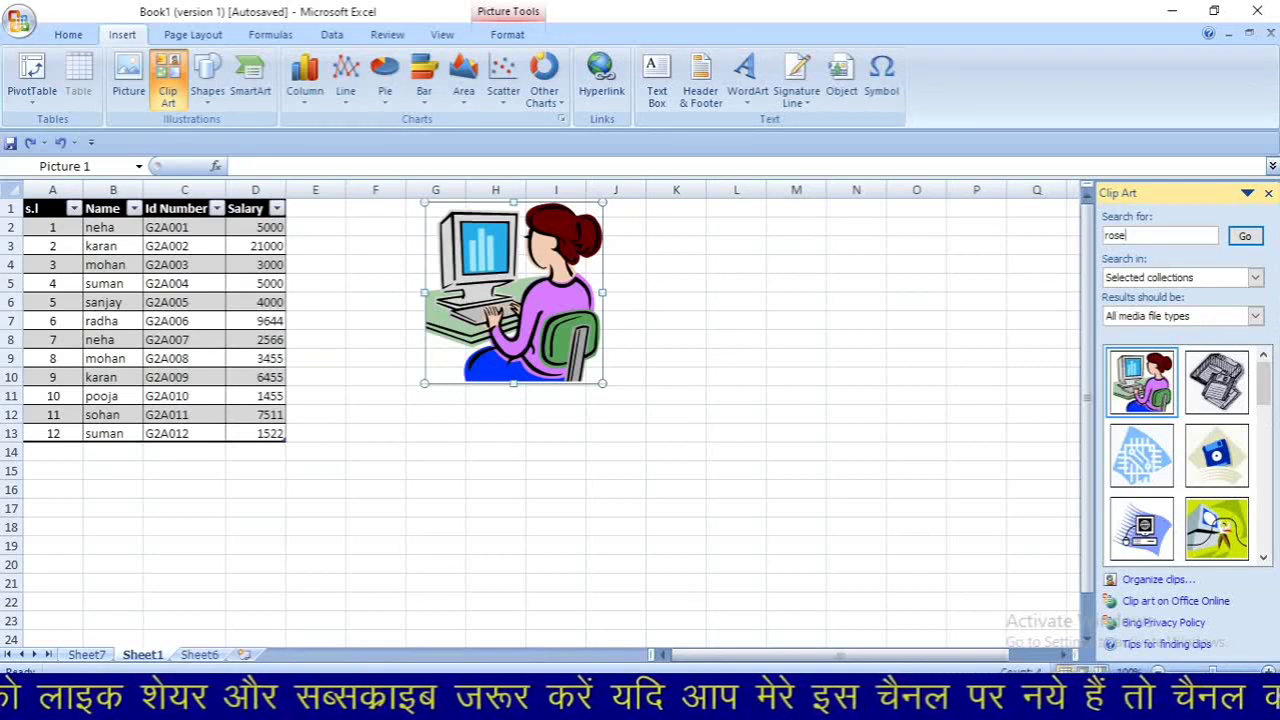
{"action": "left_click", "coordinate": [1240, 240]}
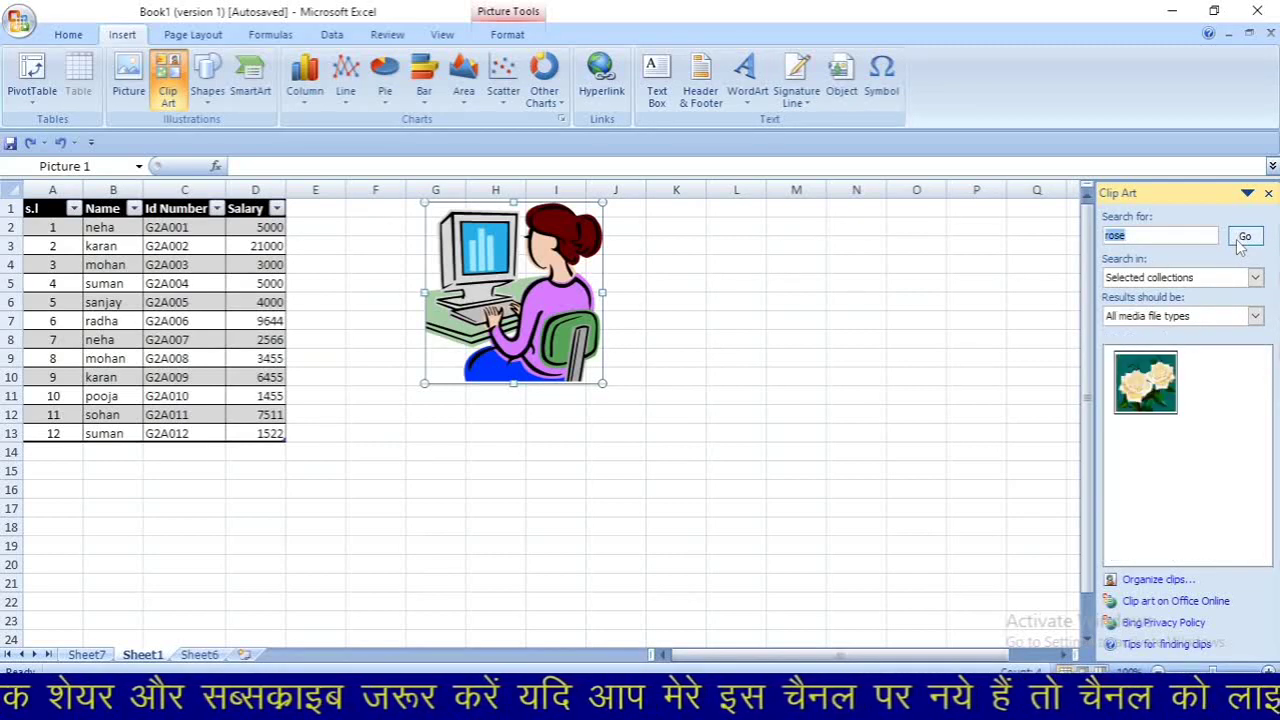
{"action": "left_click", "coordinate": [1165, 375]}
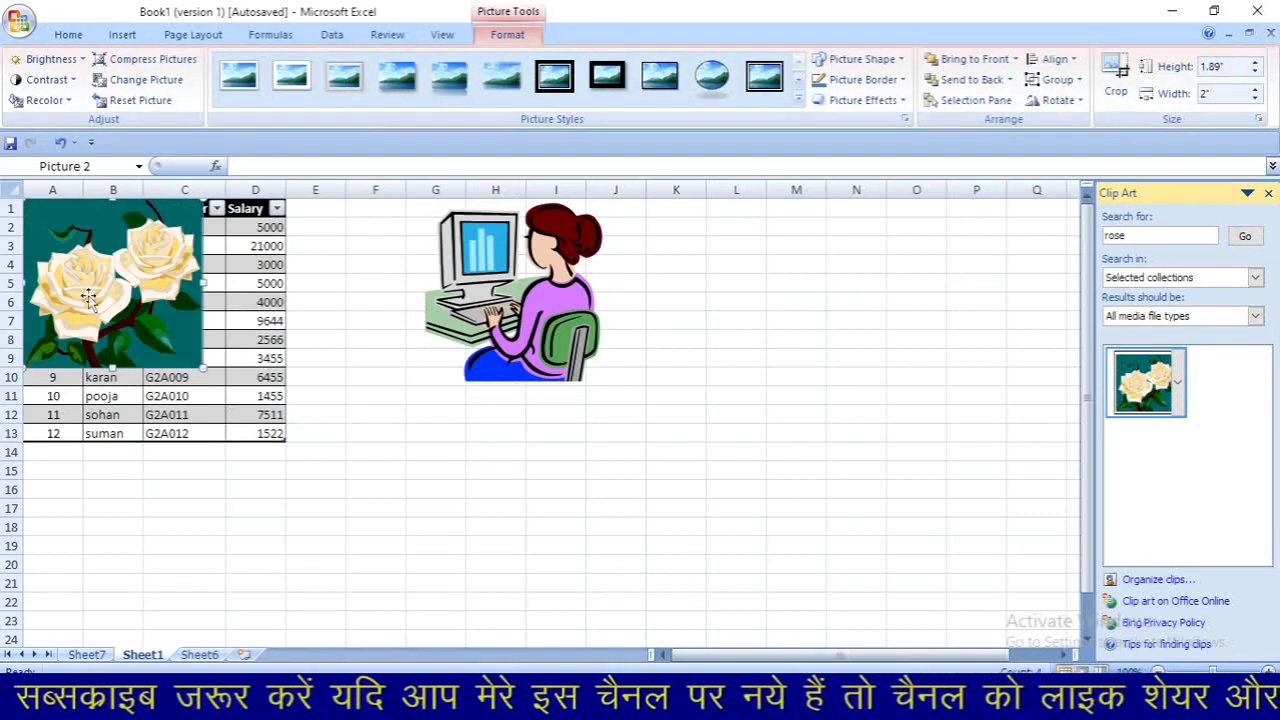
{"action": "left_click_drag", "start_coordinate": [127, 266], "coordinate": [678, 312]}
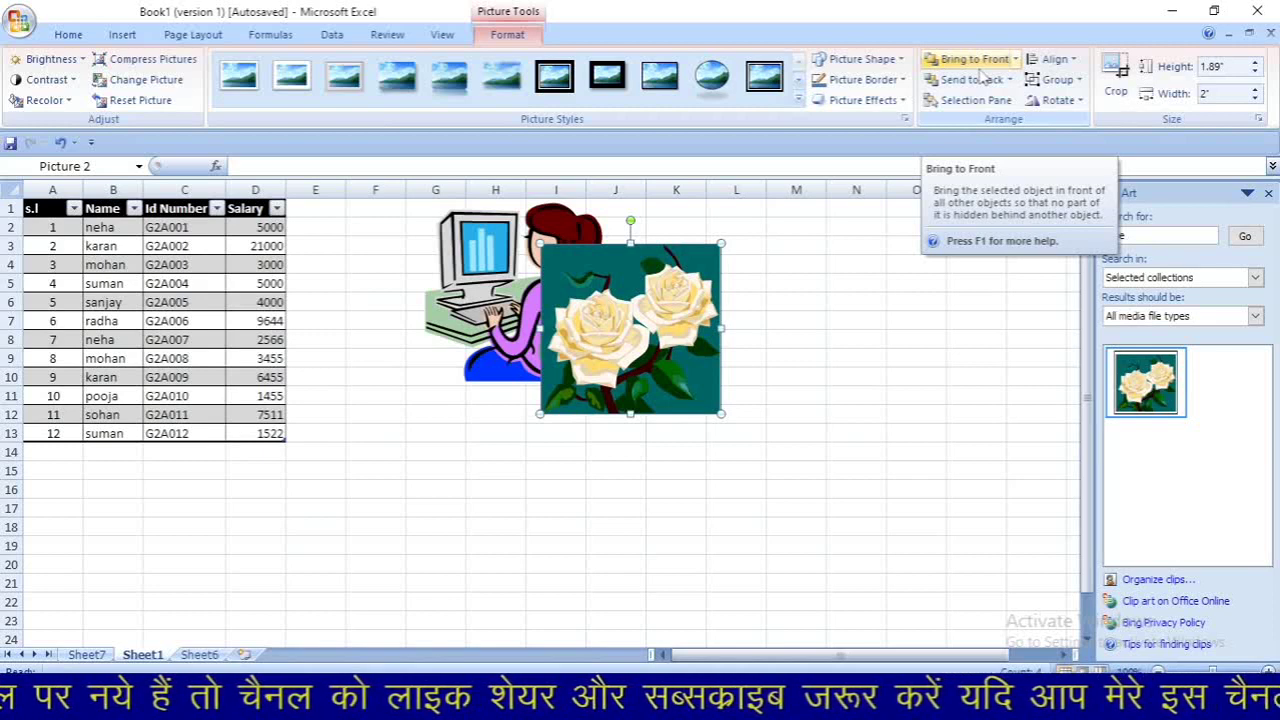
{"action": "left_click", "coordinate": [1268, 194]}
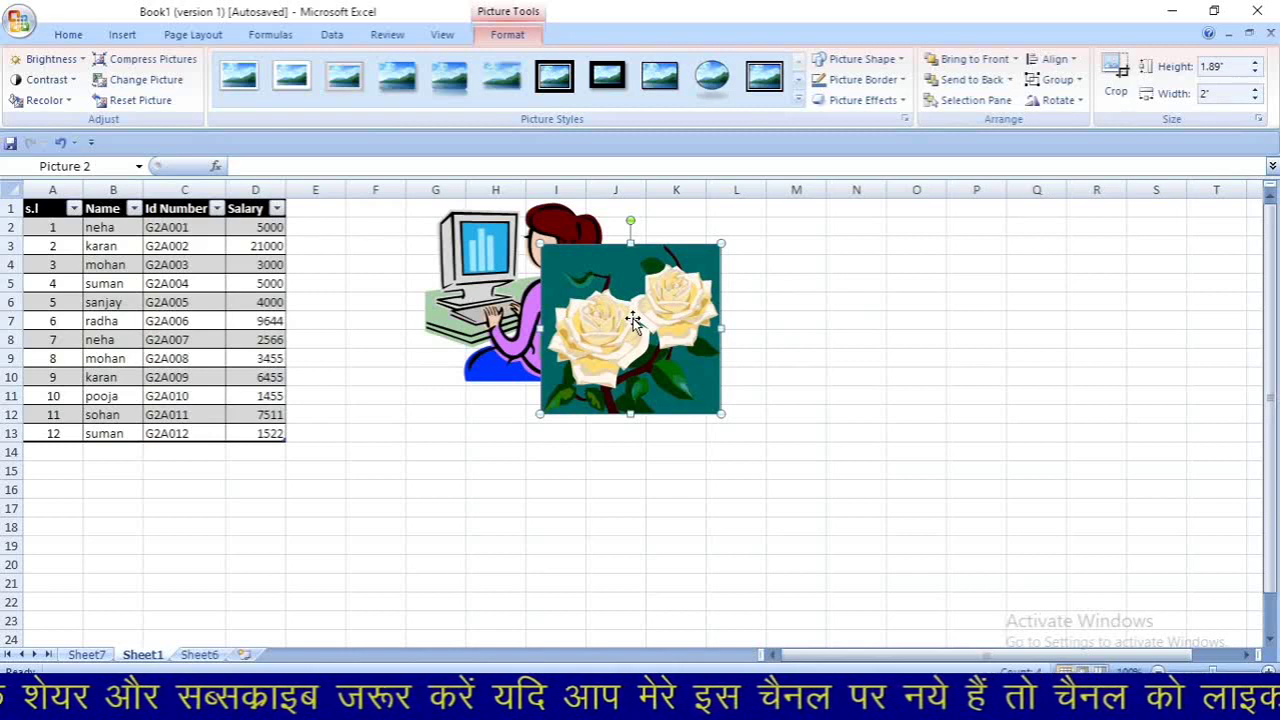
Overlap the roses with the computer picture's left part, try Send to Back and Bring to Front, and place the roses over columns J to M
{"action": "left_click_drag", "start_coordinate": [633, 318], "coordinate": [432, 285]}
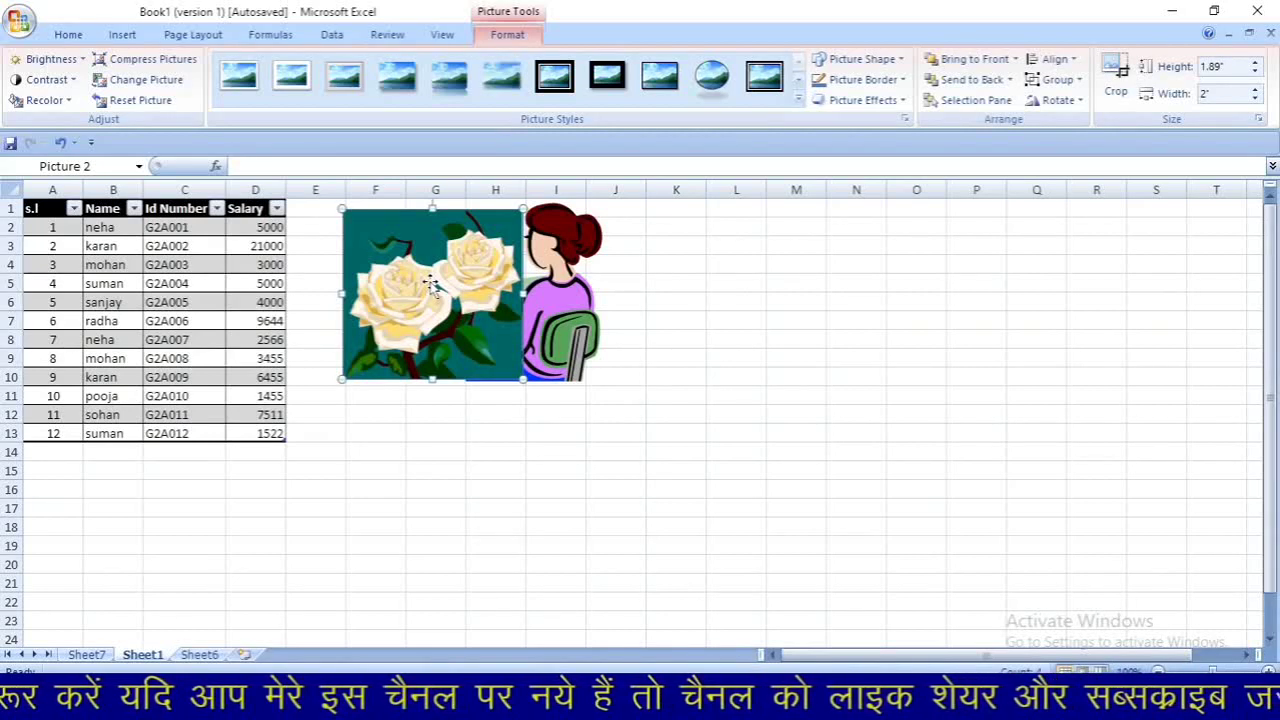
{"action": "left_click", "coordinate": [969, 81]}
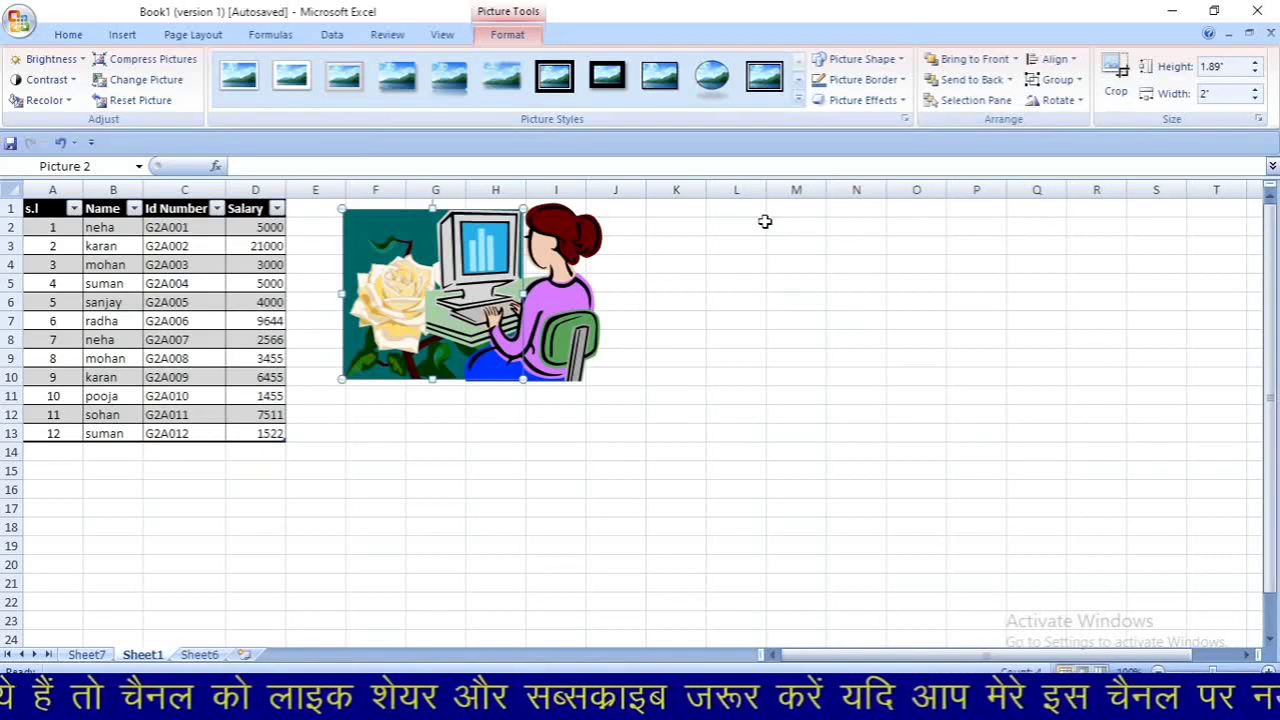
{"action": "left_click", "coordinate": [950, 60]}
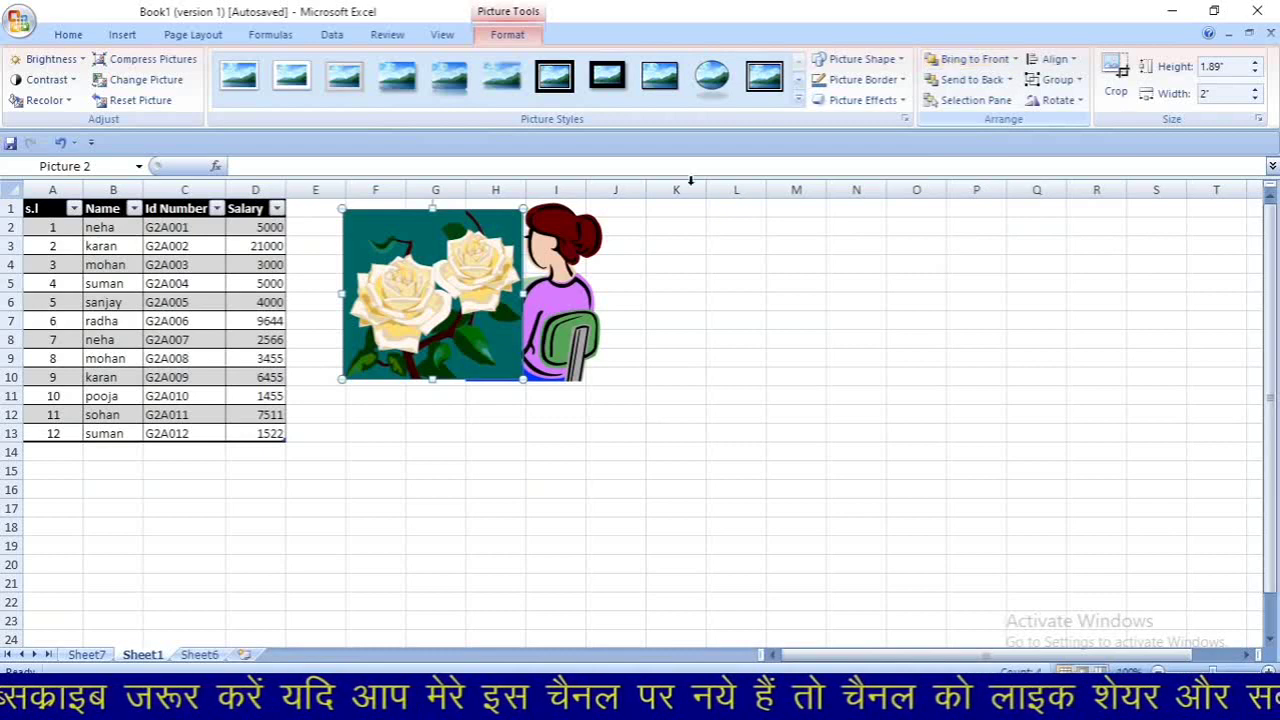
{"action": "left_click_drag", "start_coordinate": [420, 330], "coordinate": [697, 347]}
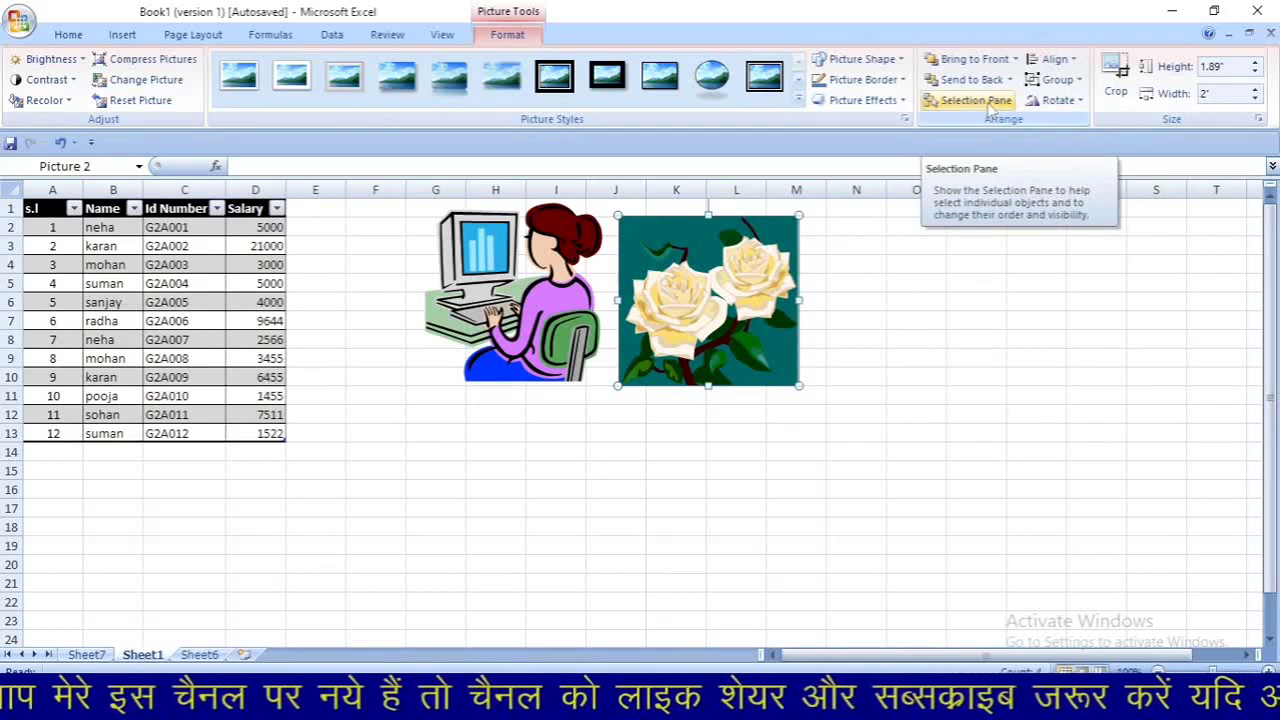
Hide the roses picture (Picture 2) using the Selection Pane, and close the pane
{"action": "left_click", "coordinate": [988, 101]}
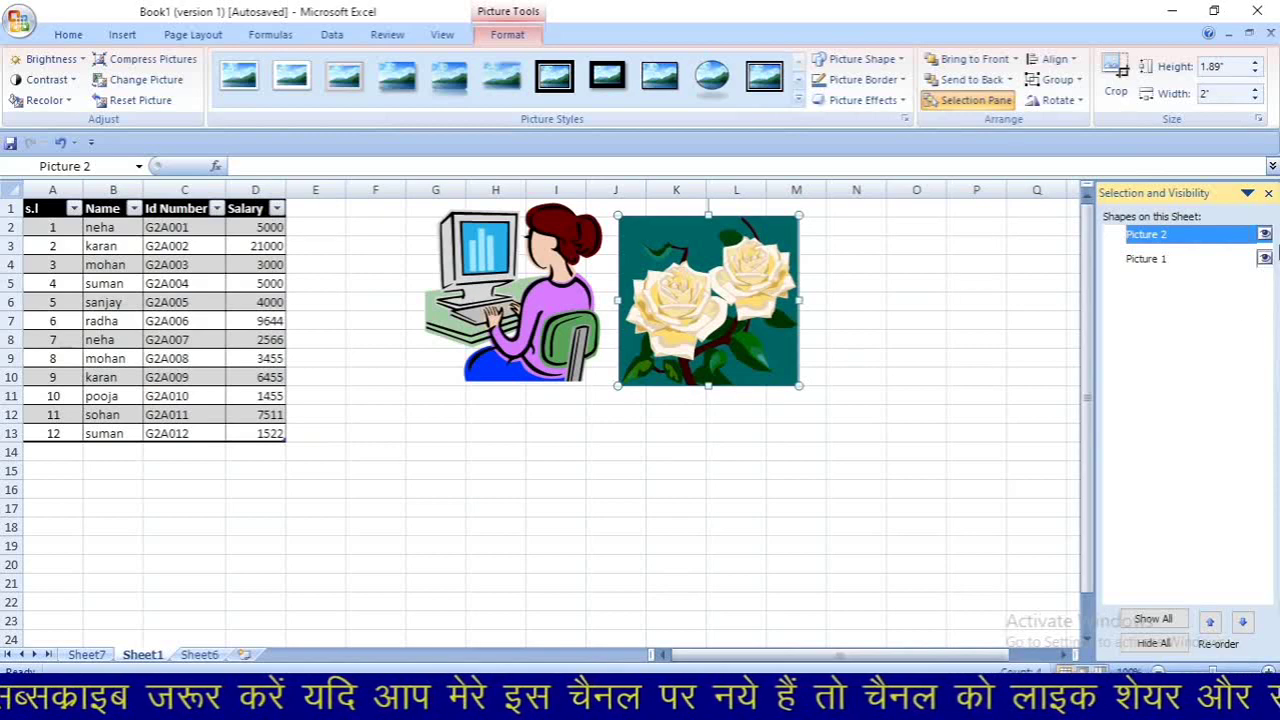
{"action": "left_click", "coordinate": [1264, 235]}
{"action": "left_click", "coordinate": [918, 375]}
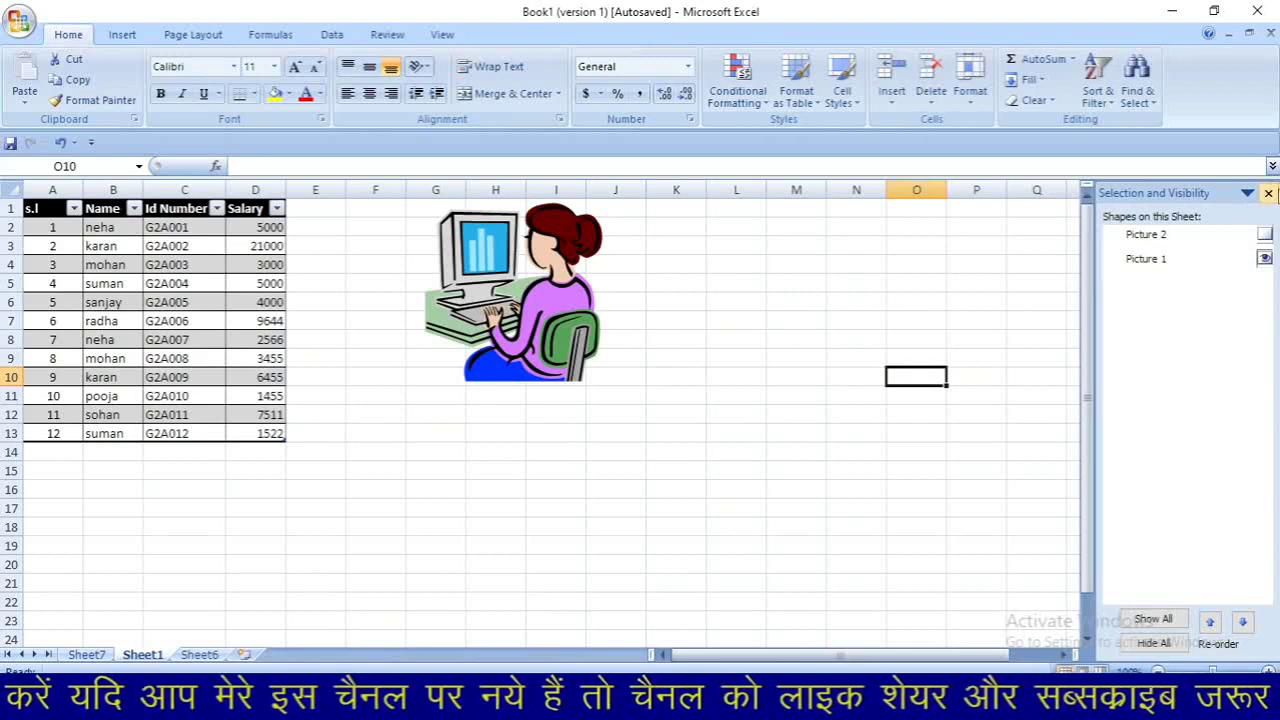
{"action": "left_click", "coordinate": [1268, 194]}
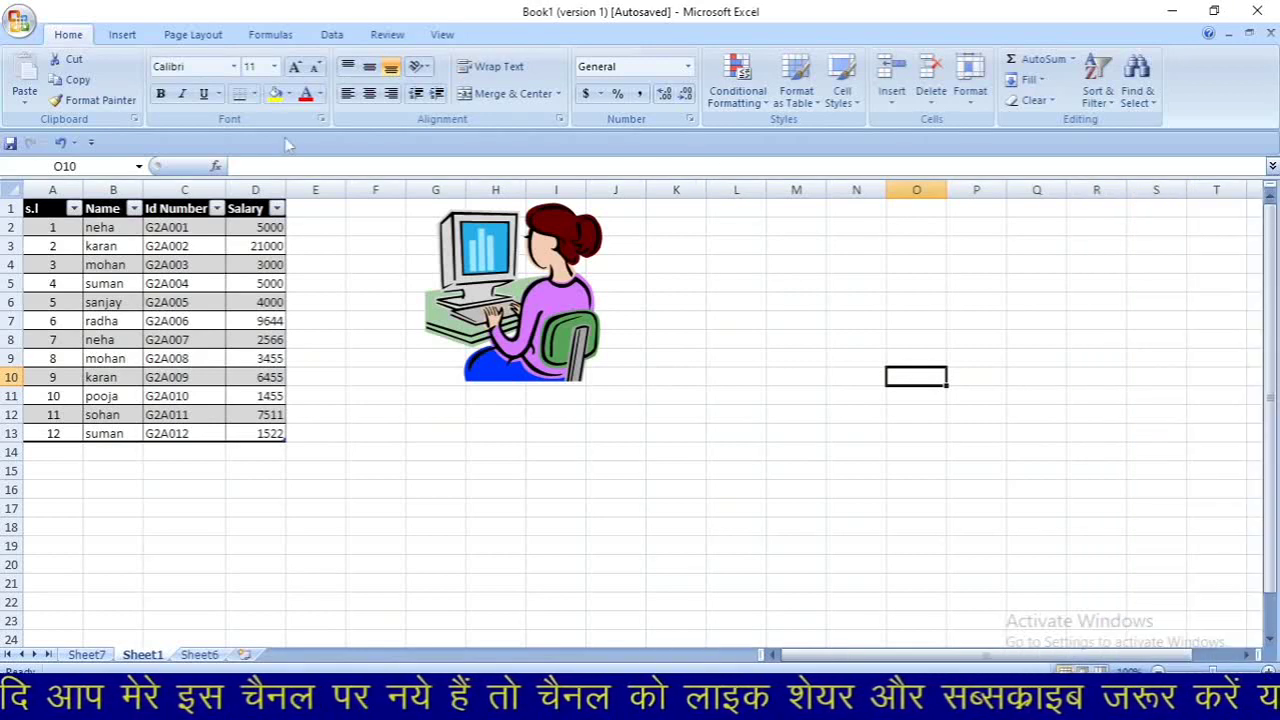
Select the computer picture, make the hidden Picture 2 visible again through the Selection Pane, and close the pane
{"action": "left_click", "coordinate": [140, 36]}
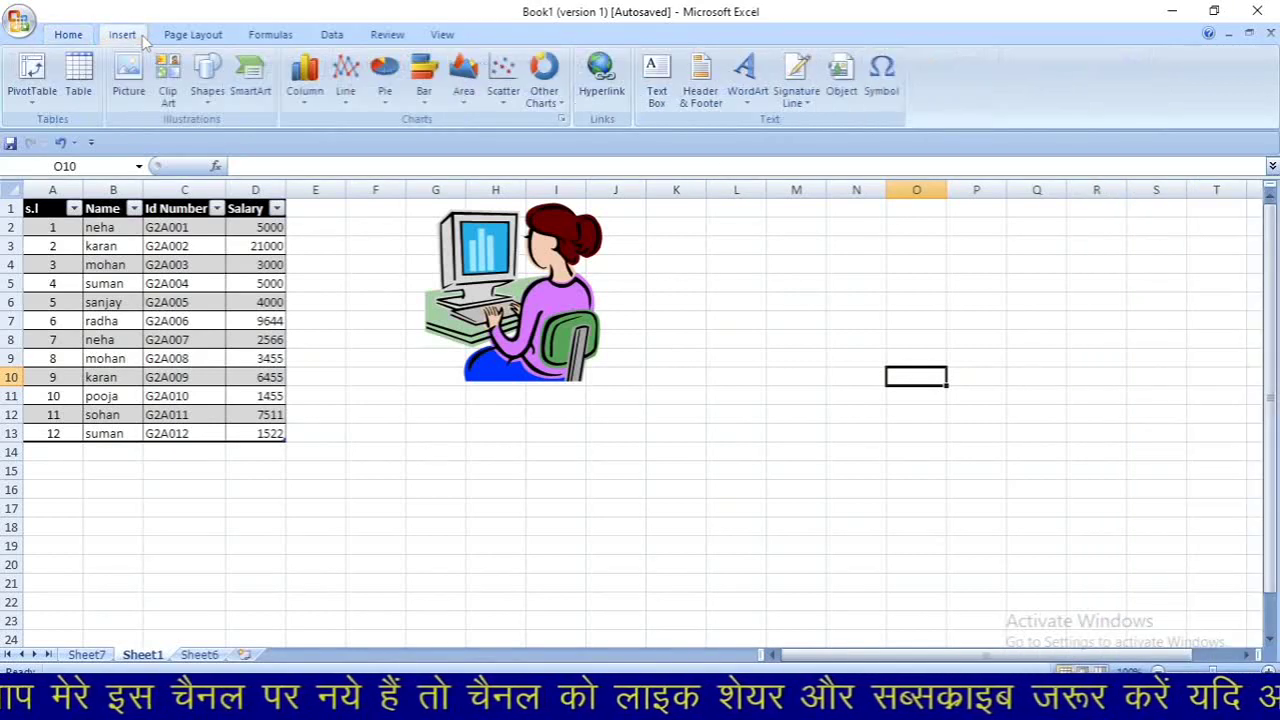
{"action": "left_click", "coordinate": [665, 339]}
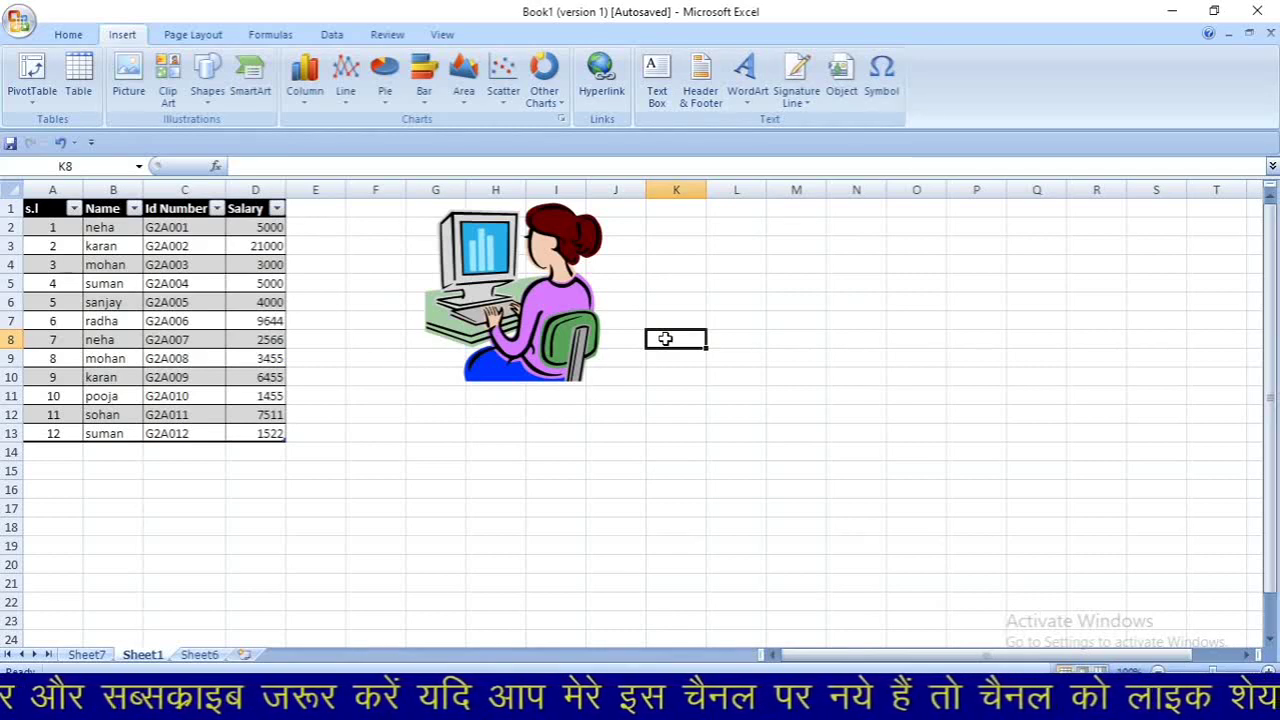
{"action": "left_click", "coordinate": [530, 290]}
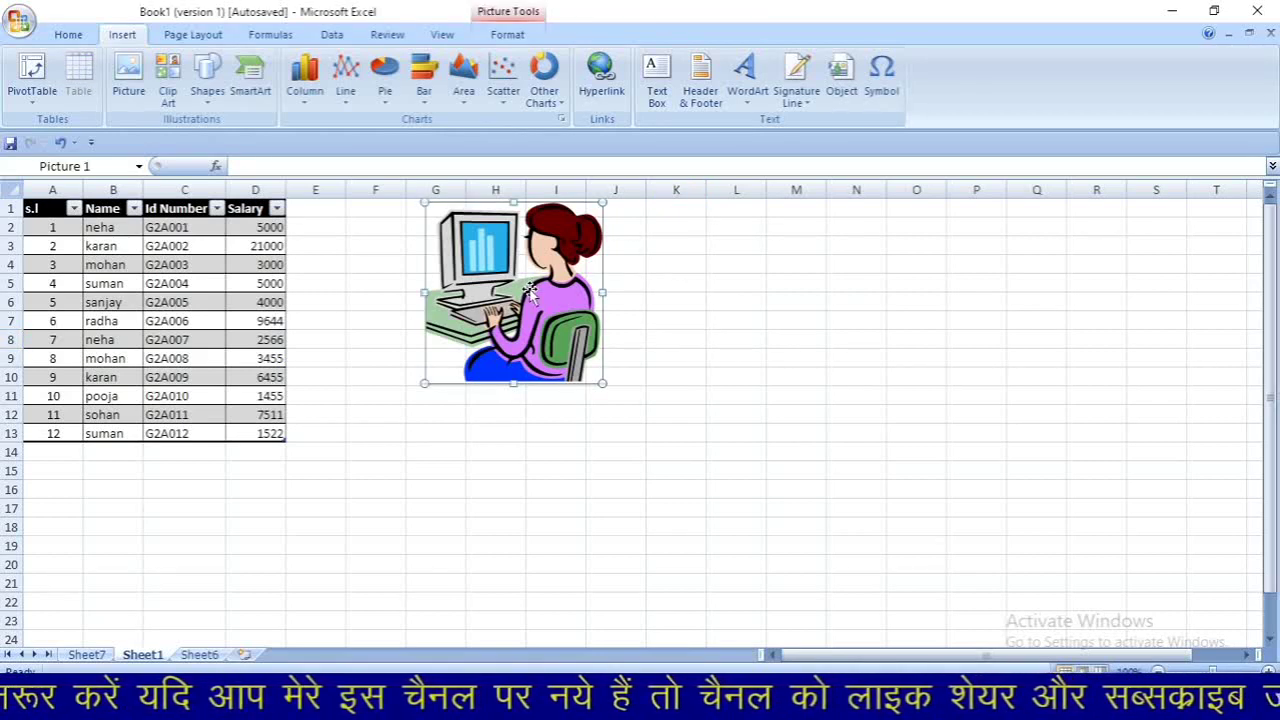
{"action": "left_click", "coordinate": [516, 40]}
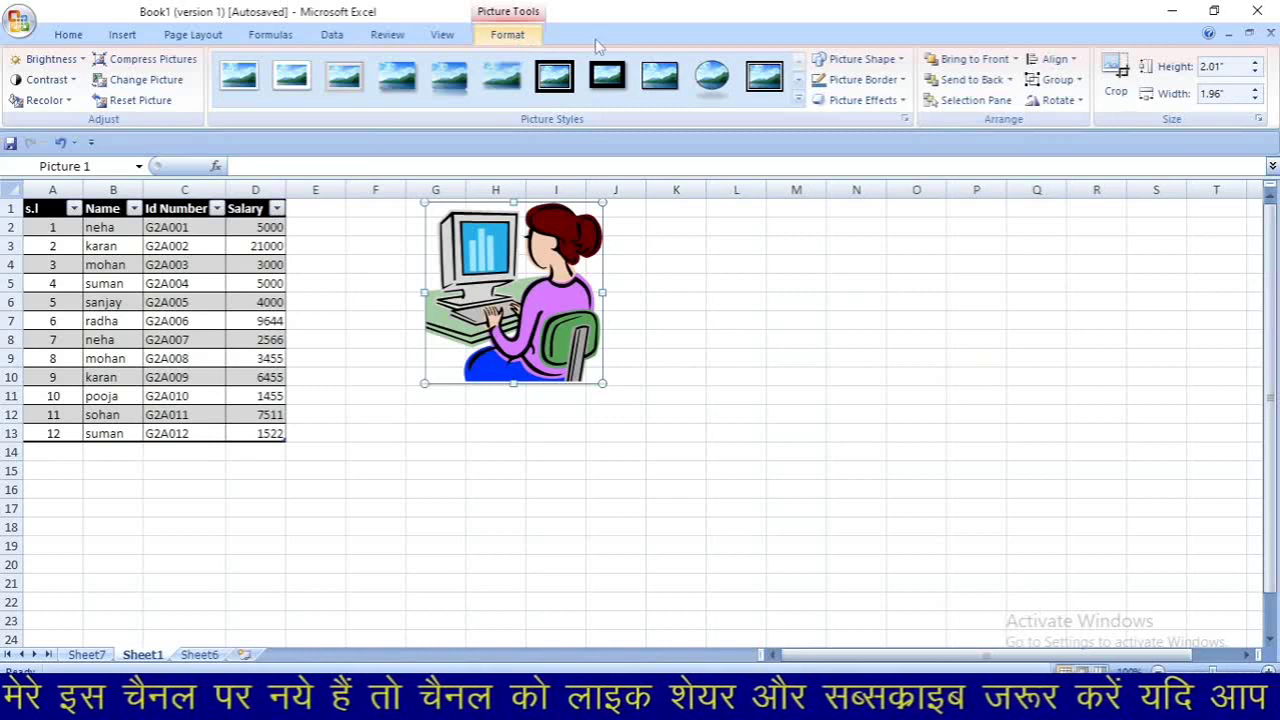
{"action": "left_click", "coordinate": [953, 113]}
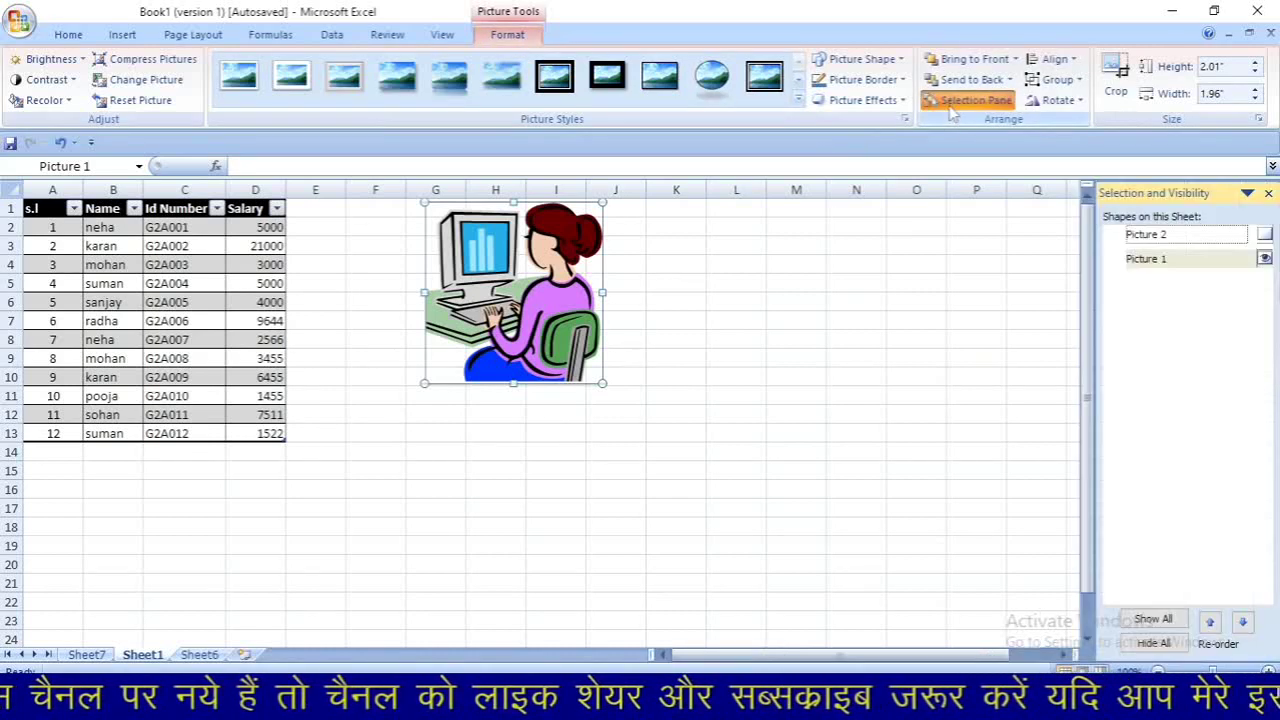
{"action": "left_click", "coordinate": [1264, 234]}
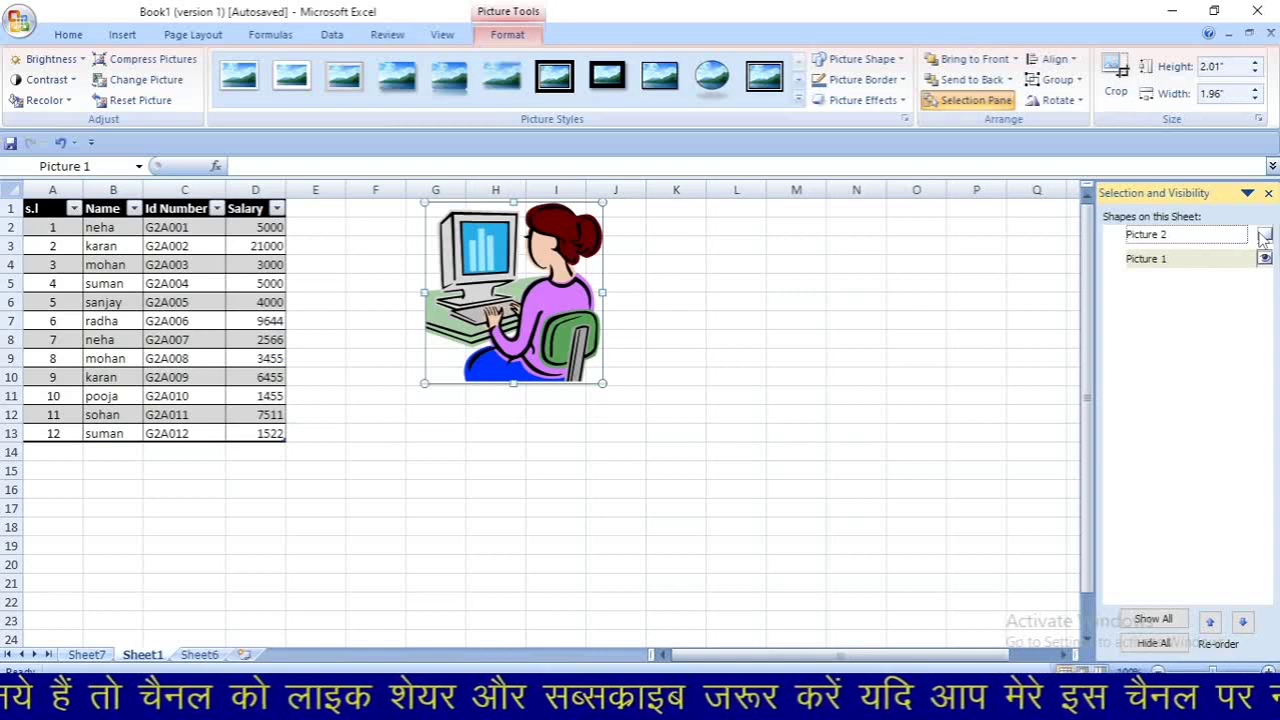
{"action": "left_click", "coordinate": [1264, 234]}
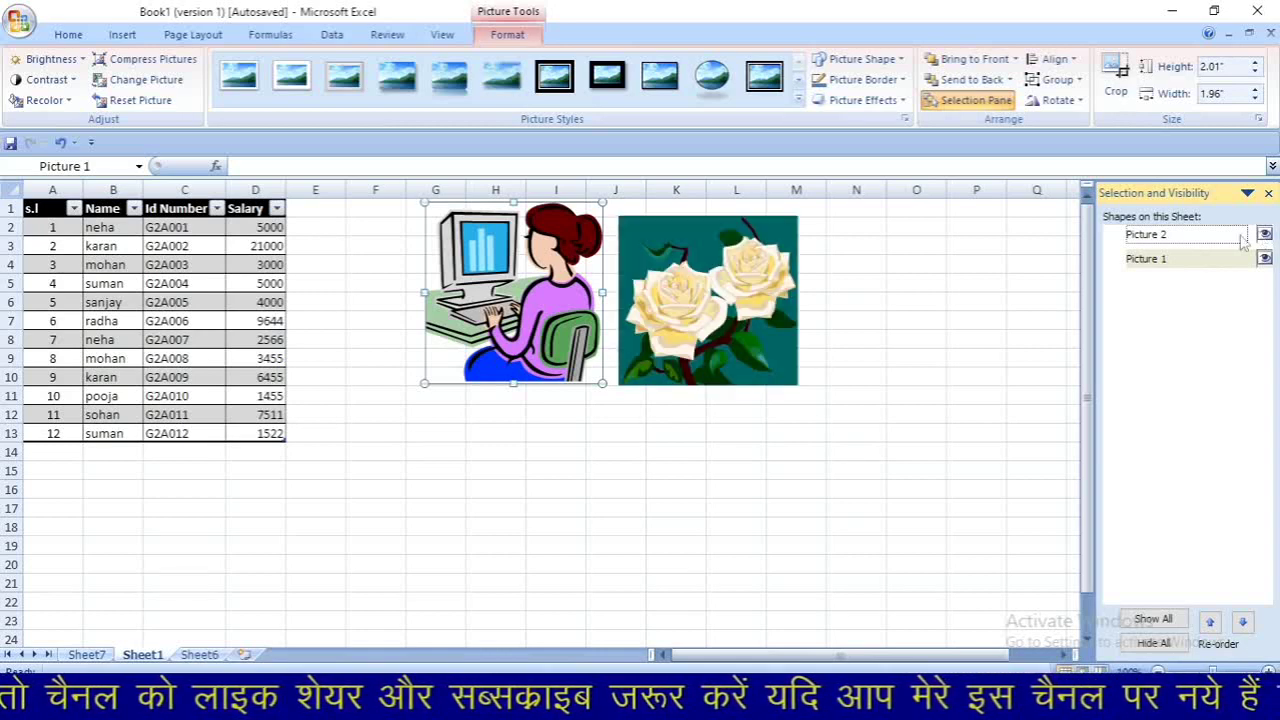
{"action": "left_click", "coordinate": [1268, 194]}
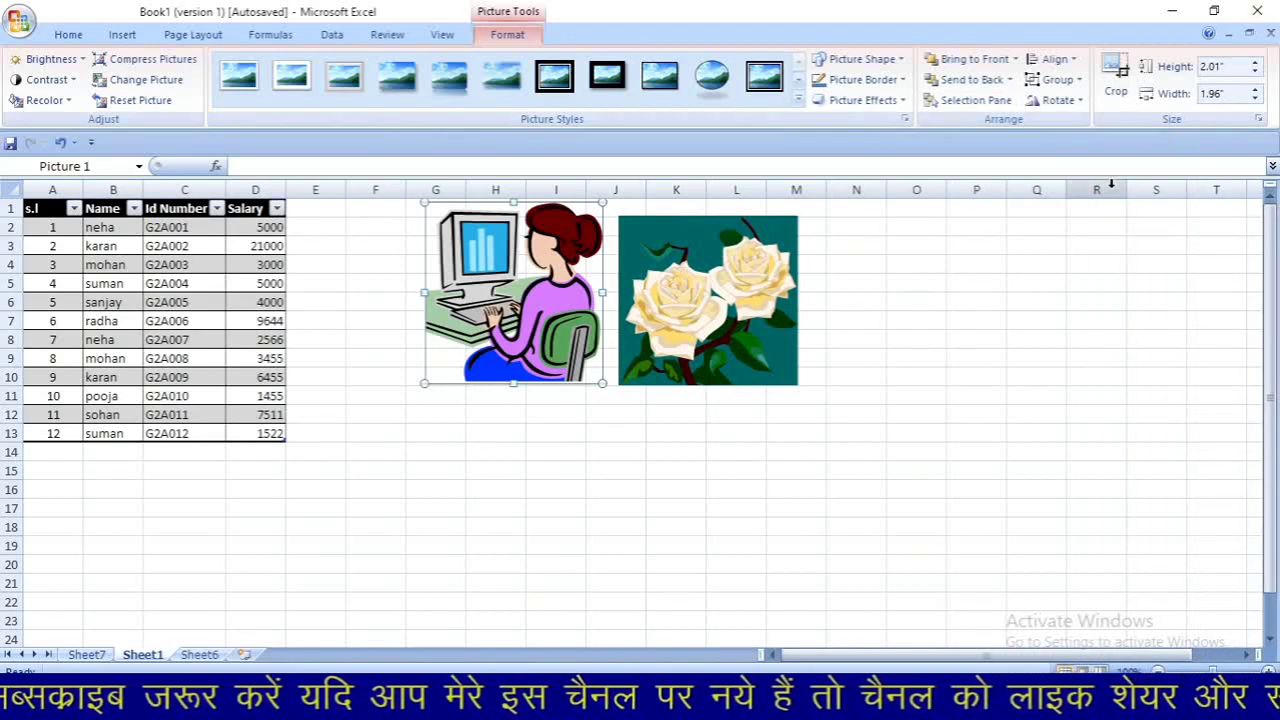
Look over the Align options, and try moving the computer picture down below row 13 and back up beside the roses
{"action": "left_click", "coordinate": [1072, 61]}
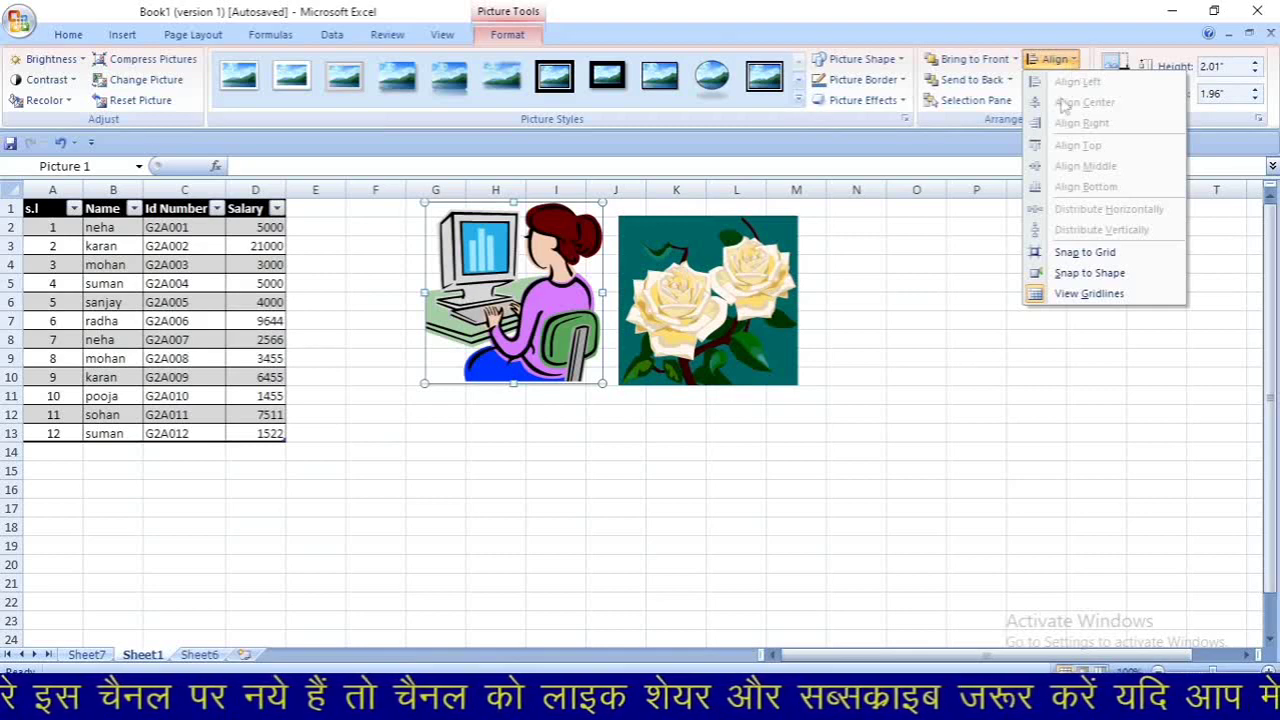
{"action": "left_click", "coordinate": [910, 272]}
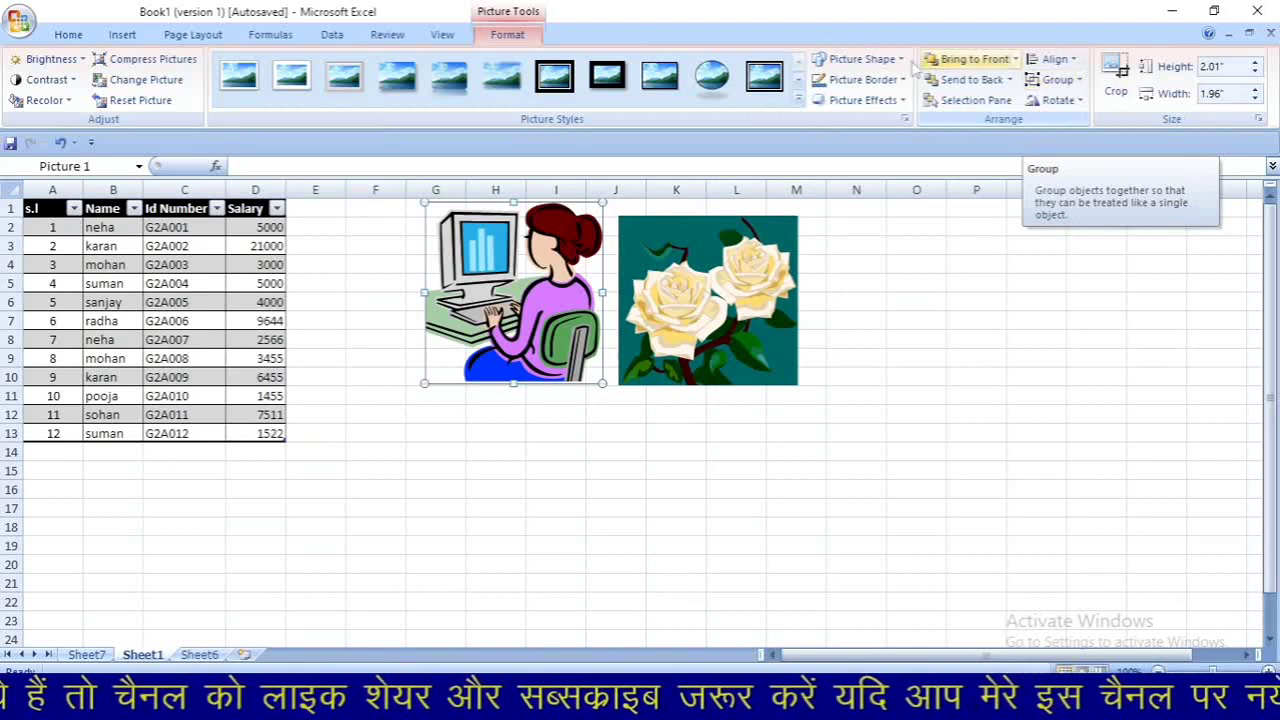
{"action": "left_click_drag", "start_coordinate": [547, 280], "coordinate": [556, 525]}
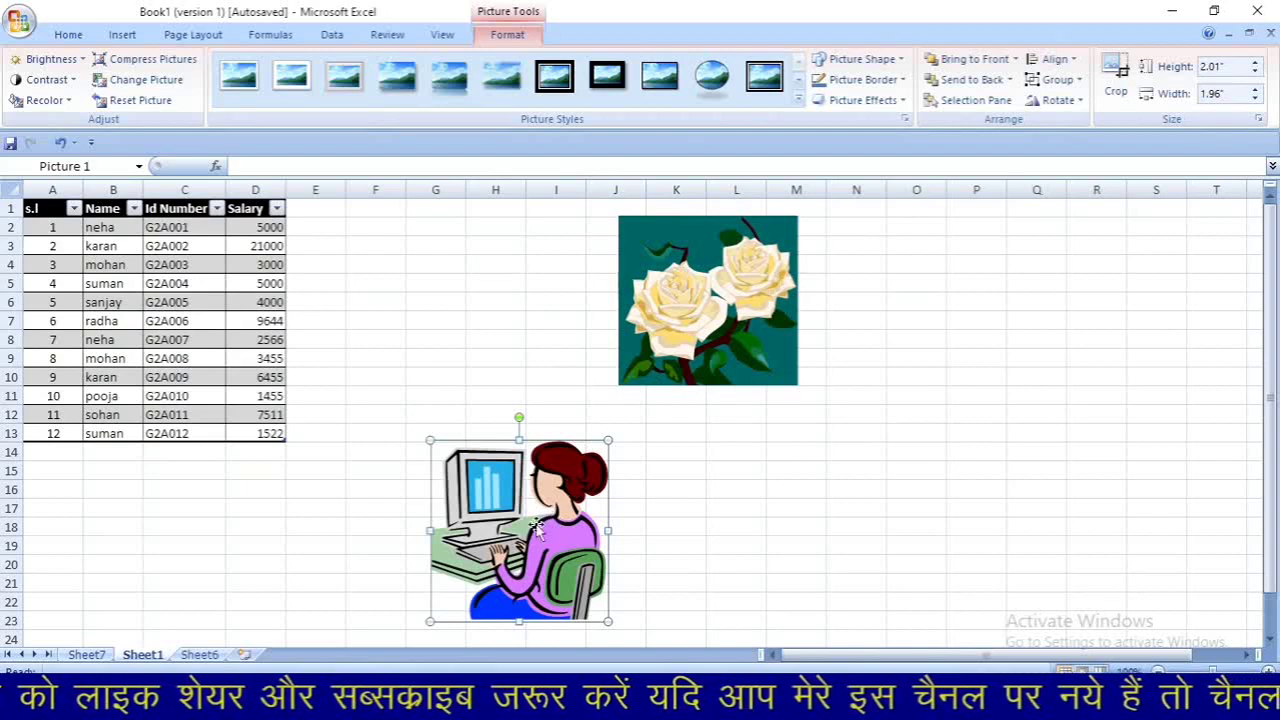
{"action": "left_click_drag", "start_coordinate": [537, 522], "coordinate": [536, 283]}
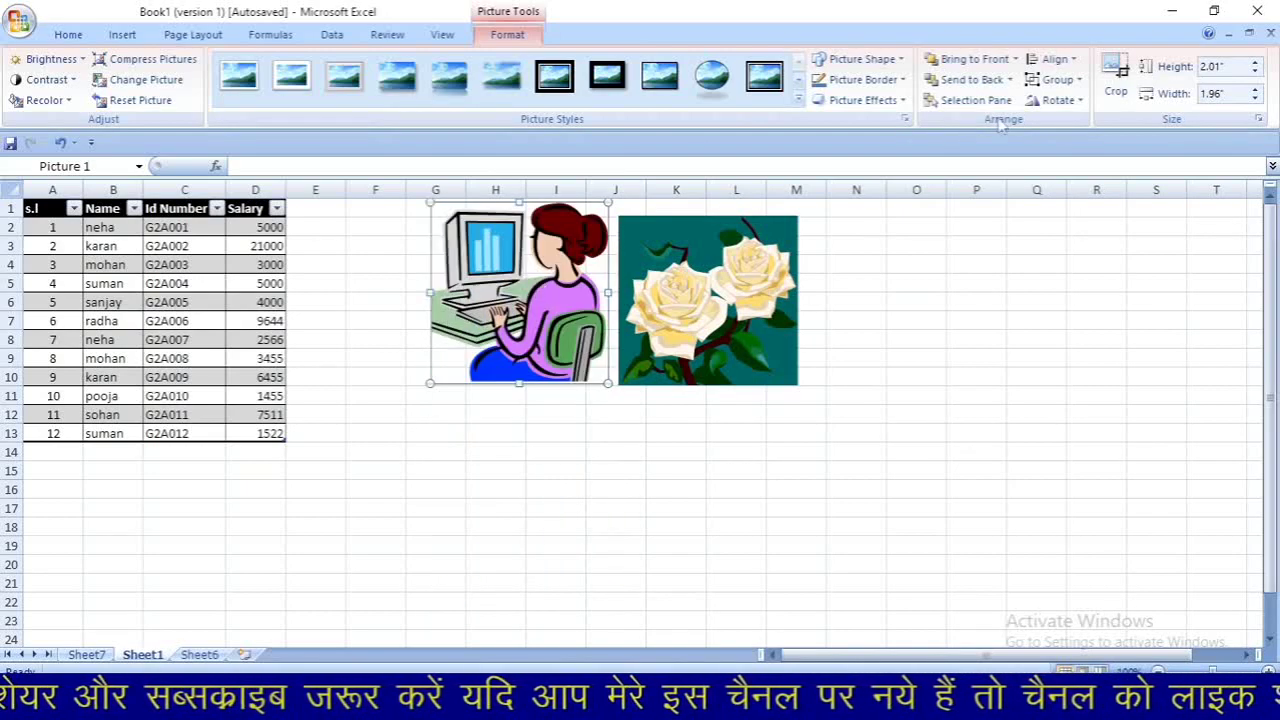
Group the computer picture with the roses picture, and move the group down to rows 3 to 13
{"action": "left_click", "coordinate": [1060, 90]}
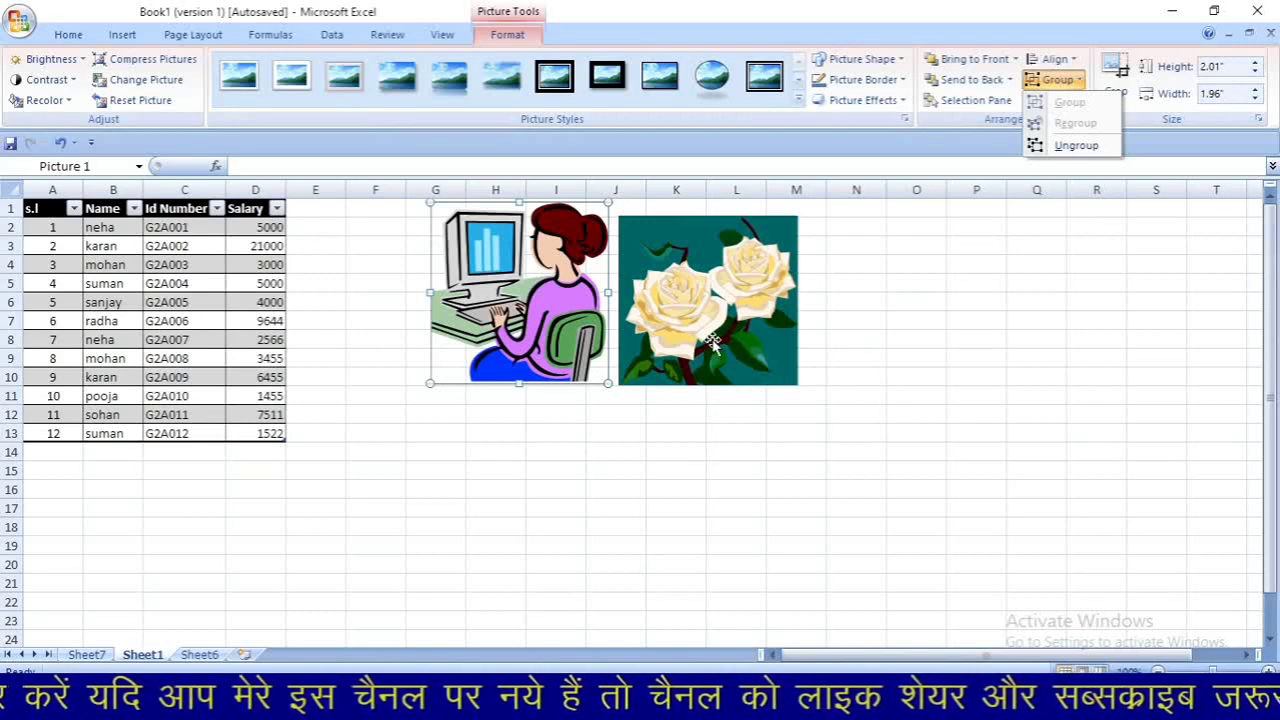
{"action": "key", "text": "Escape"}
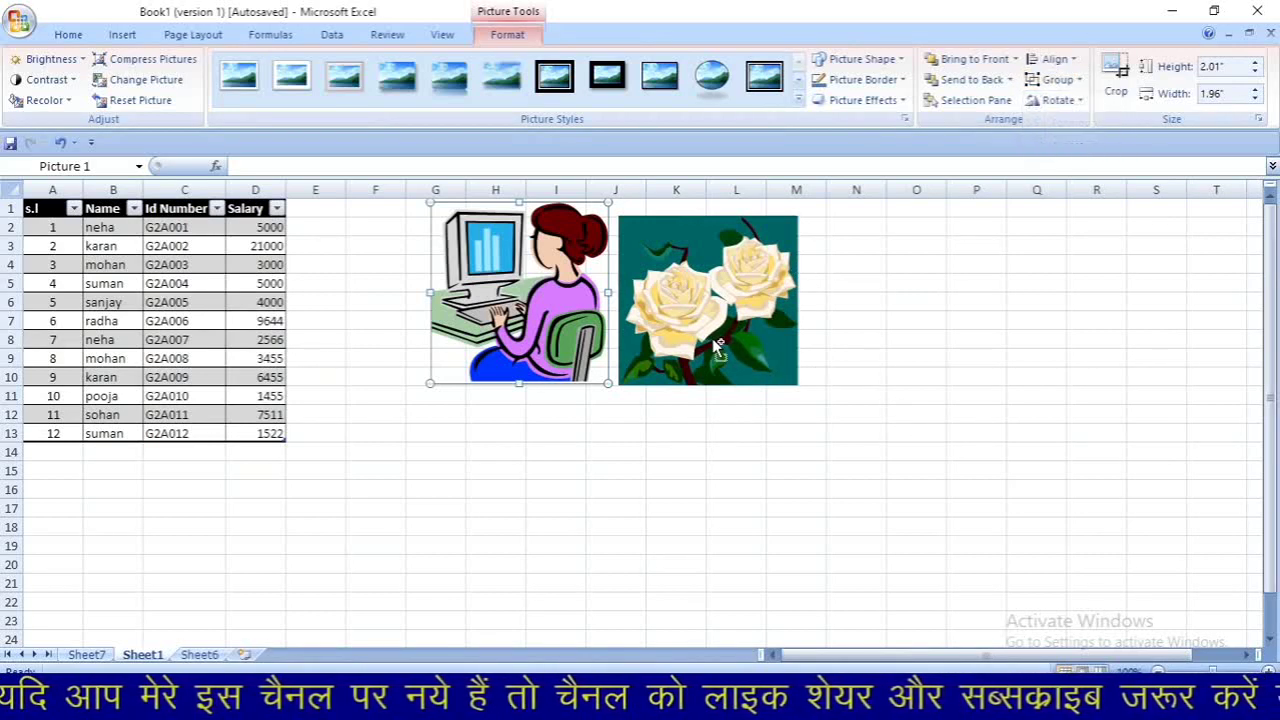
{"action": "left_click", "coordinate": [714, 343], "text": "ctrl"}
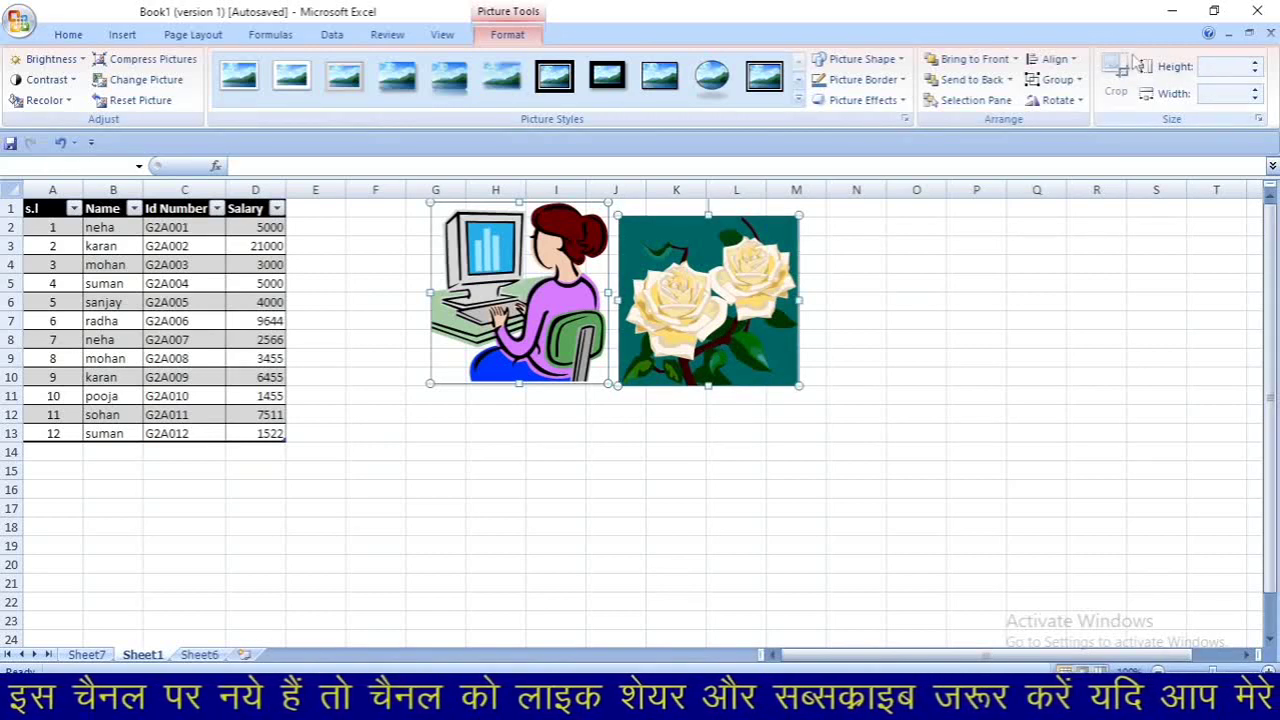
{"action": "left_click", "coordinate": [1054, 82]}
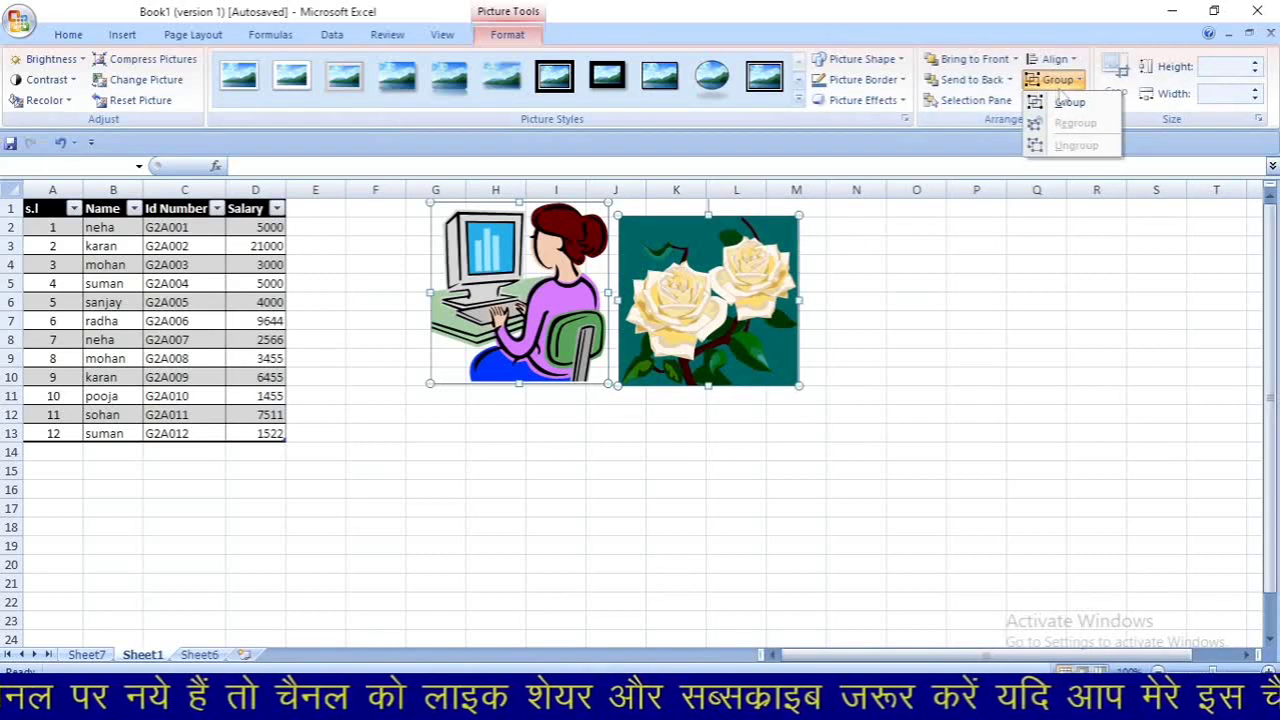
{"action": "left_click", "coordinate": [1066, 102]}
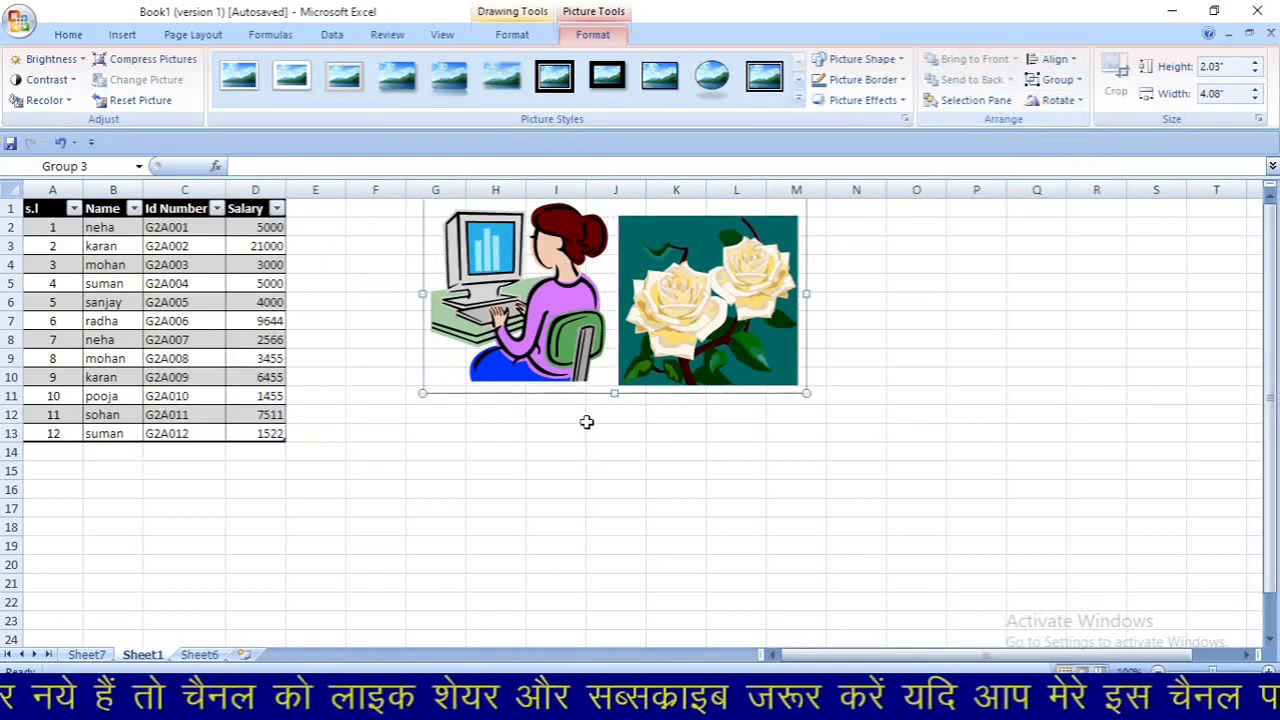
{"action": "left_click_drag", "start_coordinate": [692, 310], "coordinate": [662, 362]}
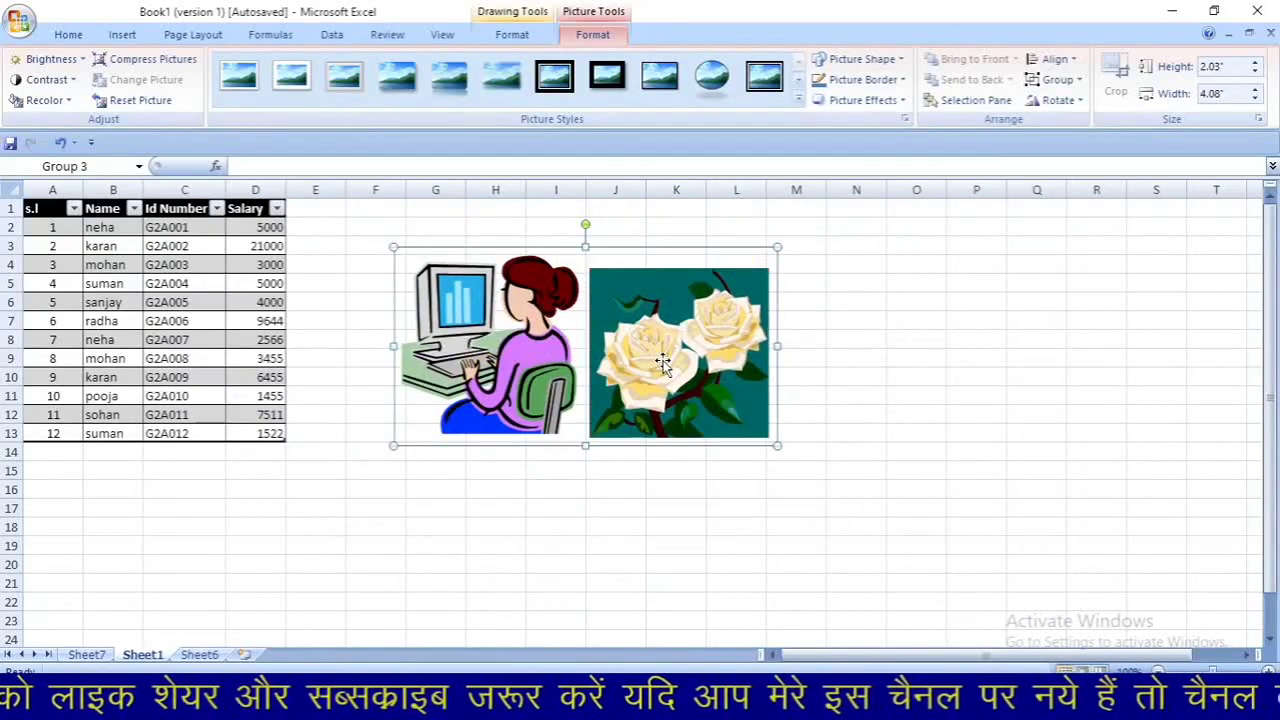
Ungroup the two pictures, and check that the computer picture can be selected on its own
{"action": "left_click", "coordinate": [1058, 82]}
{"action": "left_click", "coordinate": [1074, 145]}
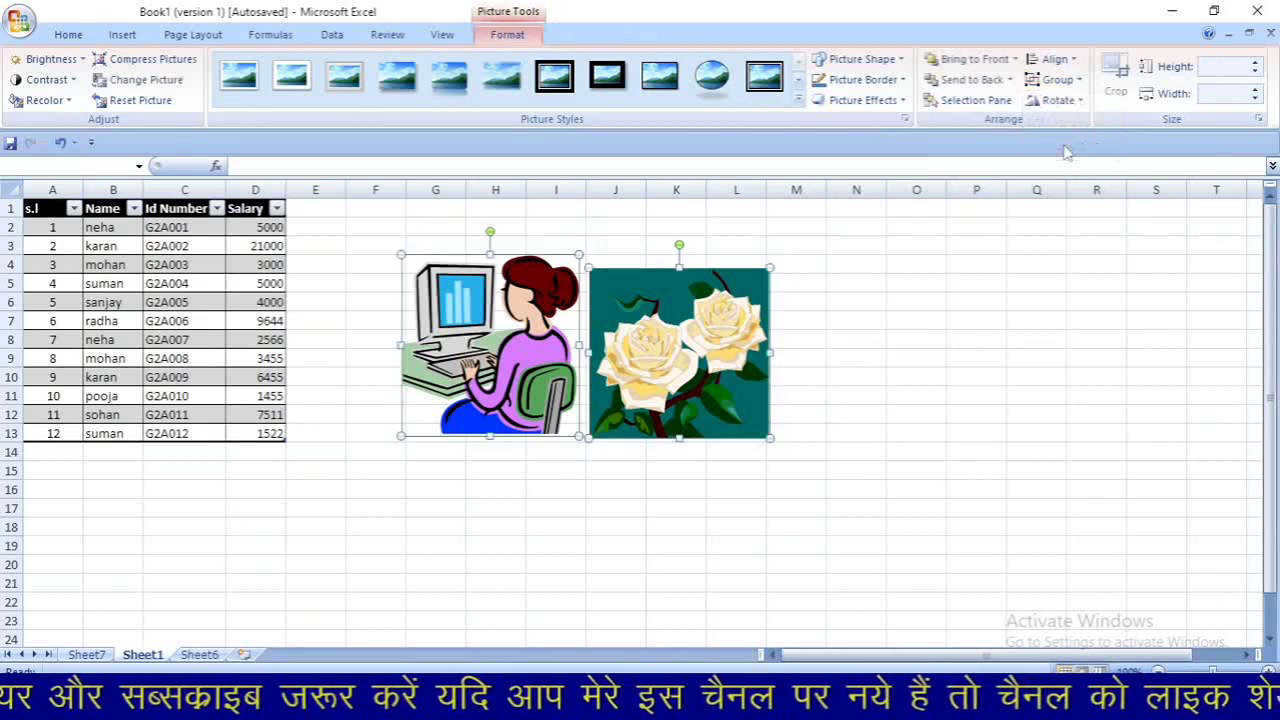
{"action": "left_click", "coordinate": [854, 423]}
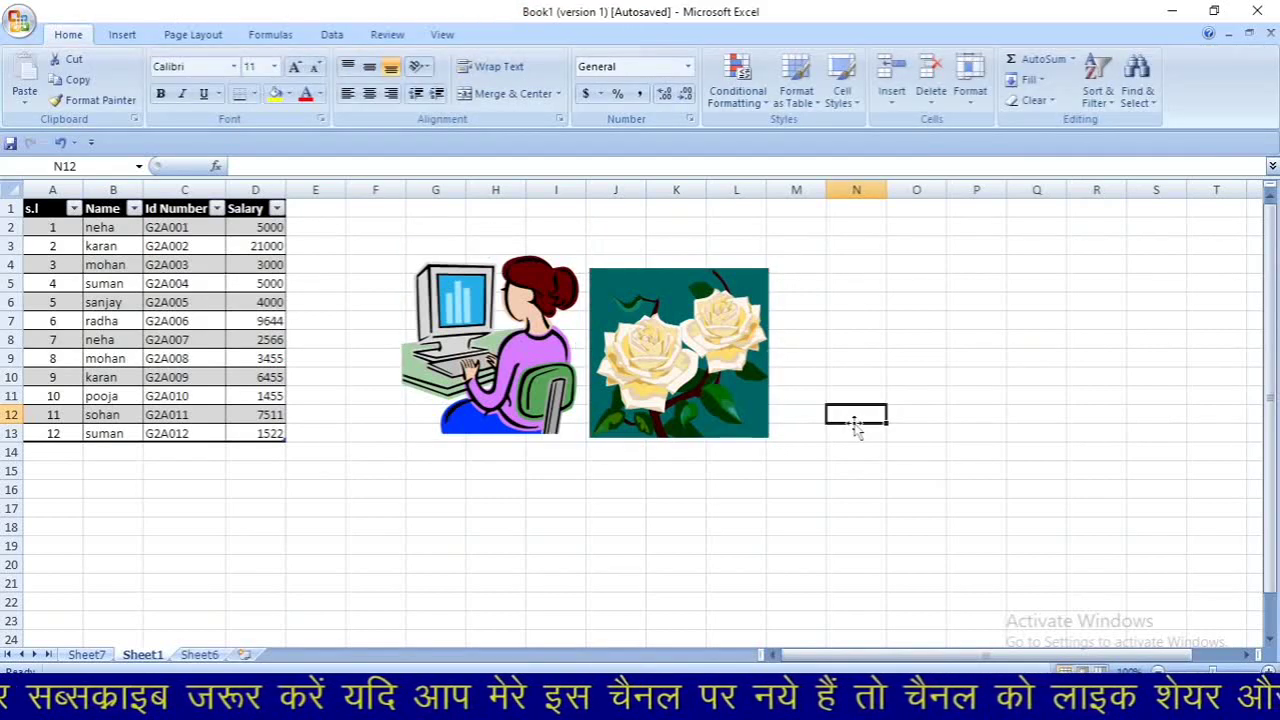
{"action": "left_click", "coordinate": [521, 399]}
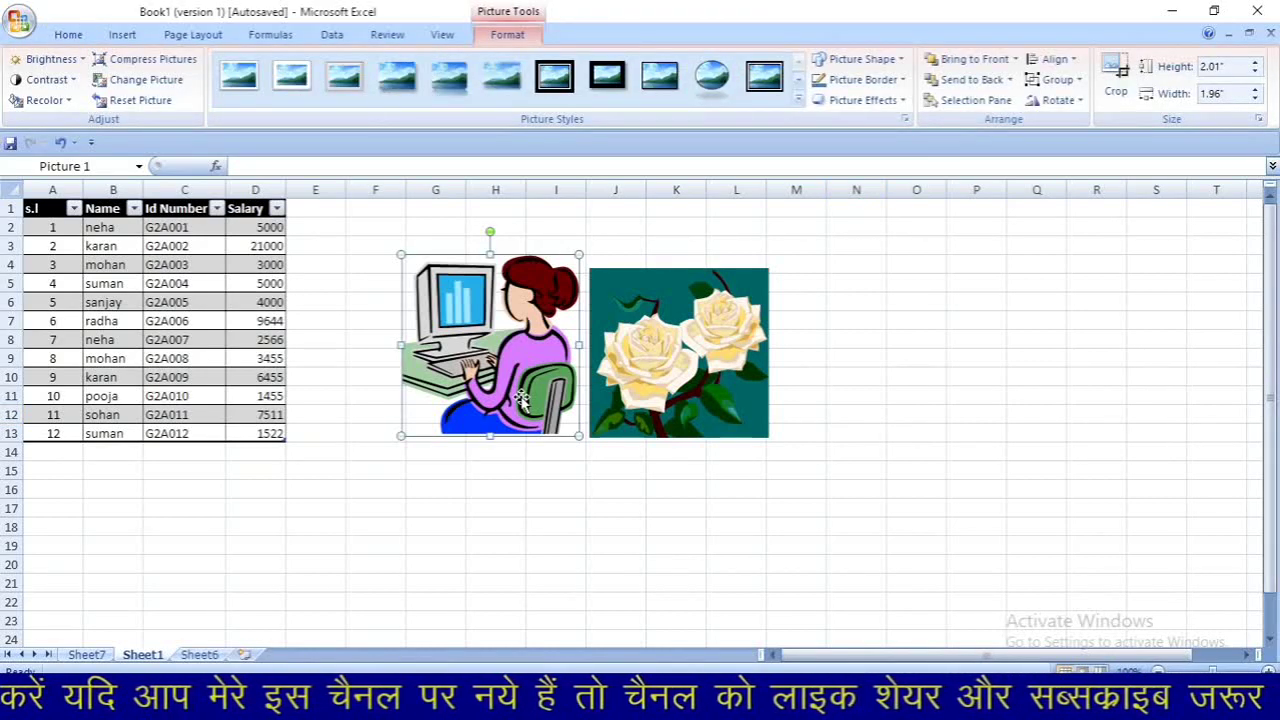
{"action": "key", "text": "Escape"}
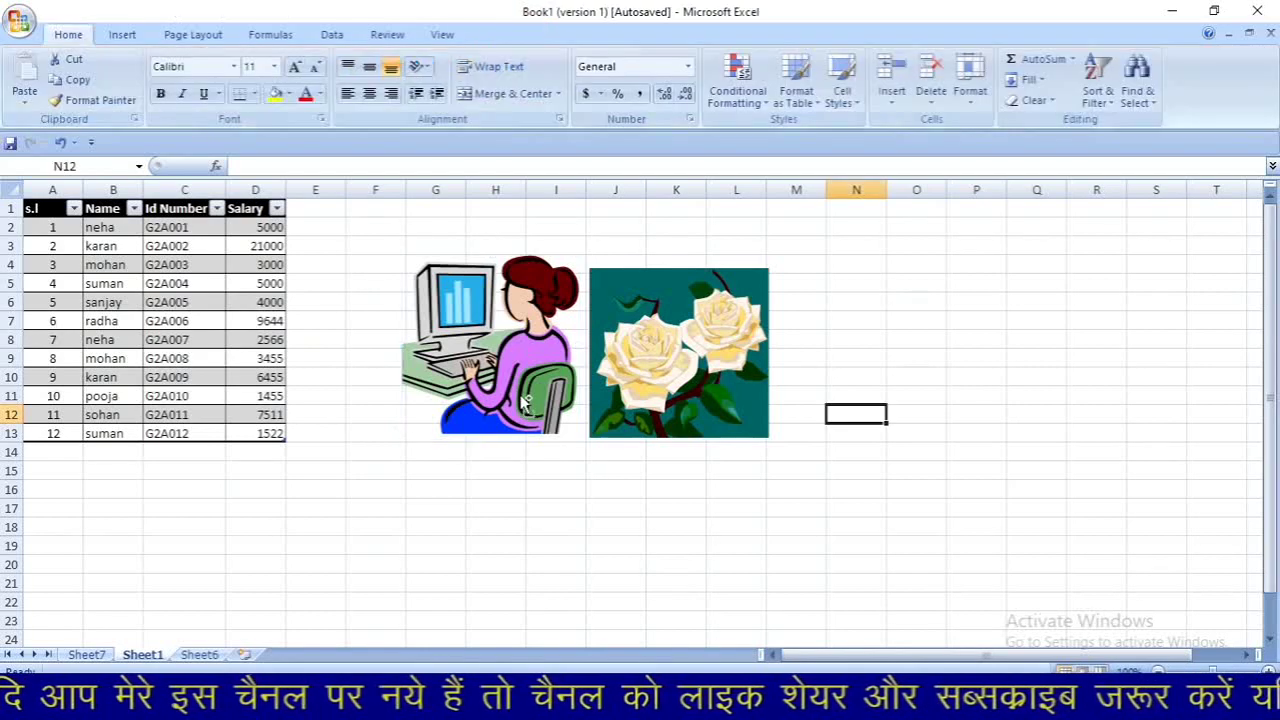
Group the computer and roses pictures again, and move the group slightly right and down, over columns G to M
{"action": "left_click", "coordinate": [525, 400]}
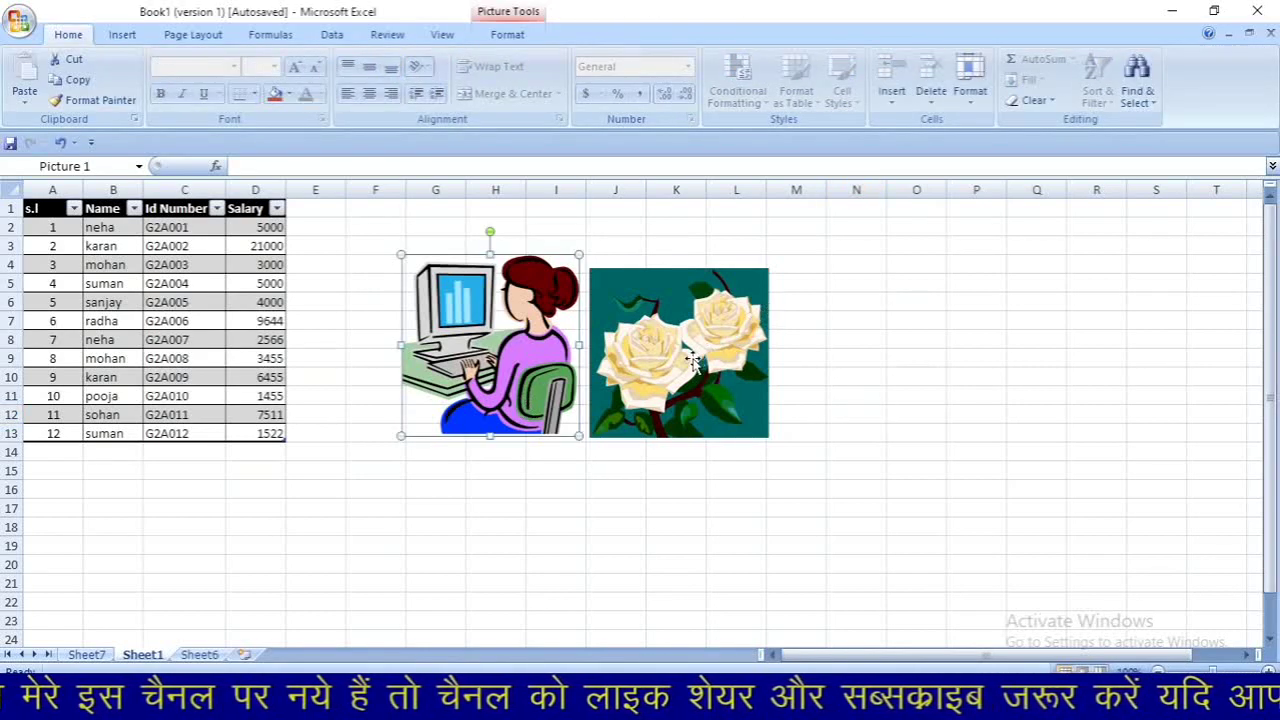
{"action": "left_click", "coordinate": [697, 367], "text": "ctrl"}
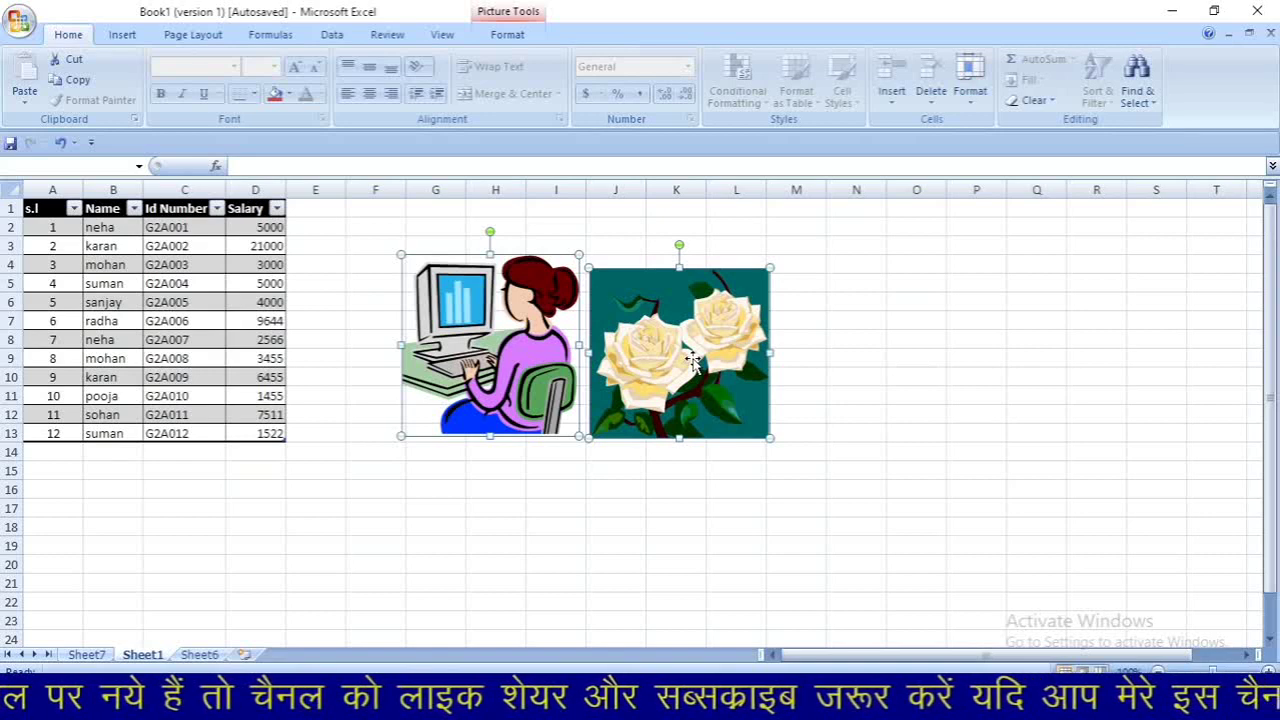
{"action": "left_click", "coordinate": [520, 35]}
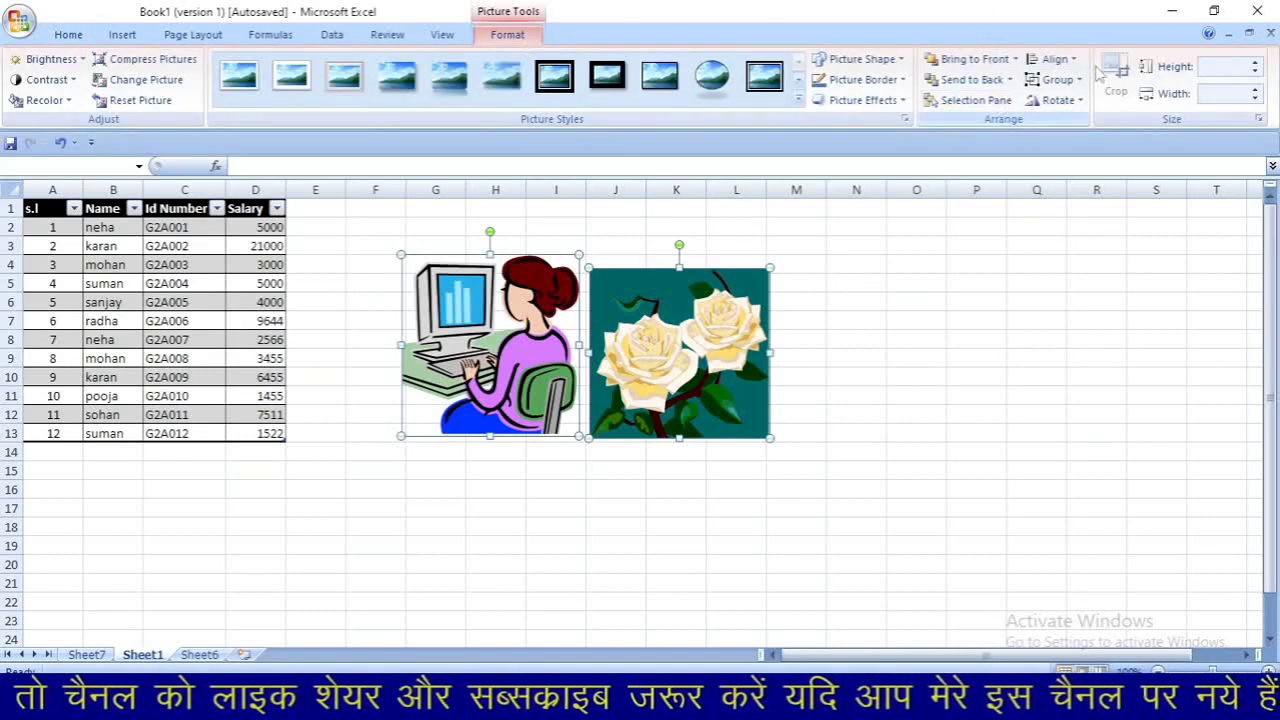
{"action": "left_click", "coordinate": [1057, 80]}
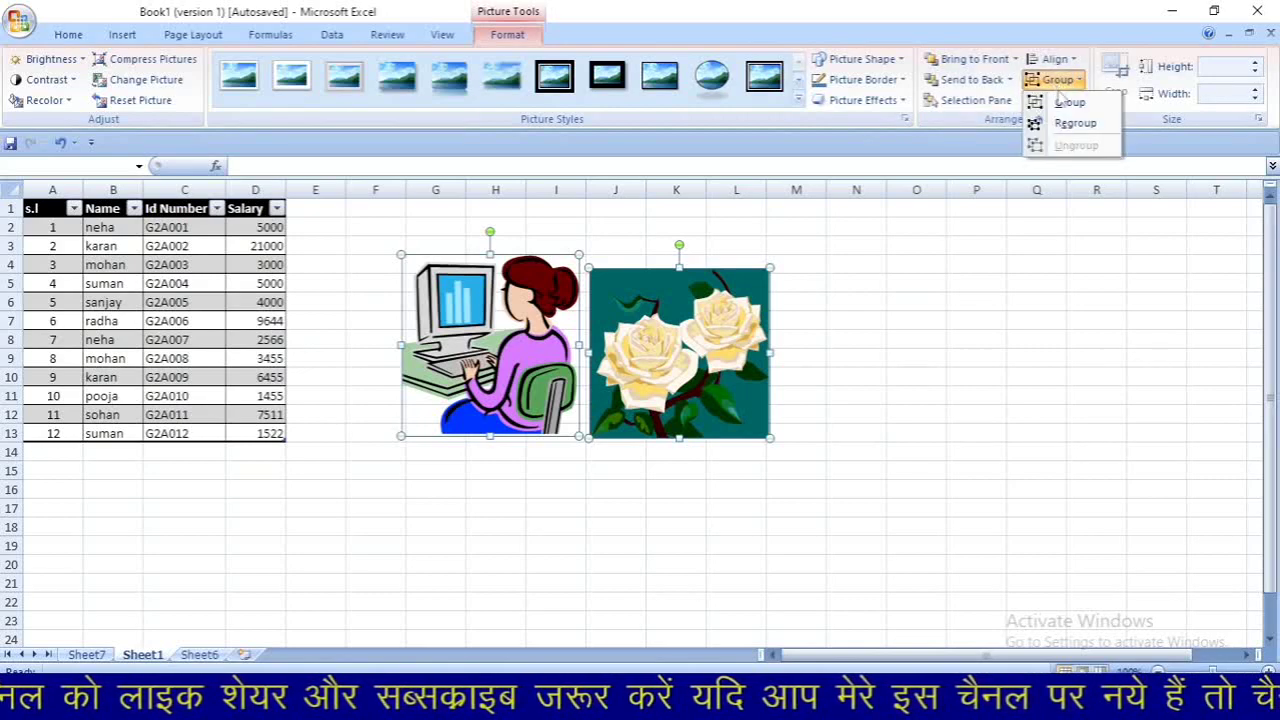
{"action": "left_click", "coordinate": [1068, 102]}
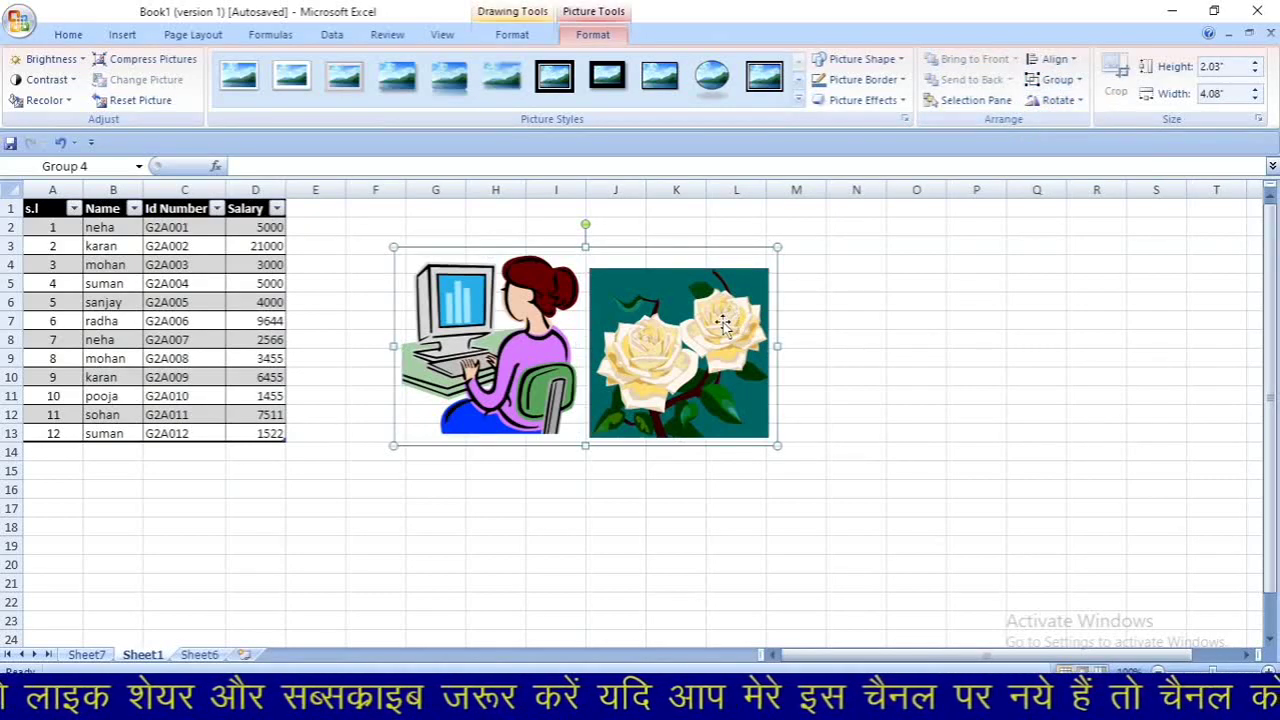
{"action": "left_click_drag", "start_coordinate": [724, 324], "coordinate": [778, 345]}
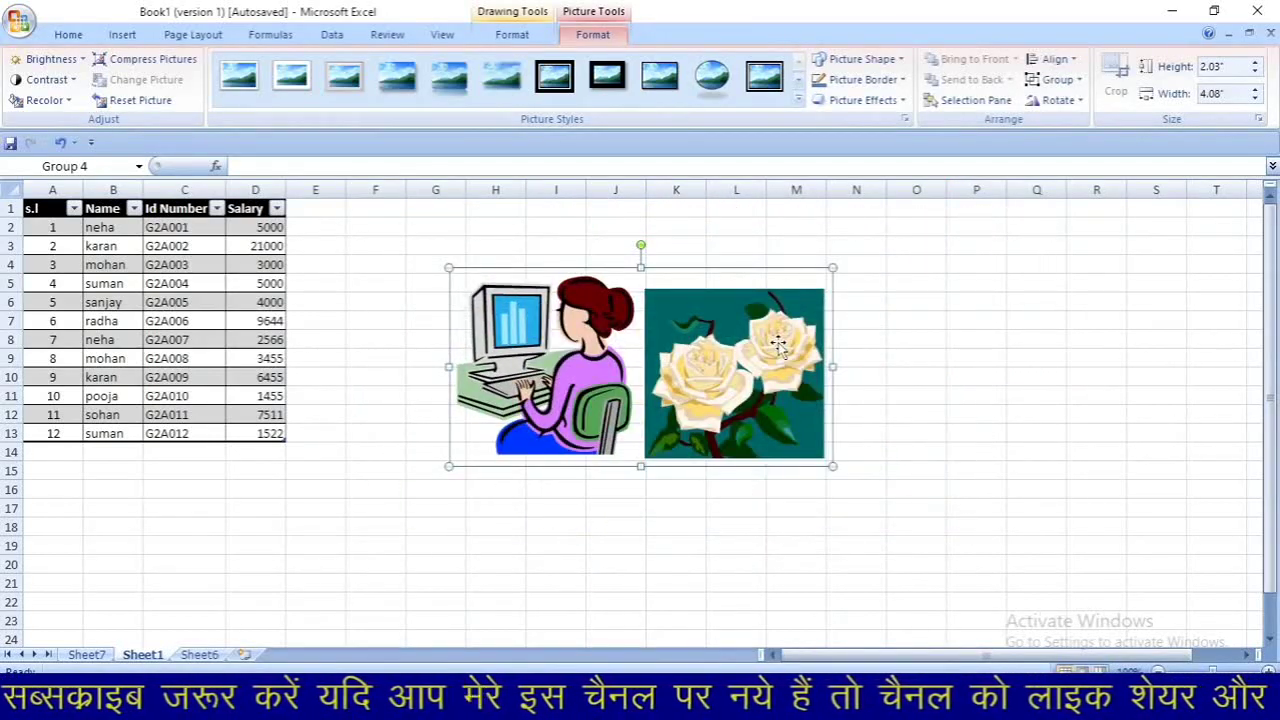
Flip the grouped pictures horizontally
{"action": "left_click", "coordinate": [1055, 102]}
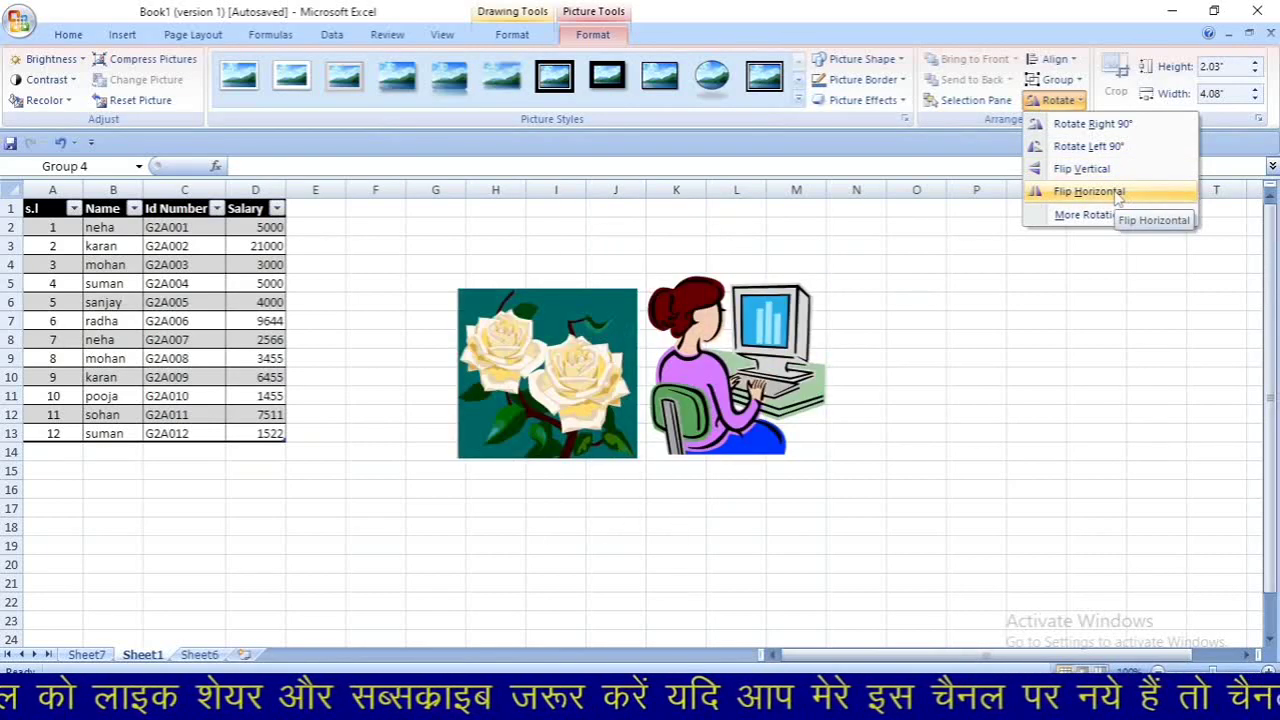
{"action": "left_click", "coordinate": [1116, 192]}
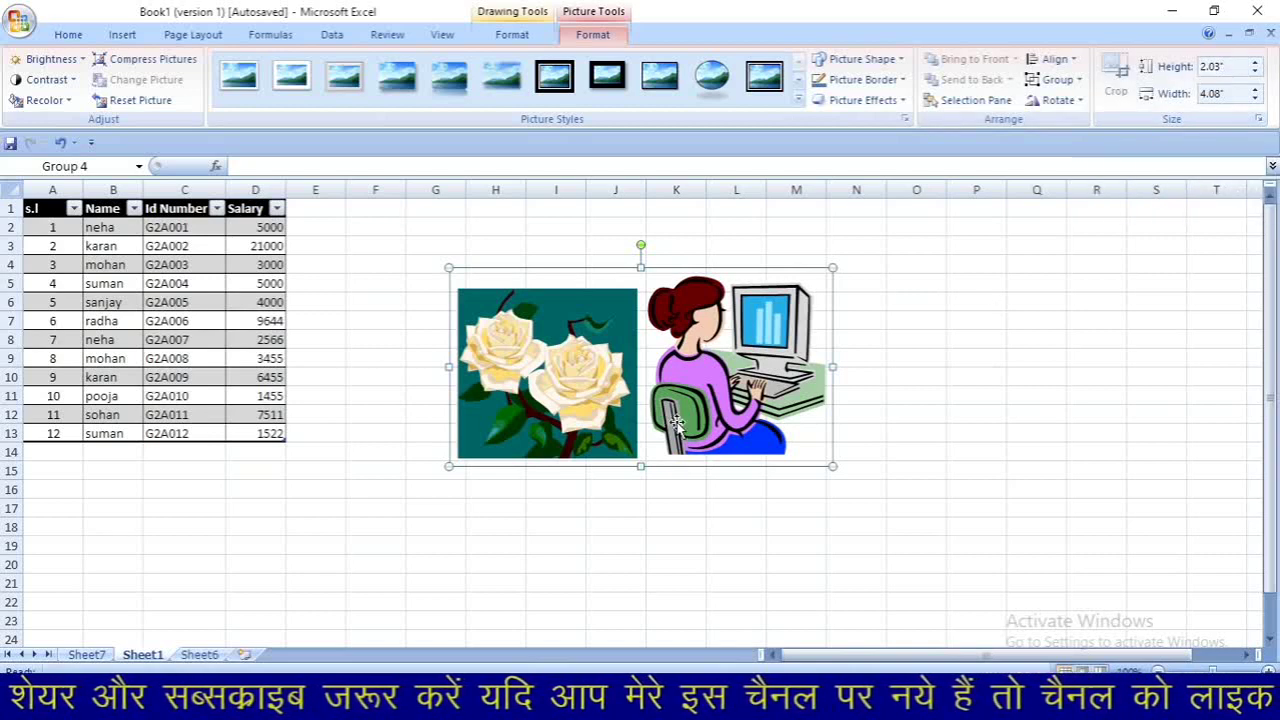
{"action": "left_click", "coordinate": [521, 509]}
Reduce the picture group's height to 1.2 inches
{"action": "left_click", "coordinate": [575, 393]}
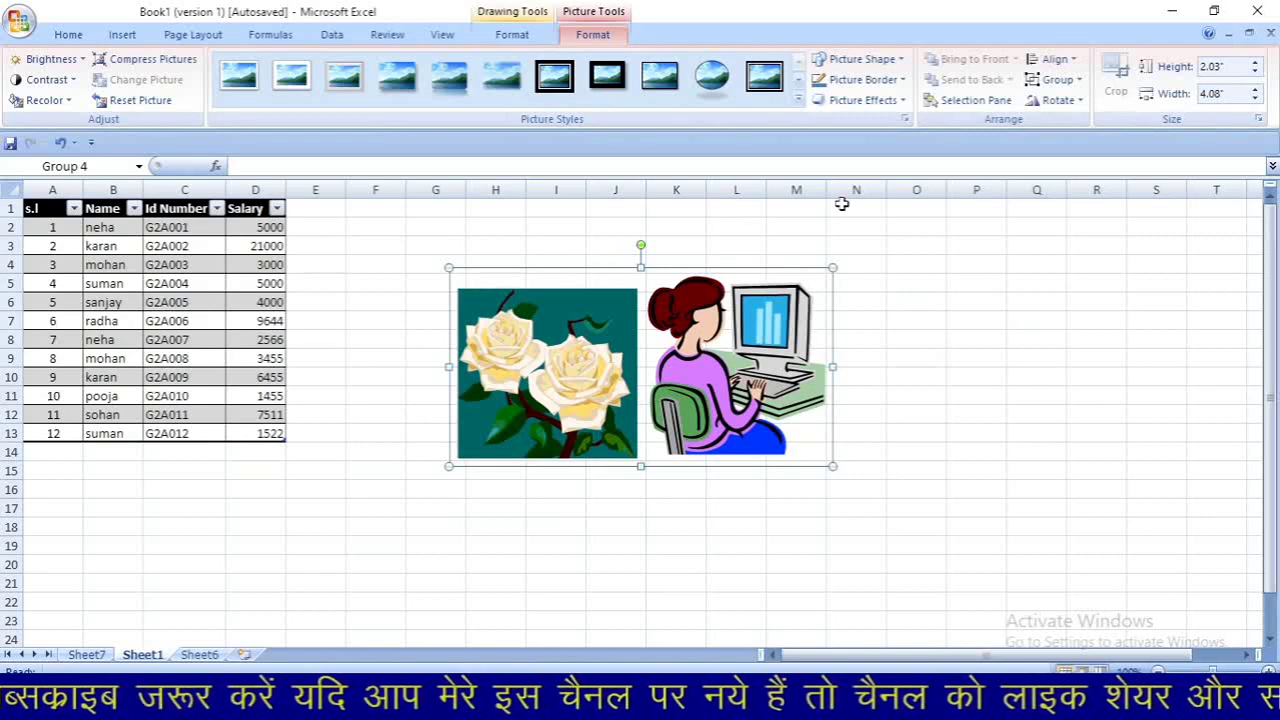
{"action": "left_click", "coordinate": [1254, 72]}
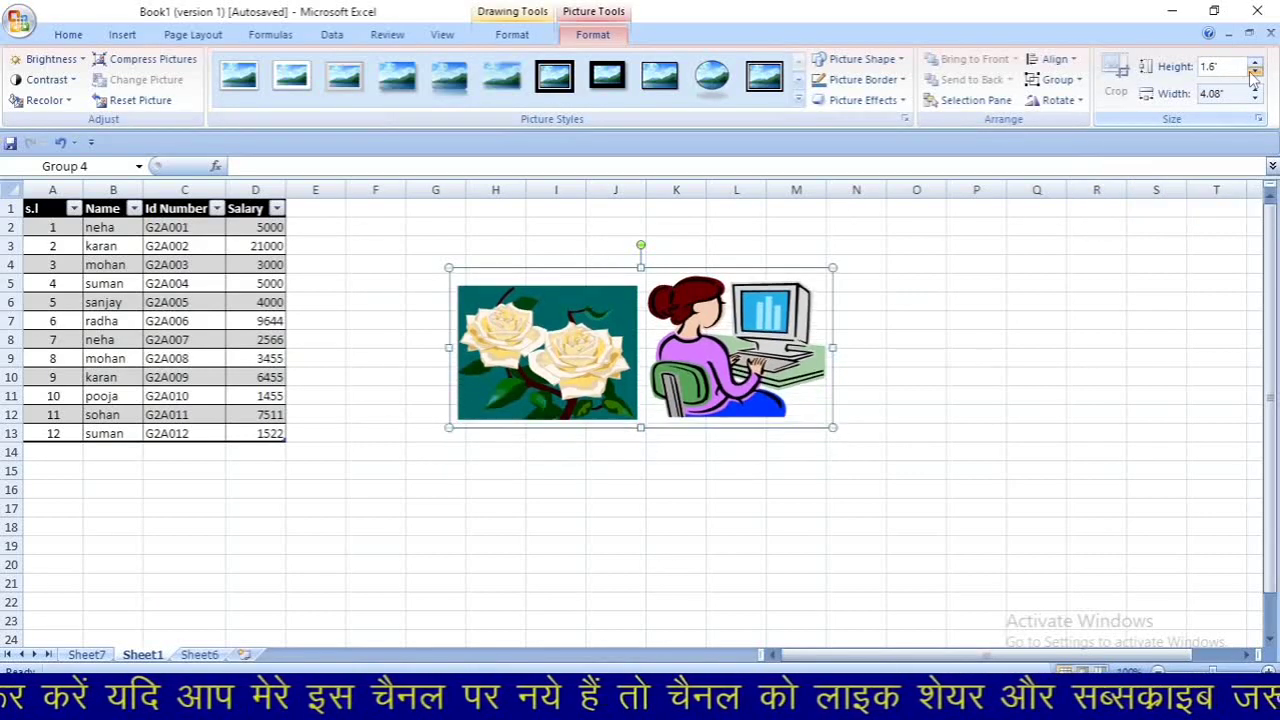
{"action": "left_click", "coordinate": [1254, 72]}
{"action": "left_click", "coordinate": [1254, 72]}
{"action": "left_click", "coordinate": [1254, 72]}
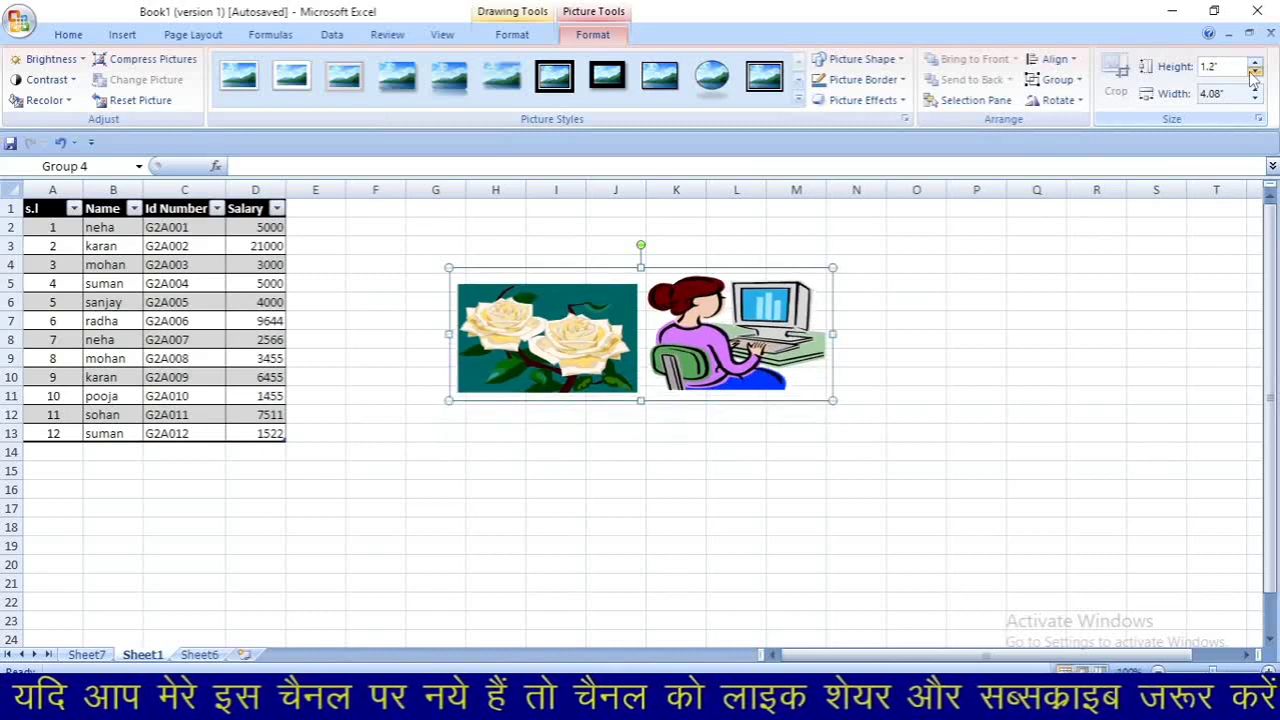
{"action": "left_click", "coordinate": [1254, 72]}
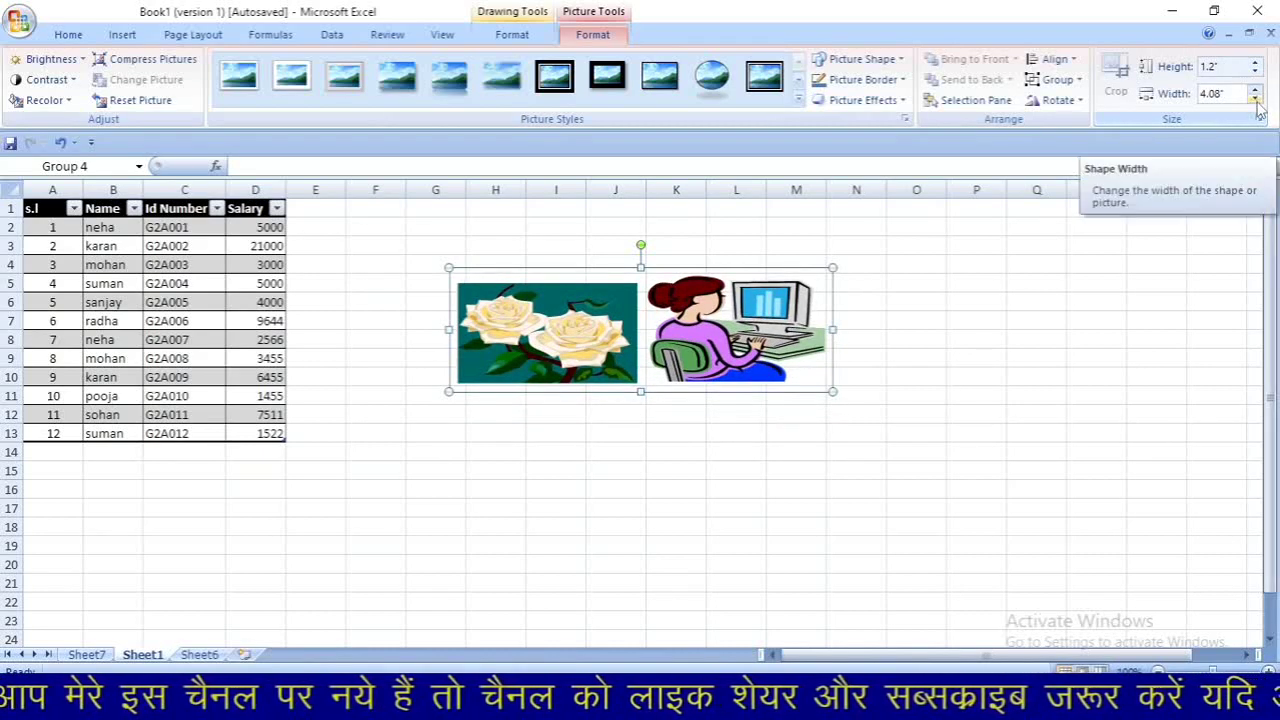
Reduce the picture group's width to 2.9 inches
{"action": "left_click", "coordinate": [1254, 98]}
{"action": "left_click", "coordinate": [1254, 98]}
{"action": "left_click", "coordinate": [1254, 98]}
{"action": "left_click", "coordinate": [1254, 98]}
{"action": "left_click", "coordinate": [1255, 98]}
{"action": "left_click", "coordinate": [1255, 98]}
{"action": "left_click", "coordinate": [1255, 98]}
{"action": "left_click", "coordinate": [1255, 98]}
{"action": "left_click", "coordinate": [1255, 98]}
{"action": "left_click", "coordinate": [1255, 98]}
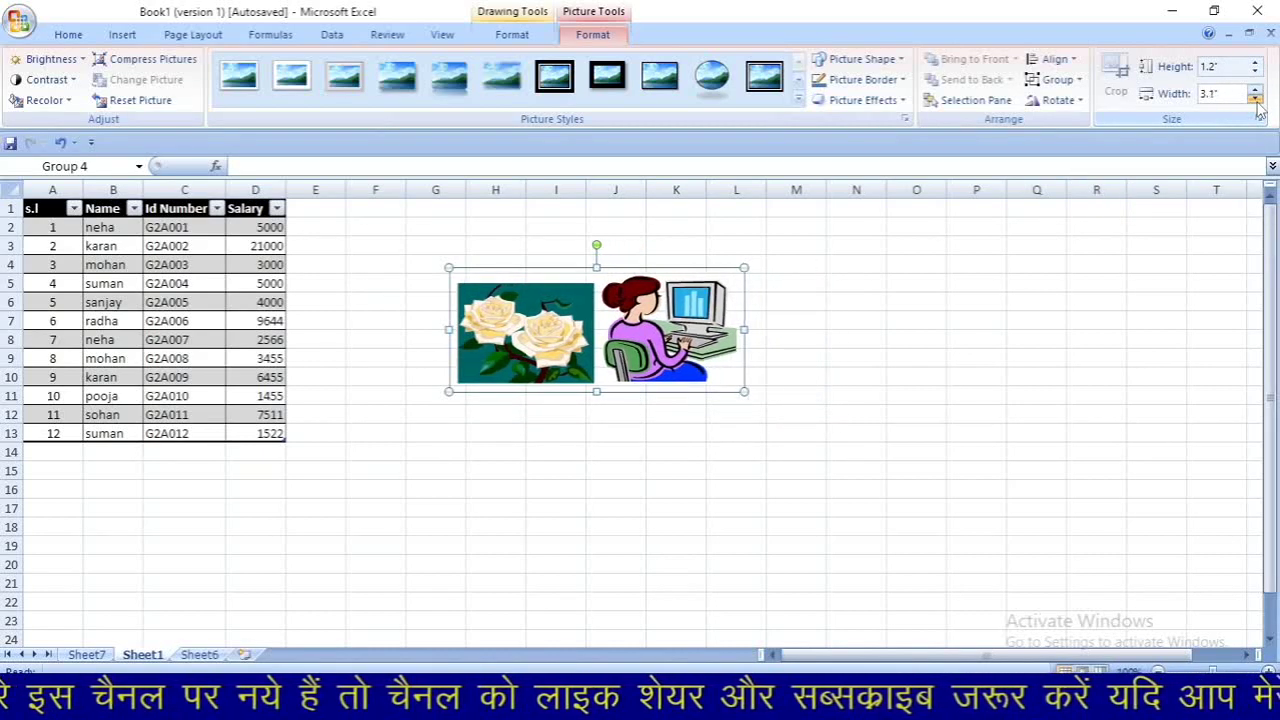
{"action": "left_click", "coordinate": [1255, 98]}
{"action": "left_click", "coordinate": [1255, 98]}
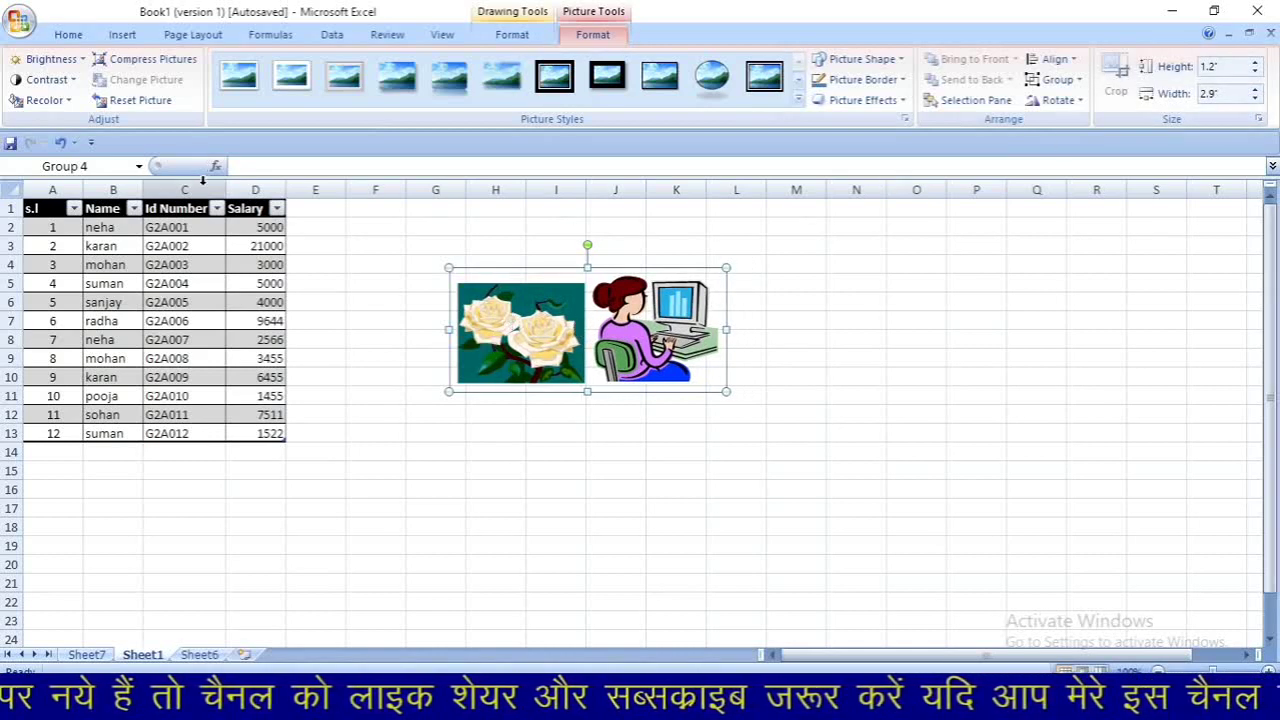
Draw a striped right arrow about 3.23 by 1.25 inches below the table and a rectangle about 2.84 by 1.79 inches over columns L to P
{"action": "left_click", "coordinate": [122, 35]}
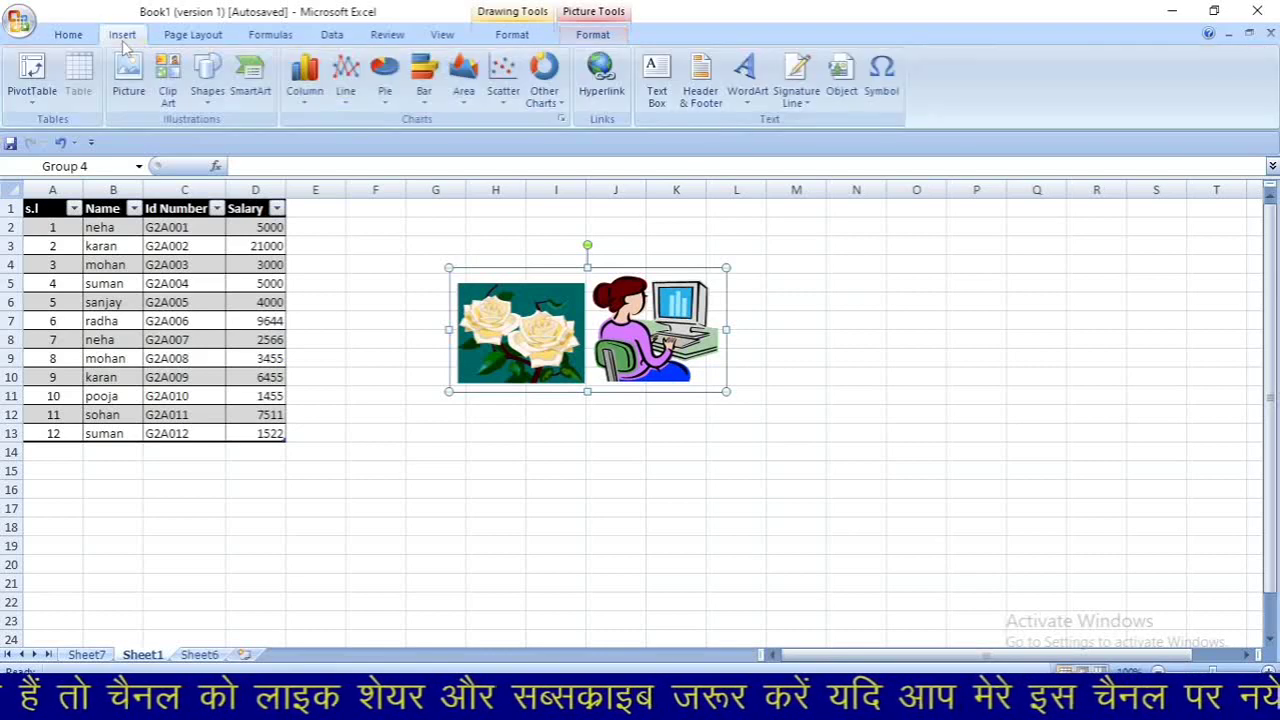
{"action": "left_click", "coordinate": [210, 80]}
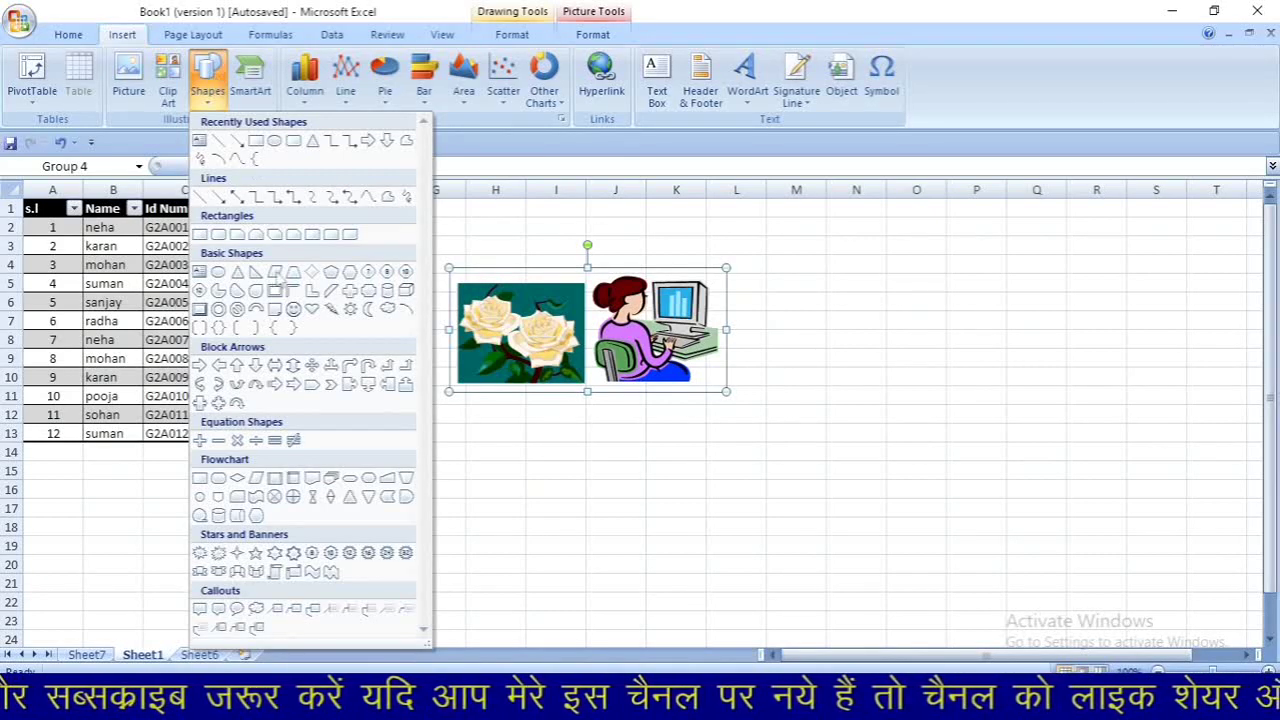
{"action": "left_click", "coordinate": [274, 384]}
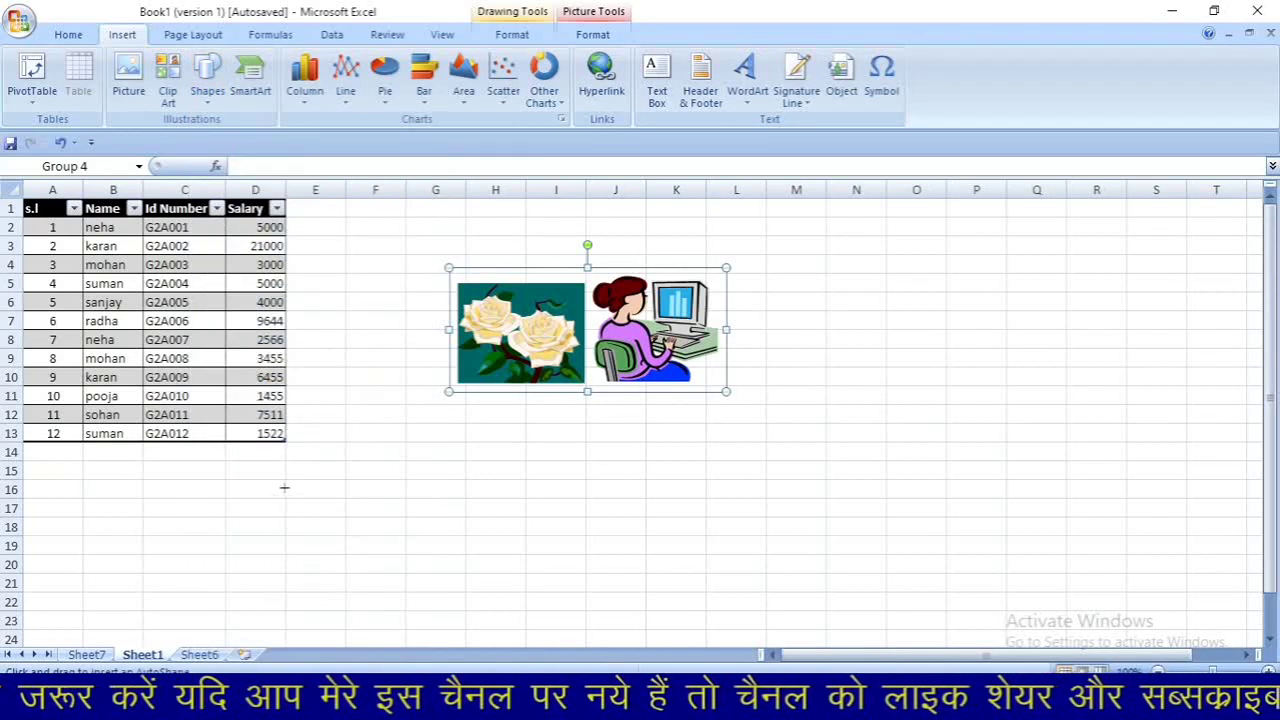
{"action": "mouse_move", "coordinate": [284, 487]}
{"action": "left_mouse_down"}
{"action": "mouse_move", "coordinate": [569, 583]}
{"action": "mouse_move", "coordinate": [575, 600]}
{"action": "left_mouse_up"}
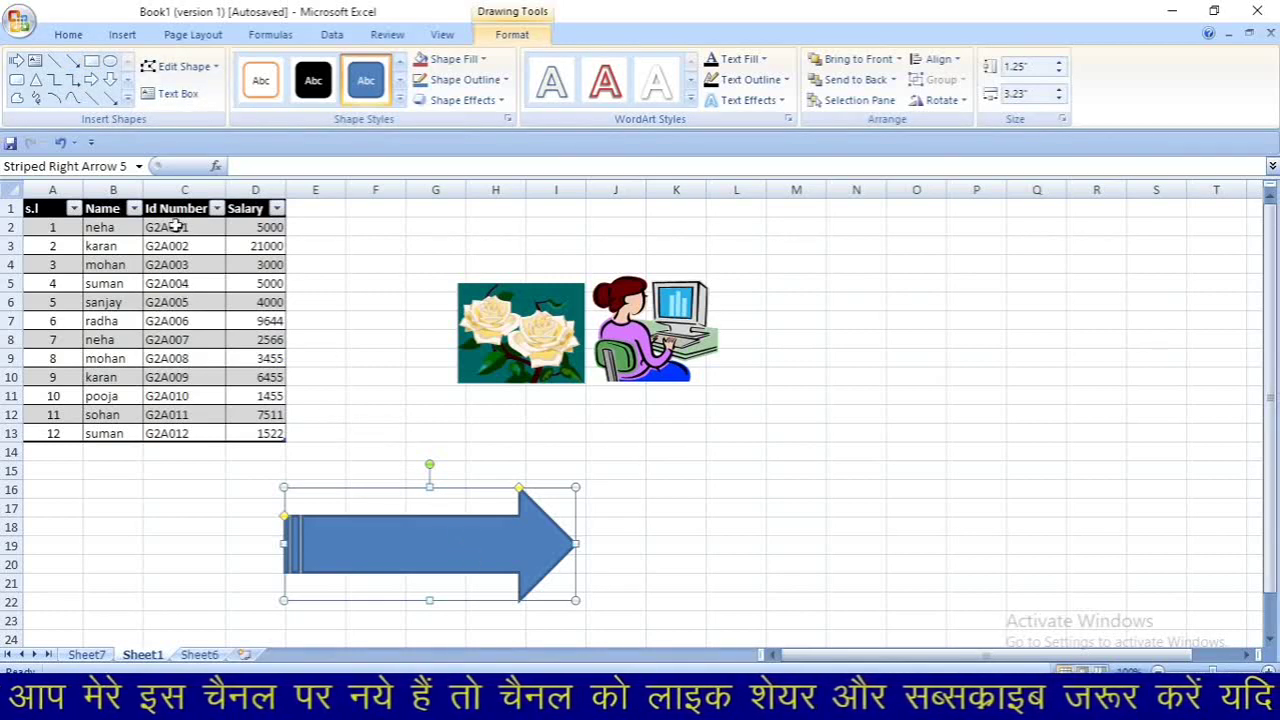
{"action": "left_click", "coordinate": [91, 60]}
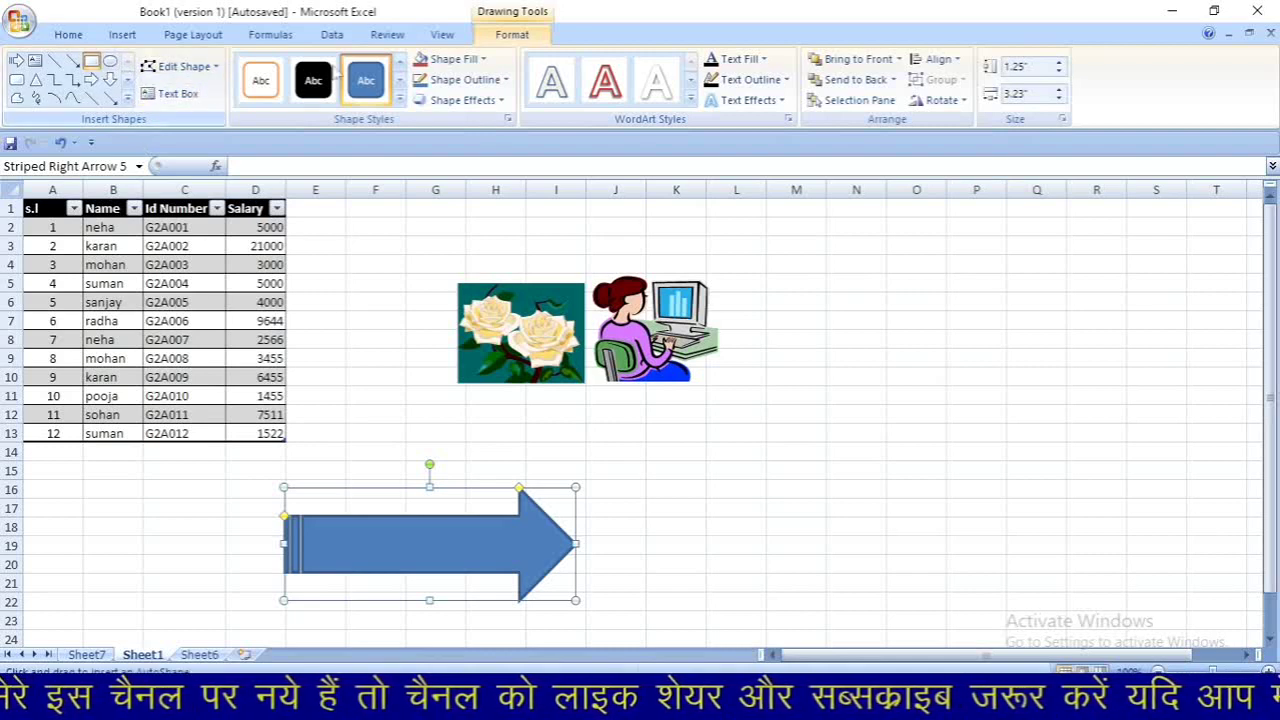
{"action": "left_click_drag", "start_coordinate": [720, 417], "coordinate": [978, 581]}
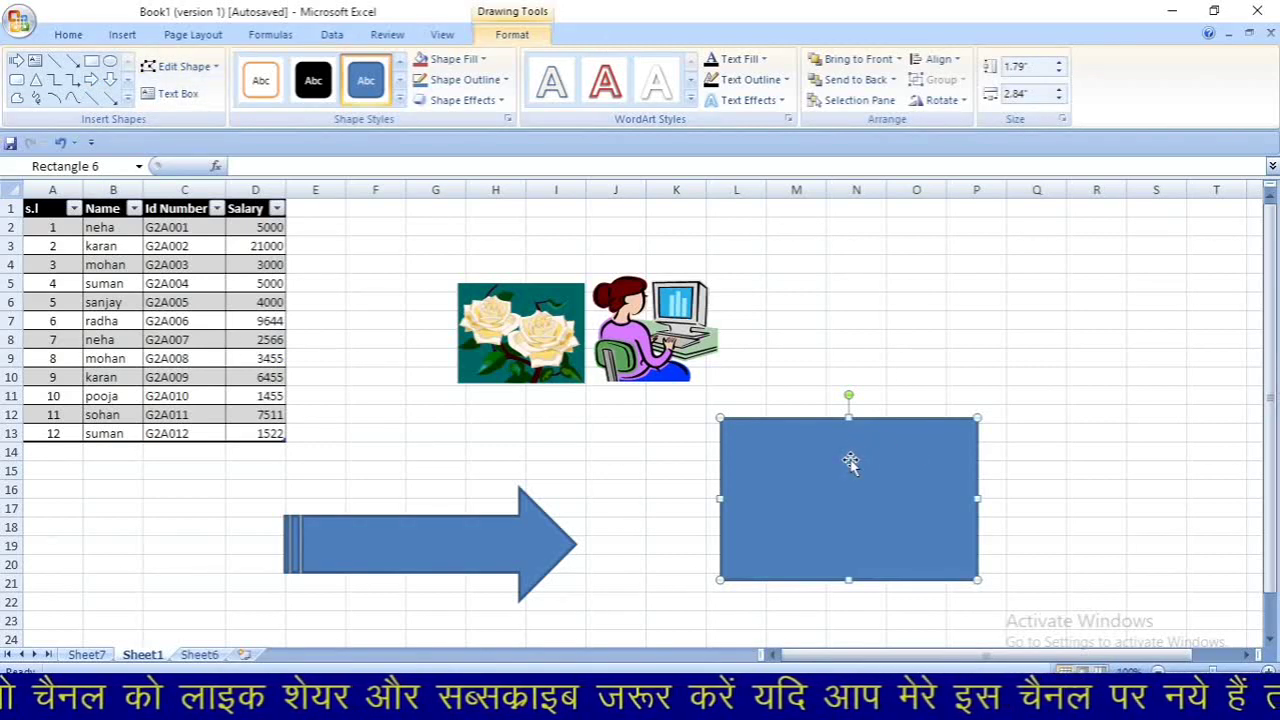
Convert the rectangle to a freeform and move it about two rows down
{"action": "left_click", "coordinate": [184, 70]}
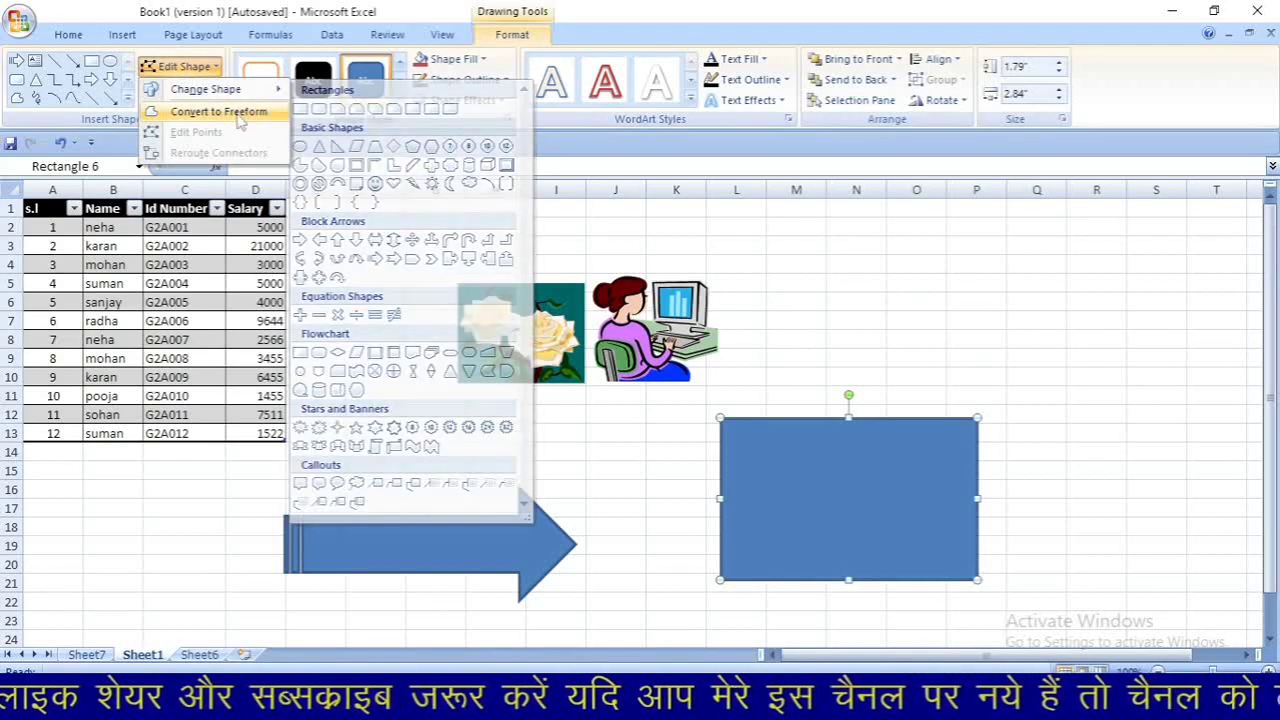
{"action": "left_click", "coordinate": [235, 113]}
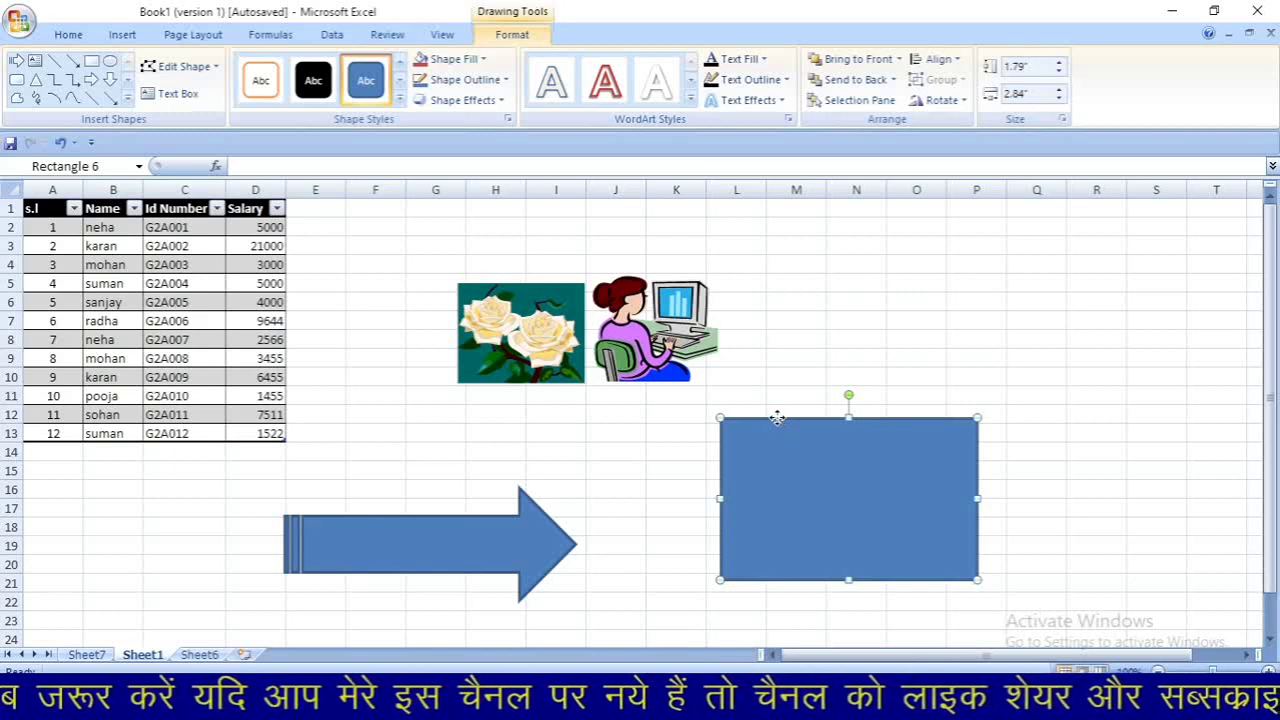
{"action": "left_click_drag", "start_coordinate": [778, 418], "coordinate": [789, 457]}
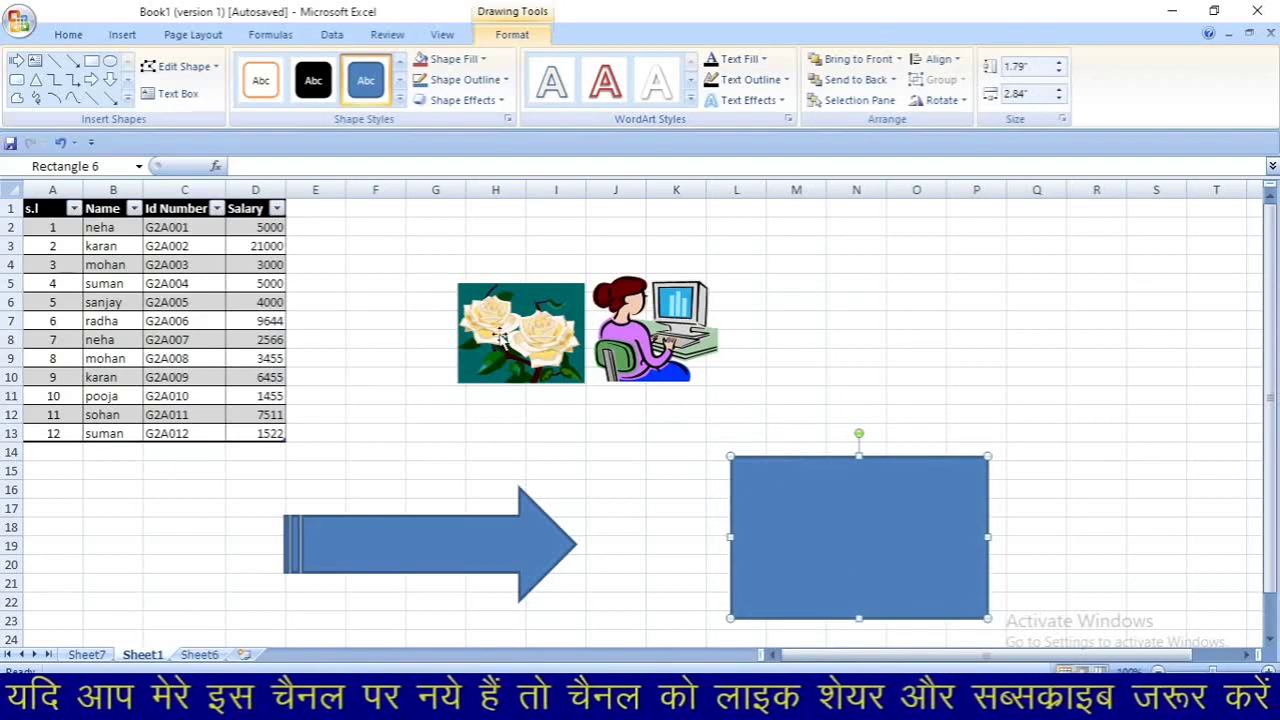
Edit the freeform's points, pulling its top-left corner up to column M, row 6, for a shape height of about 3.51 inches
{"action": "left_click", "coordinate": [184, 67]}
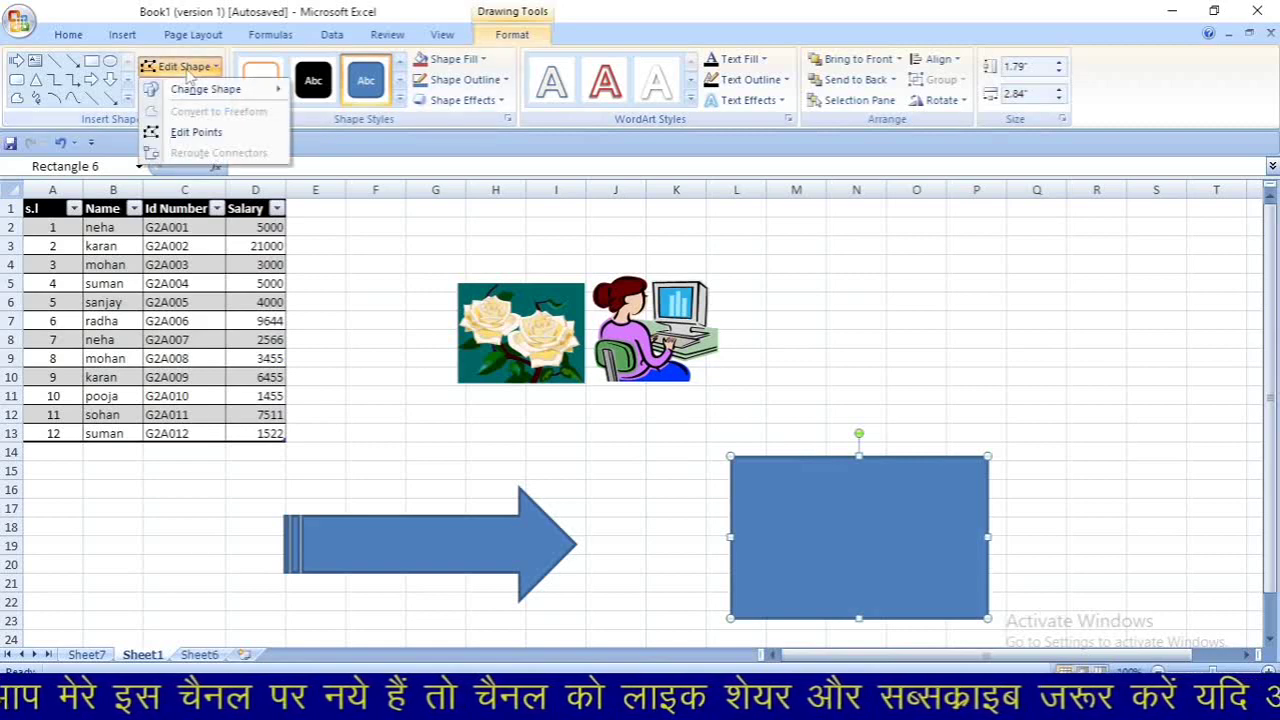
{"action": "left_click", "coordinate": [198, 133]}
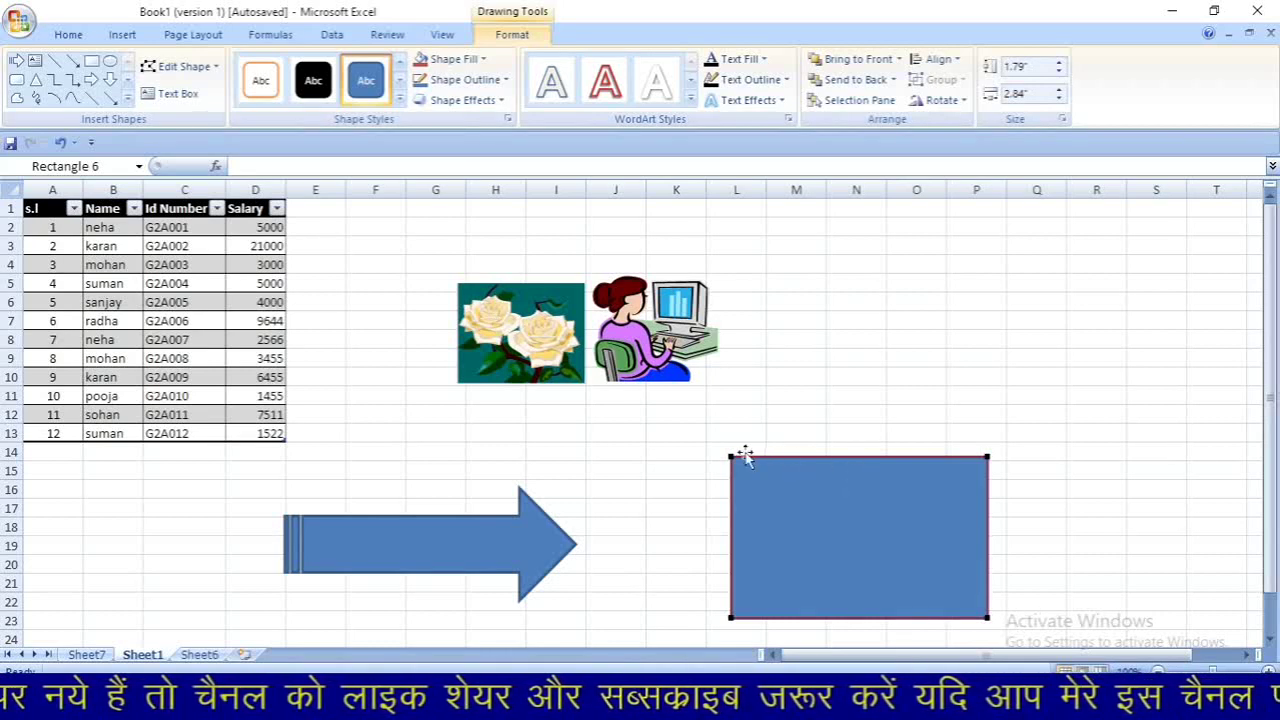
{"action": "left_click_drag", "start_coordinate": [730, 457], "coordinate": [808, 302]}
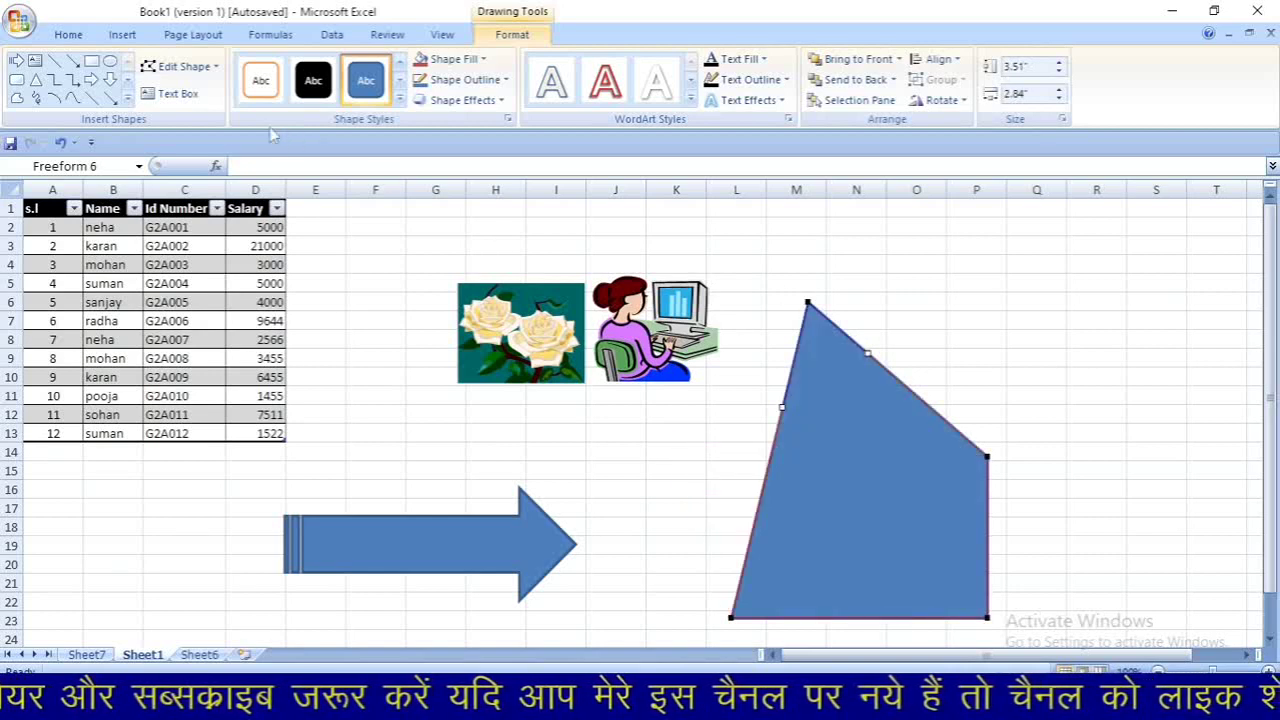
{"action": "left_click", "coordinate": [180, 66]}
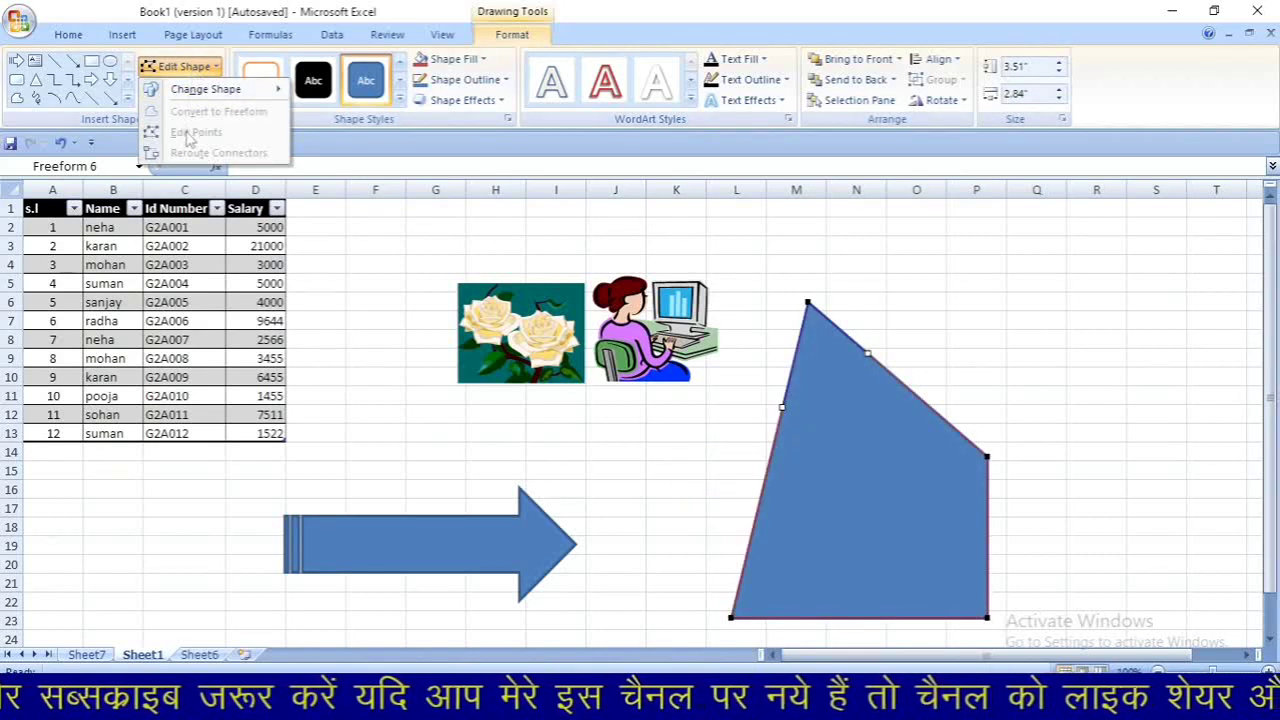
{"action": "key", "text": "Escape"}
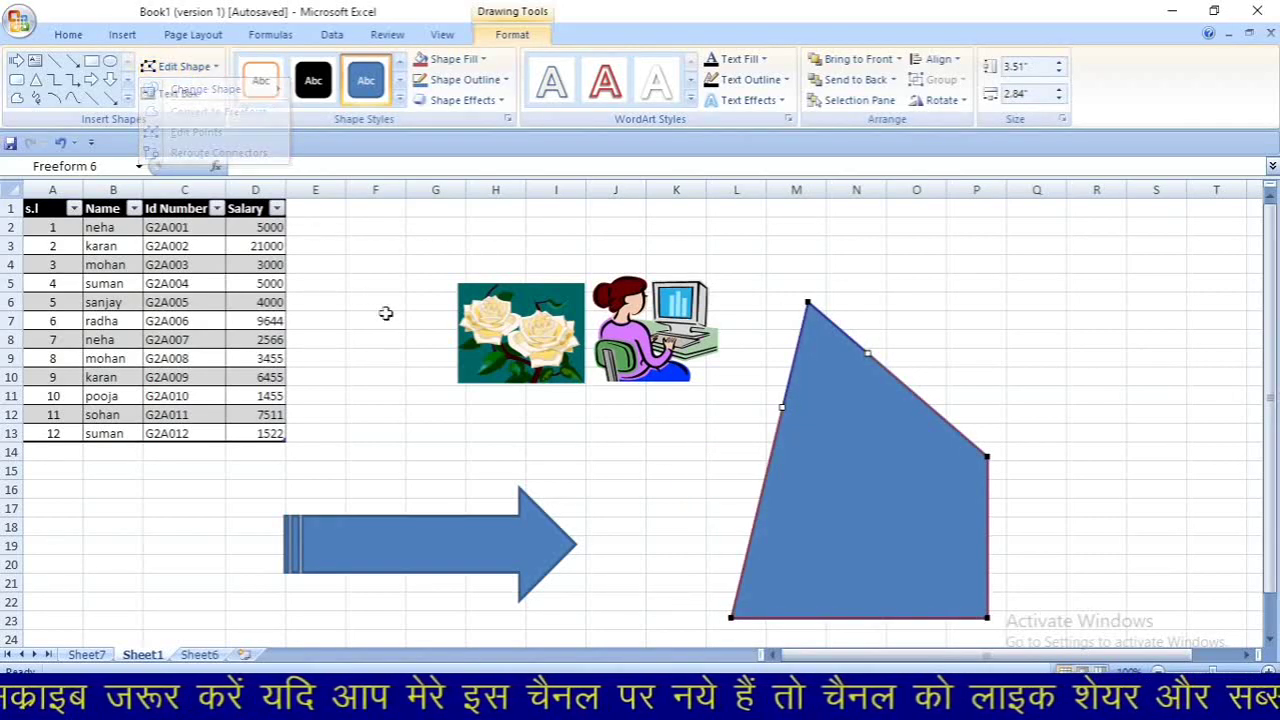
Undo the point edits on the freeform
{"action": "key", "text": "ctrl+z"}
{"action": "key", "text": "ctrl+z"}
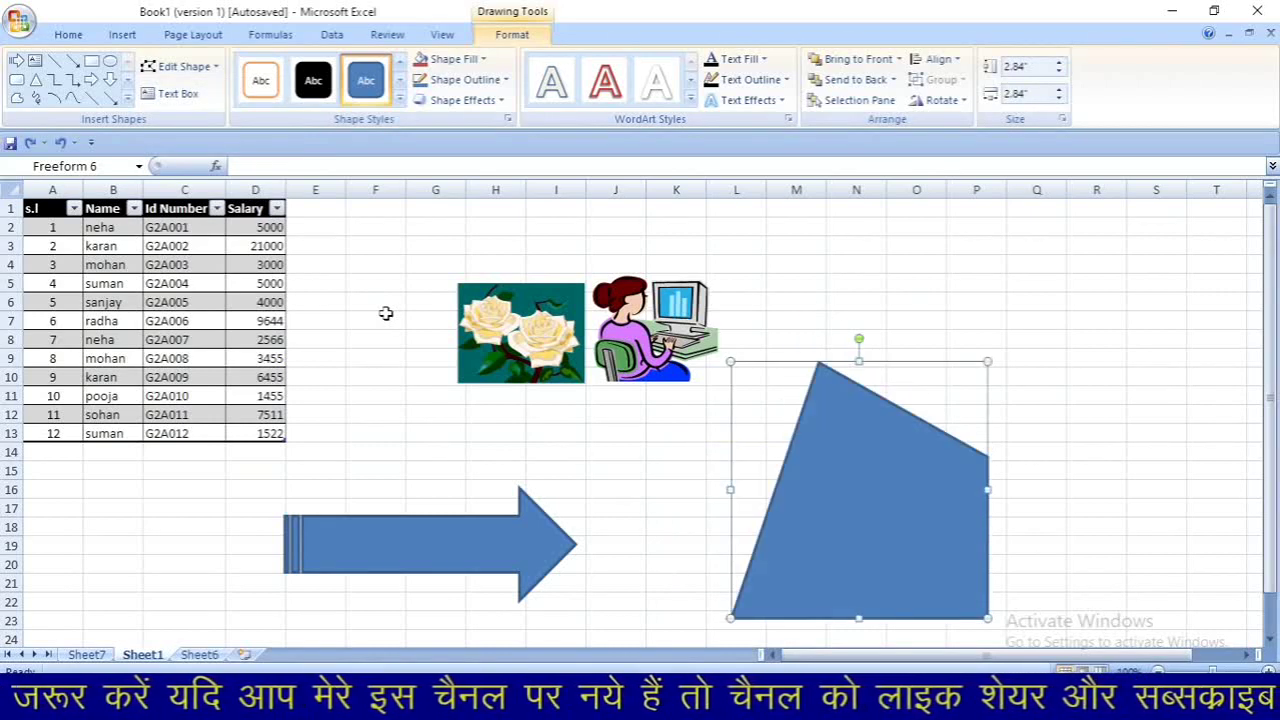
{"action": "key", "text": "ctrl+z"}
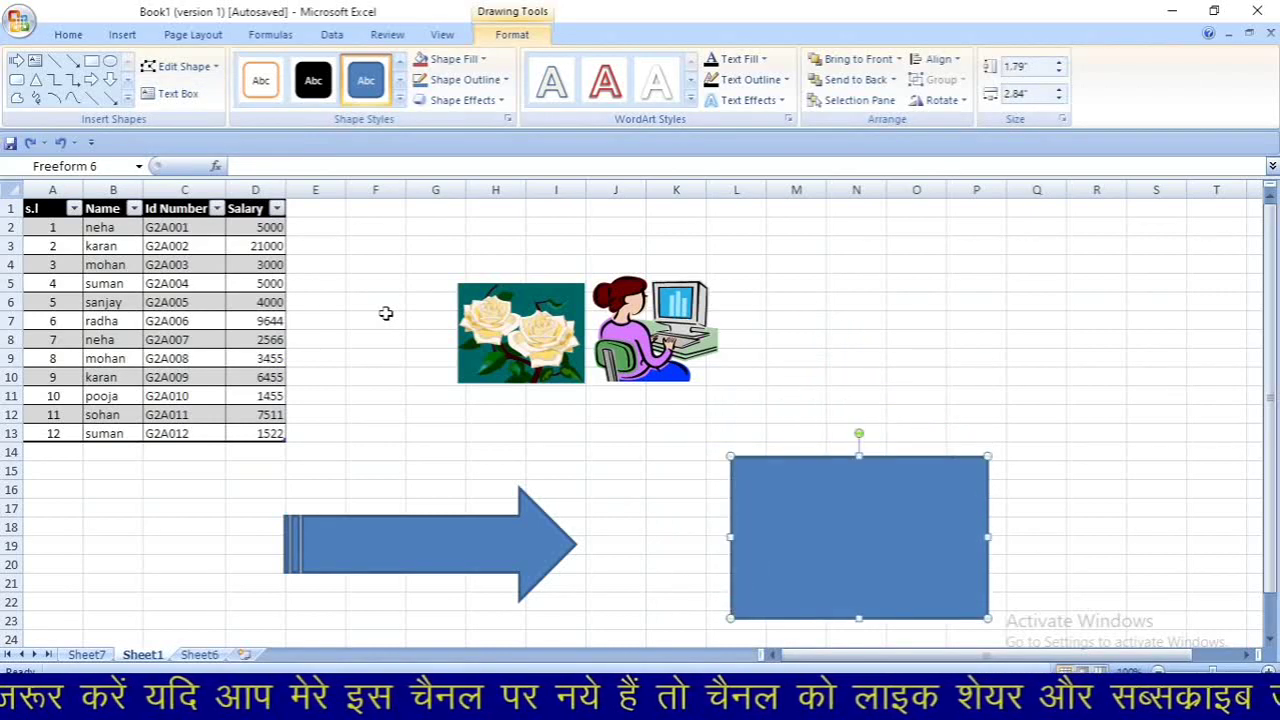
Add the text "su8w8wbruw3jjeu" inside the rectangular freeform
{"action": "left_click", "coordinate": [182, 96]}
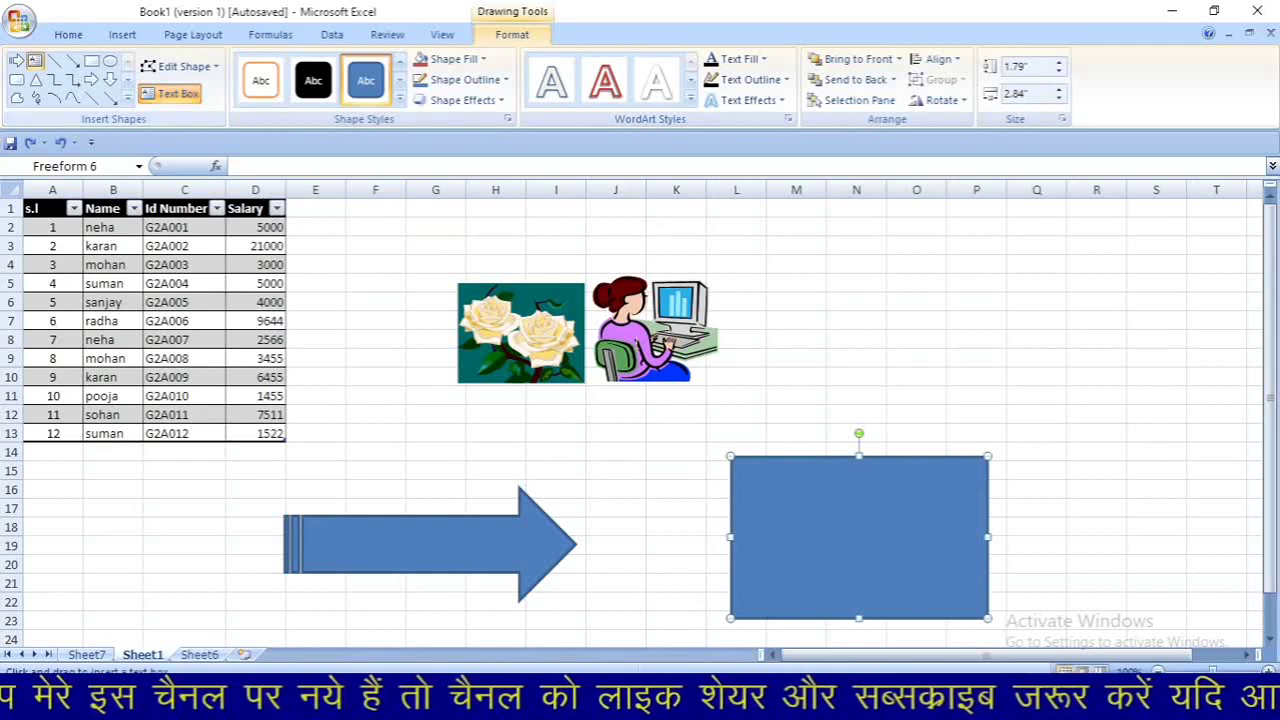
{"action": "left_click", "coordinate": [815, 500]}
{"action": "type", "text": "su8w8wbruw3jjeu"}
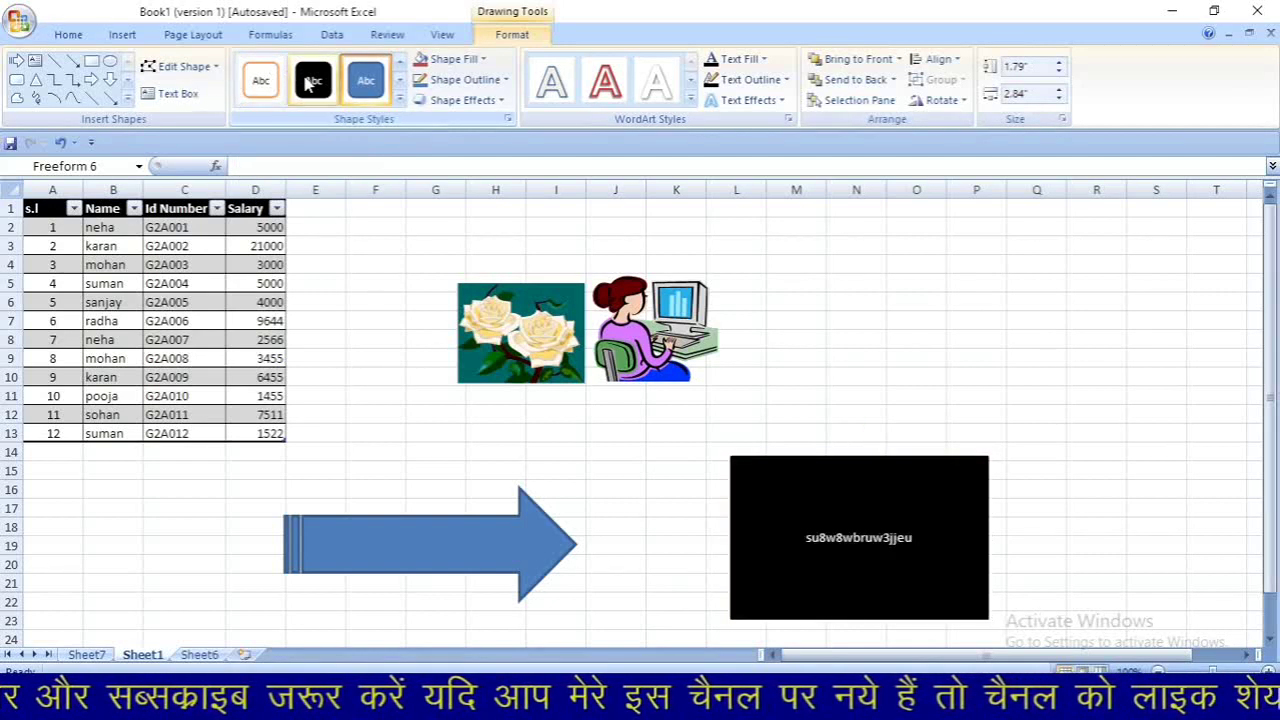
Apply the orange preset shape style from the fifth row of the style gallery to the rectangular freeform
{"action": "left_click", "coordinate": [399, 98]}
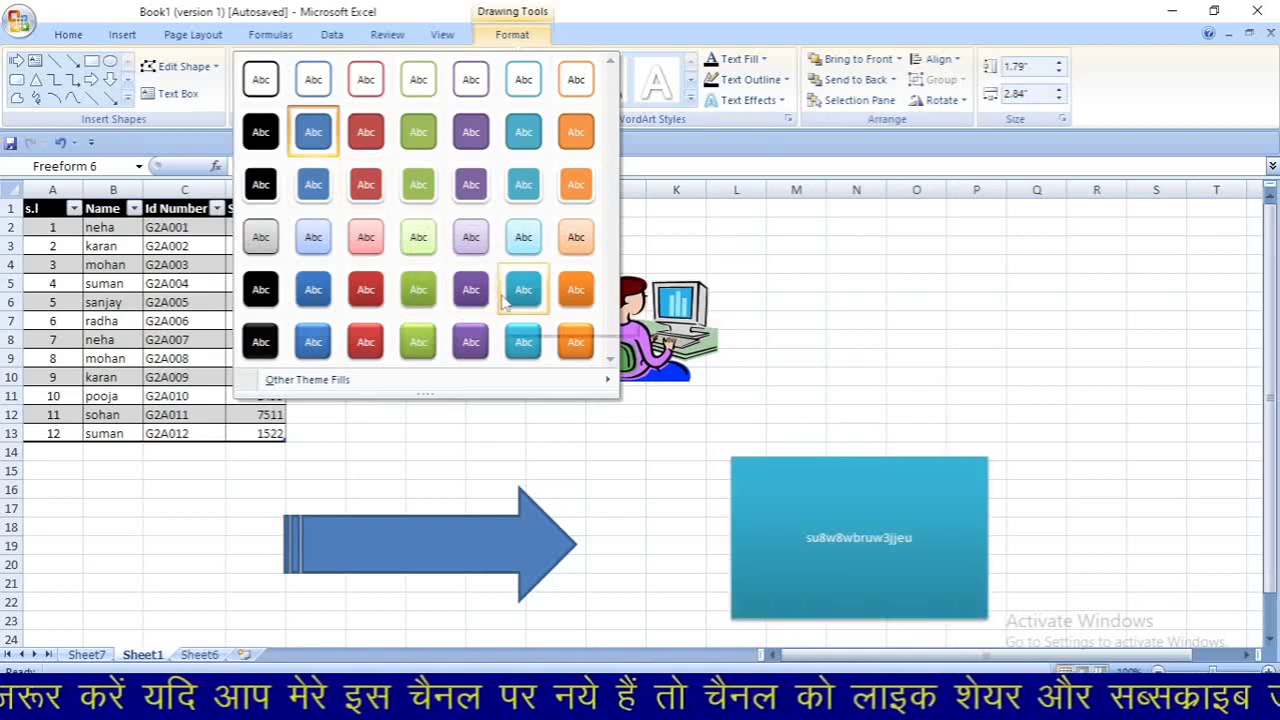
{"action": "left_click", "coordinate": [578, 290]}
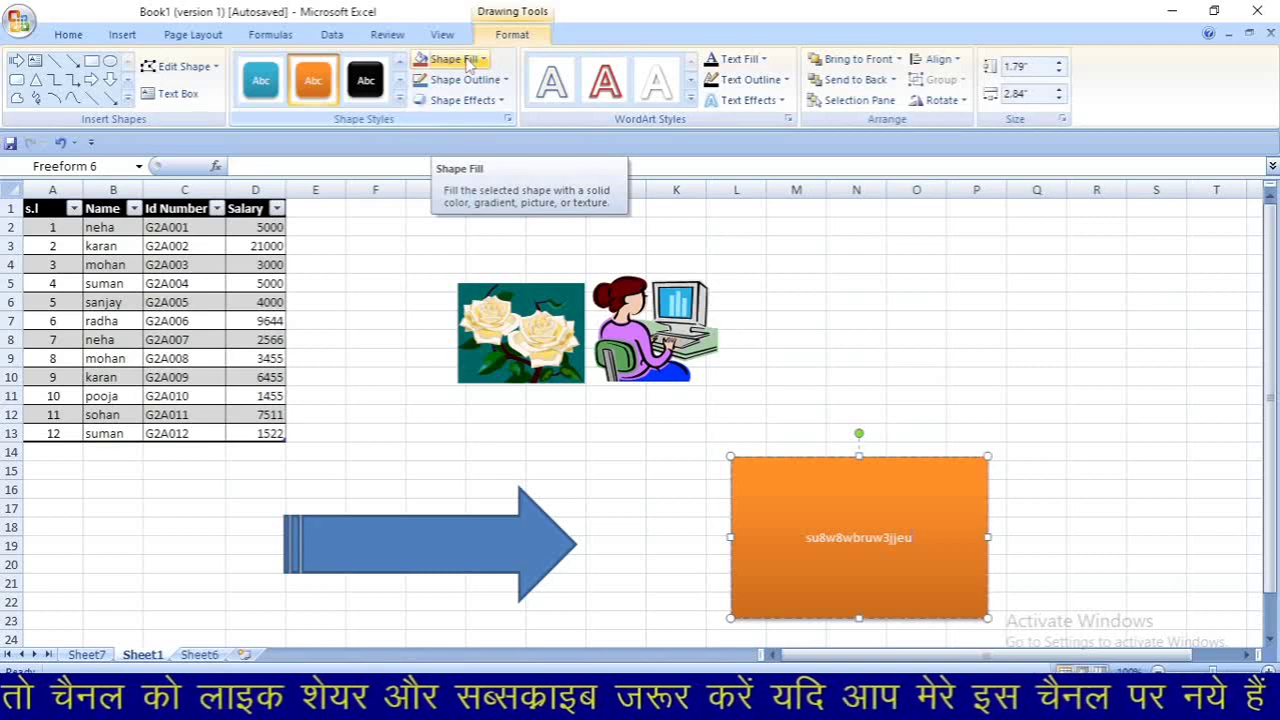
Fill the rectangular freeform with a custom olive colour, RGB 181, 179, 75
{"action": "left_click", "coordinate": [469, 62]}
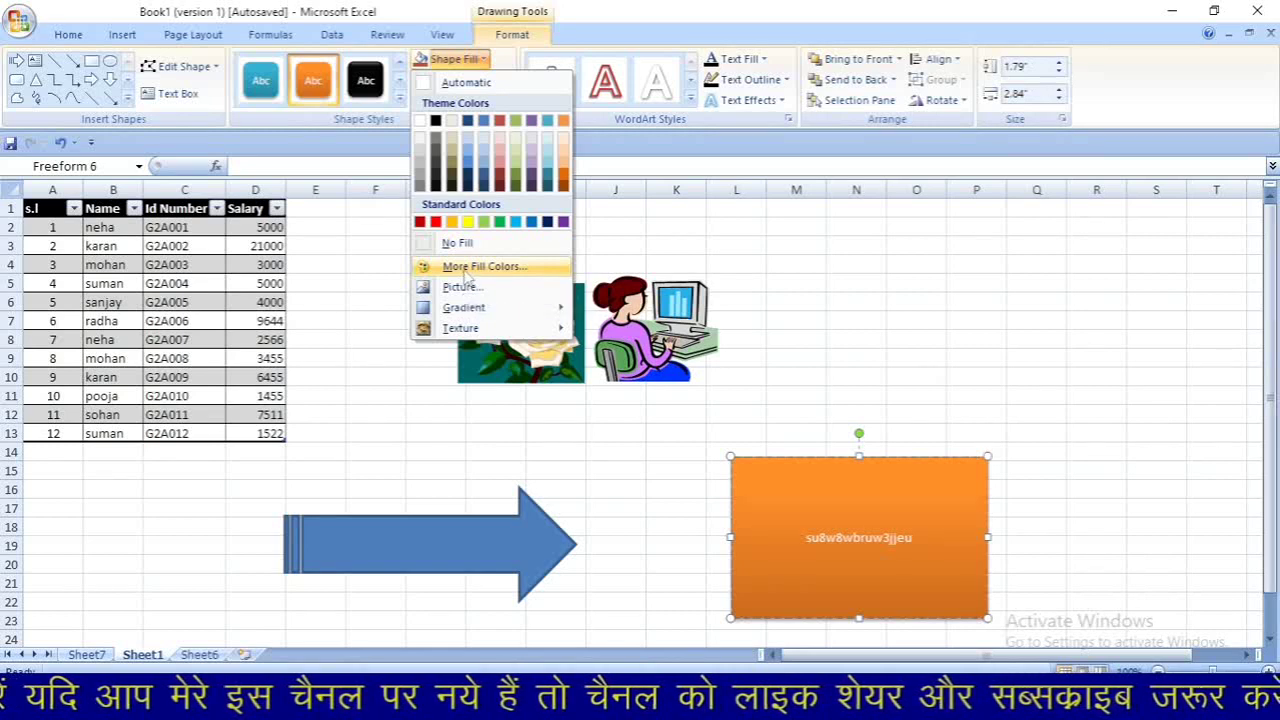
{"action": "left_click", "coordinate": [466, 272]}
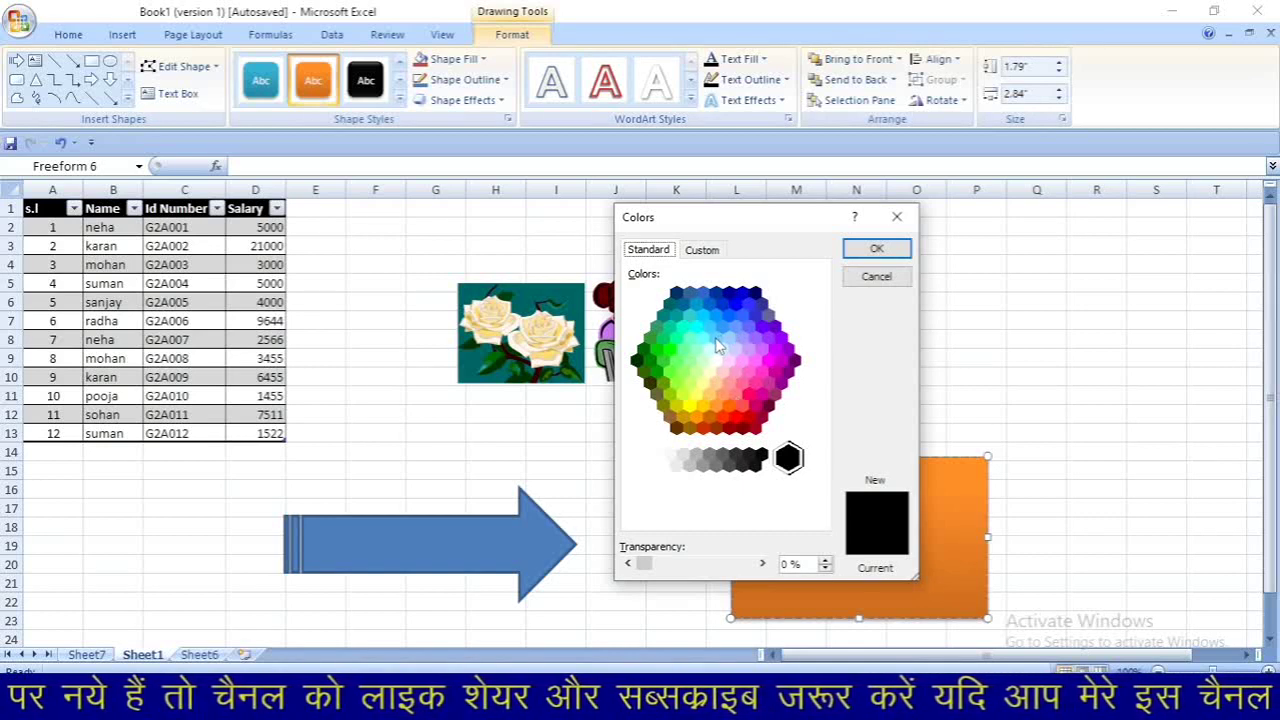
{"action": "left_click", "coordinate": [704, 251]}
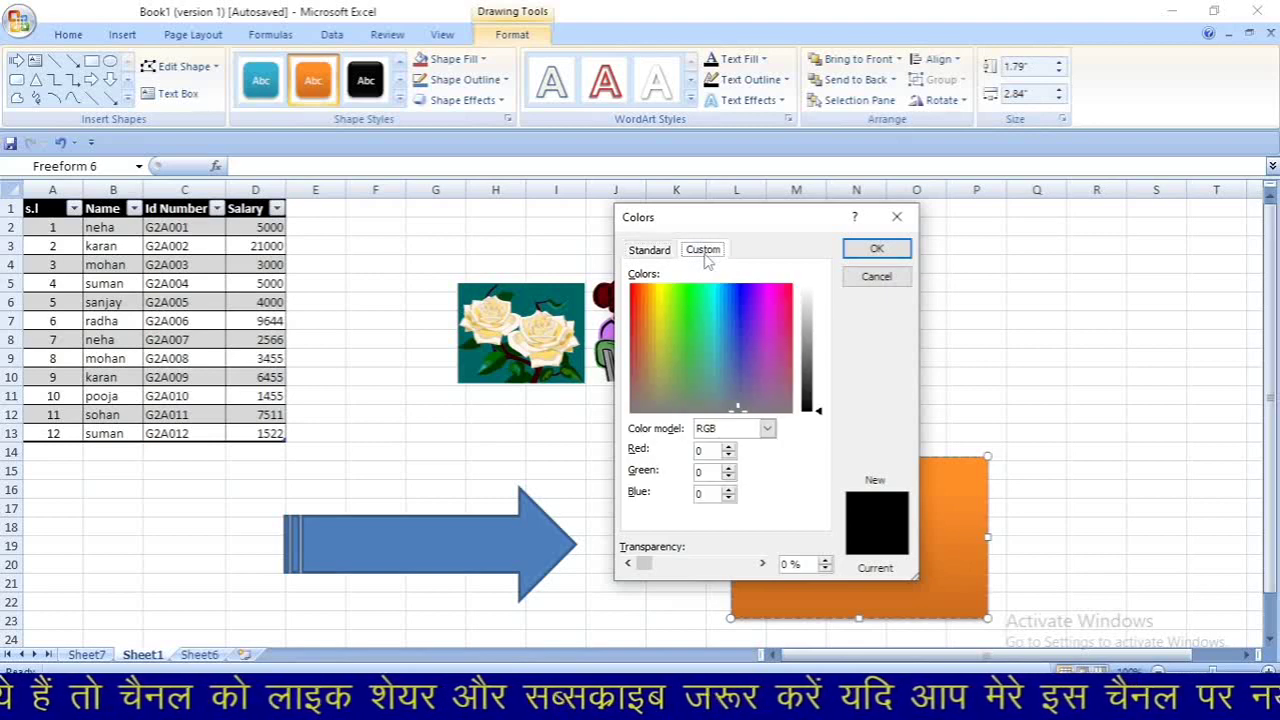
{"action": "left_click_drag", "start_coordinate": [646, 333], "coordinate": [656, 359]}
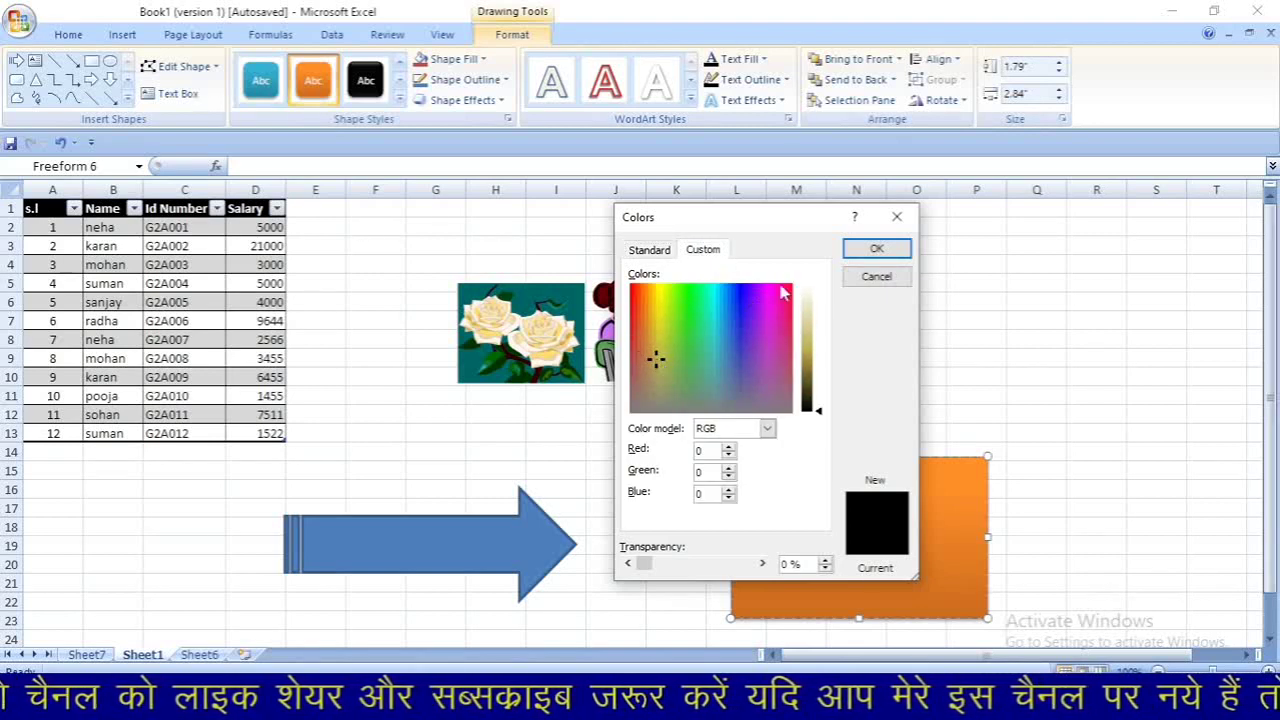
{"action": "left_click_drag", "start_coordinate": [821, 416], "coordinate": [822, 356]}
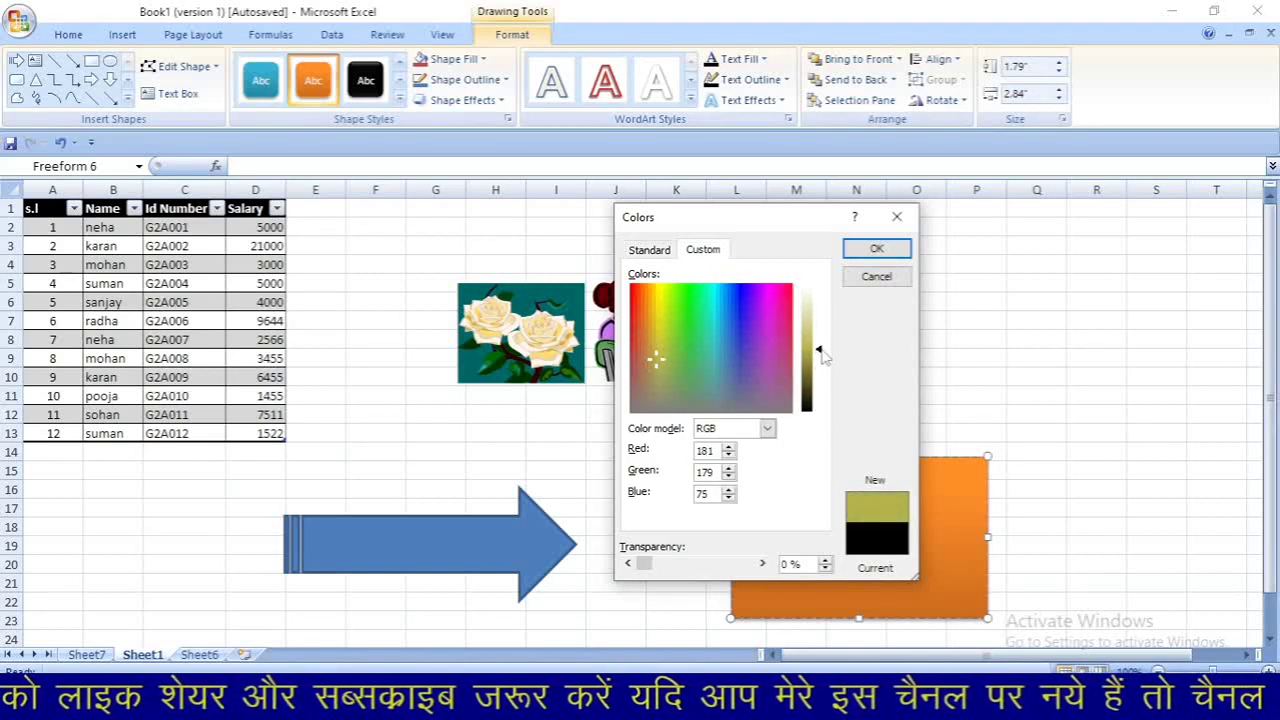
{"action": "left_click", "coordinate": [873, 248]}
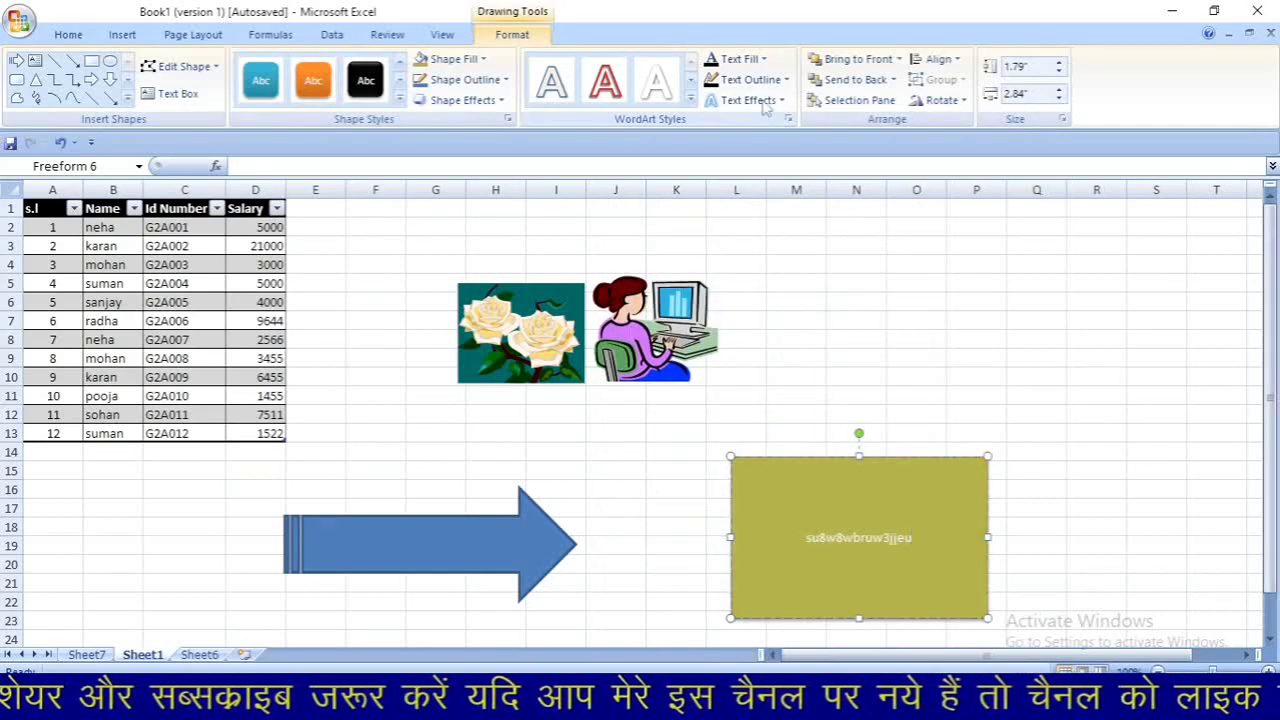
Change the rectangular freeform's fill to a gradient of the Radial type
{"action": "left_click", "coordinate": [455, 59]}
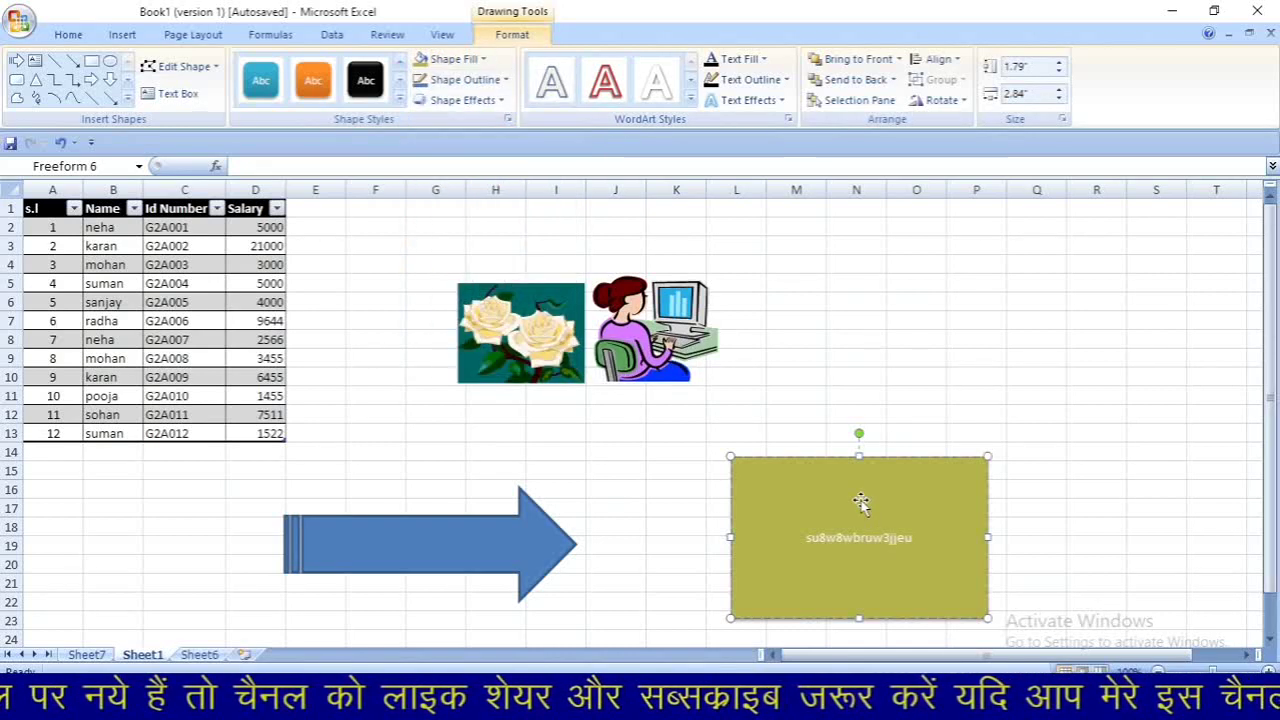
{"action": "left_click", "coordinate": [453, 60]}
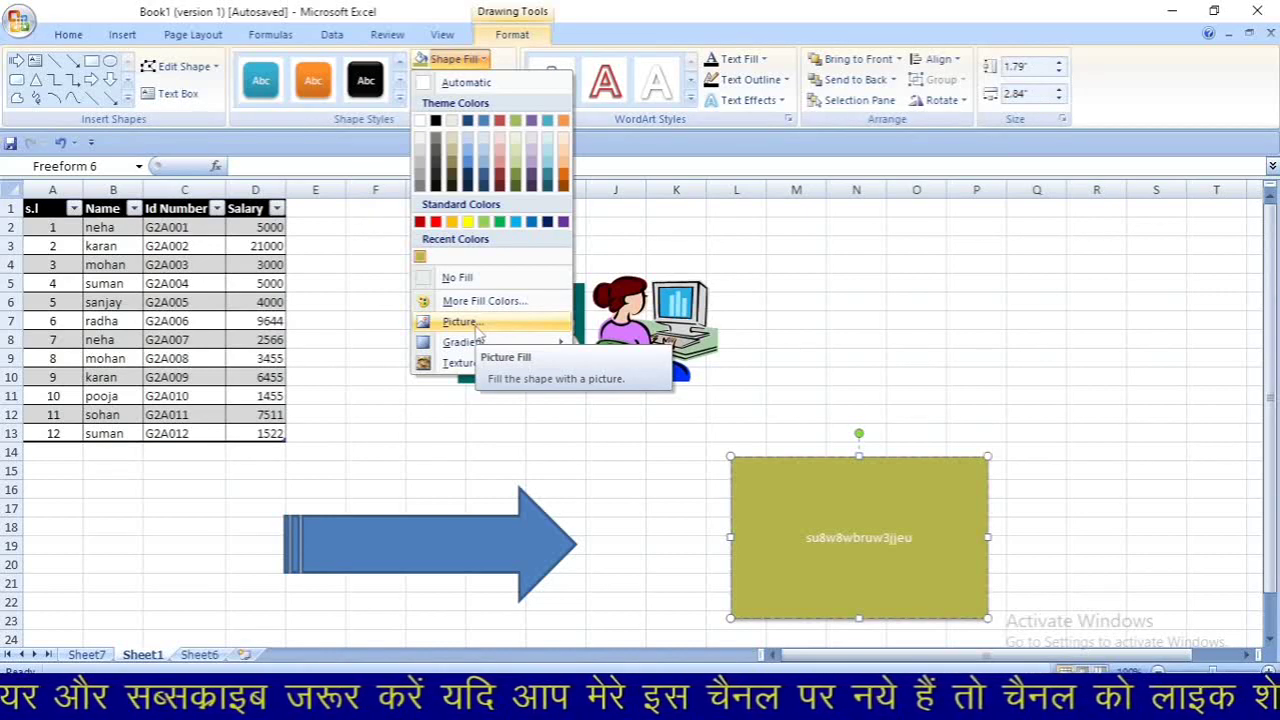
{"action": "mouse_move", "coordinate": [478, 343]}
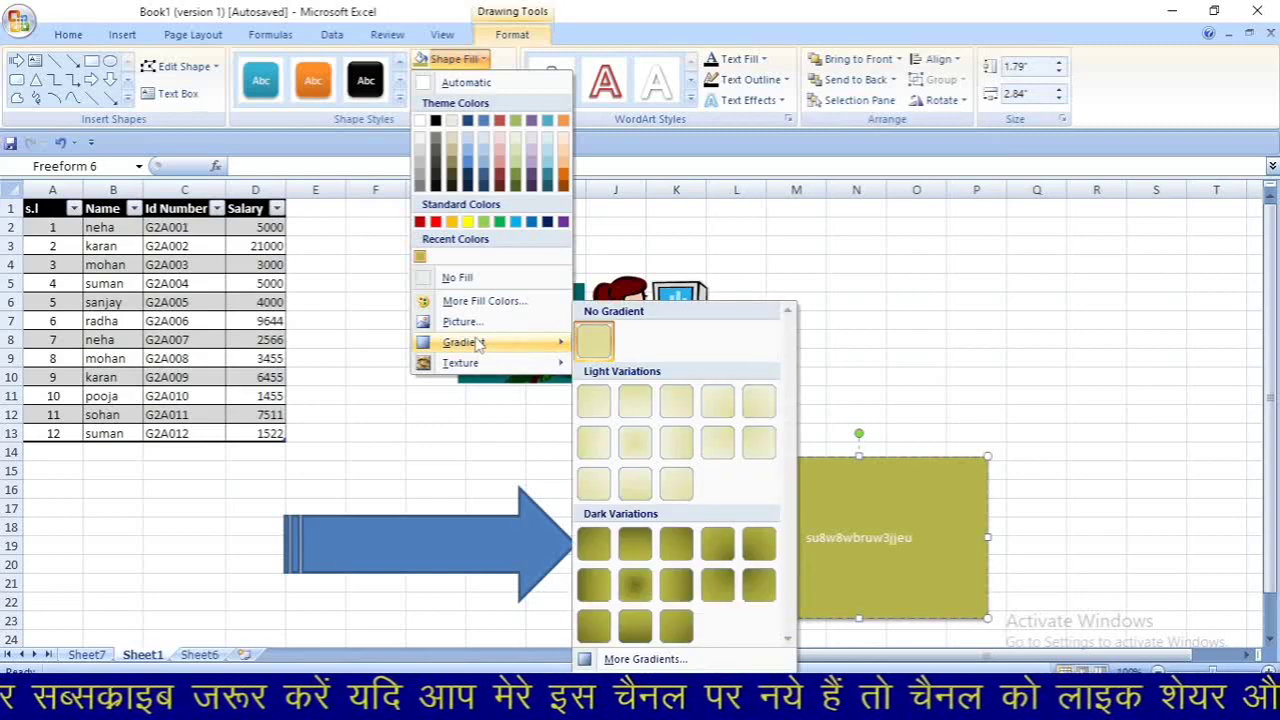
{"action": "left_click", "coordinate": [650, 660]}
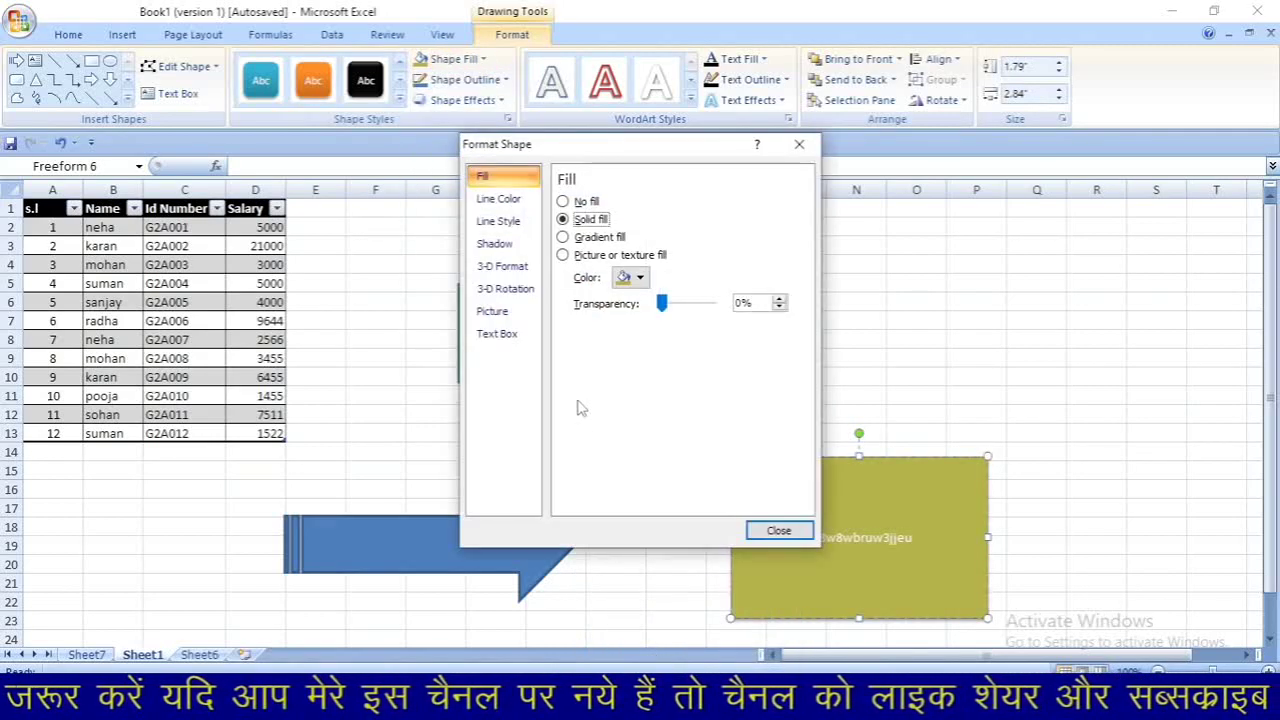
{"action": "left_click", "coordinate": [563, 237]}
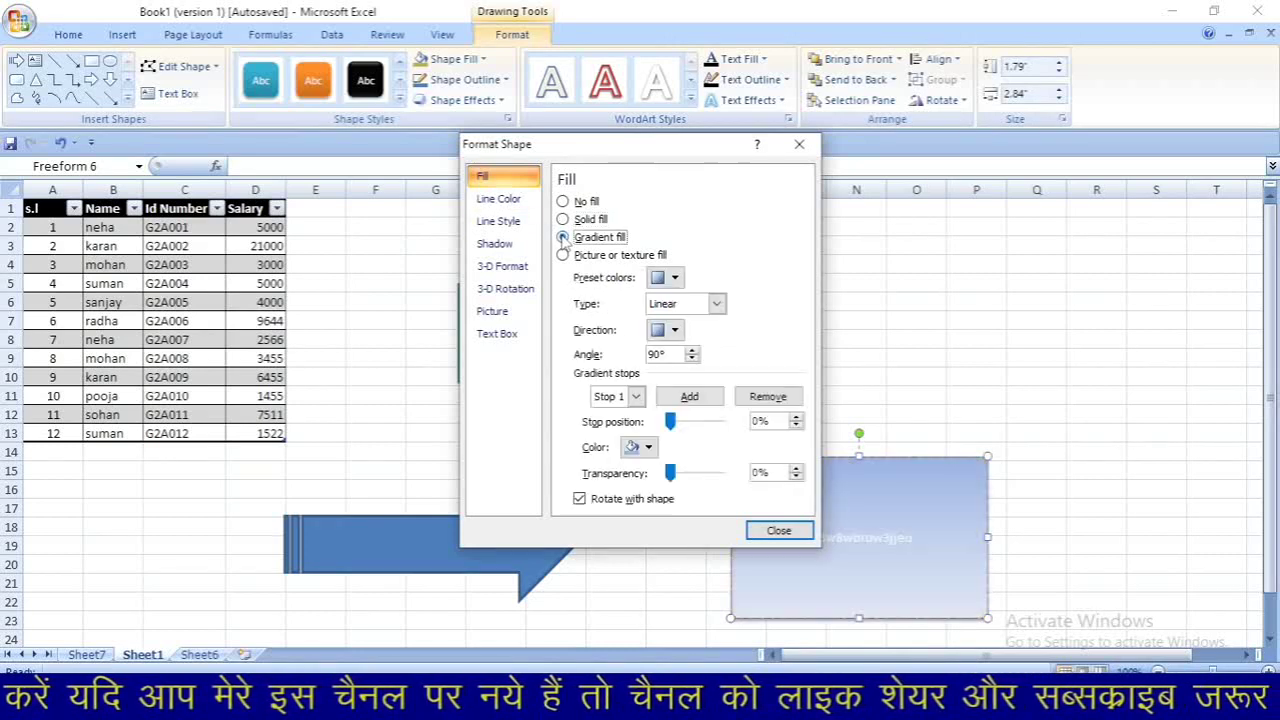
{"action": "left_click", "coordinate": [717, 304]}
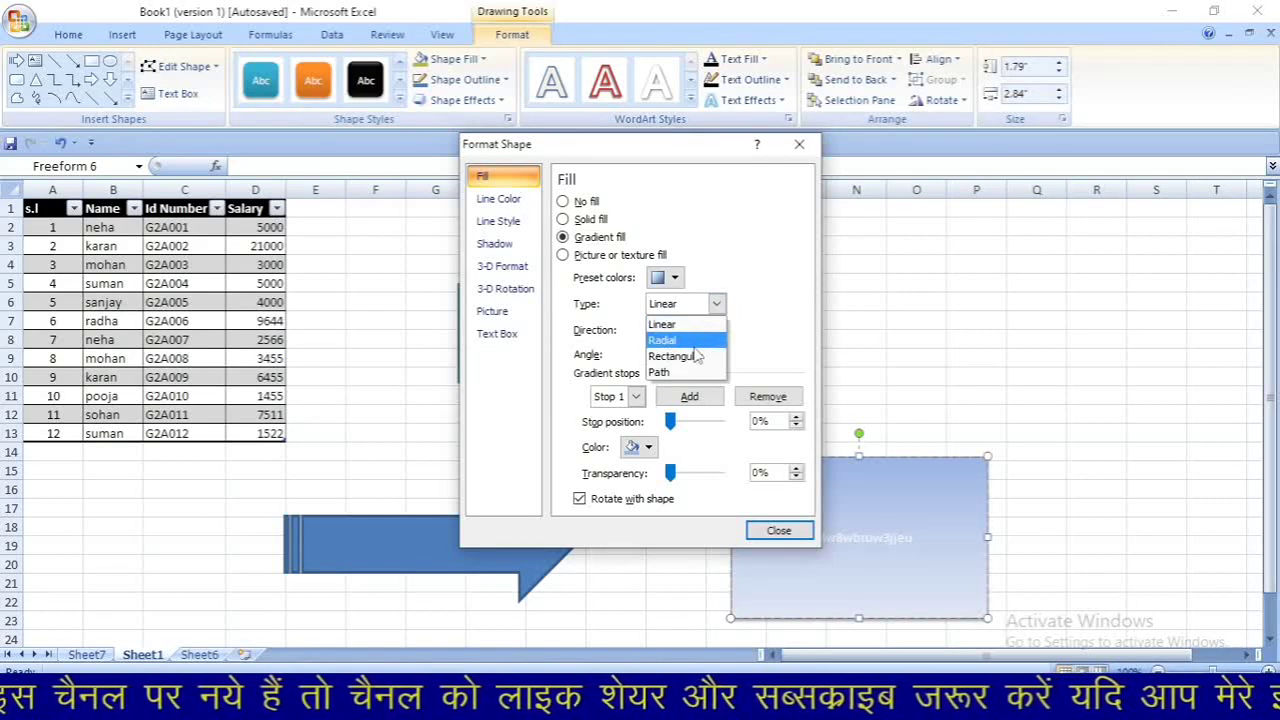
{"action": "left_click", "coordinate": [696, 350]}
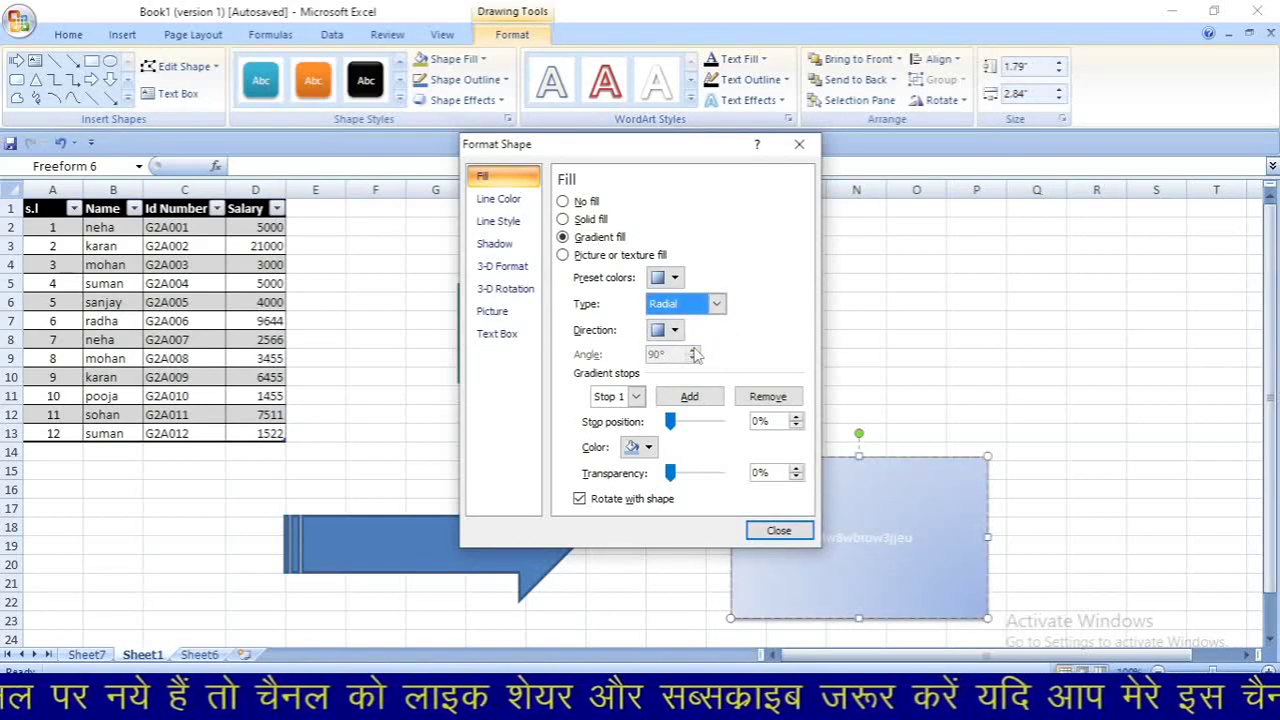
Add a gradient stop and set the colour of Stop 1 to standard red
{"action": "left_click", "coordinate": [680, 398]}
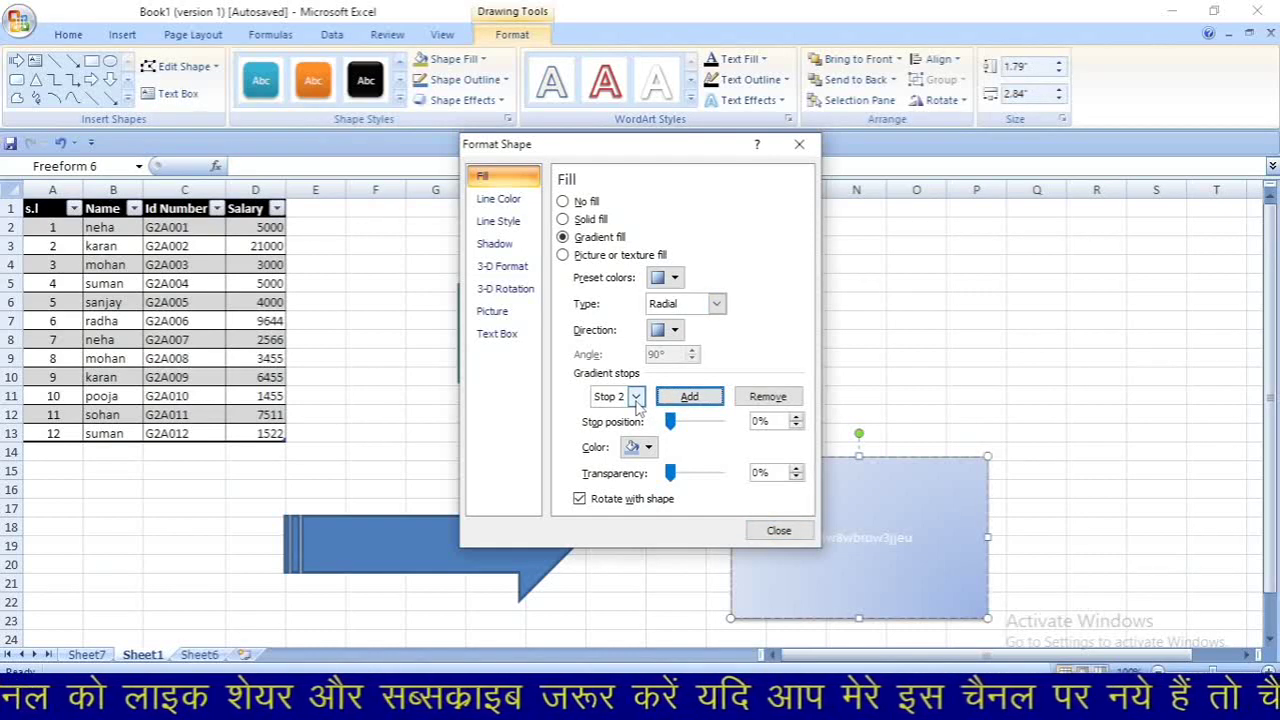
{"action": "left_click", "coordinate": [636, 397]}
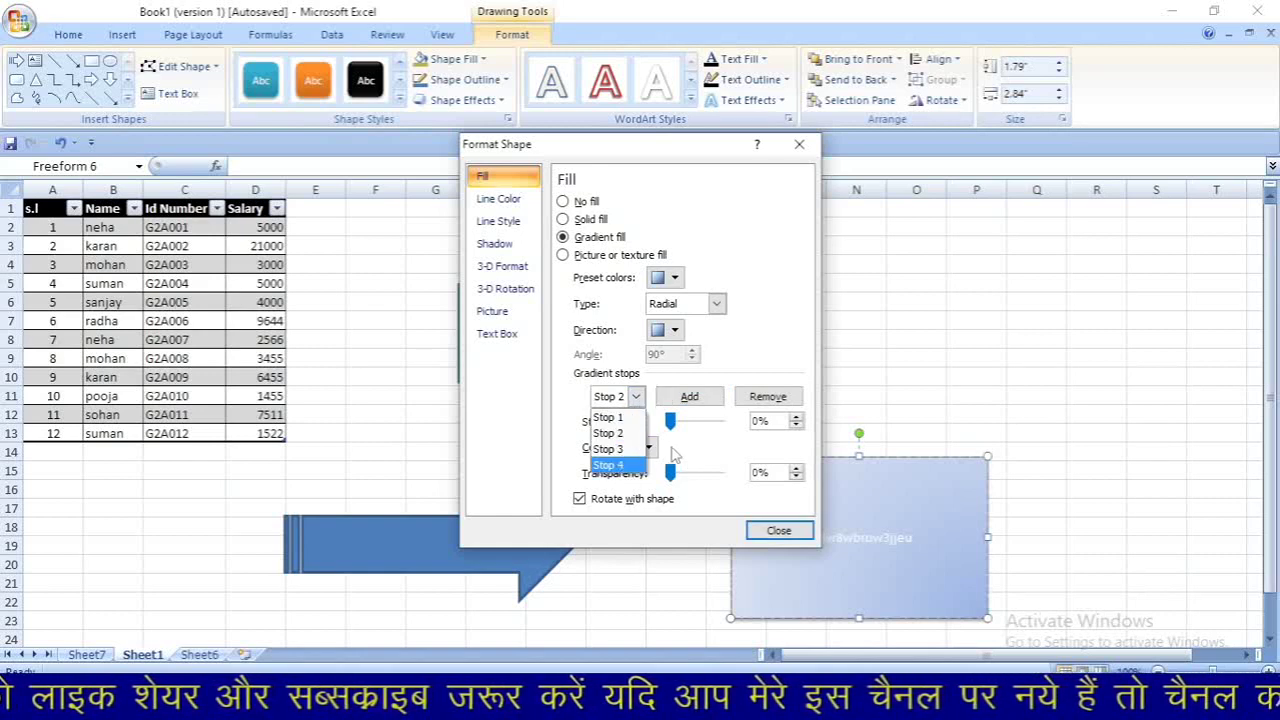
{"action": "left_click", "coordinate": [627, 420]}
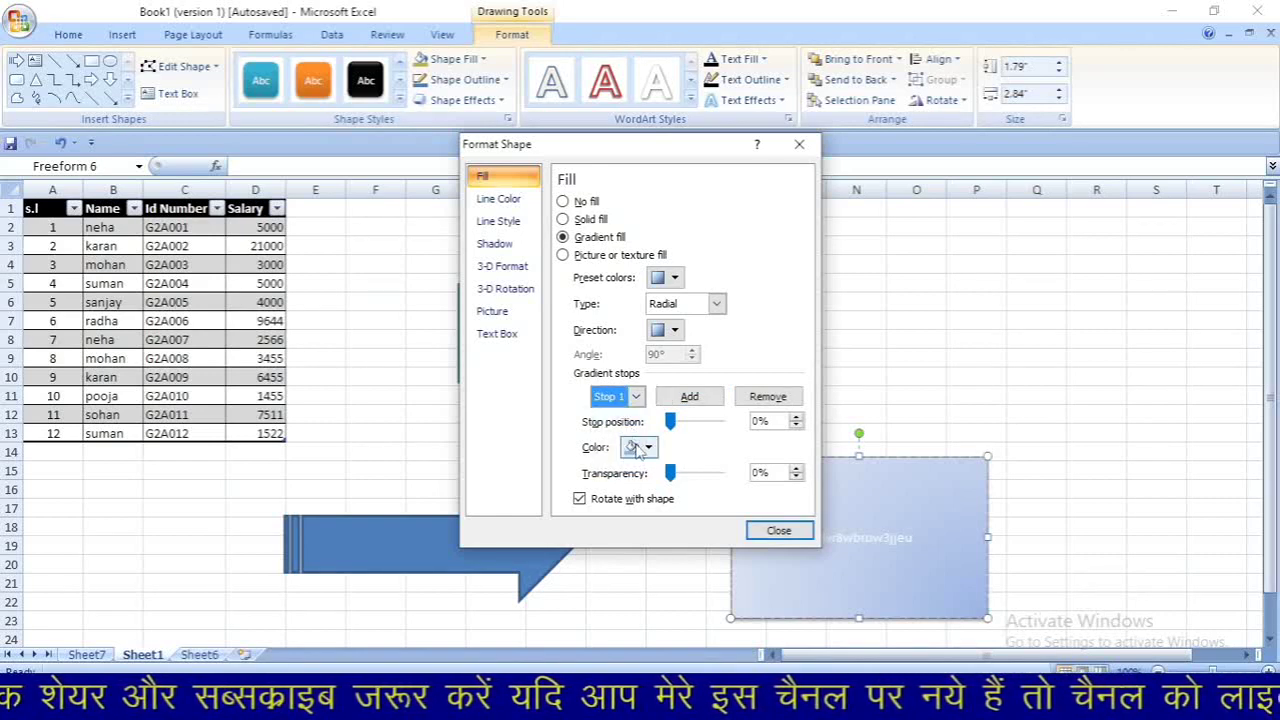
{"action": "left_click", "coordinate": [640, 448]}
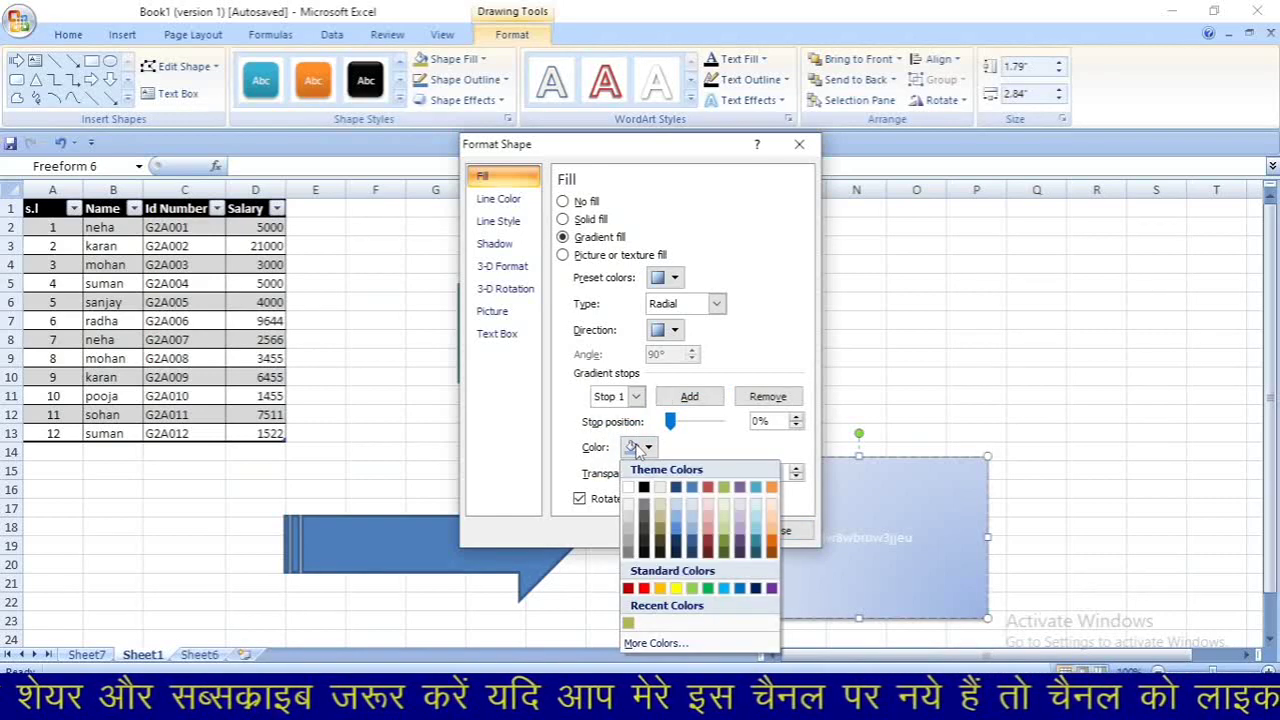
{"action": "left_click", "coordinate": [644, 588]}
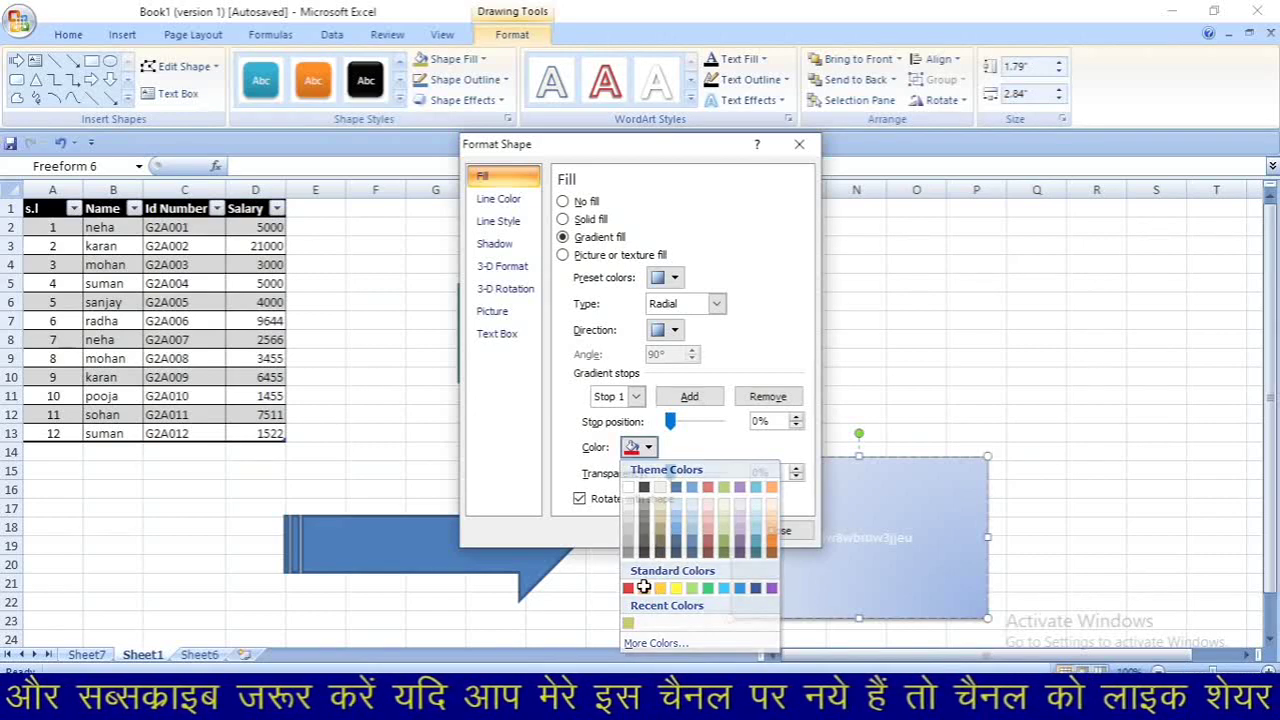
Add another gradient stop and set the colour of Stop 2 to standard yellow
{"action": "left_click", "coordinate": [686, 398]}
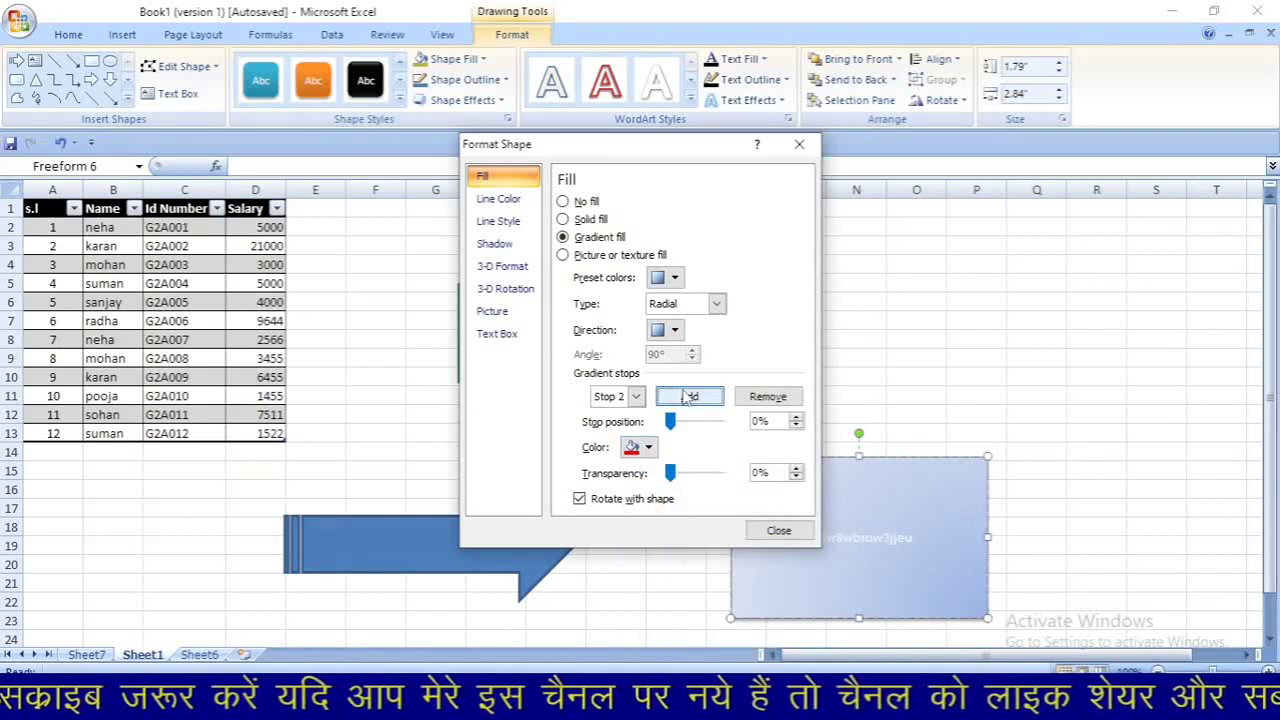
{"action": "left_click", "coordinate": [640, 449]}
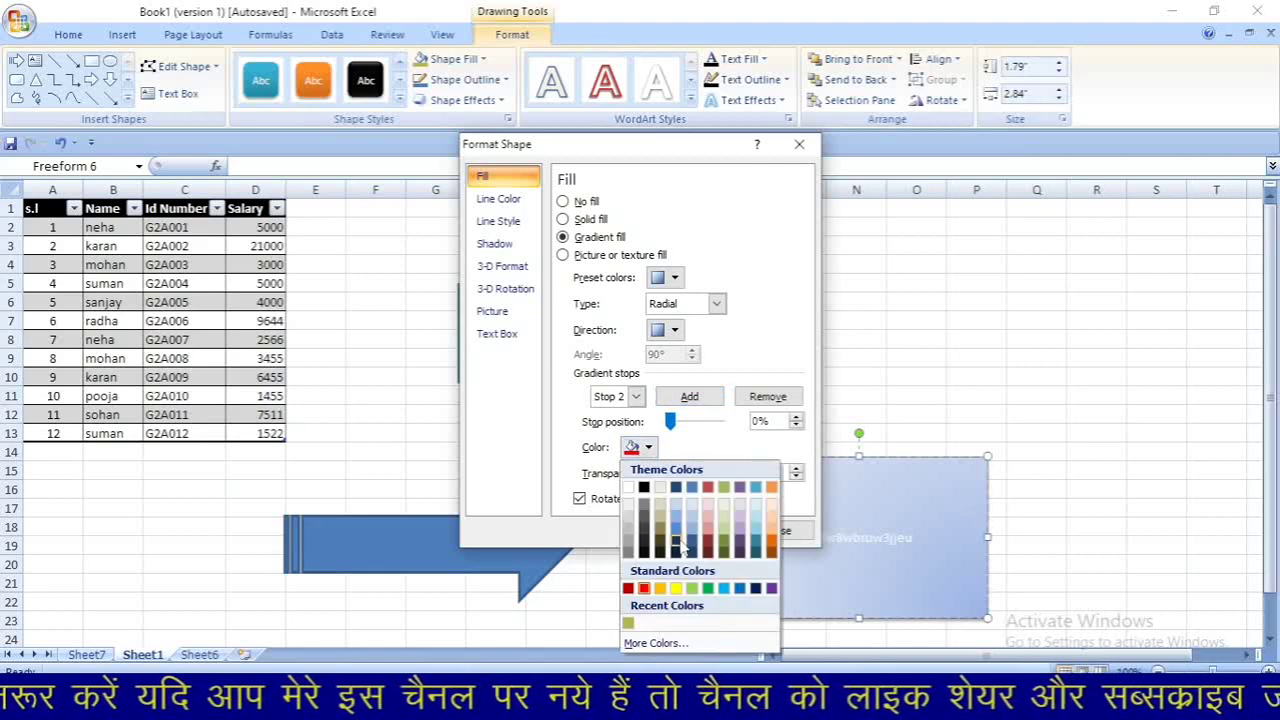
{"action": "left_click", "coordinate": [676, 590]}
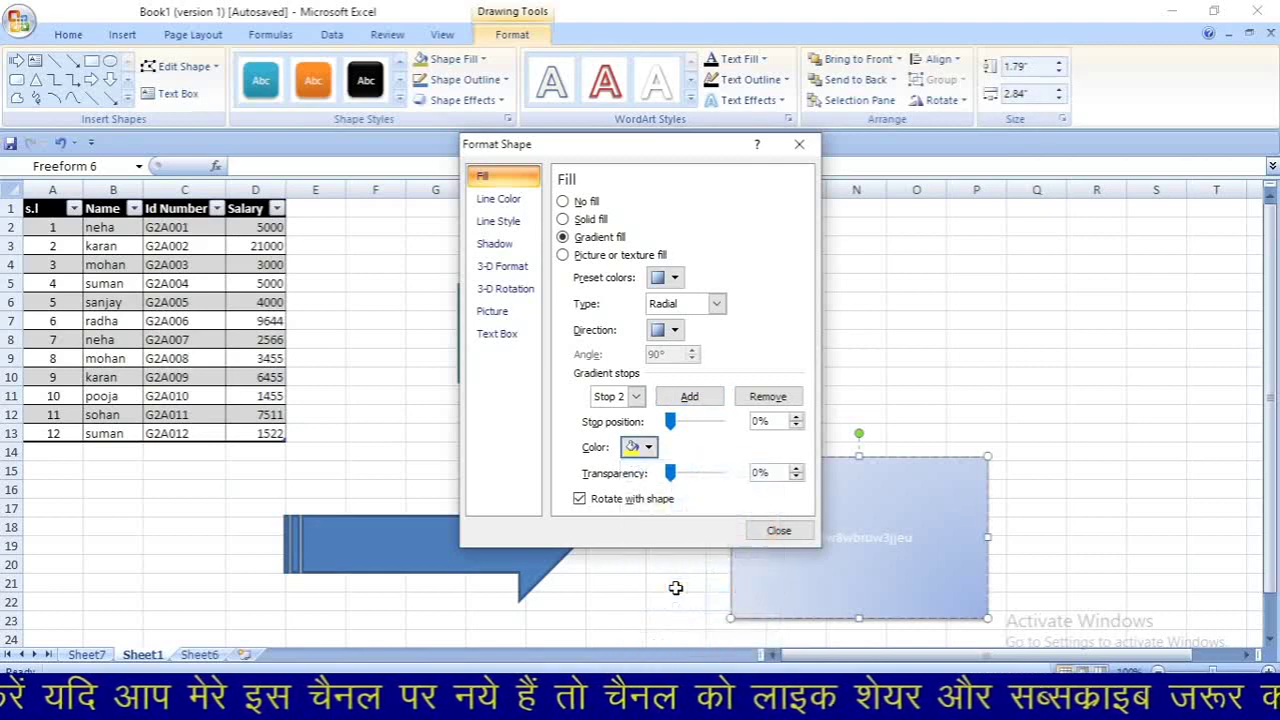
Set the colour of gradient Stop 3 to standard light green and close the shape formatting dialog
{"action": "left_click", "coordinate": [636, 397]}
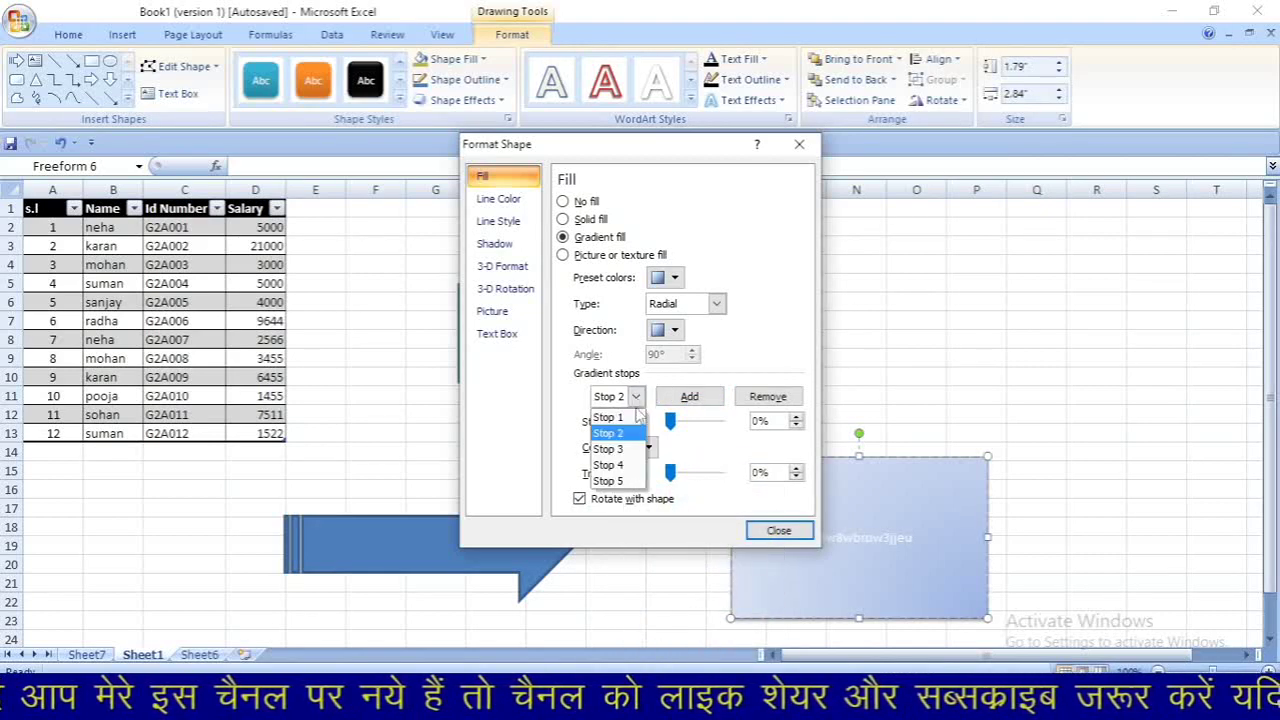
{"action": "left_click", "coordinate": [624, 452]}
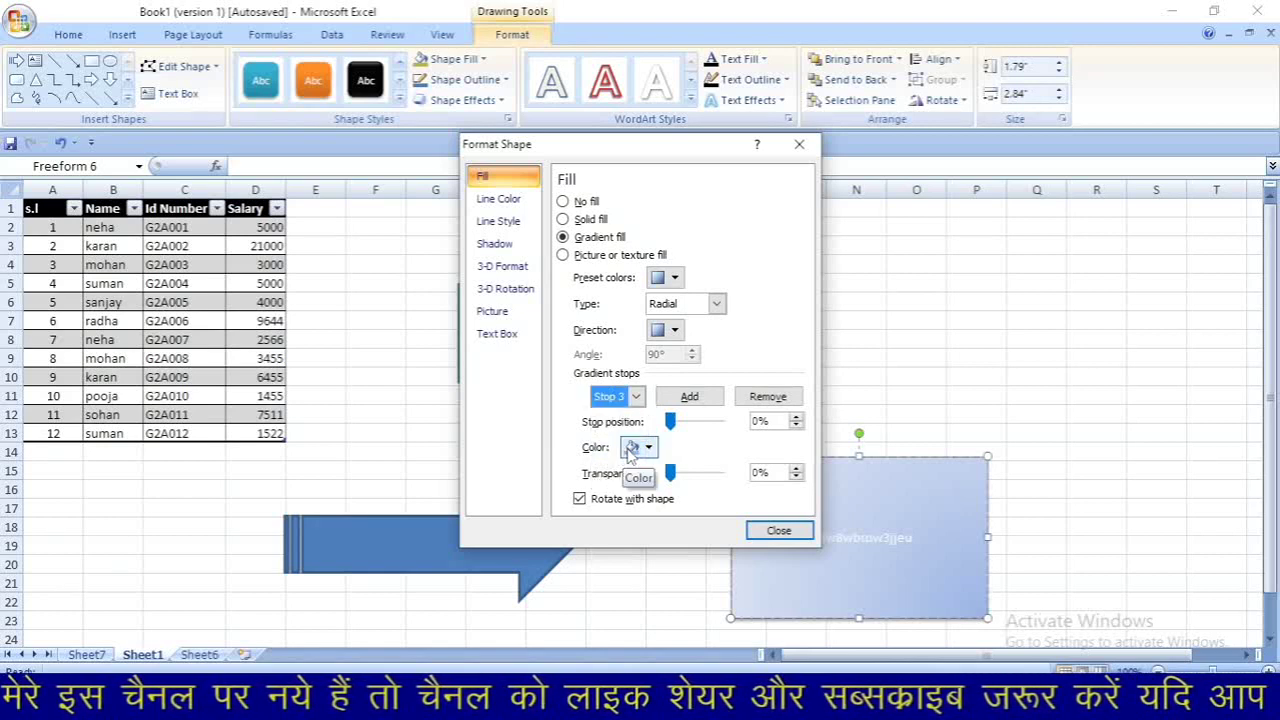
{"action": "left_click", "coordinate": [634, 448]}
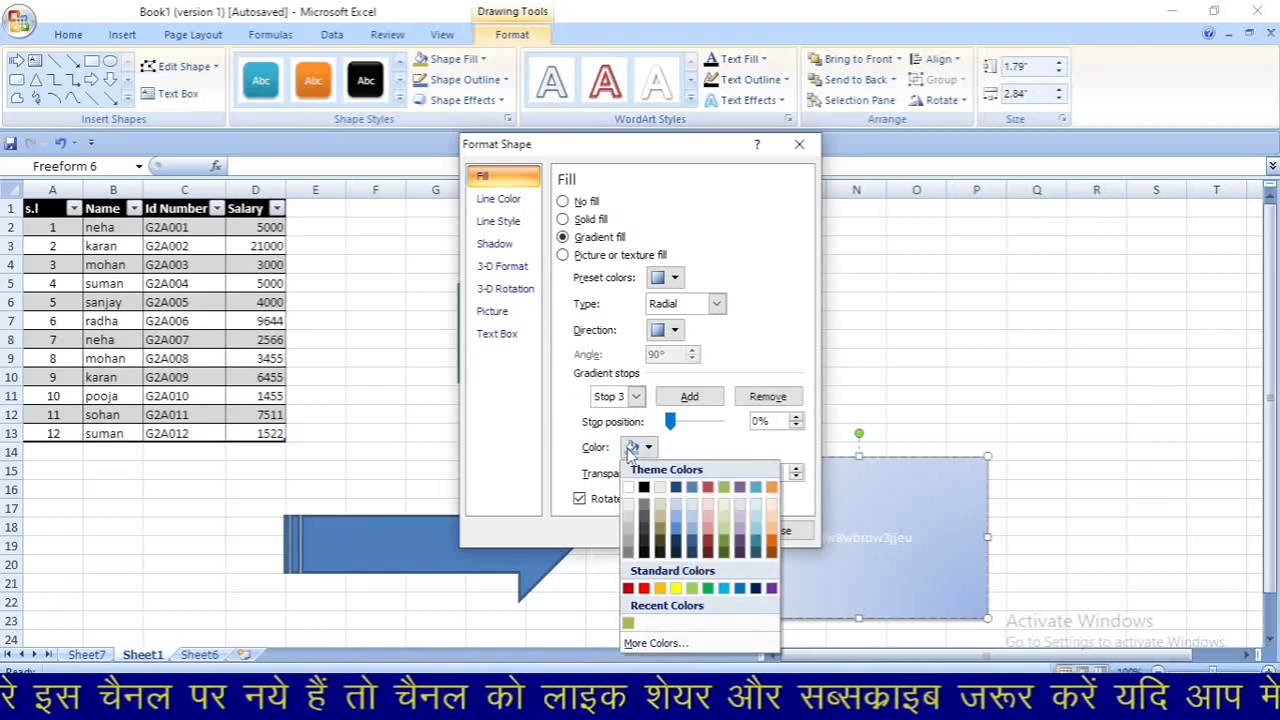
{"action": "left_click", "coordinate": [692, 588]}
{"action": "left_click", "coordinate": [760, 538]}
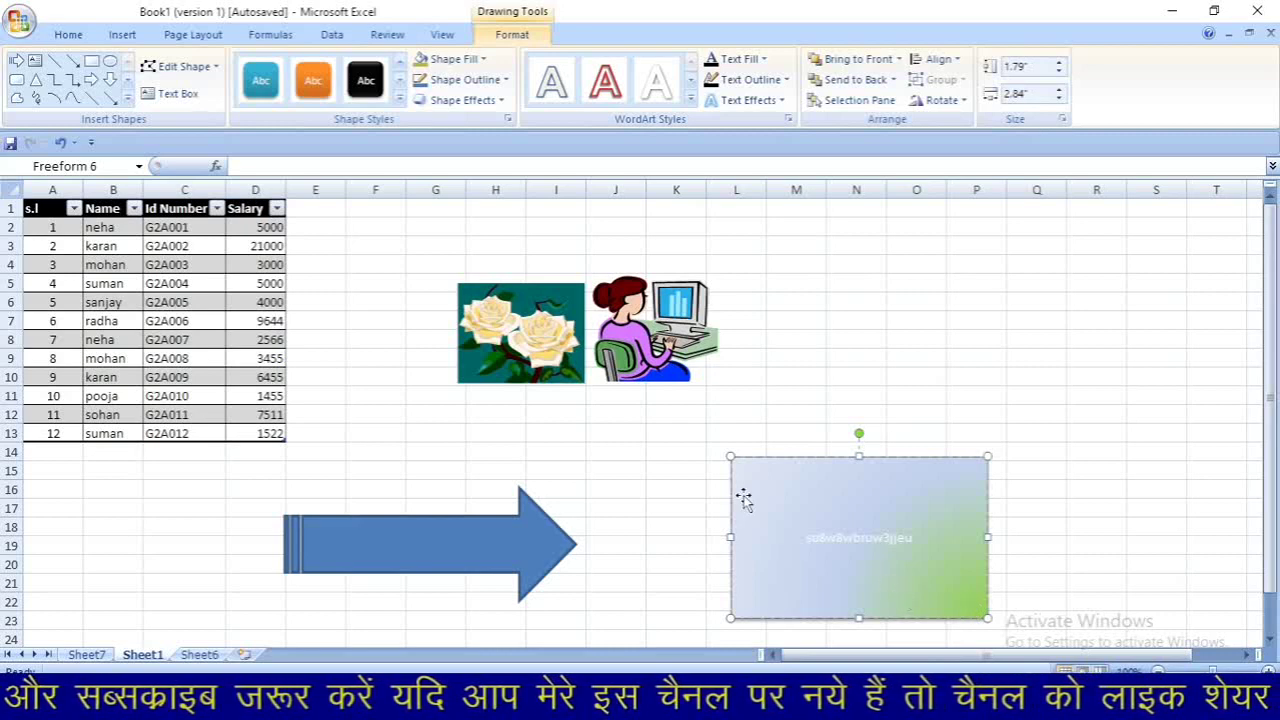
Move the gradient-filled rectangular freeform up beside the clip art, covering about columns N to R and rows 6 to 14
{"action": "left_click", "coordinate": [452, 59]}
{"action": "mouse_move", "coordinate": [480, 368]}
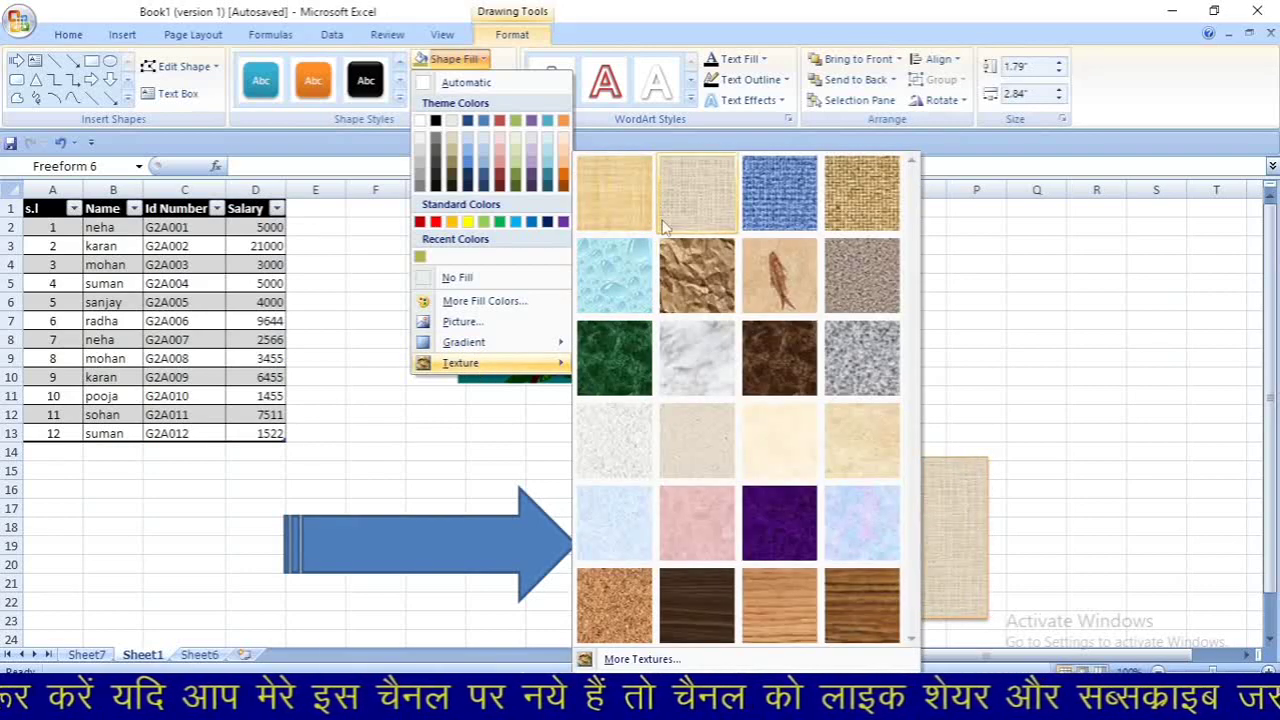
{"action": "left_click", "coordinate": [958, 524]}
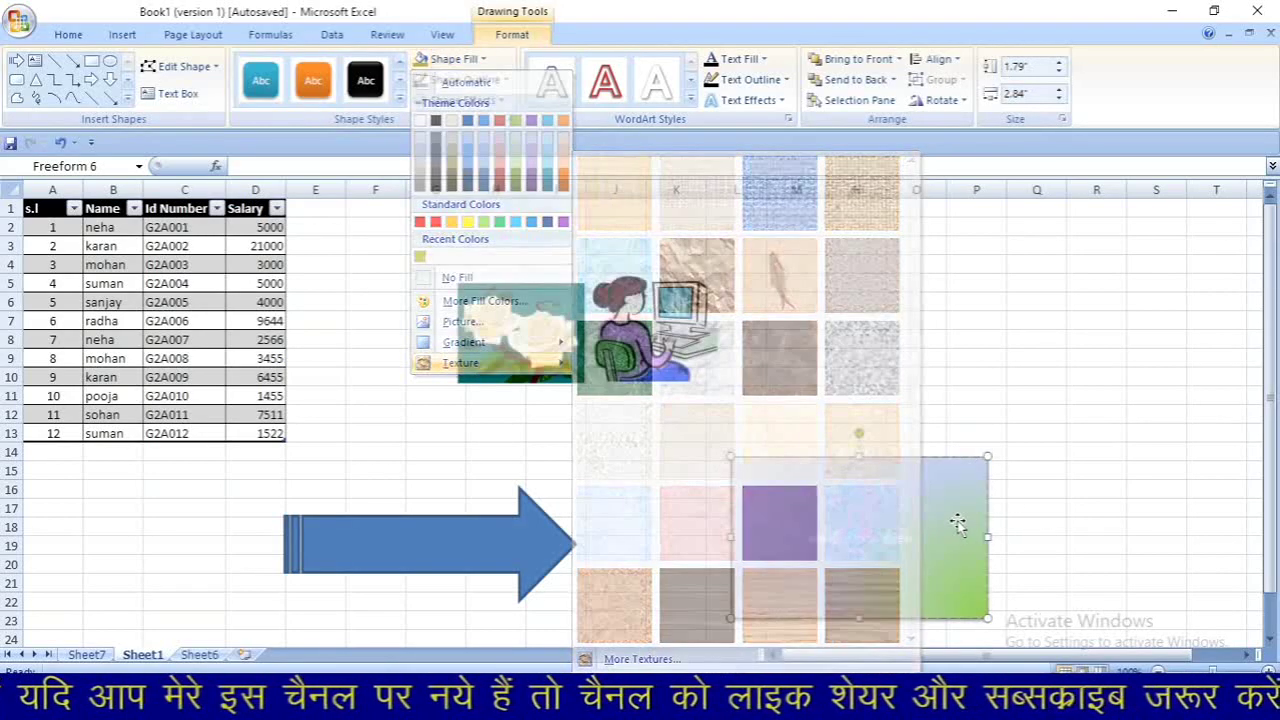
{"action": "left_click_drag", "start_coordinate": [965, 492], "coordinate": [1110, 338]}
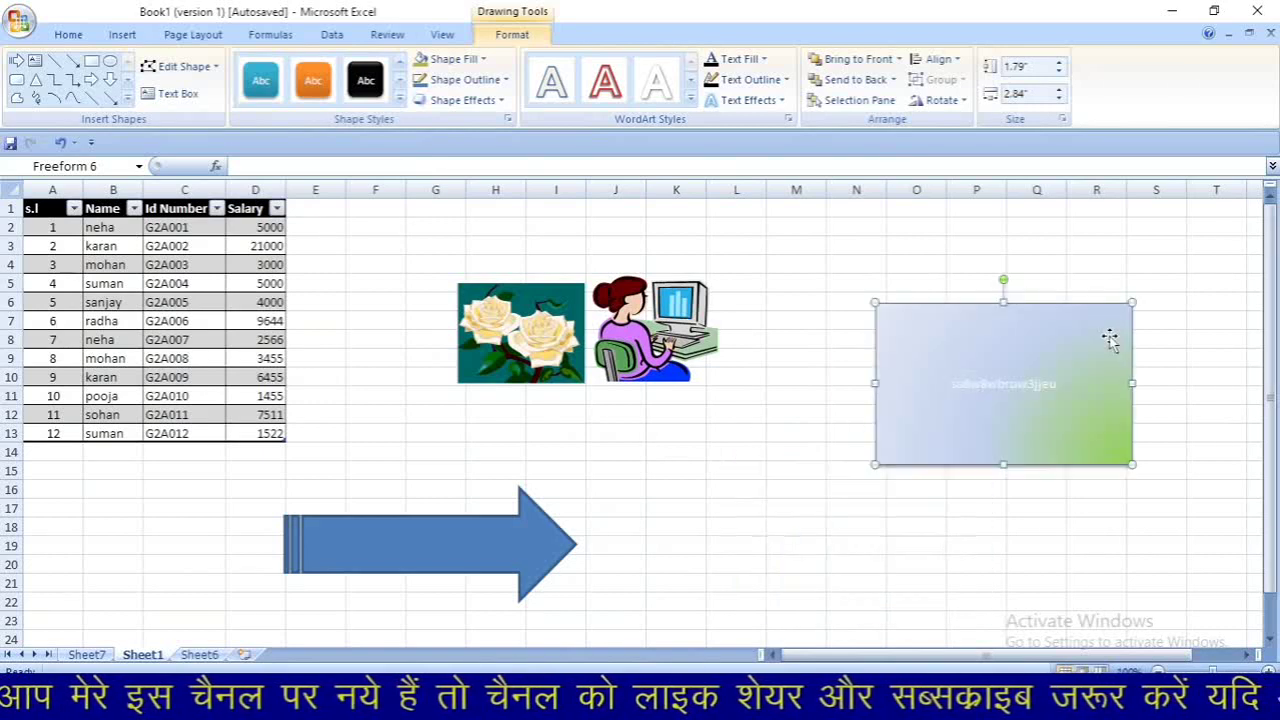
Fill the rectangular freeform with the tan Stationery paper texture from the fourth row of the texture gallery
{"action": "left_click", "coordinate": [466, 80]}
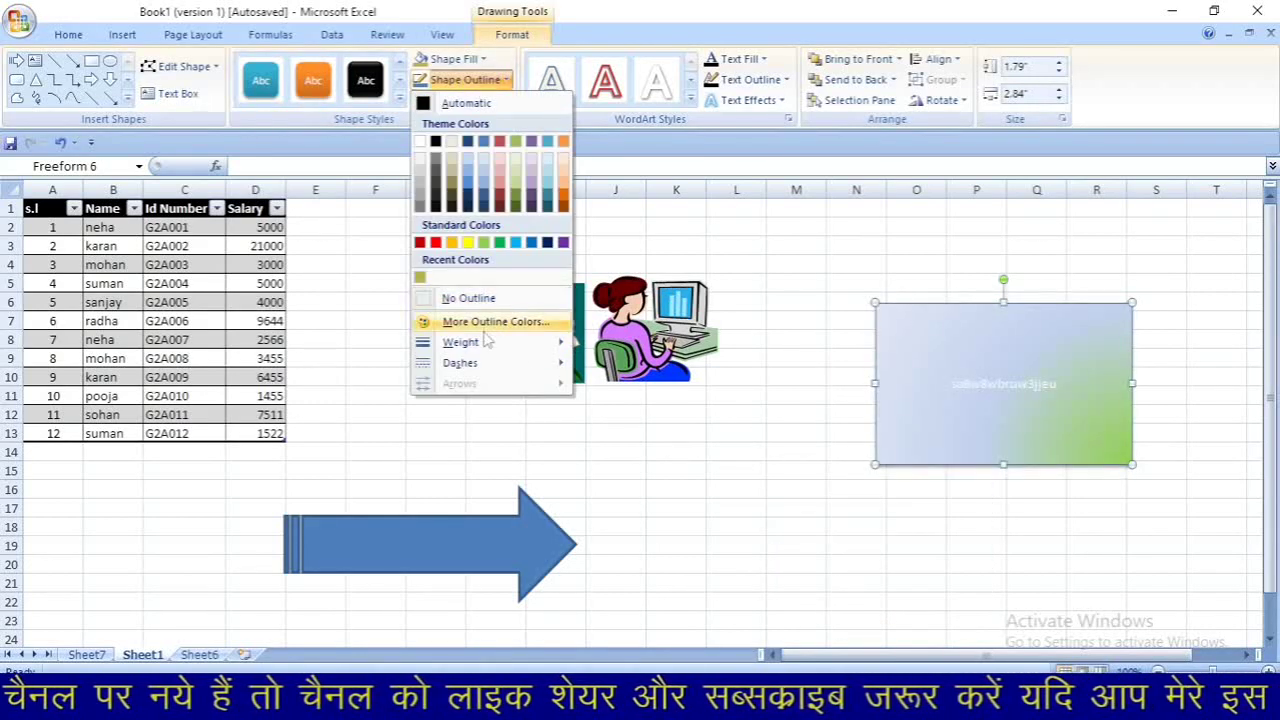
{"action": "mouse_move", "coordinate": [470, 344]}
{"action": "left_click", "coordinate": [454, 59]}
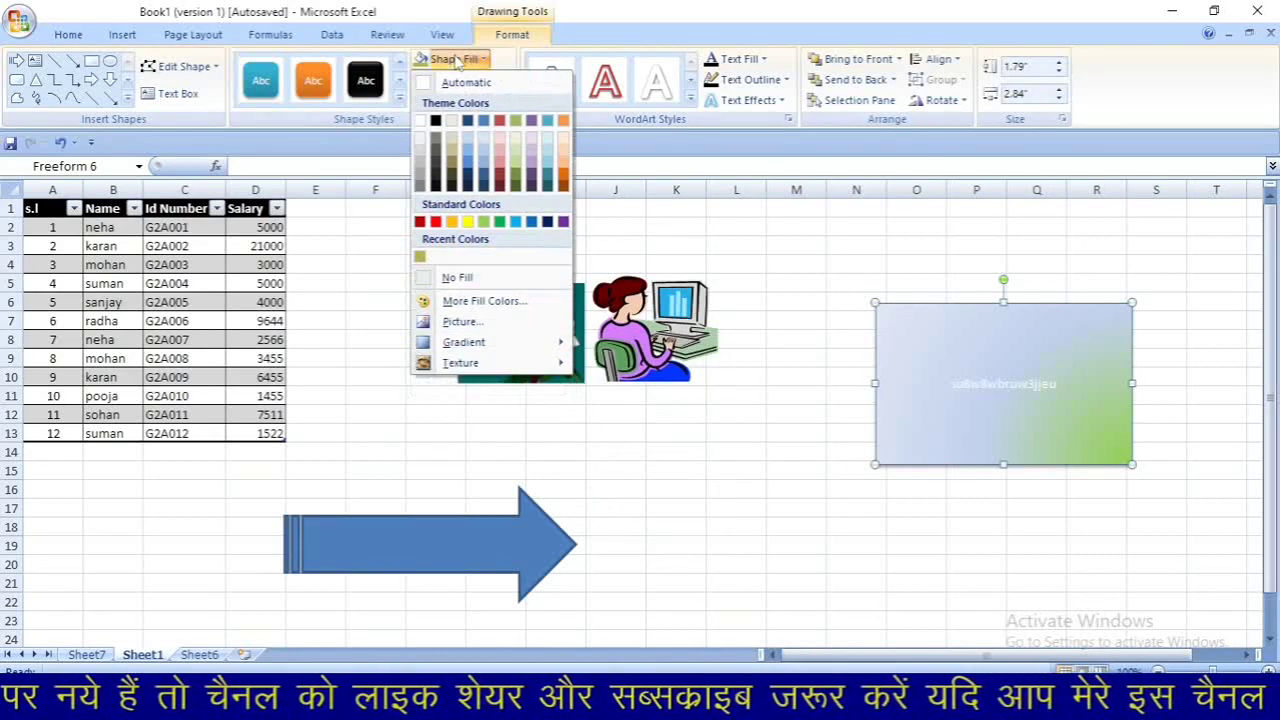
{"action": "mouse_move", "coordinate": [483, 368]}
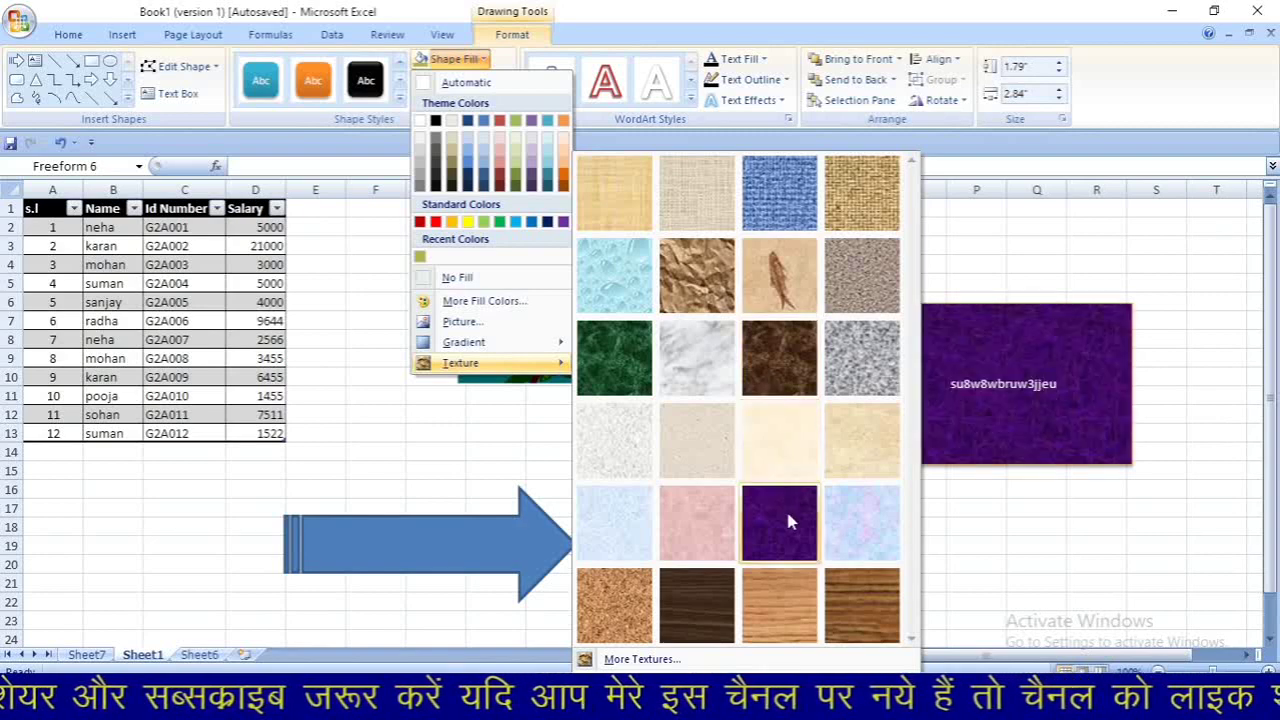
{"action": "left_click", "coordinate": [842, 442]}
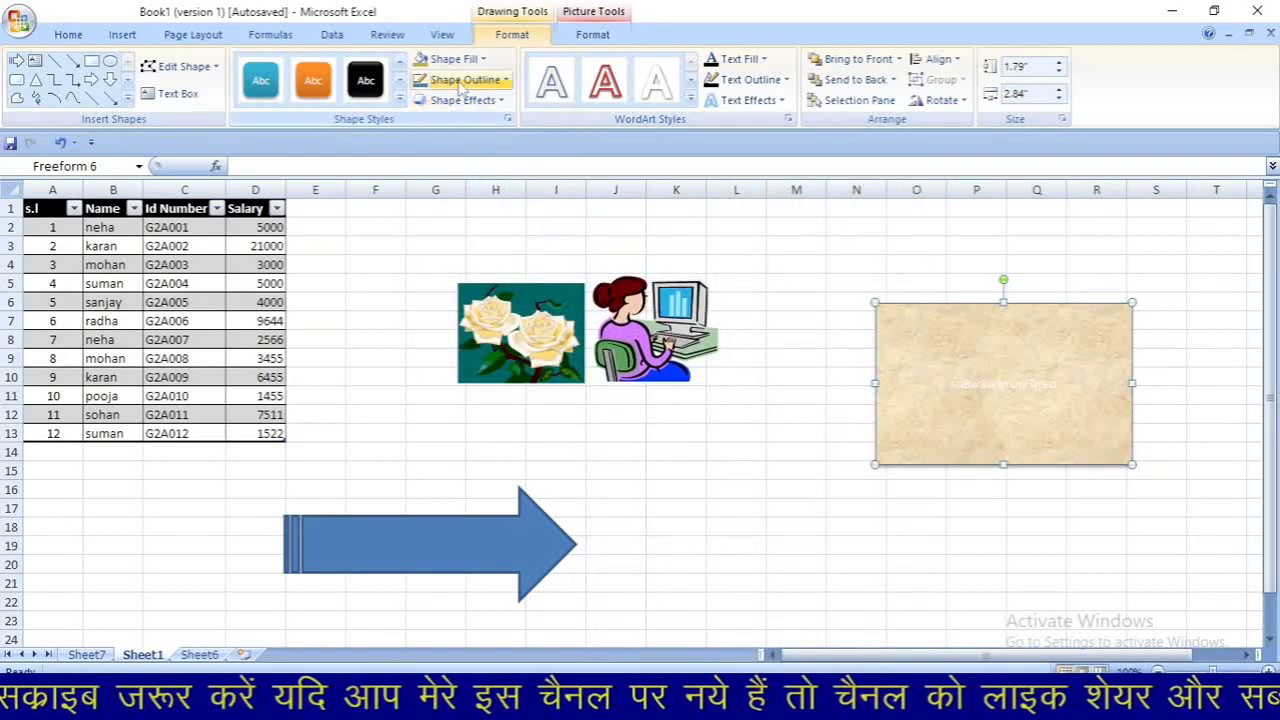
Set the rectangular freeform's outline to a custom green, RGB 95, 215, 115
{"action": "left_click", "coordinate": [461, 87]}
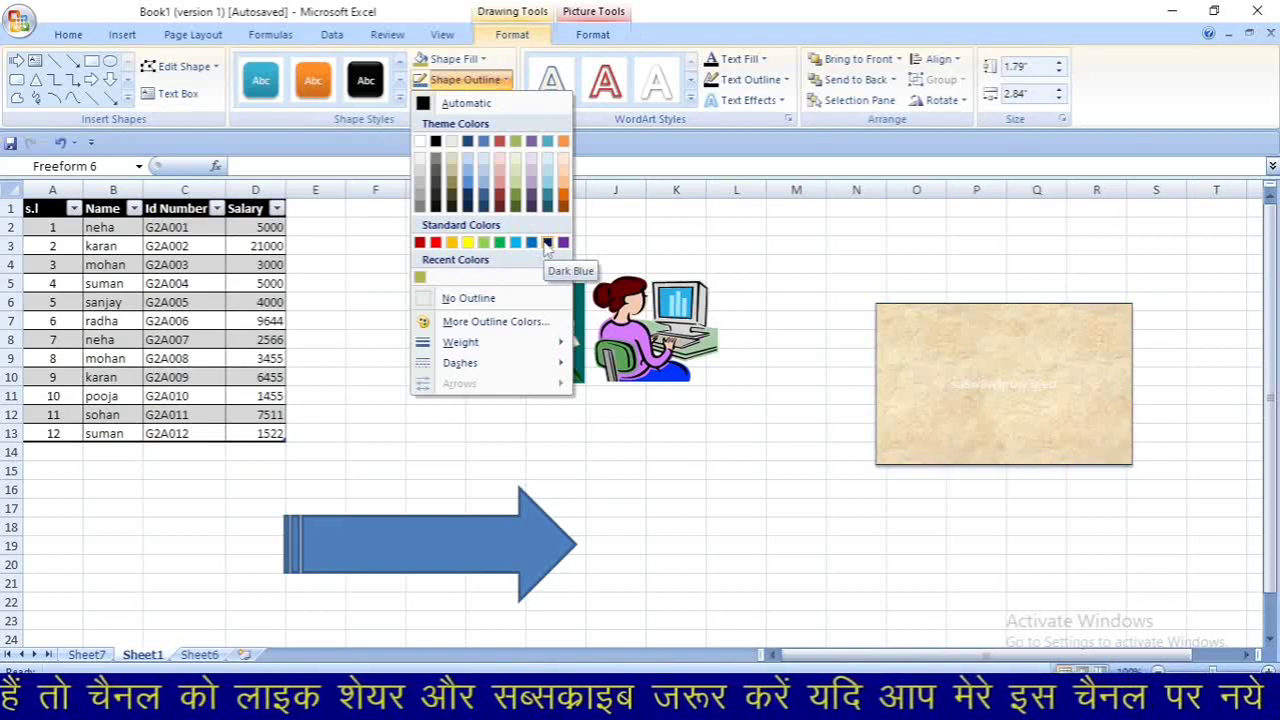
{"action": "left_click", "coordinate": [497, 322]}
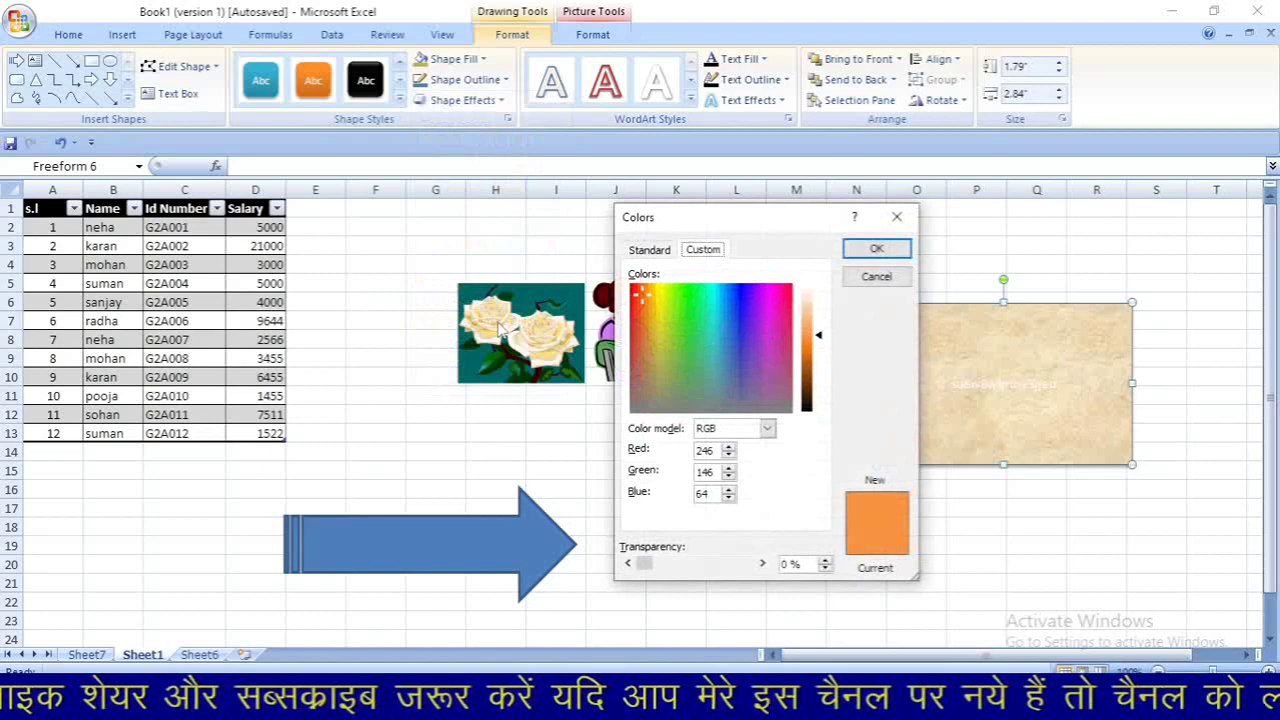
{"action": "left_click", "coordinate": [688, 335]}
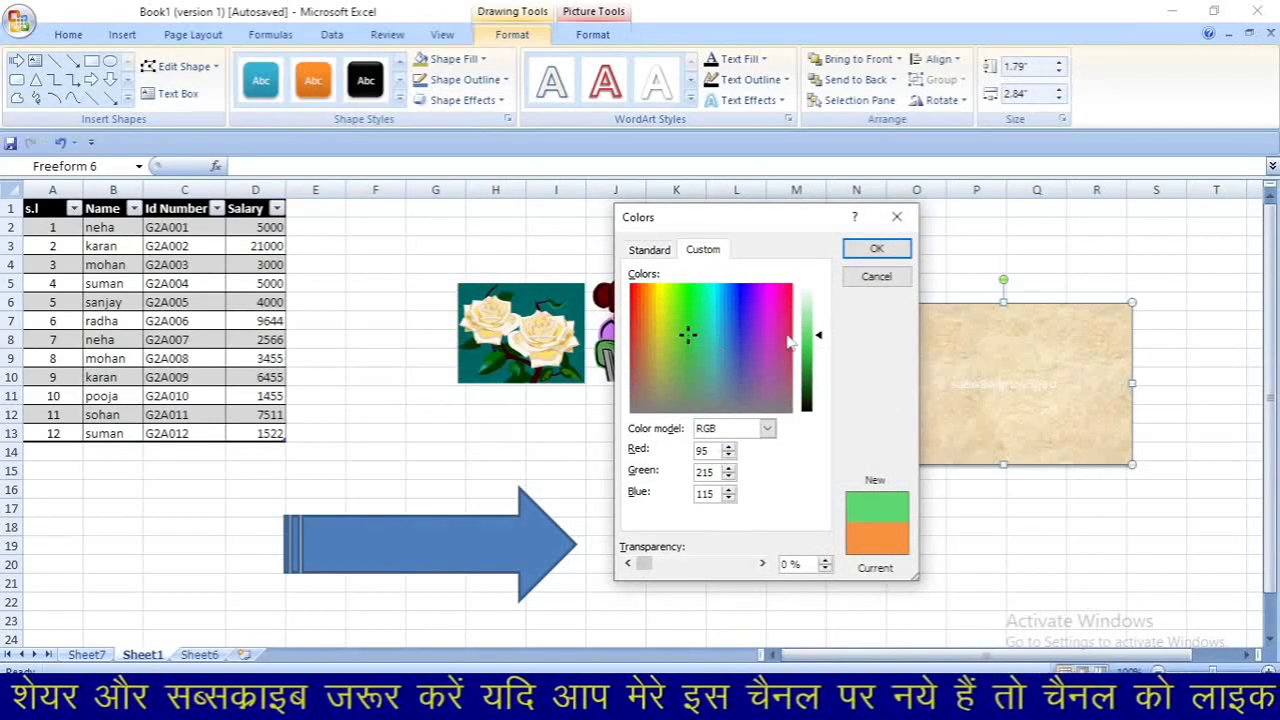
{"action": "left_click", "coordinate": [870, 250]}
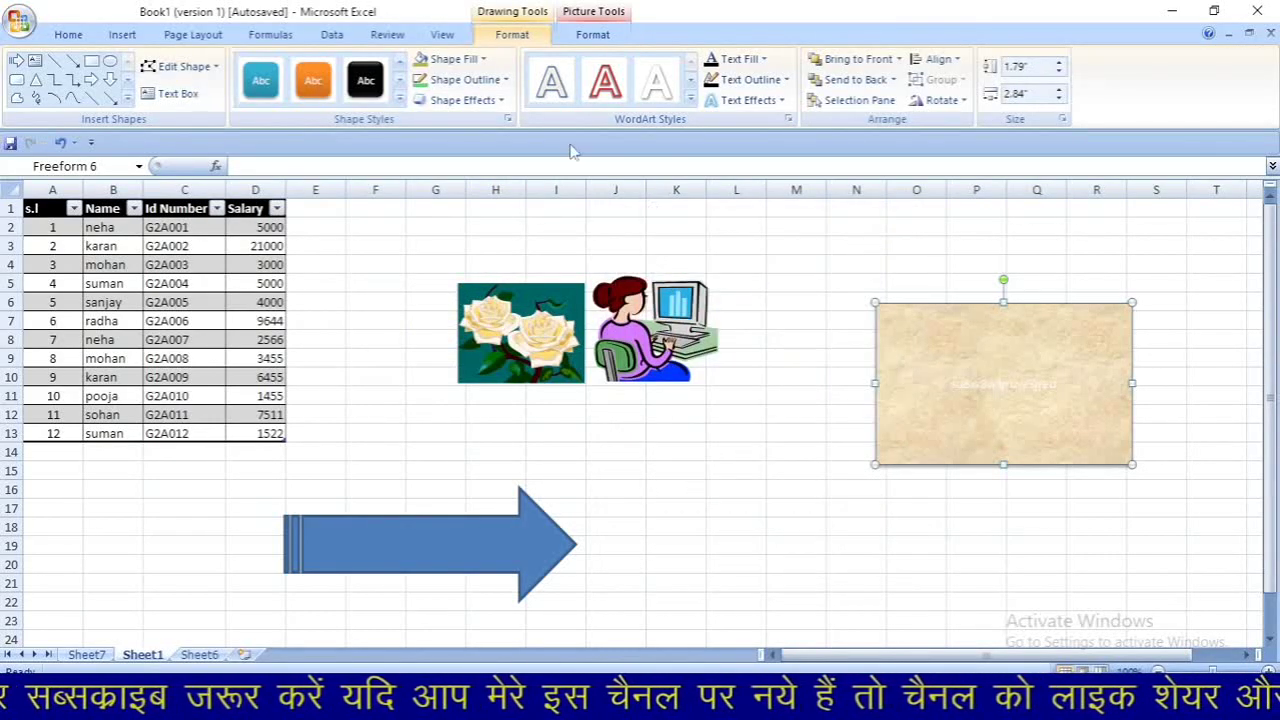
Set the rectangular freeform's outline weight to 6 pt and its dash style to the first dotted line
{"action": "left_click", "coordinate": [460, 84]}
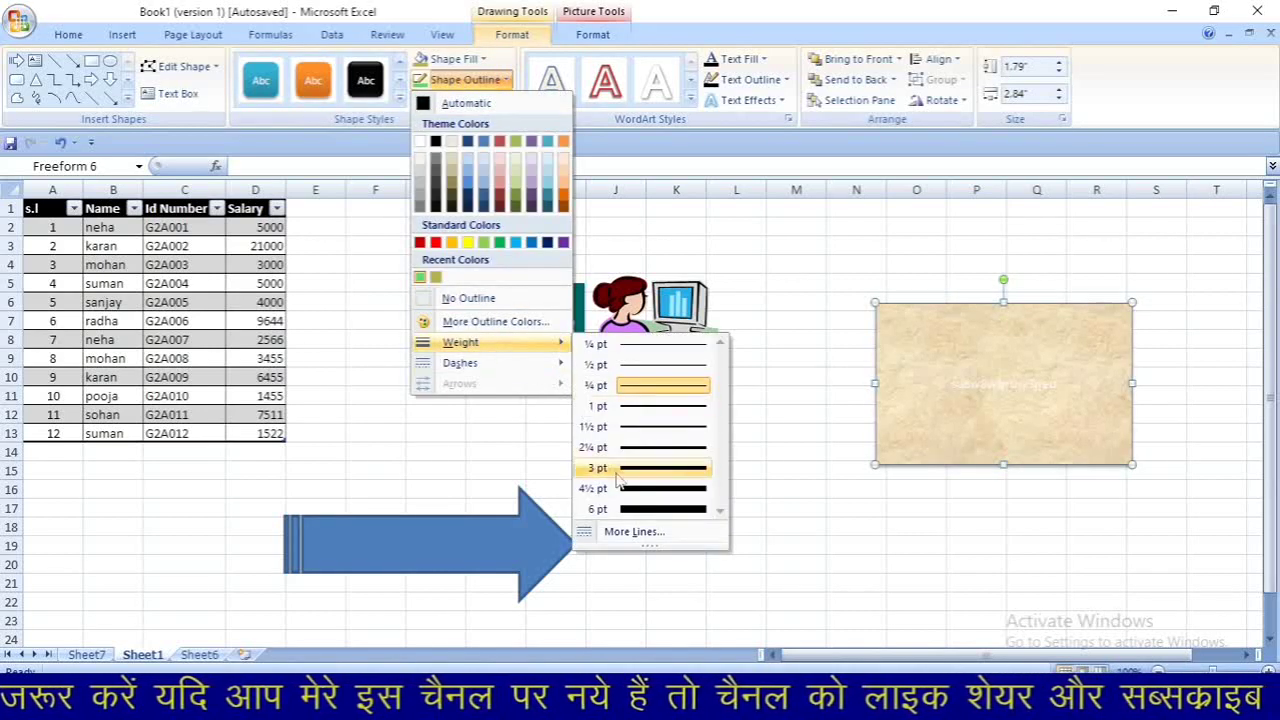
{"action": "left_click", "coordinate": [655, 511]}
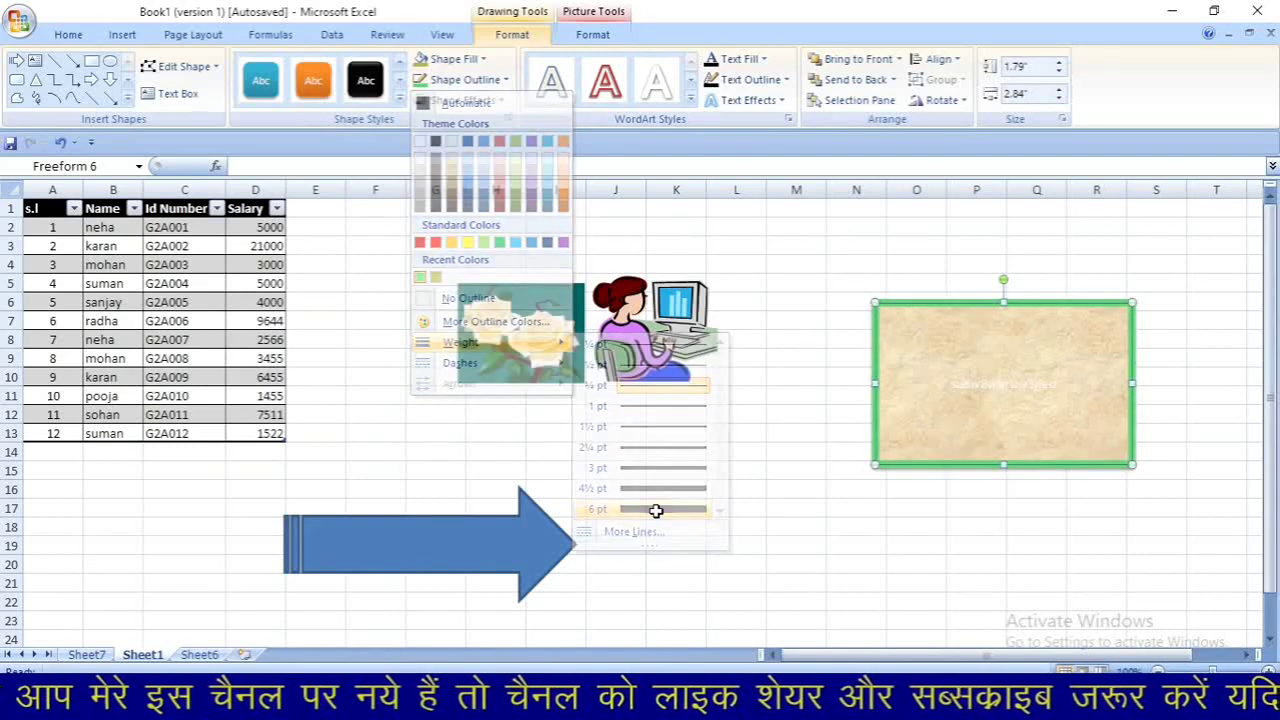
{"action": "left_click", "coordinate": [458, 80]}
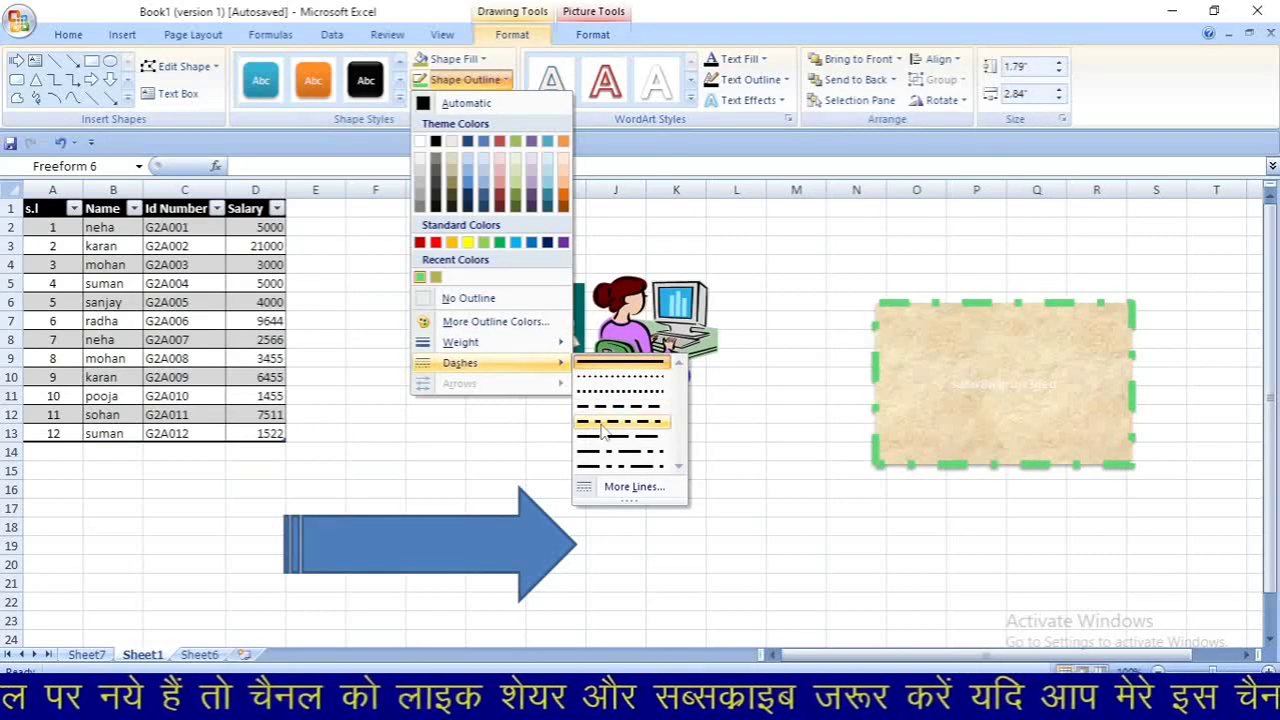
{"action": "left_click", "coordinate": [590, 379]}
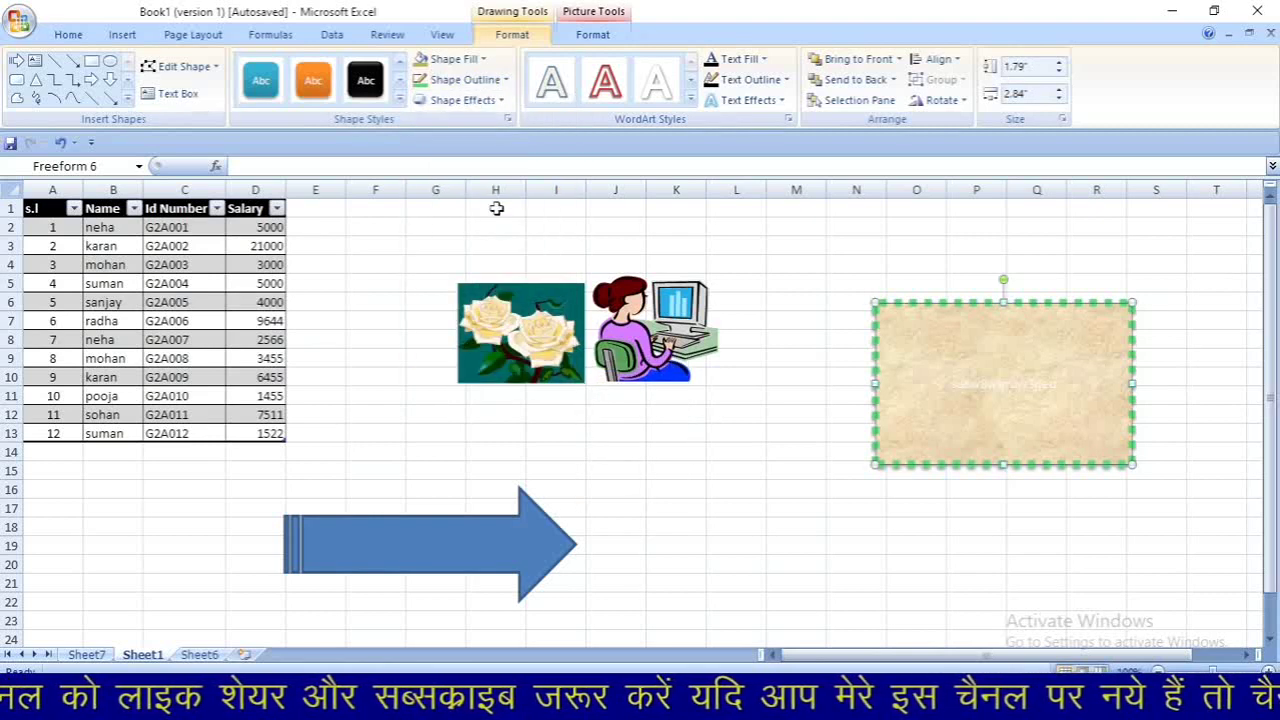
Examine the preset, shadow, reflection and 3-D rotation effects available for the rectangular freeform
{"action": "left_click", "coordinate": [478, 103]}
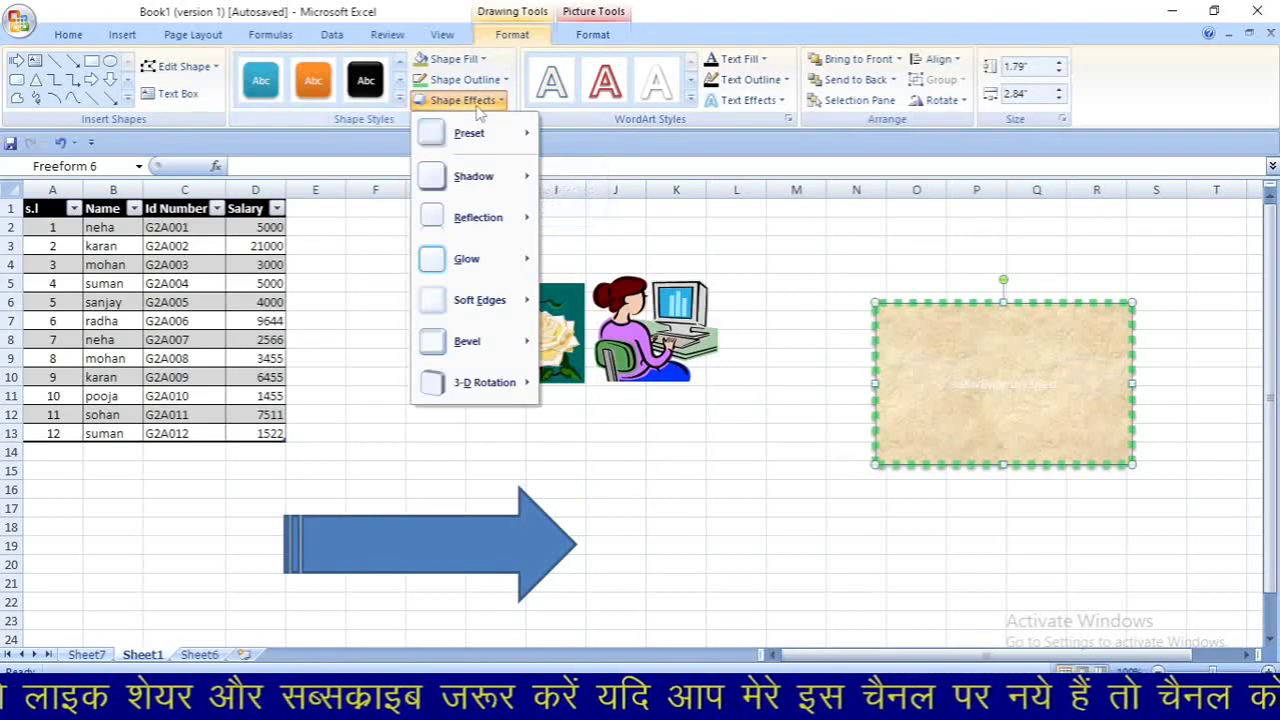
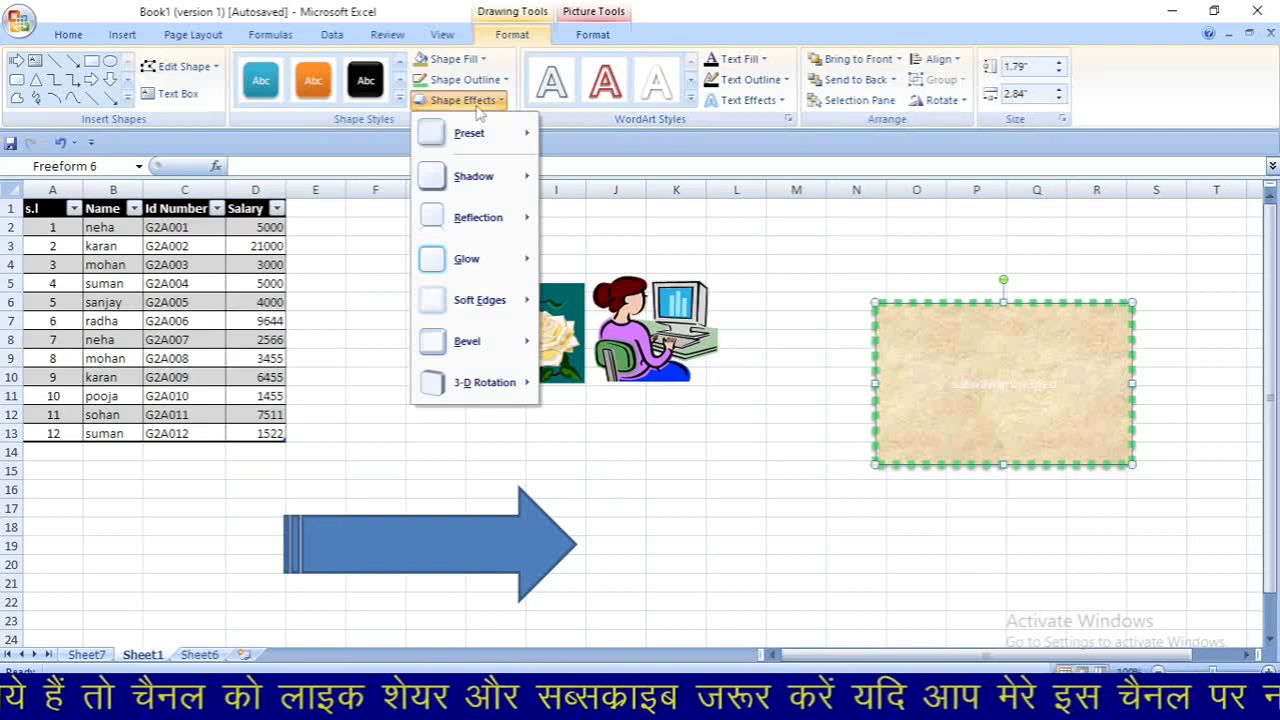
{"action": "mouse_move", "coordinate": [473, 138]}
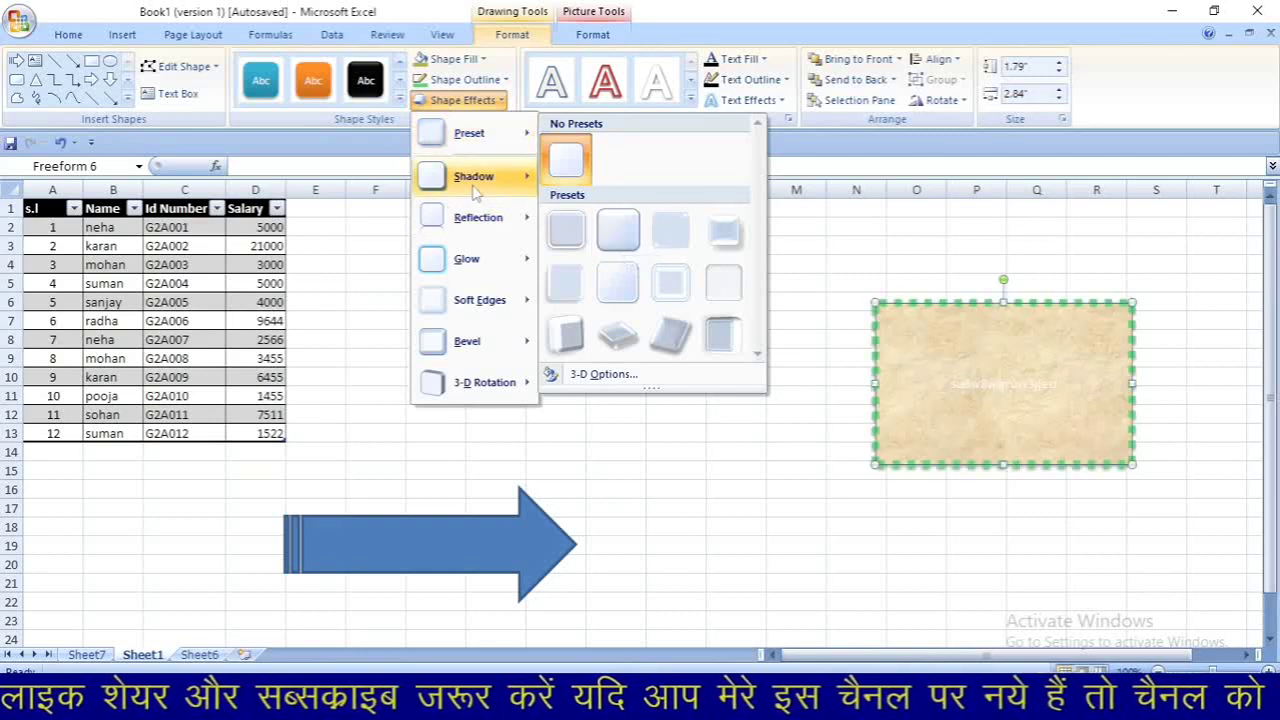
{"action": "mouse_move", "coordinate": [475, 190]}
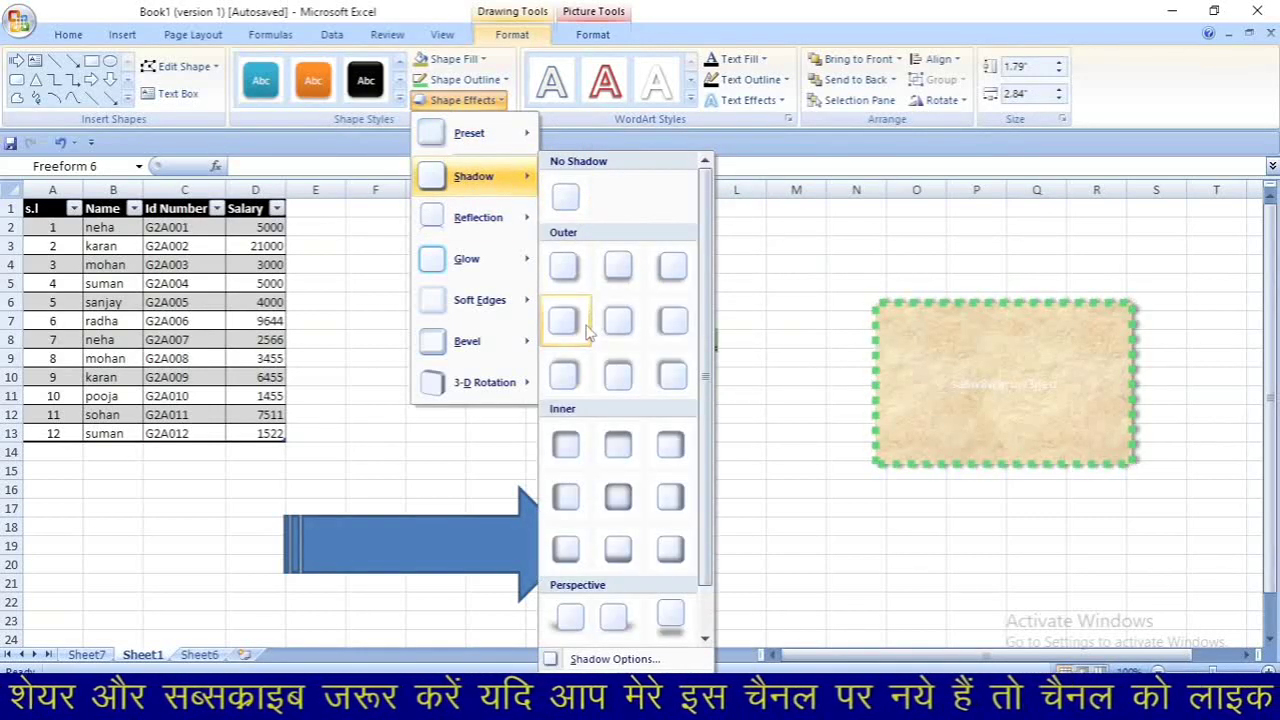
{"action": "mouse_move", "coordinate": [463, 256]}
{"action": "mouse_move", "coordinate": [465, 227]}
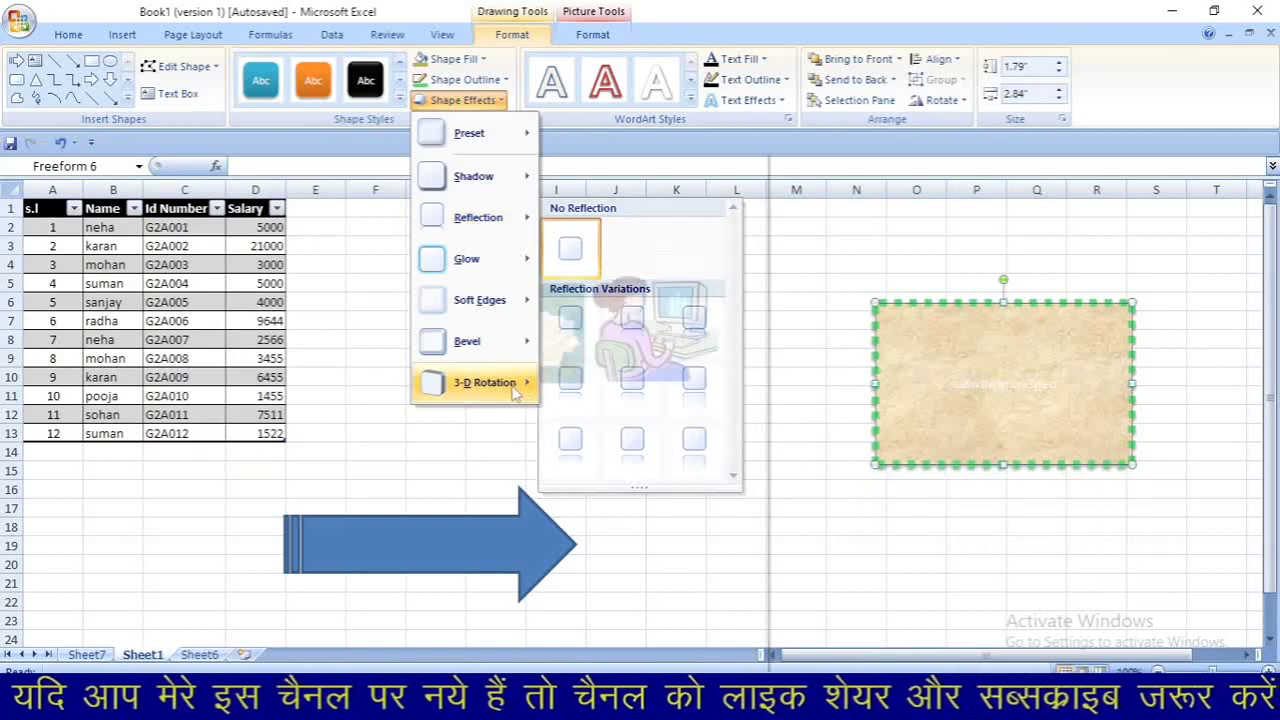
{"action": "mouse_move", "coordinate": [490, 382]}
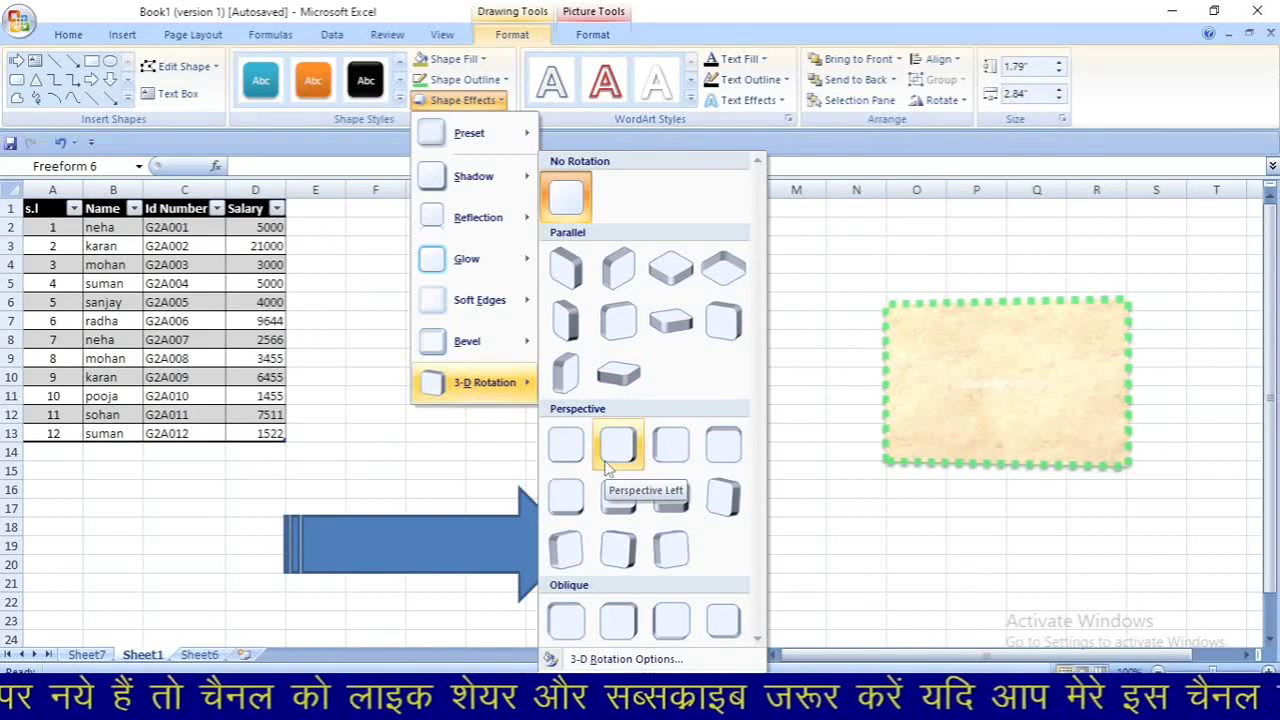
{"action": "left_click", "coordinate": [812, 469]}
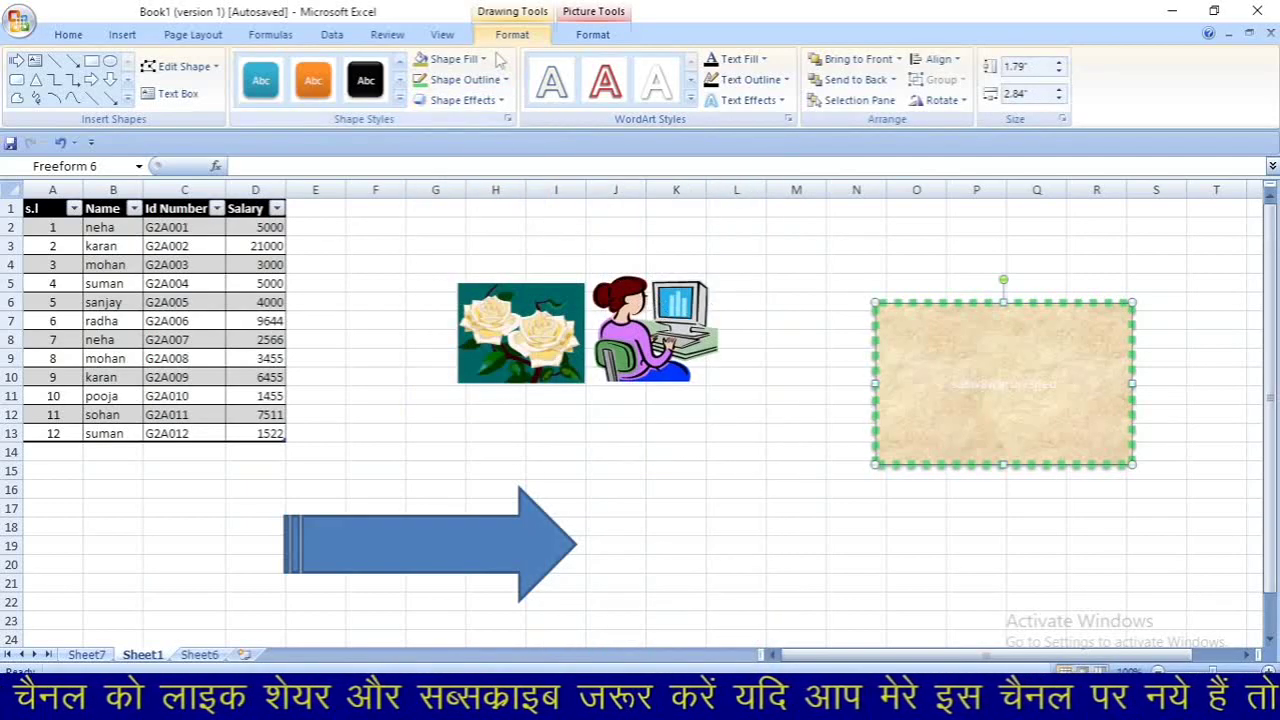
Apply the blue-outlined WordArt style to the freeform's text and enlarge the text by four size steps
{"action": "left_click", "coordinate": [568, 90]}
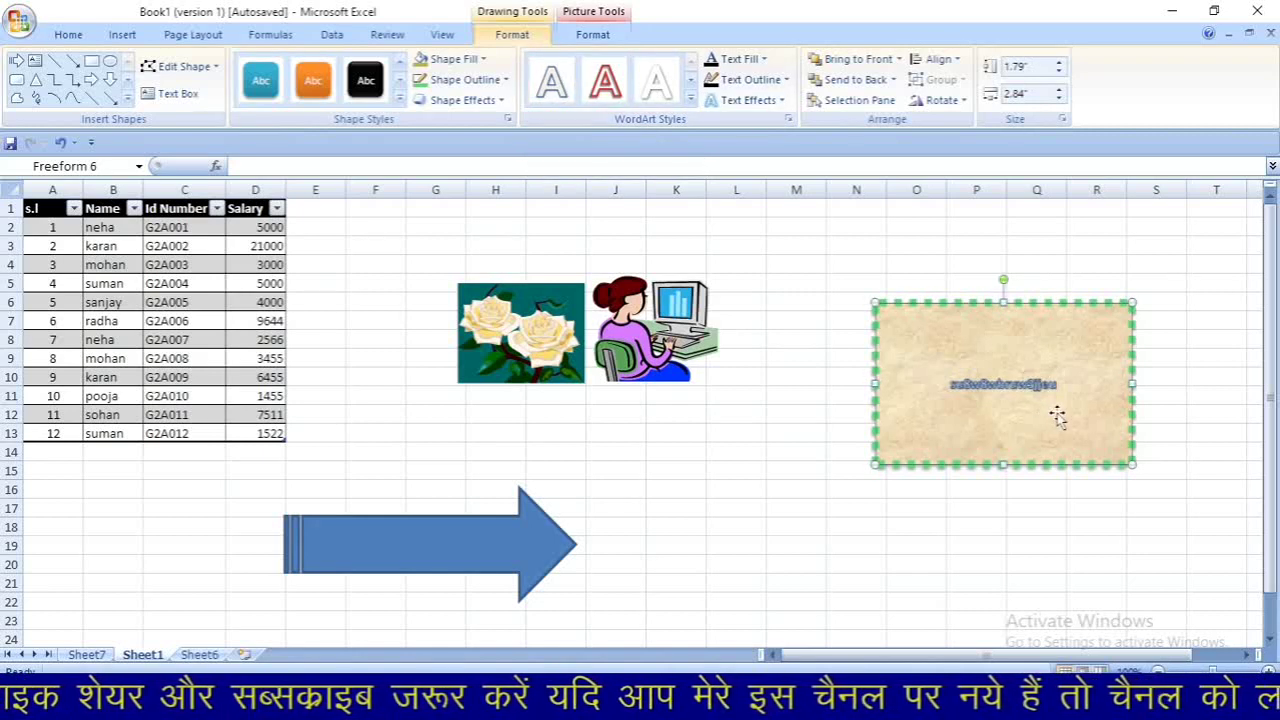
{"action": "left_click_drag", "start_coordinate": [1057, 384], "coordinate": [920, 401]}
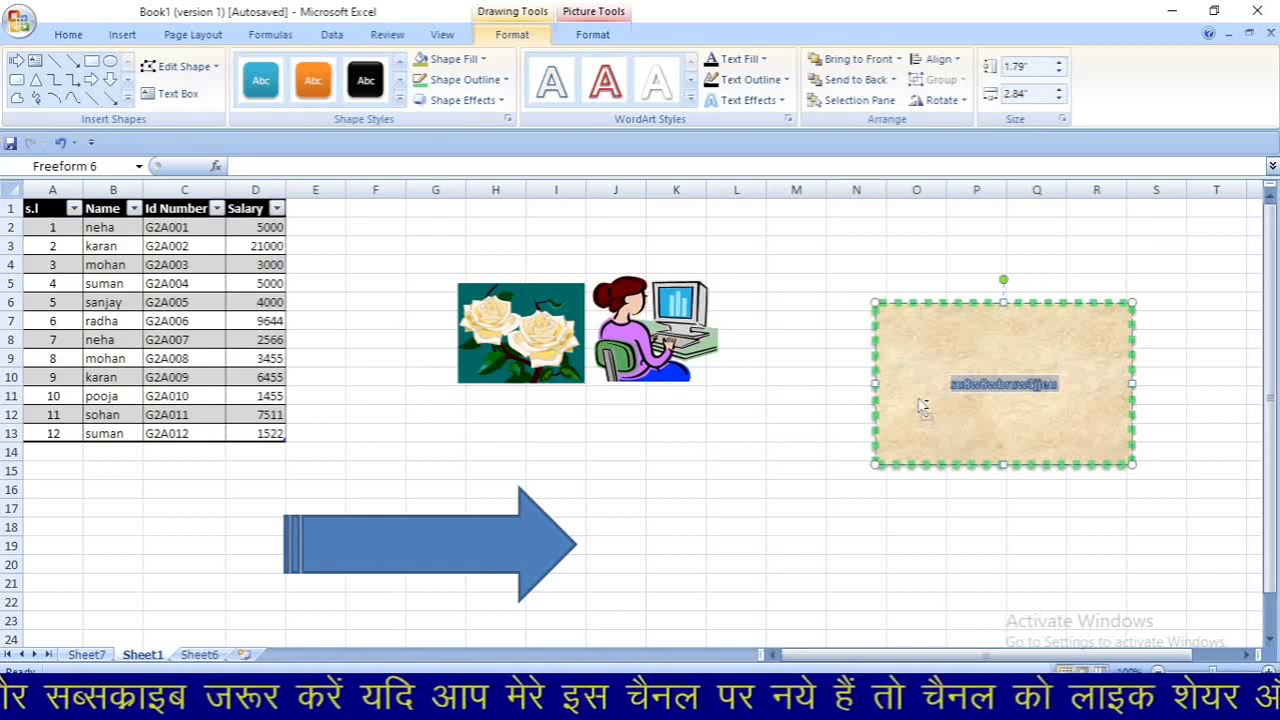
{"action": "key", "text": "ctrl+shift+period"}
{"action": "key", "text": "ctrl+shift+period"}
{"action": "key", "text": "ctrl+shift+period"}
{"action": "key", "text": "ctrl+shift+period"}
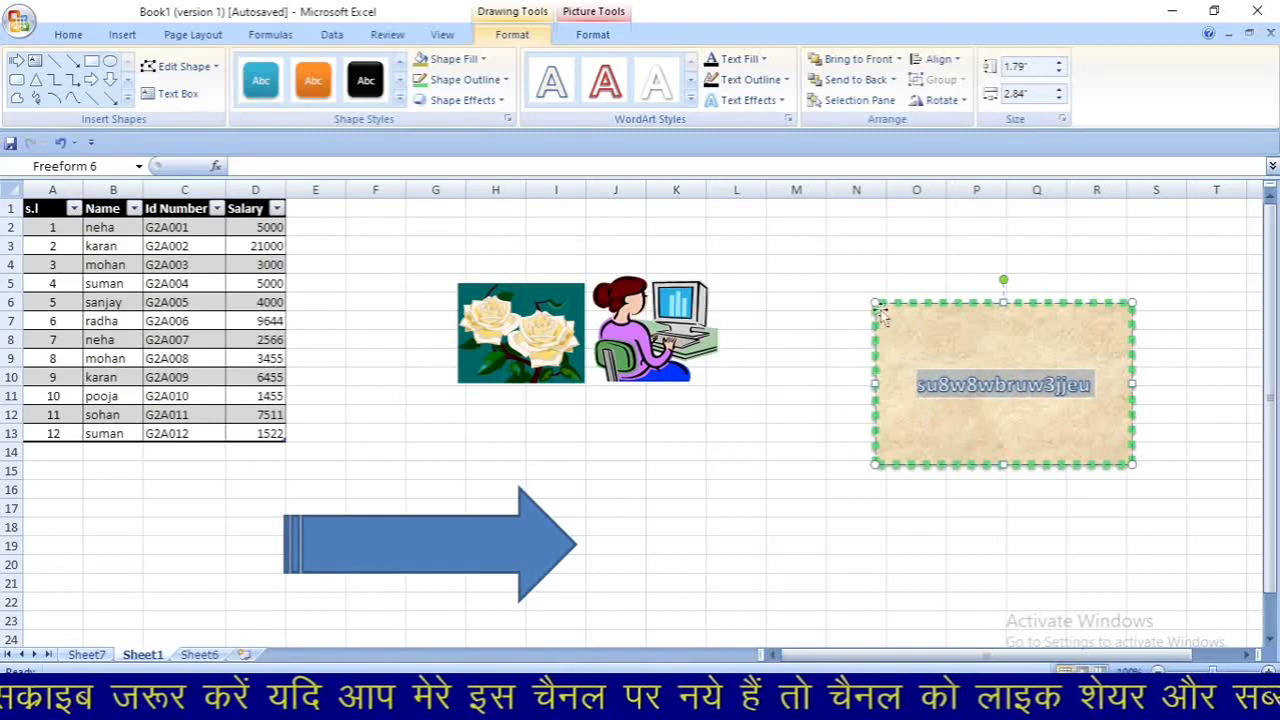
Try the red-outlined WordArt style on the text, and replace it with the black-and-white style in the gallery's fourth row
{"action": "left_click", "coordinate": [600, 100]}
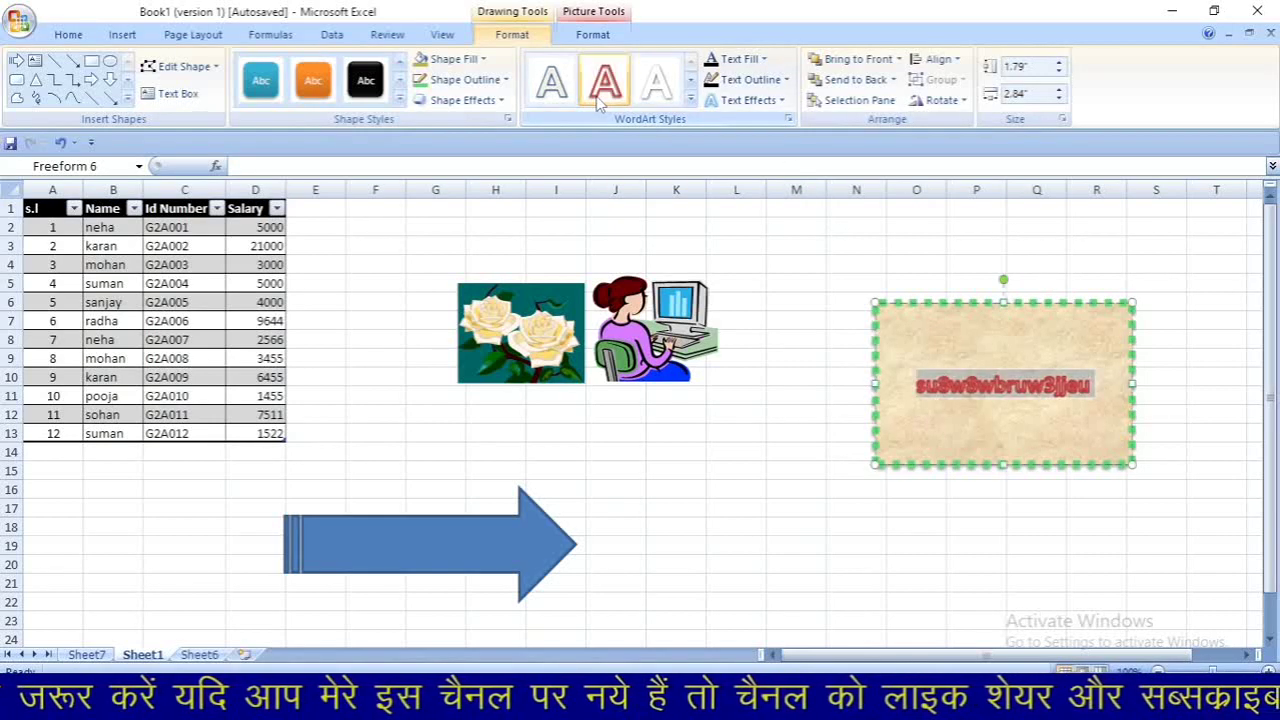
{"action": "left_click", "coordinate": [690, 99]}
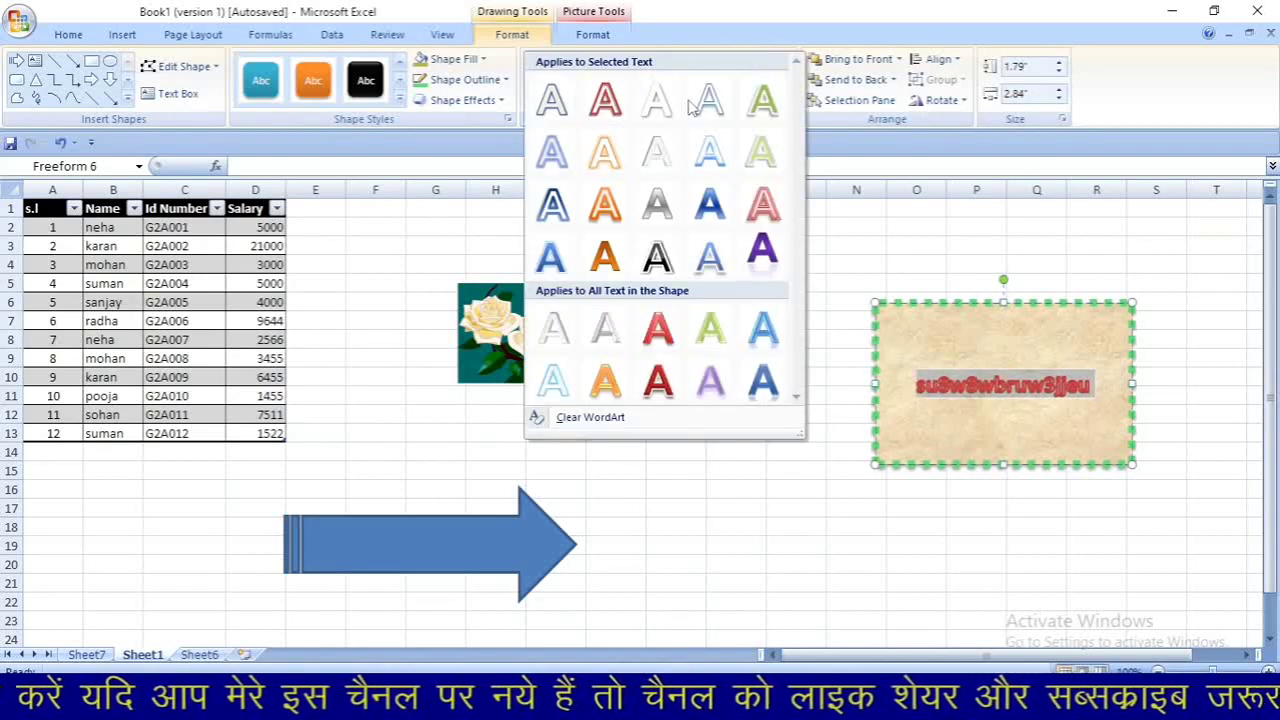
{"action": "left_click", "coordinate": [657, 258]}
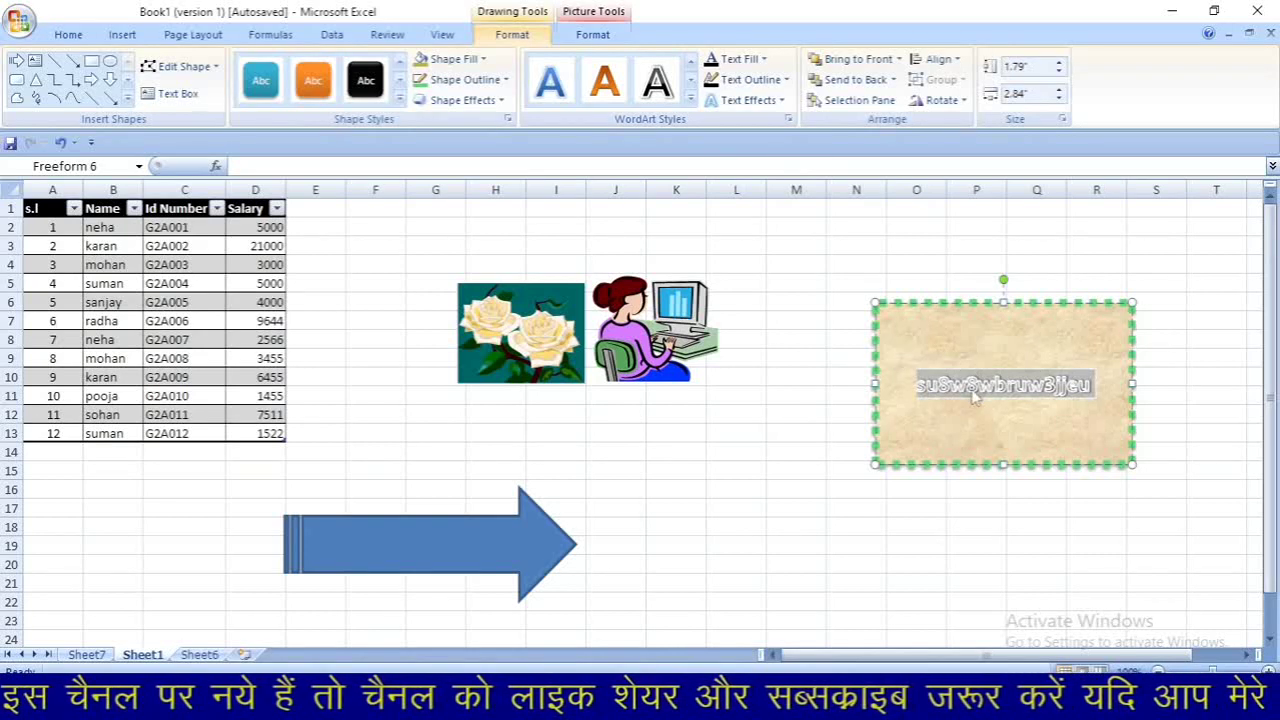
Fill the freeform's text with standard red and view the available text outline options
{"action": "left_click", "coordinate": [743, 63]}
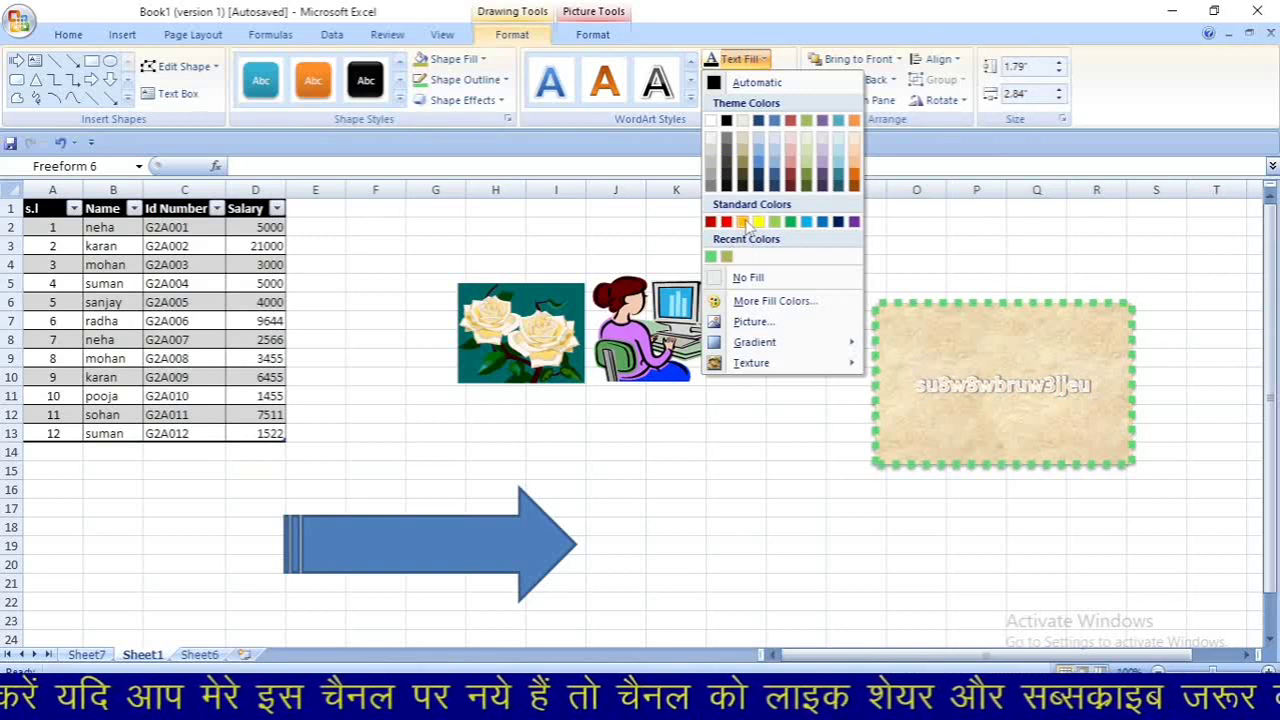
{"action": "left_click", "coordinate": [727, 222]}
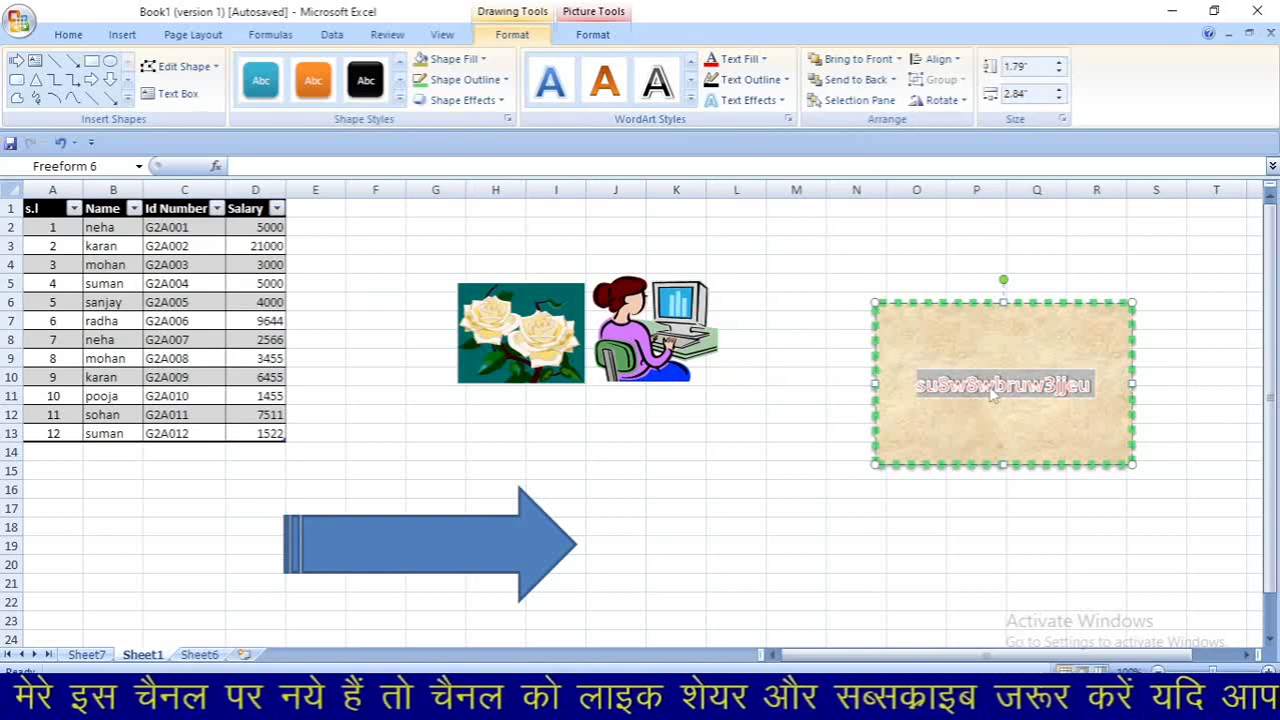
{"action": "left_click", "coordinate": [745, 80]}
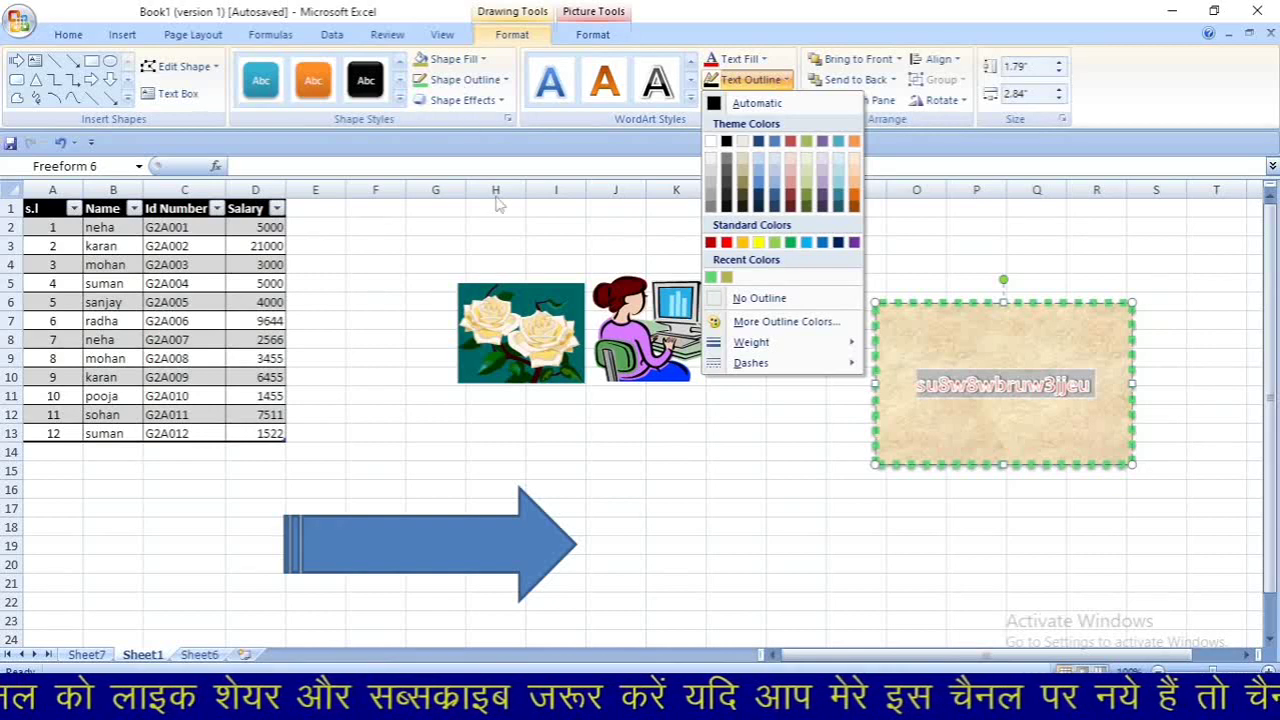
{"action": "left_click", "coordinate": [750, 79]}
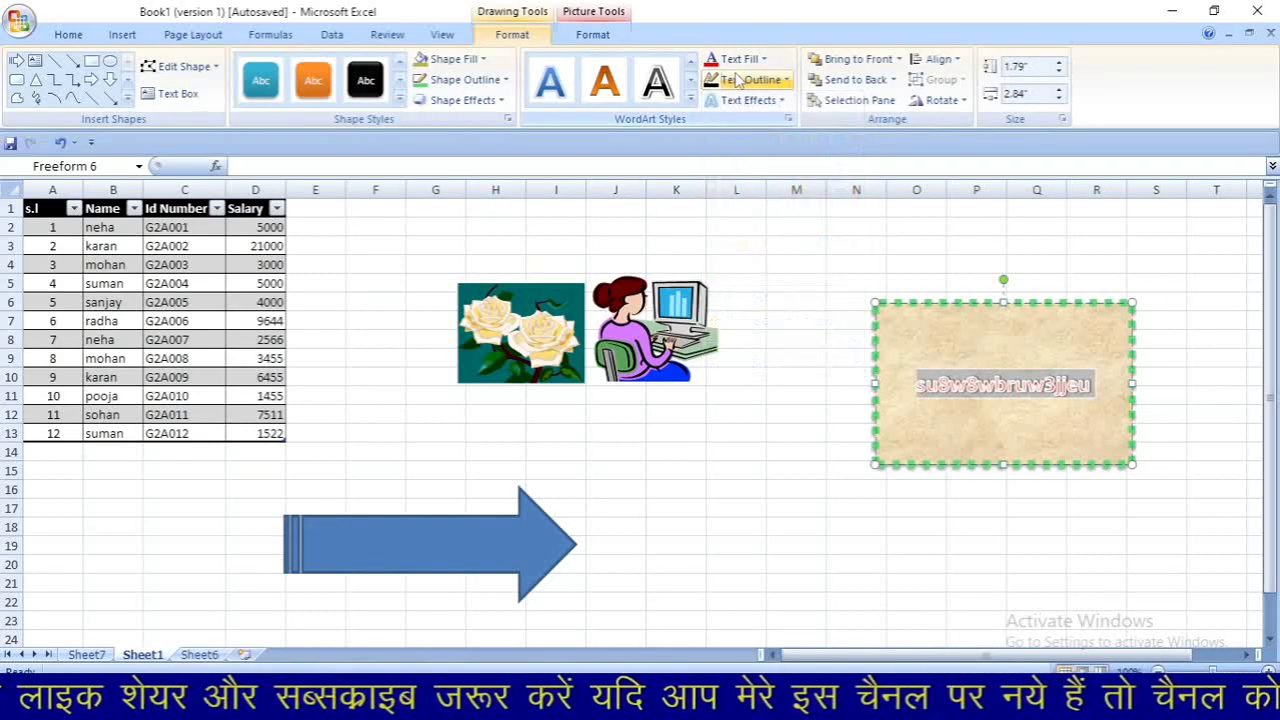
Try the upward-arching Follow Path transform on the freeform's text and undo it
{"action": "left_click", "coordinate": [745, 101]}
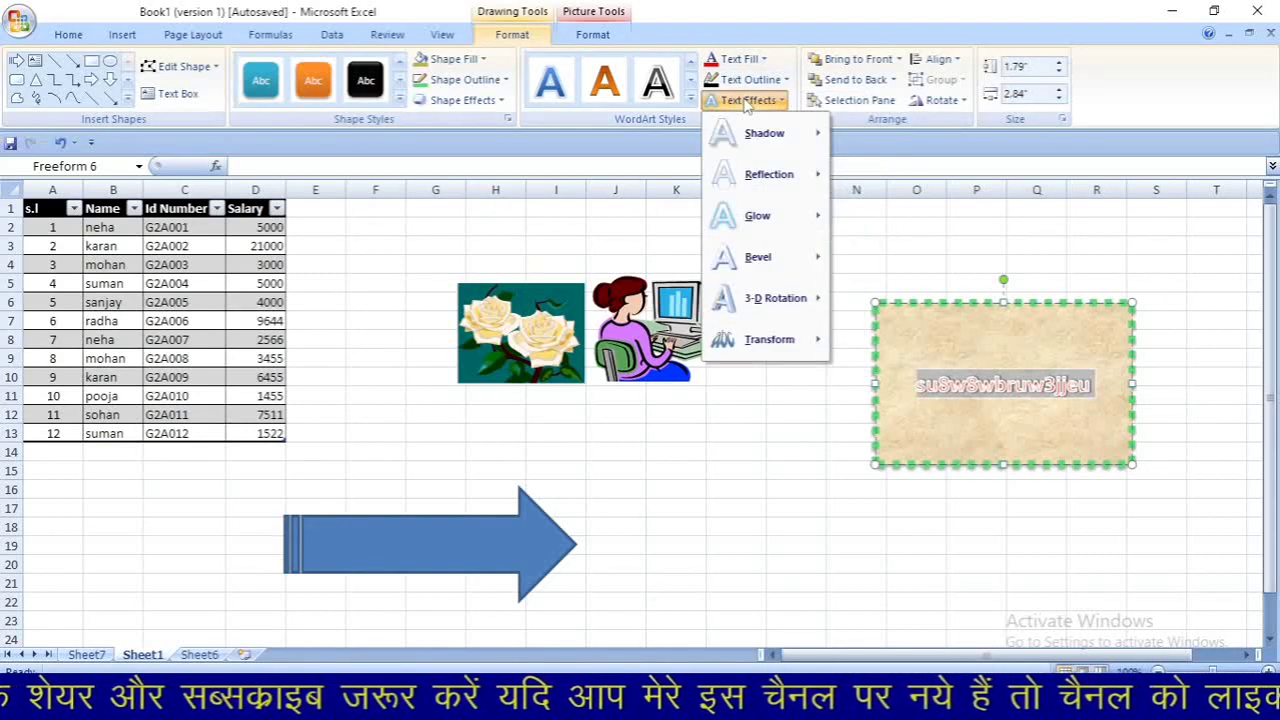
{"action": "mouse_move", "coordinate": [790, 339]}
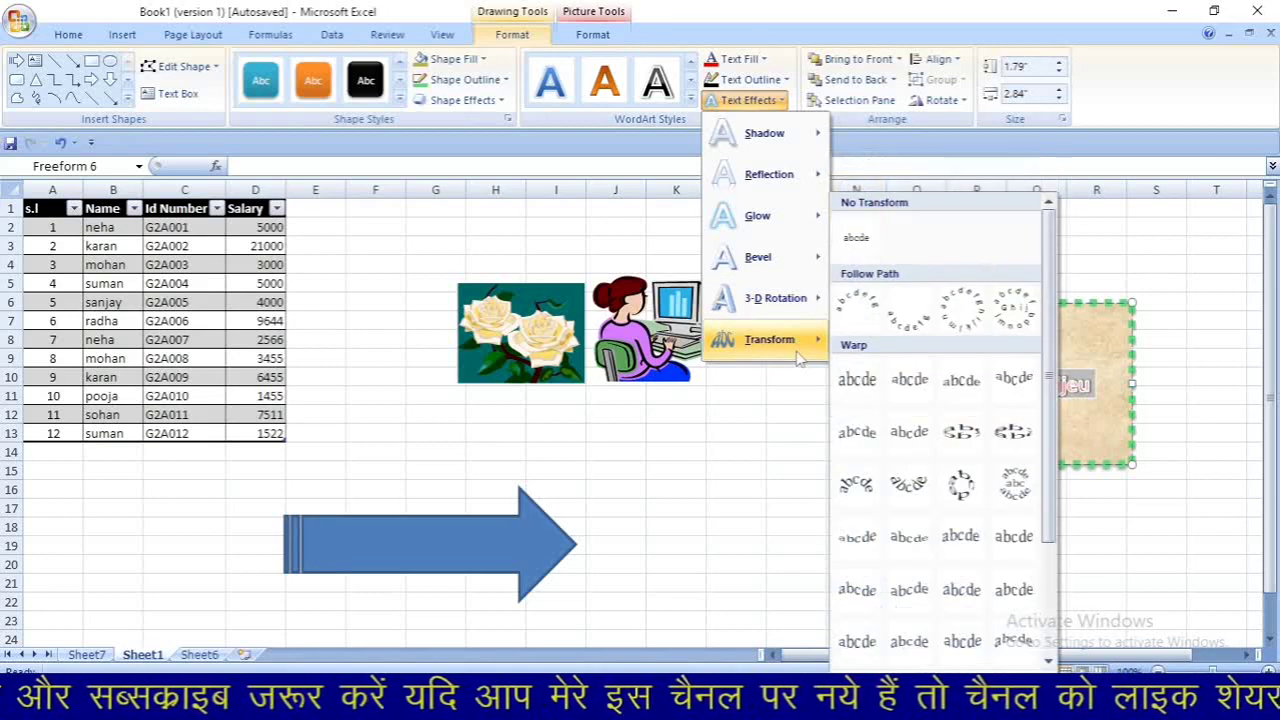
{"action": "left_click", "coordinate": [843, 309]}
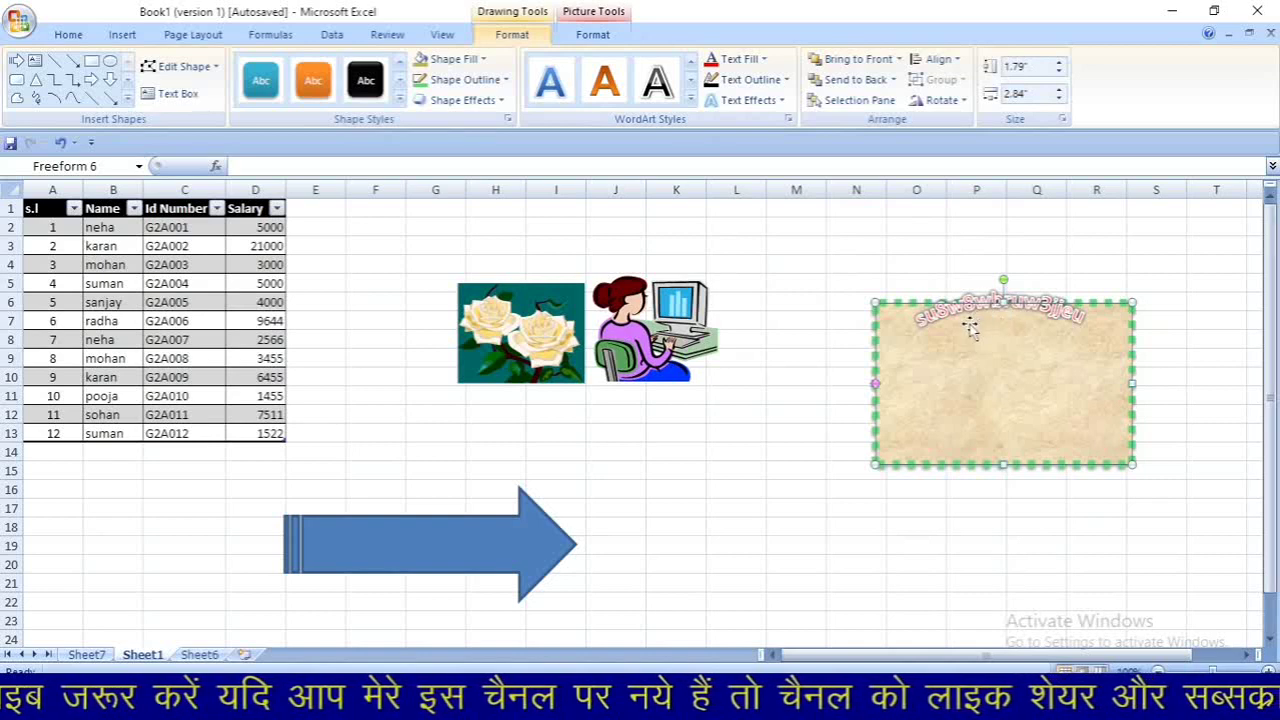
{"action": "key", "text": "ctrl+z"}
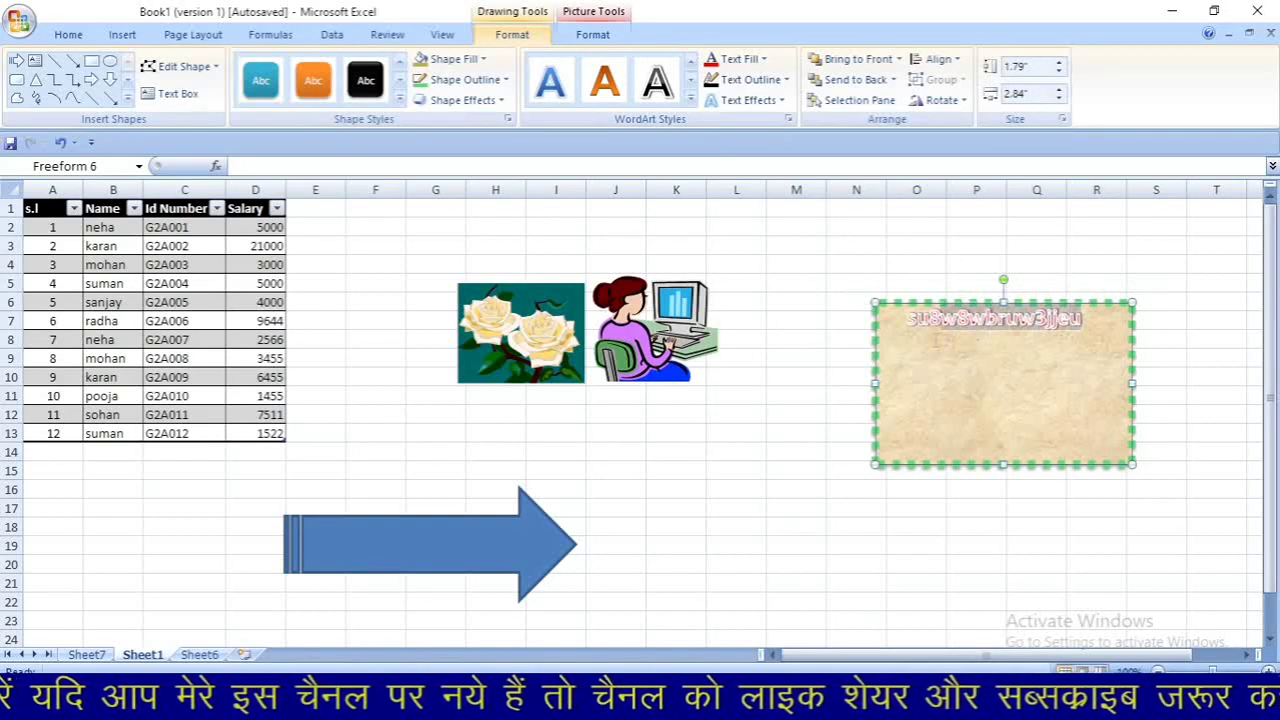
Apply the downward-arching Follow Path transform to the freeform's text and deselect the shape
{"action": "left_click", "coordinate": [731, 101]}
{"action": "mouse_move", "coordinate": [790, 357]}
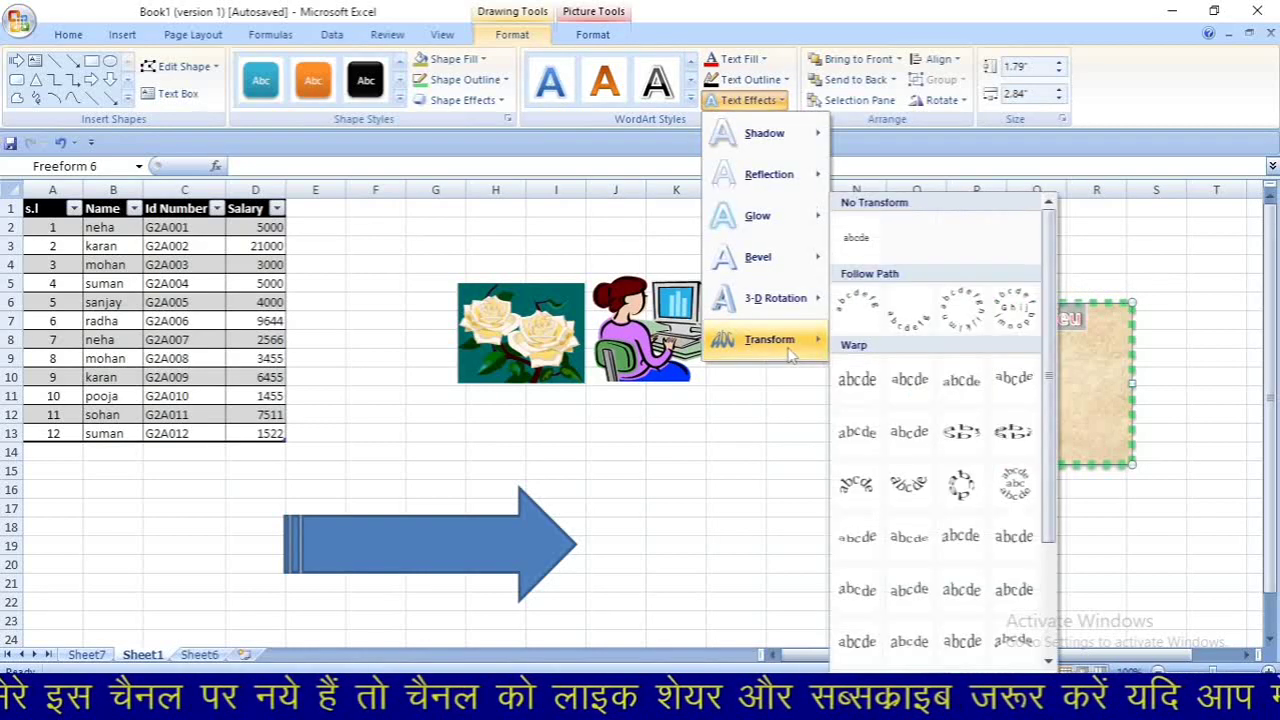
{"action": "left_click", "coordinate": [918, 312]}
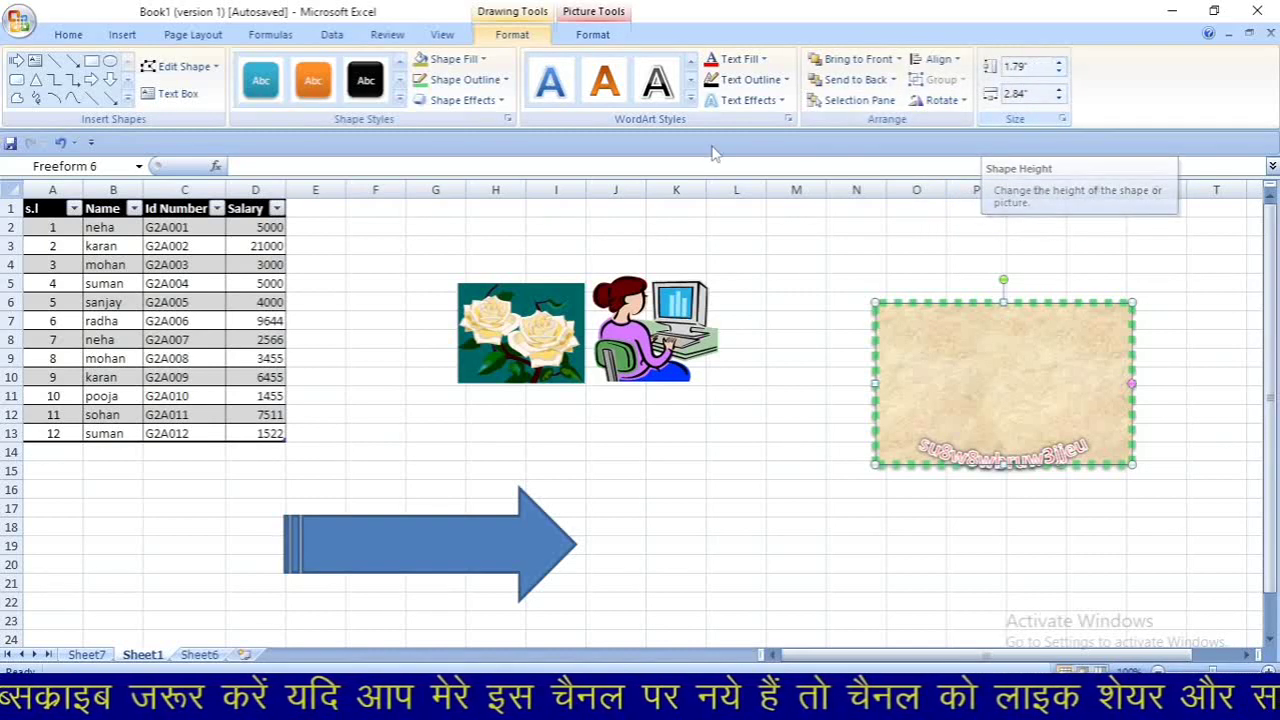
{"action": "left_click", "coordinate": [725, 491]}
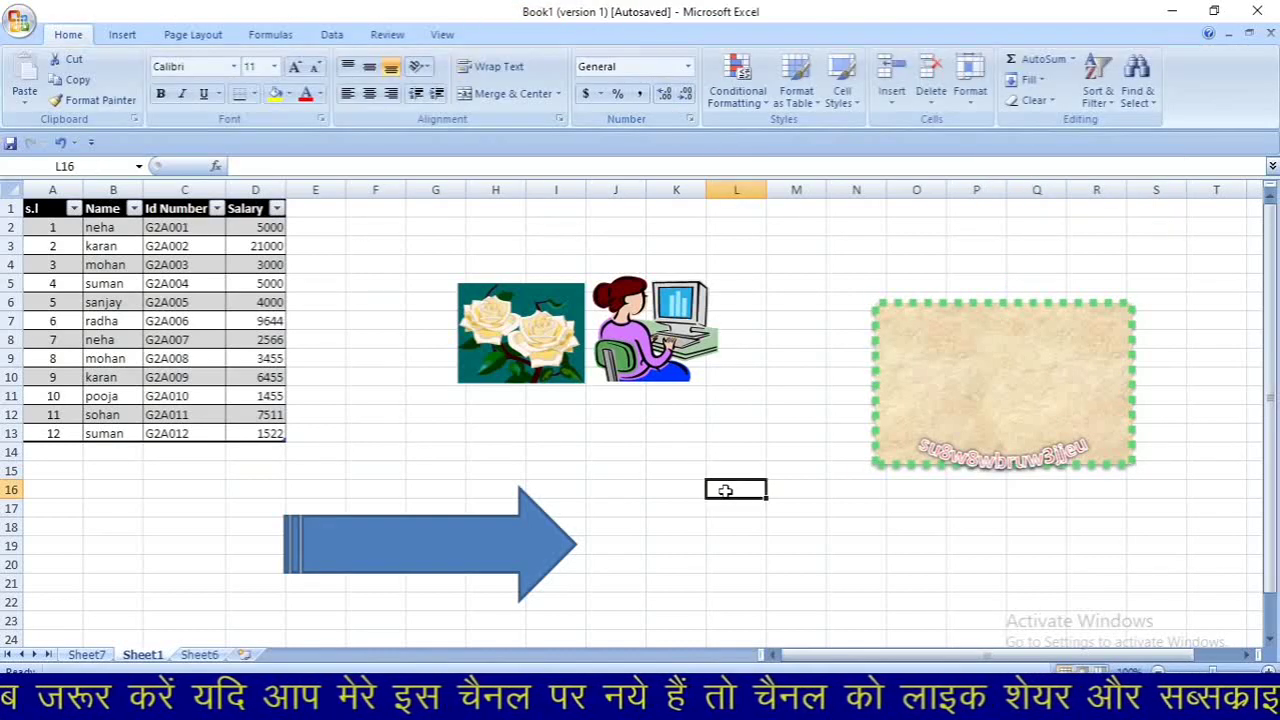
{"action": "left_click", "coordinate": [122, 36]}
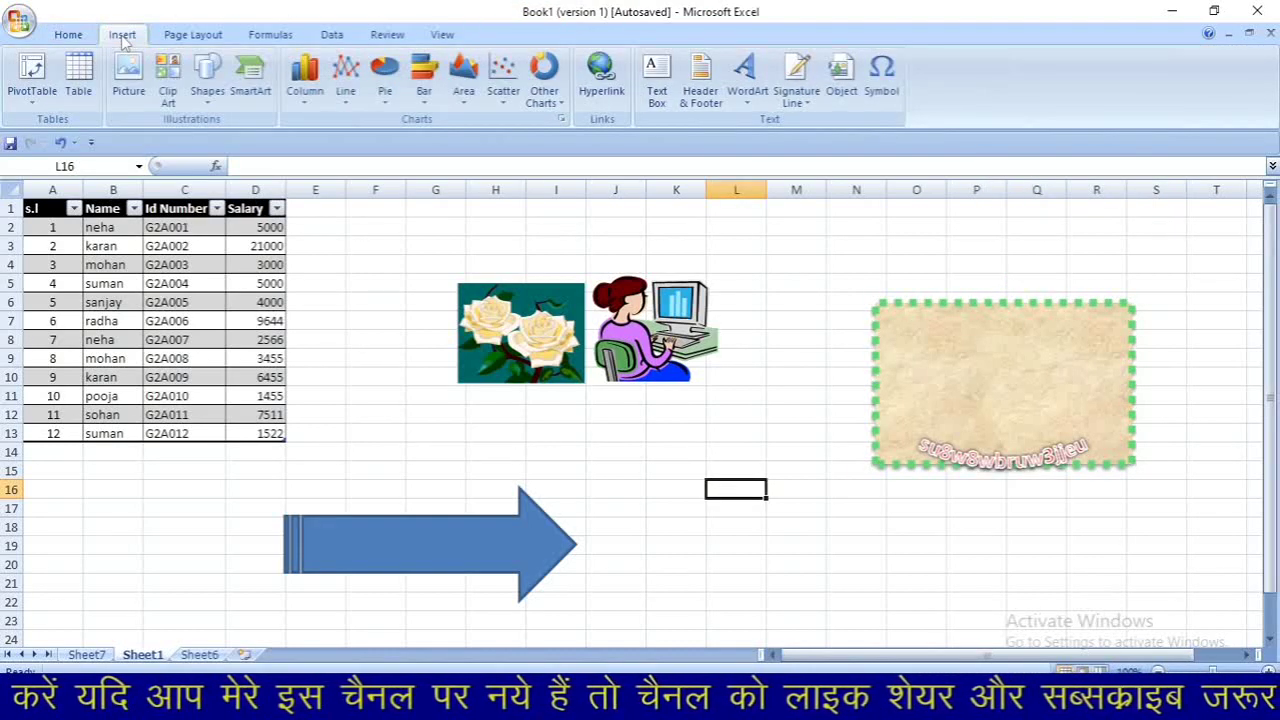
{"action": "left_click", "coordinate": [261, 92]}
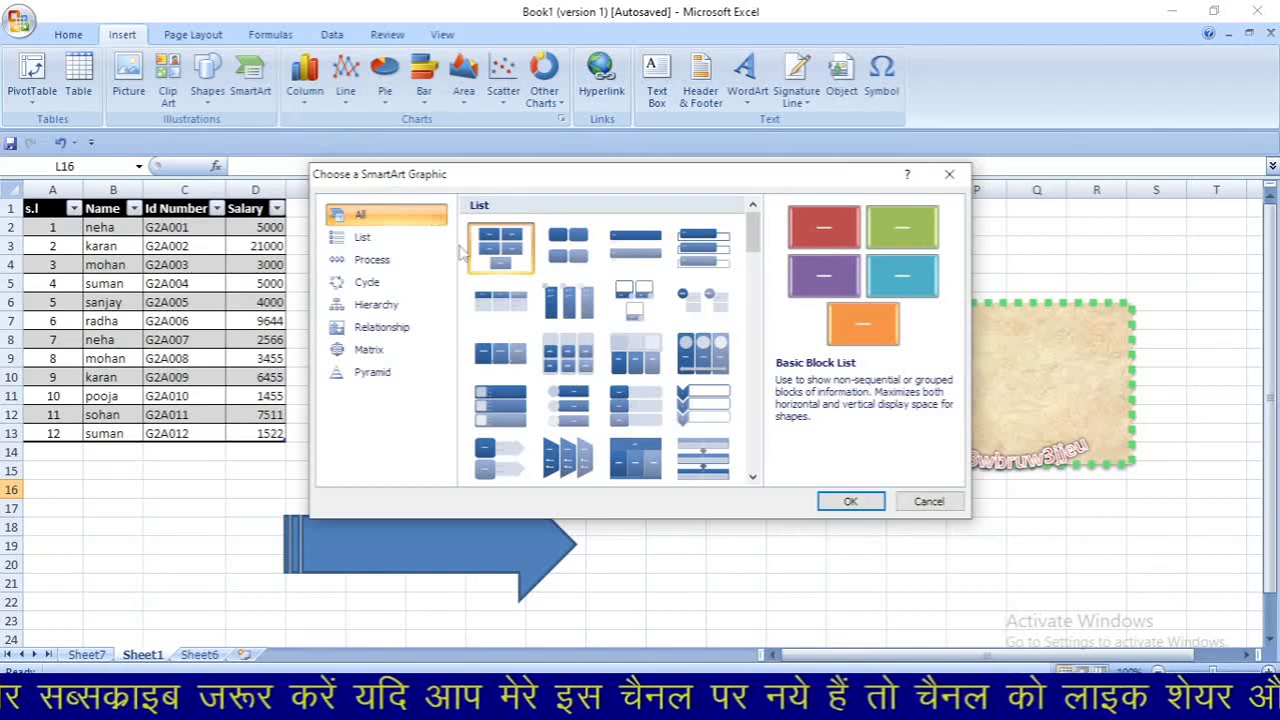
{"action": "left_click", "coordinate": [947, 176]}
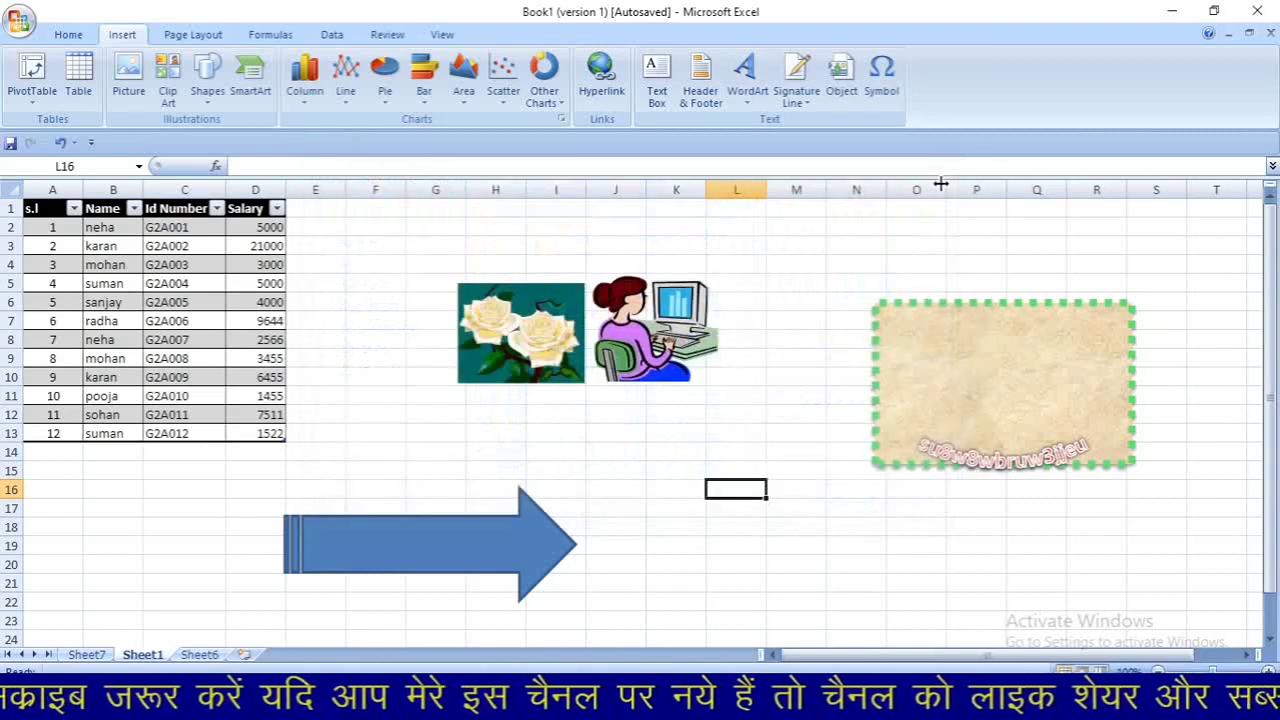
Add a new blank worksheet after Sheet6
{"action": "left_click", "coordinate": [244, 655]}
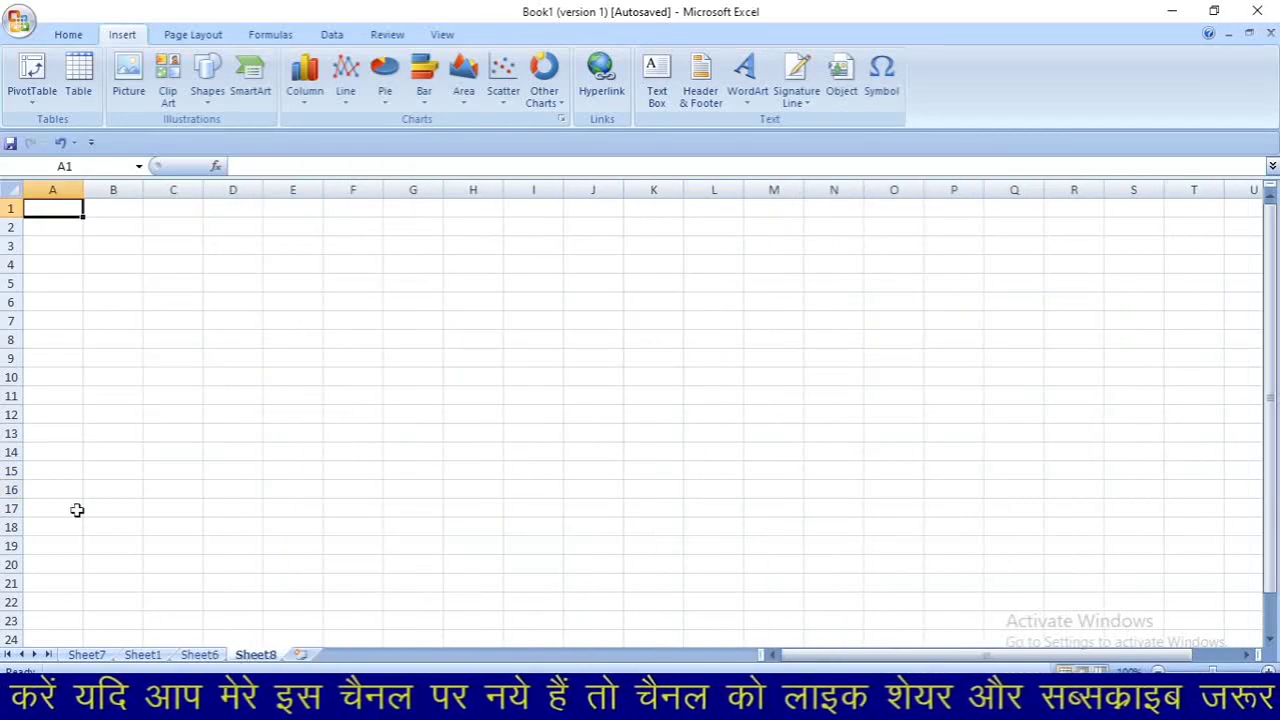
Browse the List, Process and Cycle SmartArt layouts and insert a Basic Cycle graphic on the new sheet
{"action": "left_click", "coordinate": [249, 84]}
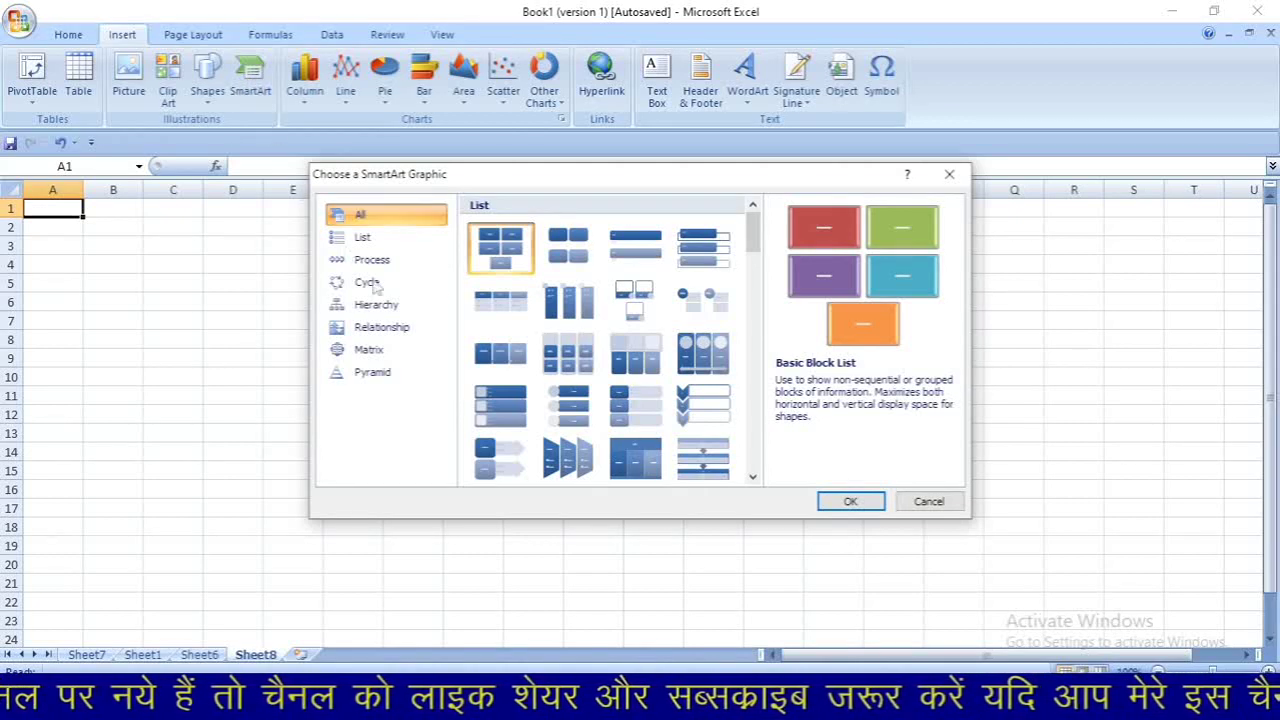
{"action": "left_click", "coordinate": [384, 244]}
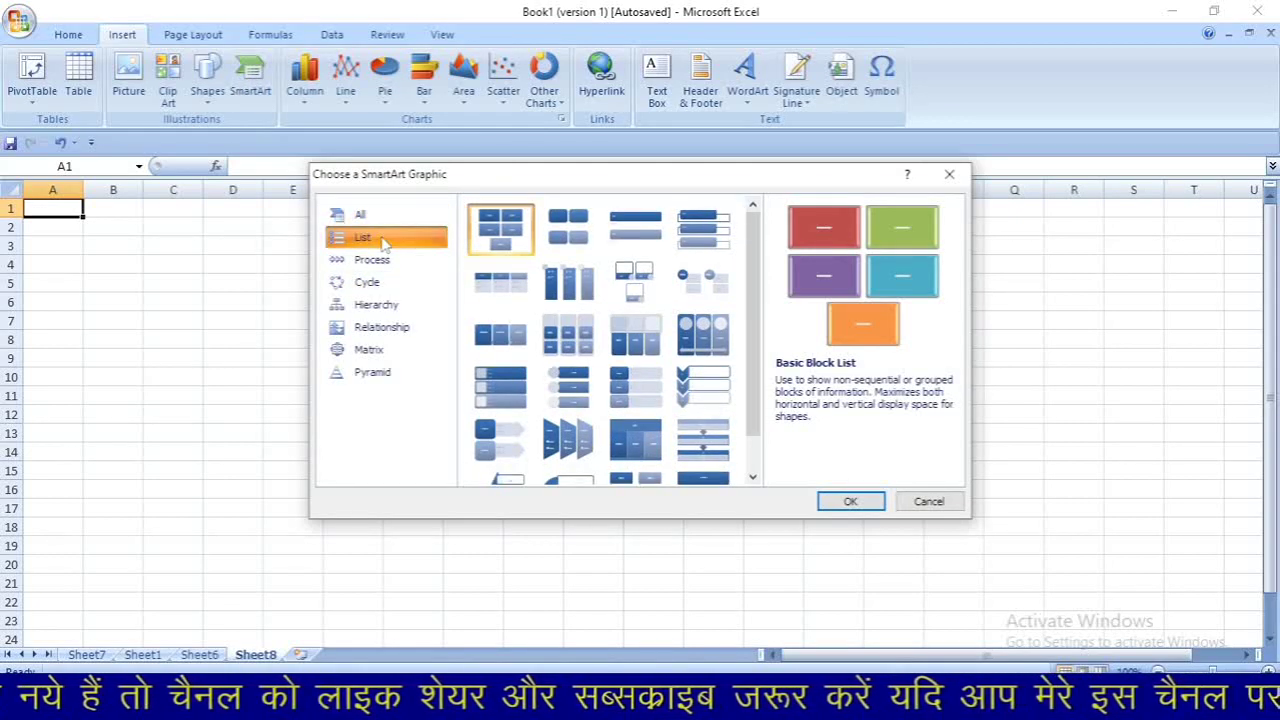
{"action": "left_click", "coordinate": [384, 261]}
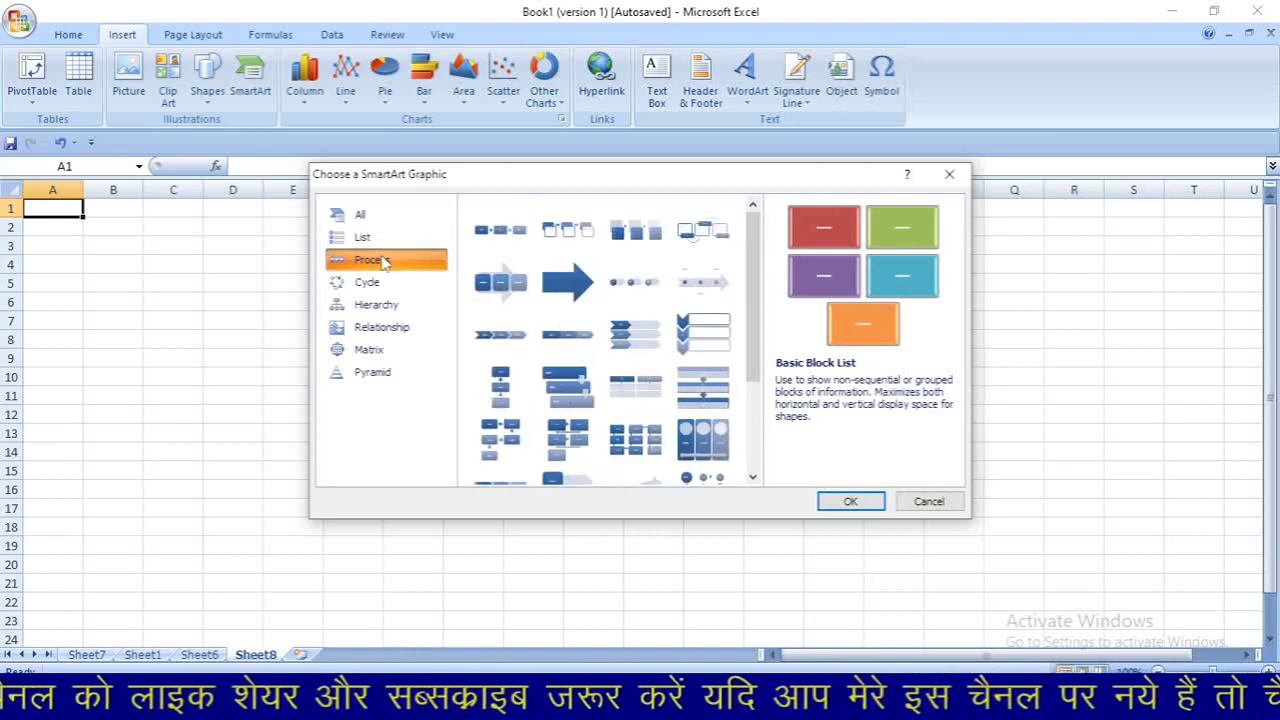
{"action": "left_click", "coordinate": [384, 283]}
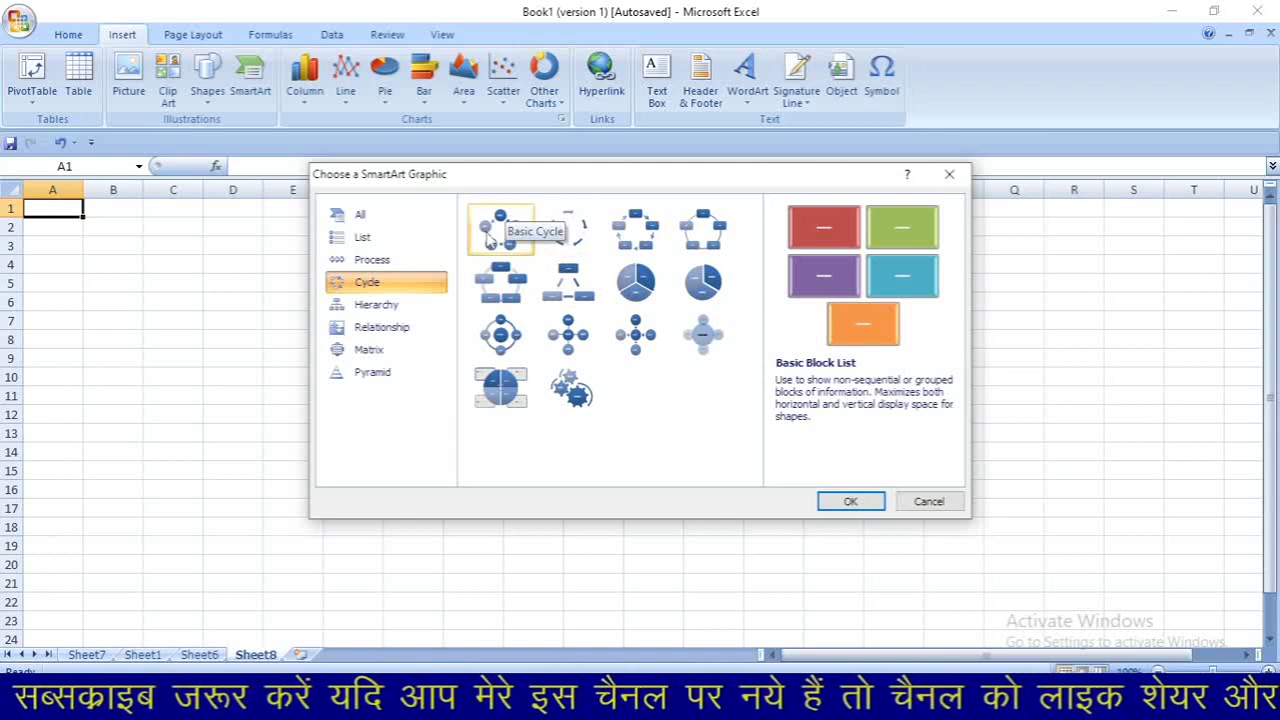
{"action": "left_click", "coordinate": [489, 238]}
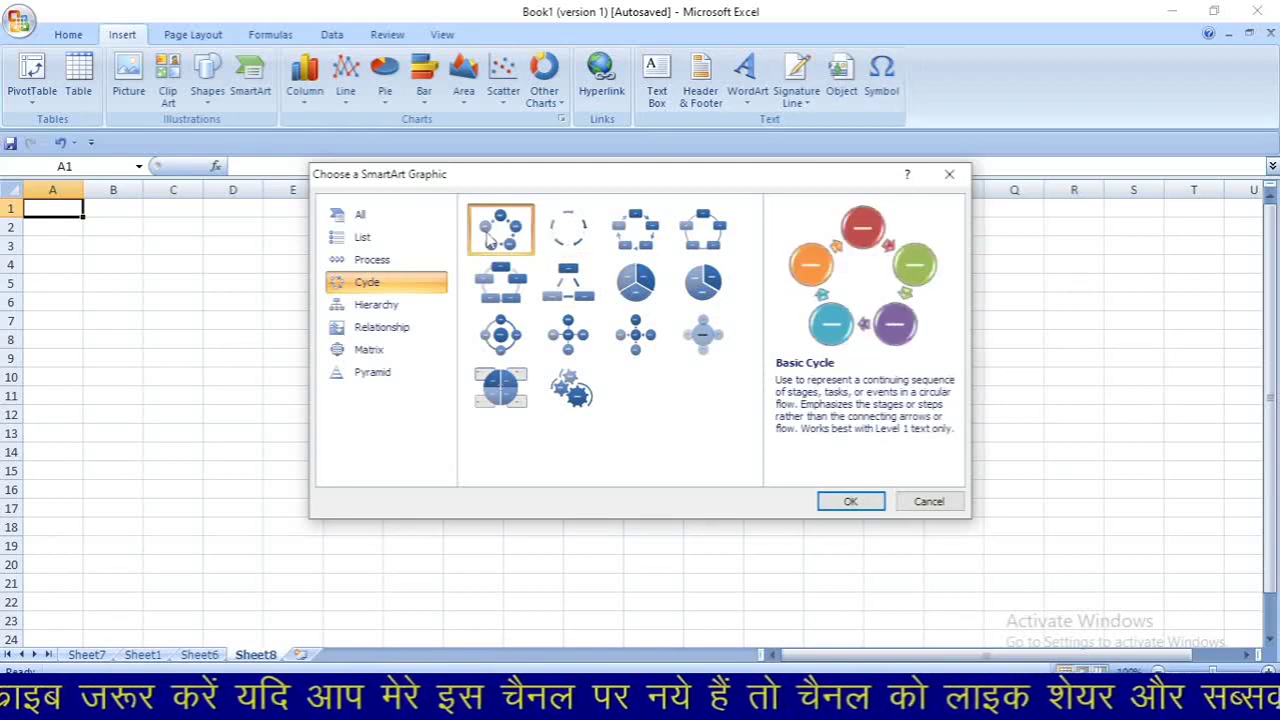
{"action": "left_click", "coordinate": [851, 502]}
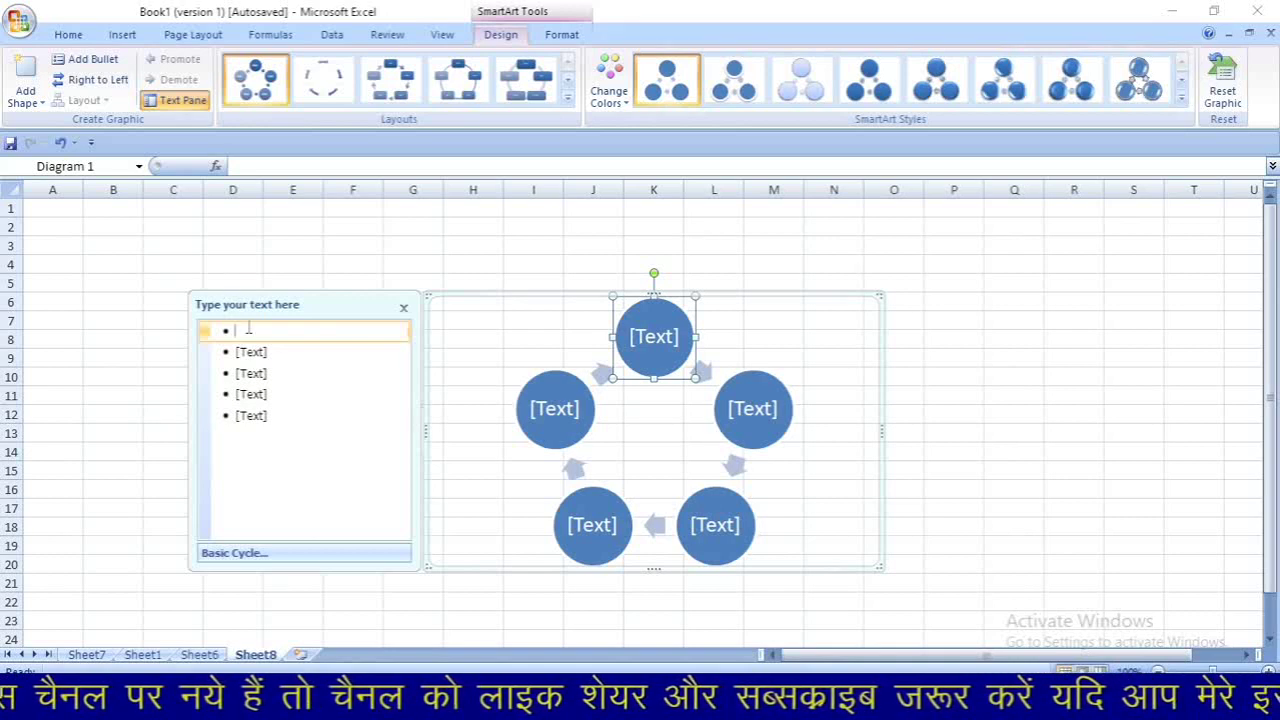
Enter a first name in the cycle's first circle and add a second entry reading "j9hyahn" after it
{"action": "type", "text": "rohan"}
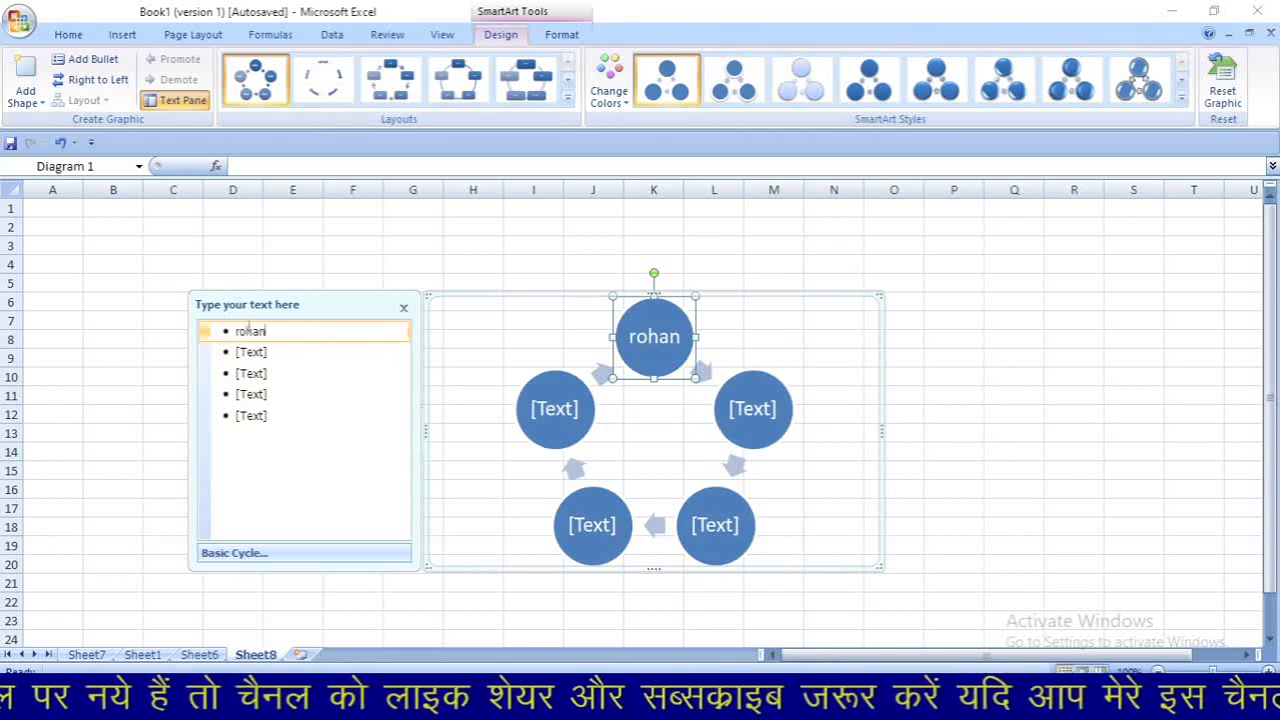
{"action": "key", "text": "Return"}
{"action": "type", "text": "j9hyahn"}
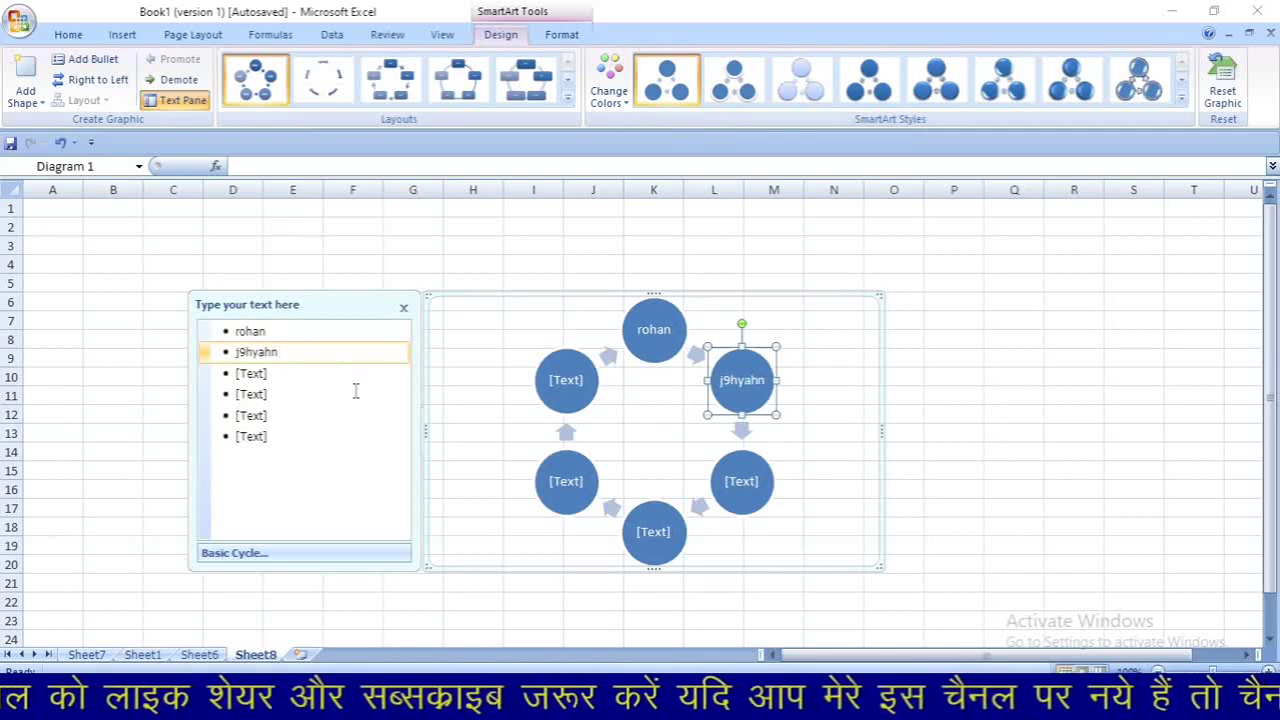
Recolor the cycle graphic with the first Colorful color variation
{"action": "left_click", "coordinate": [645, 346]}
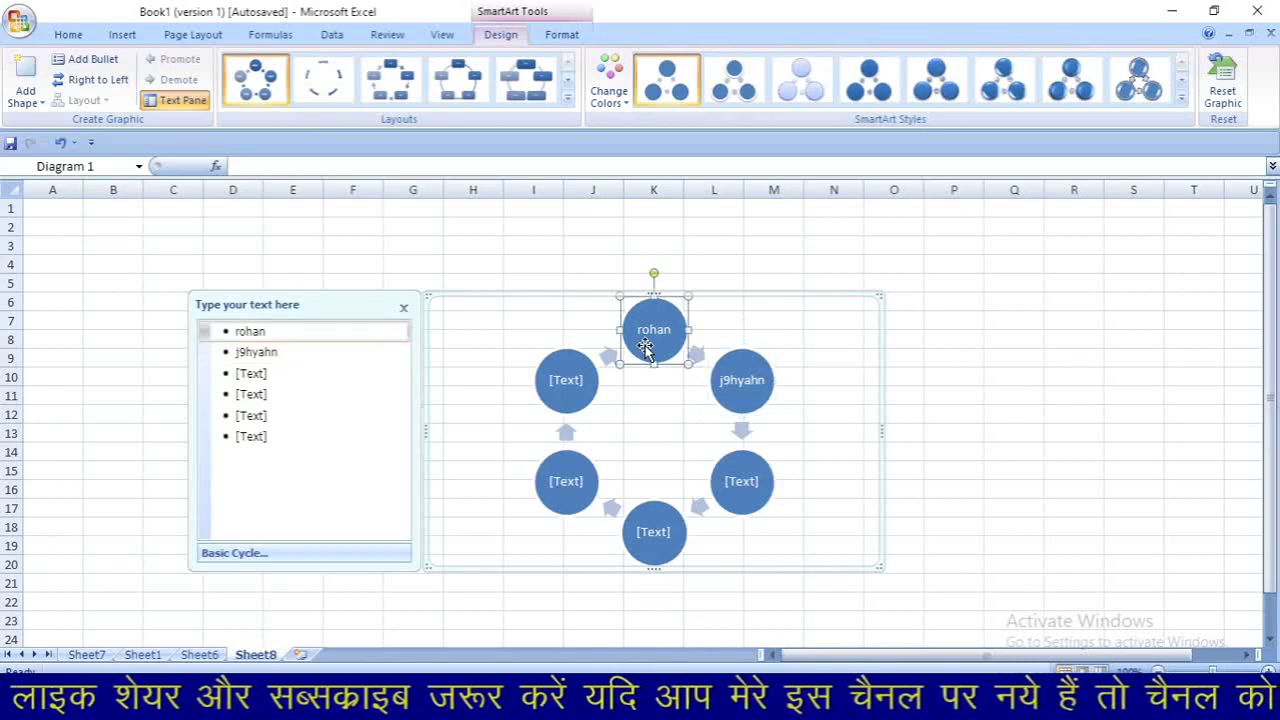
{"action": "left_click", "coordinate": [609, 85]}
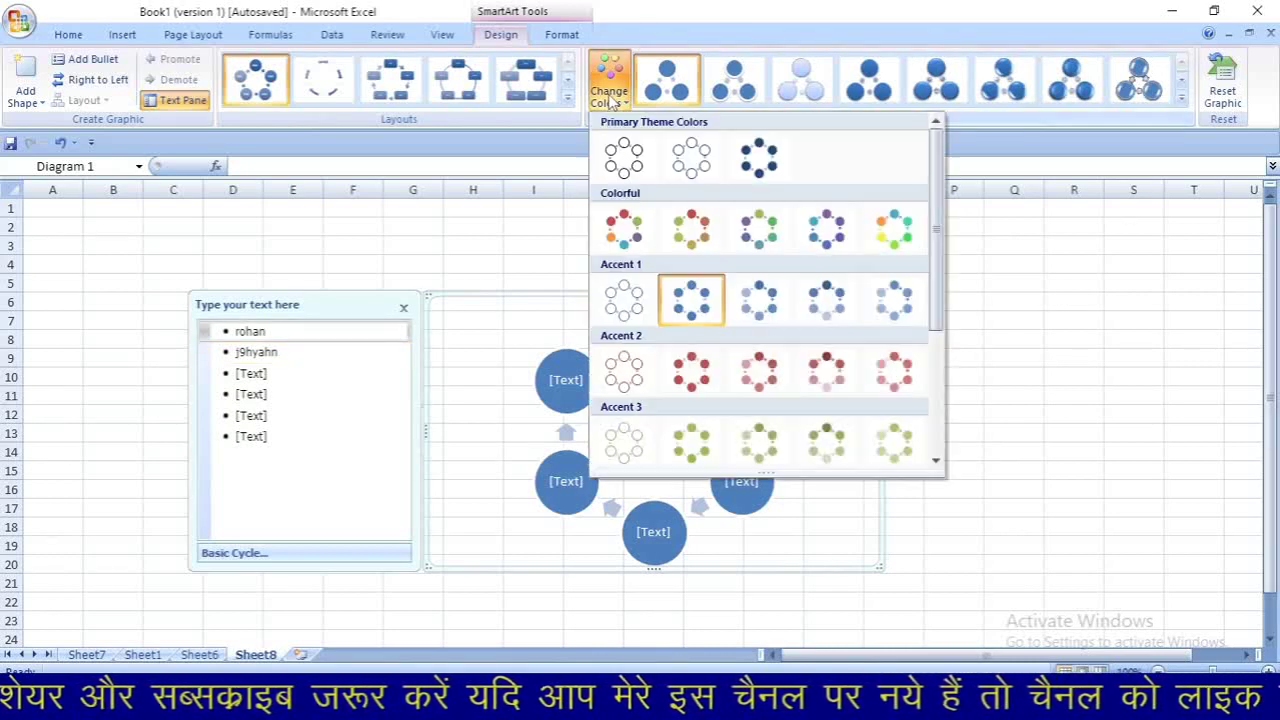
{"action": "left_click", "coordinate": [624, 240]}
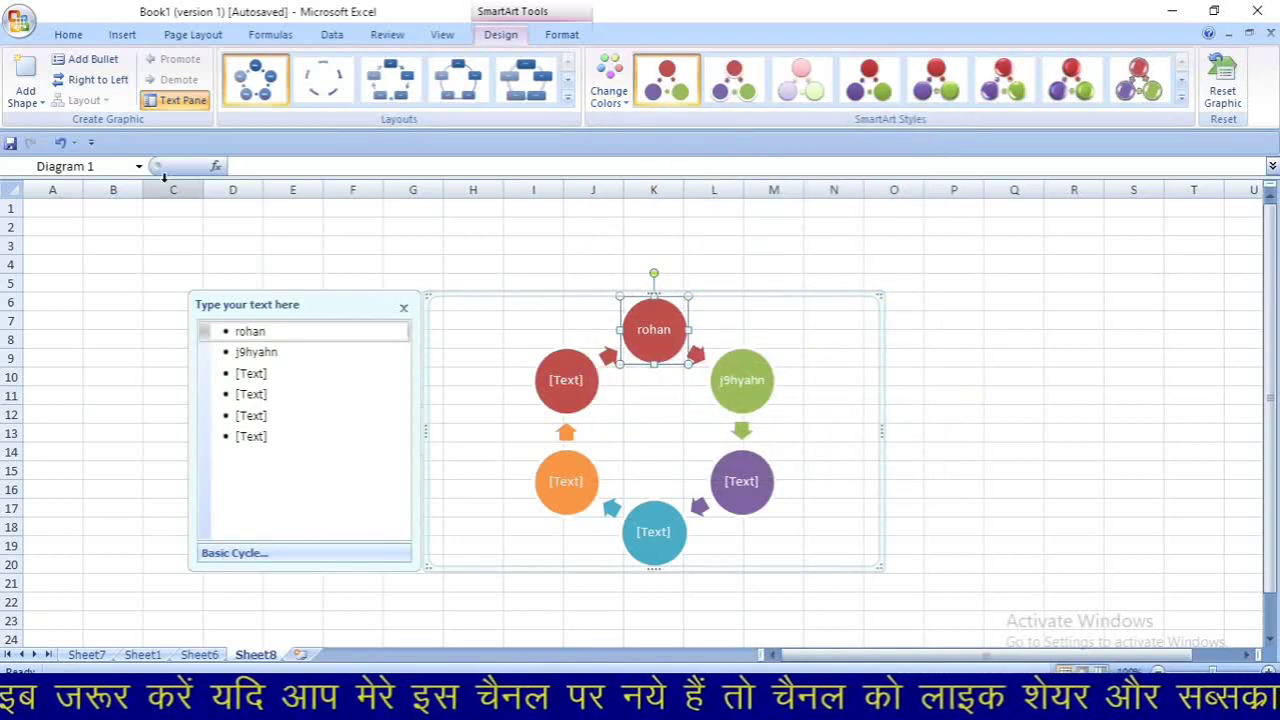
Add empty bullets under the first circle's text, delete the three circles following it, and view the options for adding shapes
{"action": "left_click", "coordinate": [94, 61]}
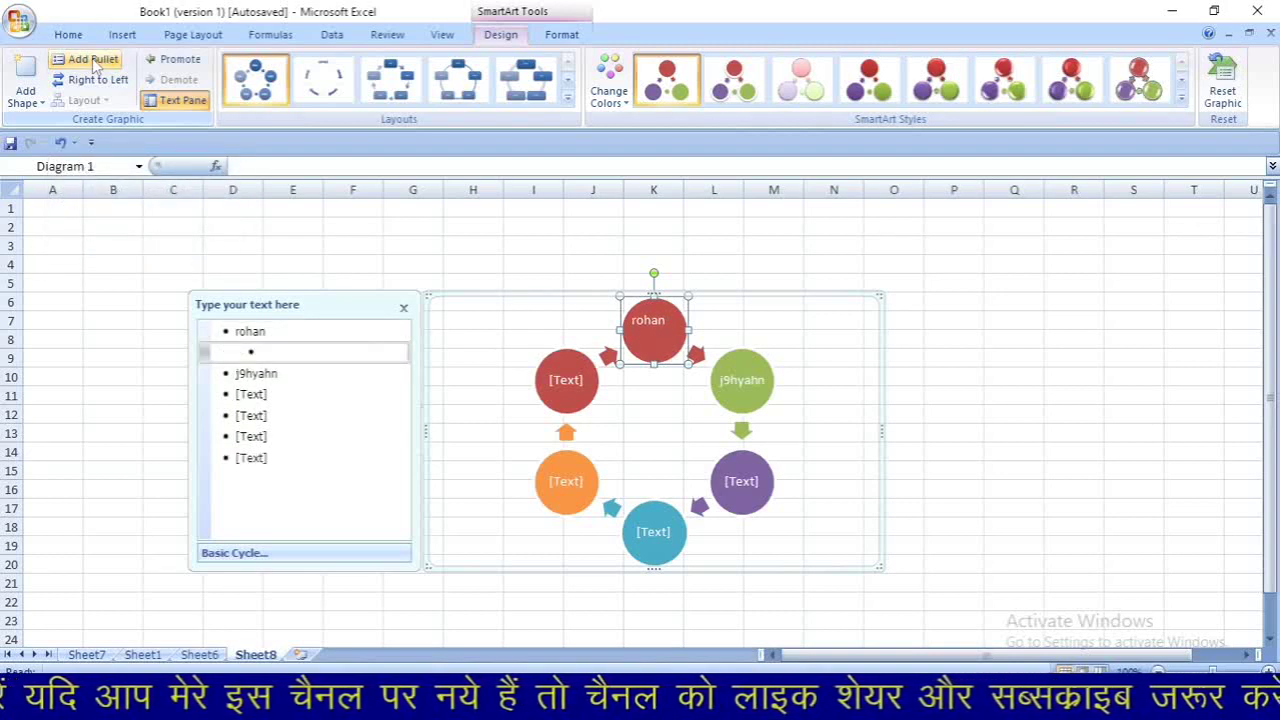
{"action": "left_click", "coordinate": [94, 61]}
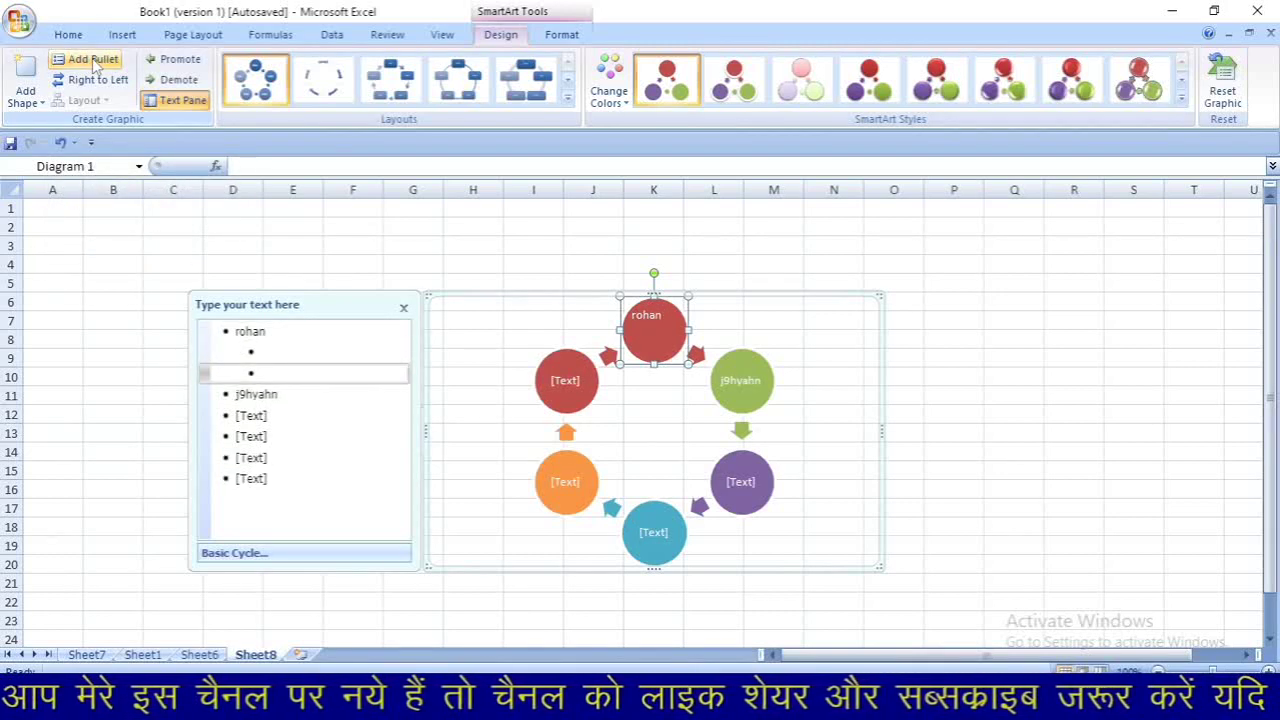
{"action": "left_click", "coordinate": [94, 61]}
{"action": "key", "text": "Delete"}
{"action": "key", "text": "Delete"}
{"action": "key", "text": "Delete"}
{"action": "key", "text": "Delete"}
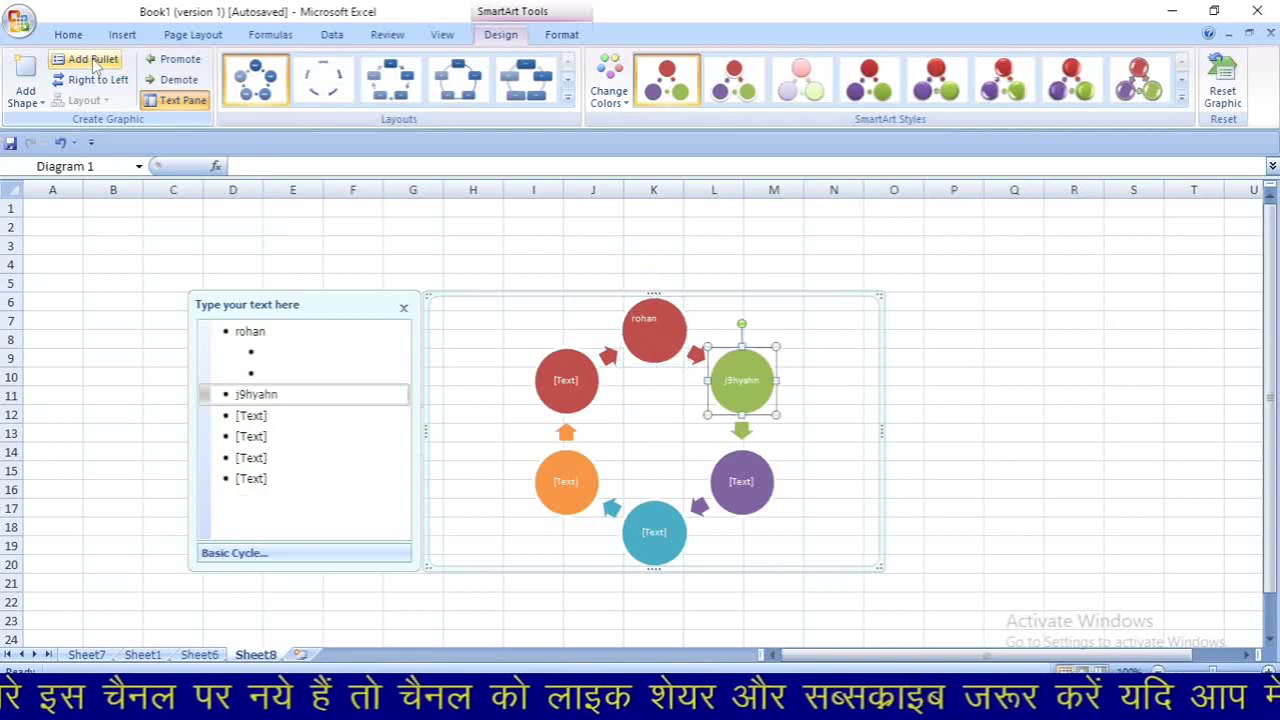
{"action": "left_click", "coordinate": [38, 93]}
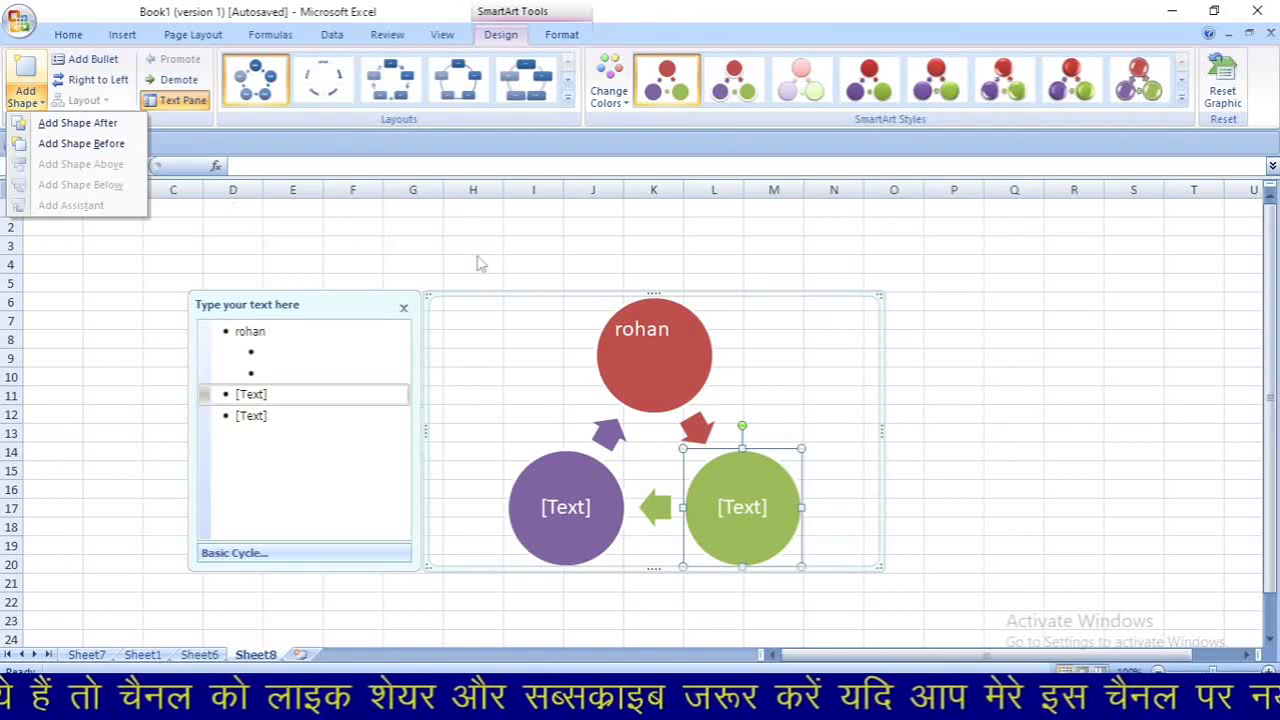
{"action": "left_click", "coordinate": [641, 225]}
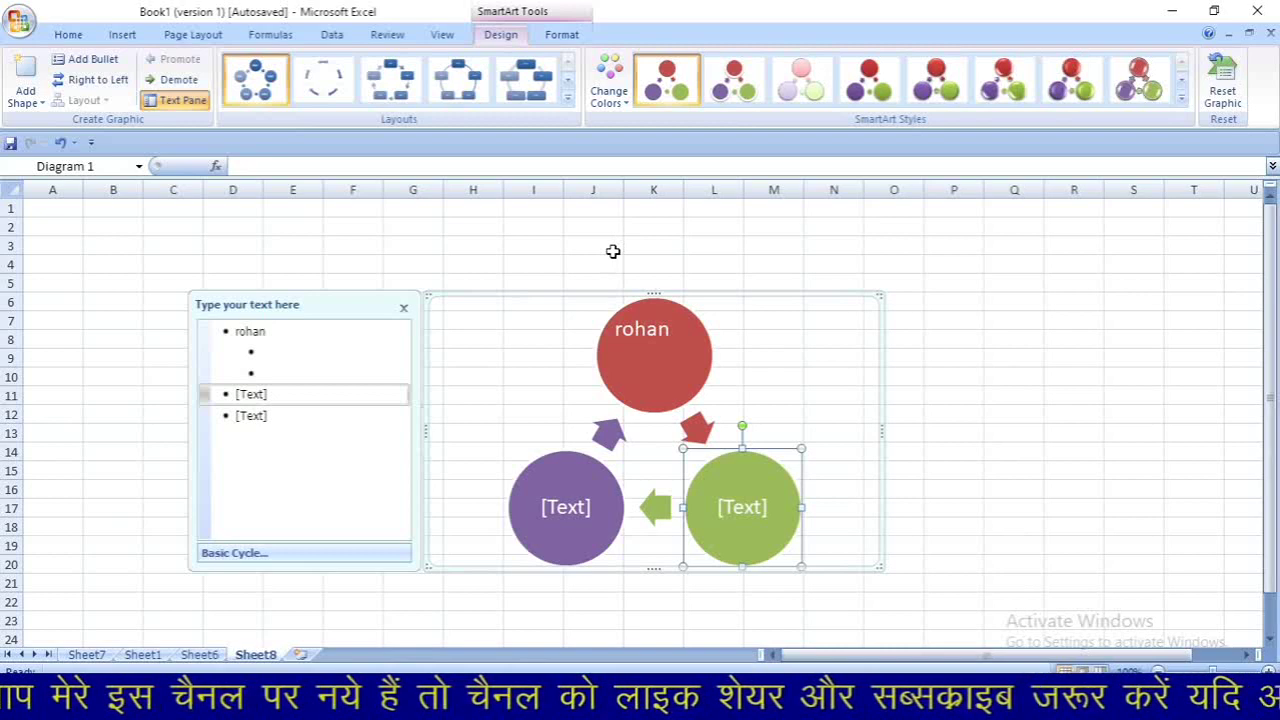
Undo the cycle graphic's edits and its insertion, keep the arched text on Sheet1, and return to Sheet8
{"action": "key", "text": "ctrl+z"}
{"action": "key", "text": "ctrl+z"}
{"action": "key", "text": "ctrl+z"}
{"action": "key", "text": "ctrl+z"}
{"action": "key", "text": "ctrl+z"}
{"action": "key", "text": "ctrl+z"}
{"action": "key", "text": "ctrl+z"}
{"action": "key", "text": "ctrl+z"}
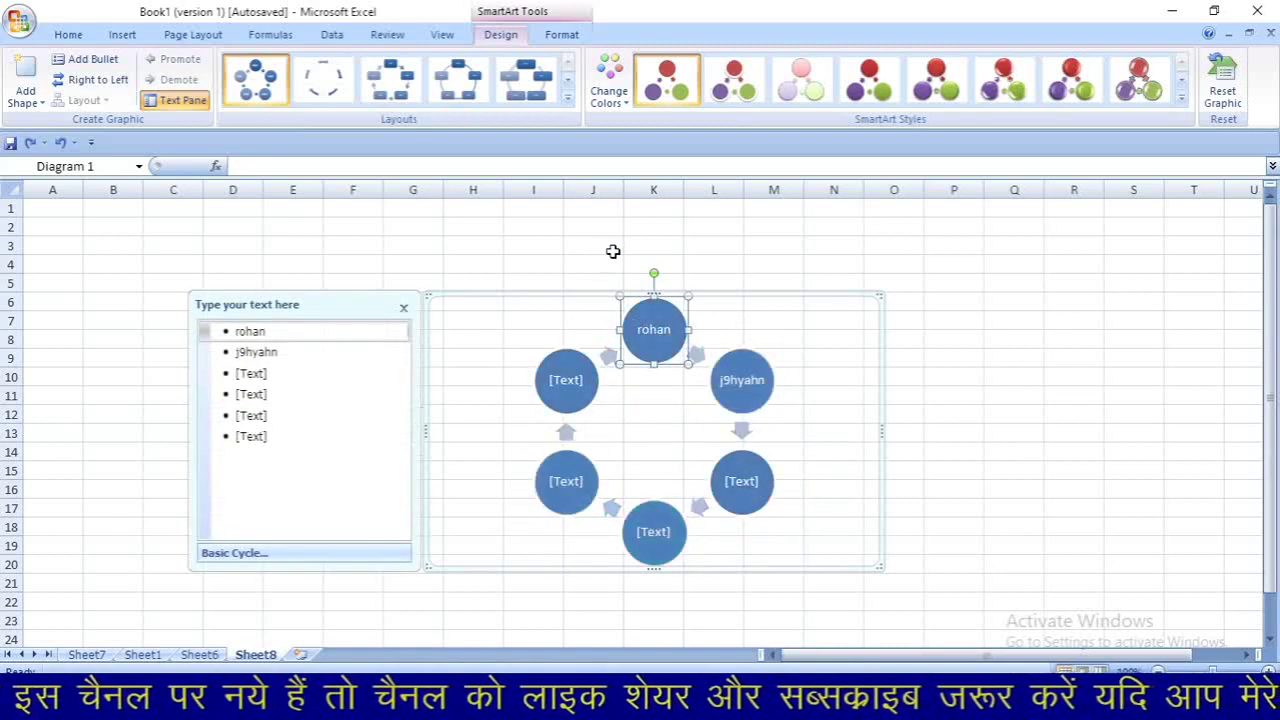
{"action": "key", "text": "ctrl+z"}
{"action": "key", "text": "ctrl+z"}
{"action": "key", "text": "ctrl+z"}
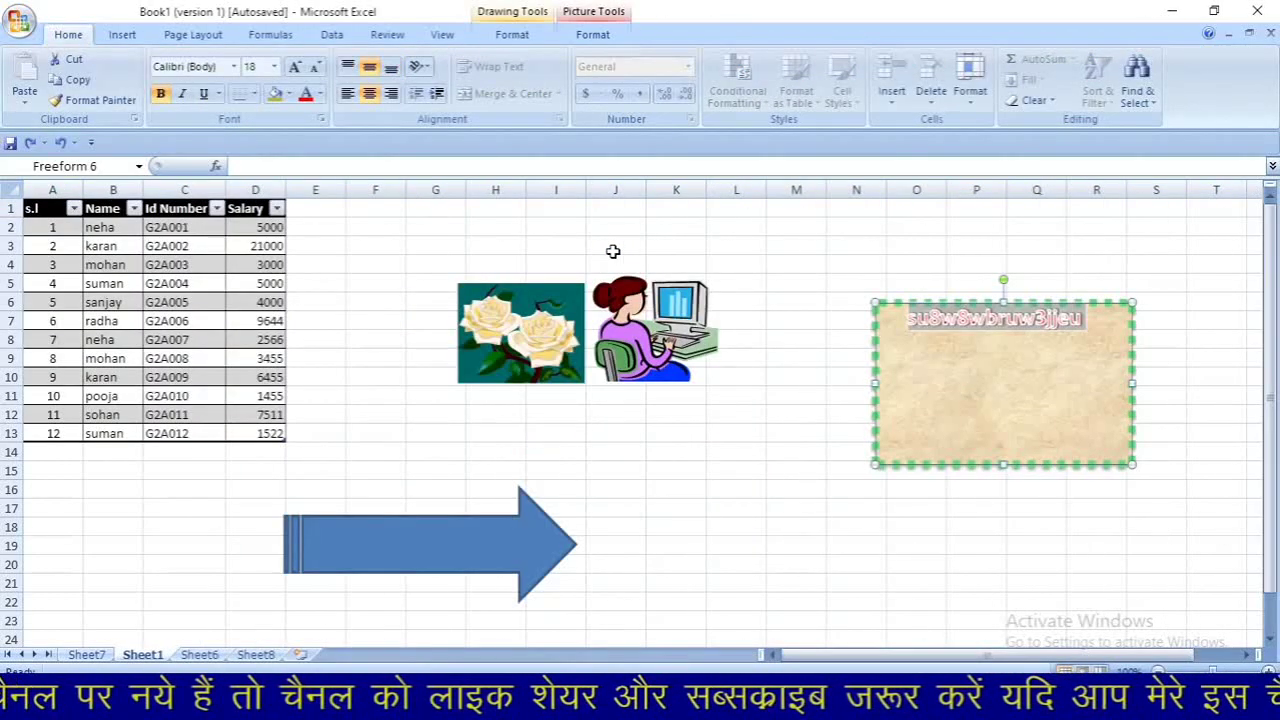
{"action": "key", "text": "ctrl+z"}
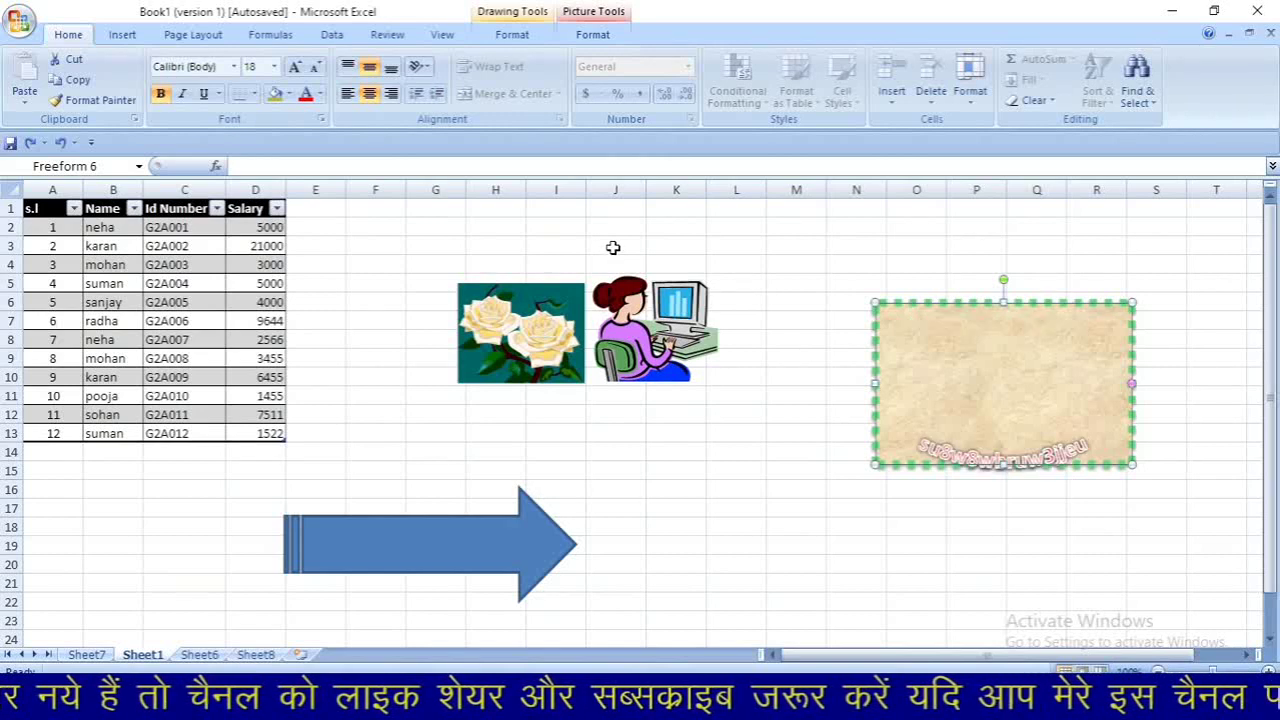
{"action": "left_click", "coordinate": [256, 655]}
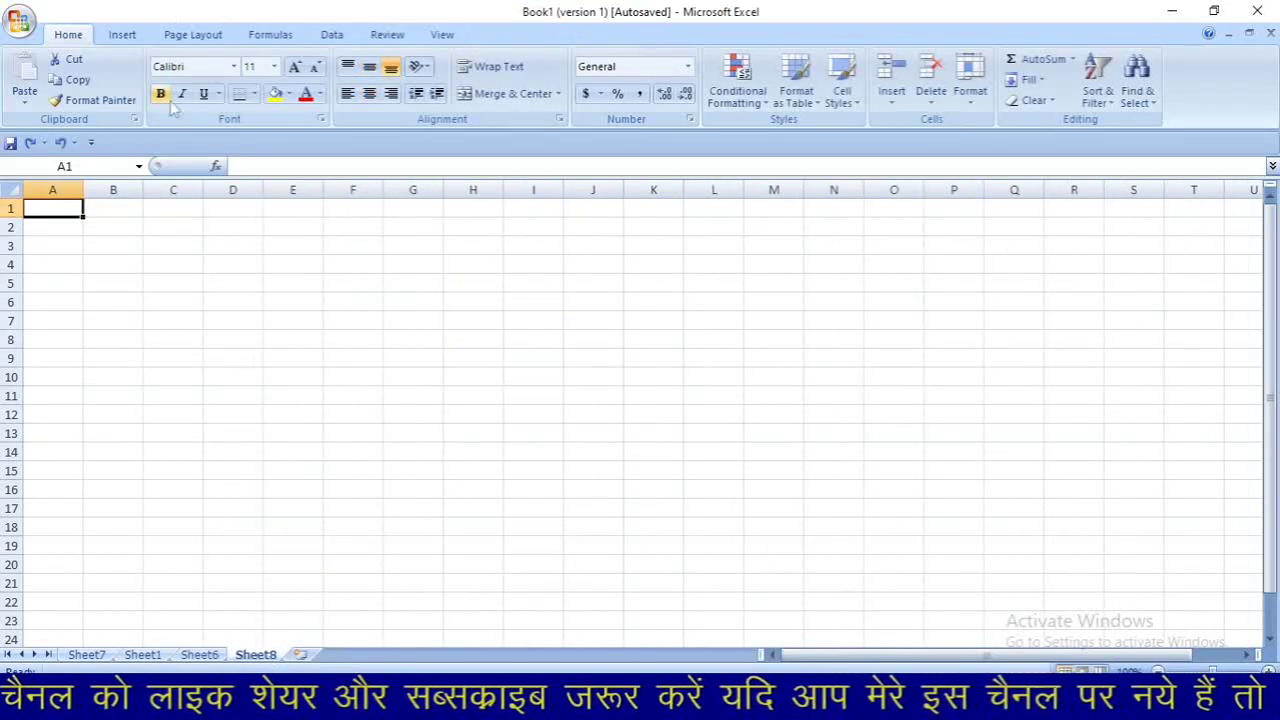
Insert a Vertical Box List SmartArt graphic on Sheet8
{"action": "left_click", "coordinate": [124, 36]}
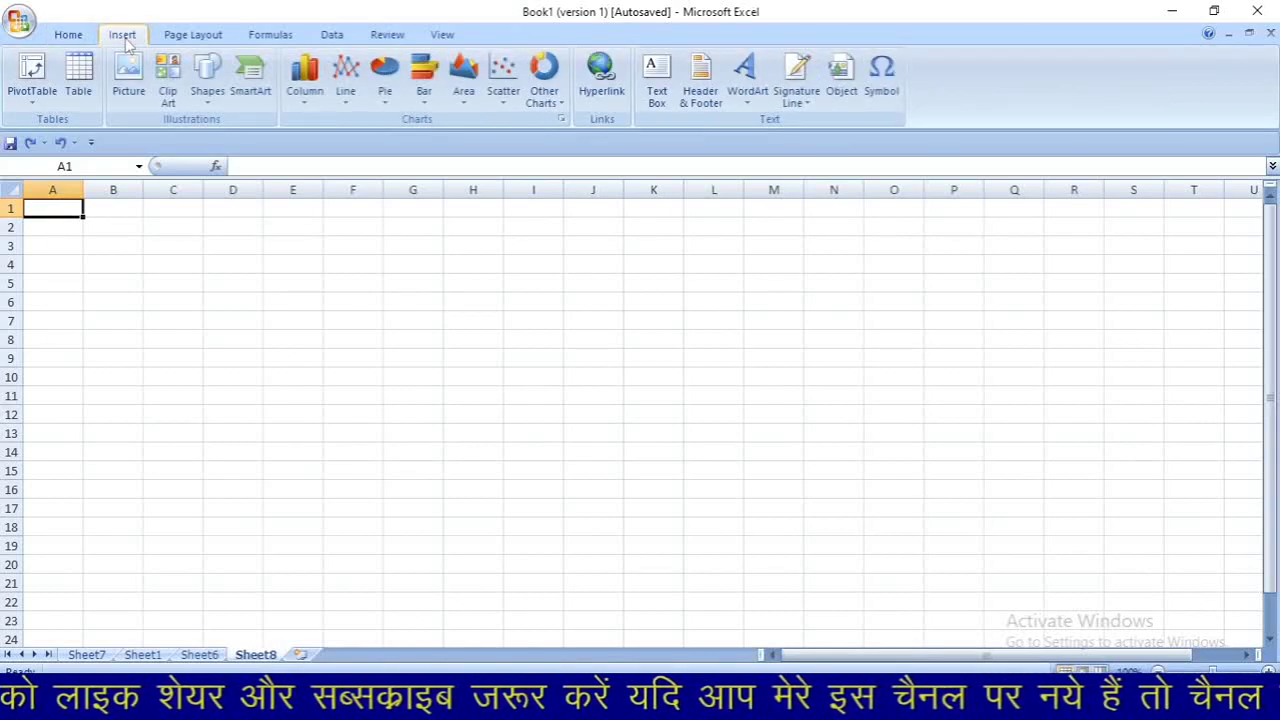
{"action": "left_click", "coordinate": [250, 92]}
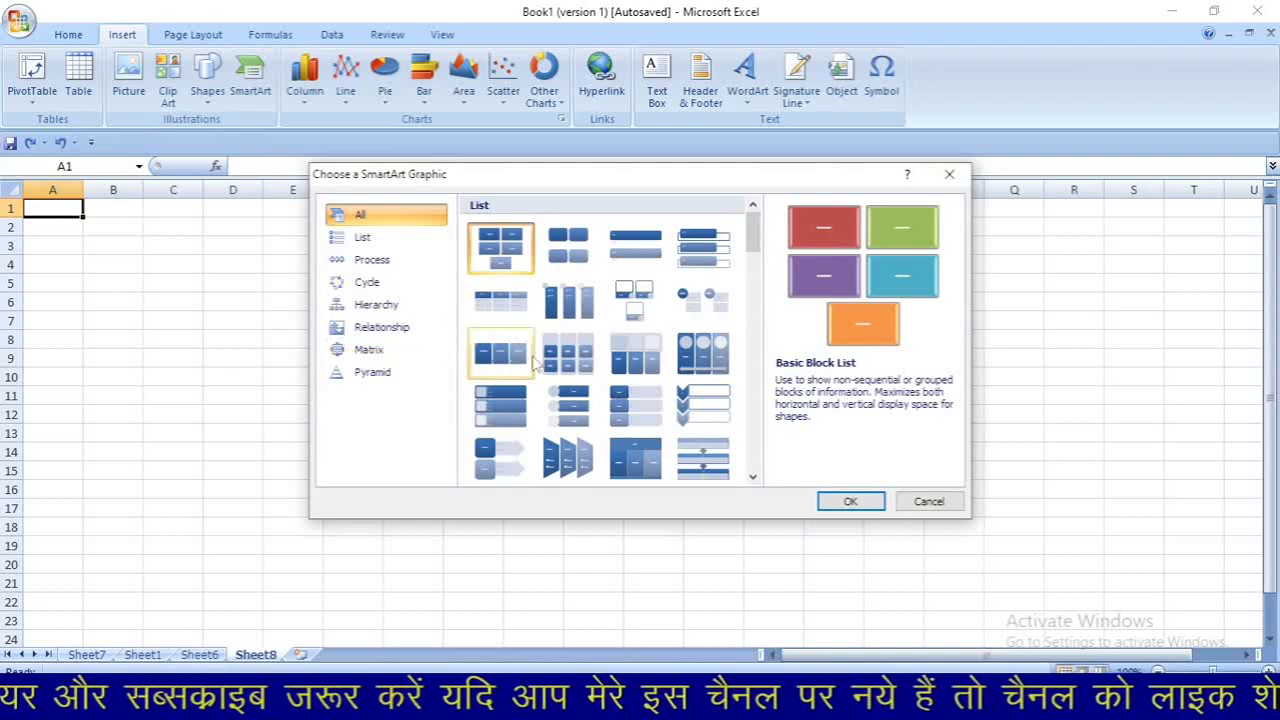
{"action": "left_click", "coordinate": [683, 264]}
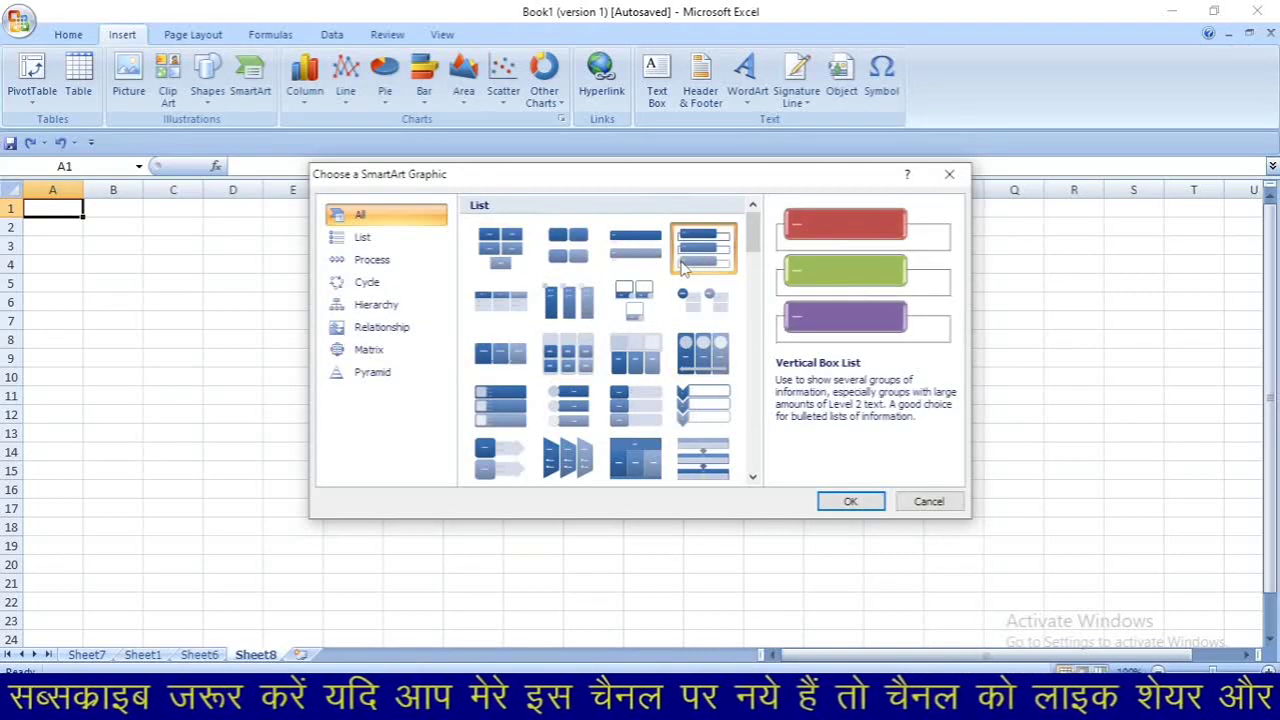
{"action": "left_click", "coordinate": [850, 501]}
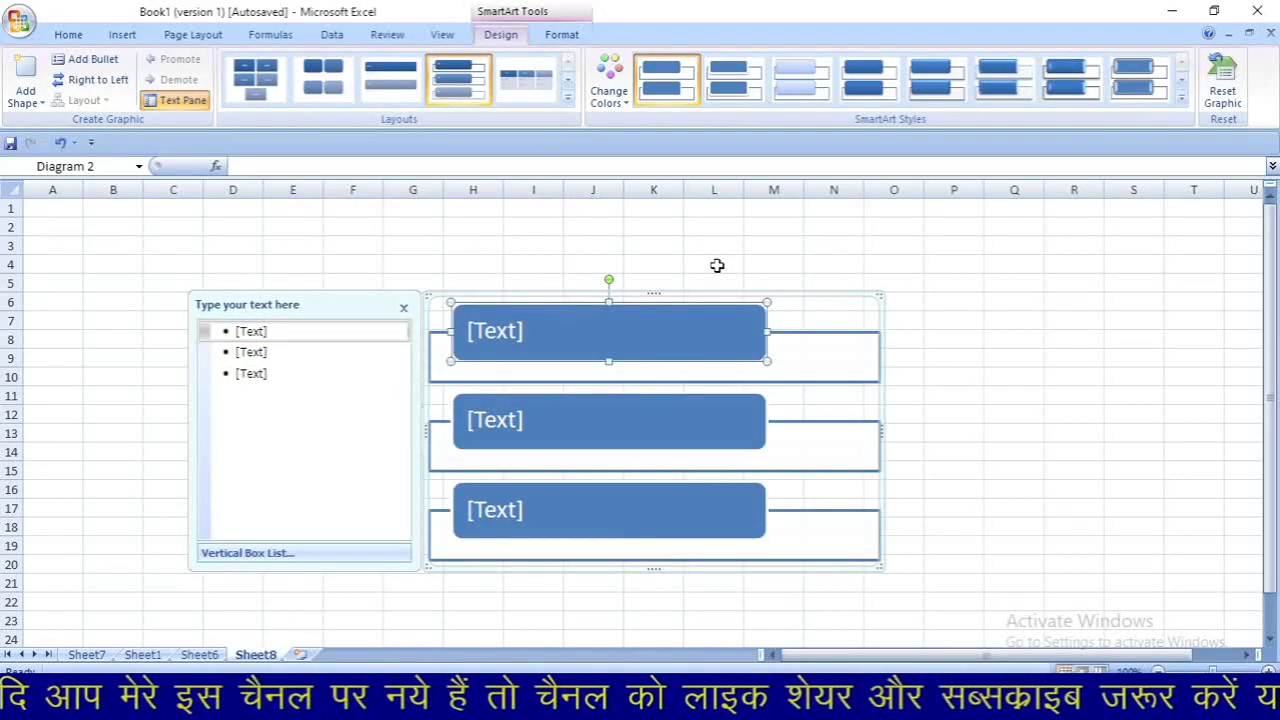
Fill the three boxes of the Vertical Box List with first names, one per box
{"action": "left_click", "coordinate": [330, 338]}
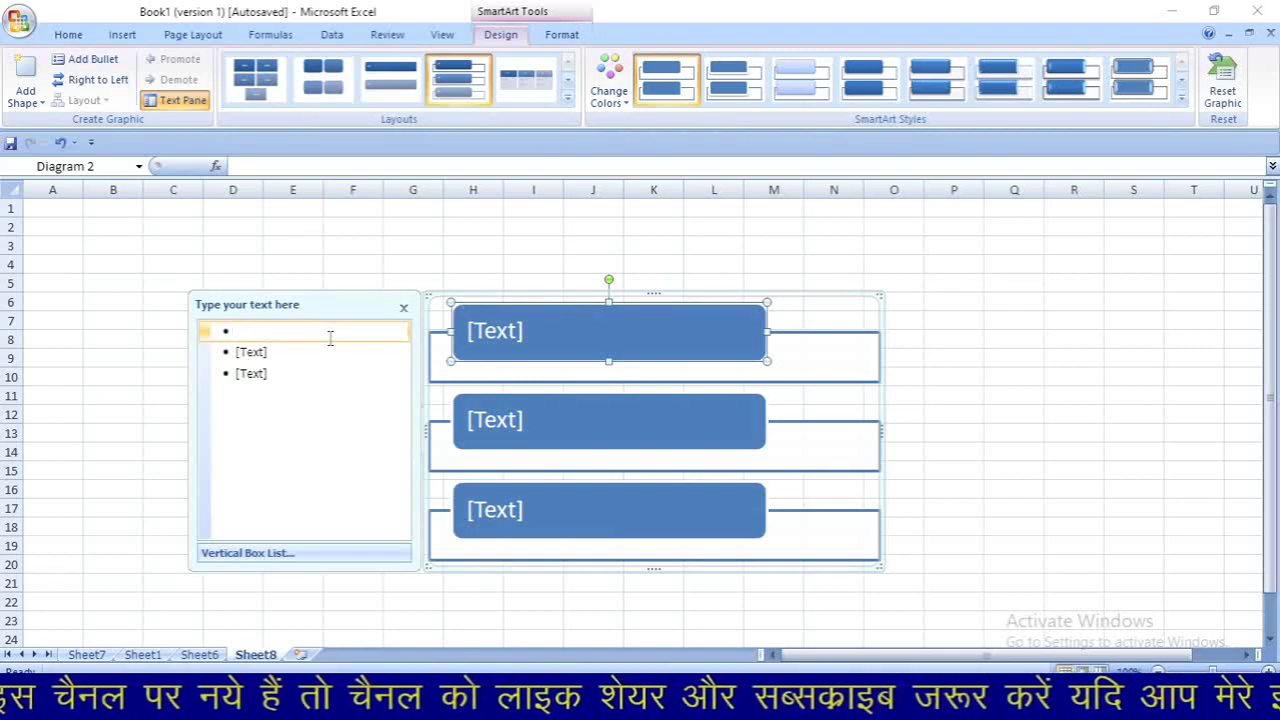
{"action": "type", "text": "rohan"}
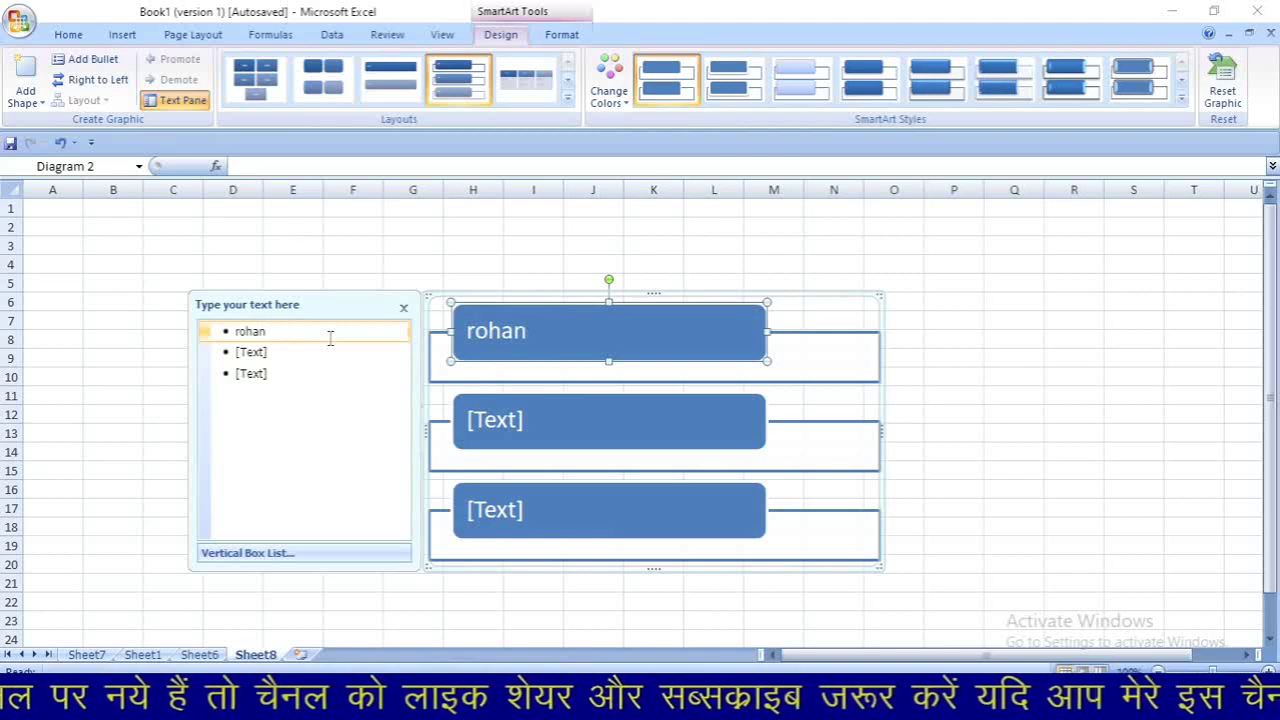
{"action": "left_click", "coordinate": [280, 355]}
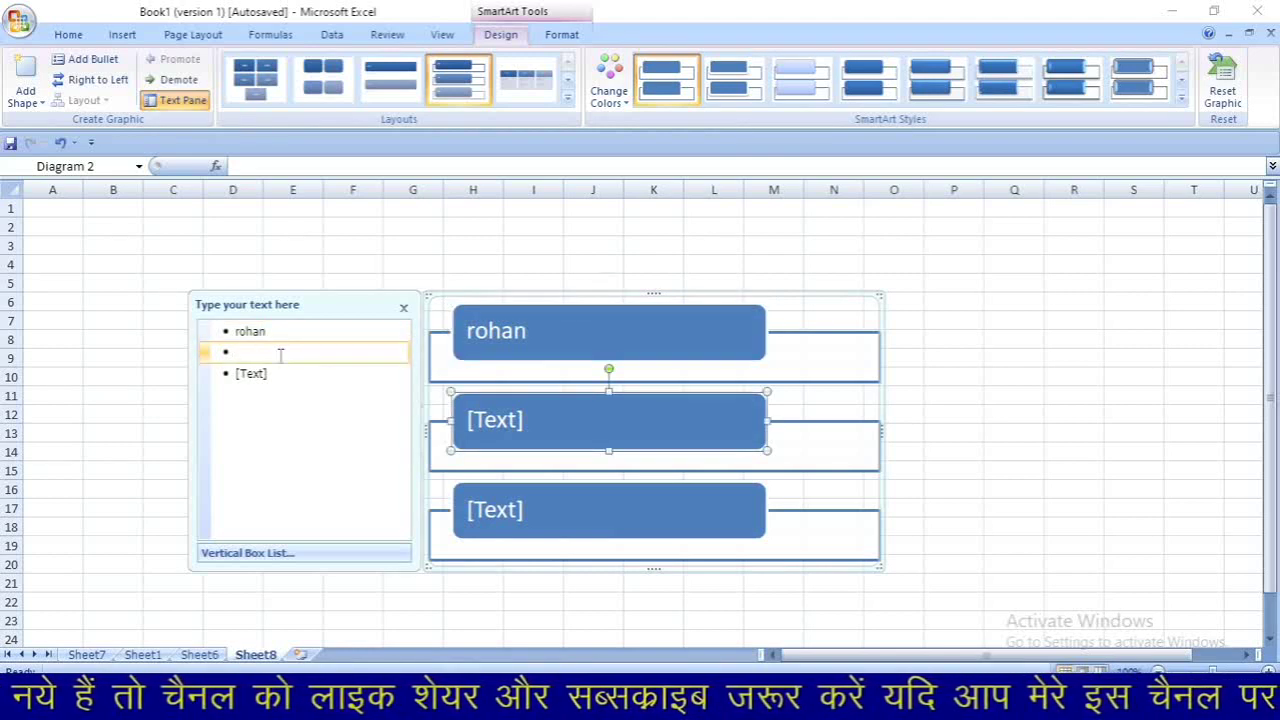
{"action": "type", "text": "mohan"}
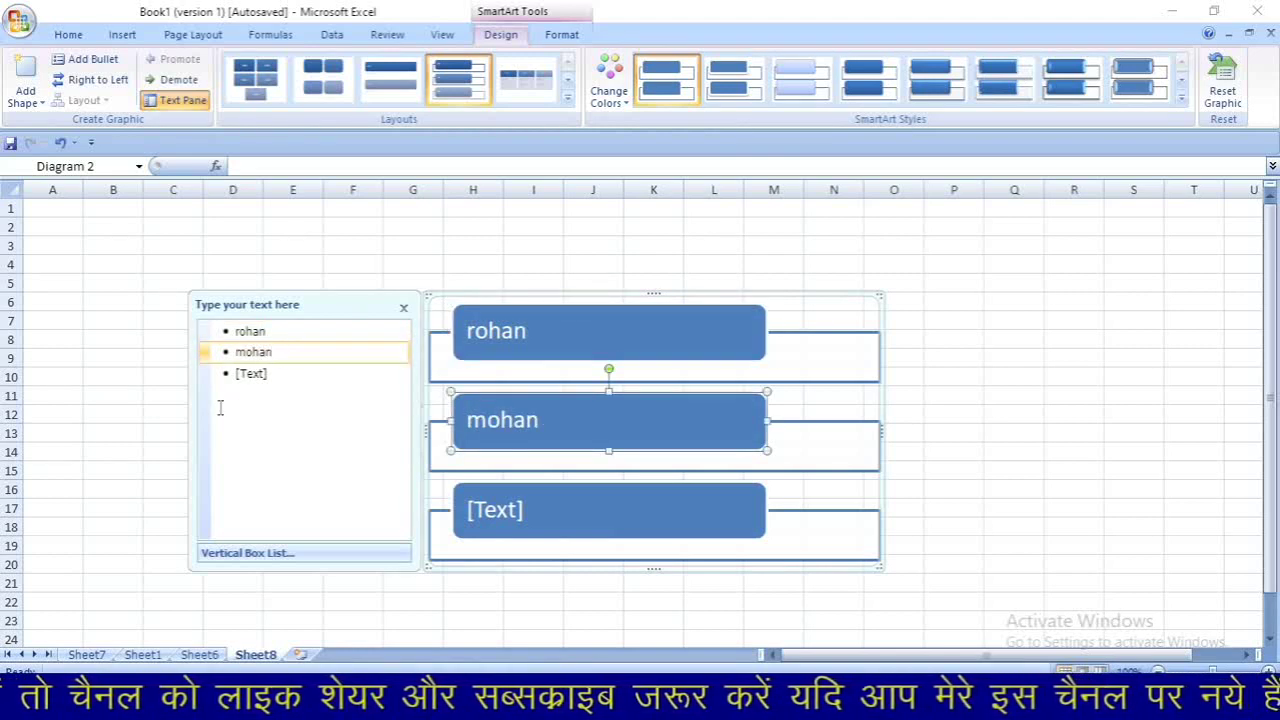
{"action": "left_click", "coordinate": [275, 385]}
{"action": "type", "text": "d"}
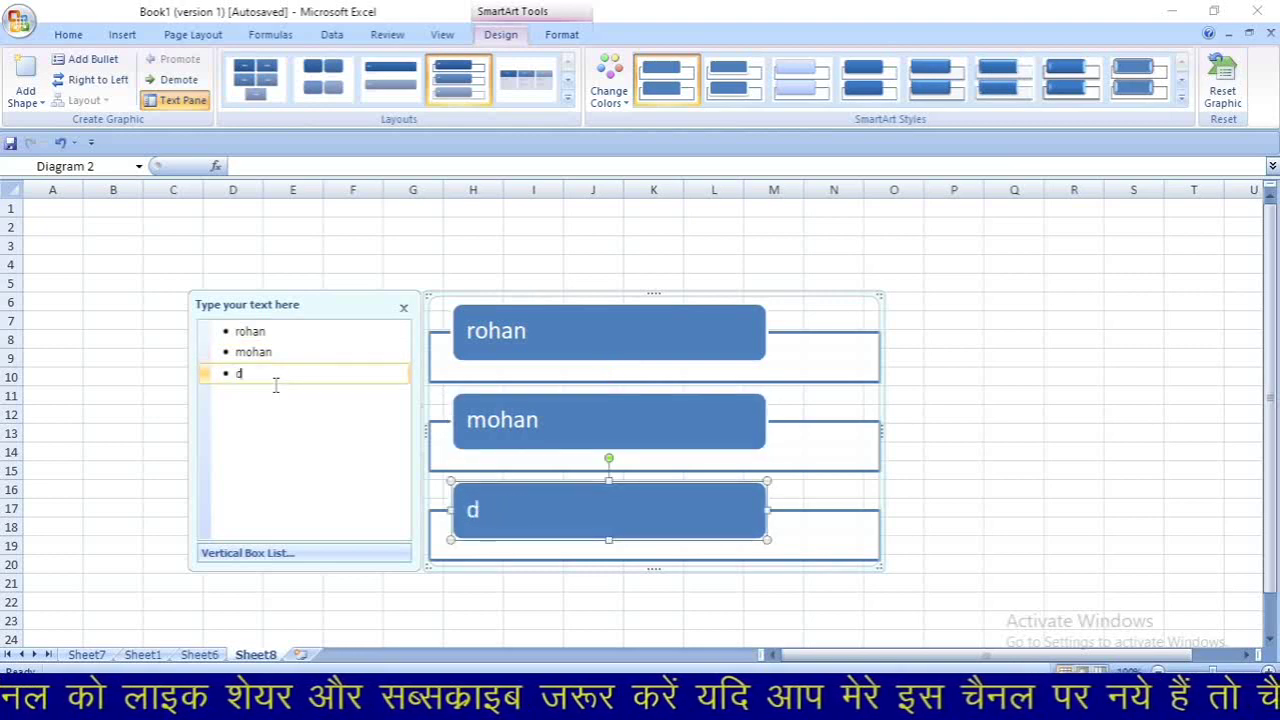
{"action": "type", "text": "haneshwa"}
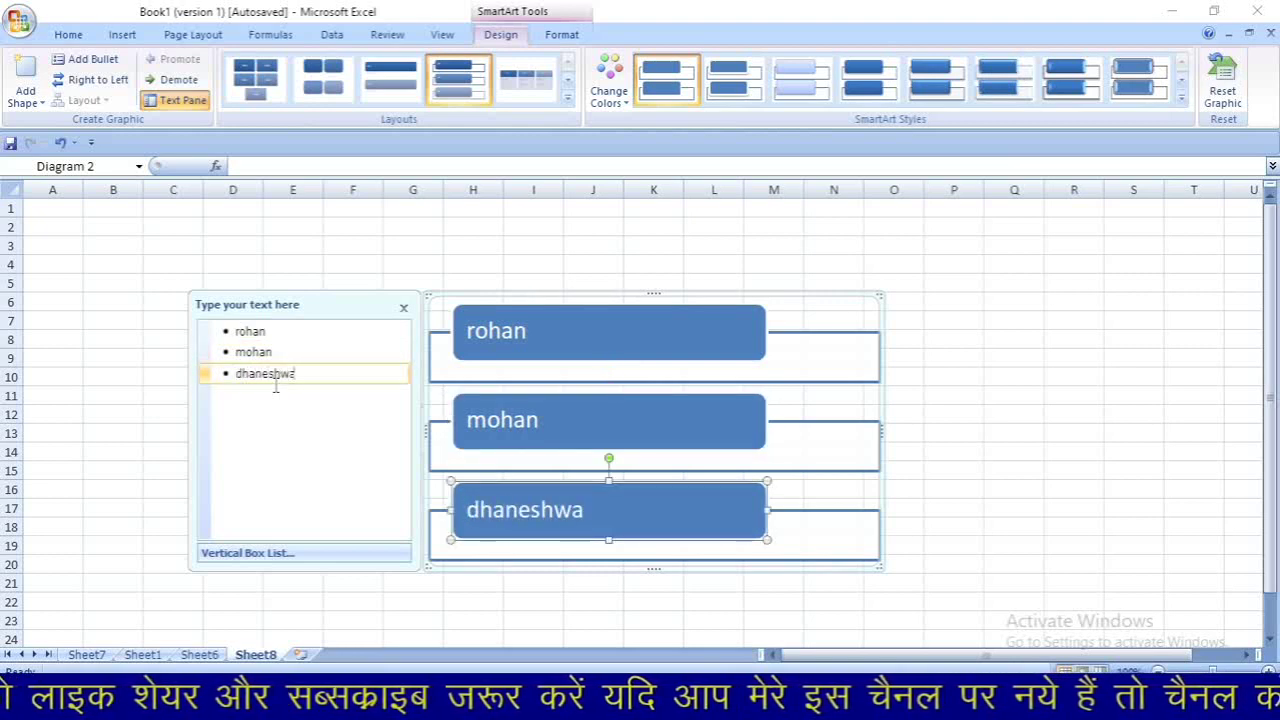
{"action": "type", "text": "r"}
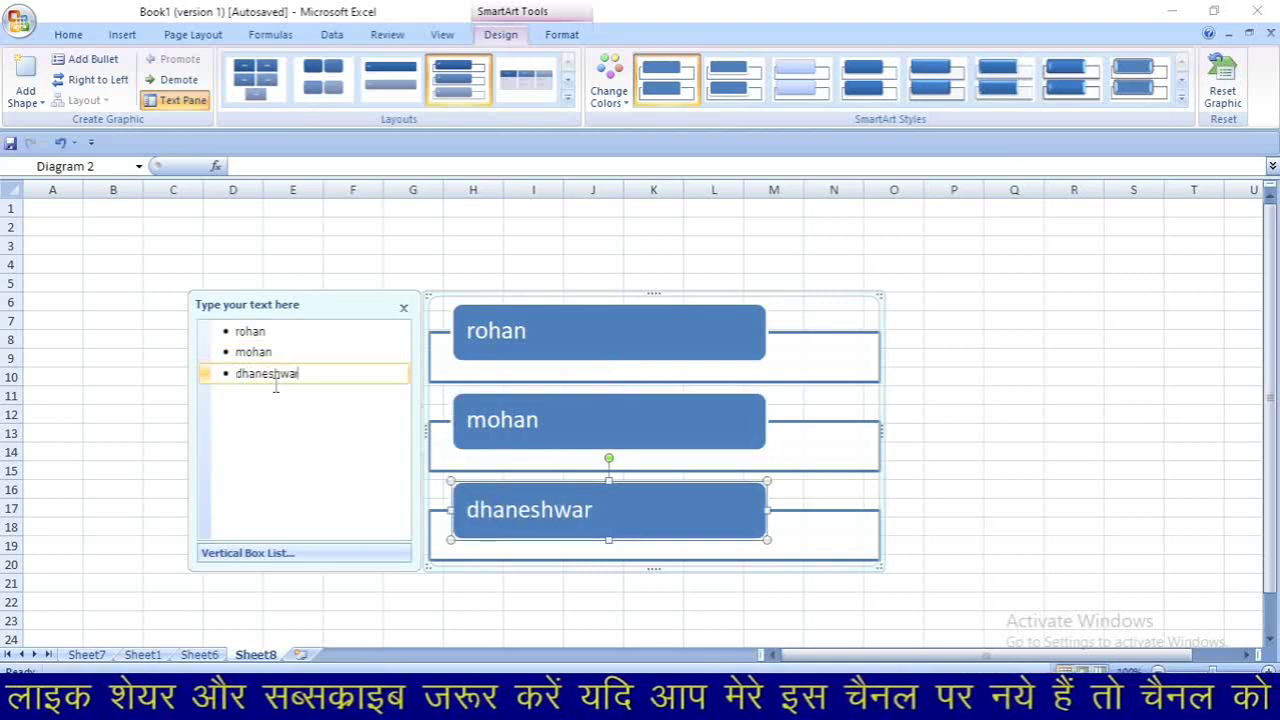
Recolor the Vertical Box List with the first Colorful color variation
{"action": "left_click", "coordinate": [512, 343]}
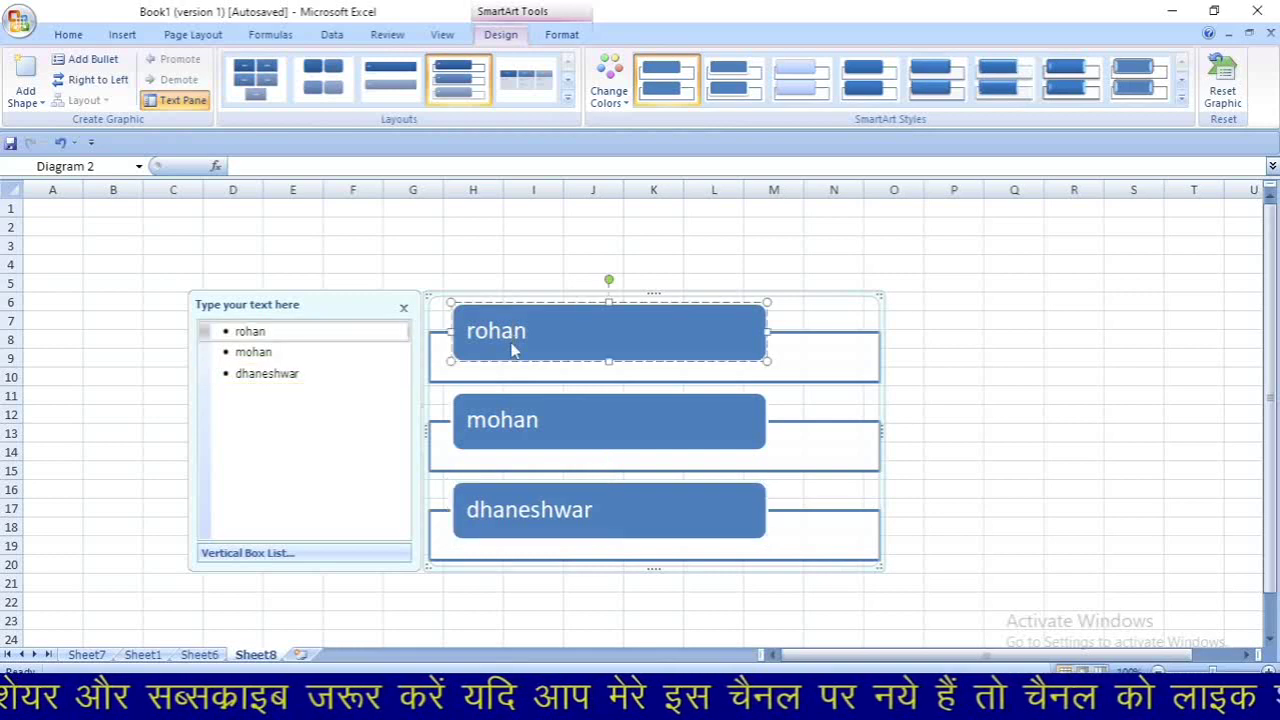
{"action": "left_click", "coordinate": [620, 88]}
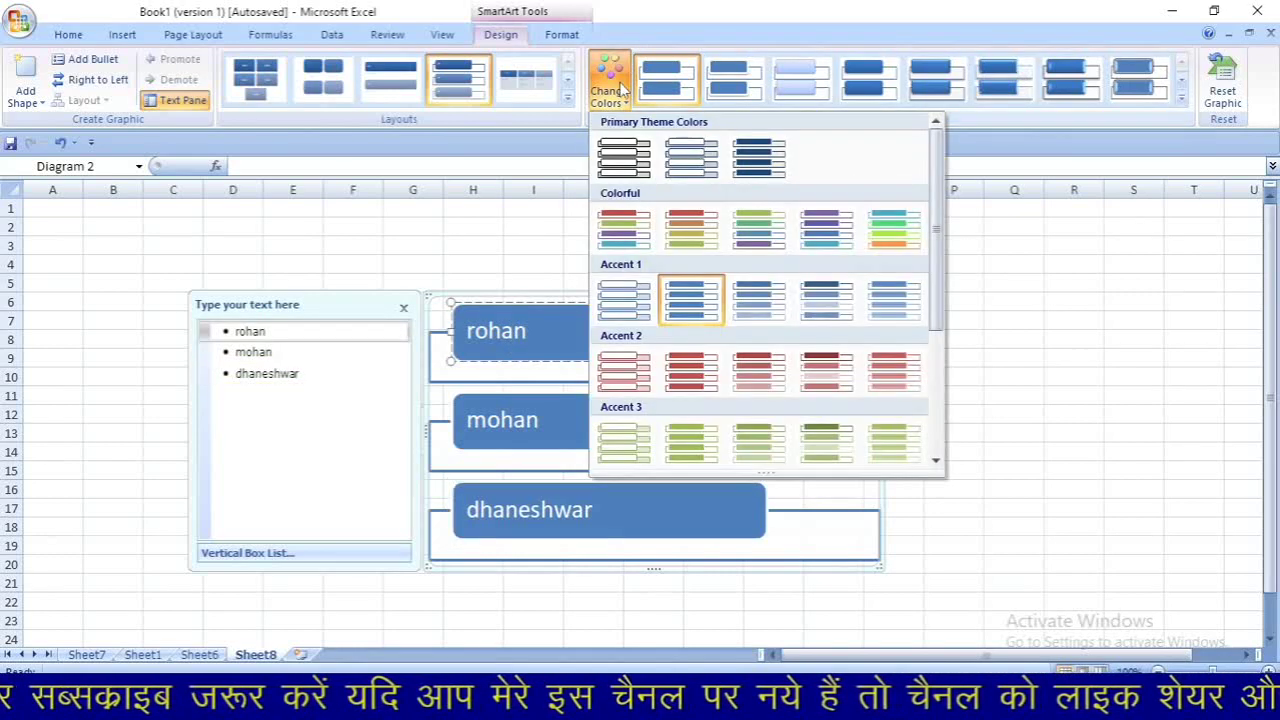
{"action": "left_click", "coordinate": [646, 234]}
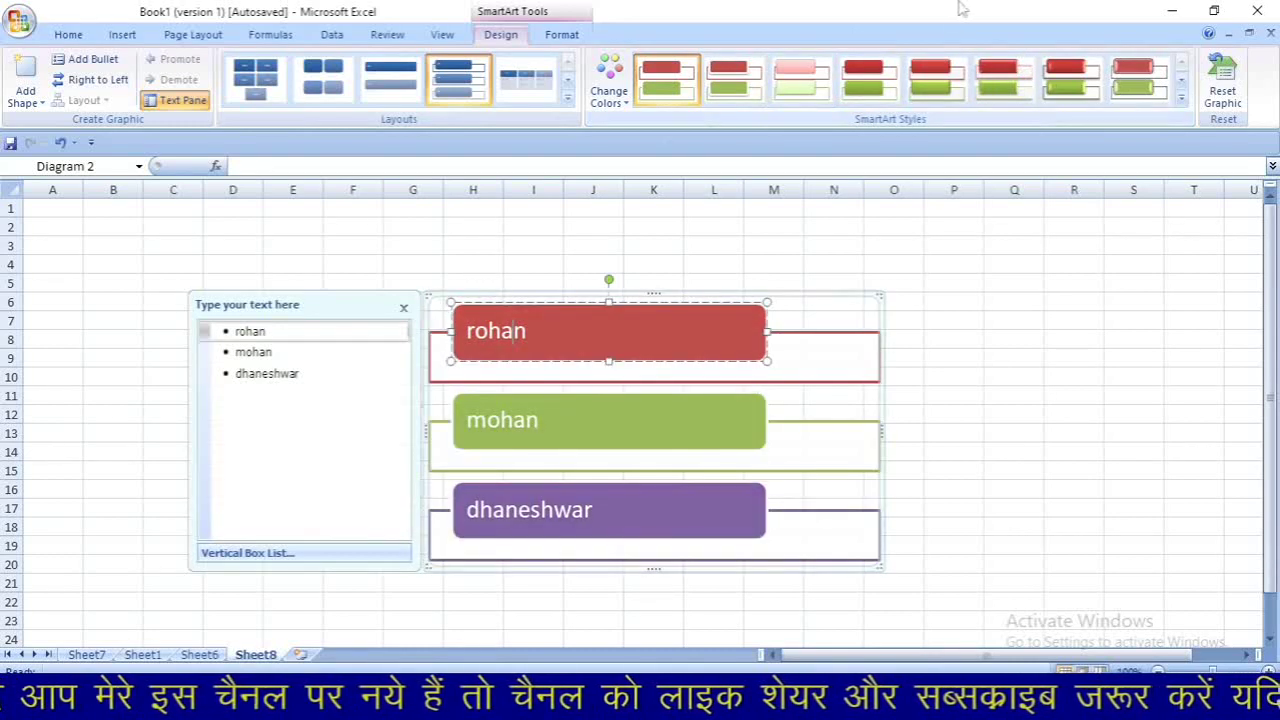
Apply the orange gradient shape style from the gallery's fifth row to the first box of the list graphic
{"action": "left_click", "coordinate": [562, 35]}
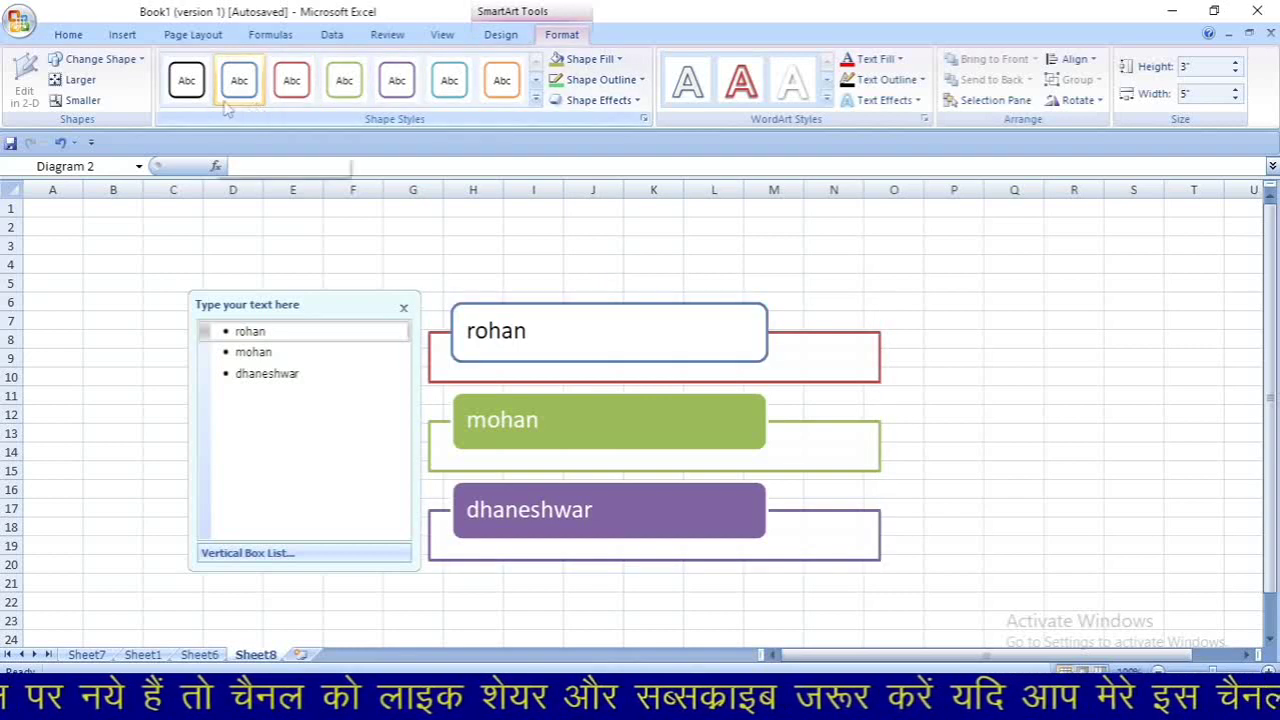
{"action": "left_click", "coordinate": [187, 80]}
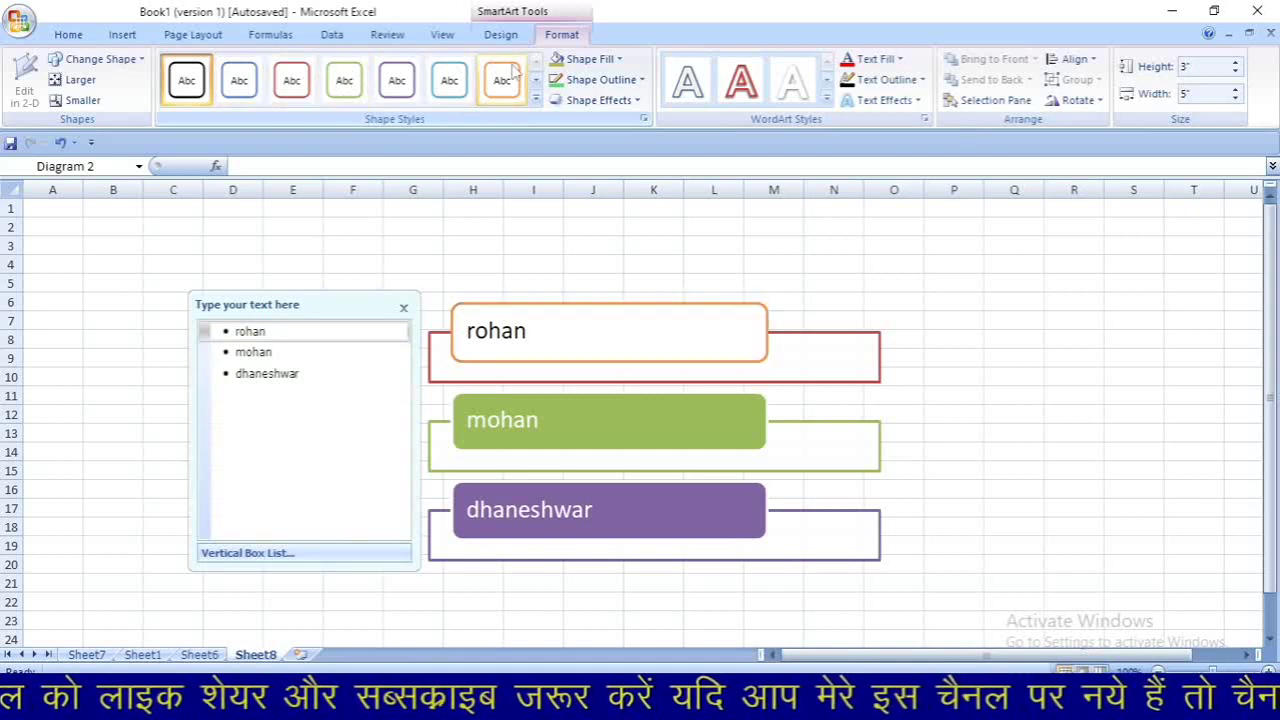
{"action": "left_click", "coordinate": [536, 99]}
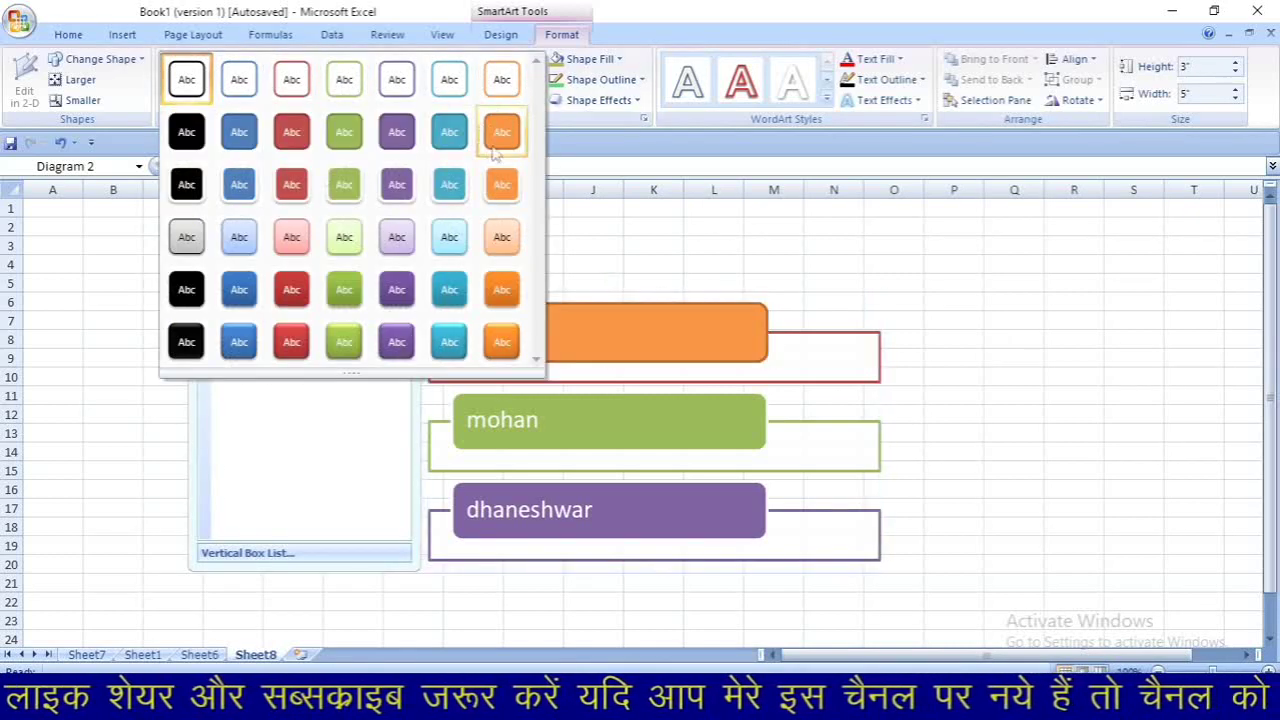
{"action": "left_click", "coordinate": [501, 299]}
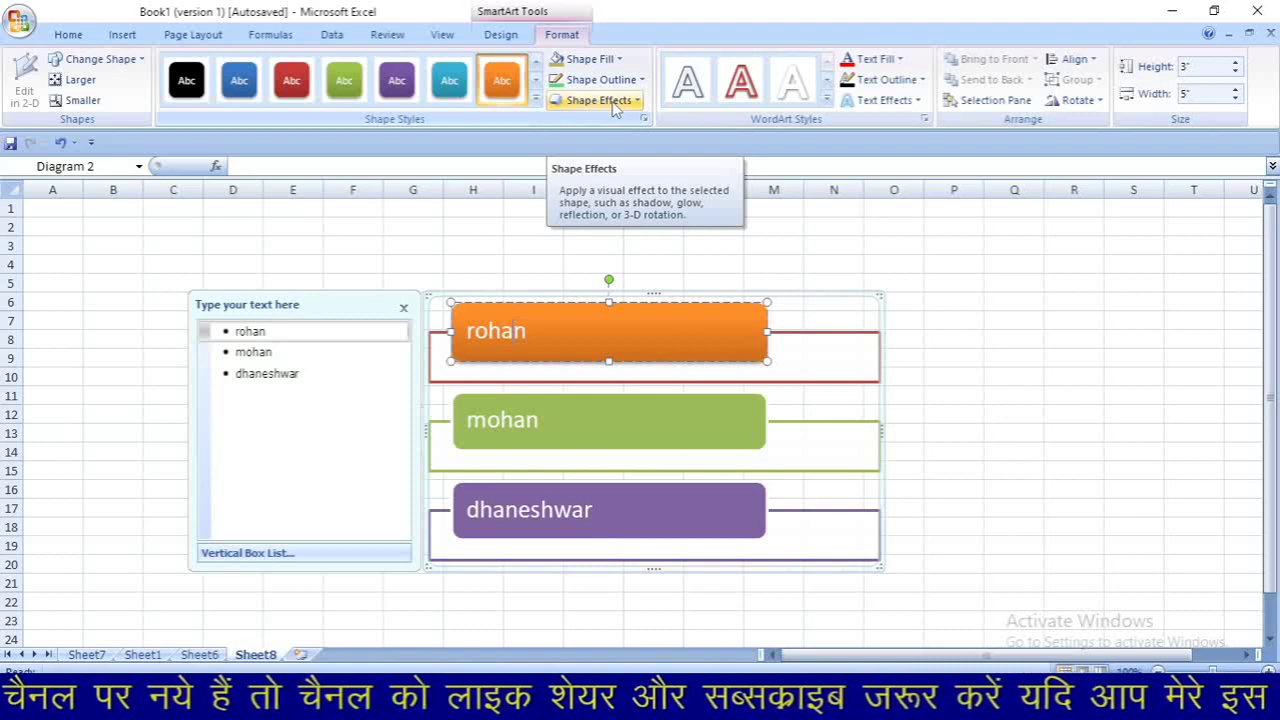
Undo the list graphic's shape style, recoloring and text, and its insertion on Sheet8
{"action": "key", "text": "ctrl+z"}
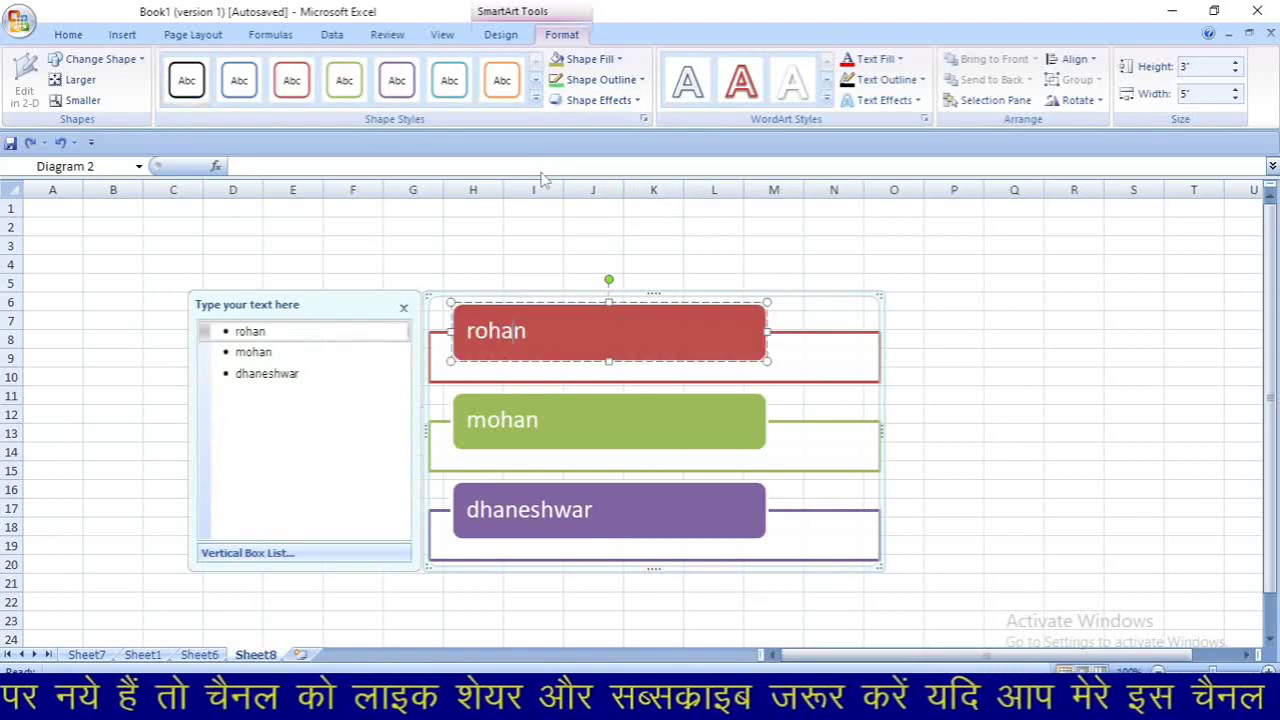
{"action": "key", "text": "ctrl+z"}
{"action": "key", "text": "ctrl+z"}
{"action": "key", "text": "ctrl+z"}
{"action": "key", "text": "ctrl+z"}
{"action": "key", "text": "ctrl+z"}
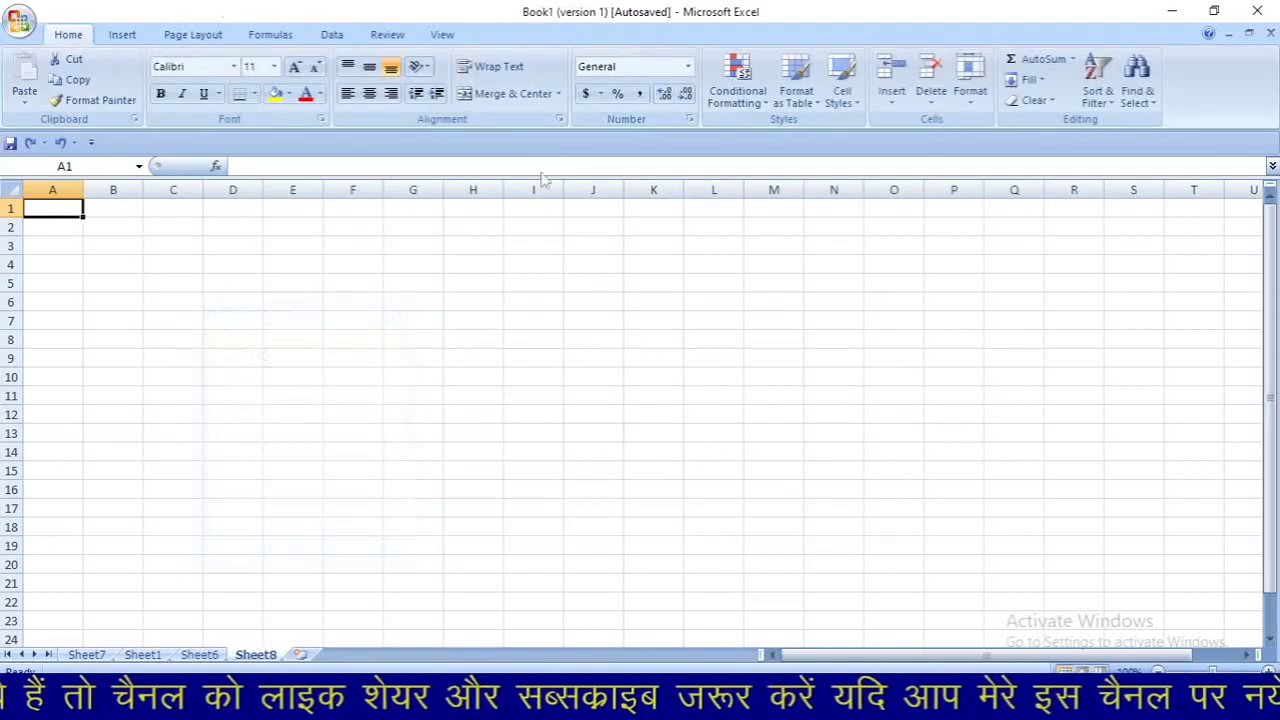
Delete the striped arrow, the rose and computer pictures, and the parchment shape with arched text from Sheet1
{"action": "left_click", "coordinate": [120, 36]}
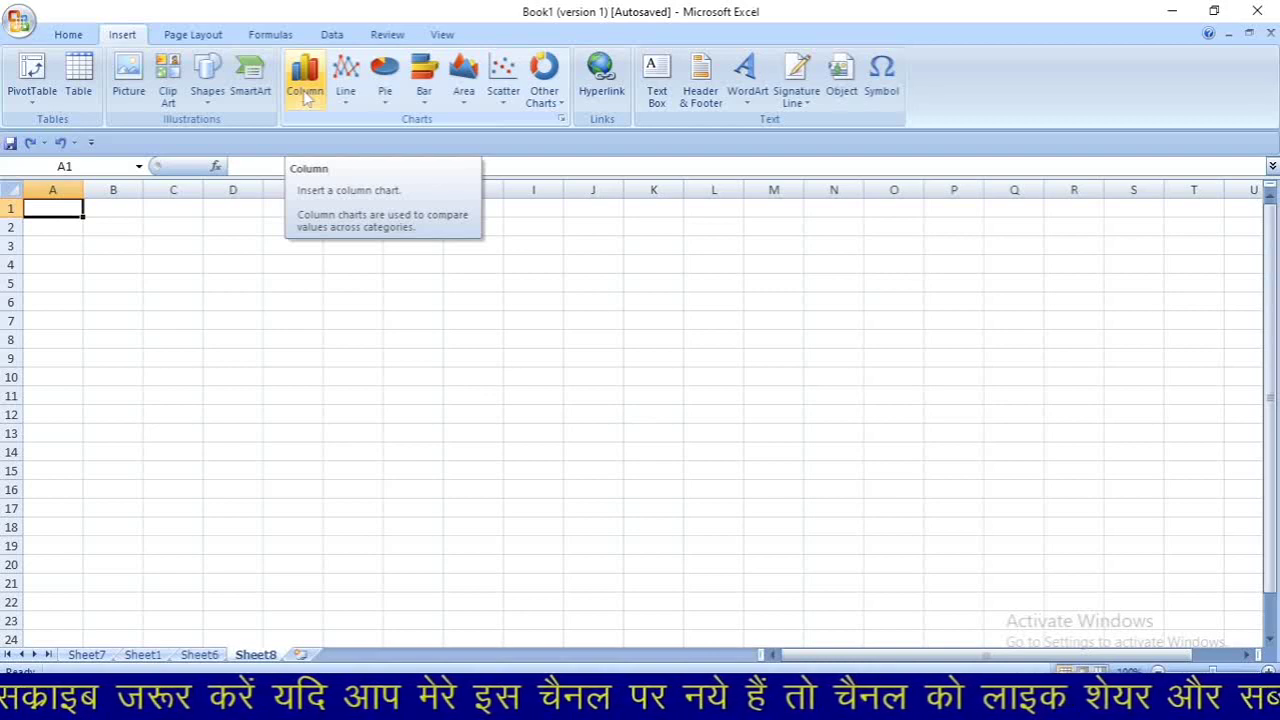
{"action": "left_click", "coordinate": [100, 656]}
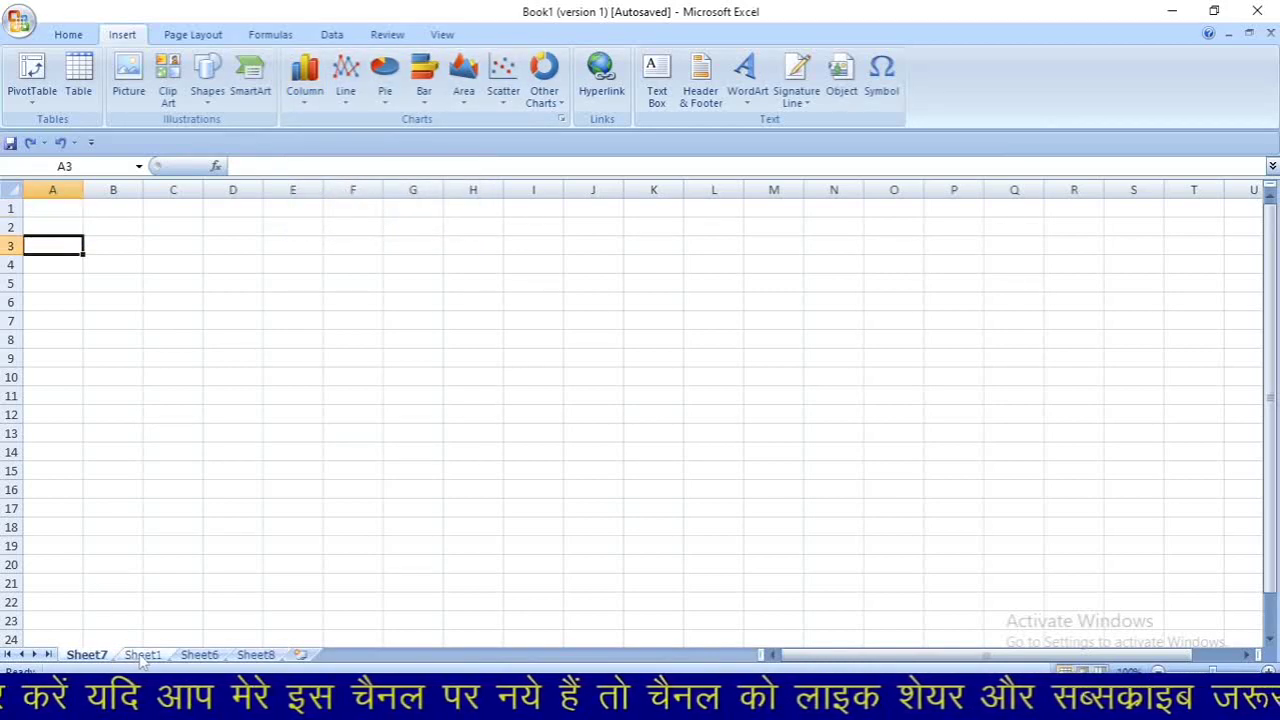
{"action": "left_click", "coordinate": [142, 655]}
{"action": "left_click", "coordinate": [415, 540]}
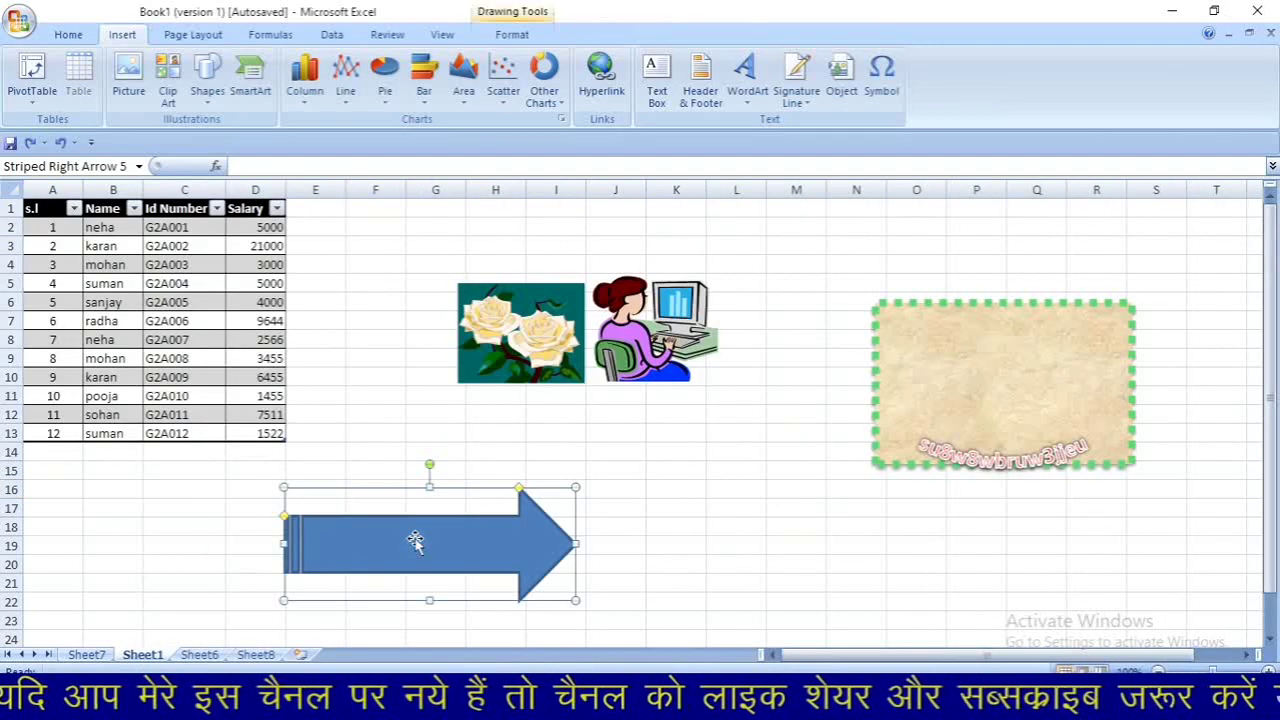
{"action": "key", "text": "Delete"}
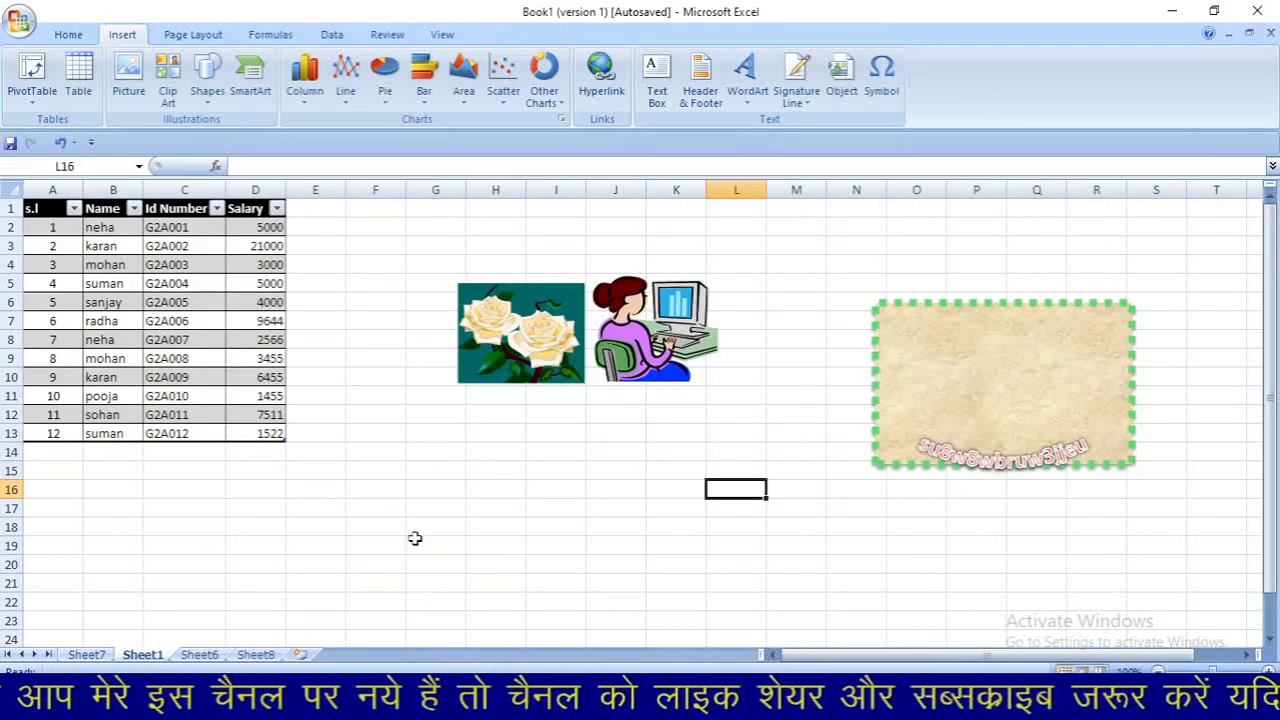
{"action": "left_click", "coordinate": [575, 370]}
{"action": "key", "text": "Delete"}
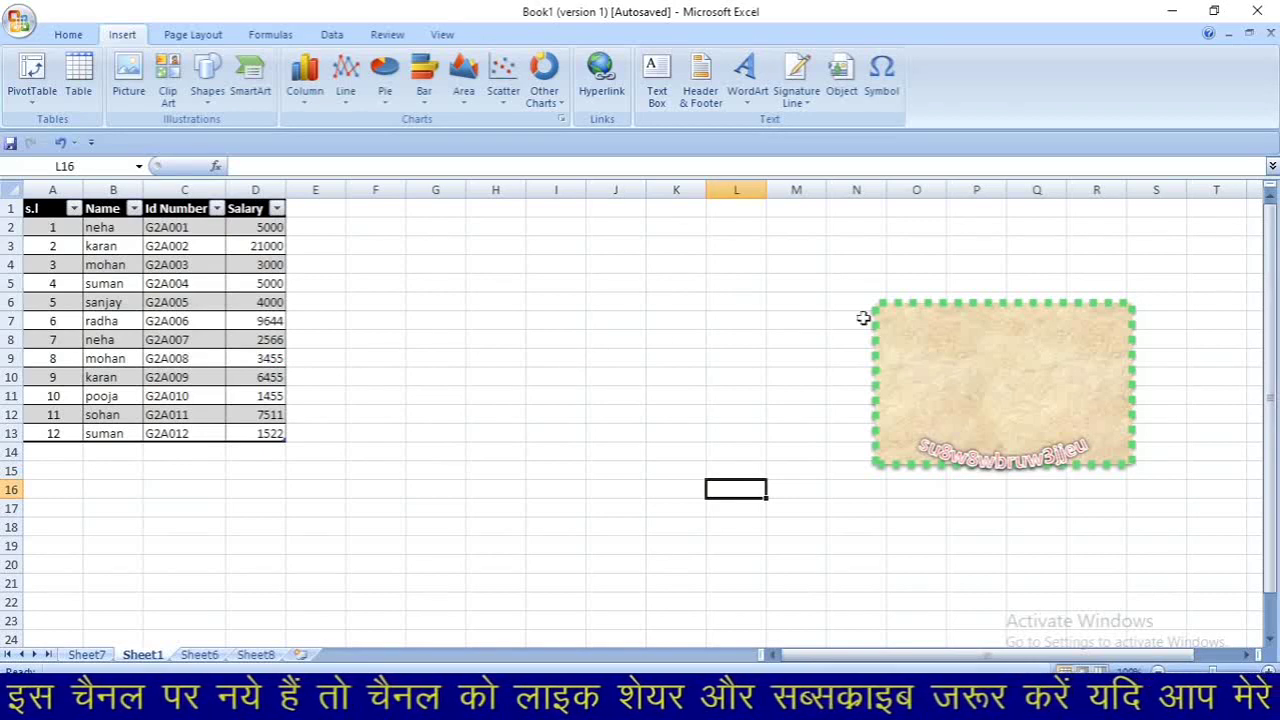
{"action": "left_click", "coordinate": [903, 343]}
{"action": "key", "text": "Delete"}
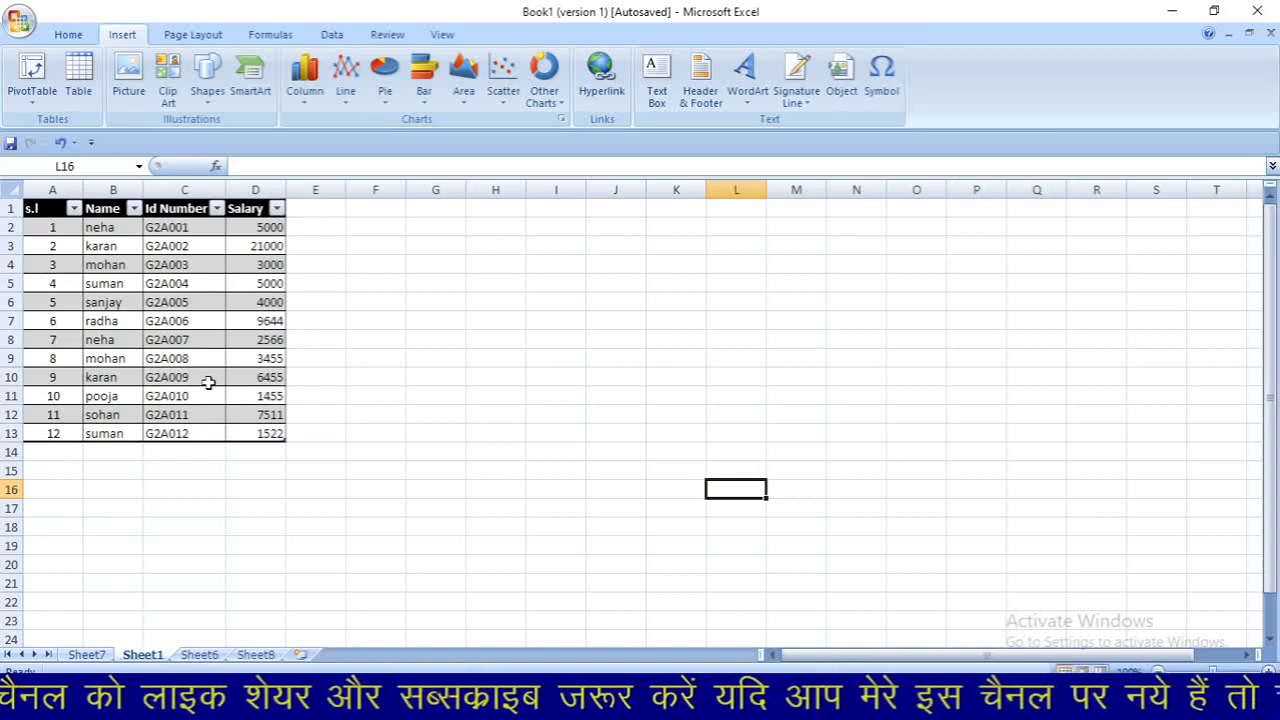
Insert a 3-D Clustered Column chart from the employee salary table
{"action": "left_click", "coordinate": [186, 240]}
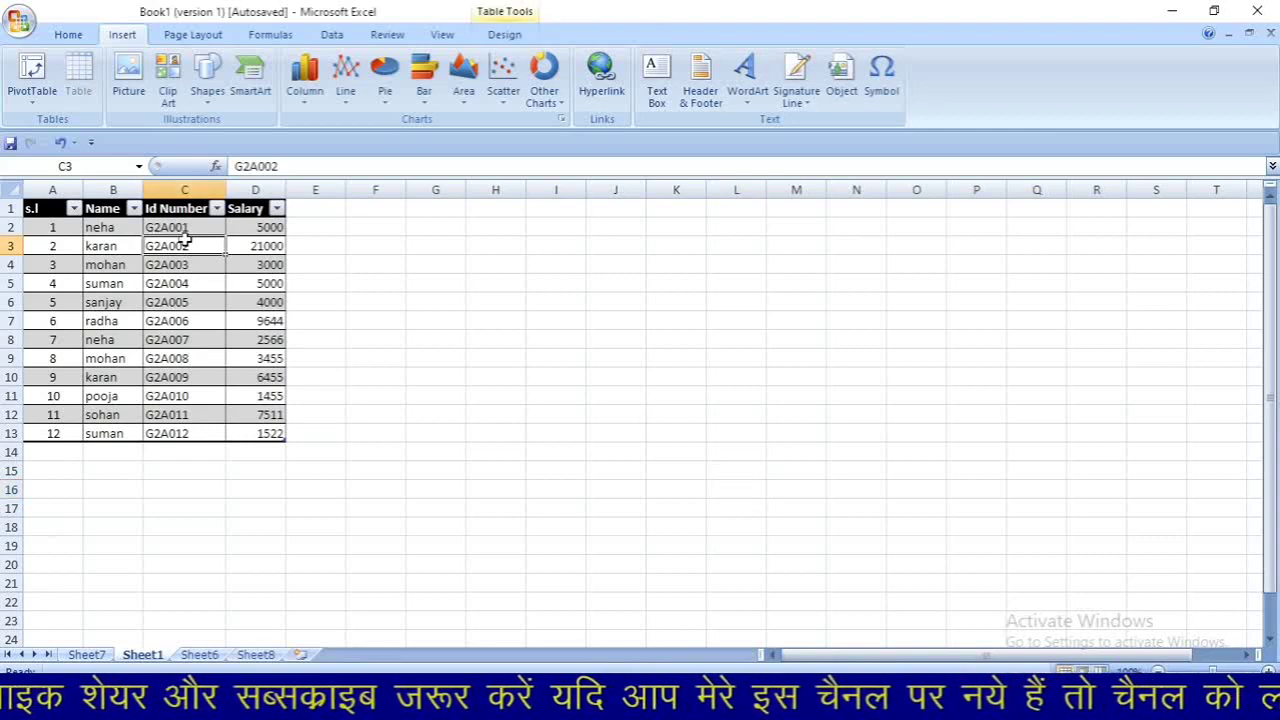
{"action": "left_click", "coordinate": [302, 88]}
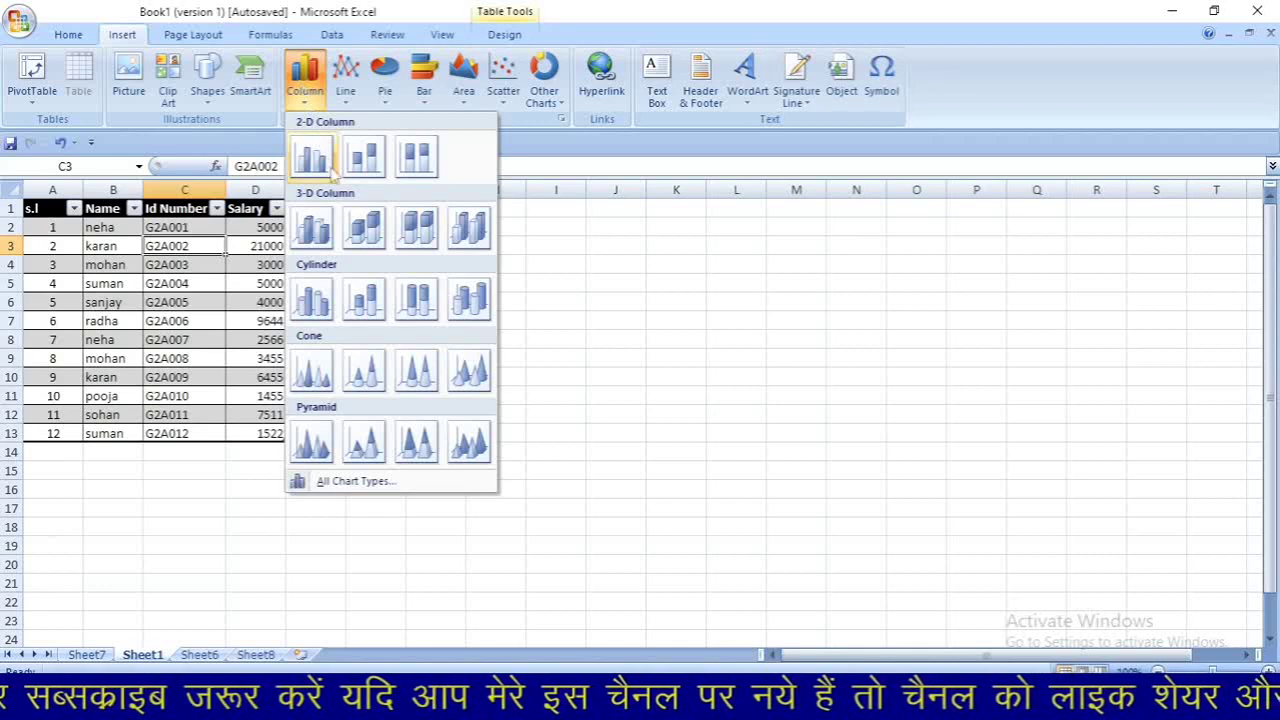
{"action": "left_click", "coordinate": [328, 226]}
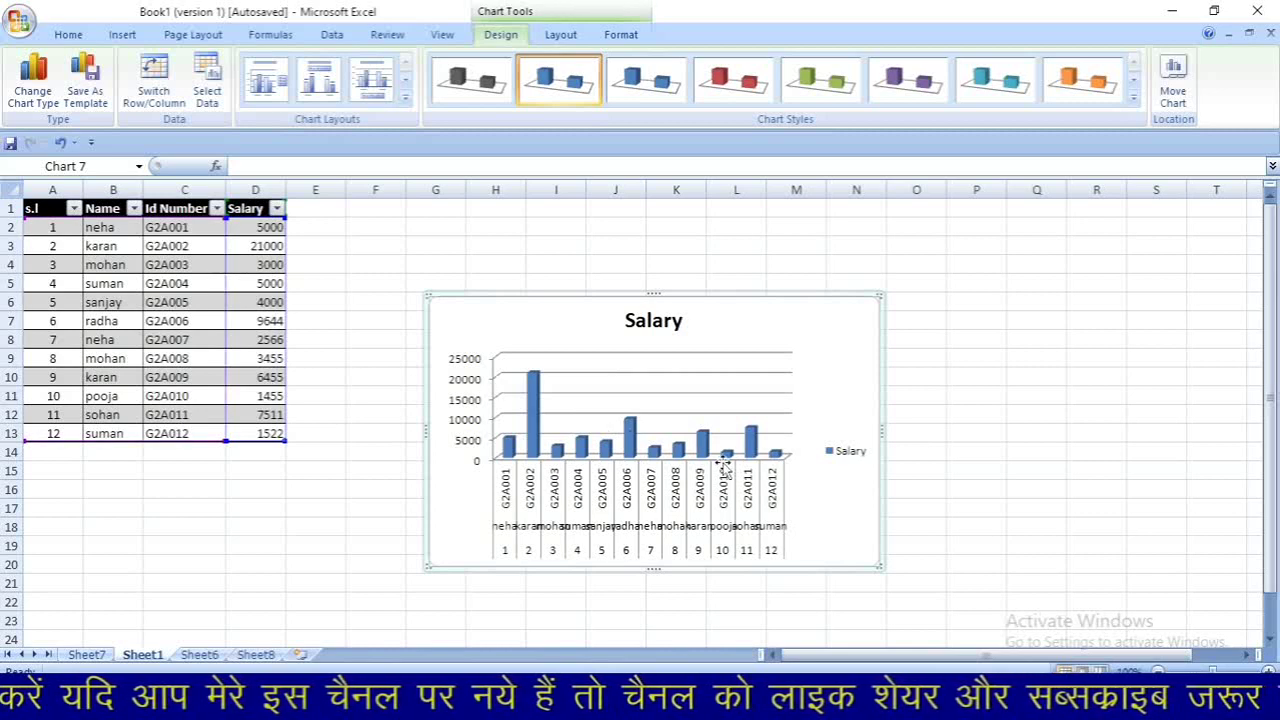
Change the salary chart's type to Line with Markers
{"action": "mouse_move", "coordinate": [537, 397]}
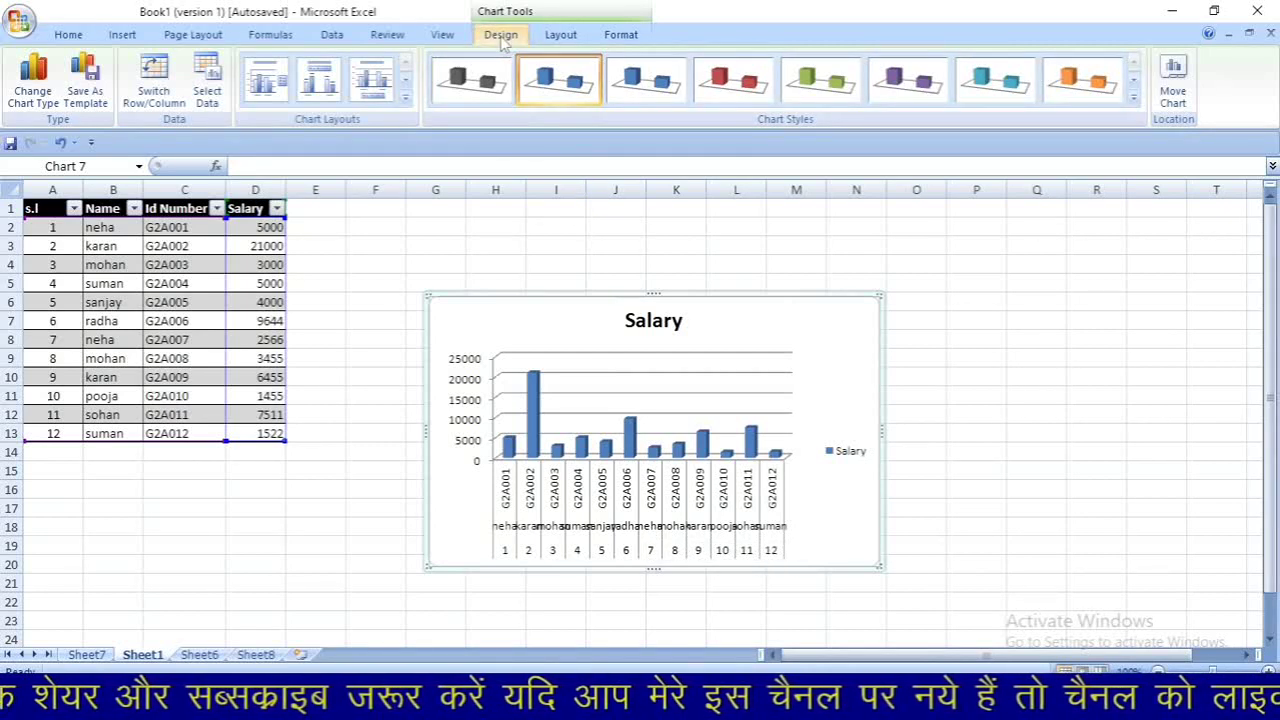
{"action": "left_click", "coordinate": [47, 88]}
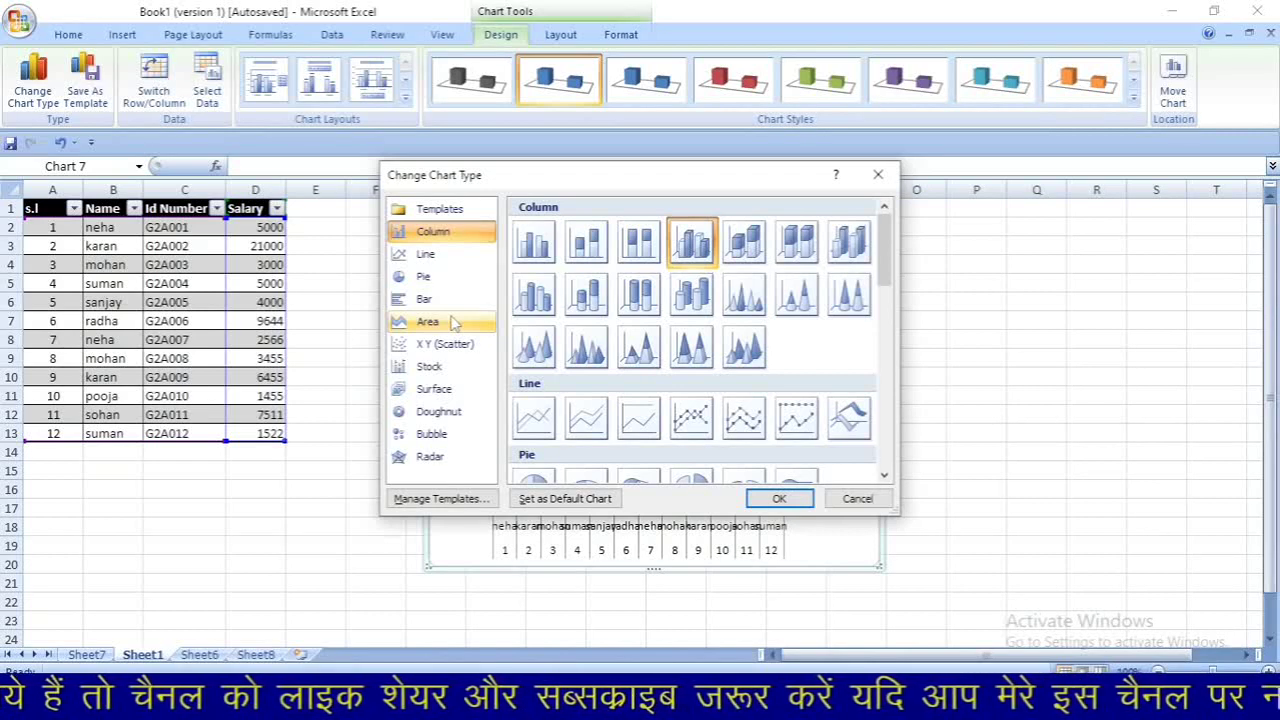
{"action": "left_click", "coordinate": [449, 256]}
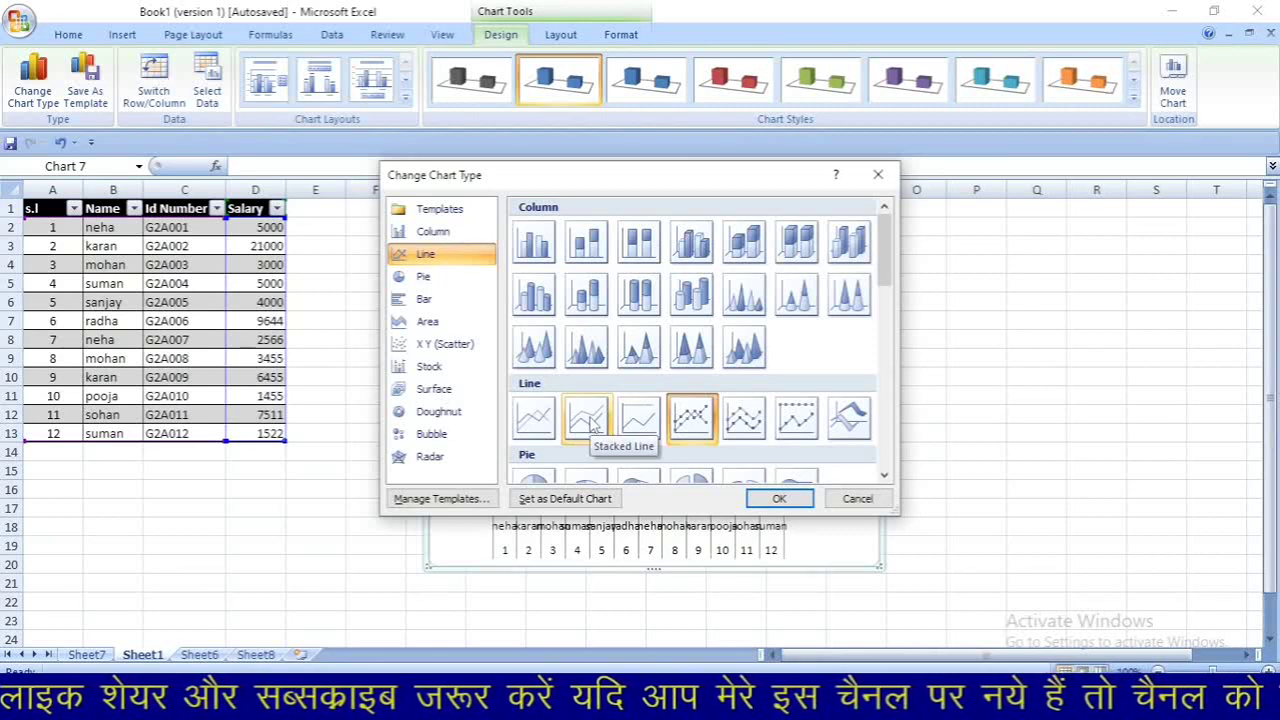
{"action": "left_click", "coordinate": [777, 499]}
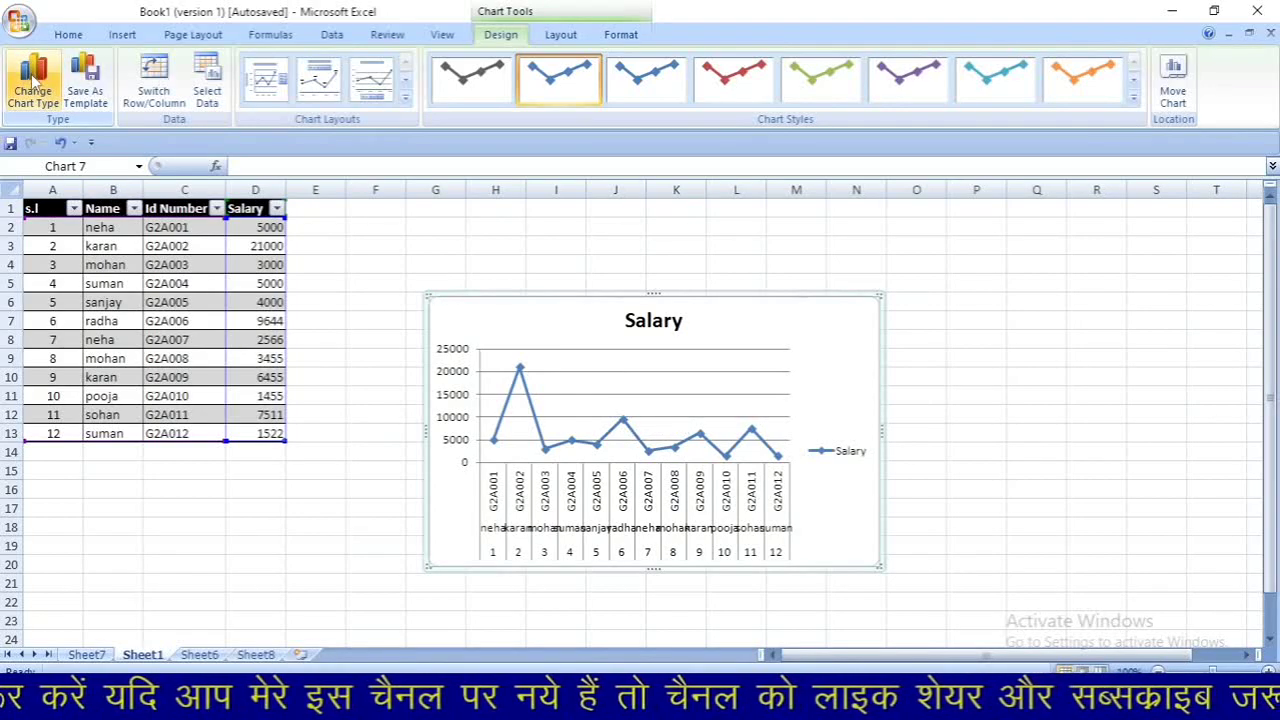
Open the chart type choices for the salary line chart
{"action": "left_click", "coordinate": [33, 85]}
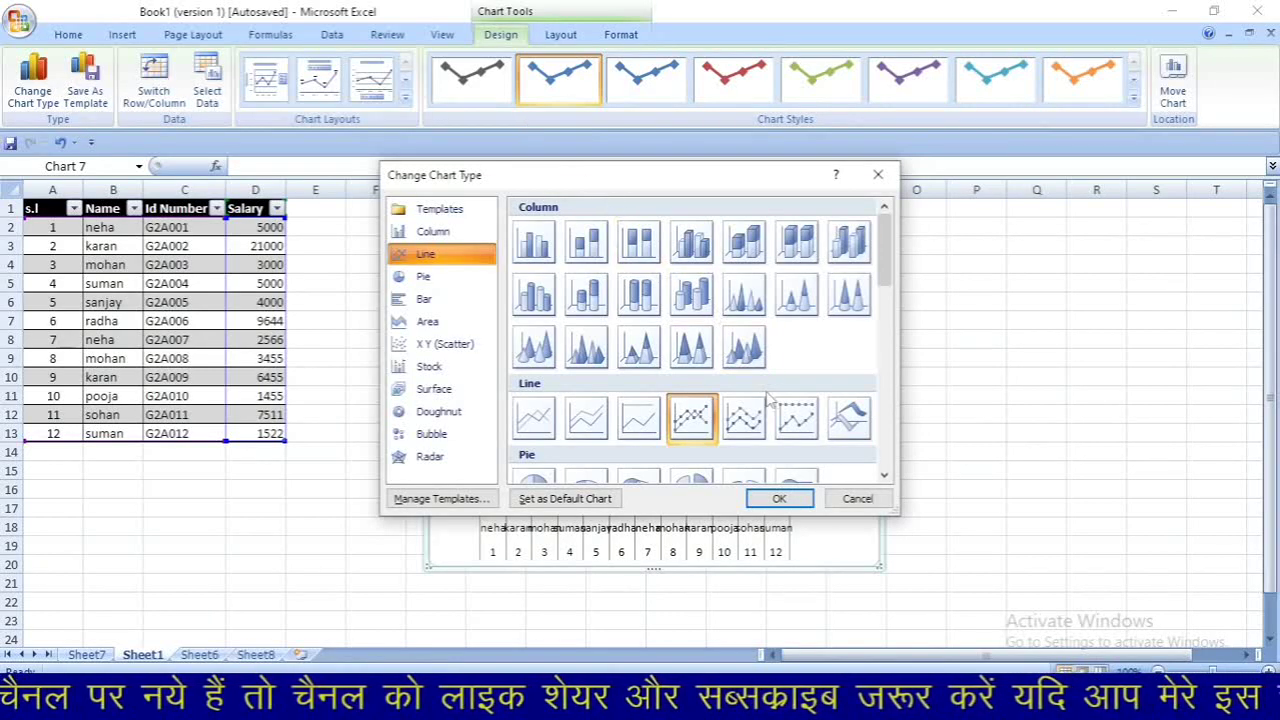
Change the Salary chart's type to the 3-D pyramid column chart
{"action": "left_click", "coordinate": [730, 354]}
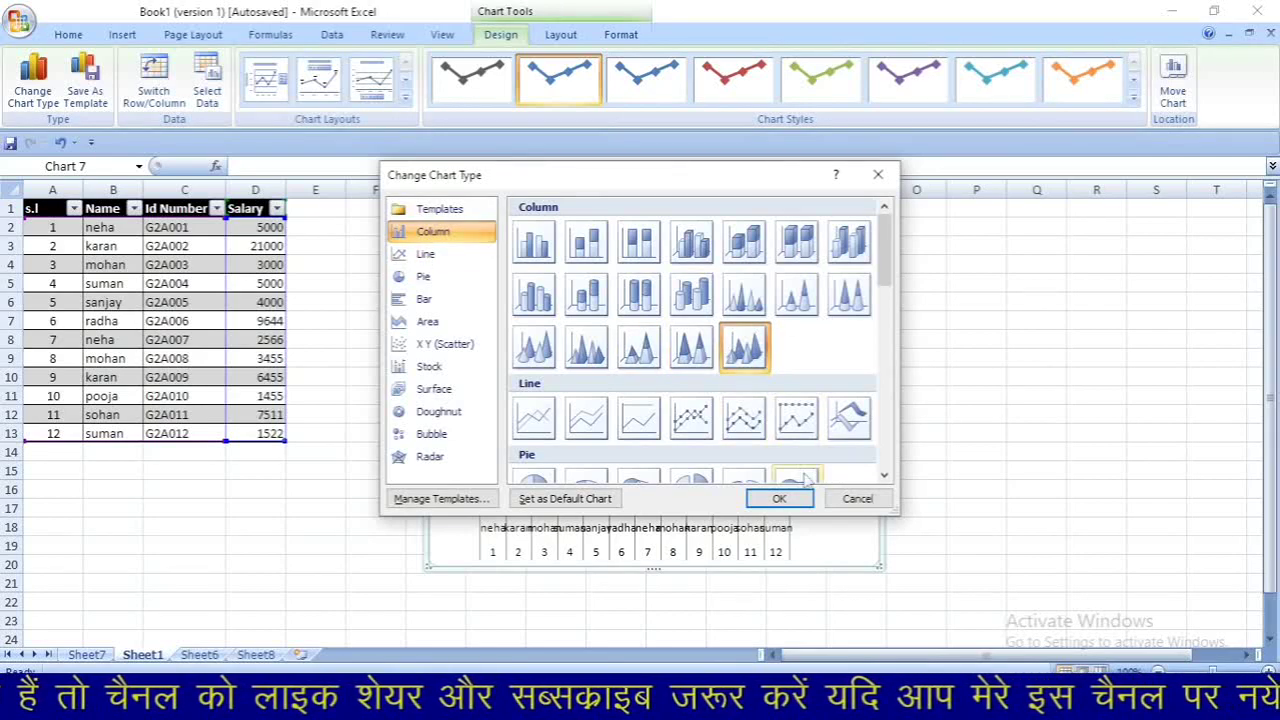
{"action": "left_click", "coordinate": [779, 499]}
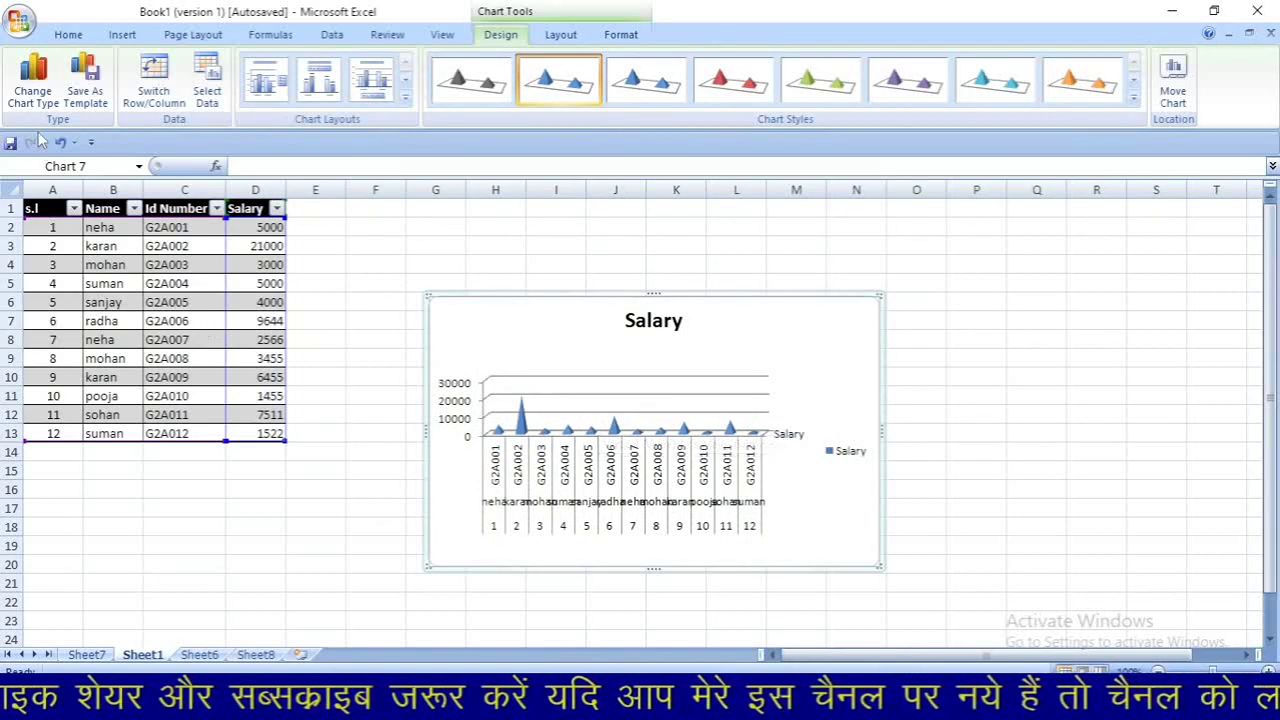
View the options for saving the chart as a template and close them without saving
{"action": "left_click", "coordinate": [97, 107]}
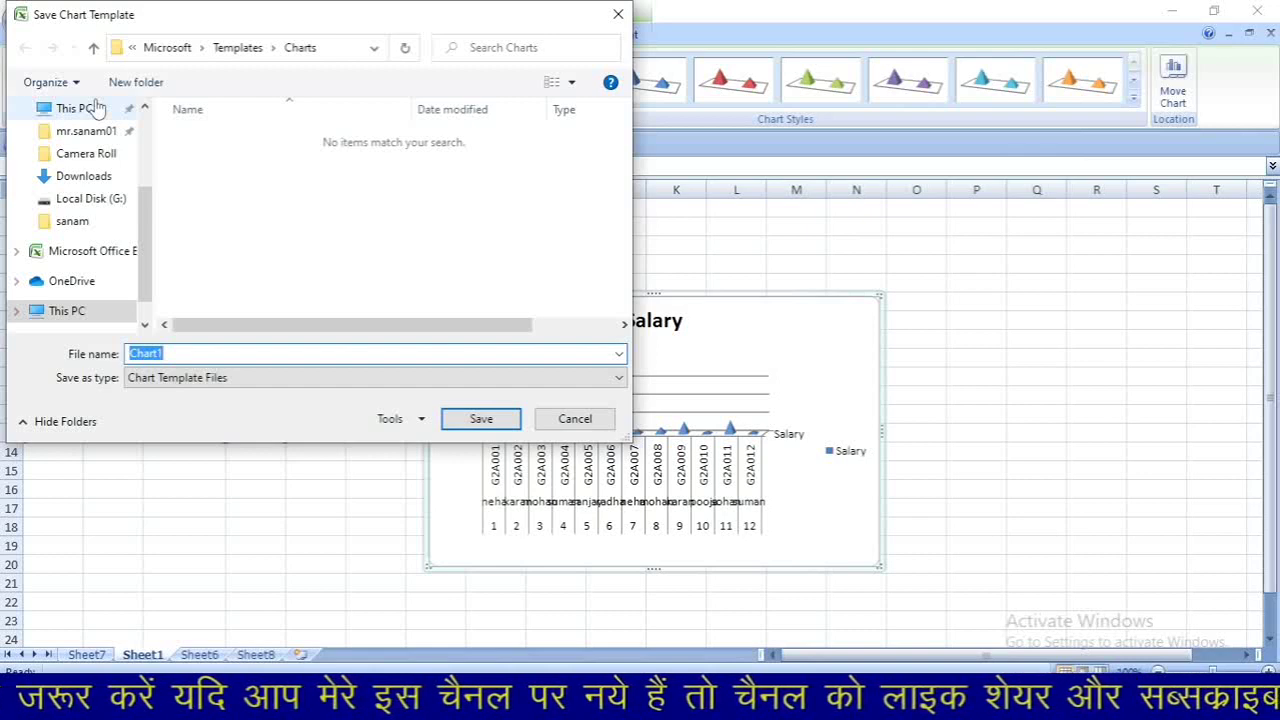
{"action": "left_click", "coordinate": [603, 427]}
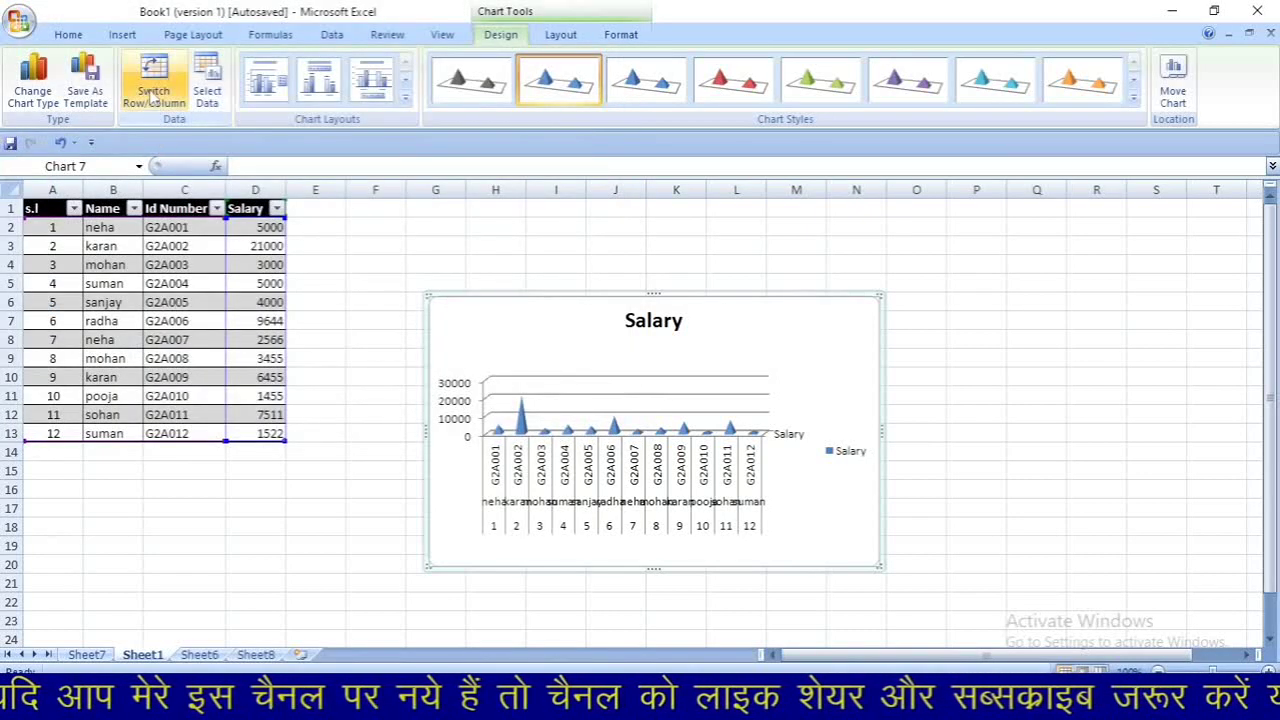
Try switching the Salary chart's rows and columns twice, restoring the original arrangement each time
{"action": "left_click", "coordinate": [147, 263]}
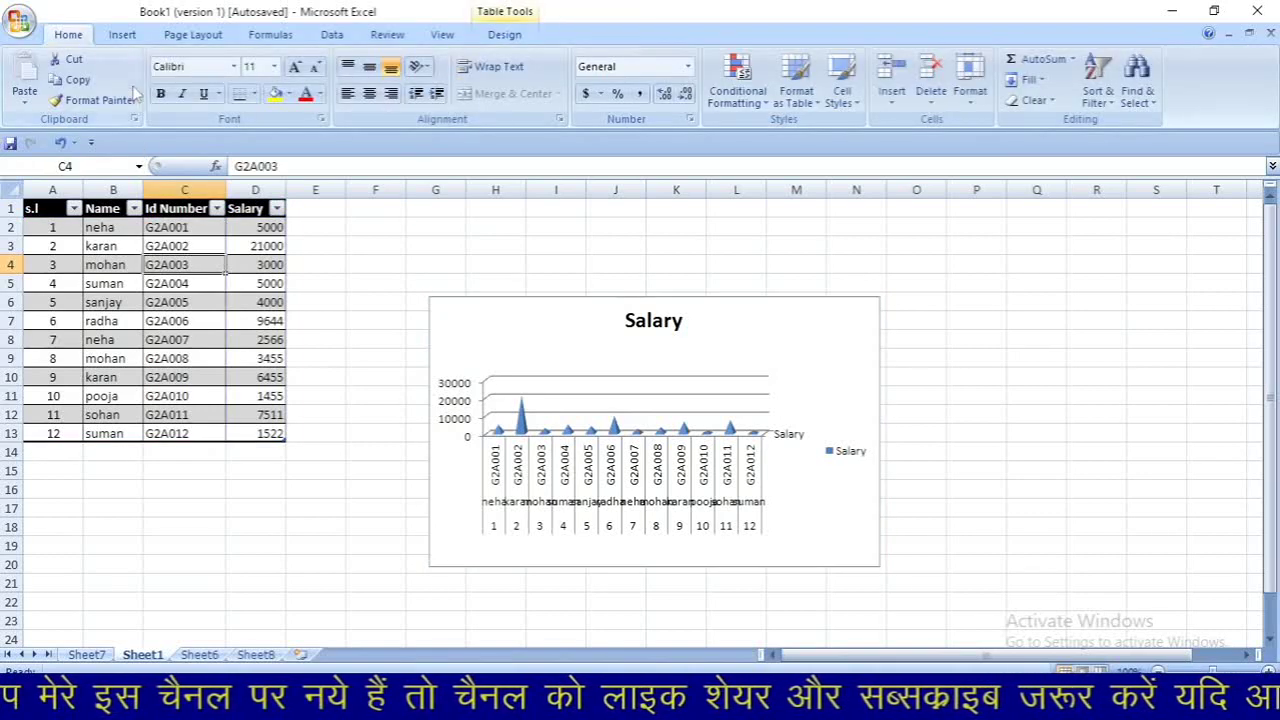
{"action": "left_click", "coordinate": [116, 35]}
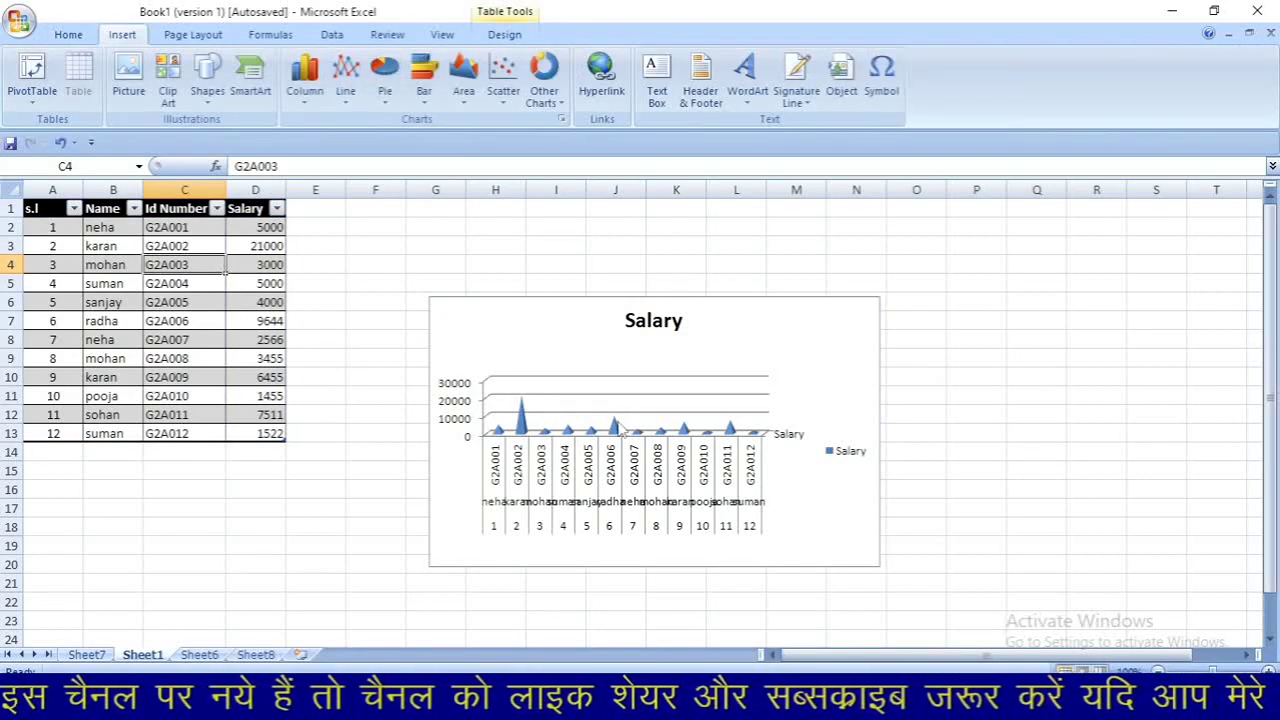
{"action": "left_click", "coordinate": [621, 432]}
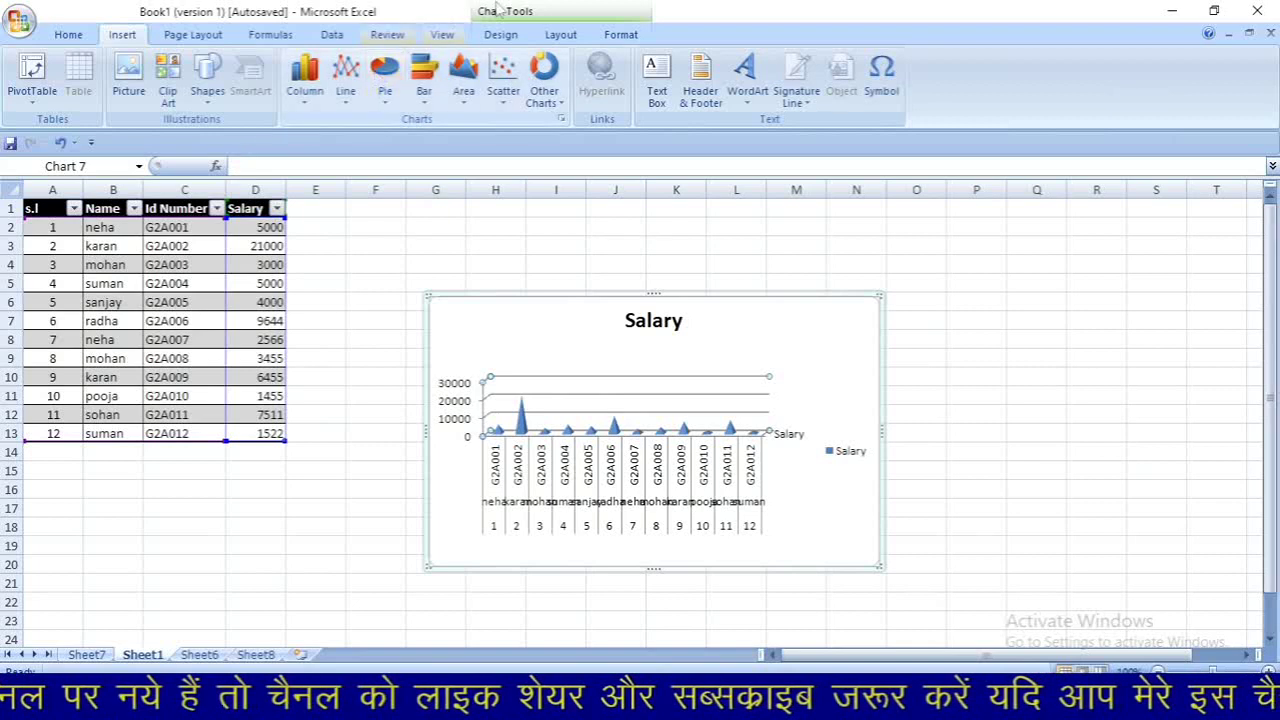
{"action": "left_click", "coordinate": [500, 34]}
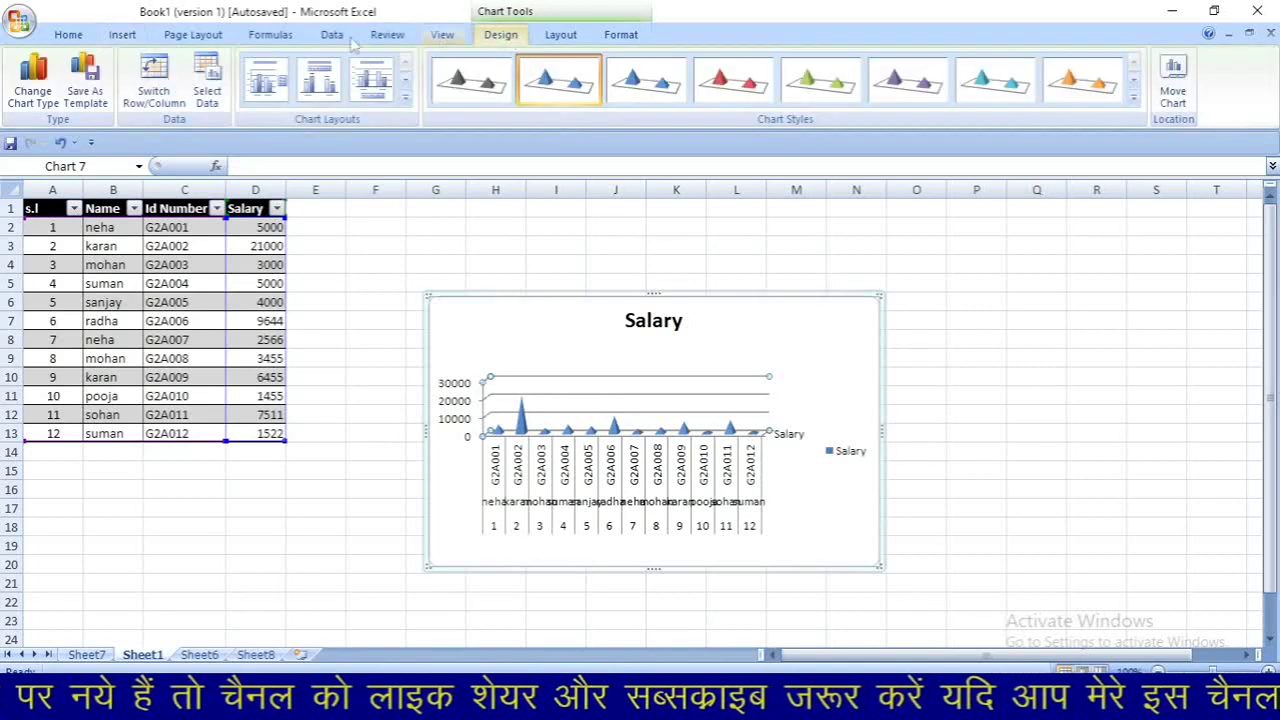
{"action": "left_click", "coordinate": [170, 92]}
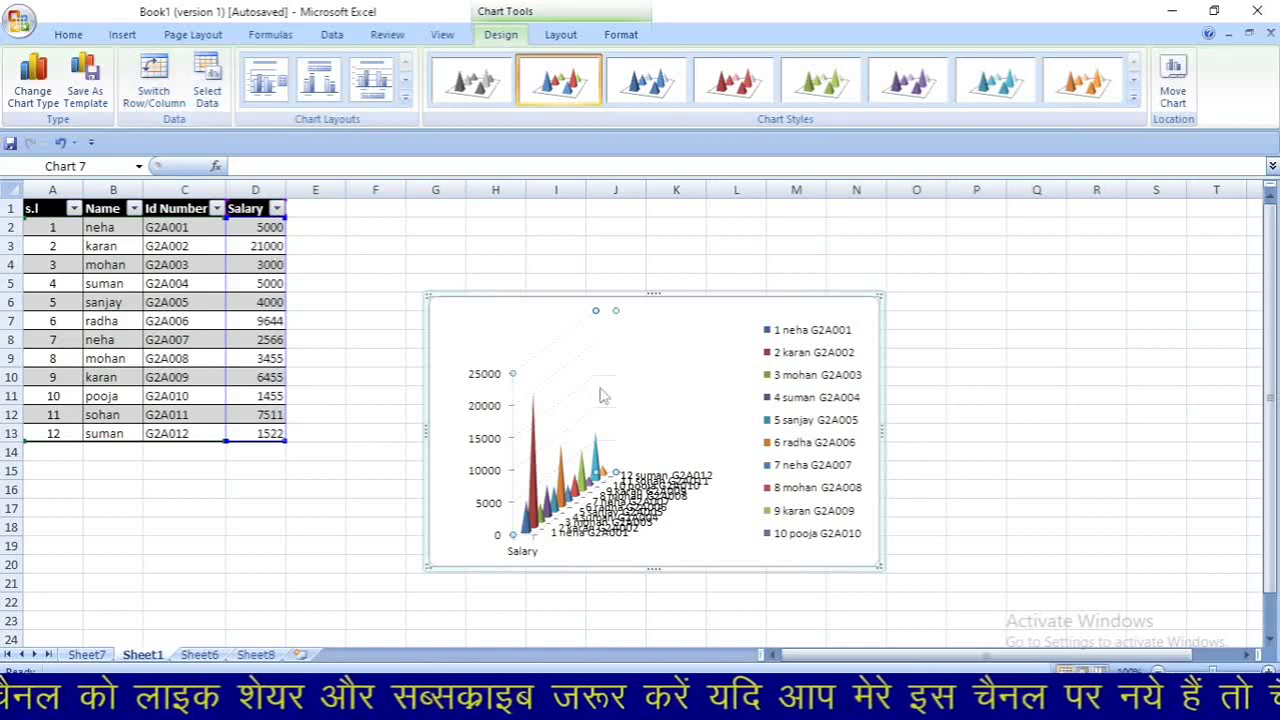
{"action": "key", "text": "ctrl+z"}
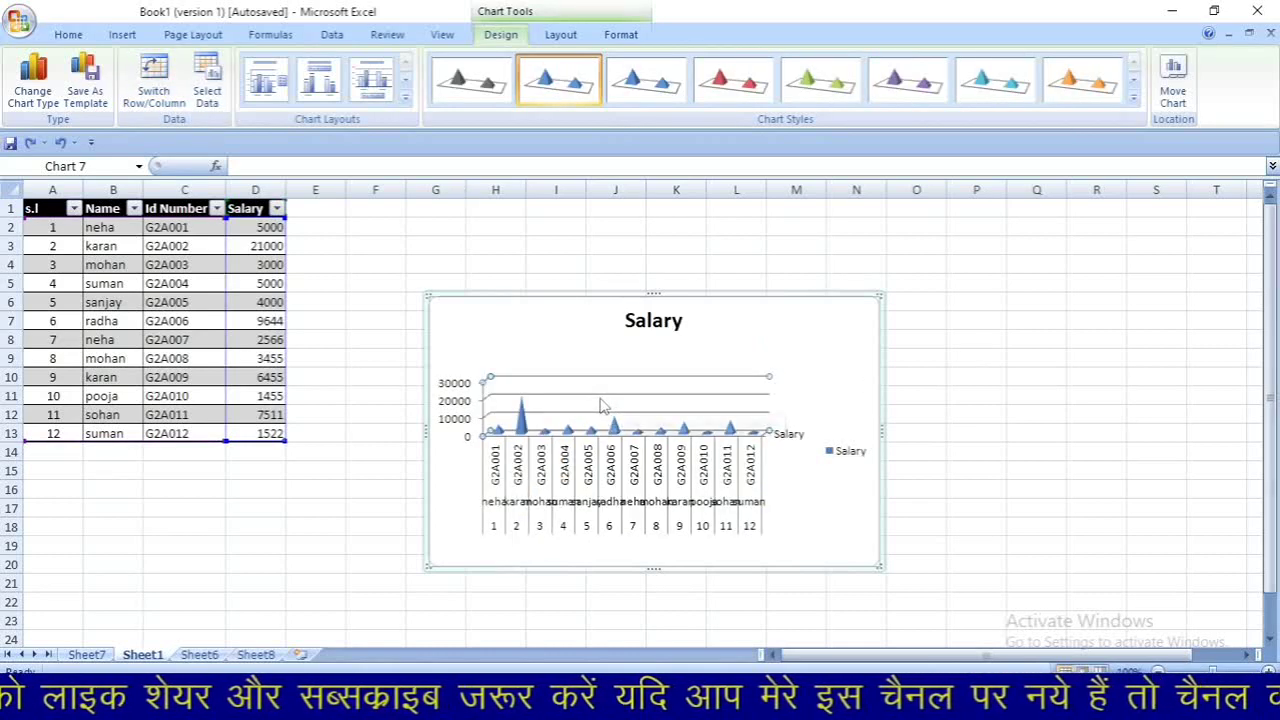
{"action": "left_click", "coordinate": [150, 90]}
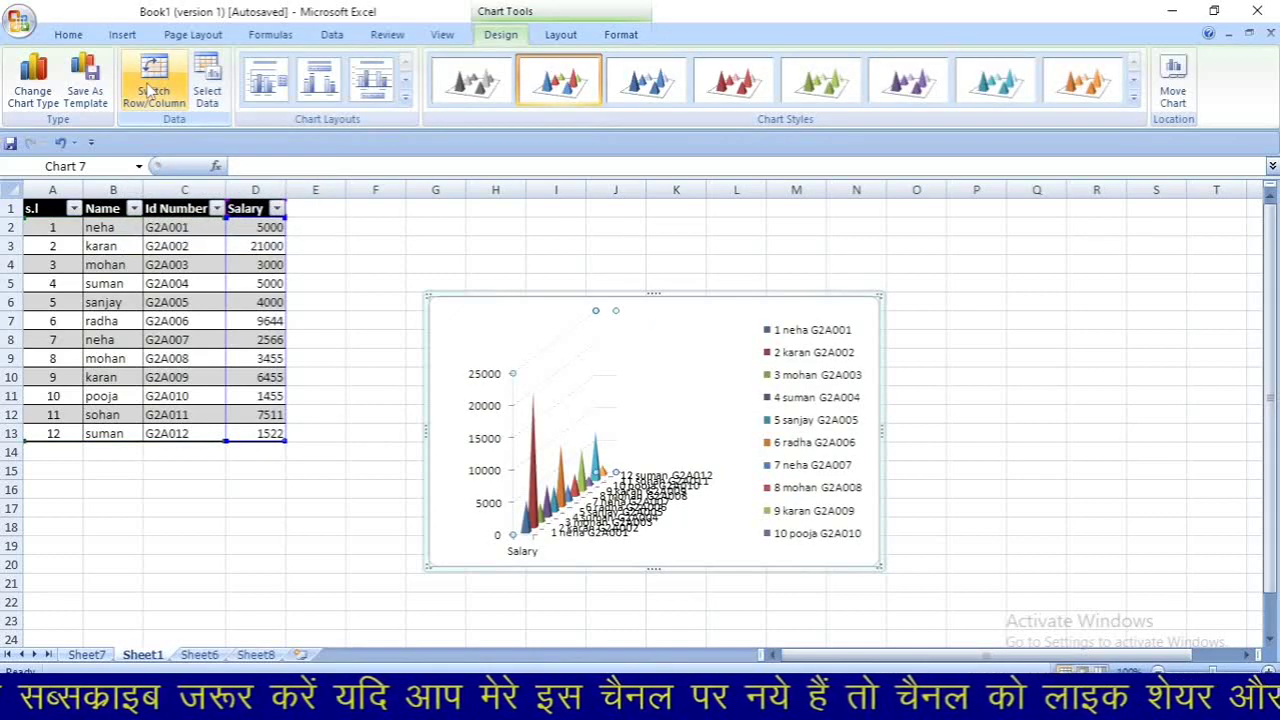
{"action": "left_click", "coordinate": [148, 90]}
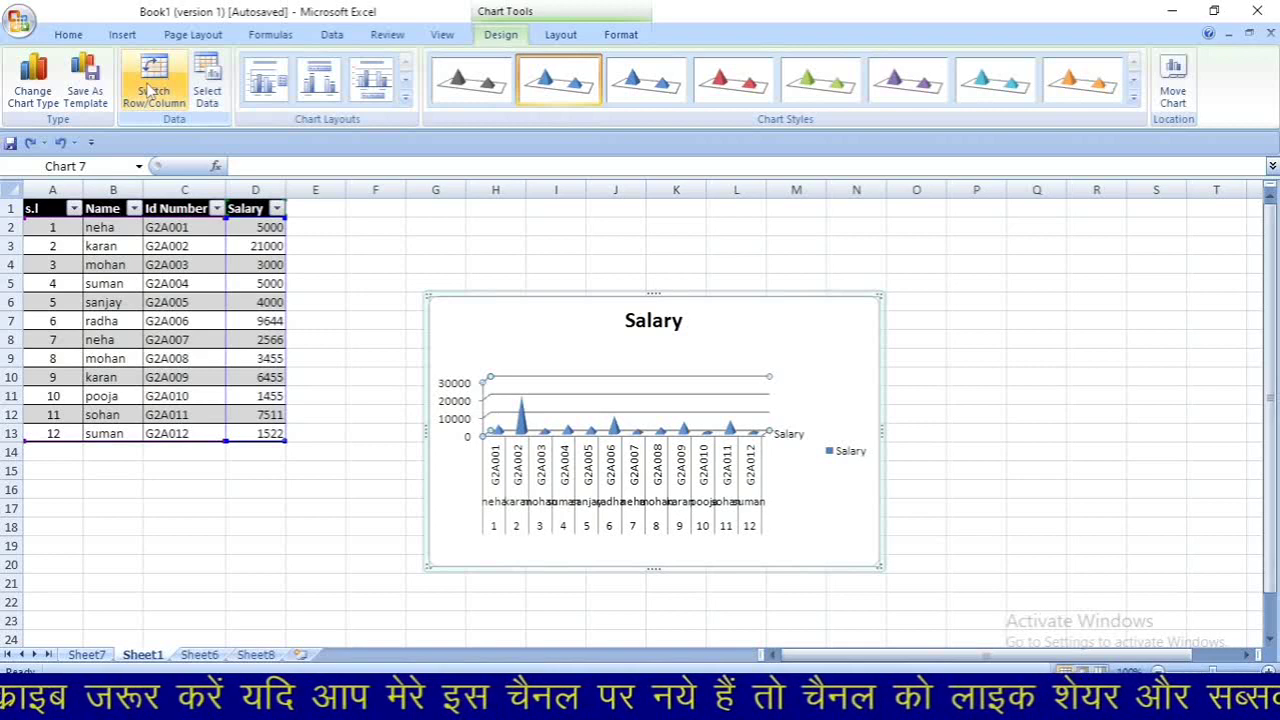
Examine the chart's source data range, series and category labels
{"action": "left_click", "coordinate": [202, 93]}
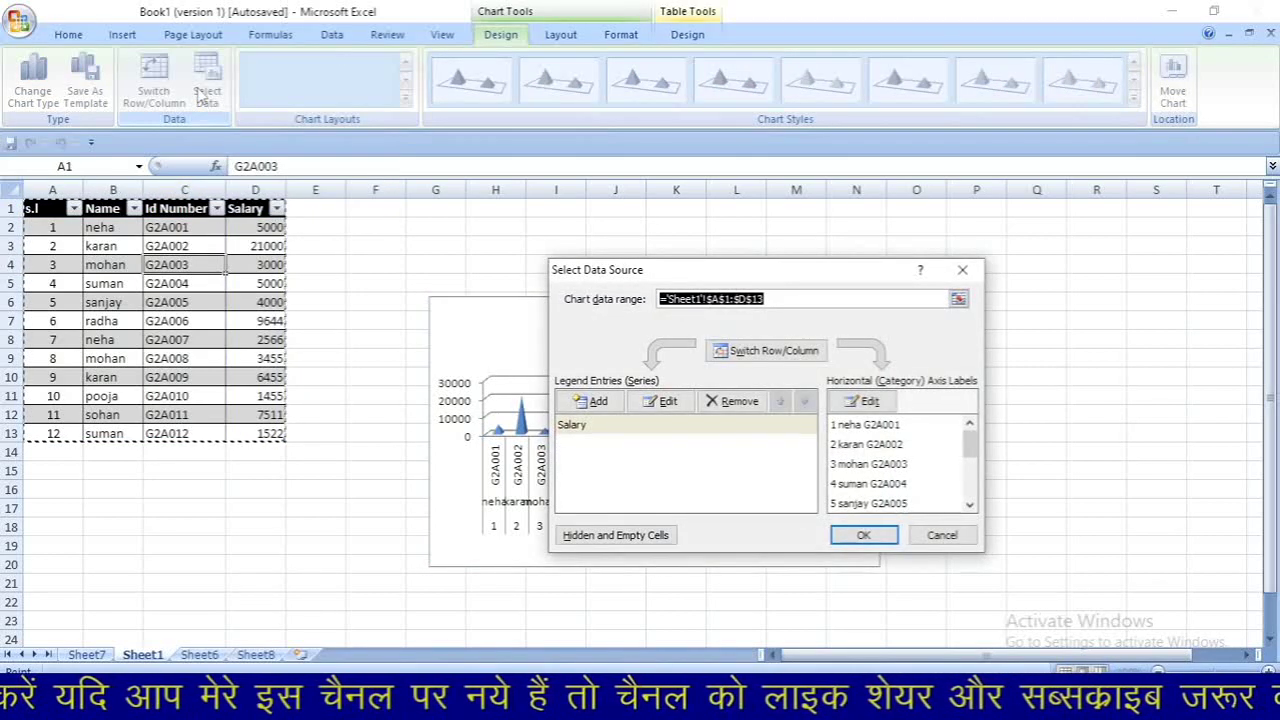
{"action": "left_click", "coordinate": [882, 540]}
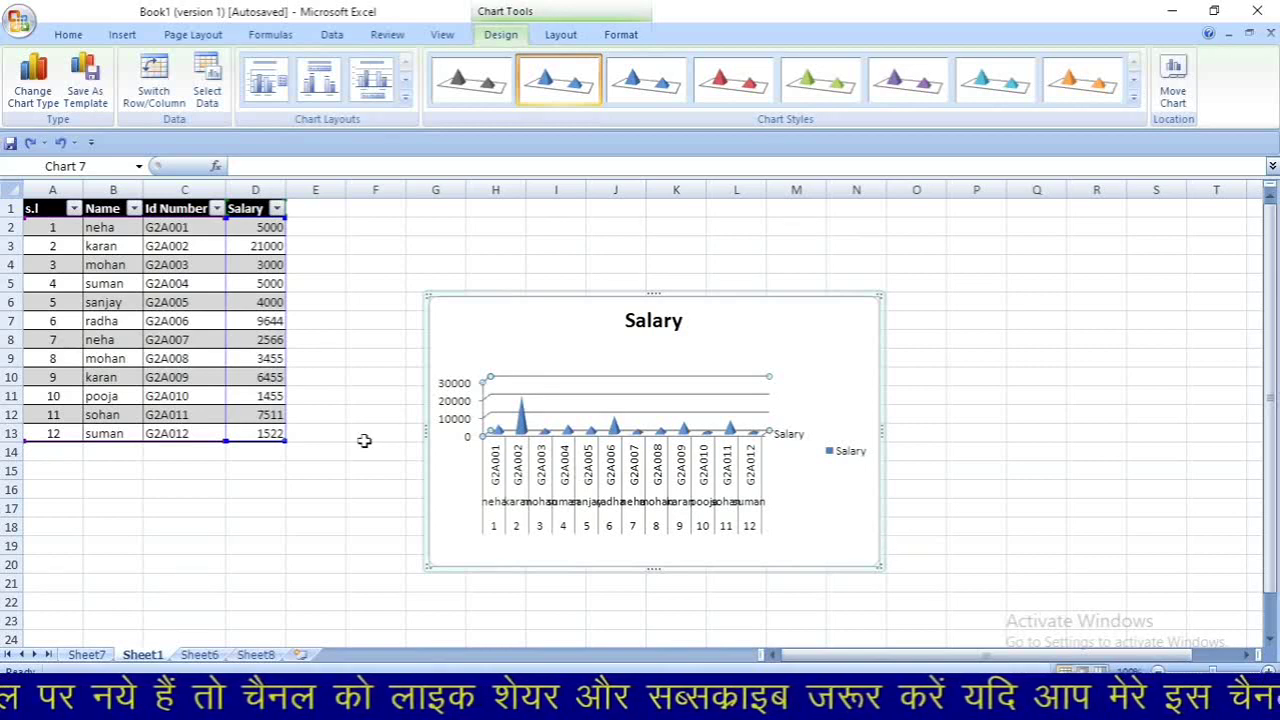
Preview the first three chart layouts and apply one with a chart title, both axis titles, no gaps and no legend
{"action": "left_click", "coordinate": [276, 95]}
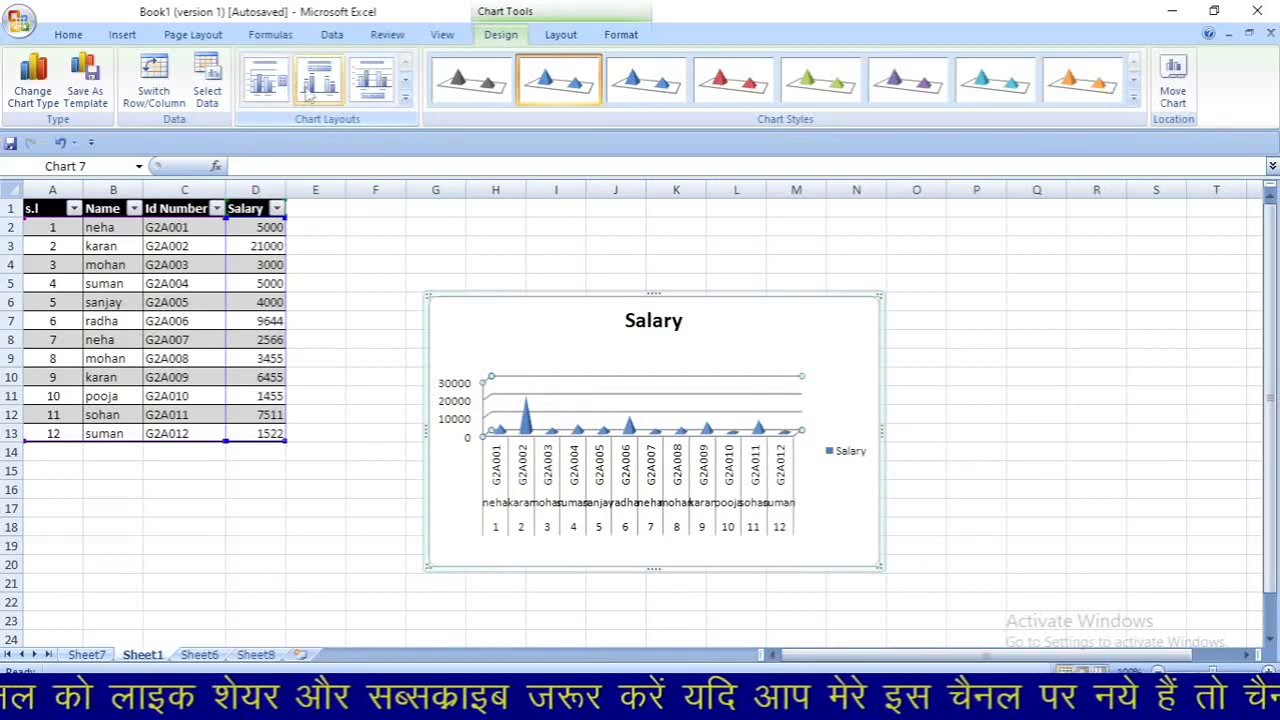
{"action": "left_click", "coordinate": [318, 82]}
{"action": "left_click", "coordinate": [363, 82]}
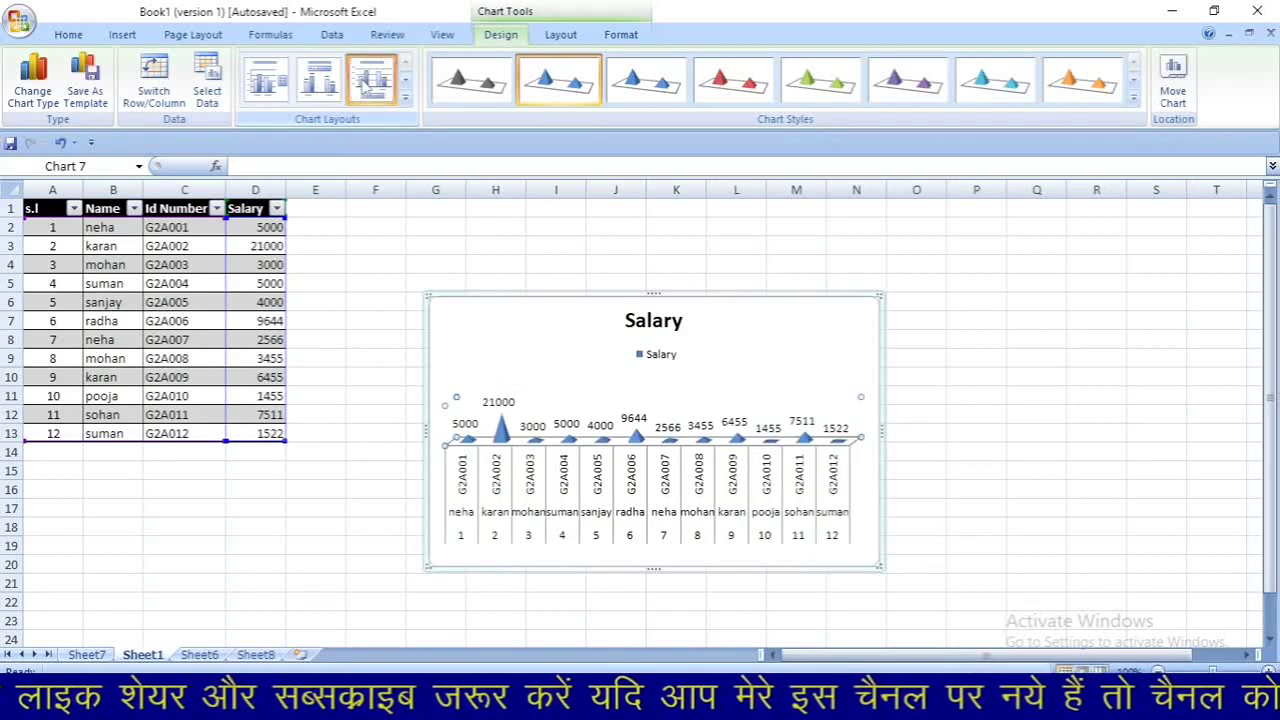
{"action": "left_click", "coordinate": [405, 99]}
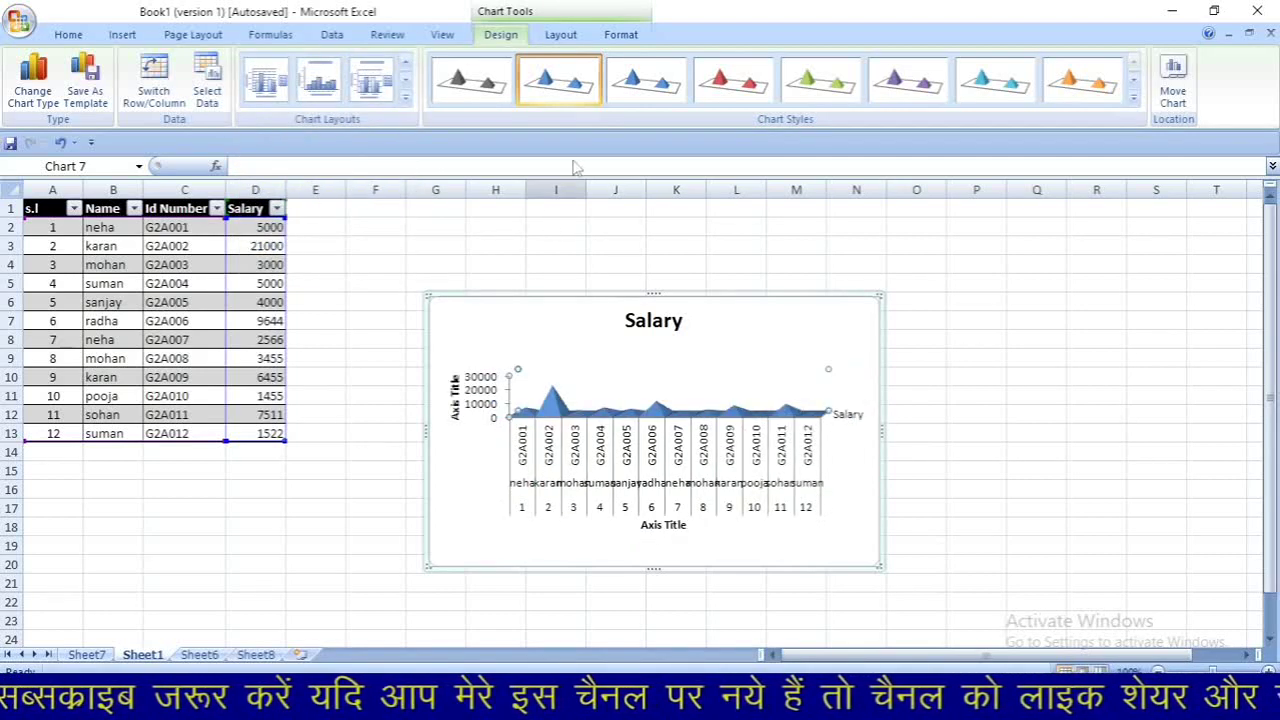
Try several chart style colours and apply the orange style to the Salary chart
{"action": "left_click", "coordinate": [500, 86]}
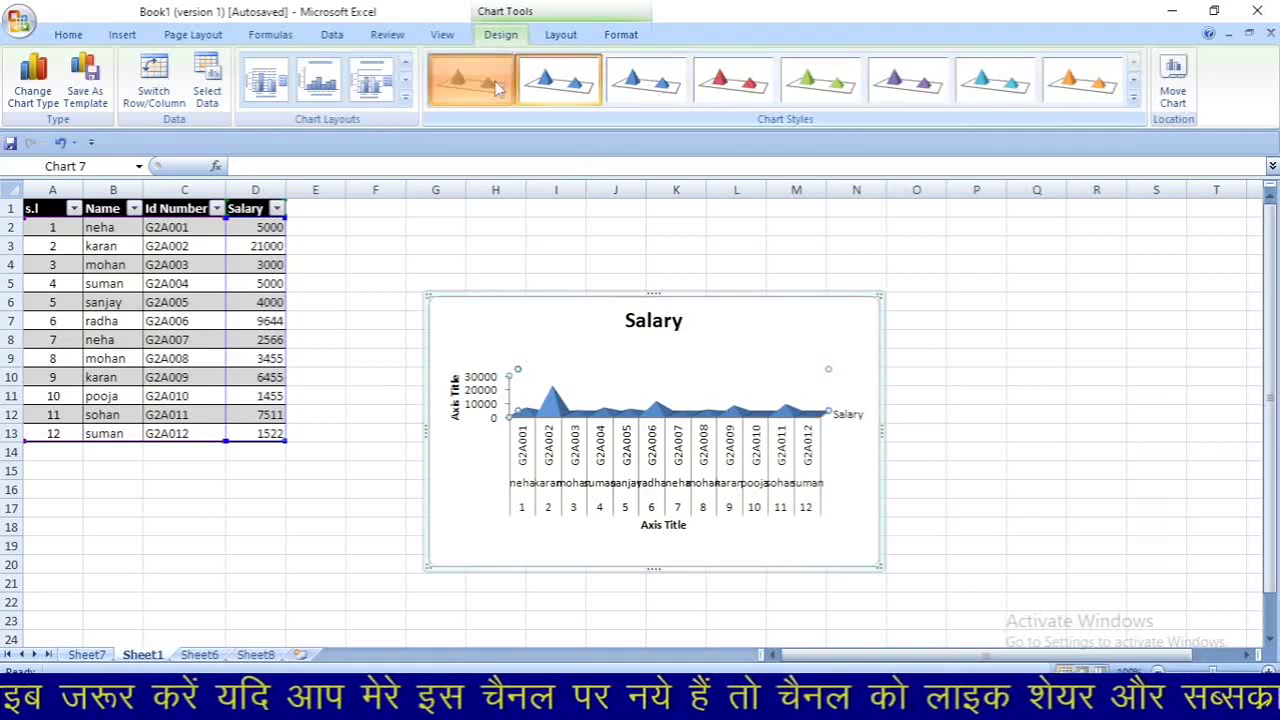
{"action": "left_click", "coordinate": [575, 88]}
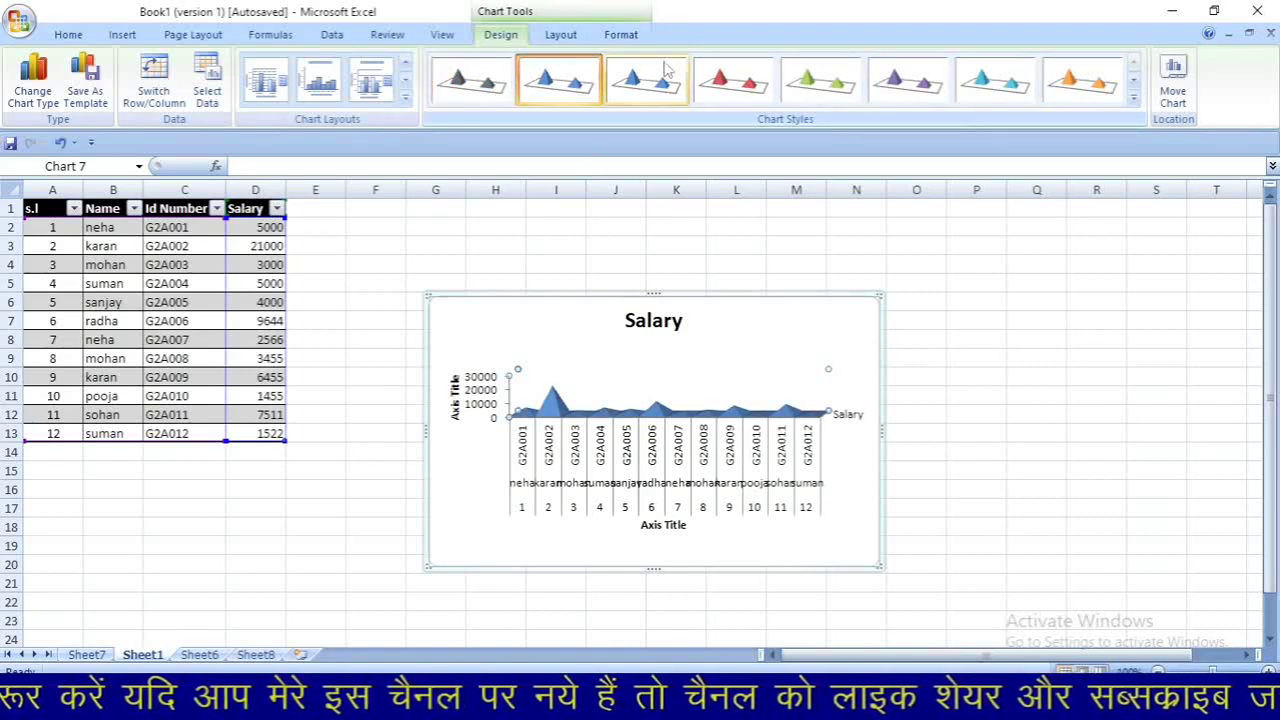
{"action": "left_click", "coordinate": [645, 84]}
{"action": "left_click", "coordinate": [710, 86]}
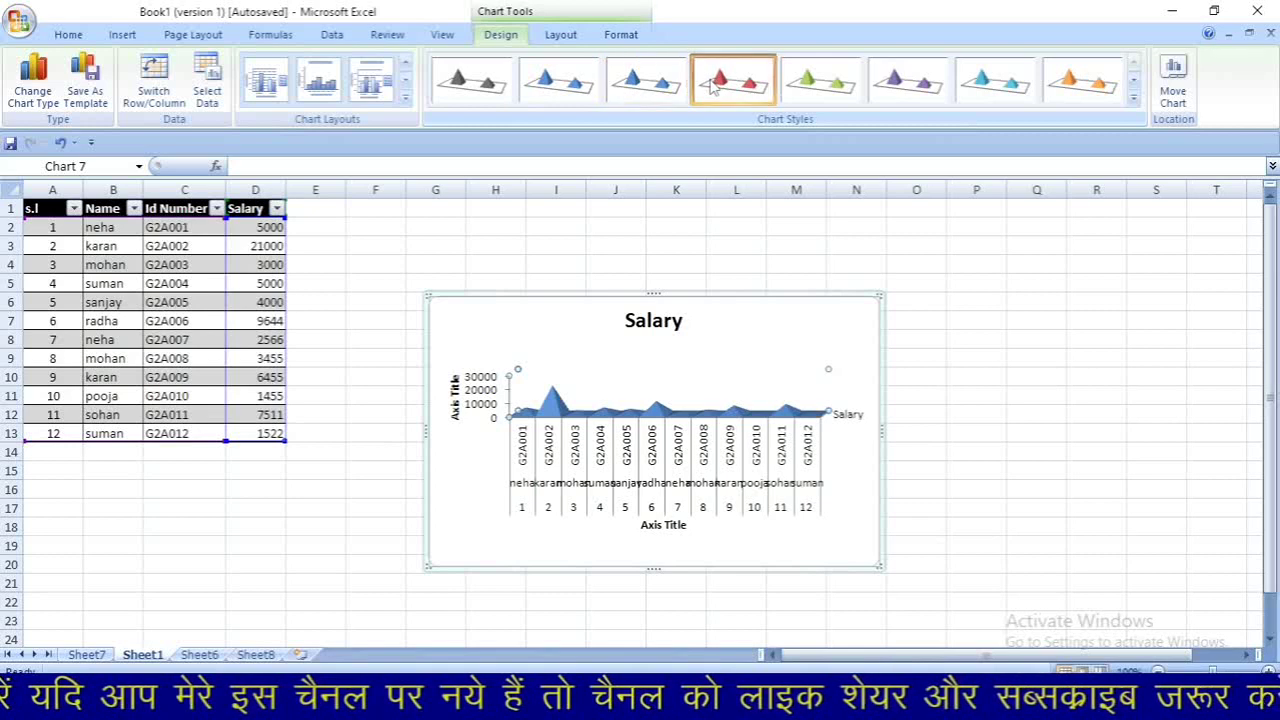
{"action": "left_click", "coordinate": [838, 84]}
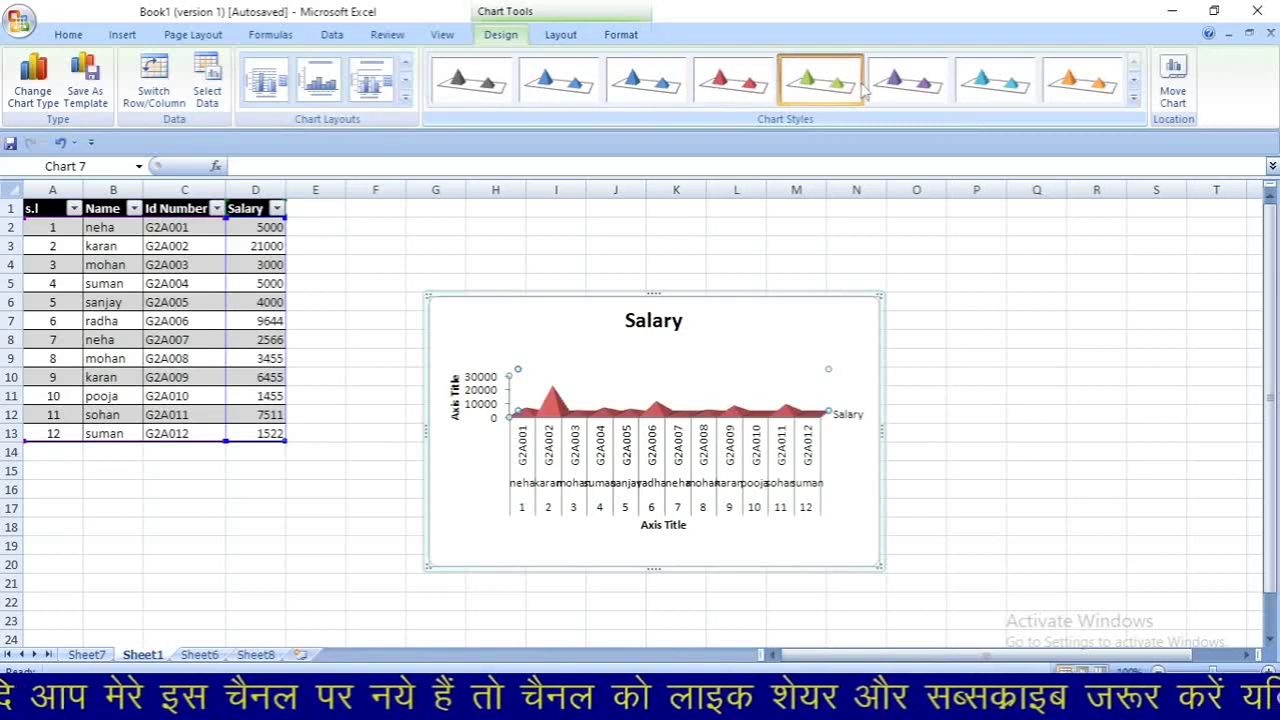
{"action": "left_click", "coordinate": [1076, 92]}
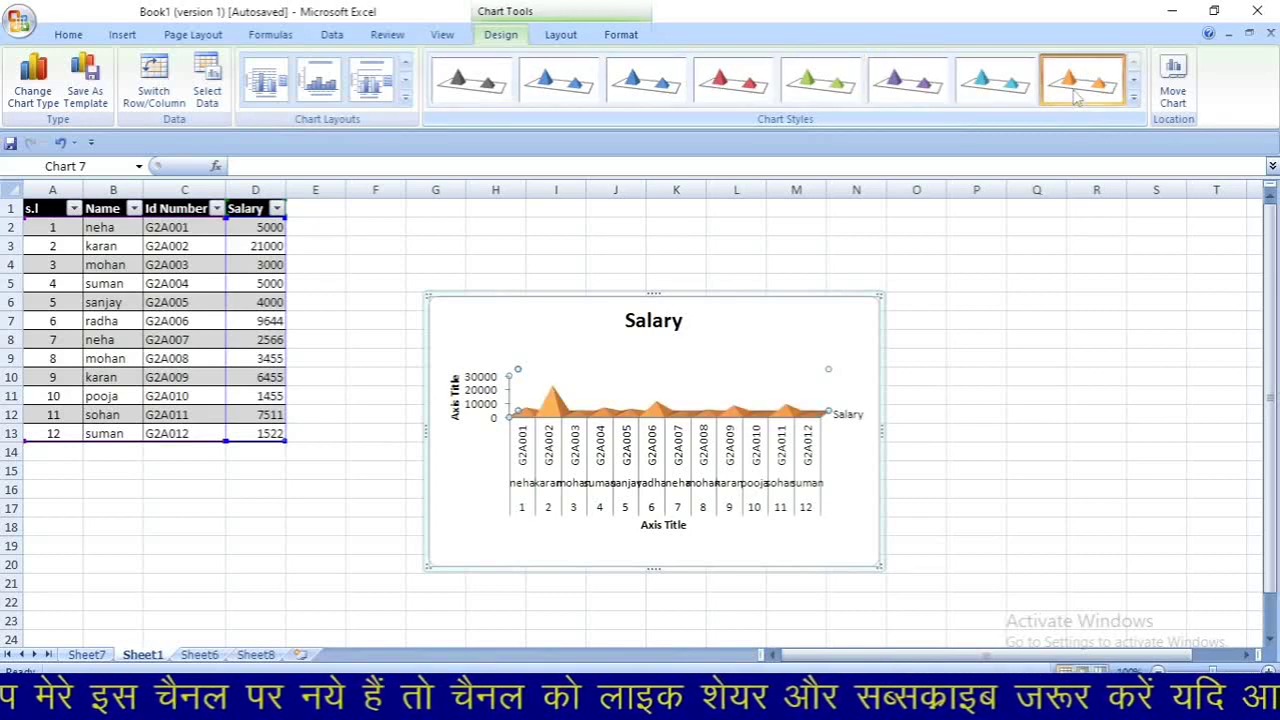
View the placement options for moving the chart and close them without moving it
{"action": "left_click", "coordinate": [1165, 88]}
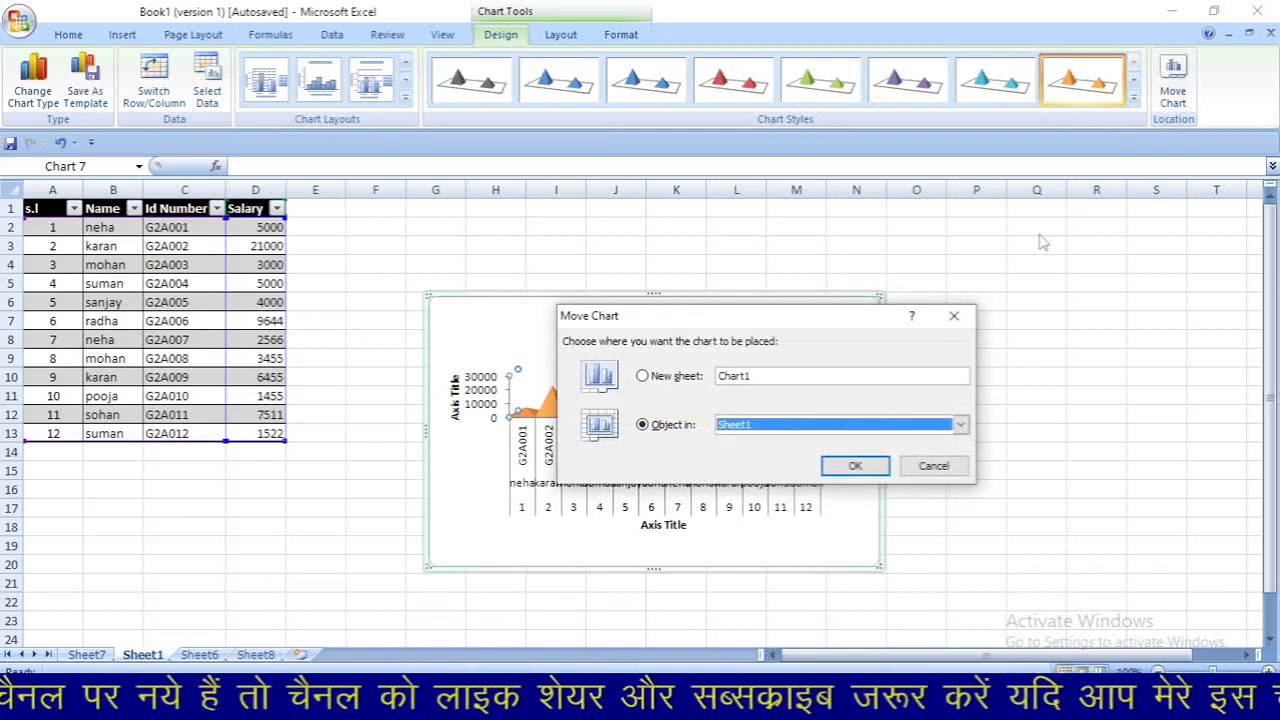
{"action": "left_click", "coordinate": [953, 315]}
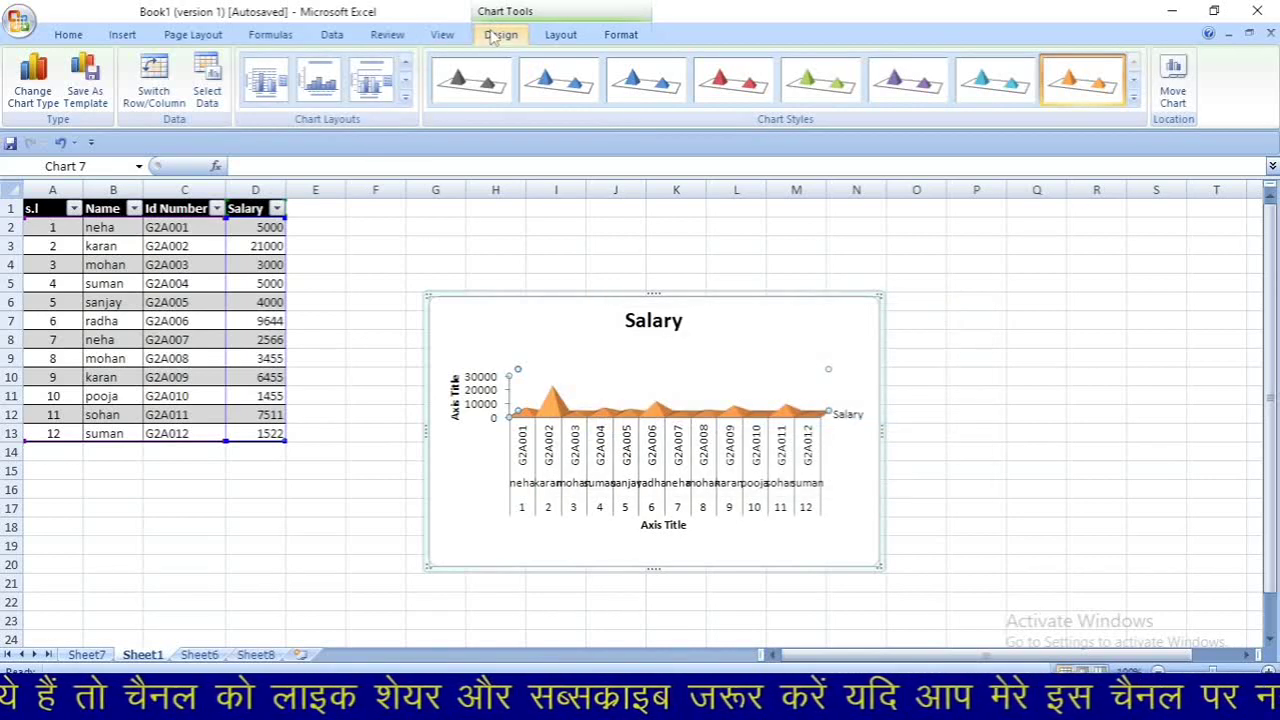
Fill the chart walls with solid standard red, and reset them to match the chart style
{"action": "left_click", "coordinate": [562, 36]}
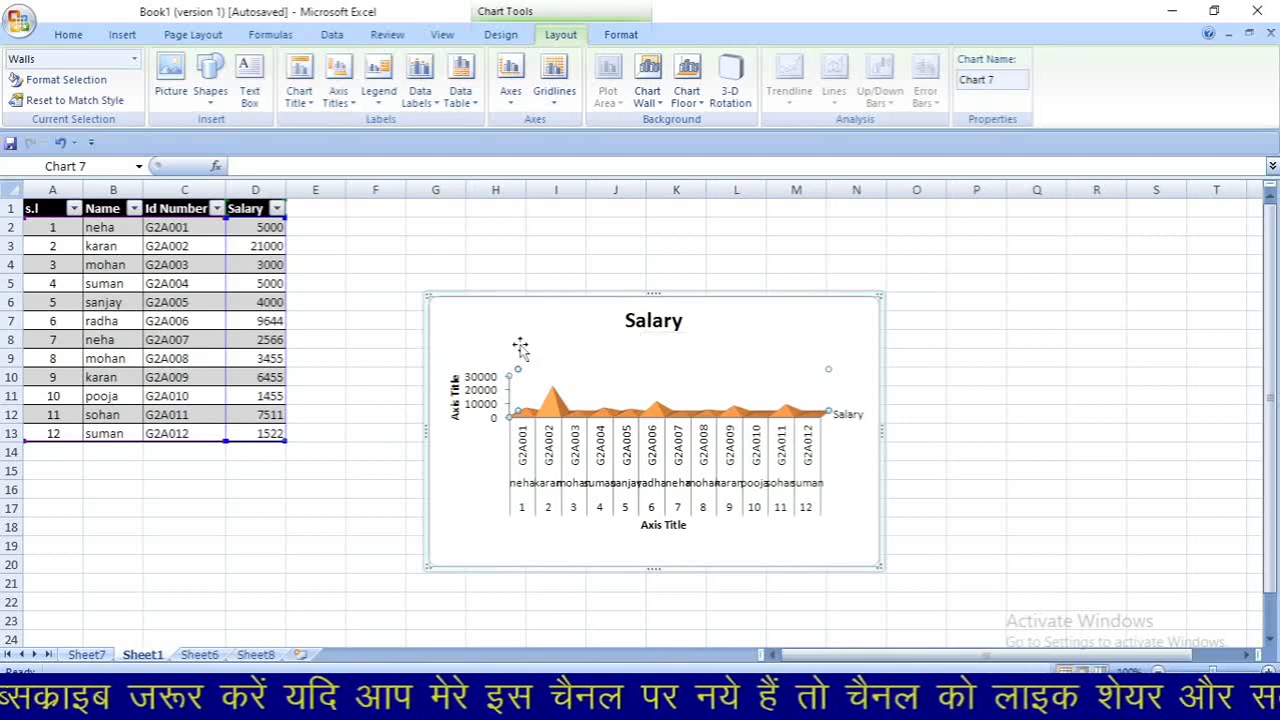
{"action": "left_click", "coordinate": [66, 80]}
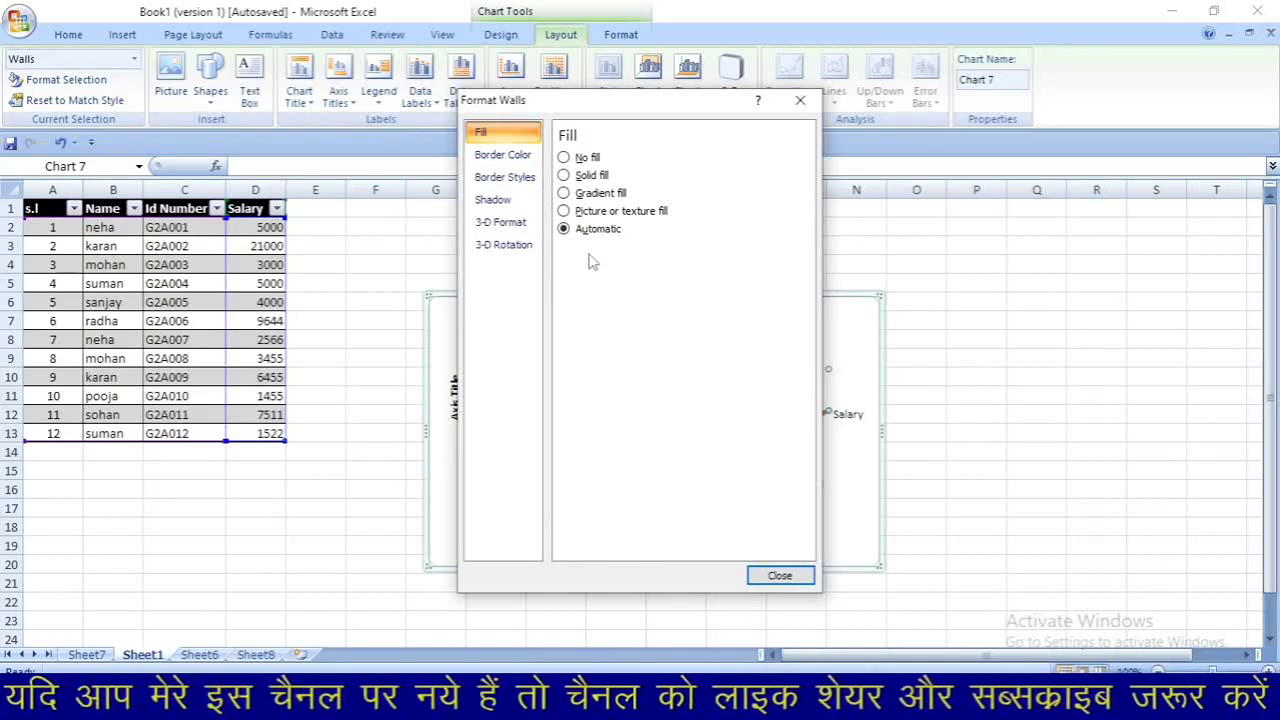
{"action": "left_click", "coordinate": [591, 176]}
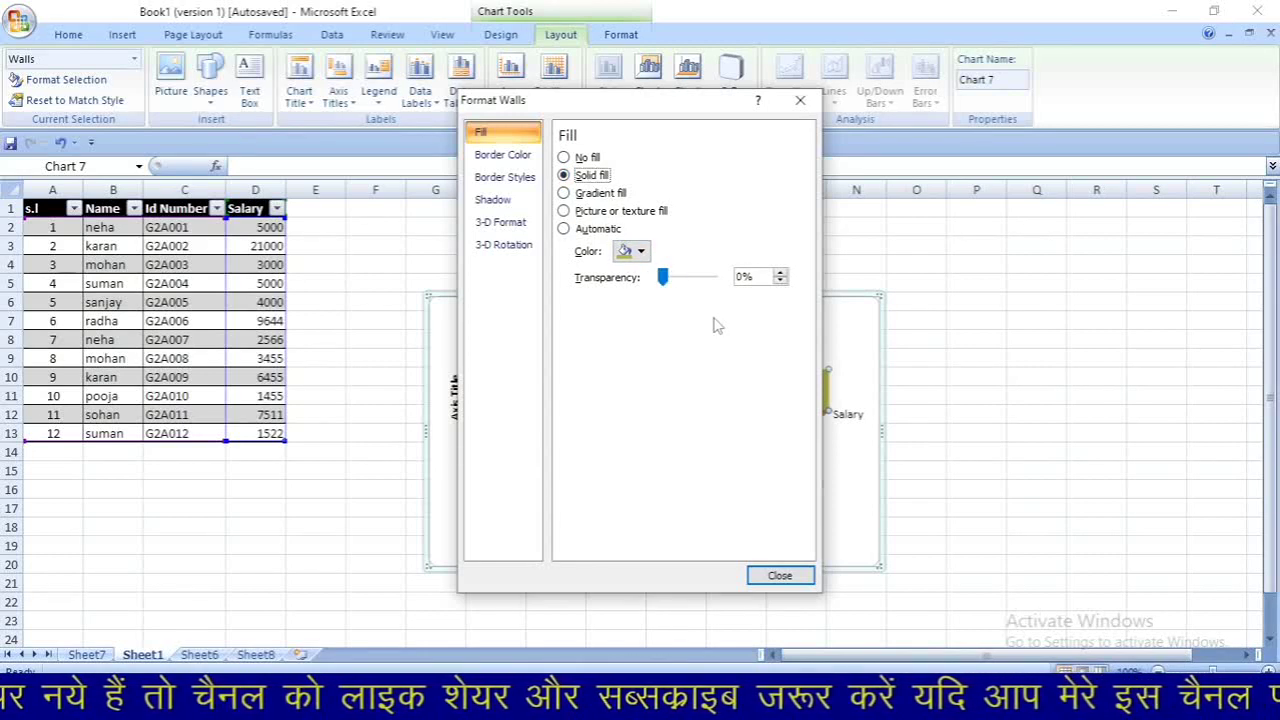
{"action": "left_click", "coordinate": [627, 253]}
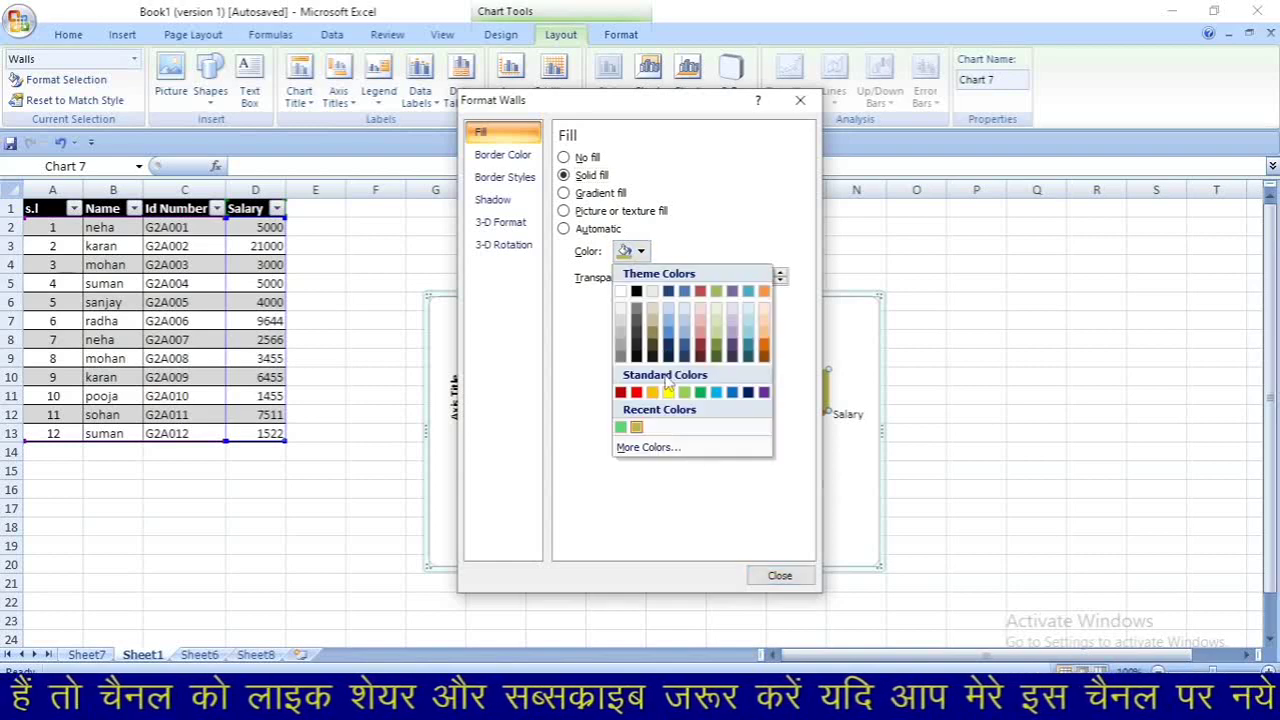
{"action": "left_click", "coordinate": [637, 392]}
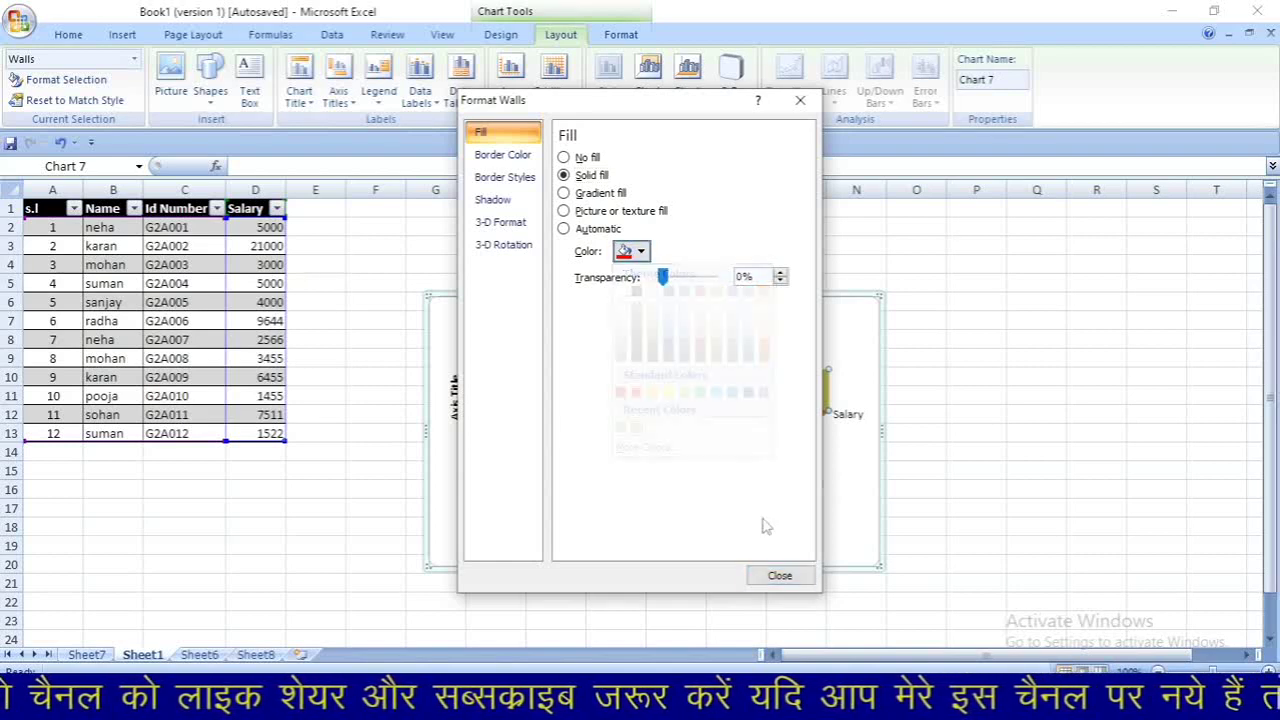
{"action": "left_click", "coordinate": [781, 576]}
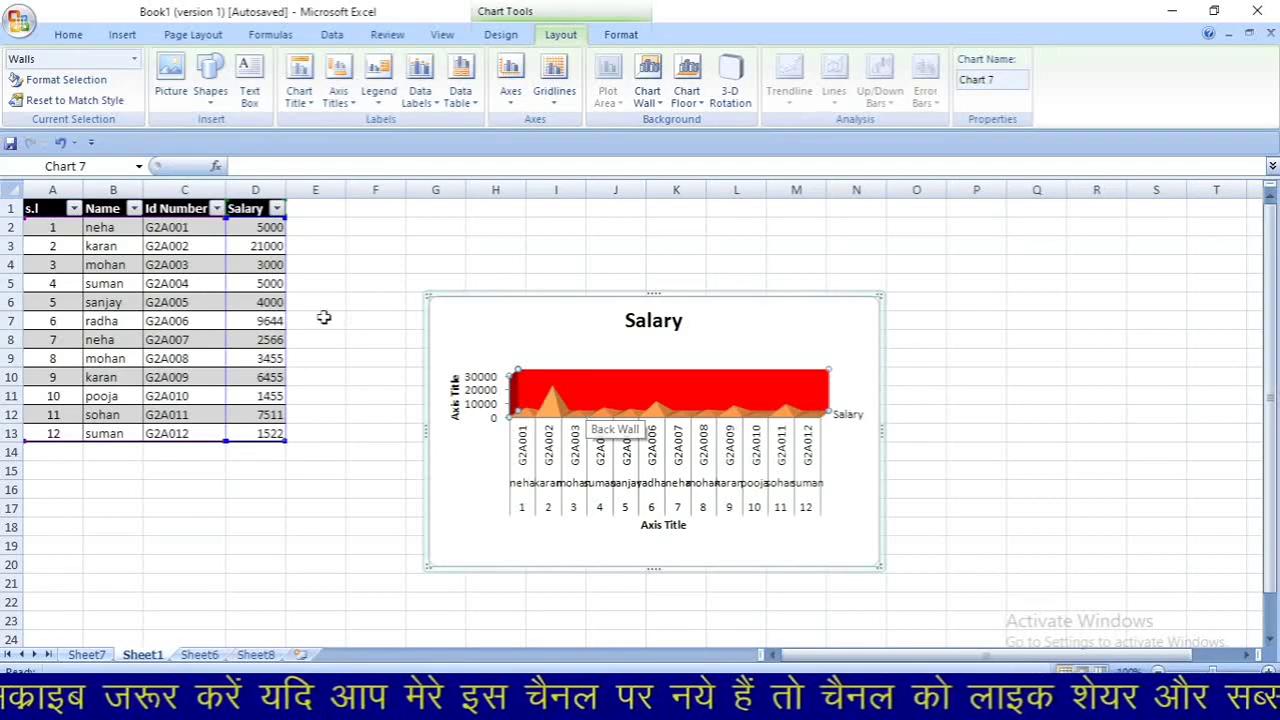
{"action": "left_click", "coordinate": [50, 102]}
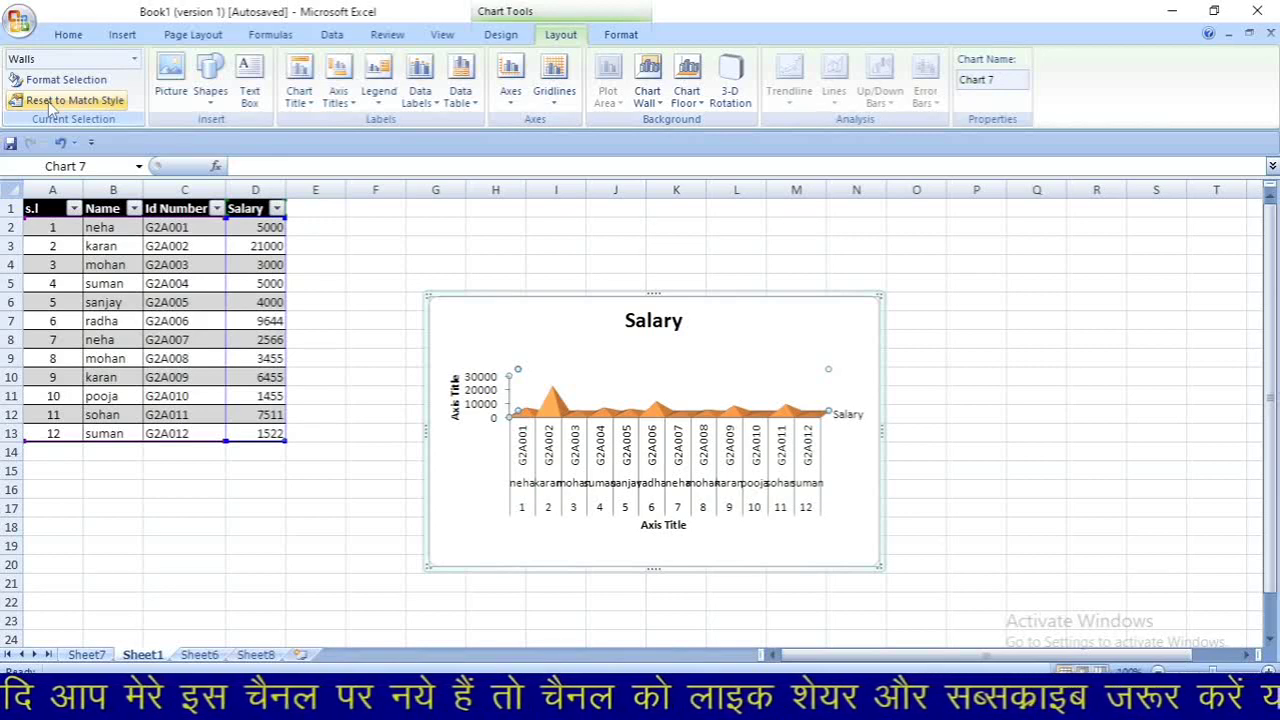
View the picture insertion dialog for the chart and close it without inserting a picture
{"action": "left_click", "coordinate": [168, 72]}
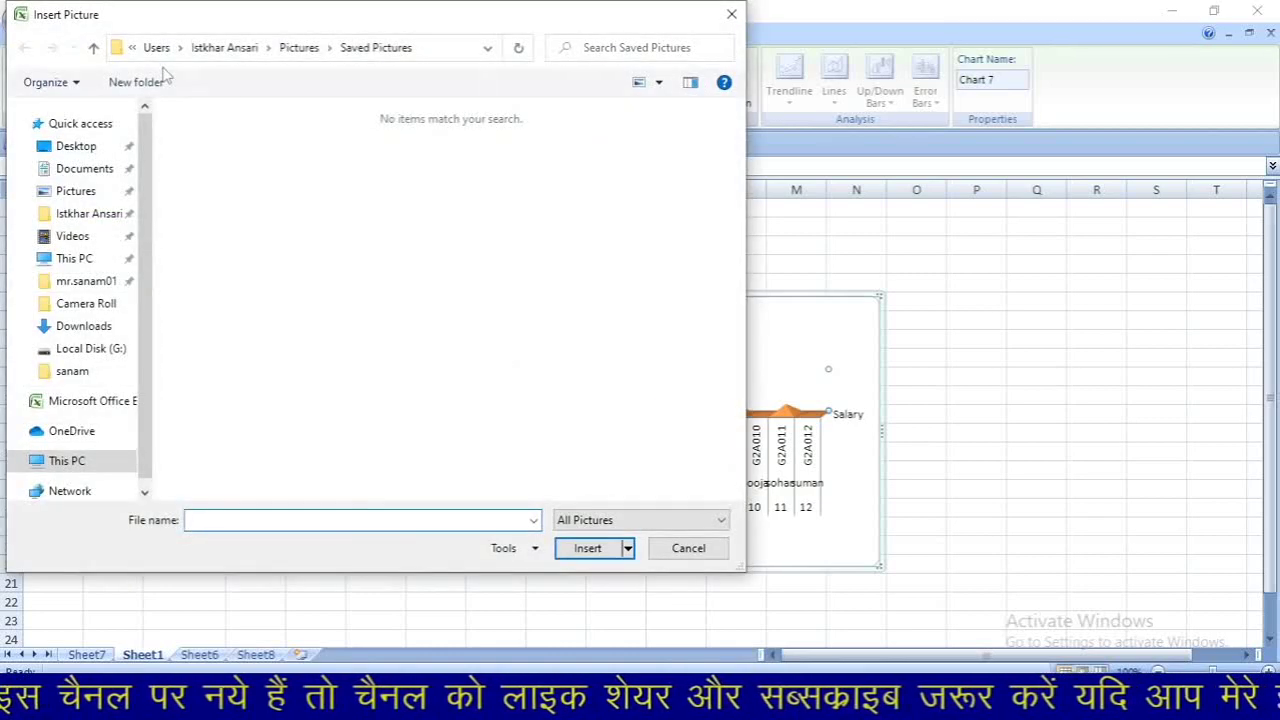
{"action": "left_click", "coordinate": [729, 15]}
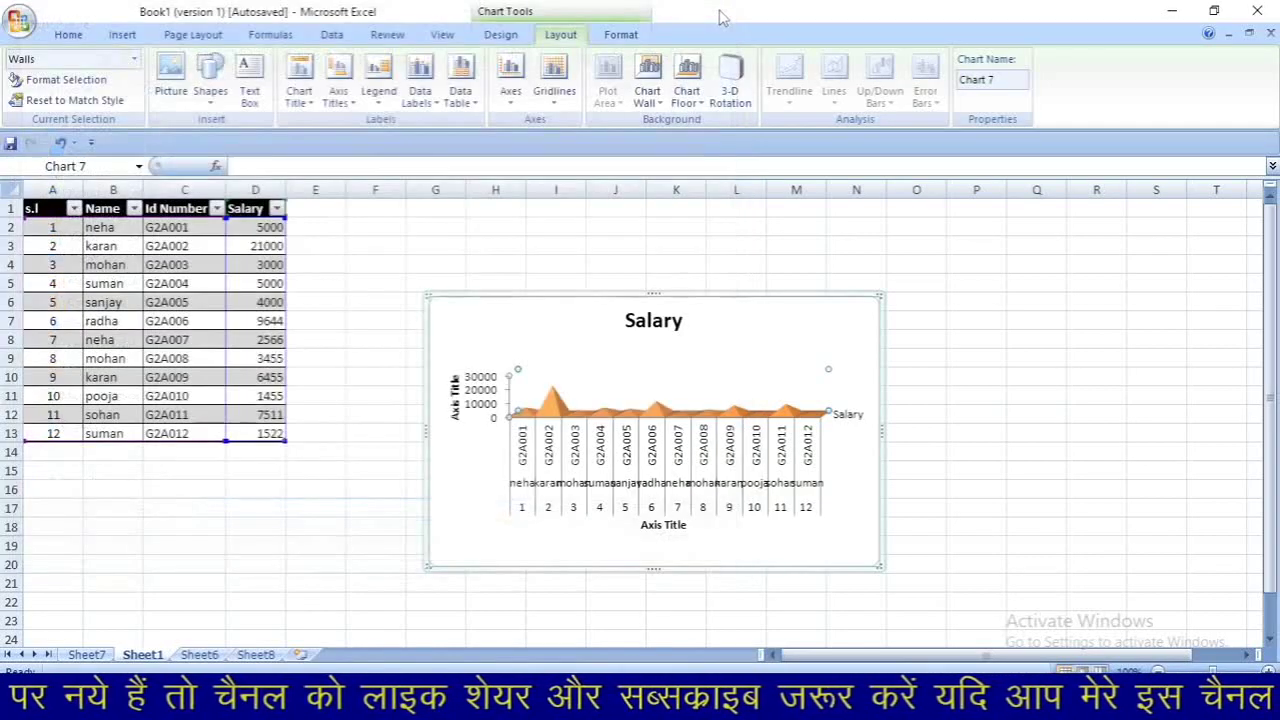
Draw a rectangle about 1.09" high and 2.6" wide over the Salary chart's plot area, and undo it
{"action": "left_click", "coordinate": [212, 75]}
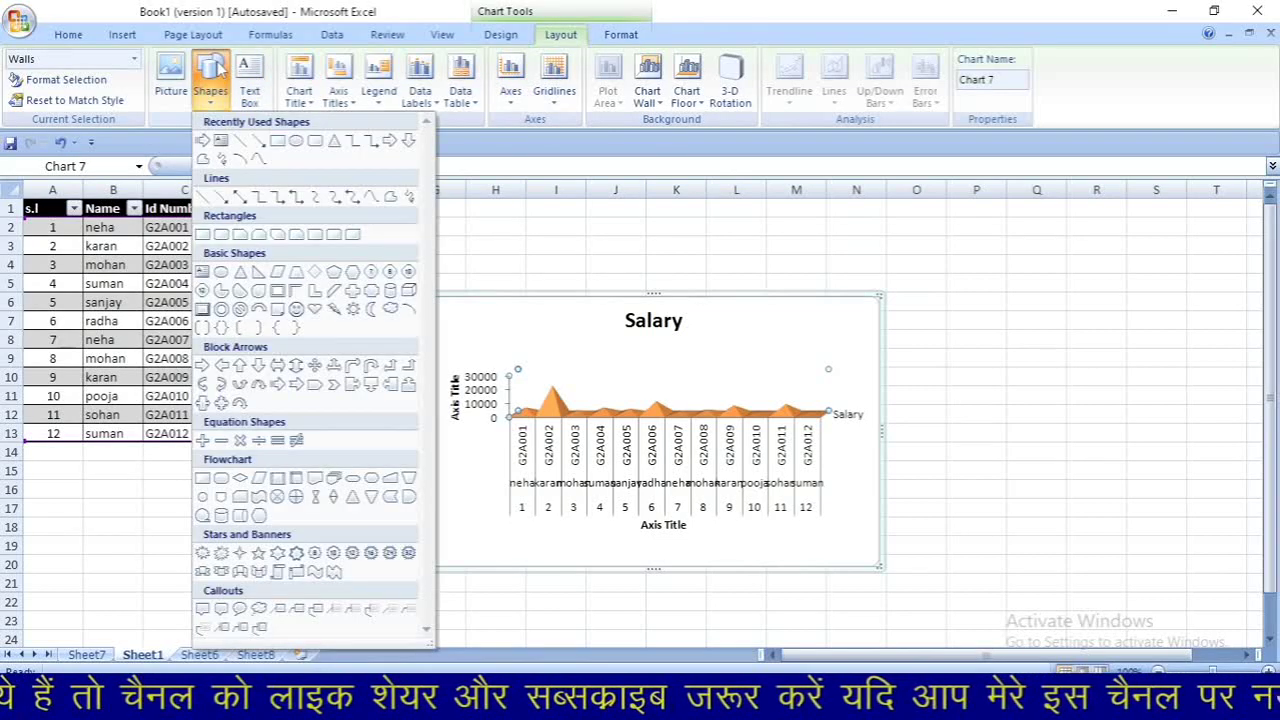
{"action": "left_click", "coordinate": [278, 140]}
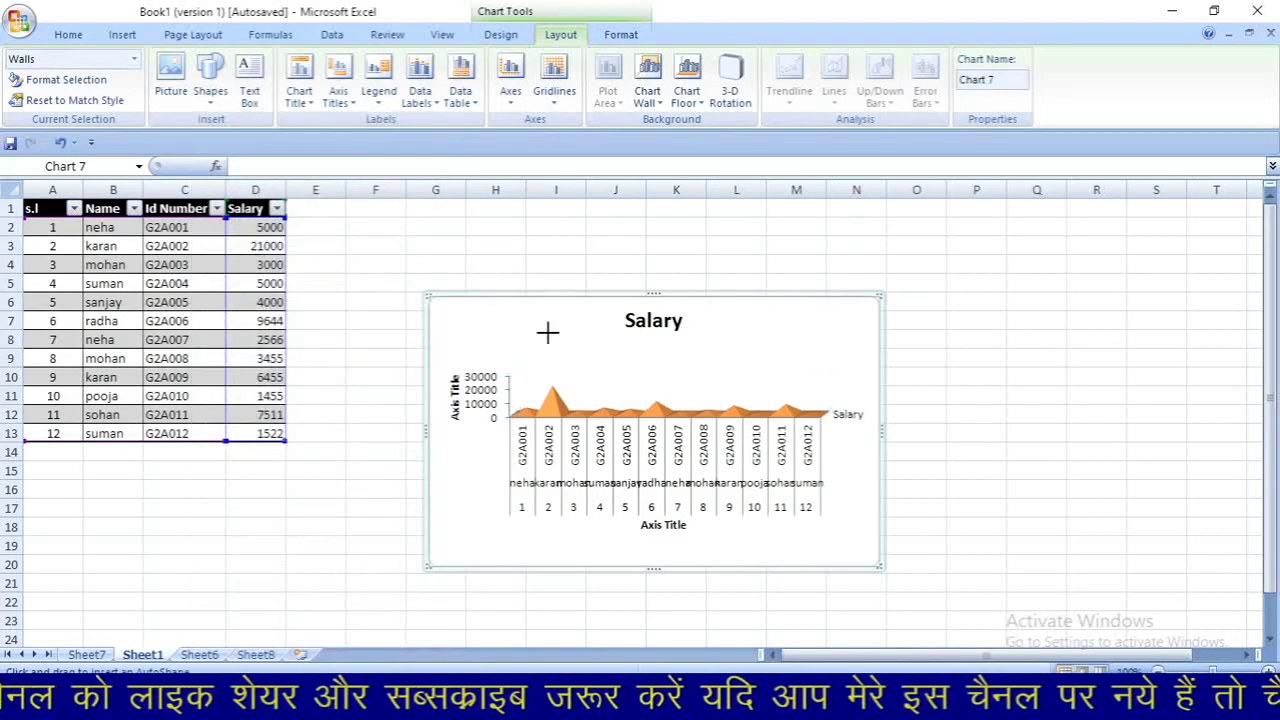
{"action": "left_click_drag", "start_coordinate": [547, 332], "coordinate": [784, 432]}
{"action": "left_click_drag", "start_coordinate": [763, 381], "coordinate": [761, 369]}
{"action": "key", "text": "ctrl+z"}
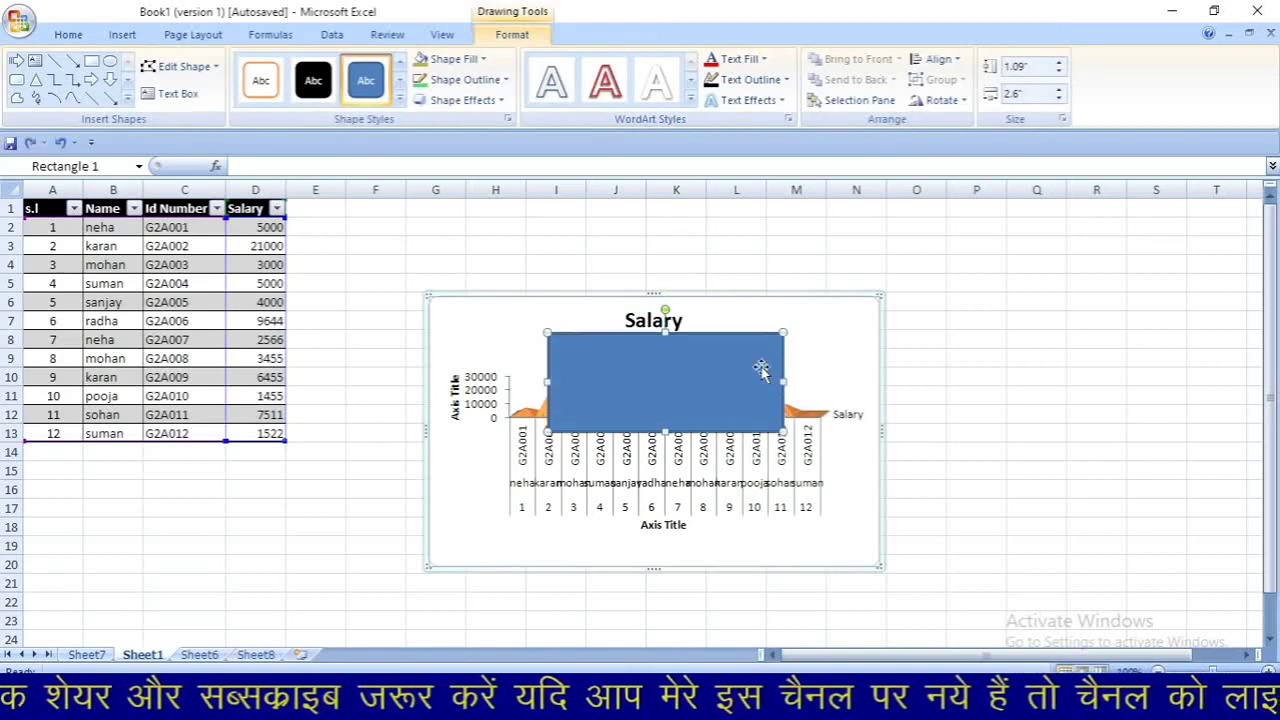
{"action": "key", "text": "ctrl+z"}
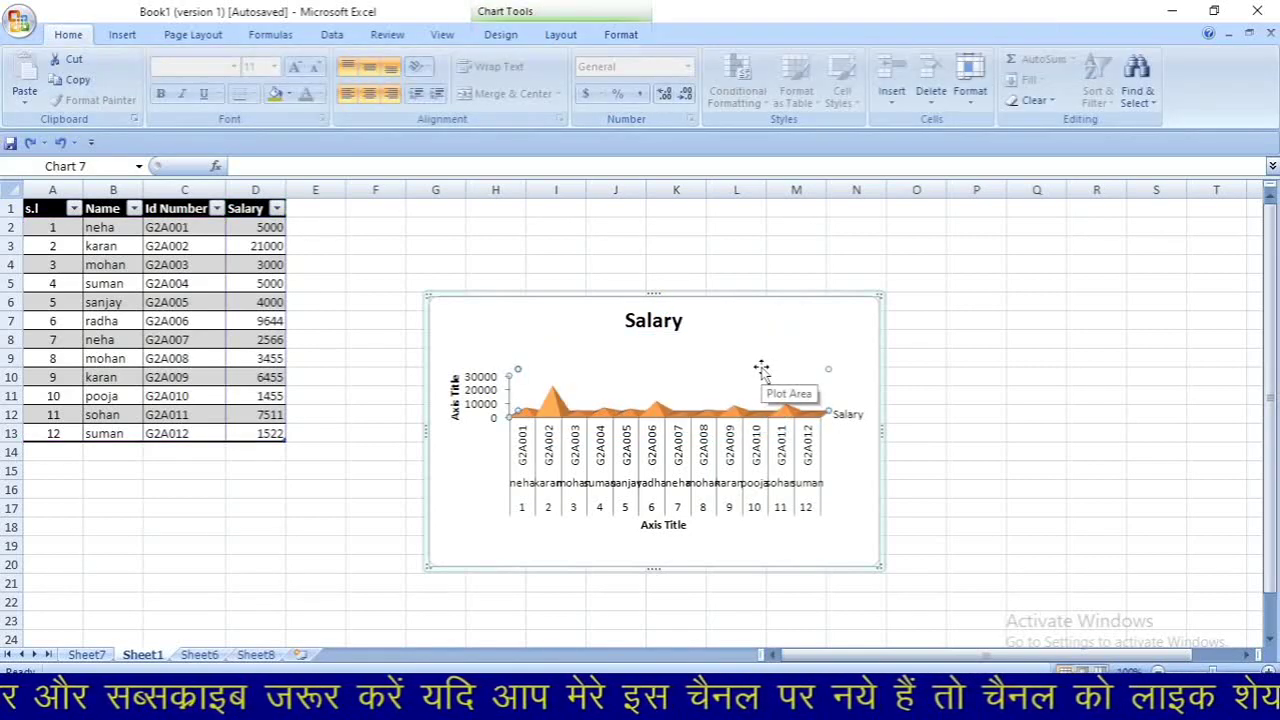
Insert a text box below the data table and enter "computer with" followed by the person's name
{"action": "left_click", "coordinate": [761, 370]}
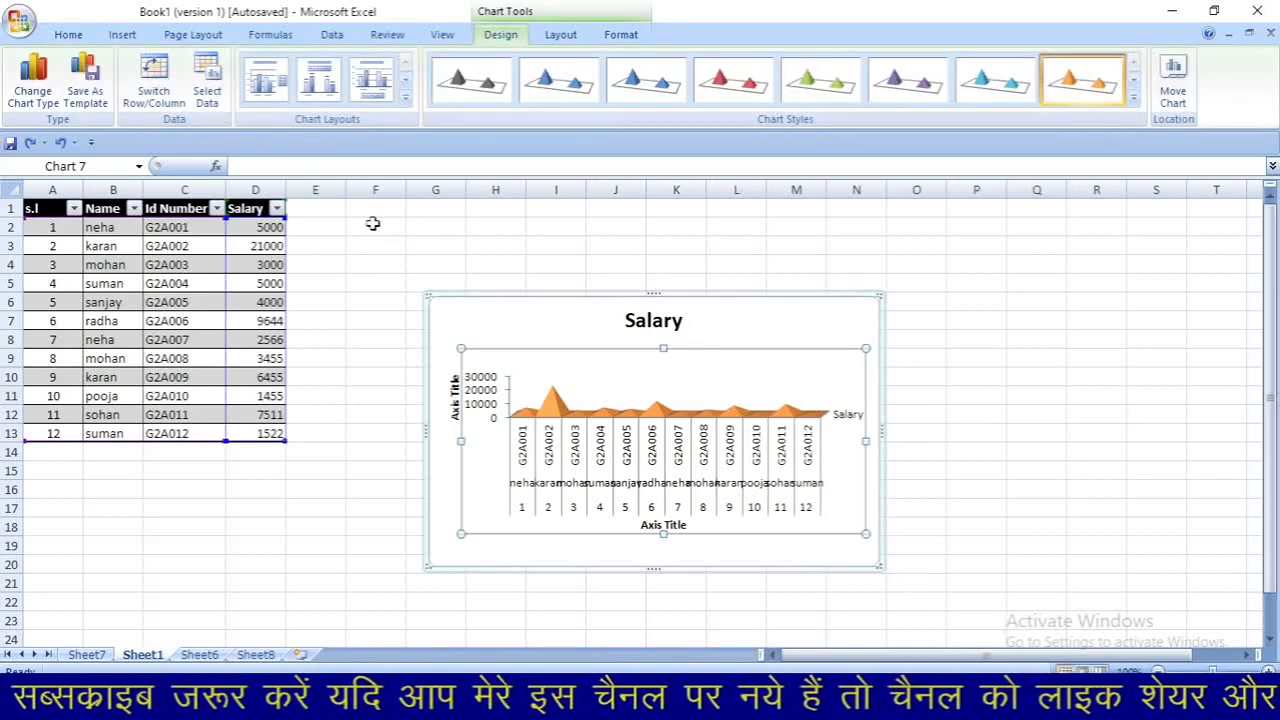
{"action": "left_click", "coordinate": [563, 38]}
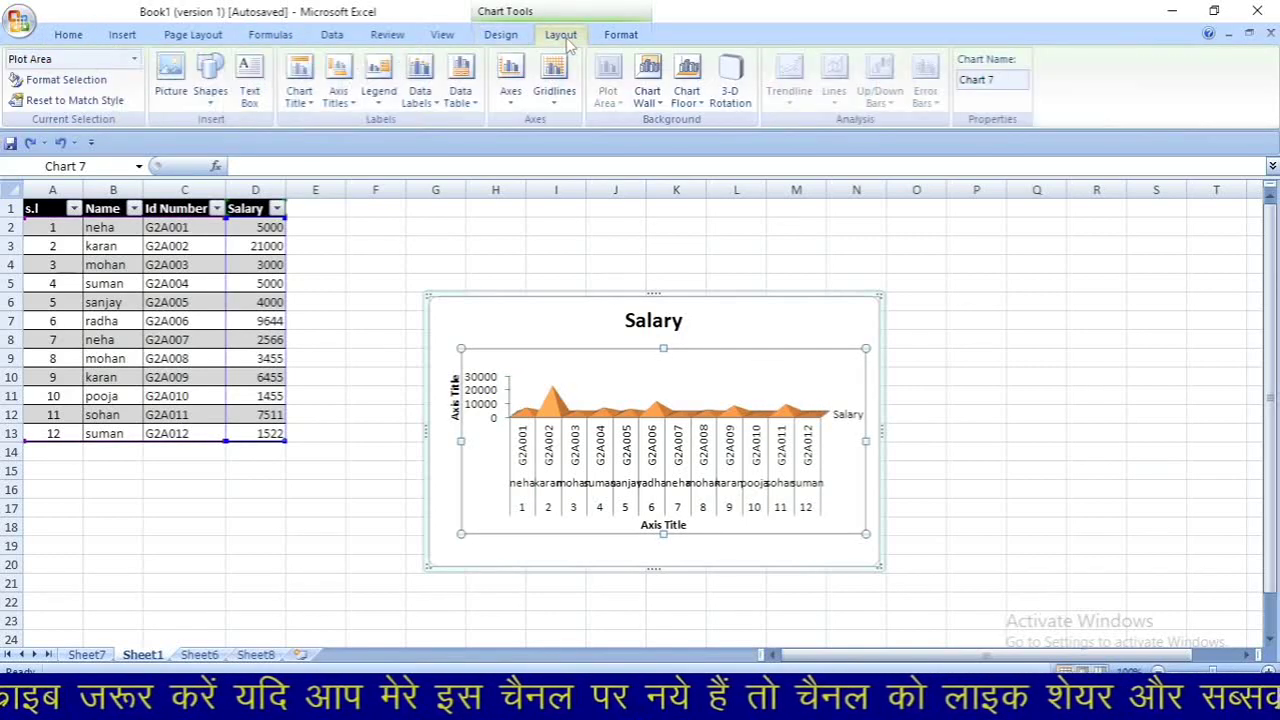
{"action": "left_click", "coordinate": [250, 95]}
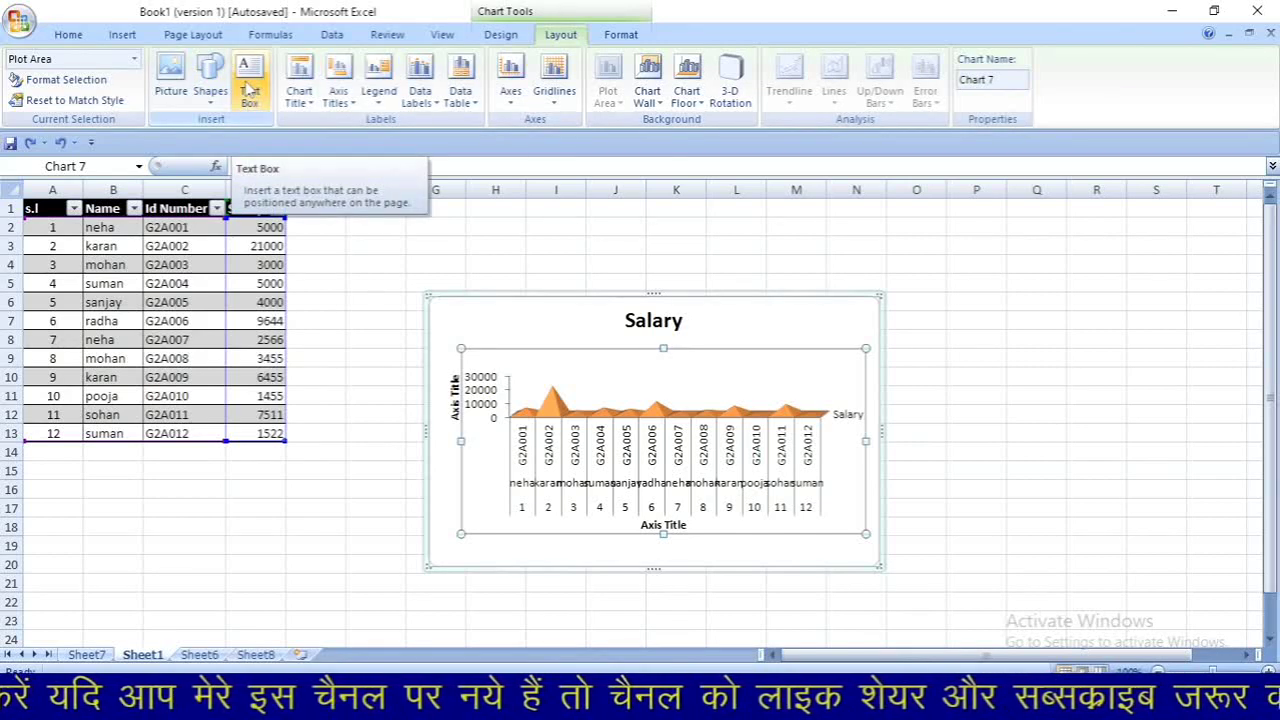
{"action": "left_click", "coordinate": [250, 90]}
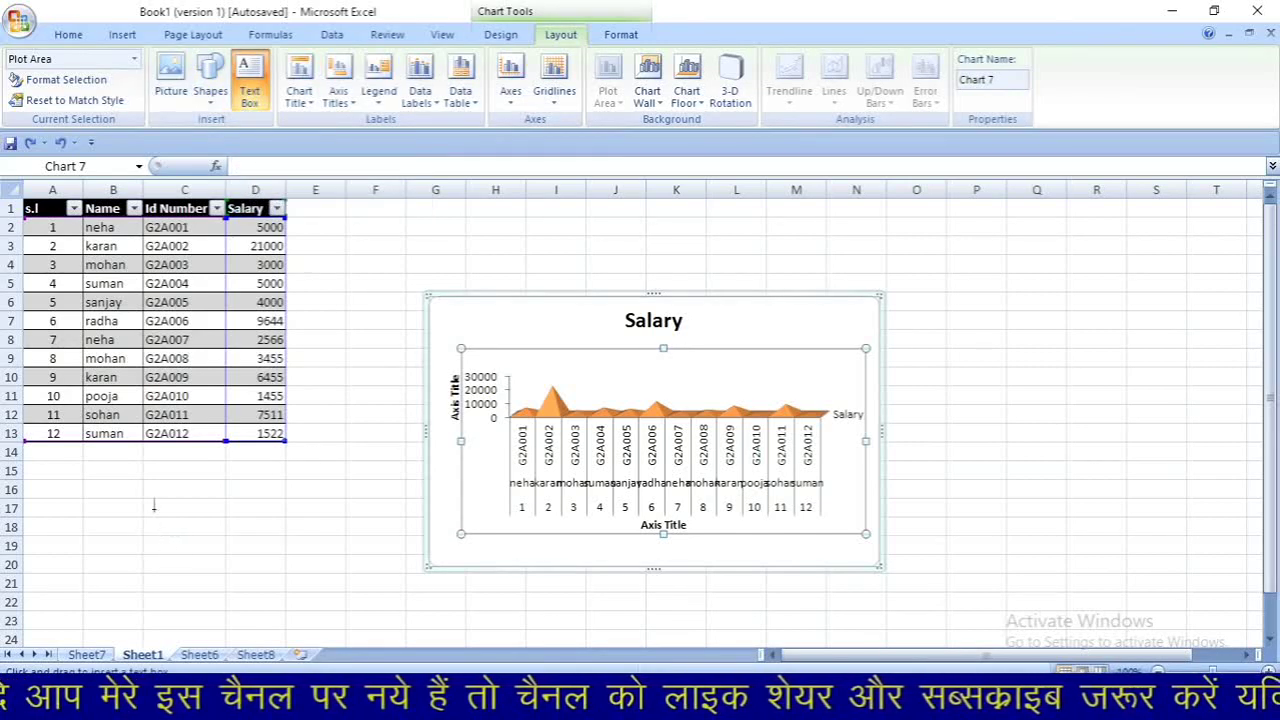
{"action": "mouse_move", "coordinate": [115, 484]}
{"action": "left_mouse_down"}
{"action": "mouse_move", "coordinate": [357, 583]}
{"action": "mouse_move", "coordinate": [397, 625]}
{"action": "left_mouse_up"}
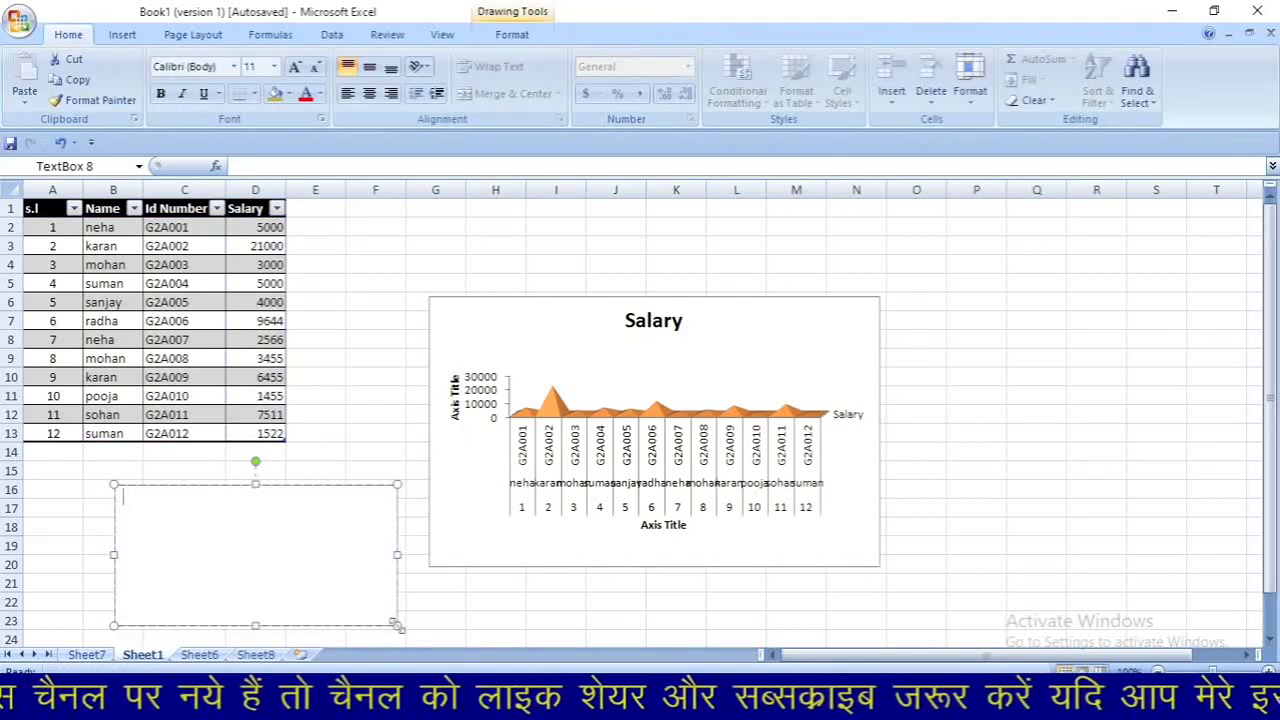
{"action": "type", "text": "com"}
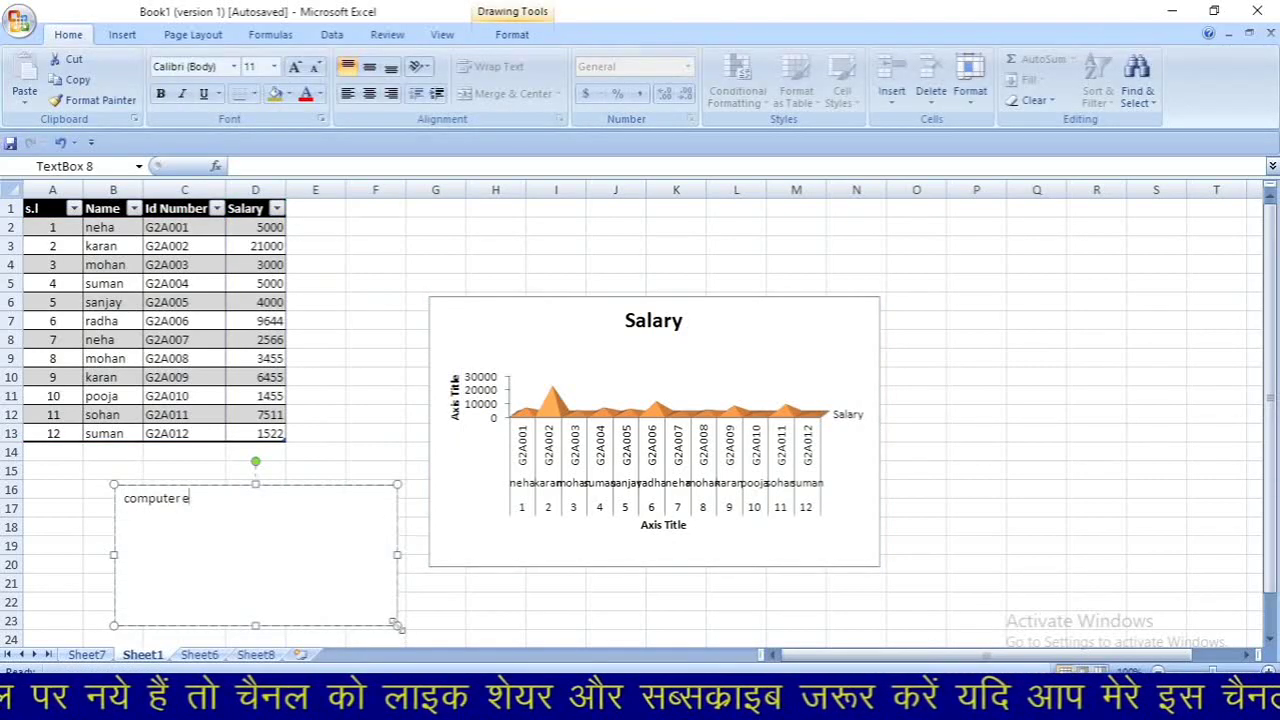
{"action": "type", "text": "puter with dhaneshwe"}
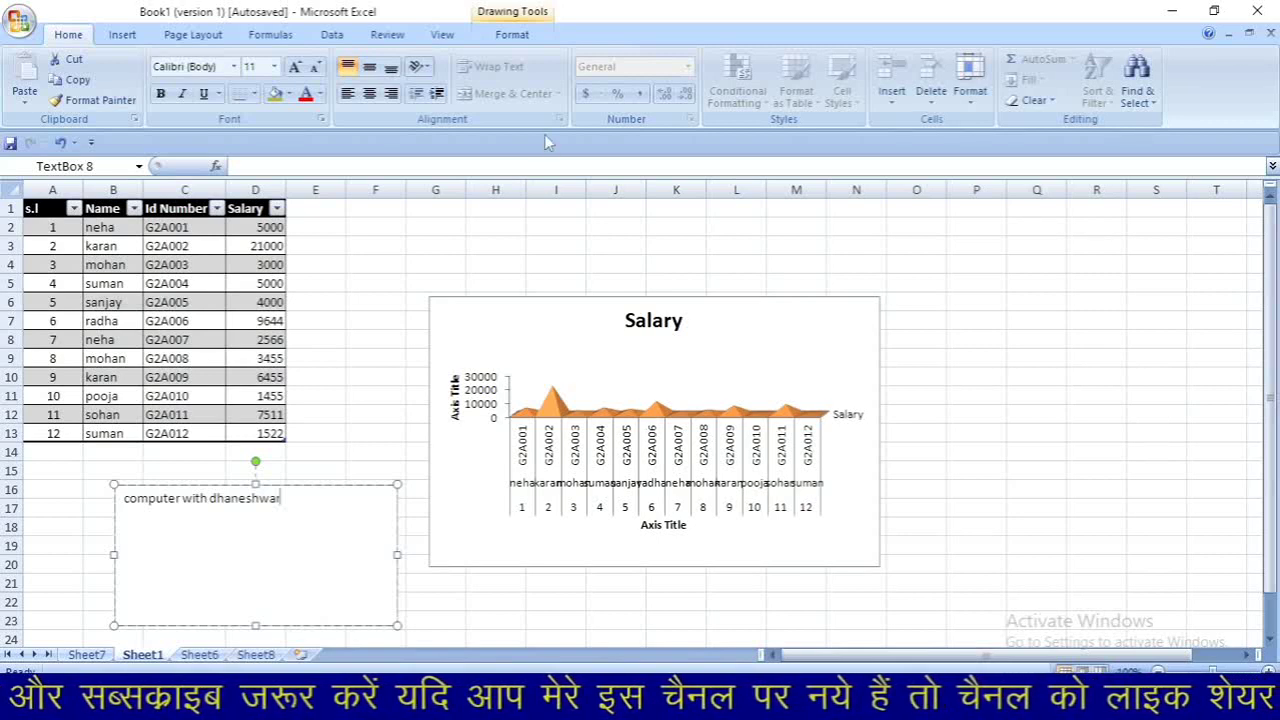
Undo the text box along with the earlier reset and red fill of the chart walls
{"action": "key", "text": "ctrl+z"}
{"action": "key", "text": "ctrl+z"}
{"action": "key", "text": "ctrl+z"}
{"action": "key", "text": "ctrl+z"}
{"action": "key", "text": "ctrl+z"}
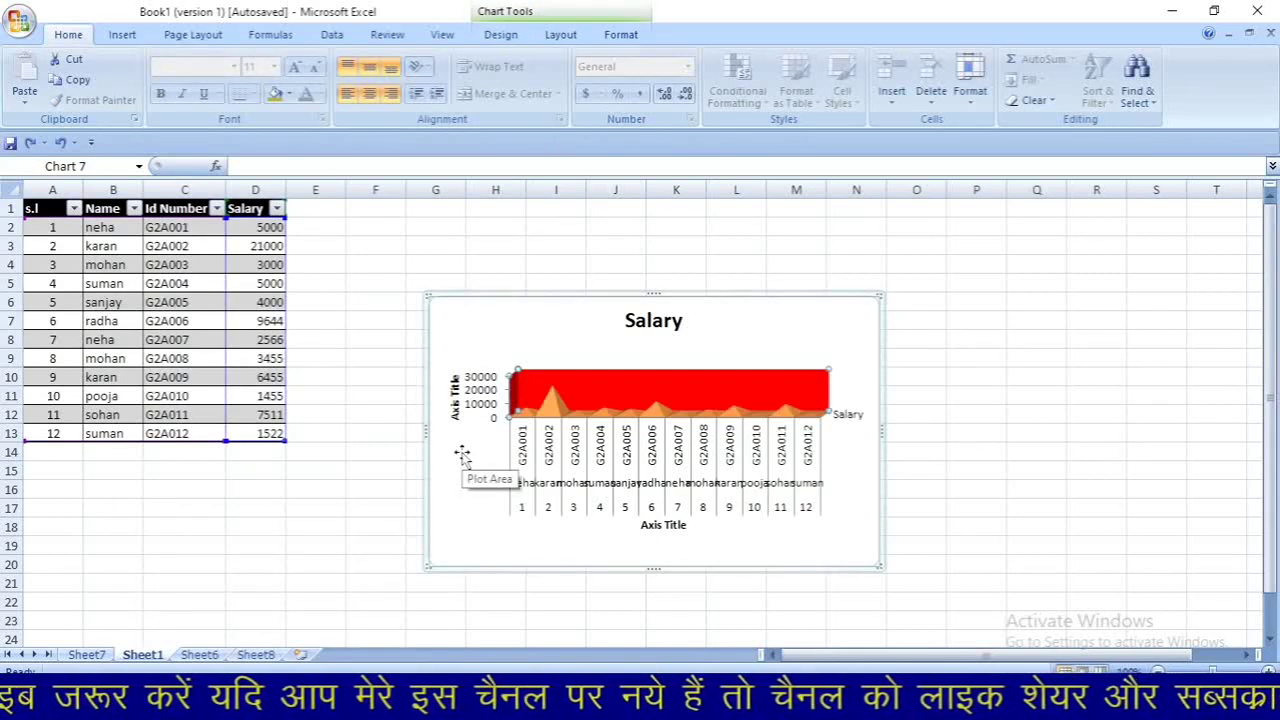
{"action": "key", "text": "ctrl+z"}
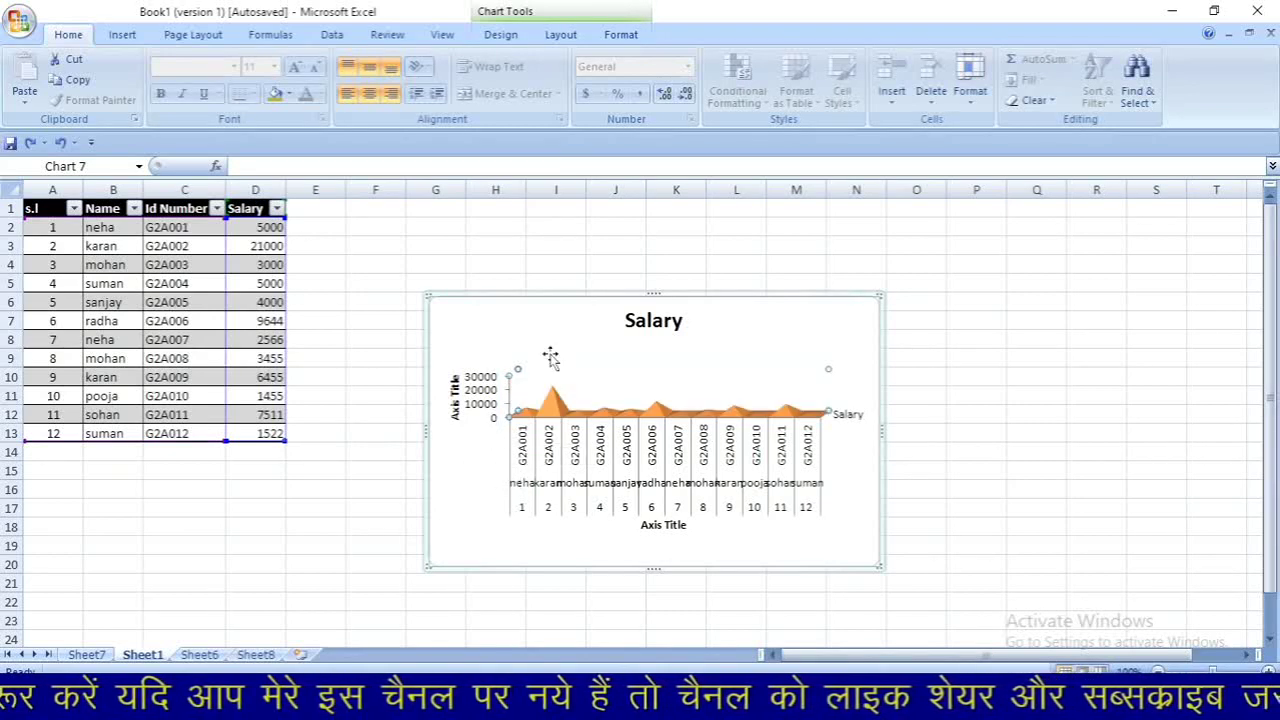
Remove the title from the Salary chart
{"action": "left_click", "coordinate": [591, 345]}
{"action": "left_click", "coordinate": [599, 452]}
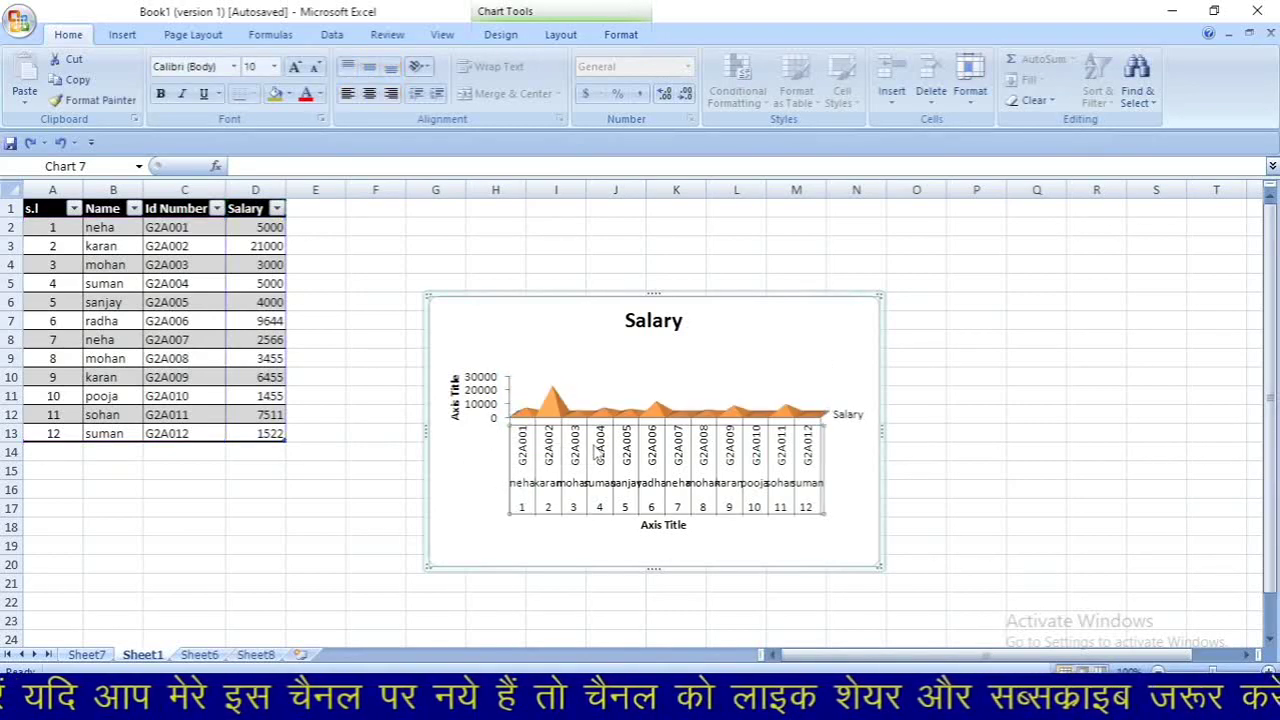
{"action": "left_click", "coordinate": [560, 36]}
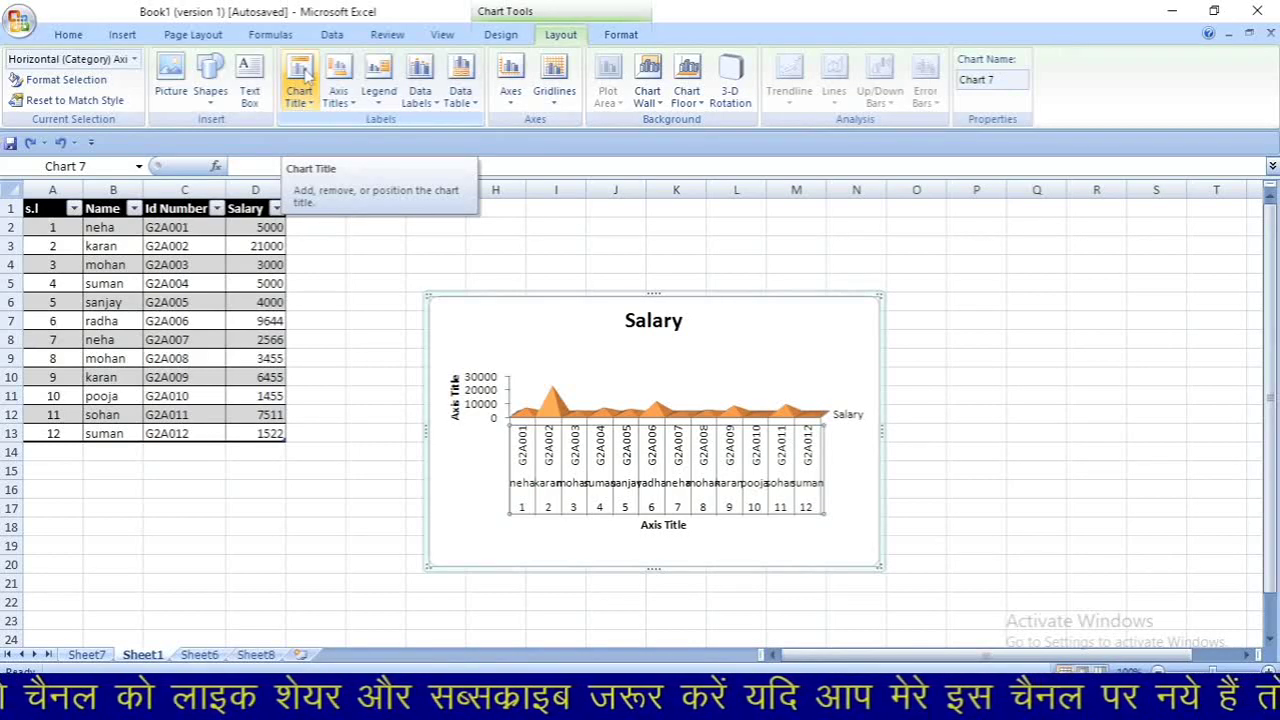
{"action": "left_click", "coordinate": [306, 76]}
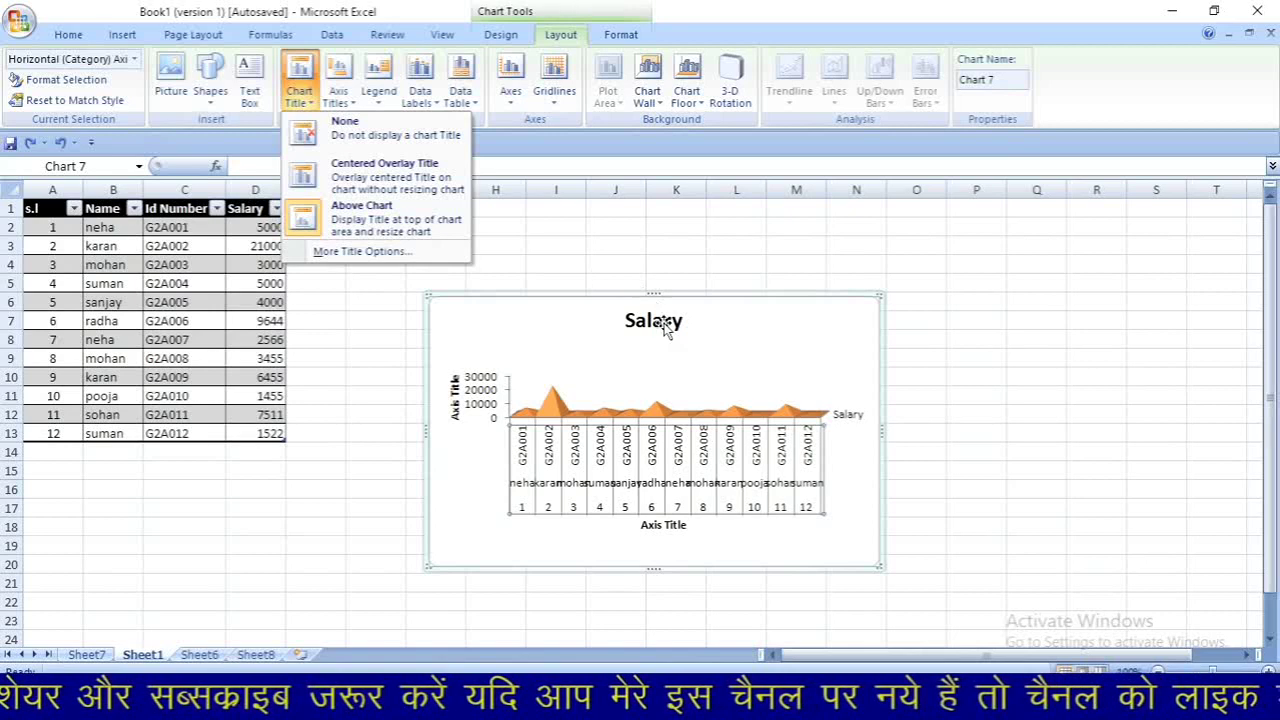
{"action": "left_click", "coordinate": [337, 128]}
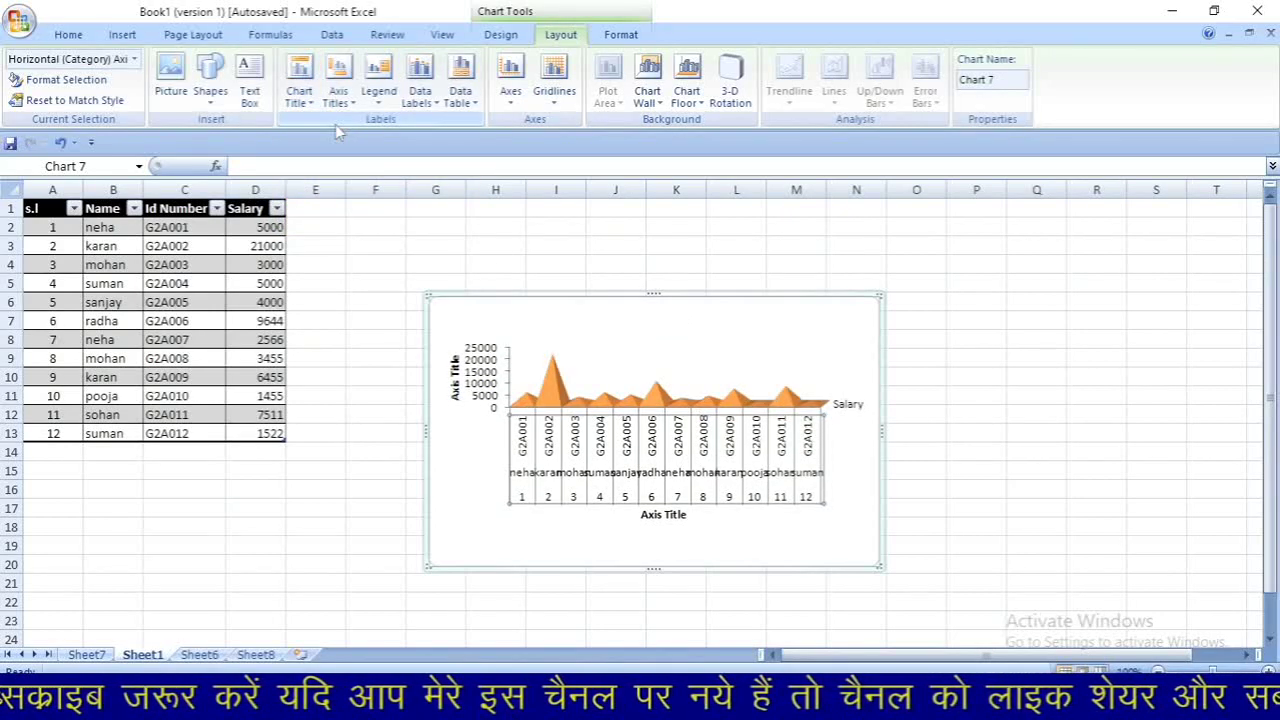
Show the chart title as a Centered Overlay Title, and switch its placement to Above Chart
{"action": "left_click", "coordinate": [306, 85]}
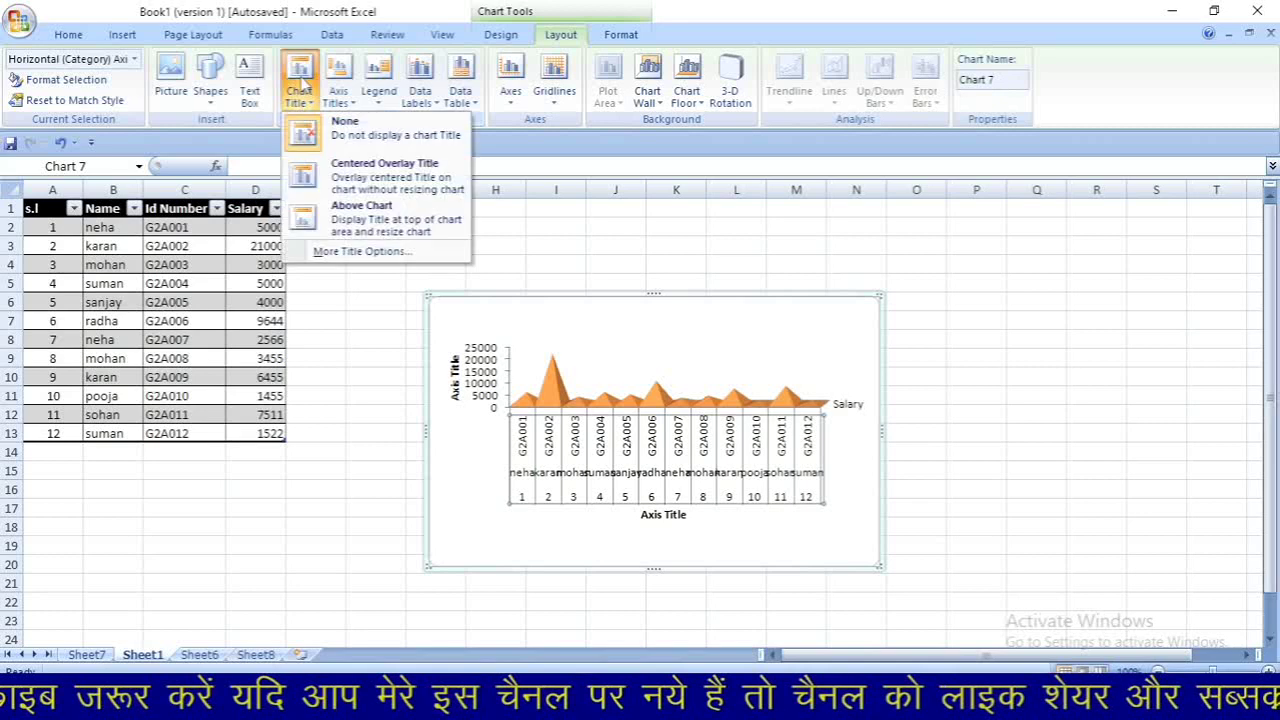
{"action": "left_click", "coordinate": [348, 178]}
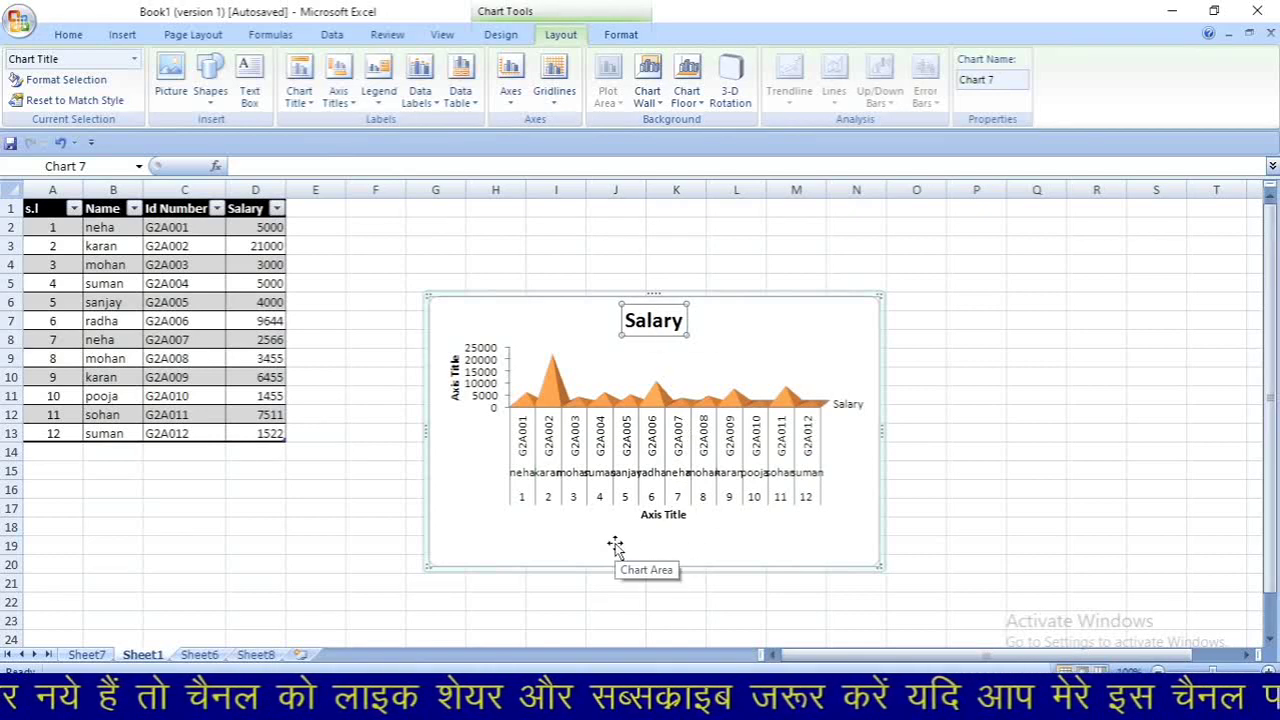
{"action": "left_click", "coordinate": [297, 104]}
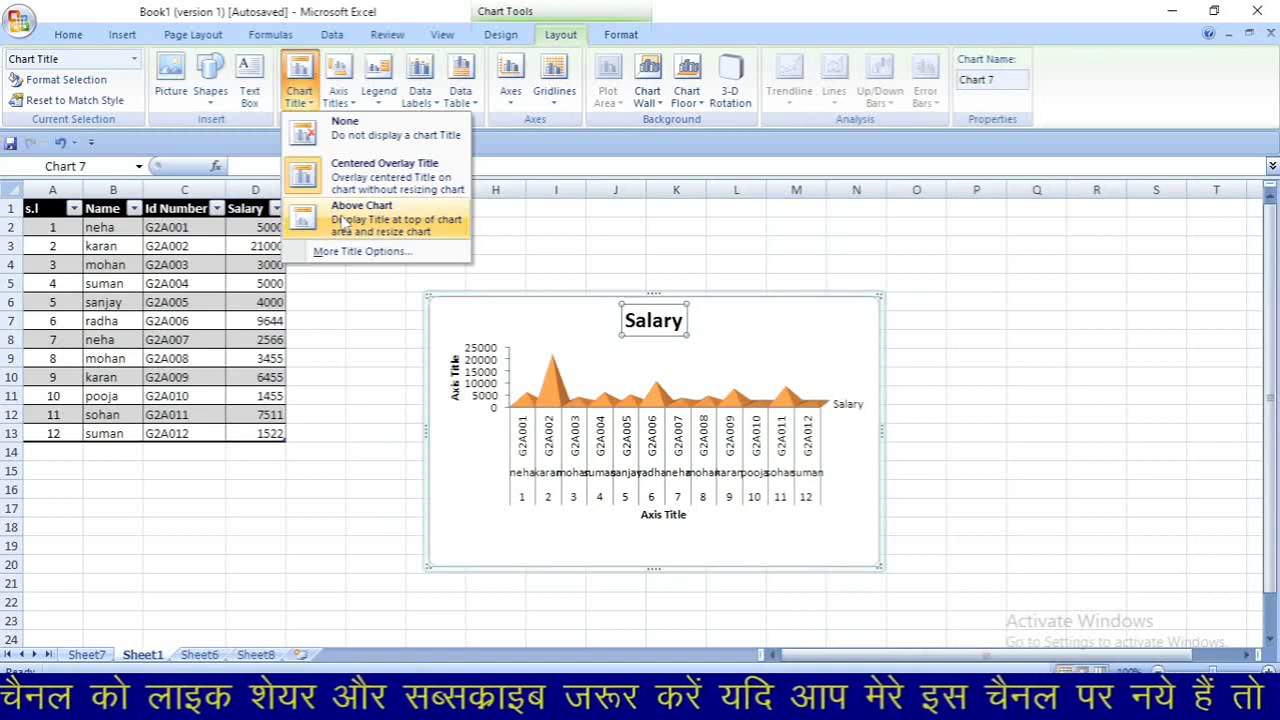
{"action": "left_click", "coordinate": [341, 219]}
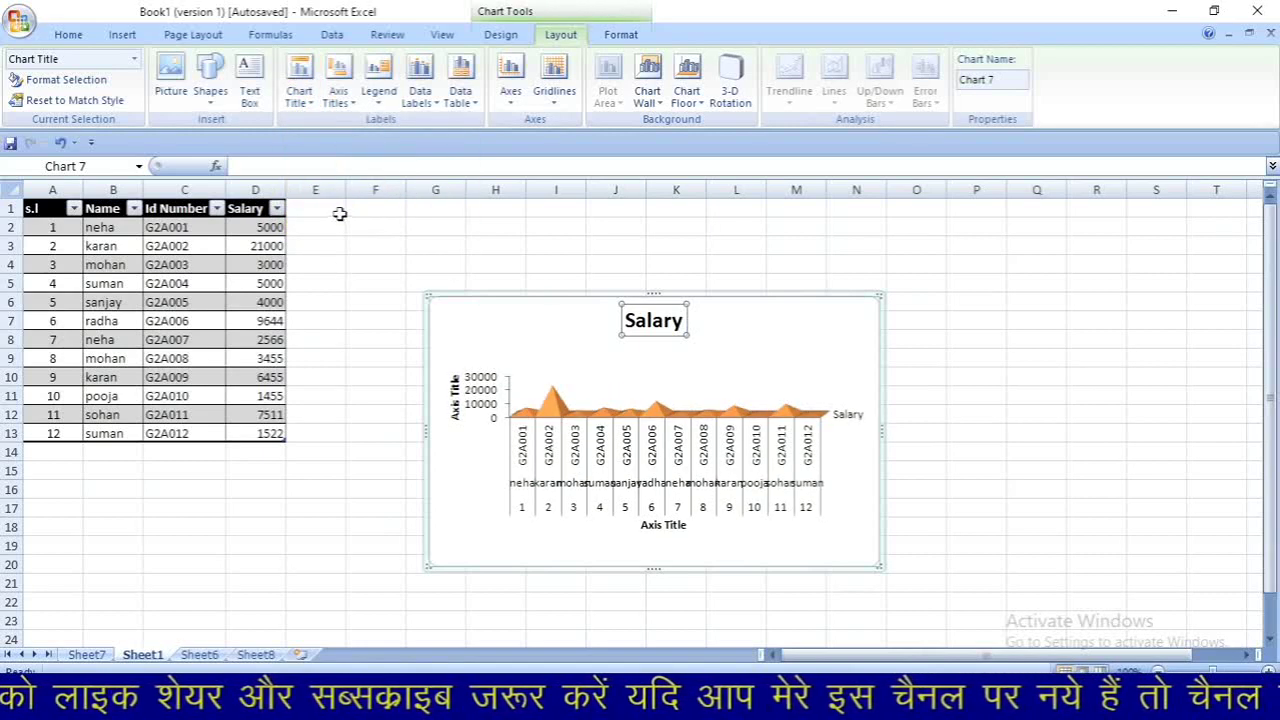
Display the chart's primary vertical axis title as a Vertical Title
{"action": "left_click", "coordinate": [337, 92]}
{"action": "mouse_move", "coordinate": [378, 122]}
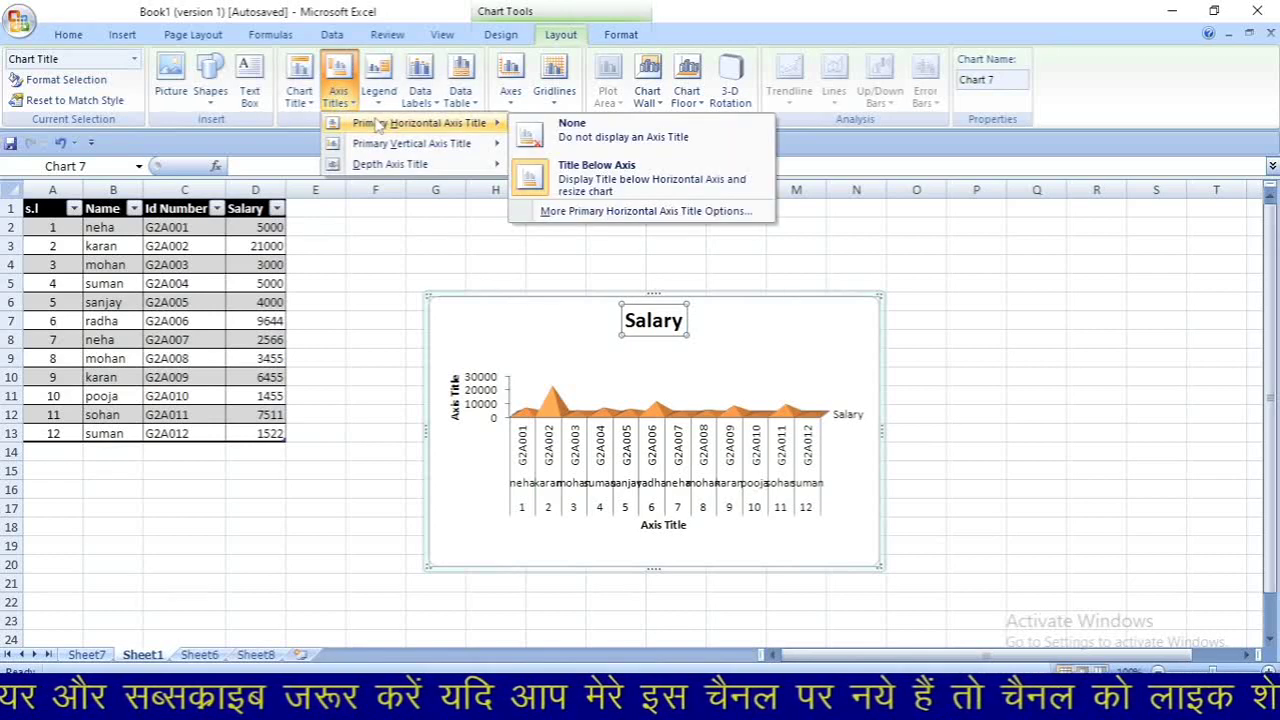
{"action": "mouse_move", "coordinate": [380, 145]}
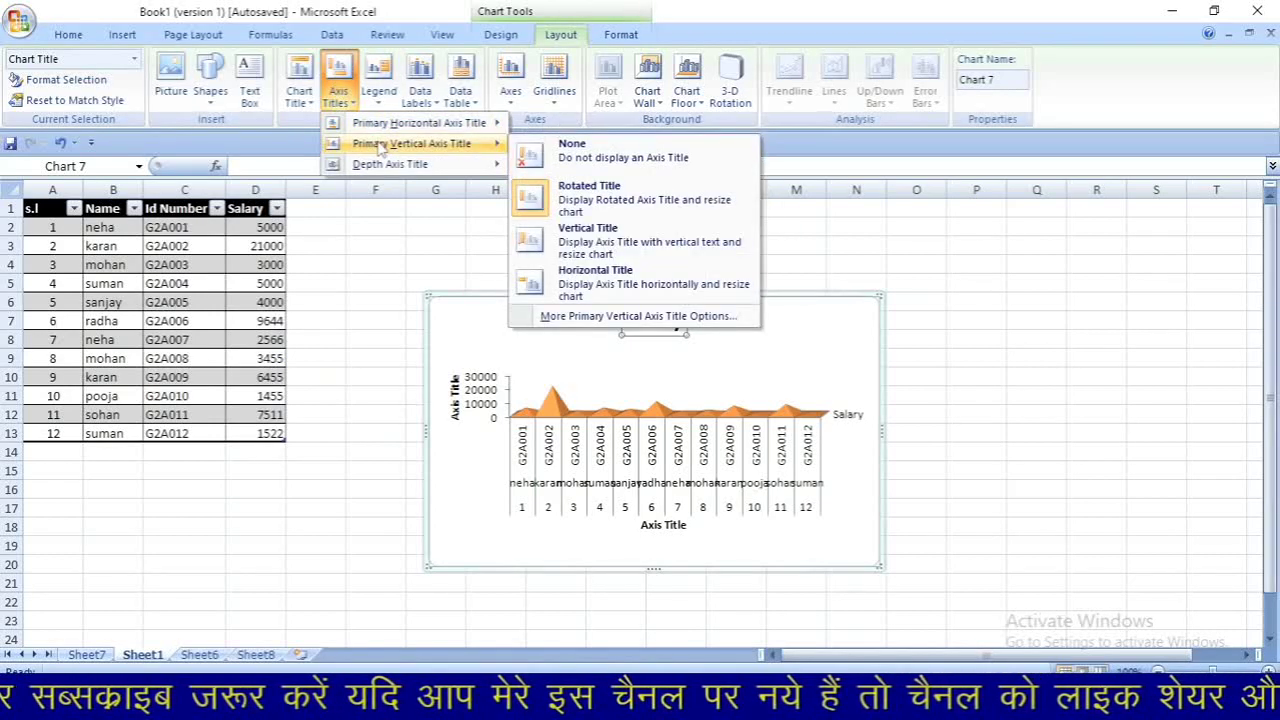
{"action": "left_click", "coordinate": [576, 215]}
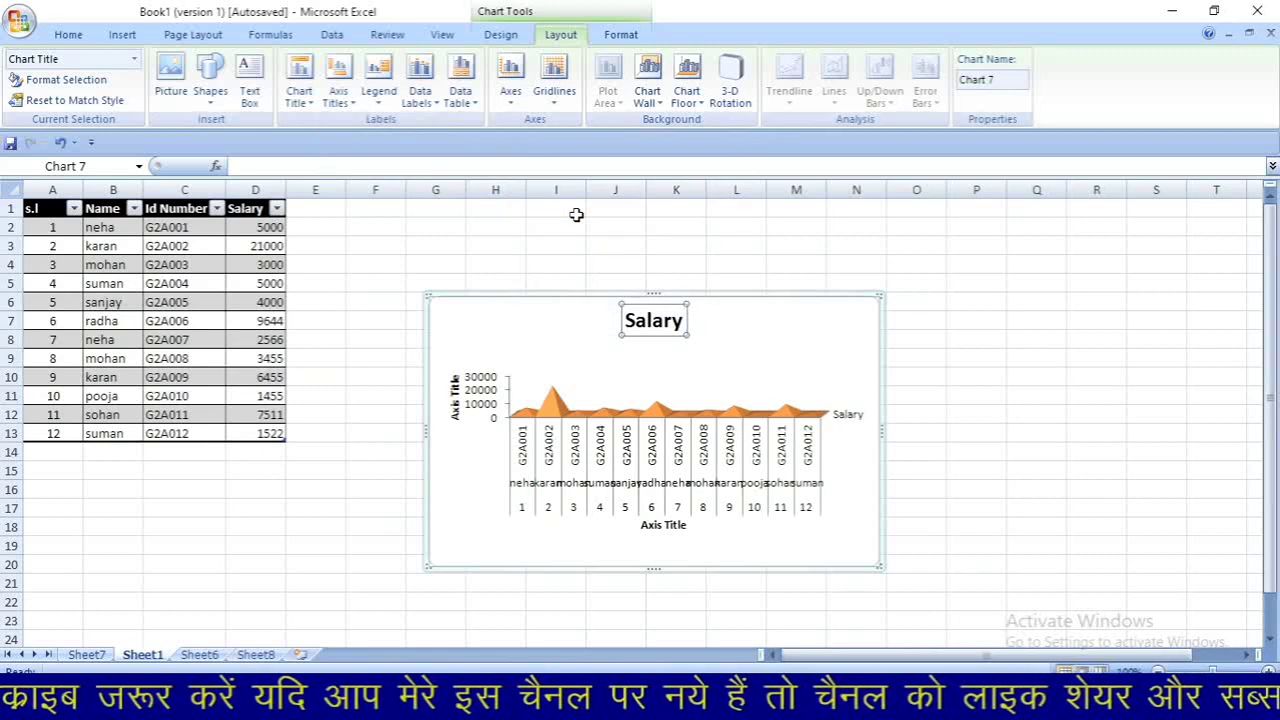
{"action": "left_click", "coordinate": [340, 92]}
{"action": "mouse_move", "coordinate": [395, 145]}
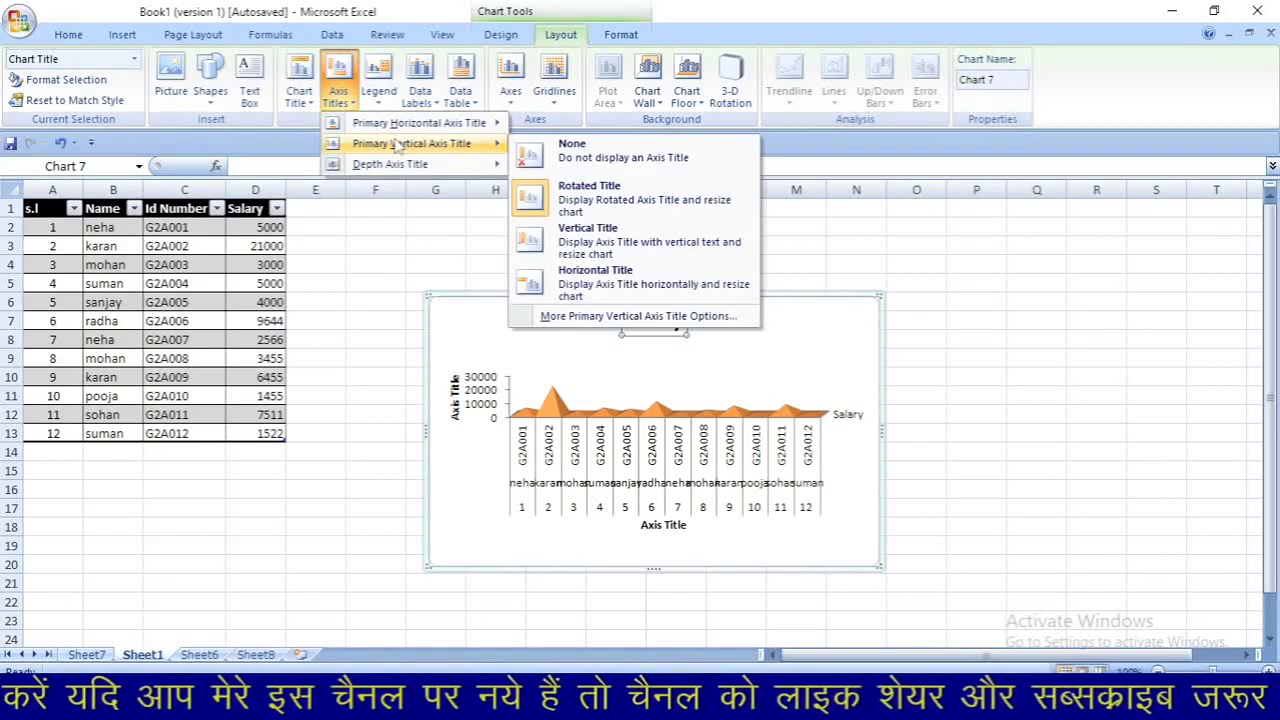
{"action": "left_click", "coordinate": [640, 258]}
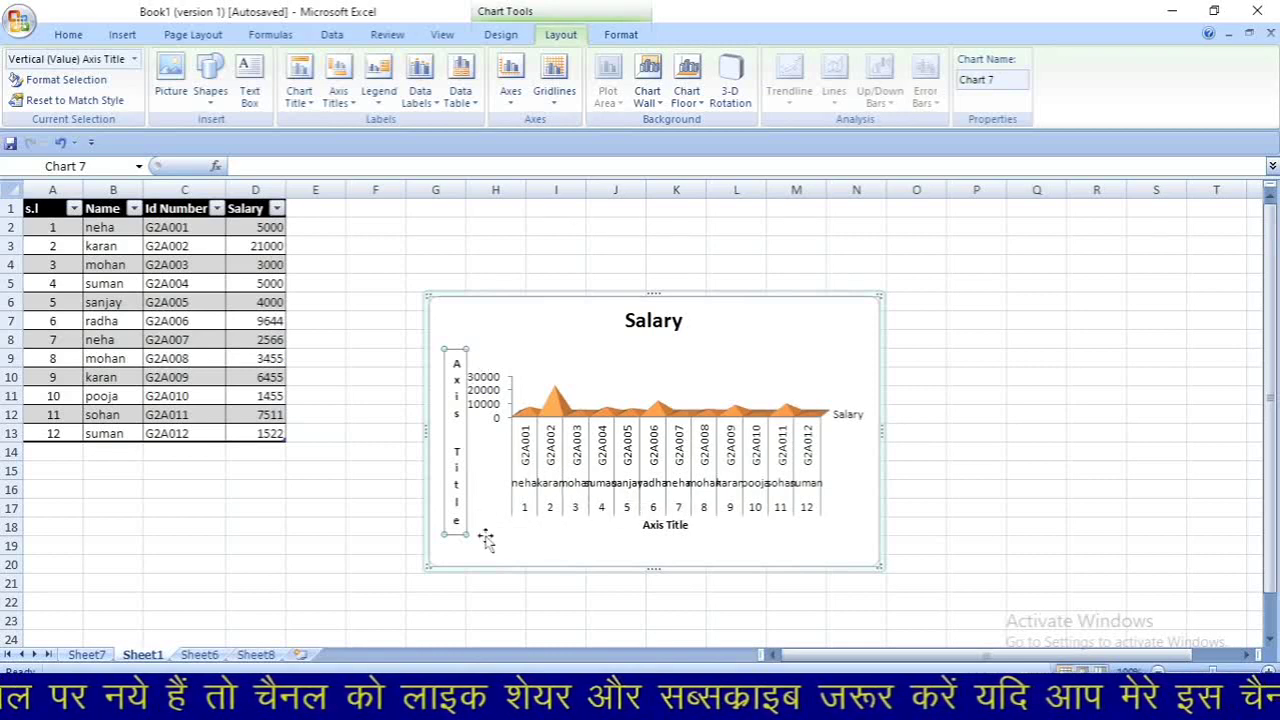
Show the chart's legend at the top and add a data table with legend keys below the chart
{"action": "left_click", "coordinate": [379, 88]}
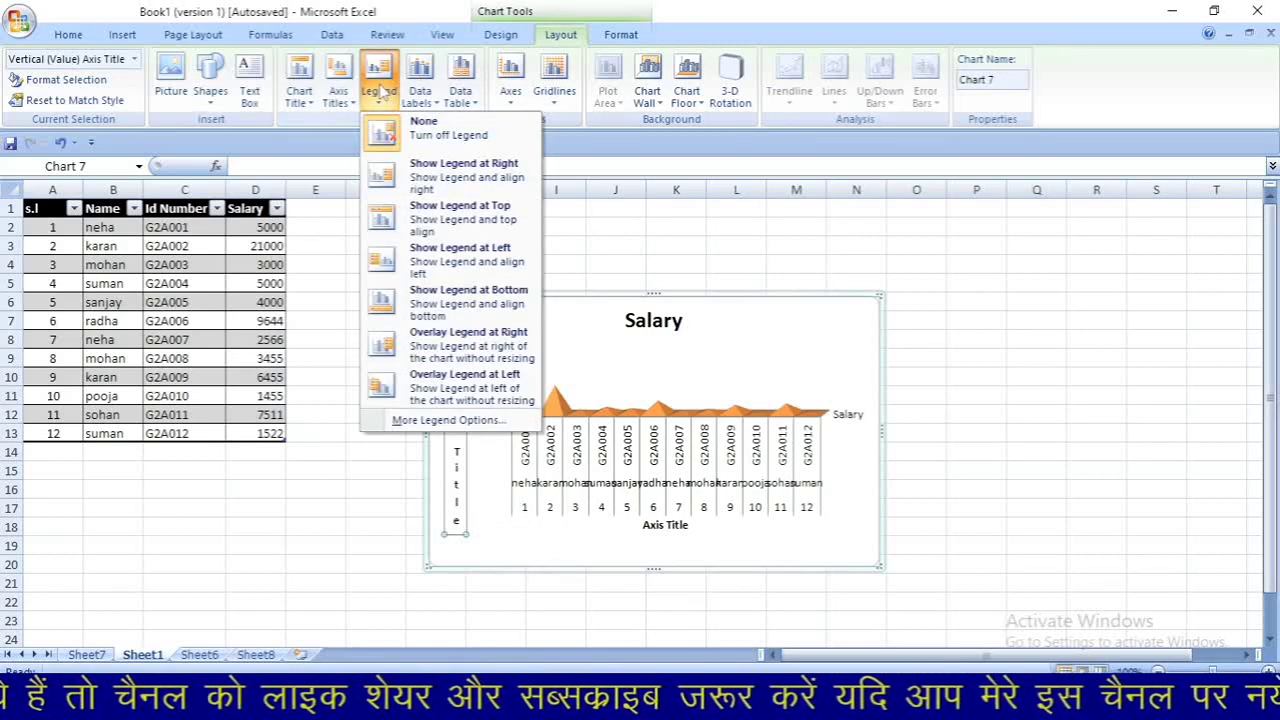
{"action": "left_click", "coordinate": [409, 223]}
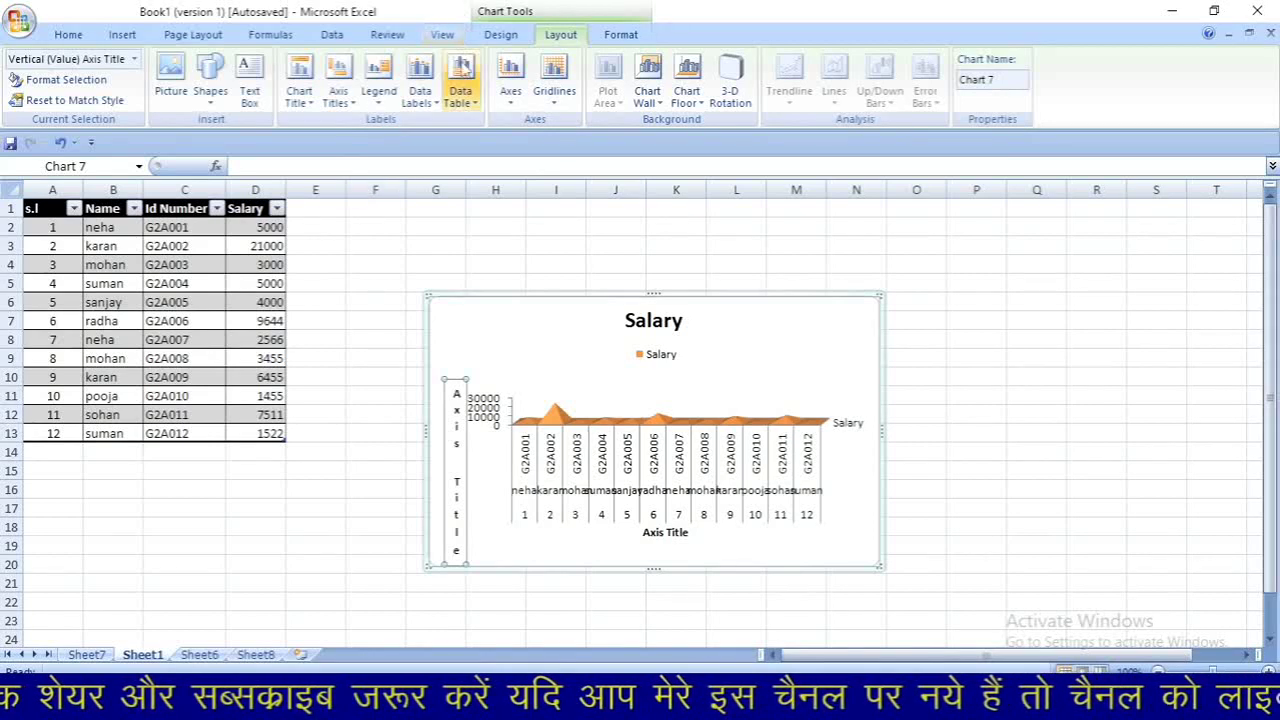
{"action": "left_click", "coordinate": [463, 72]}
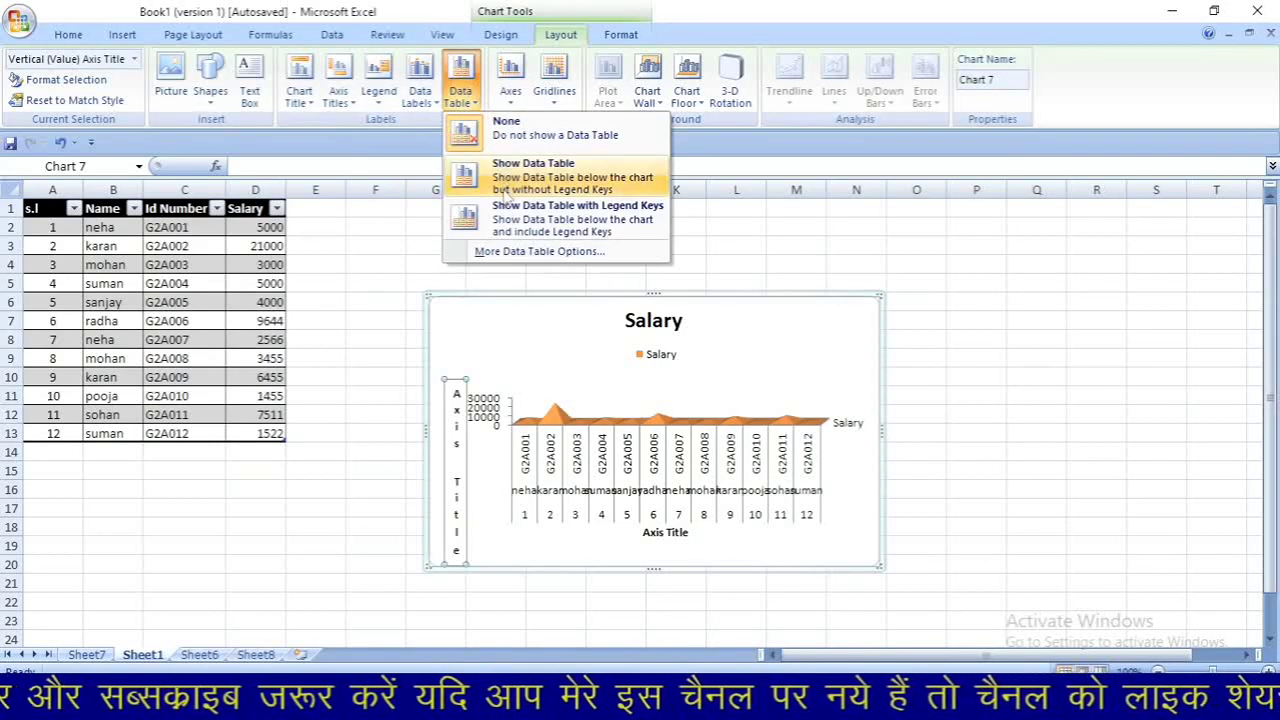
{"action": "left_click", "coordinate": [510, 218]}
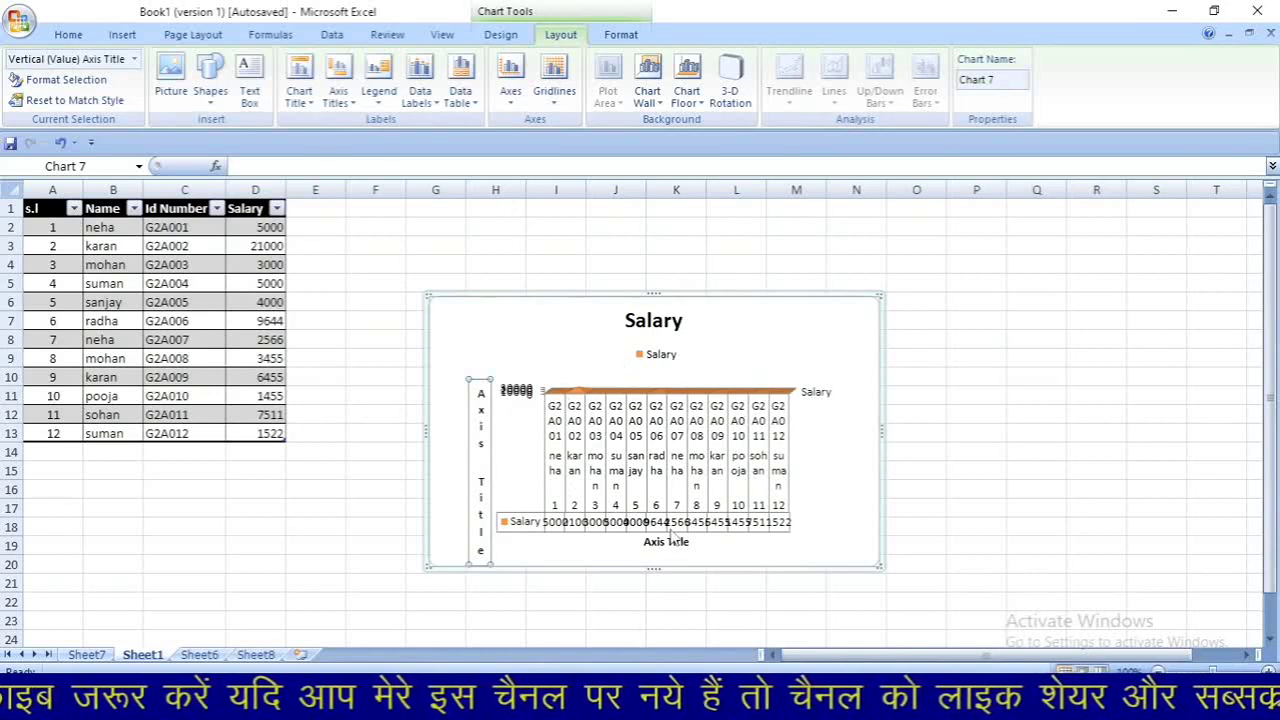
Set the chart's primary horizontal axis to Show Left to Right Axis
{"action": "left_click", "coordinate": [509, 90]}
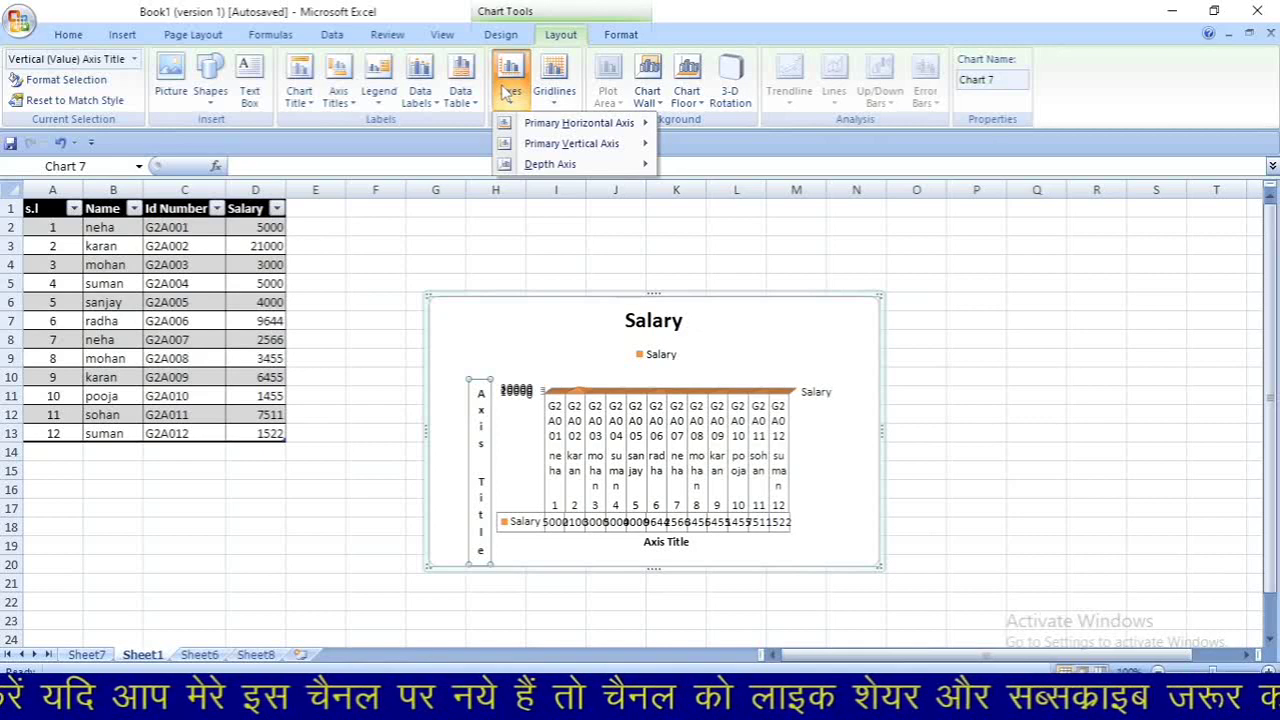
{"action": "mouse_move", "coordinate": [528, 142]}
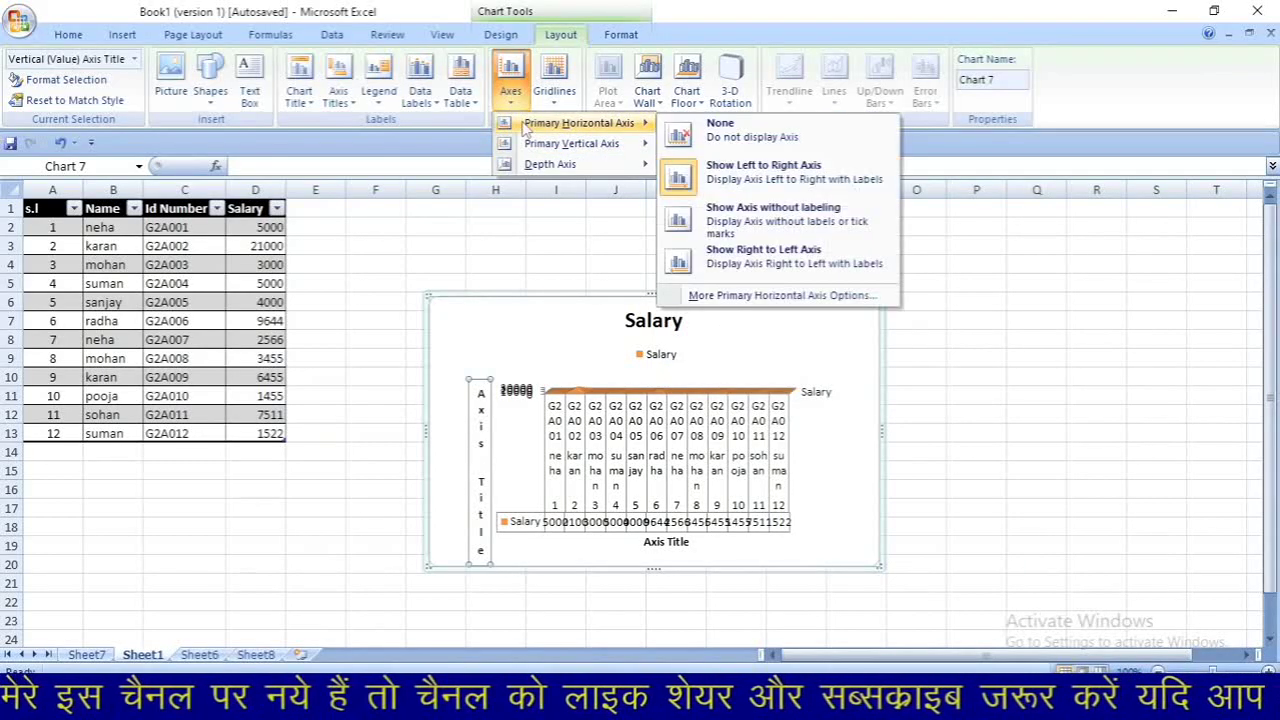
{"action": "left_click", "coordinate": [708, 172]}
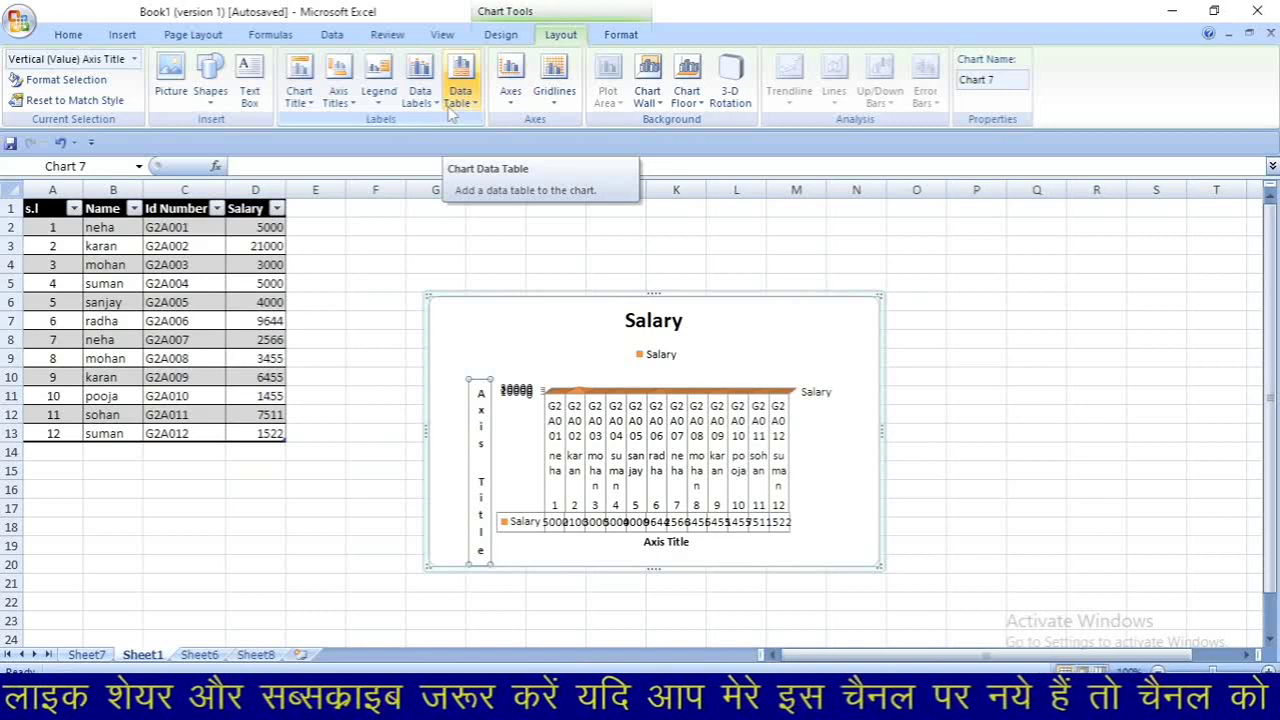
Display major primary horizontal gridlines and minor primary vertical gridlines on the Salary chart
{"action": "left_click", "coordinate": [556, 88]}
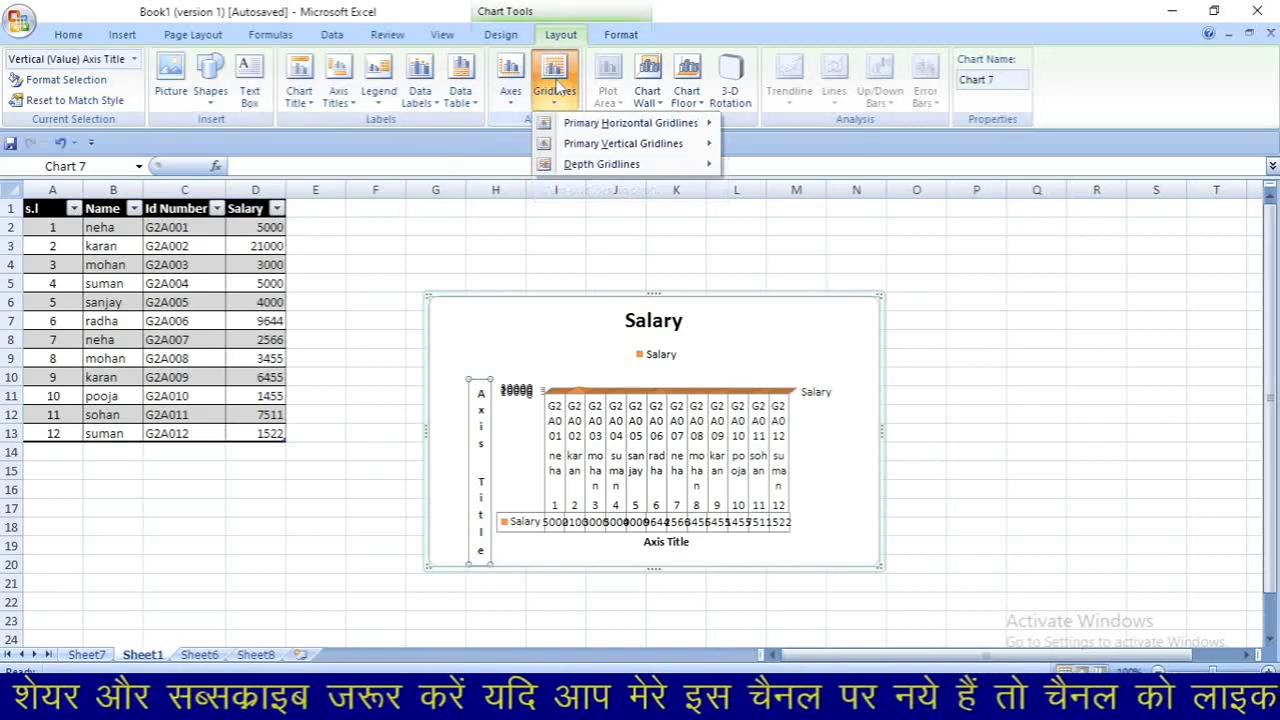
{"action": "mouse_move", "coordinate": [575, 122]}
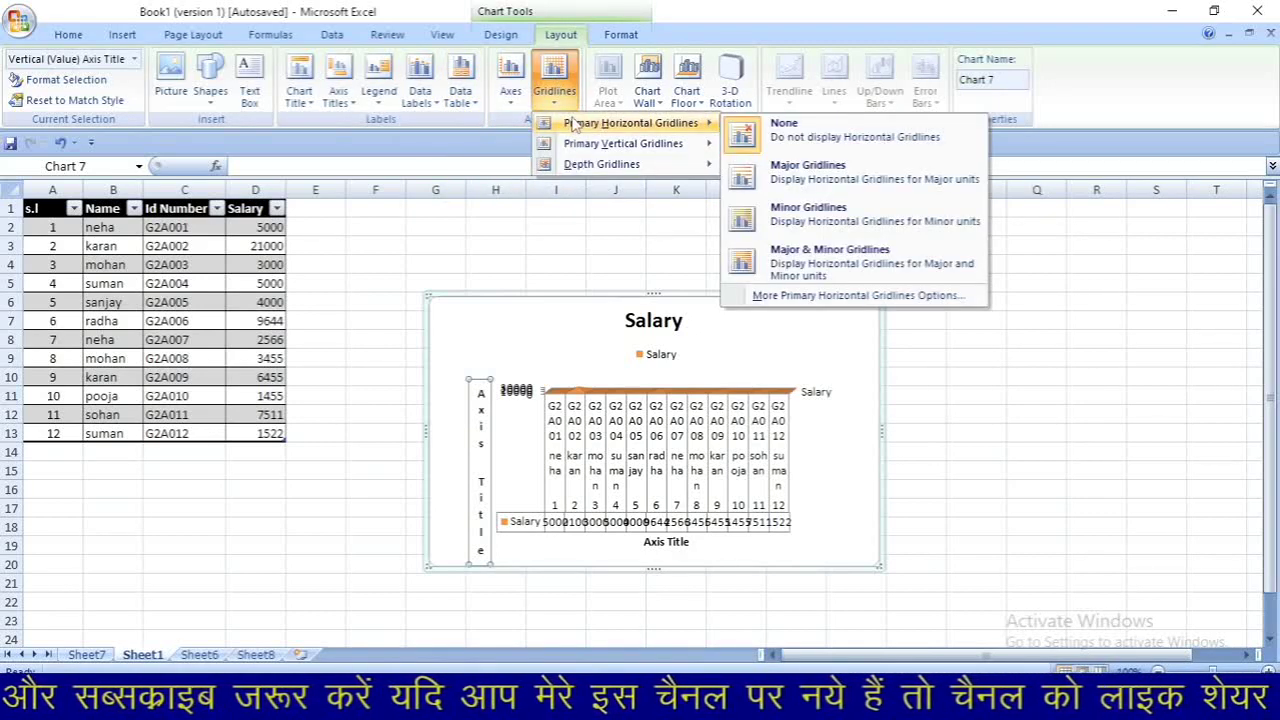
{"action": "left_click", "coordinate": [812, 180]}
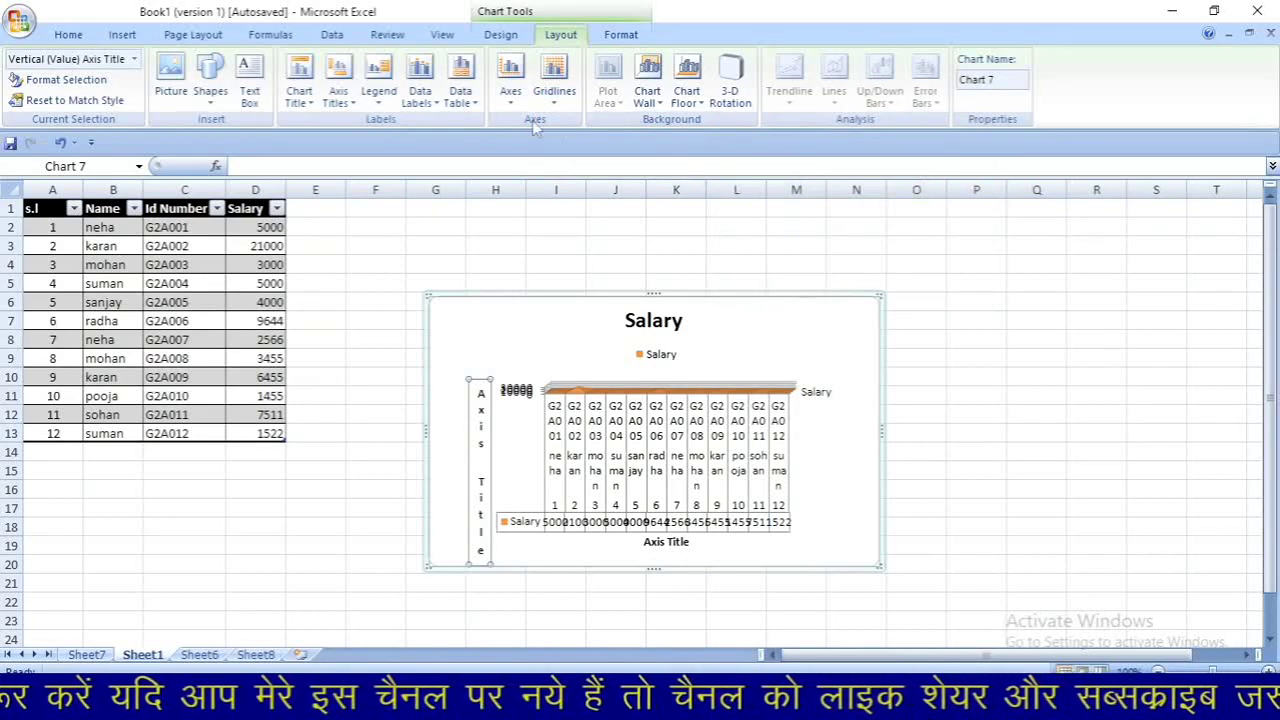
{"action": "left_click", "coordinate": [558, 75]}
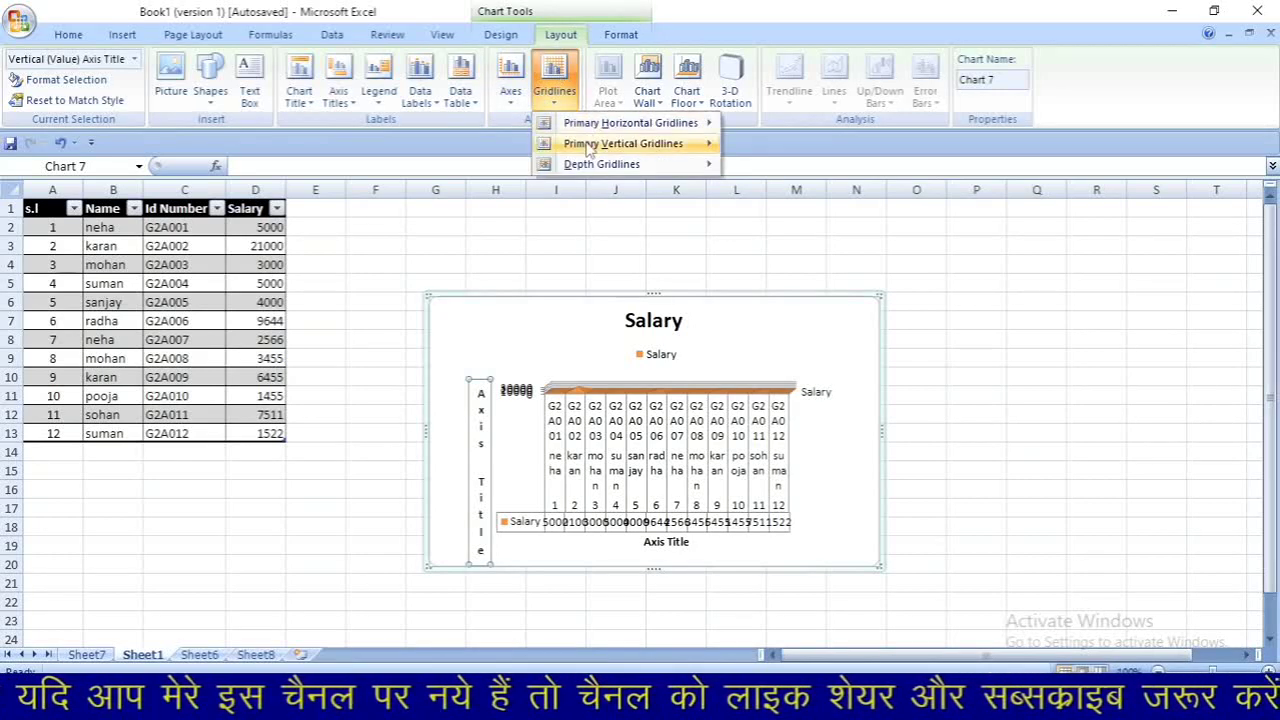
{"action": "mouse_move", "coordinate": [590, 148]}
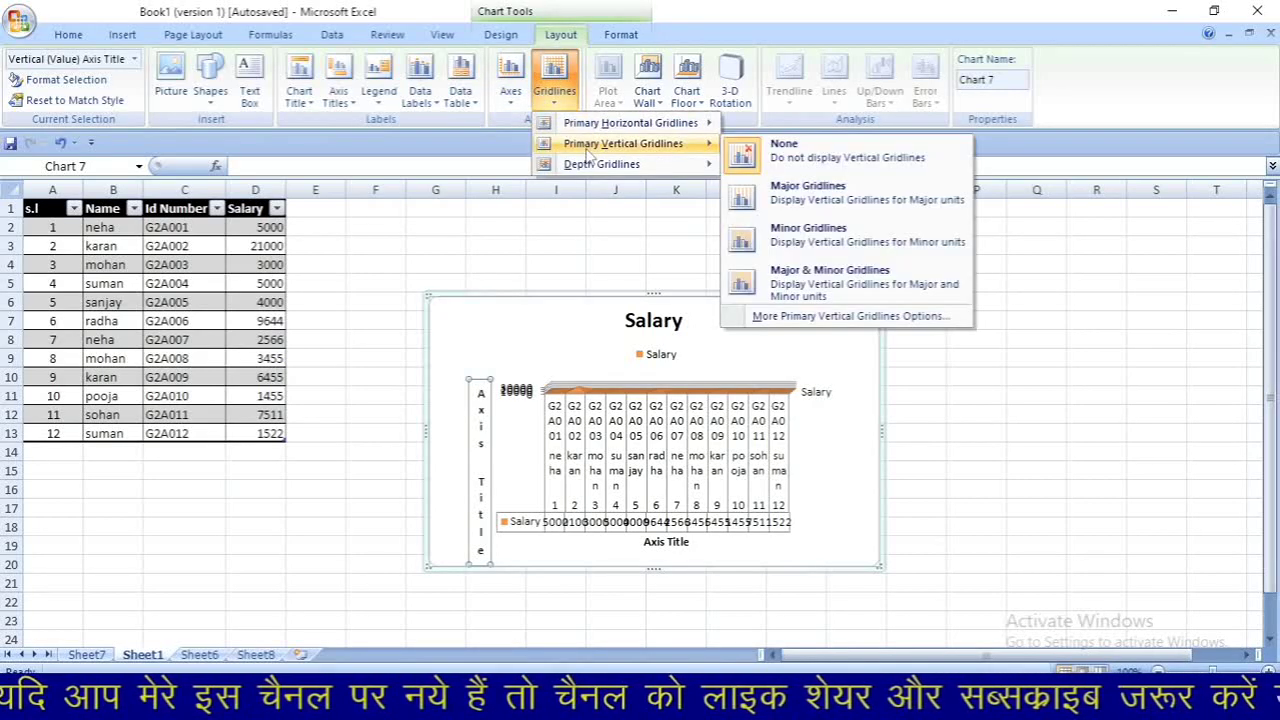
{"action": "left_click", "coordinate": [828, 248]}
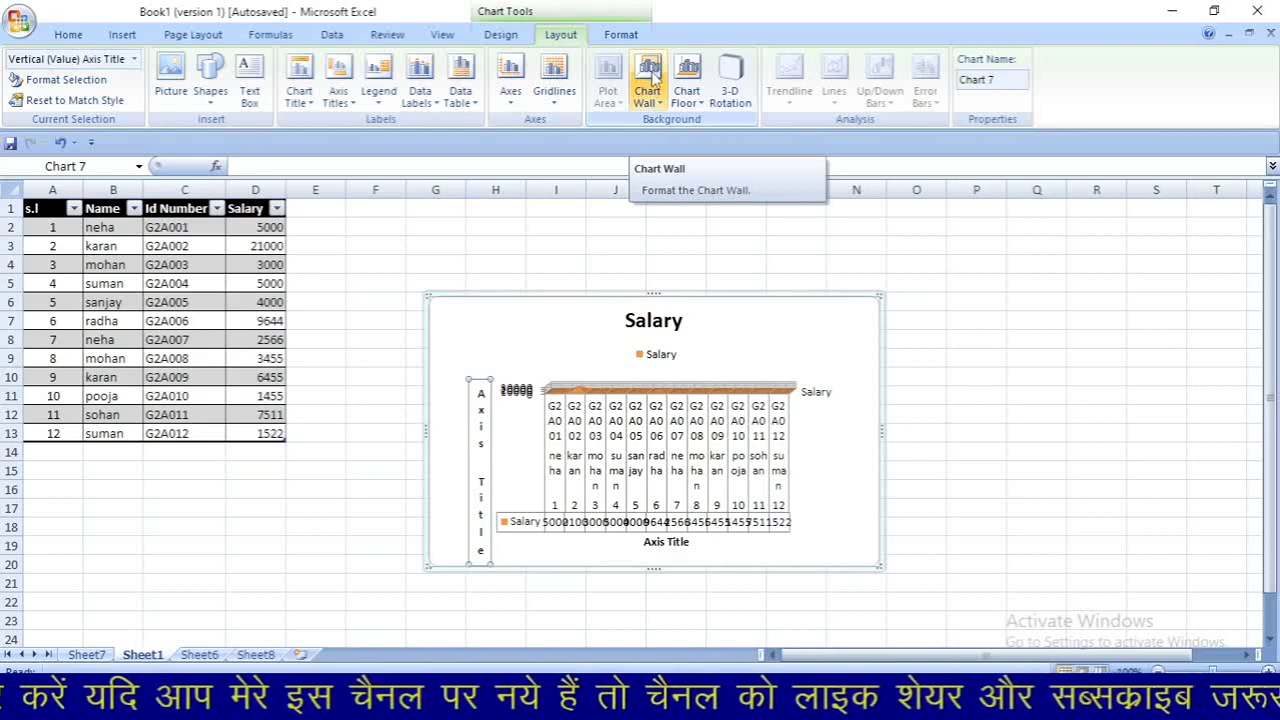
Show the chart wall with default color fill and turn on the chart's data labels
{"action": "left_click", "coordinate": [655, 82]}
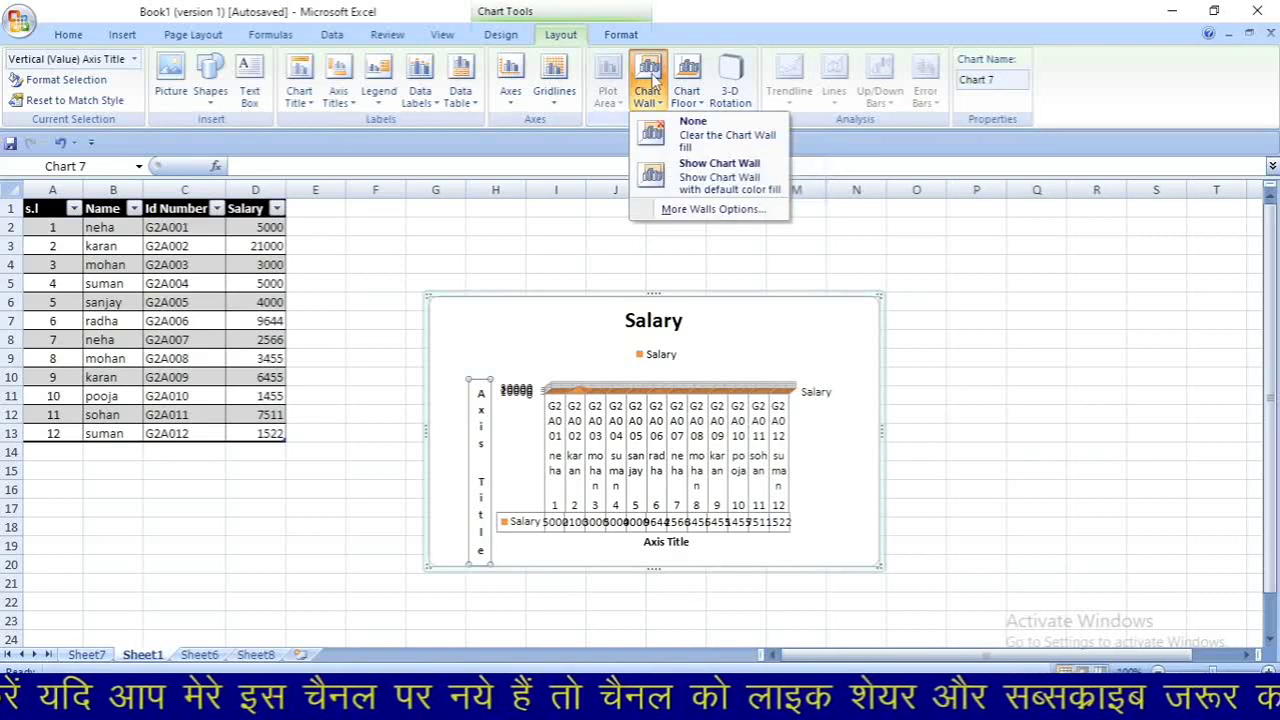
{"action": "left_click", "coordinate": [693, 170]}
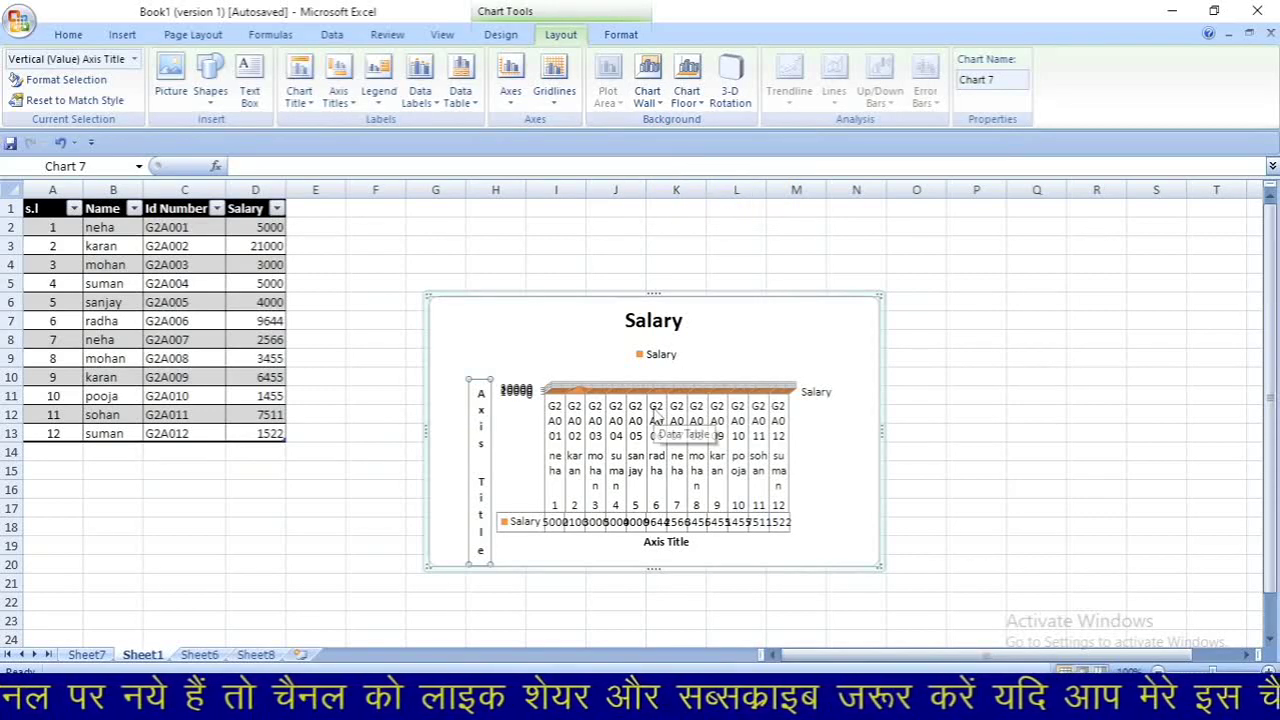
{"action": "left_click", "coordinate": [607, 456]}
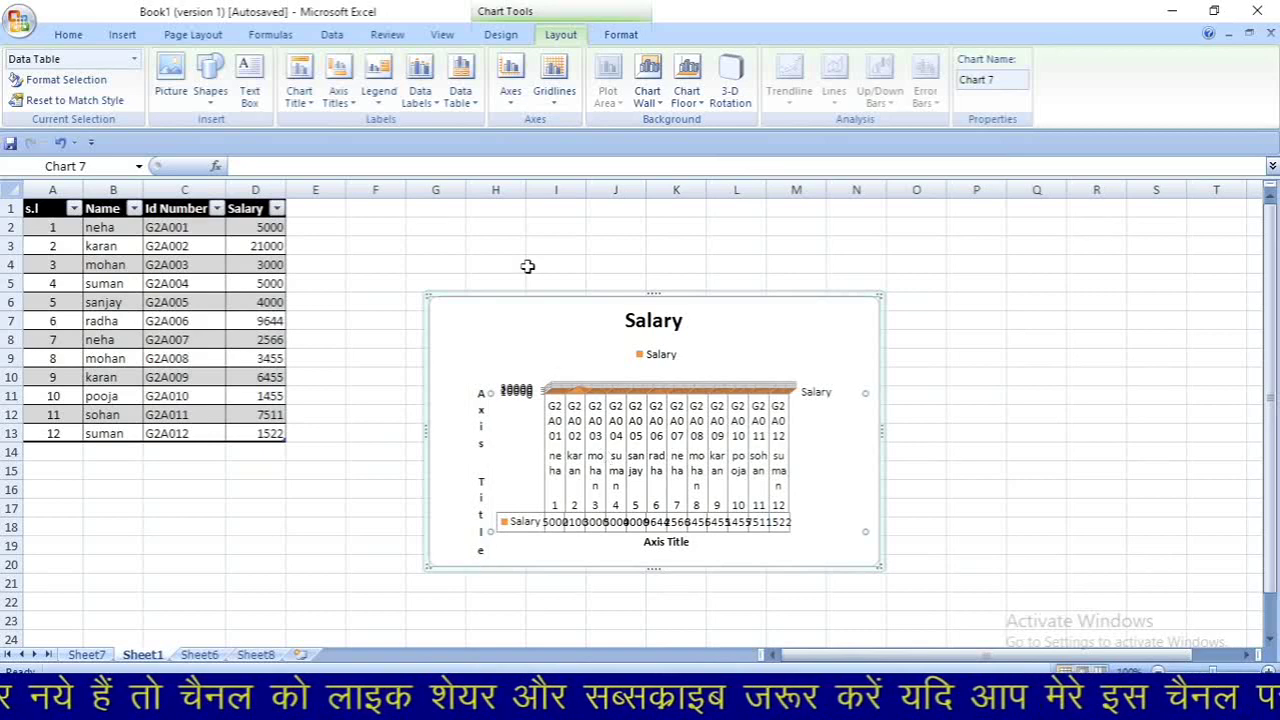
{"action": "left_click", "coordinate": [419, 82]}
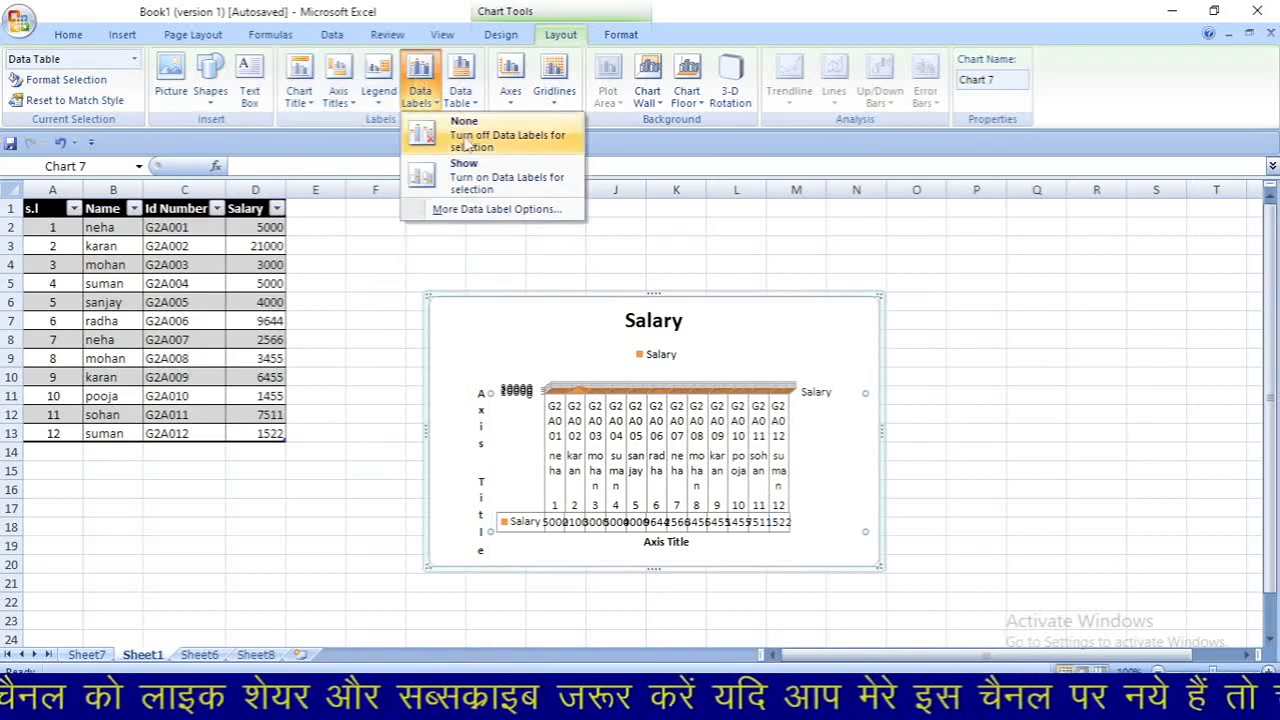
{"action": "left_click", "coordinate": [467, 176]}
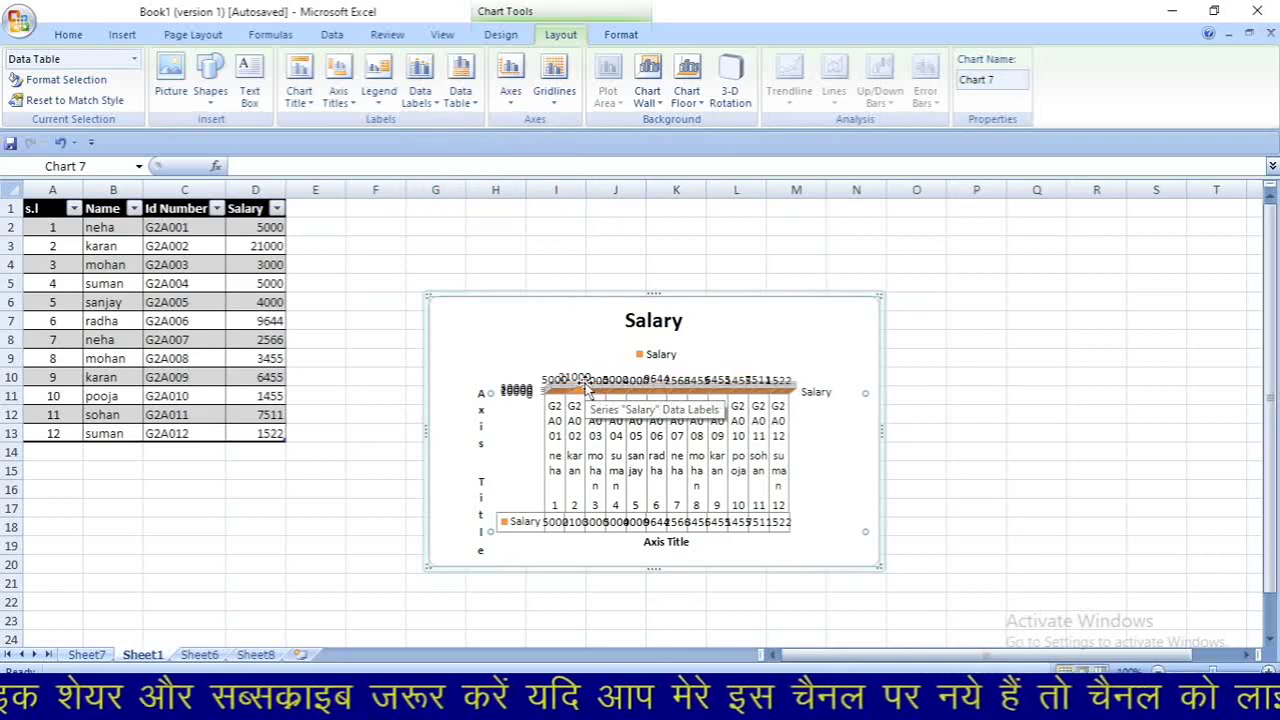
Undo the recent chart layout changes, including the data labels, chart wall, gridlines, data table and legend
{"action": "key", "text": "ctrl+z"}
{"action": "key", "text": "ctrl+z"}
{"action": "key", "text": "ctrl+z"}
{"action": "key", "text": "ctrl+z"}
{"action": "key", "text": "ctrl+z"}
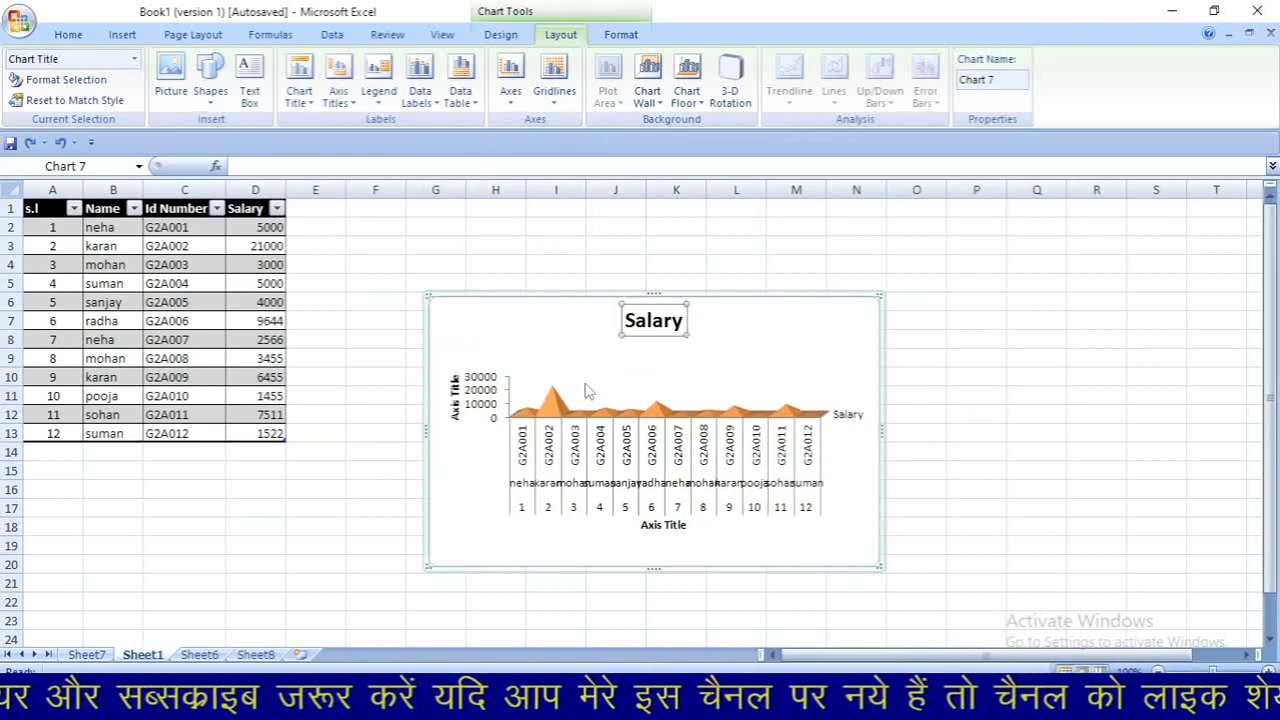
{"action": "key", "text": "ctrl+z"}
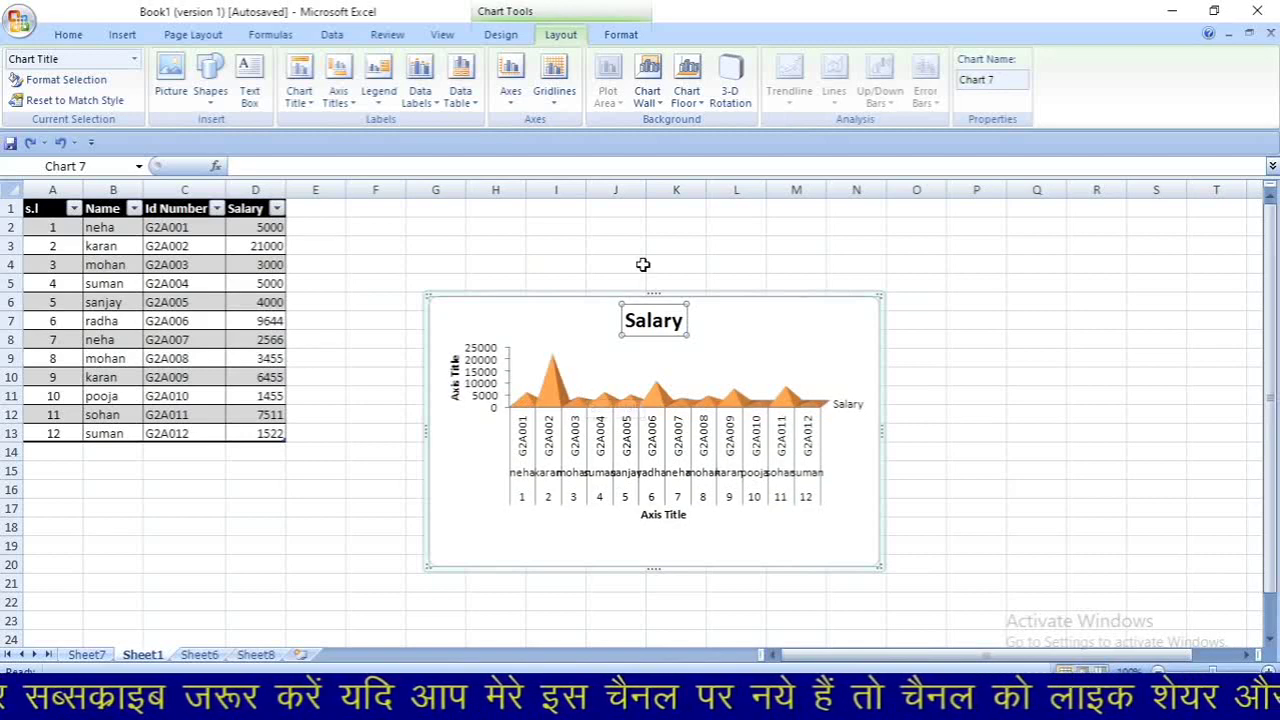
Show the chart wall and the chart floor with their default color fill
{"action": "left_click", "coordinate": [647, 75]}
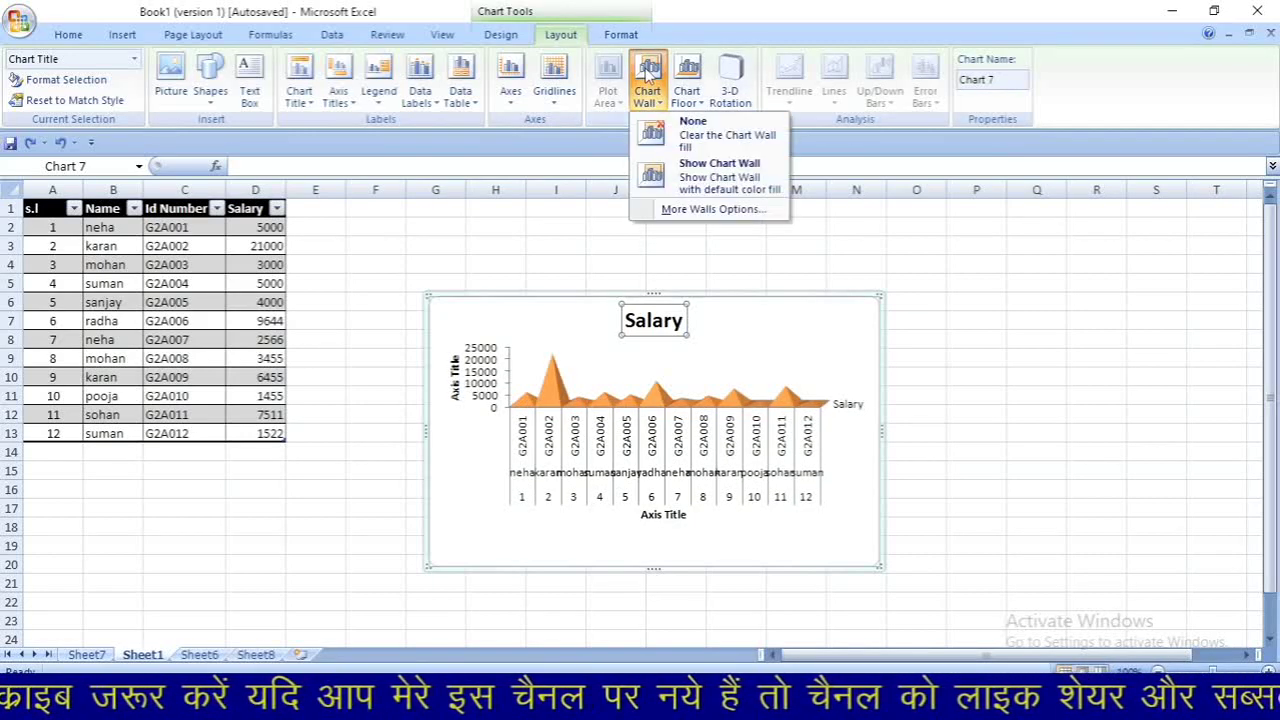
{"action": "left_click", "coordinate": [763, 380]}
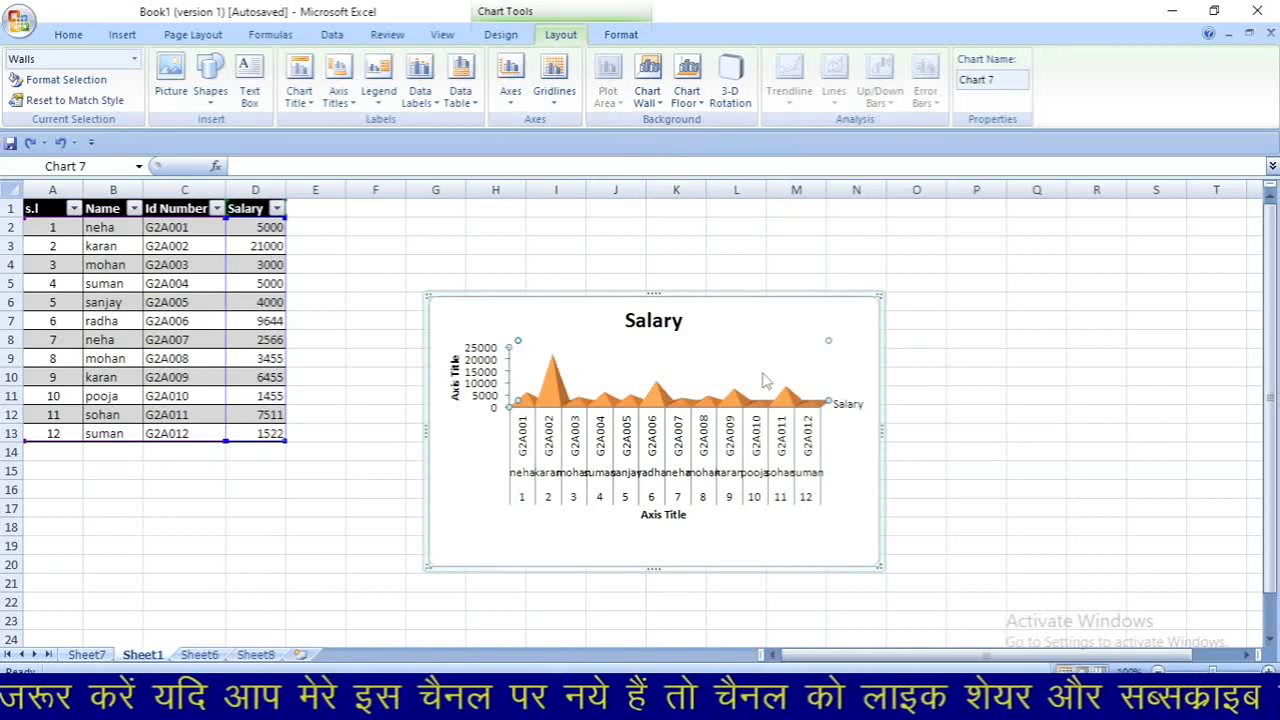
{"action": "left_click", "coordinate": [649, 70]}
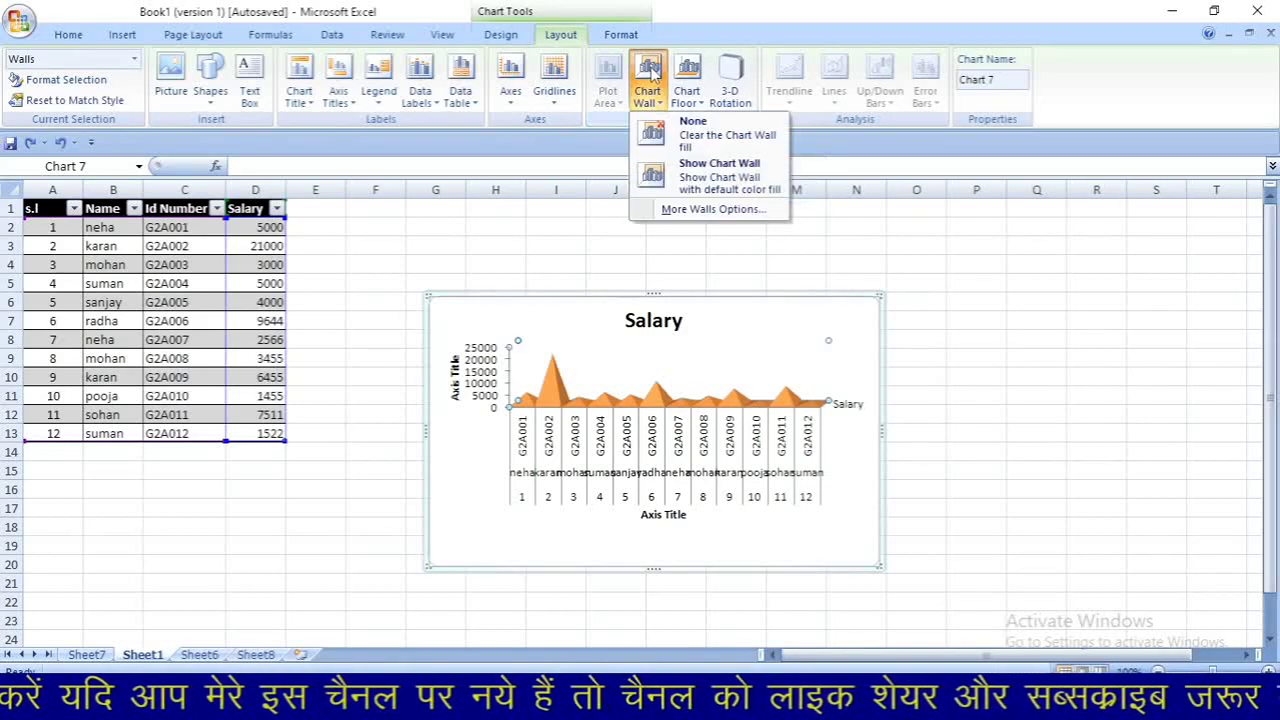
{"action": "left_click", "coordinate": [690, 180]}
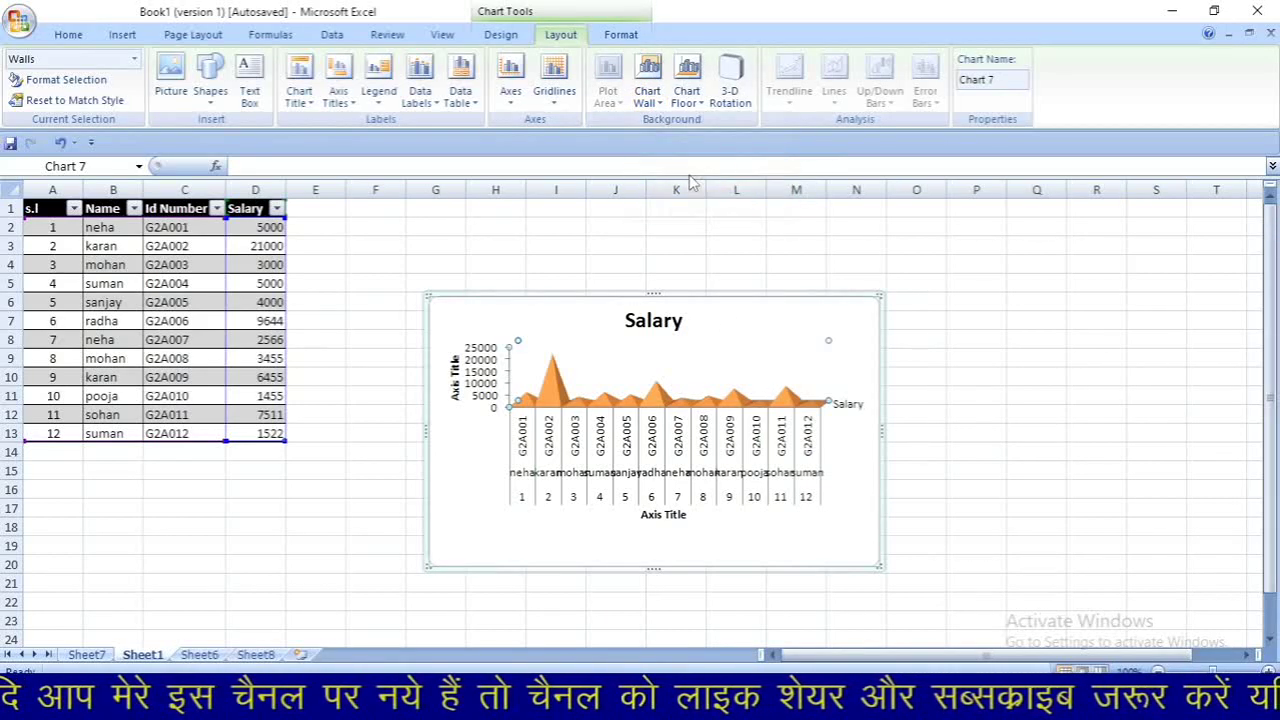
{"action": "left_click", "coordinate": [691, 88]}
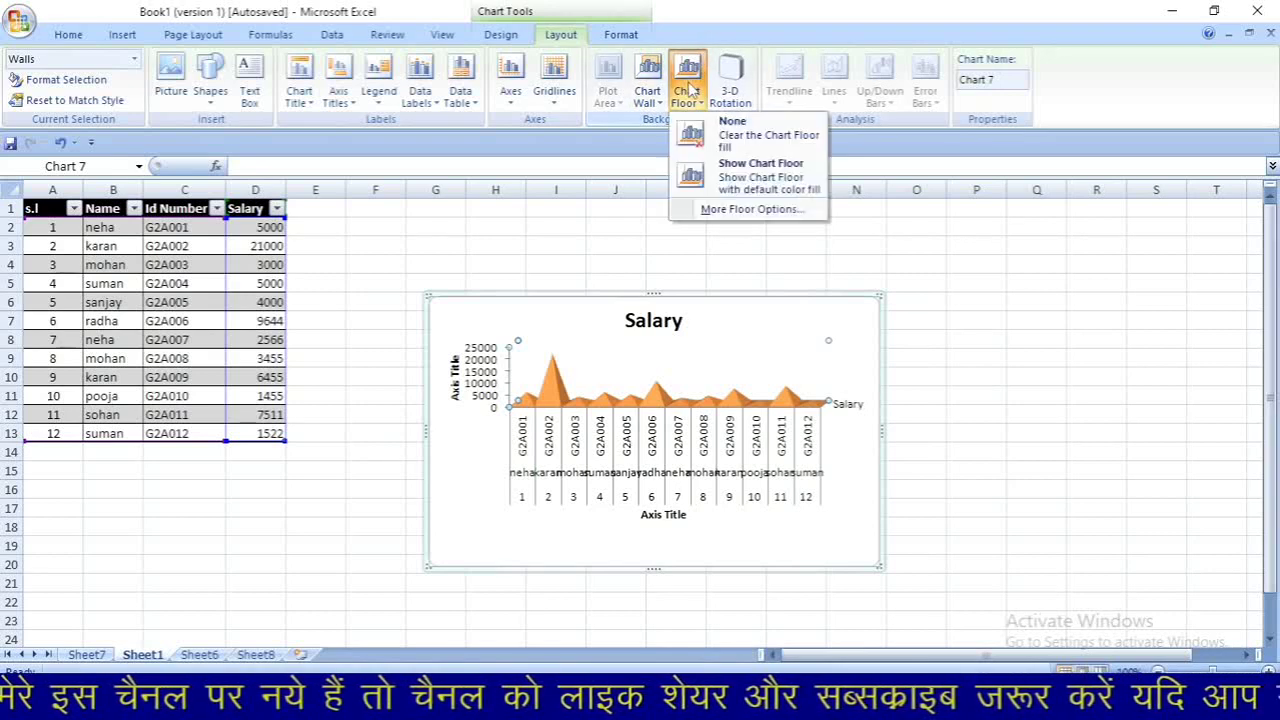
{"action": "left_click", "coordinate": [729, 185]}
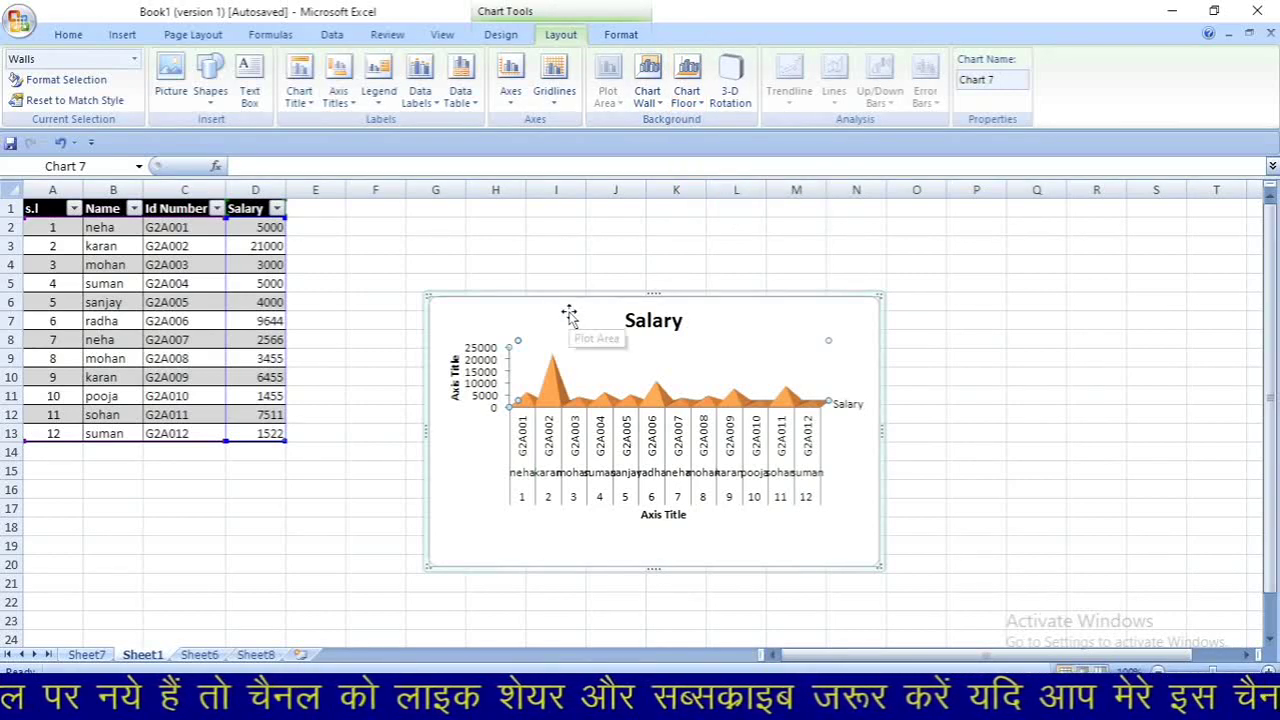
Raise the chart's 3-D rotation about Y to 110°, and lower it to 90°
{"action": "left_click", "coordinate": [731, 80]}
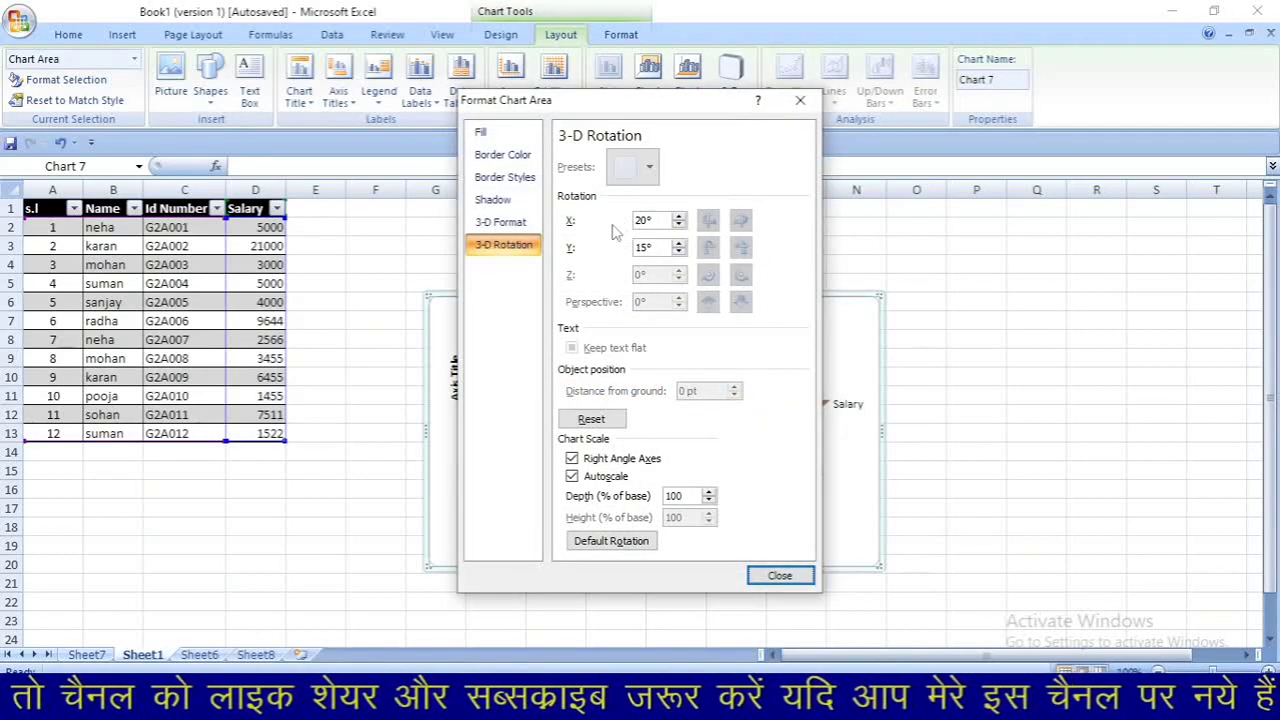
{"action": "left_click", "coordinate": [681, 243]}
{"action": "left_click", "coordinate": [682, 243]}
{"action": "left_click", "coordinate": [682, 243]}
{"action": "left_click", "coordinate": [682, 243]}
{"action": "left_click", "coordinate": [681, 244]}
{"action": "left_click", "coordinate": [681, 244]}
{"action": "left_click", "coordinate": [681, 244]}
{"action": "left_click", "coordinate": [681, 244]}
{"action": "left_click", "coordinate": [681, 244]}
{"action": "left_click", "coordinate": [681, 244]}
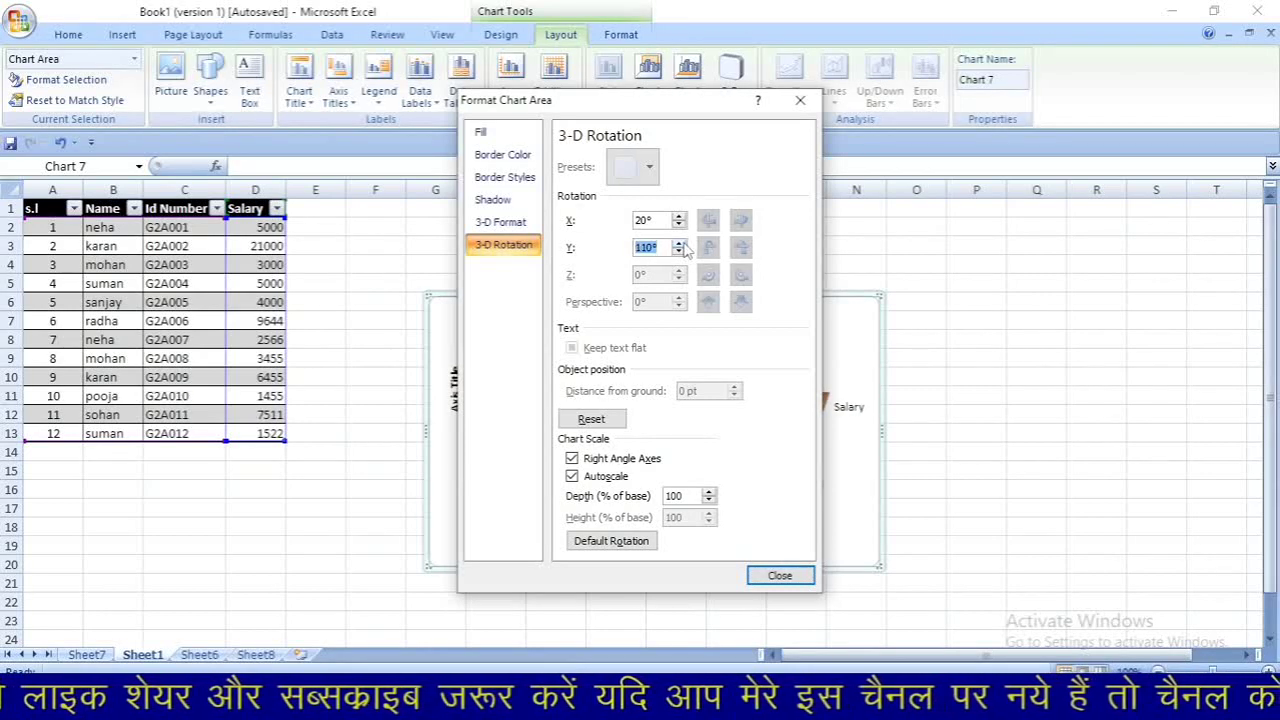
{"action": "left_click", "coordinate": [680, 252]}
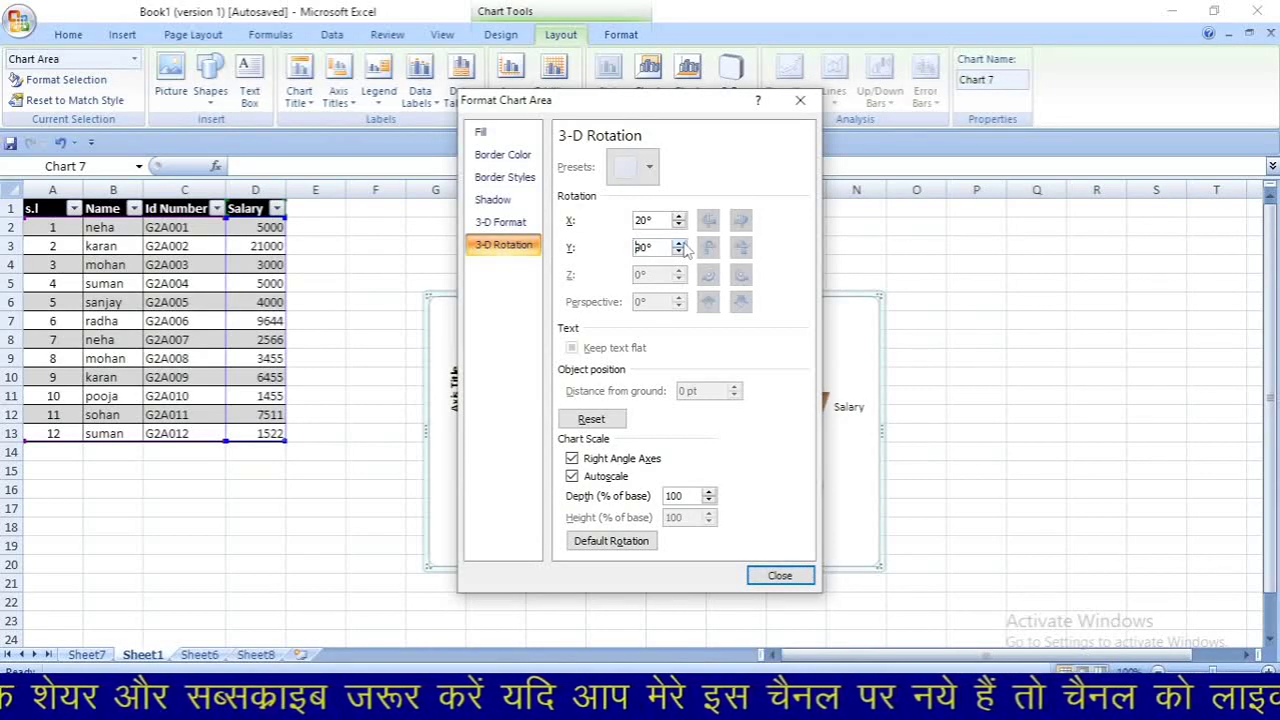
Lower the chart's Y rotation to -80° while keeping the chart in view, and close the formatting dialog
{"action": "left_click_drag", "start_coordinate": [724, 107], "coordinate": [1052, 118]}
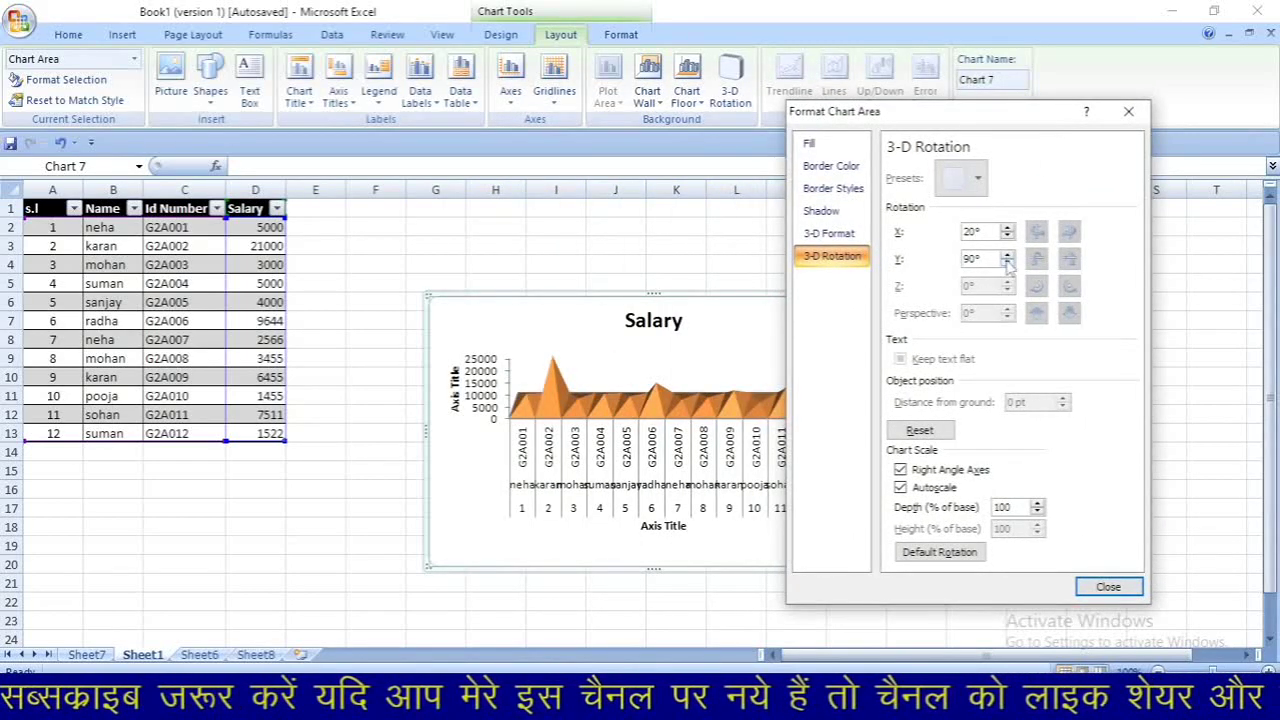
{"action": "left_click_drag", "start_coordinate": [1008, 263], "coordinate": [1008, 264]}
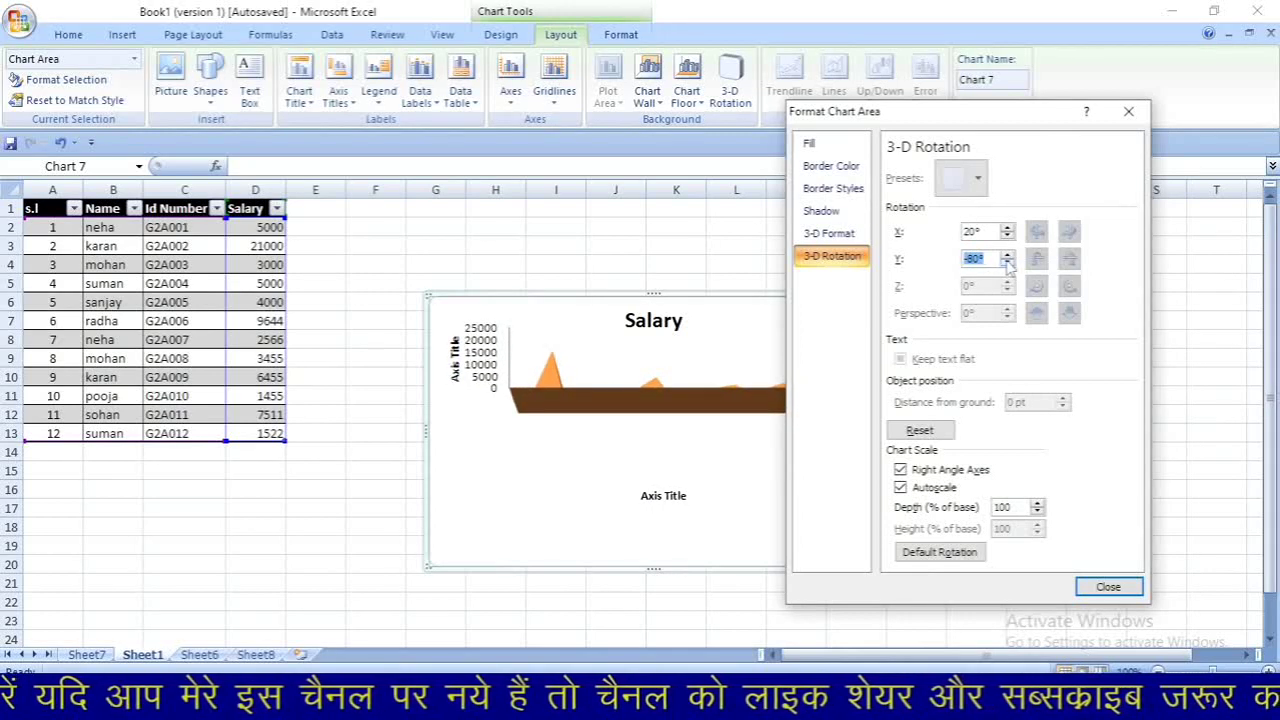
{"action": "left_click", "coordinate": [1130, 113]}
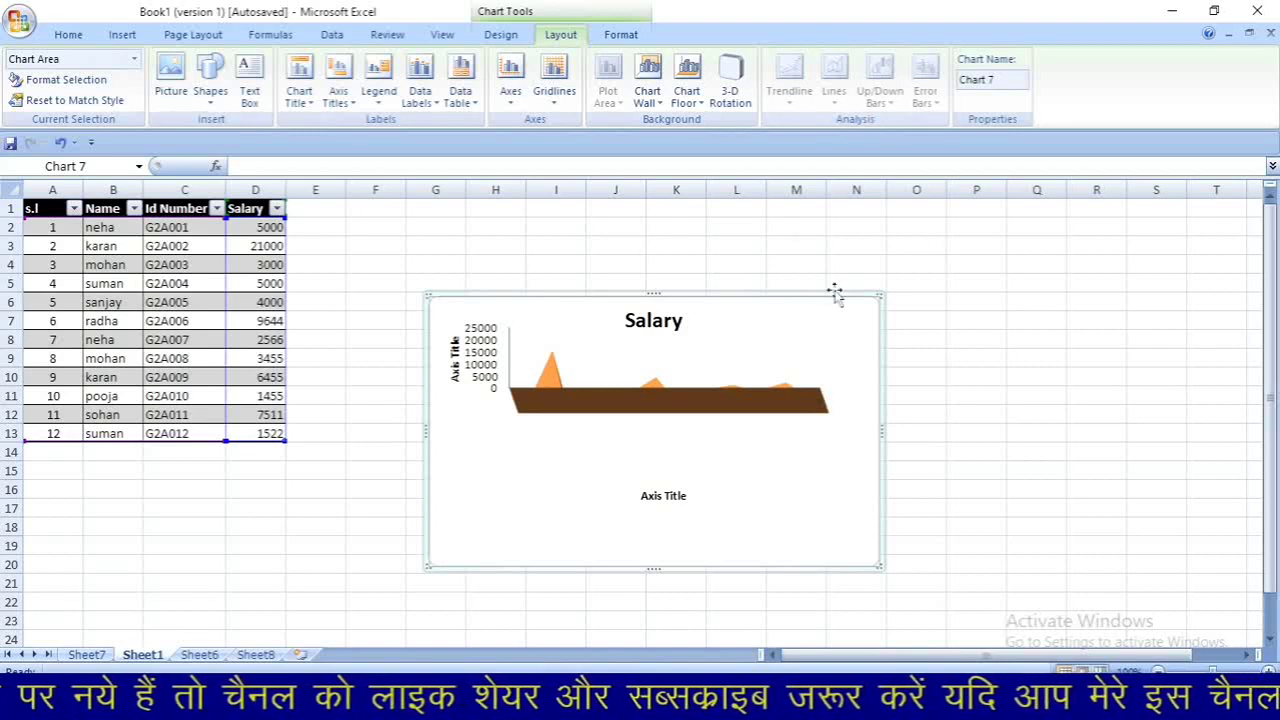
Apply the orange colored-outline shape style to the chart's plot area
{"action": "left_click", "coordinate": [834, 412]}
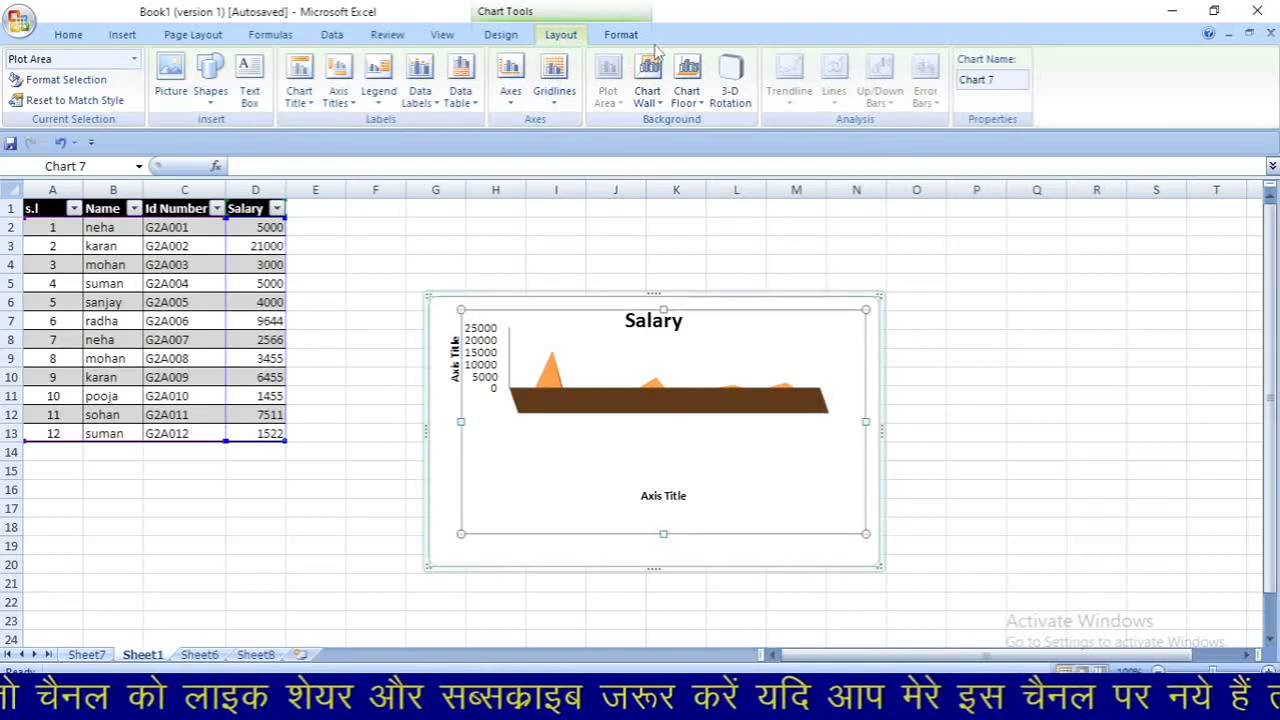
{"action": "left_click", "coordinate": [616, 38]}
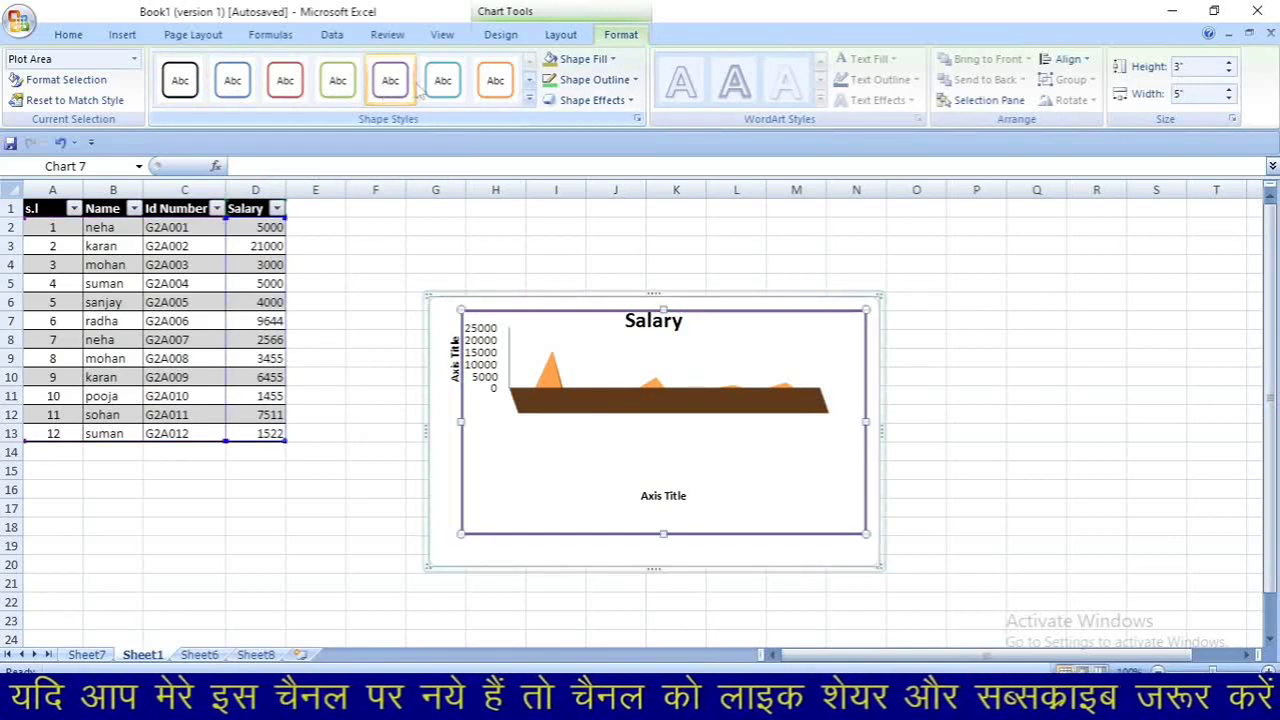
{"action": "left_click", "coordinate": [496, 84]}
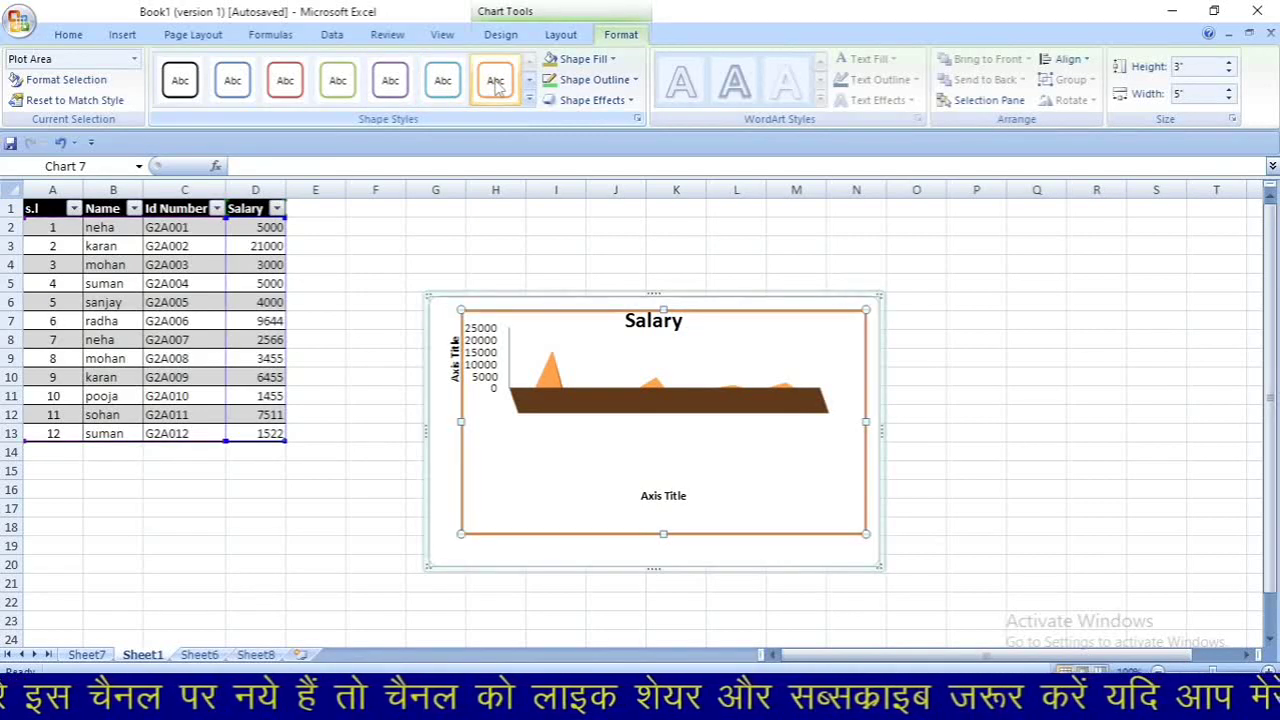
{"action": "left_click", "coordinate": [580, 59]}
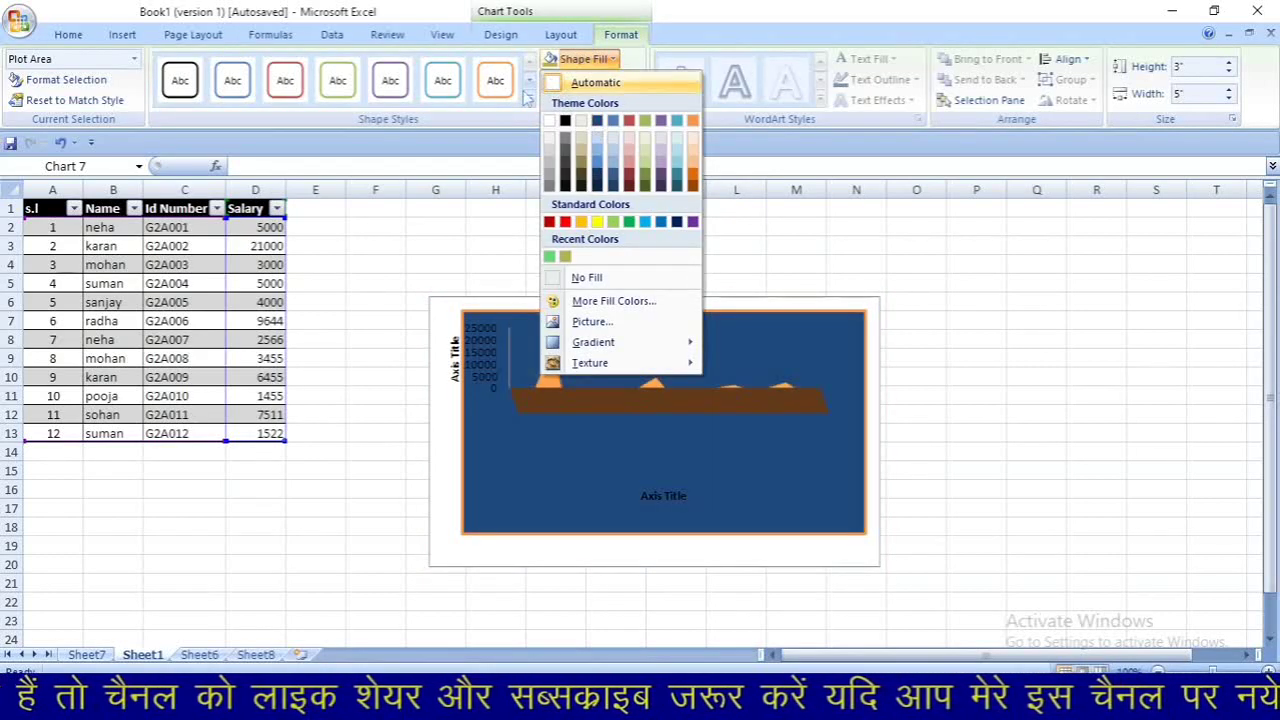
{"action": "left_click", "coordinate": [500, 177]}
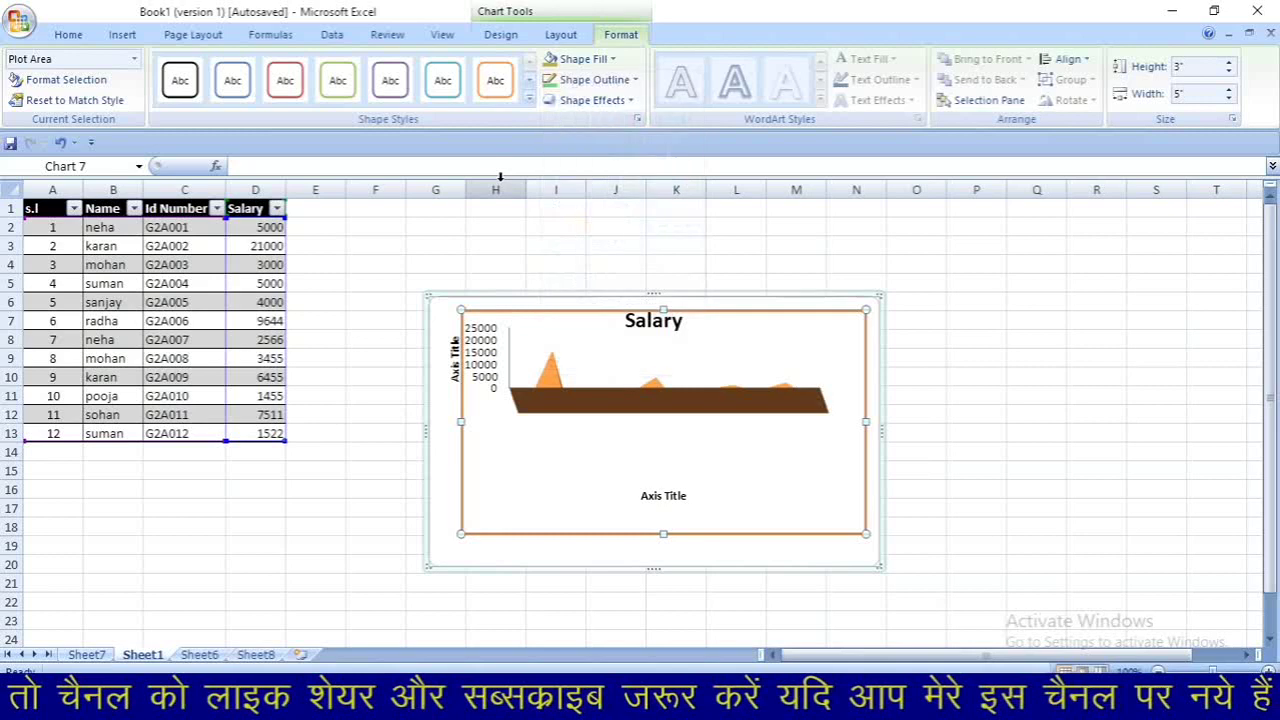
{"action": "left_click", "coordinate": [570, 80]}
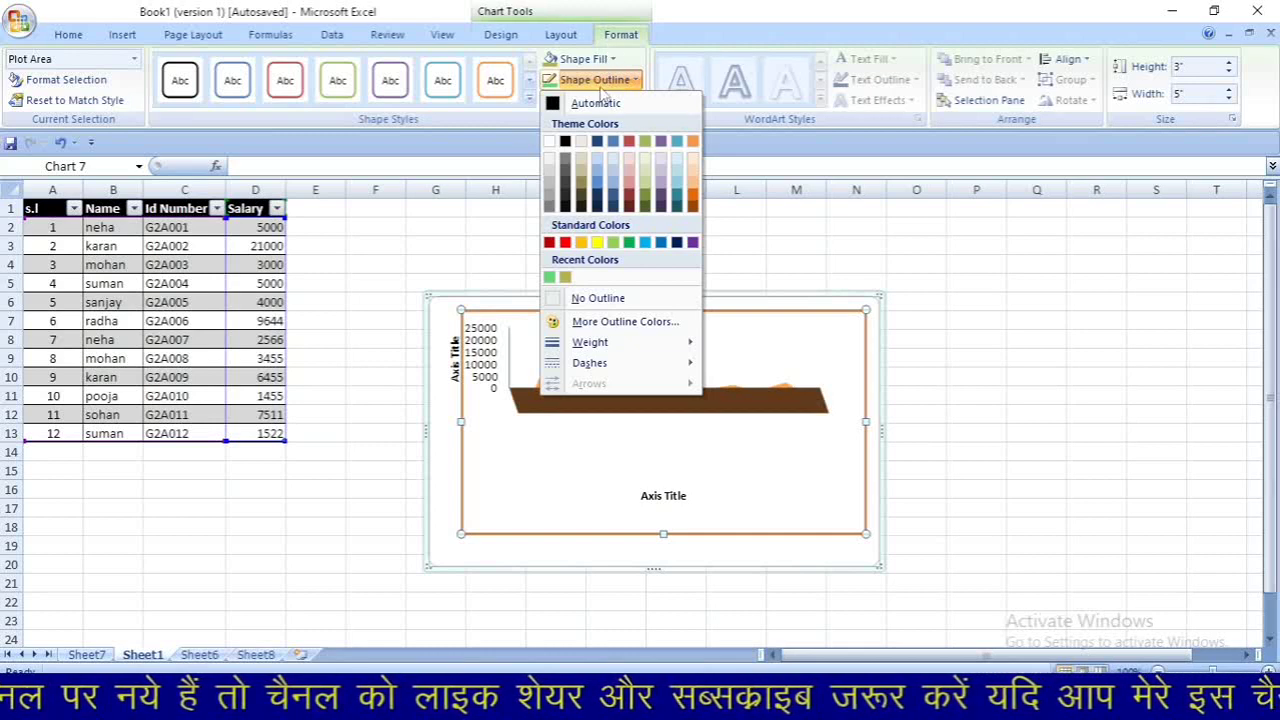
{"action": "left_click", "coordinate": [603, 87]}
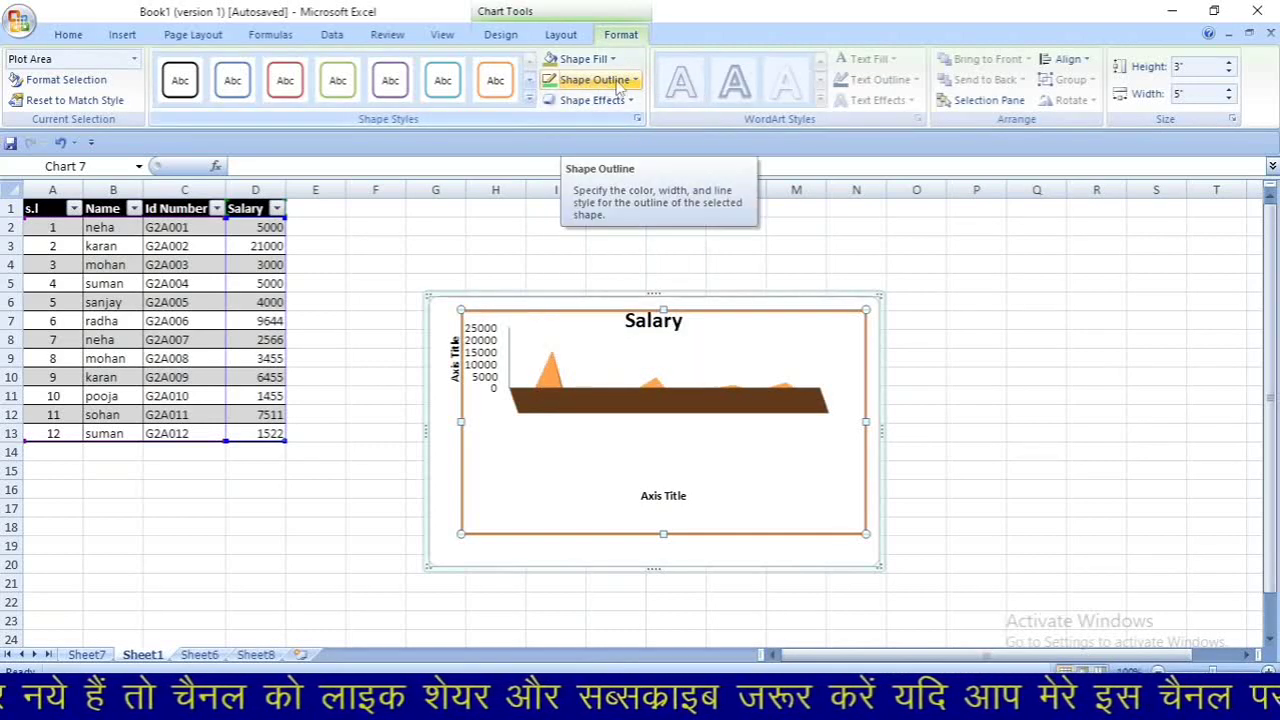
Apply the gray gradient WordArt style from the gallery's third row to the Salary chart title
{"action": "left_click", "coordinate": [672, 321]}
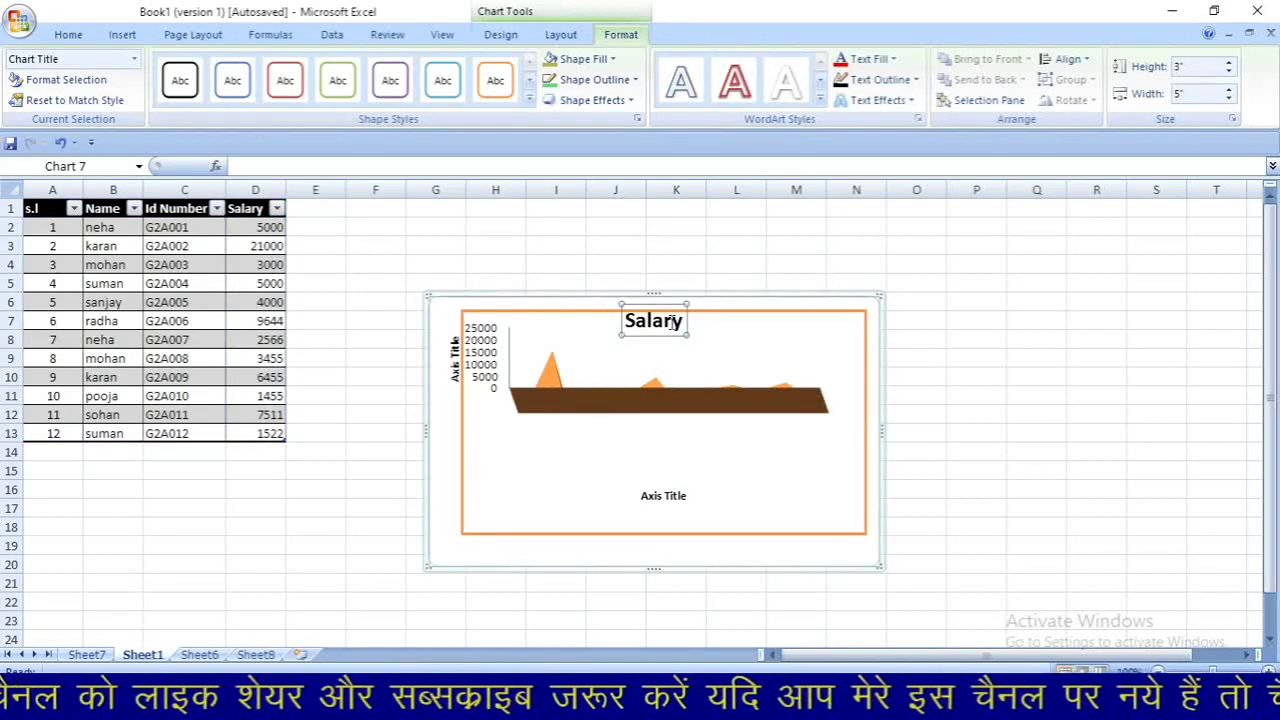
{"action": "left_click", "coordinate": [820, 101]}
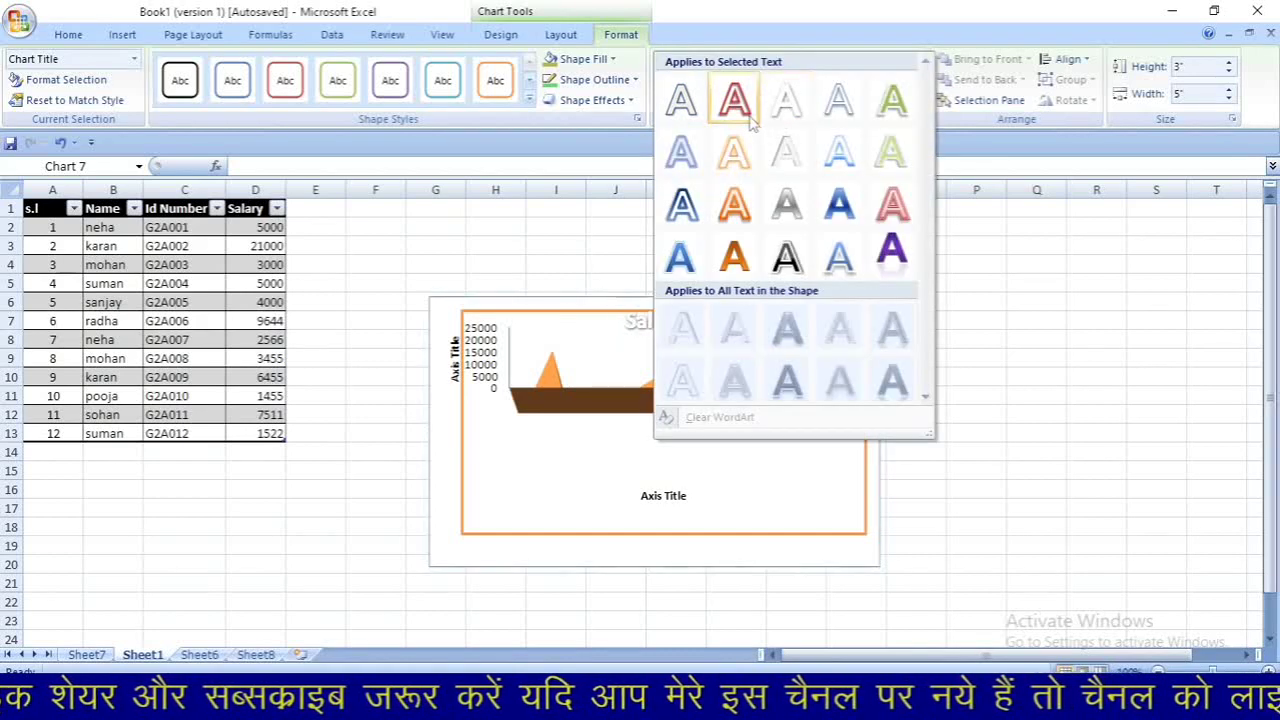
{"action": "left_click", "coordinate": [787, 204]}
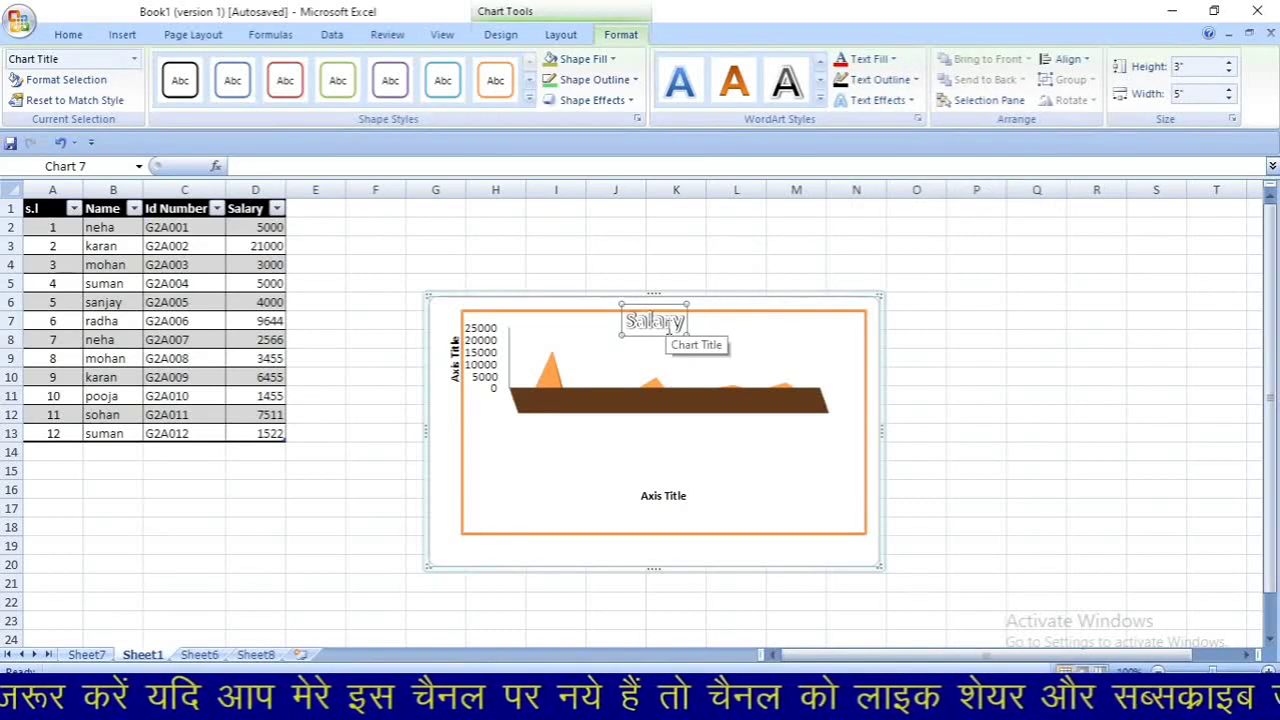
Fill the Salary chart title's text with standard red and enlarge its font by five size increments
{"action": "left_click", "coordinate": [879, 62]}
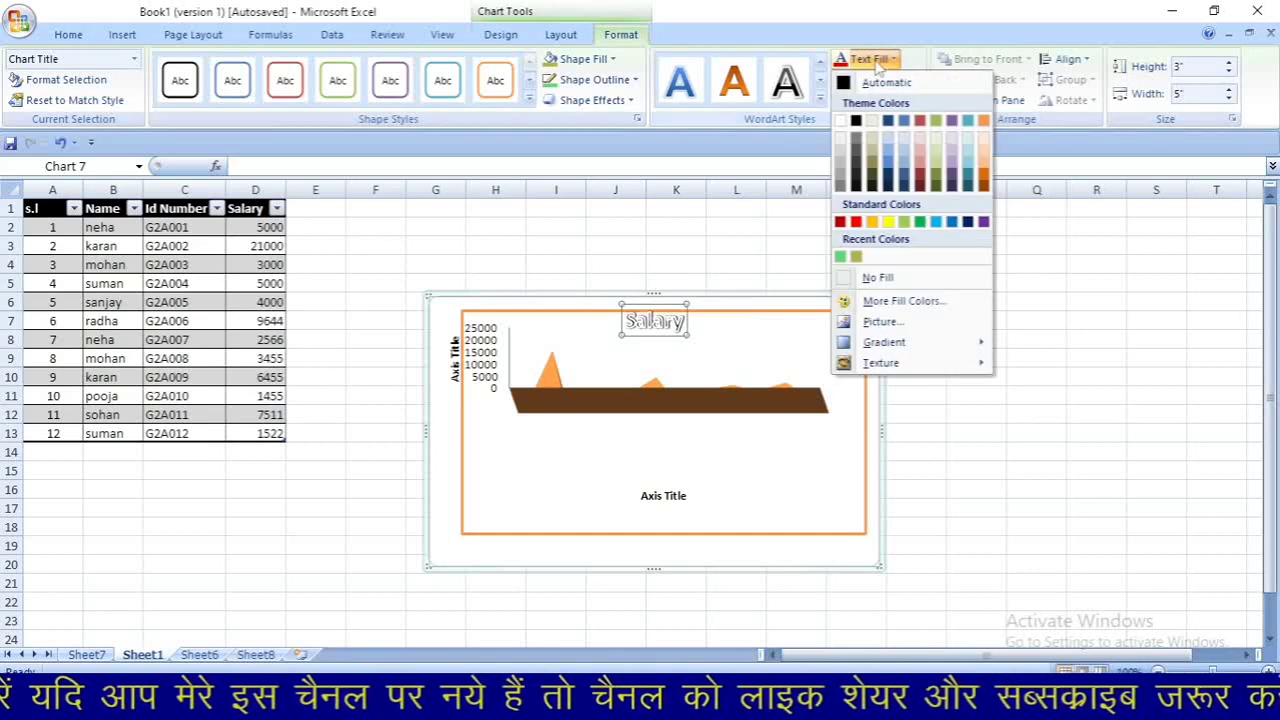
{"action": "left_click", "coordinate": [856, 222]}
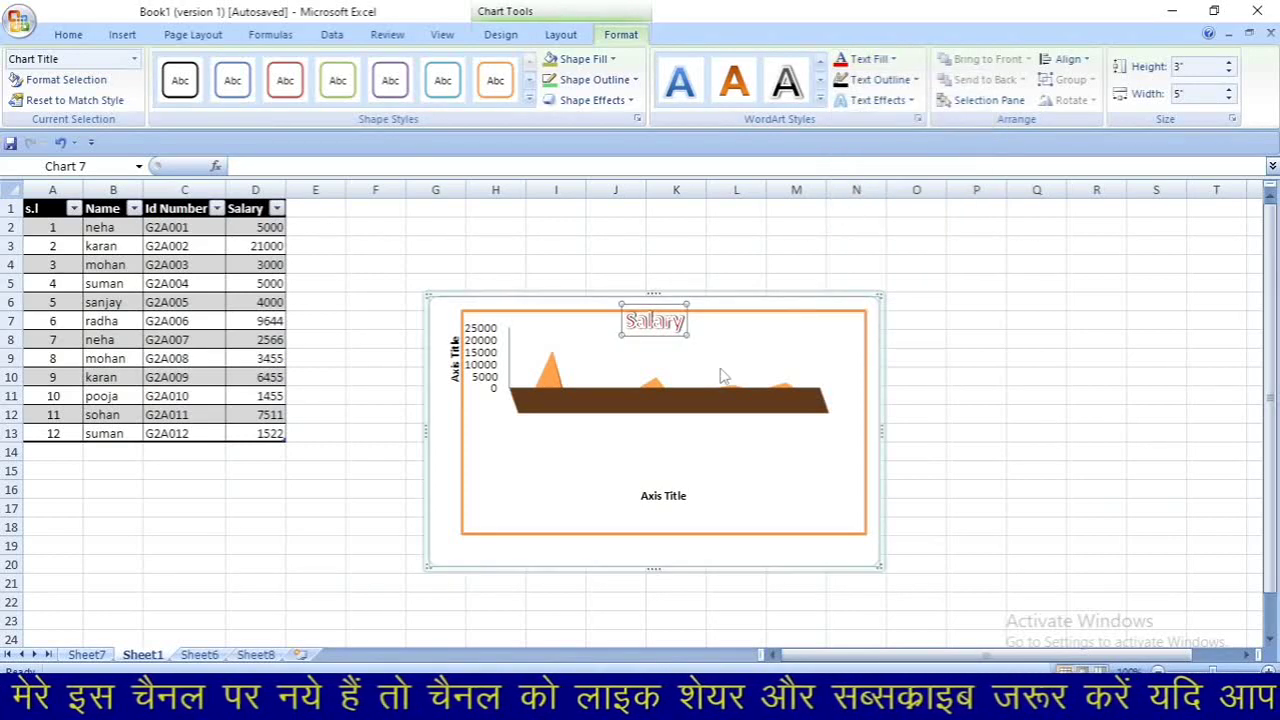
{"action": "key", "text": "ctrl+shift+period"}
{"action": "key", "text": "ctrl+shift+period"}
{"action": "key", "text": "ctrl+shift+period"}
{"action": "key", "text": "ctrl+shift+period"}
{"action": "key", "text": "ctrl+shift+period"}
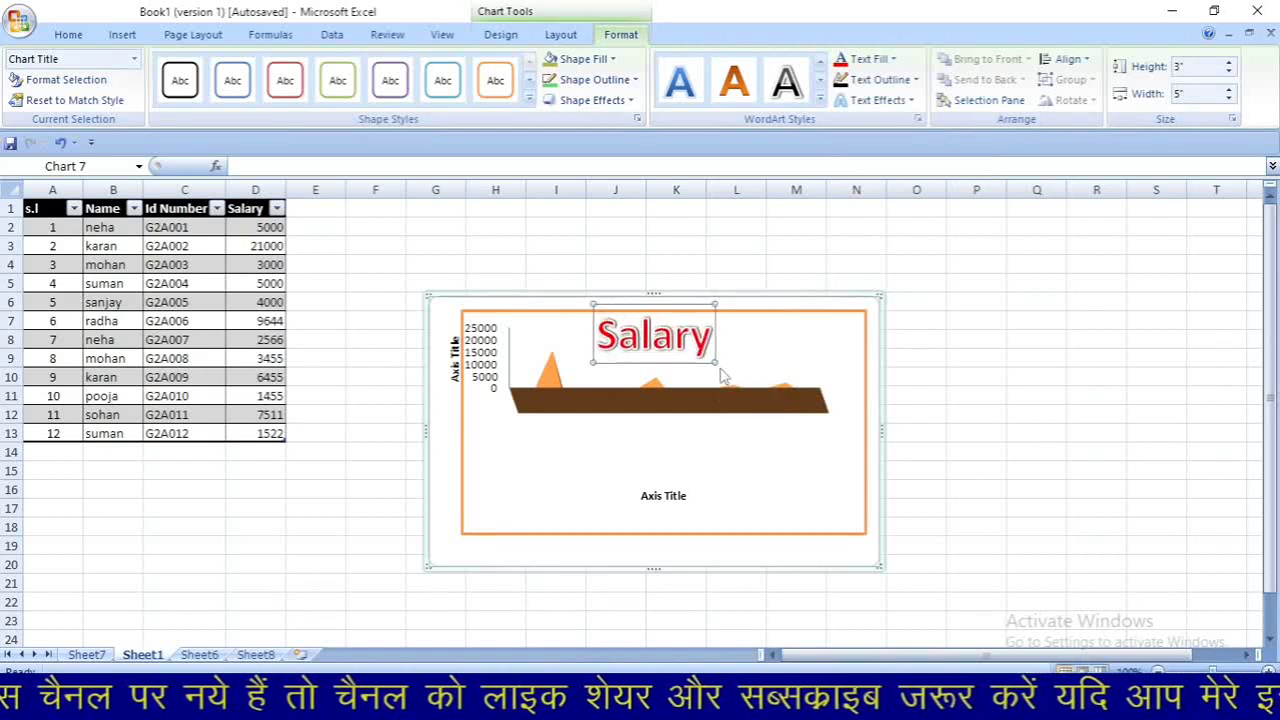
Apply a standard color to the text outline of the Salary chart title, and deselect the chart
{"action": "left_click", "coordinate": [905, 80]}
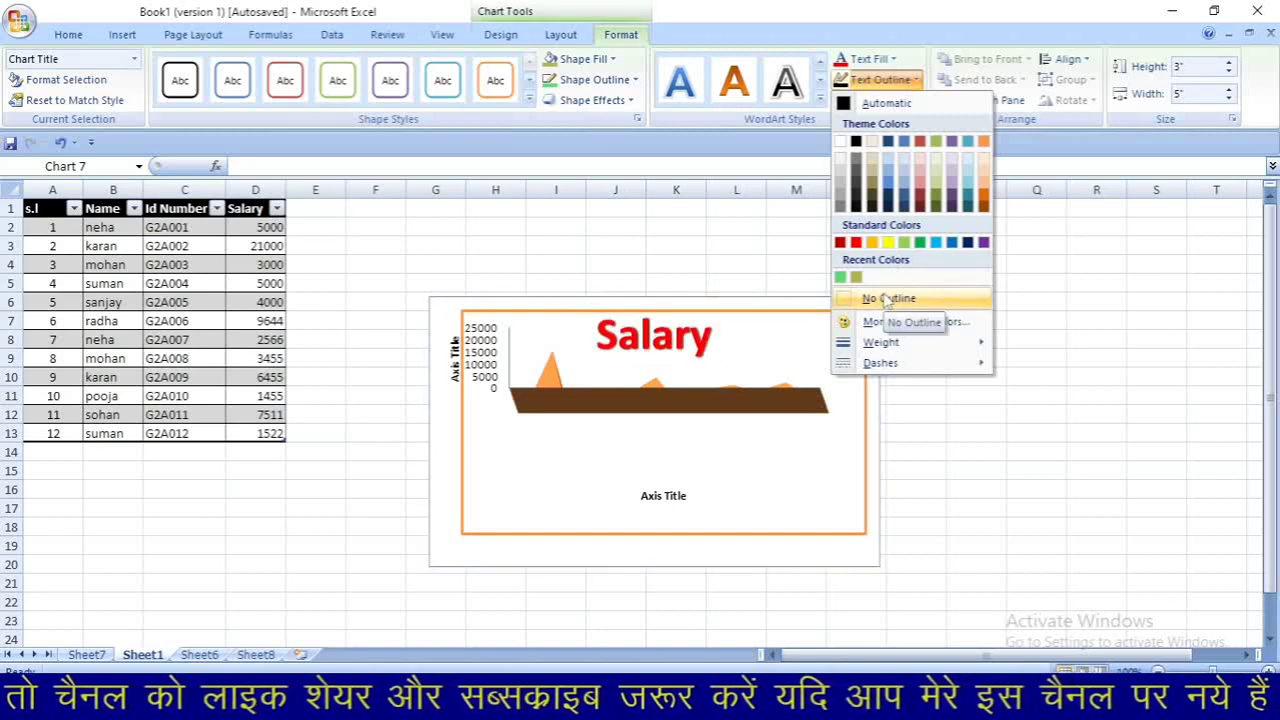
{"action": "left_click", "coordinate": [966, 243]}
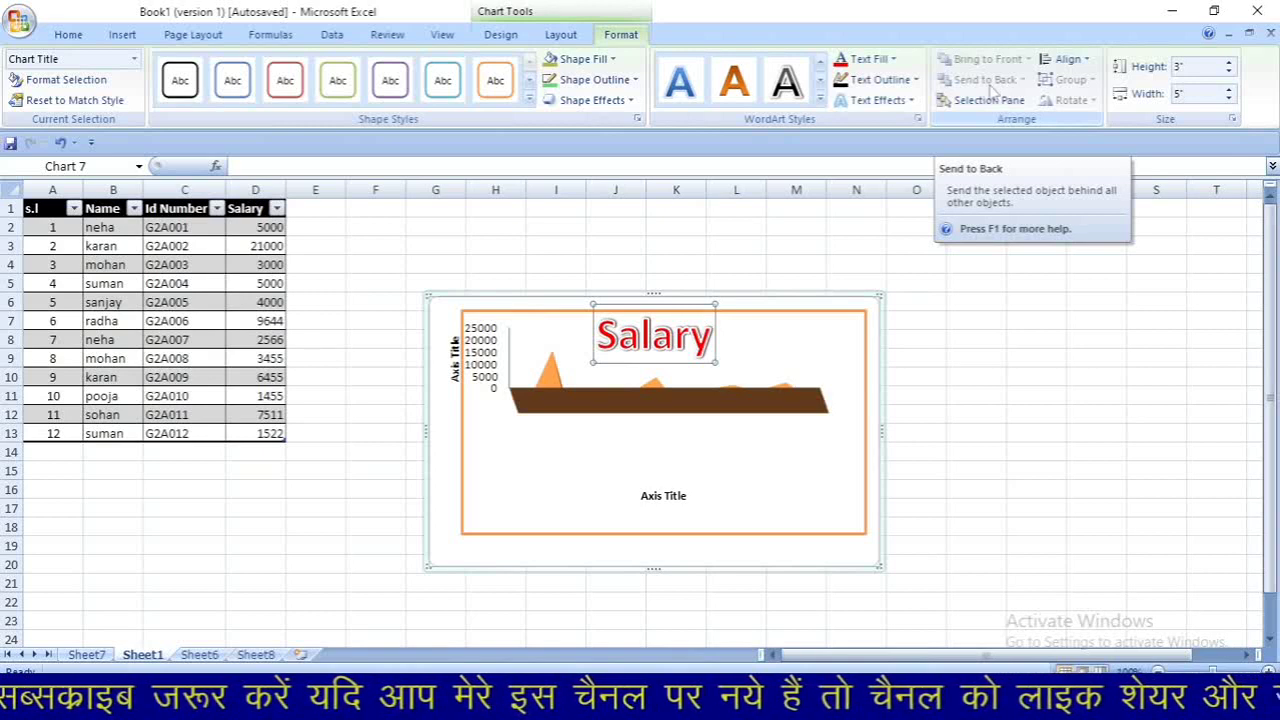
{"action": "left_click", "coordinate": [836, 262]}
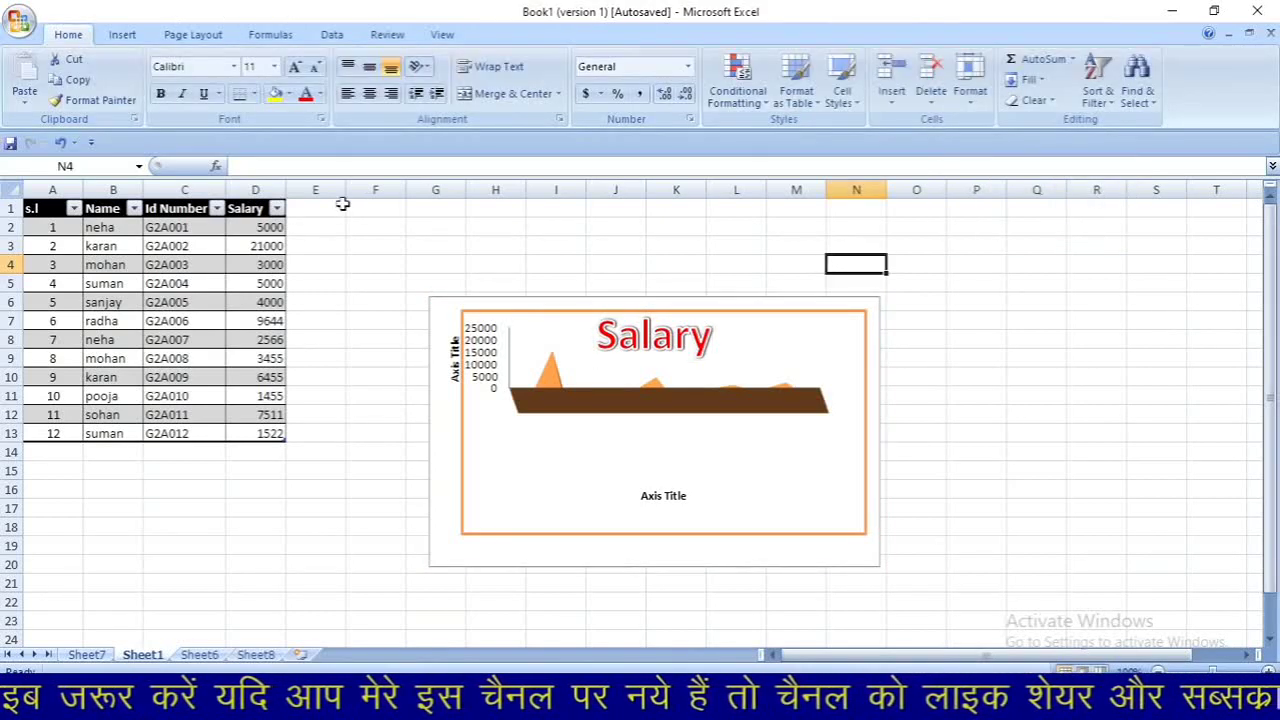
Delete the Salary chart from Sheet1
{"action": "left_click", "coordinate": [116, 36]}
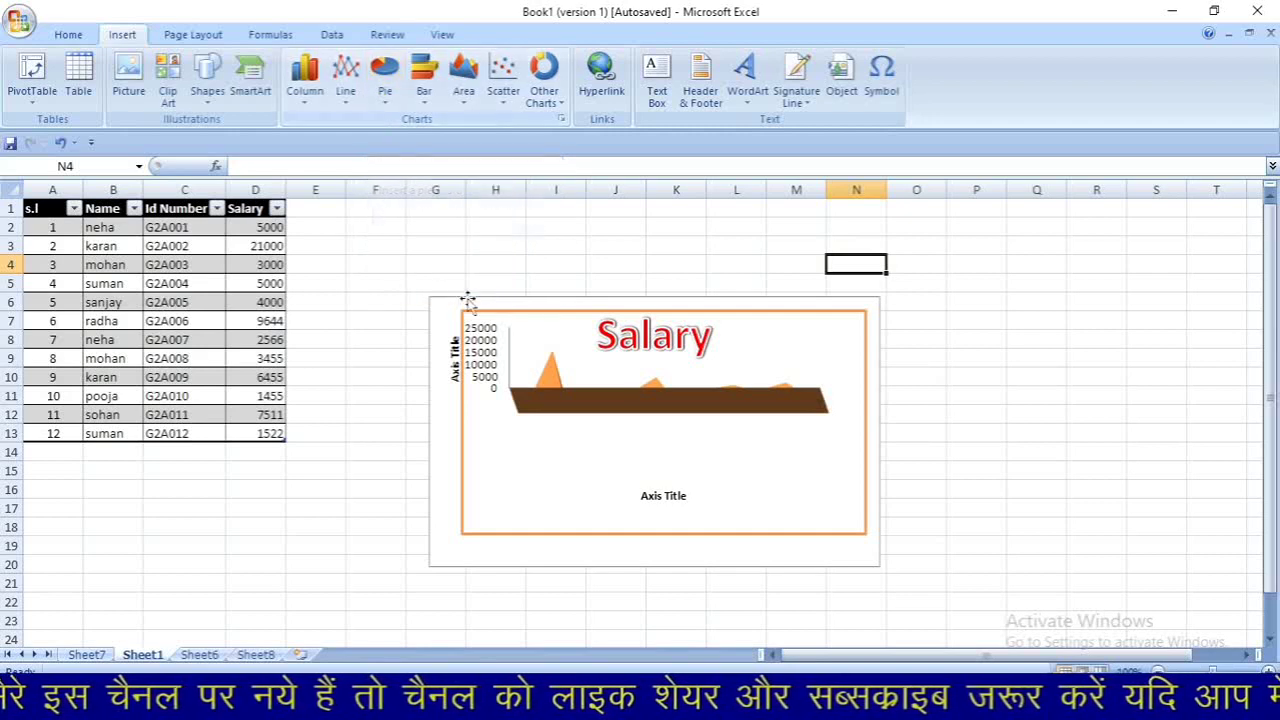
{"action": "left_click", "coordinate": [460, 297]}
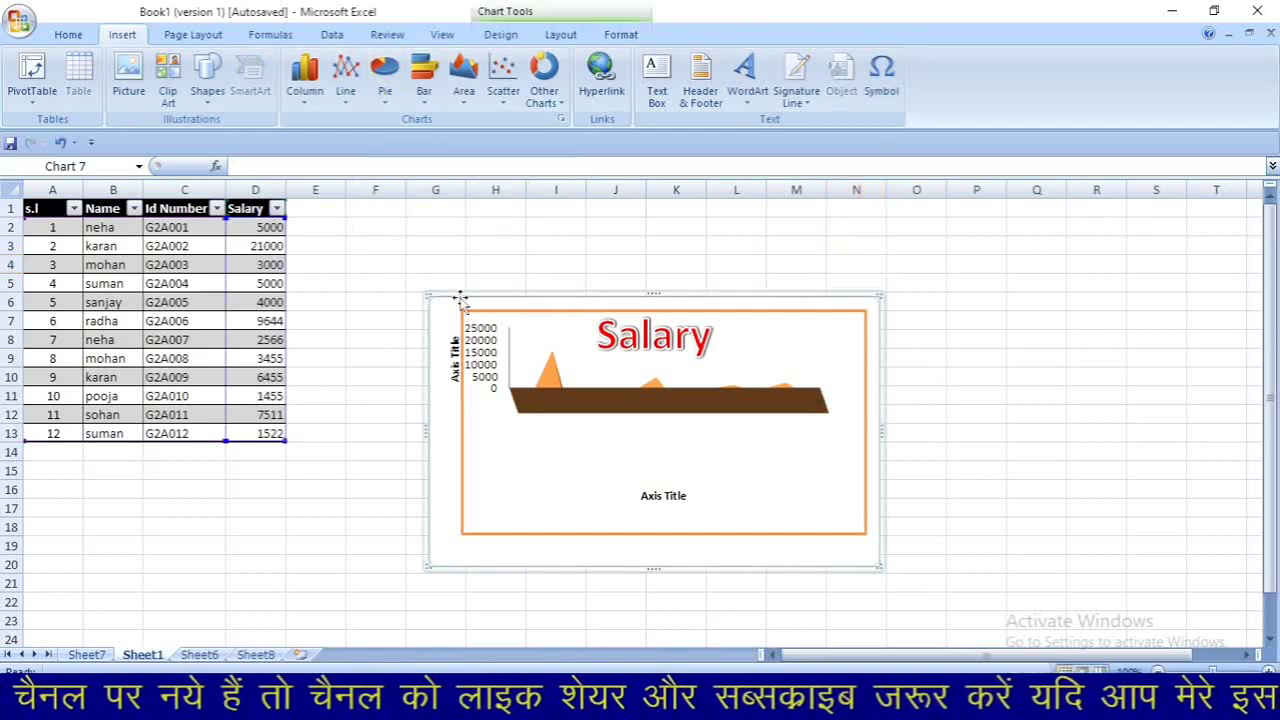
{"action": "key", "text": "Delete"}
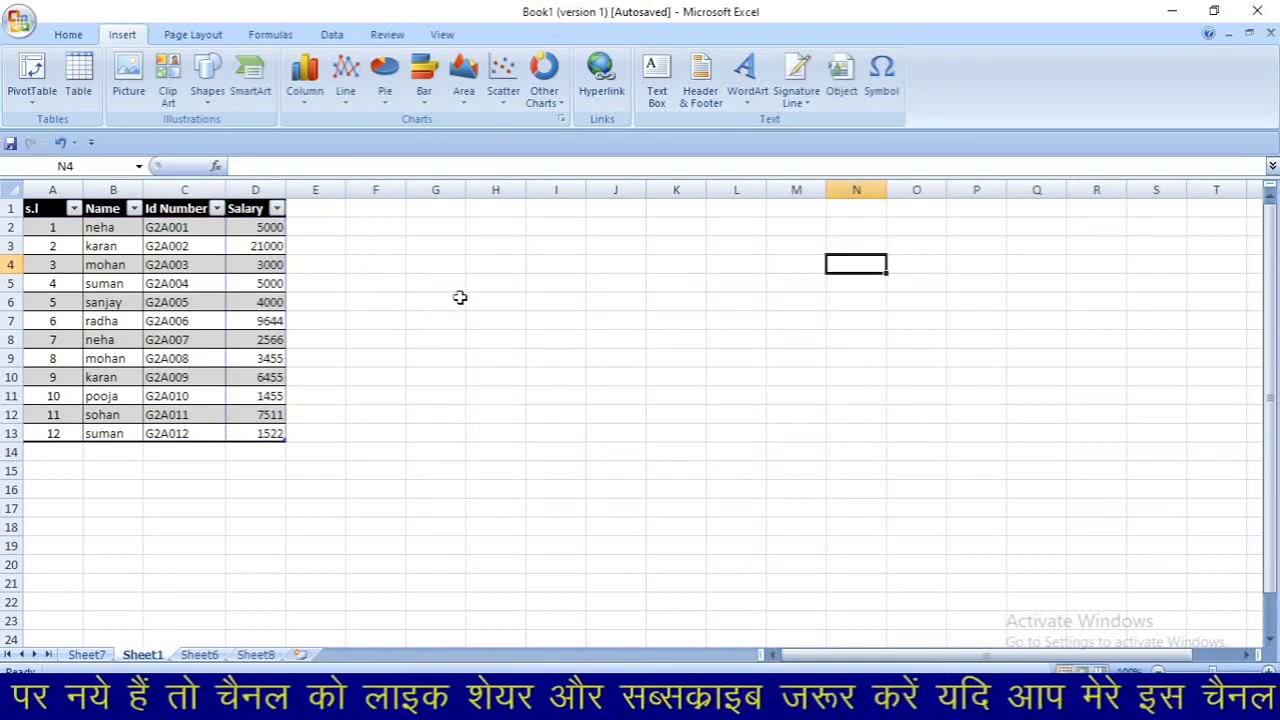
Insert a 2-D exploded pie chart from the salary table, and delete it
{"action": "left_click", "coordinate": [270, 264]}
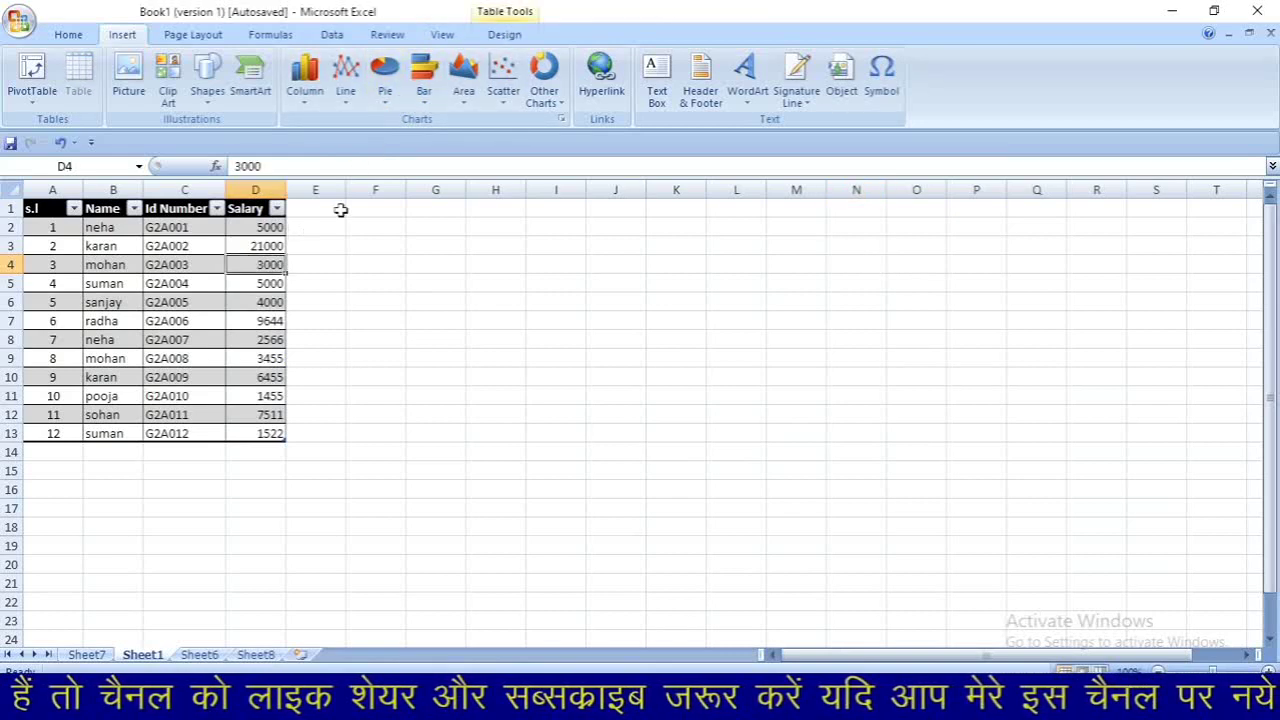
{"action": "left_click", "coordinate": [399, 91]}
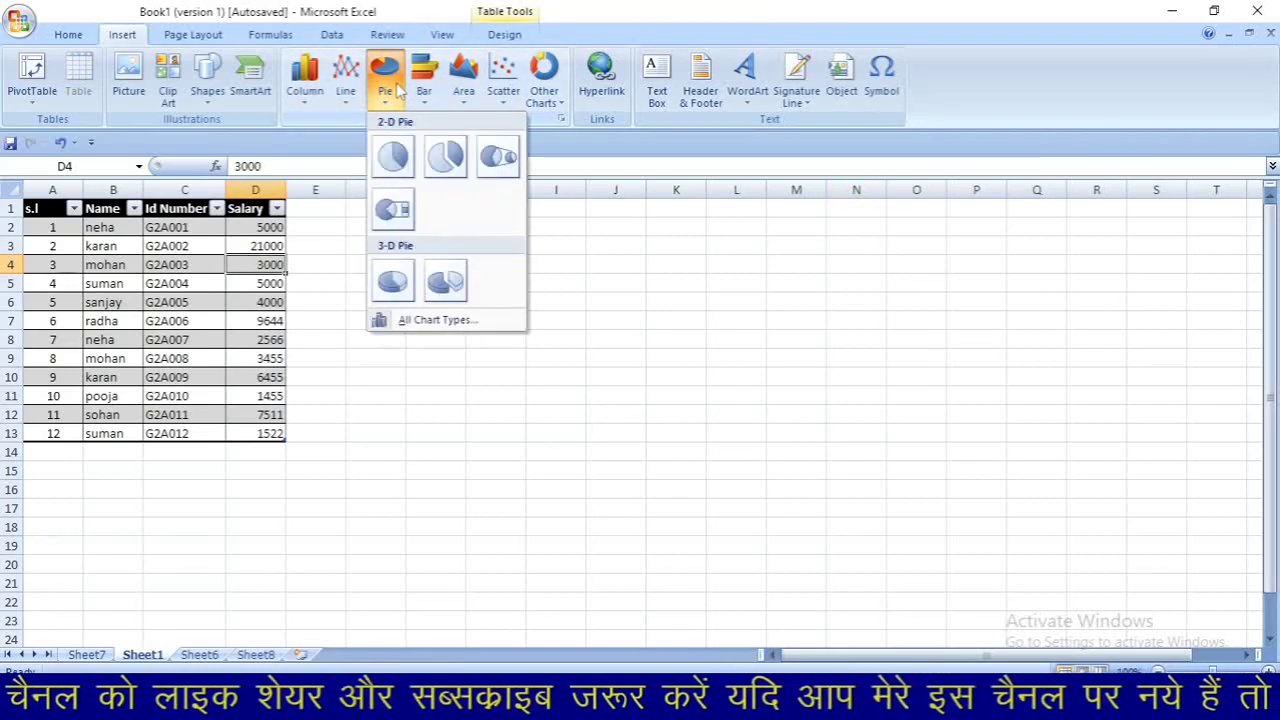
{"action": "left_click", "coordinate": [447, 156]}
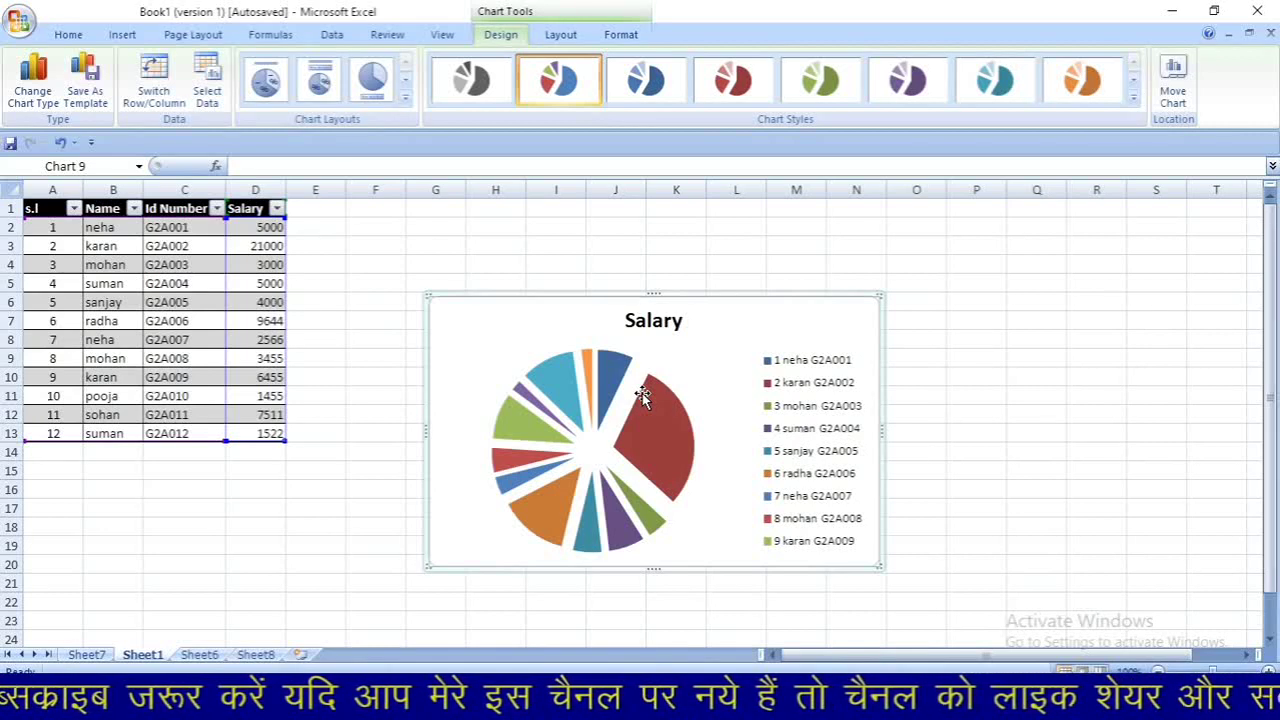
{"action": "key", "text": "Delete"}
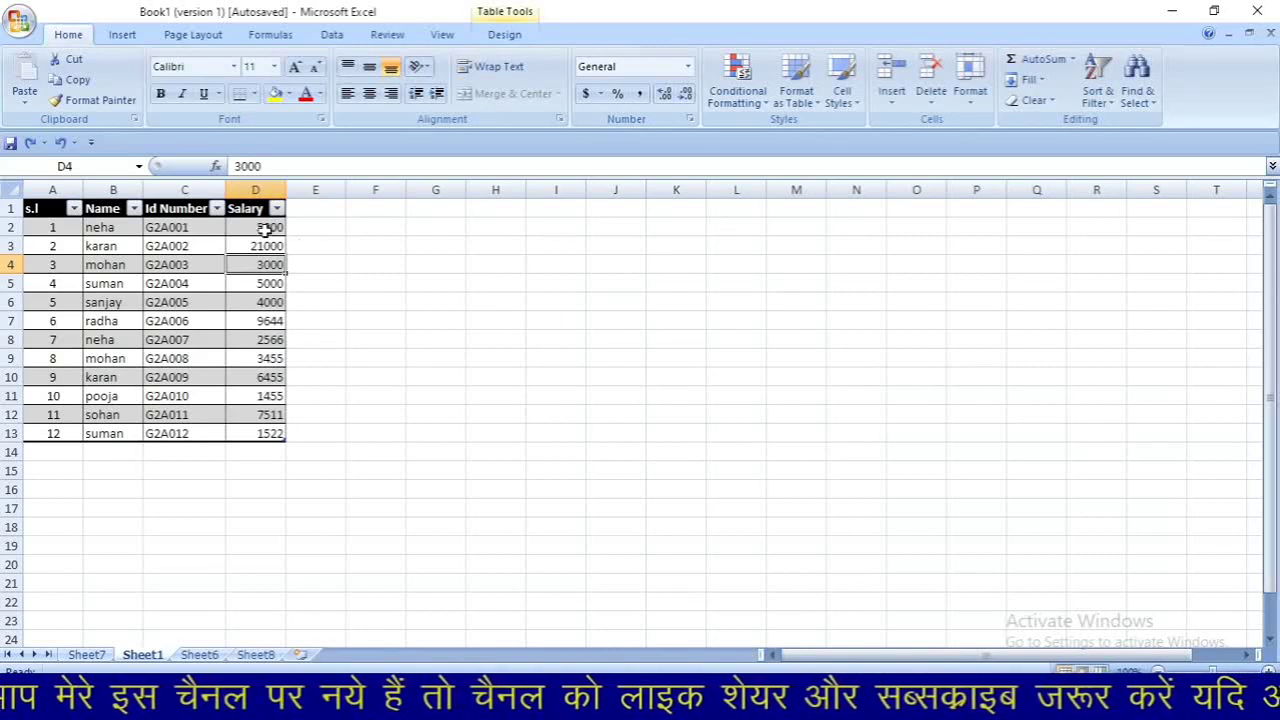
Insert a 3-D bubble chart from the salary table, and delete it
{"action": "left_click", "coordinate": [122, 36]}
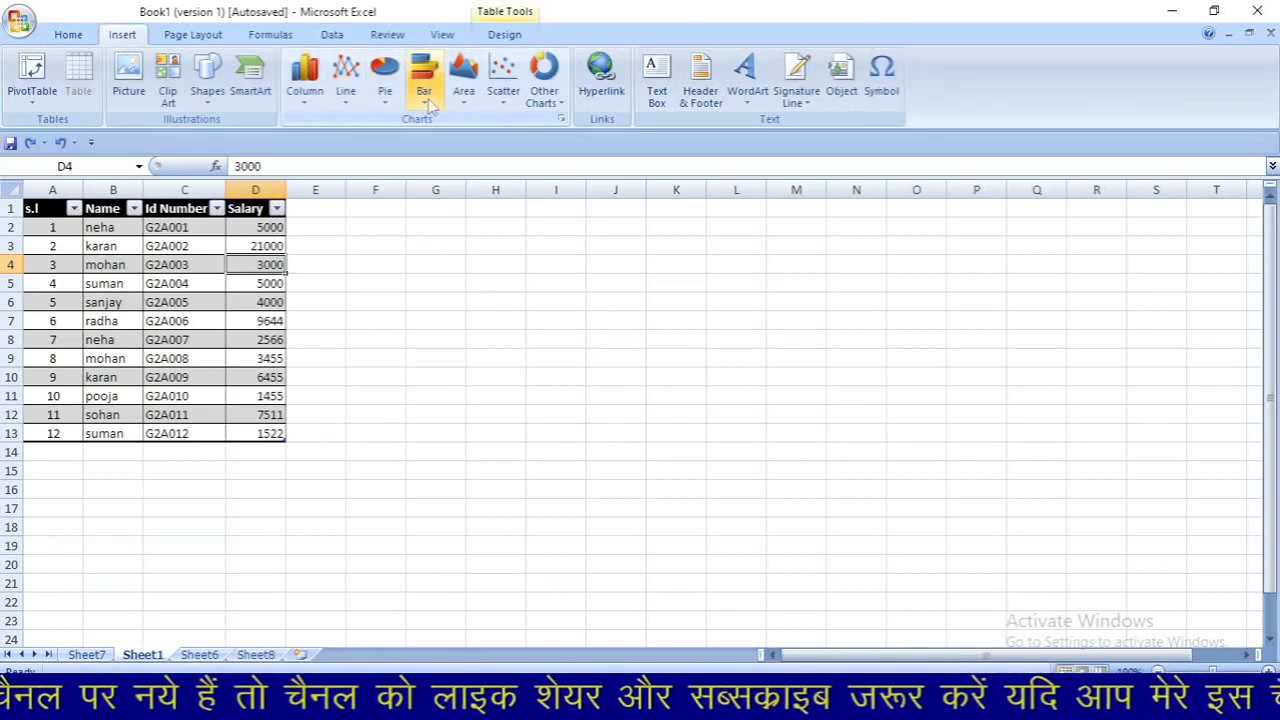
{"action": "left_click", "coordinate": [544, 85]}
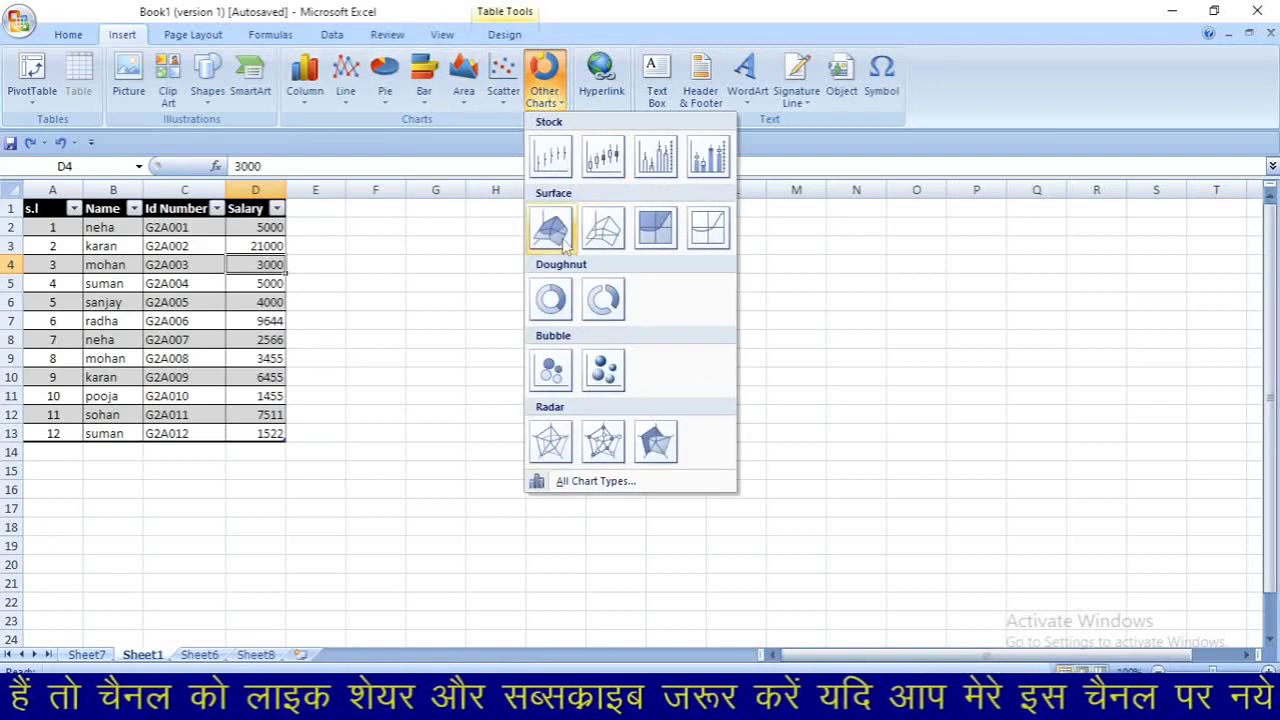
{"action": "left_click", "coordinate": [612, 370]}
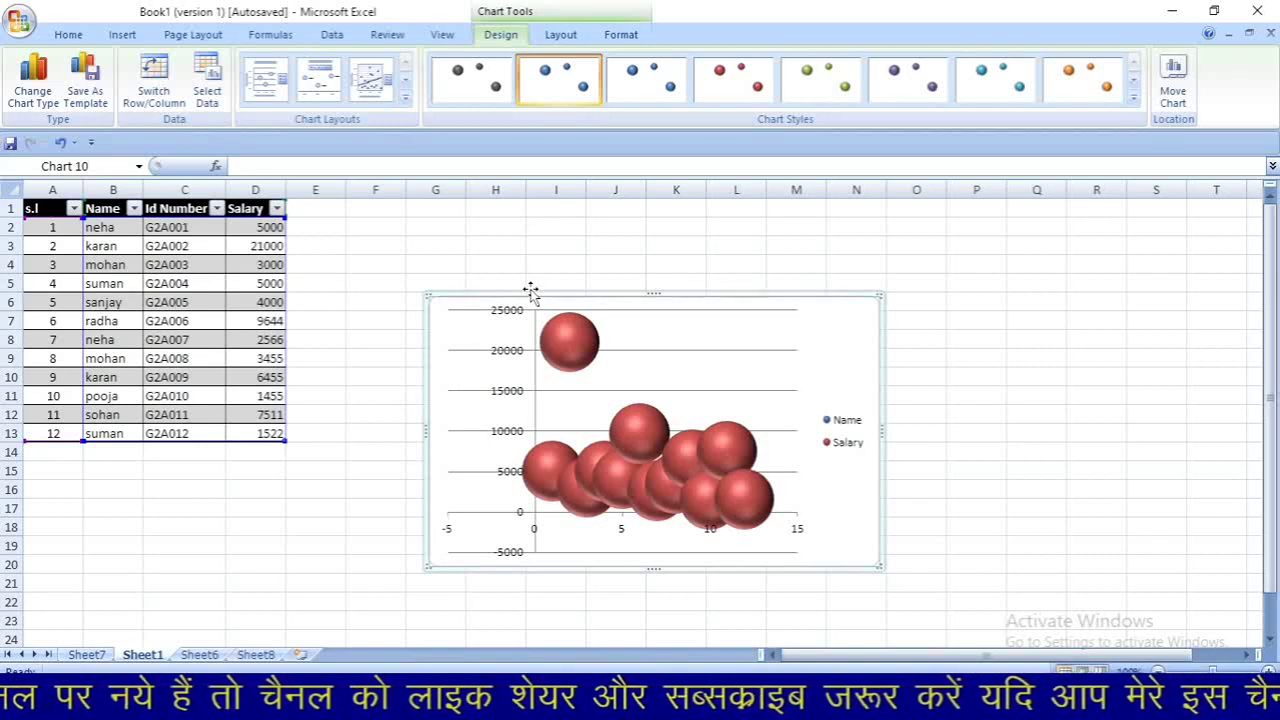
{"action": "left_click", "coordinate": [309, 293]}
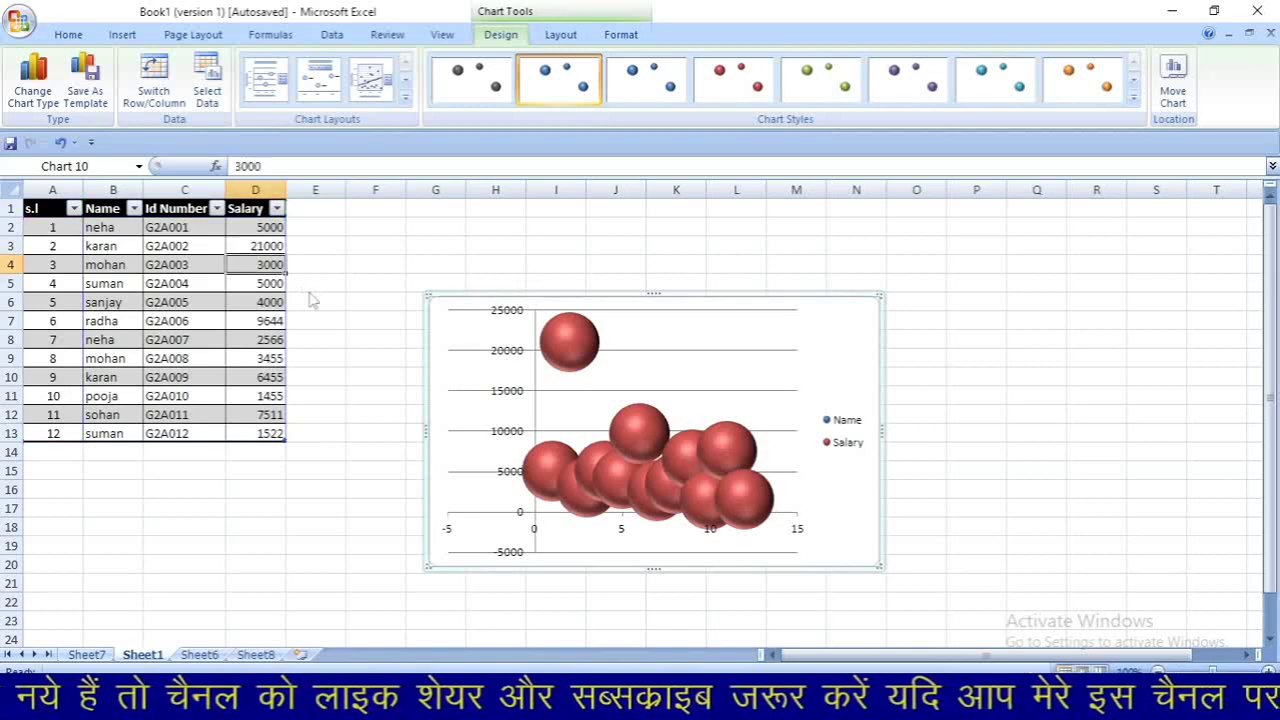
{"action": "key", "text": "Delete"}
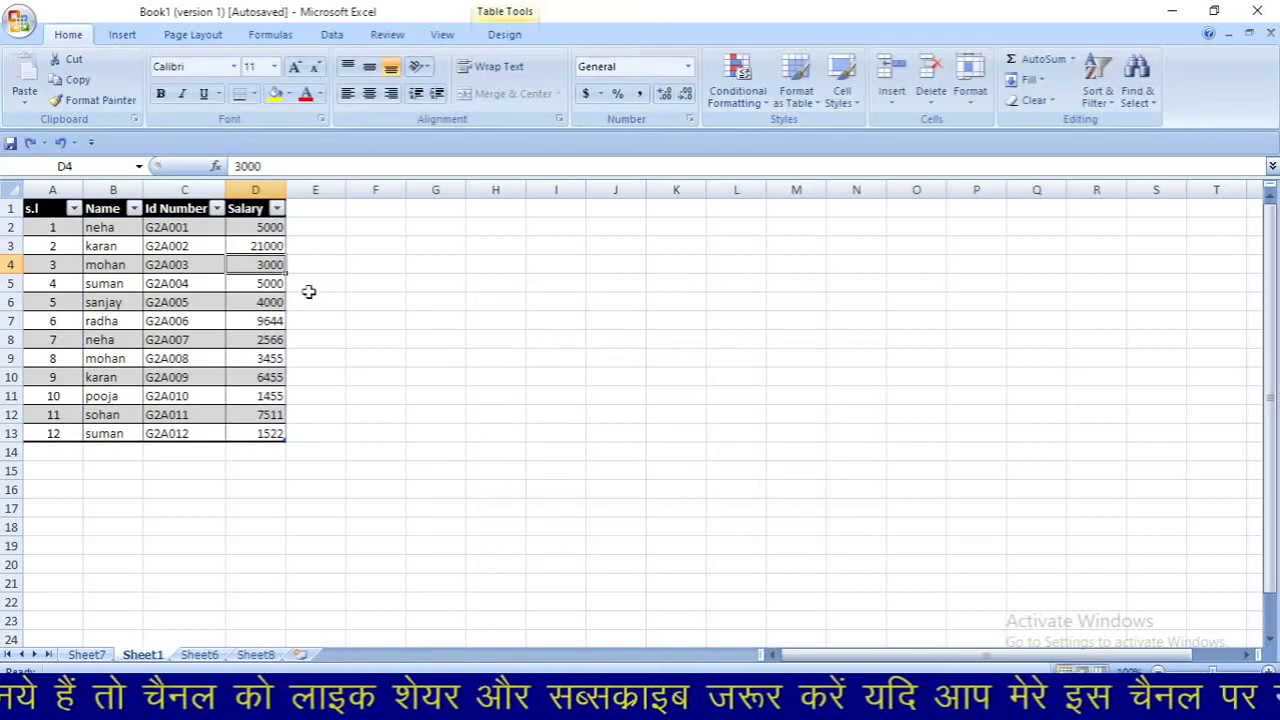
{"action": "left_click", "coordinate": [125, 38]}
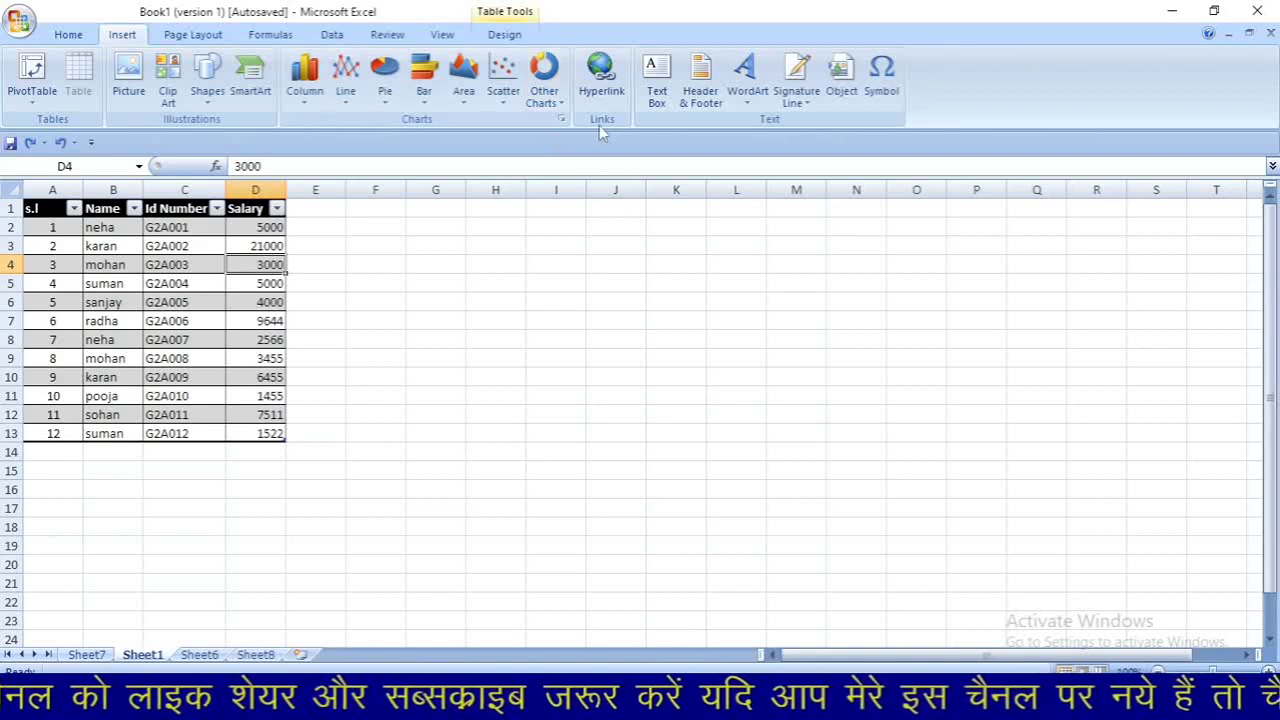
{"action": "left_click", "coordinate": [385, 320]}
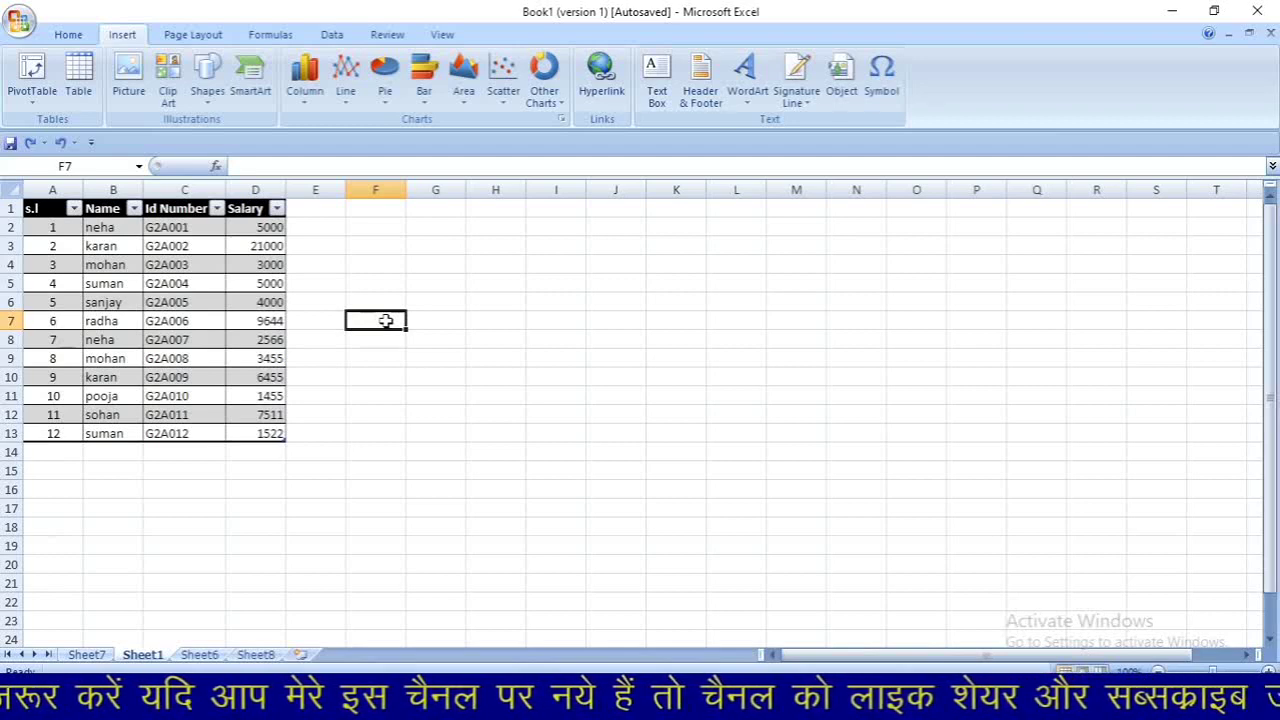
{"action": "type", "text": "c"}
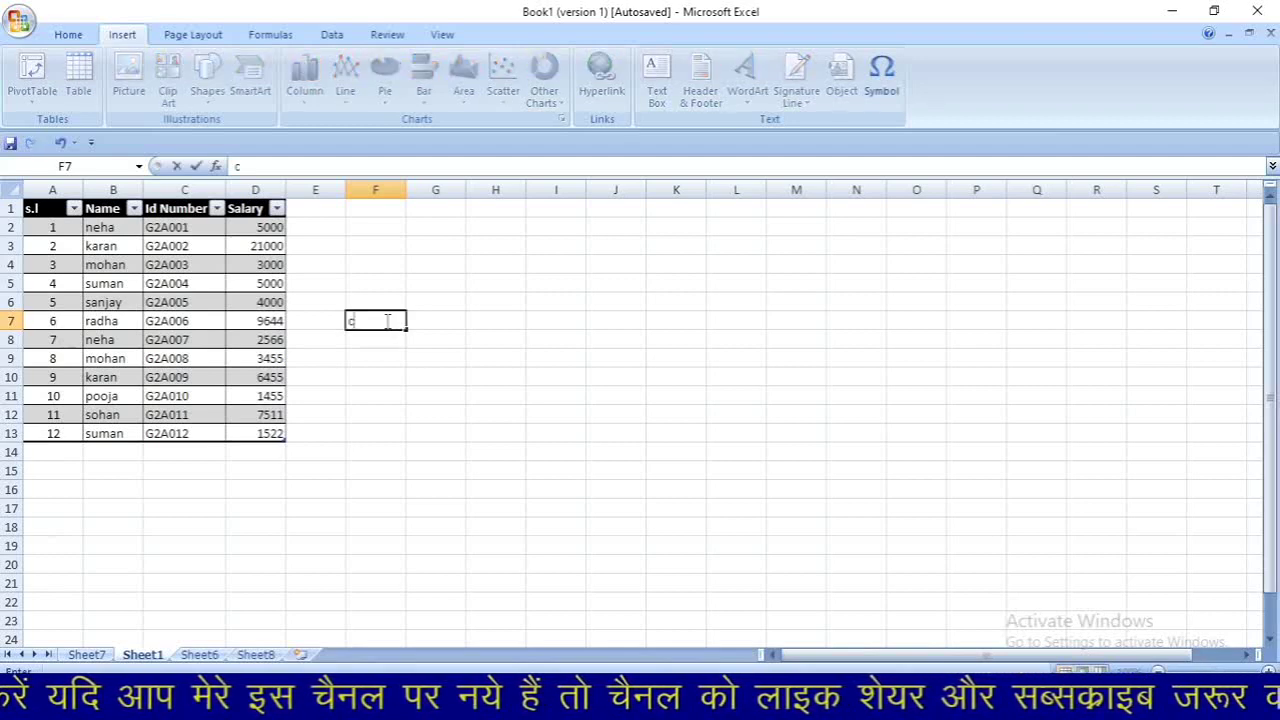
{"action": "type", "text": "omputer"}
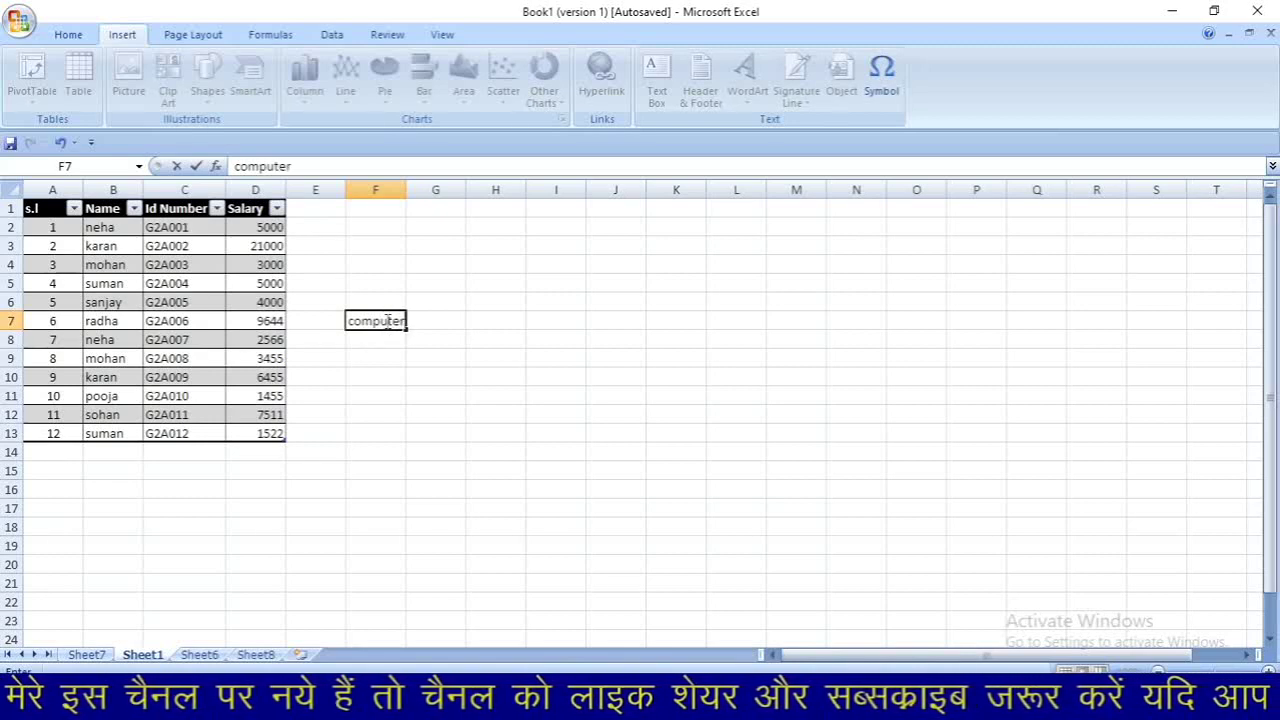
{"action": "key", "text": "BackSpace"}
{"action": "key", "text": "BackSpace"}
{"action": "key", "text": "BackSpace"}
{"action": "key", "text": "BackSpace"}
{"action": "key", "text": "BackSpace"}
{"action": "key", "text": "BackSpace"}
{"action": "key", "text": "BackSpace"}
{"action": "key", "text": "BackSpace"}
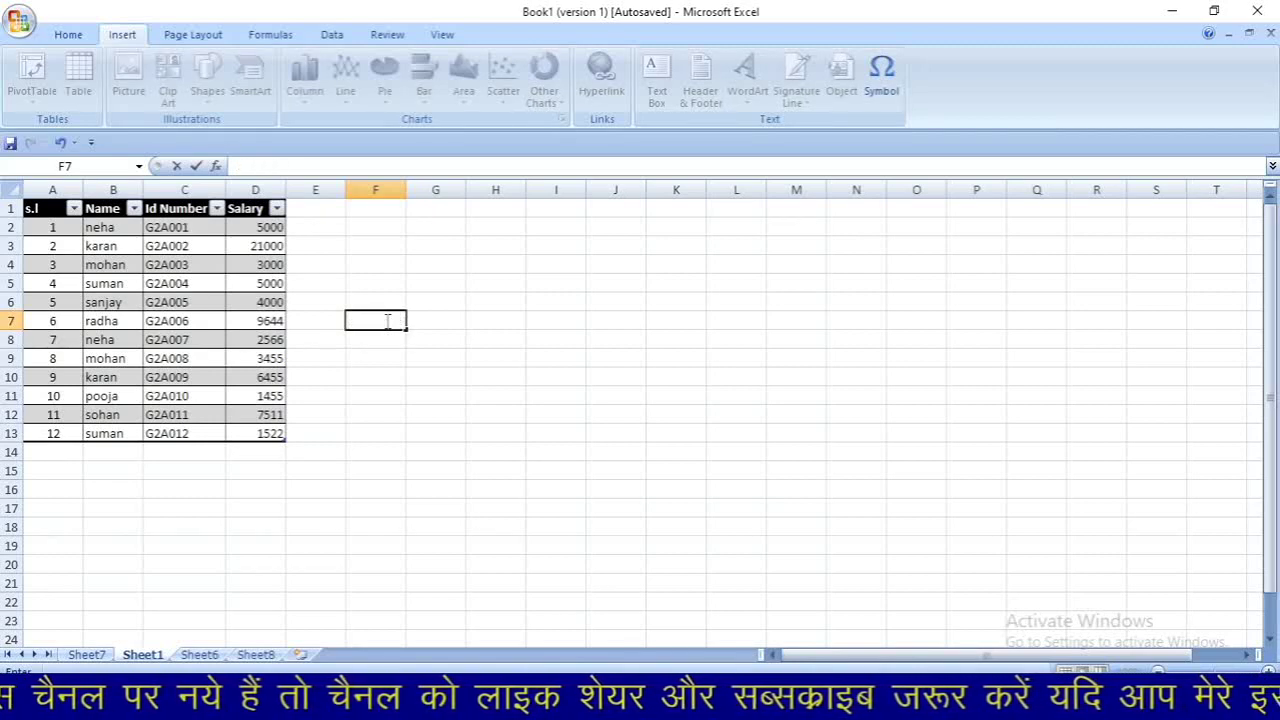
{"action": "left_click", "coordinate": [372, 365]}
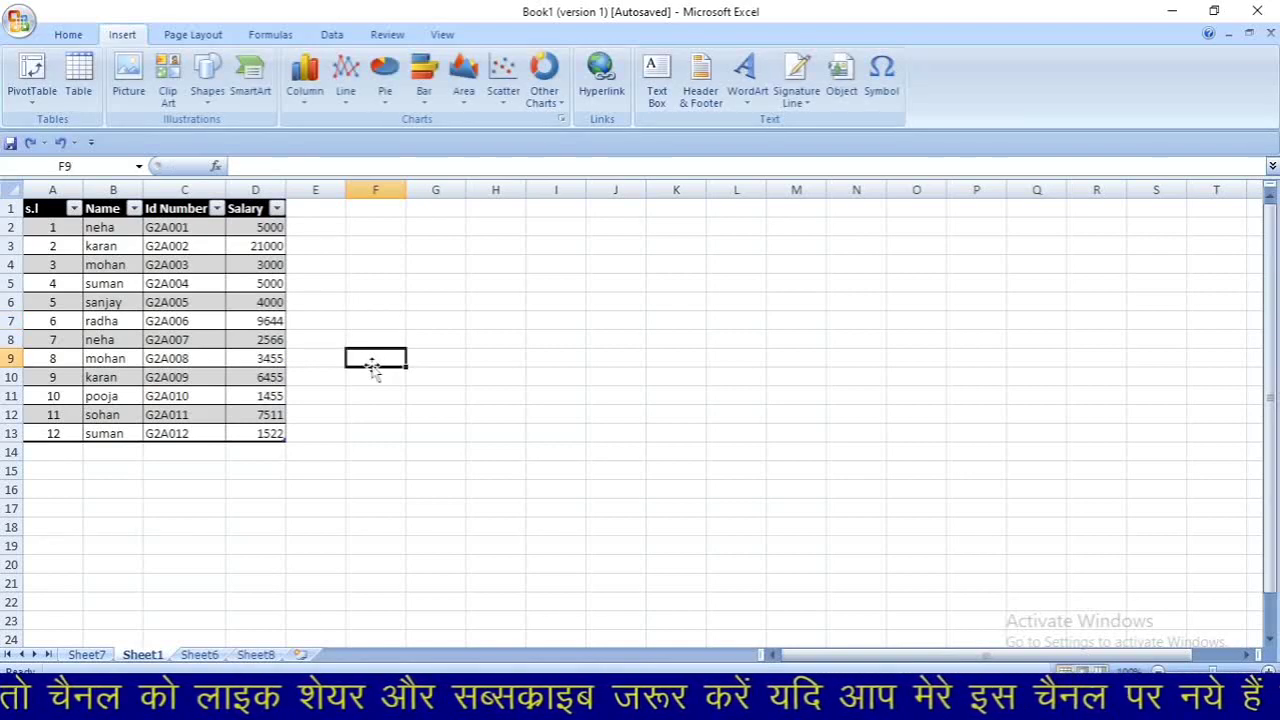
Save the workbook to the Desktop as an Excel Workbook, naming it "computer with" followed by the person's name
{"action": "key", "text": "ctrl+s"}
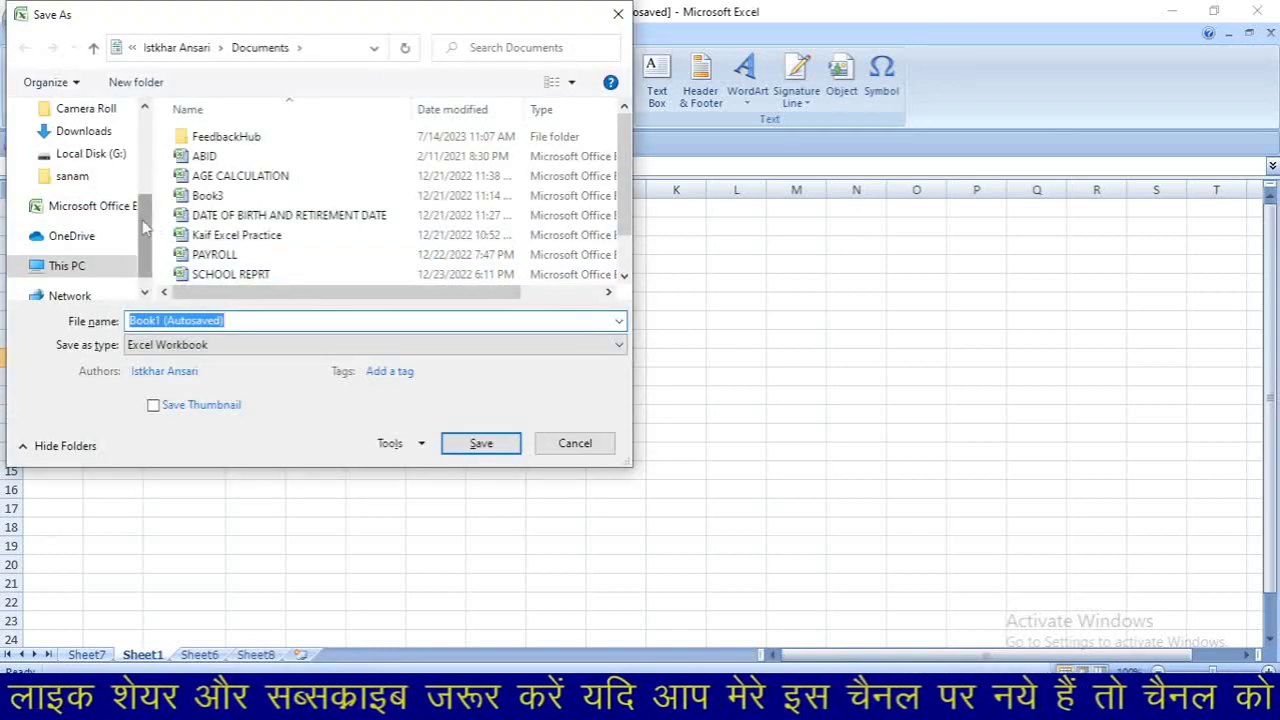
{"action": "left_click_drag", "start_coordinate": [145, 235], "coordinate": [148, 115]}
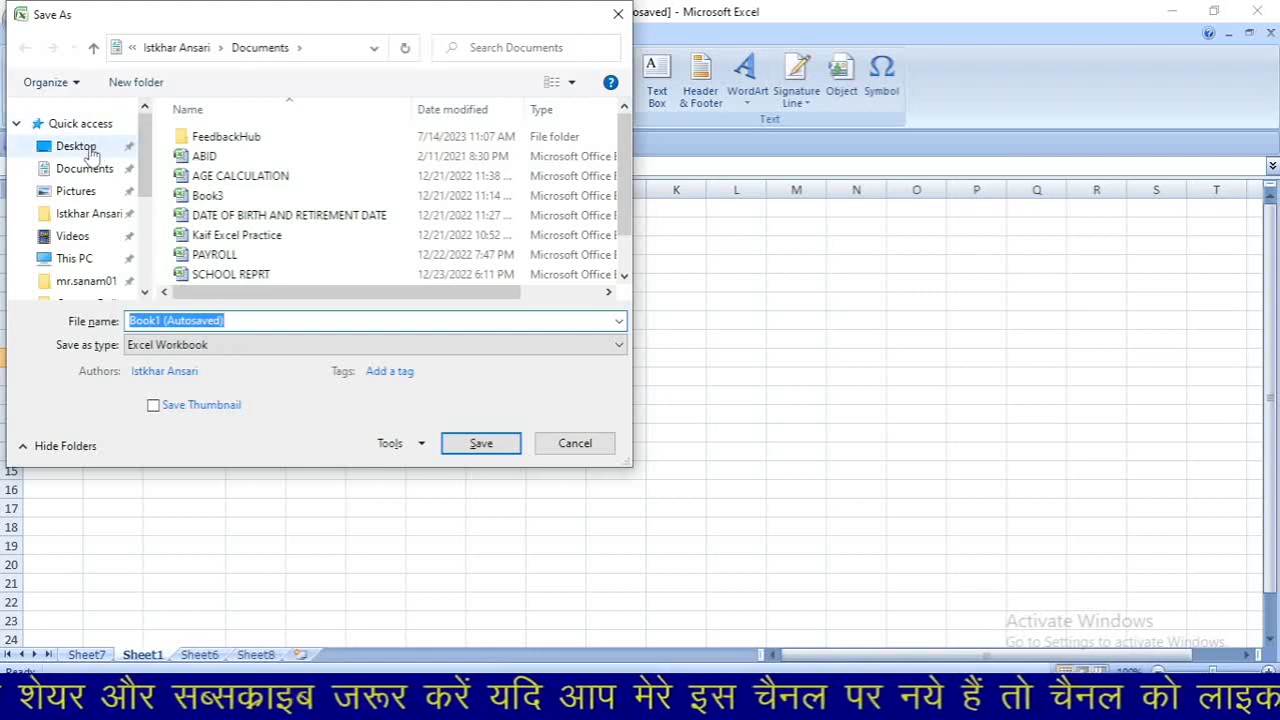
{"action": "left_click", "coordinate": [80, 147]}
{"action": "left_click", "coordinate": [251, 323]}
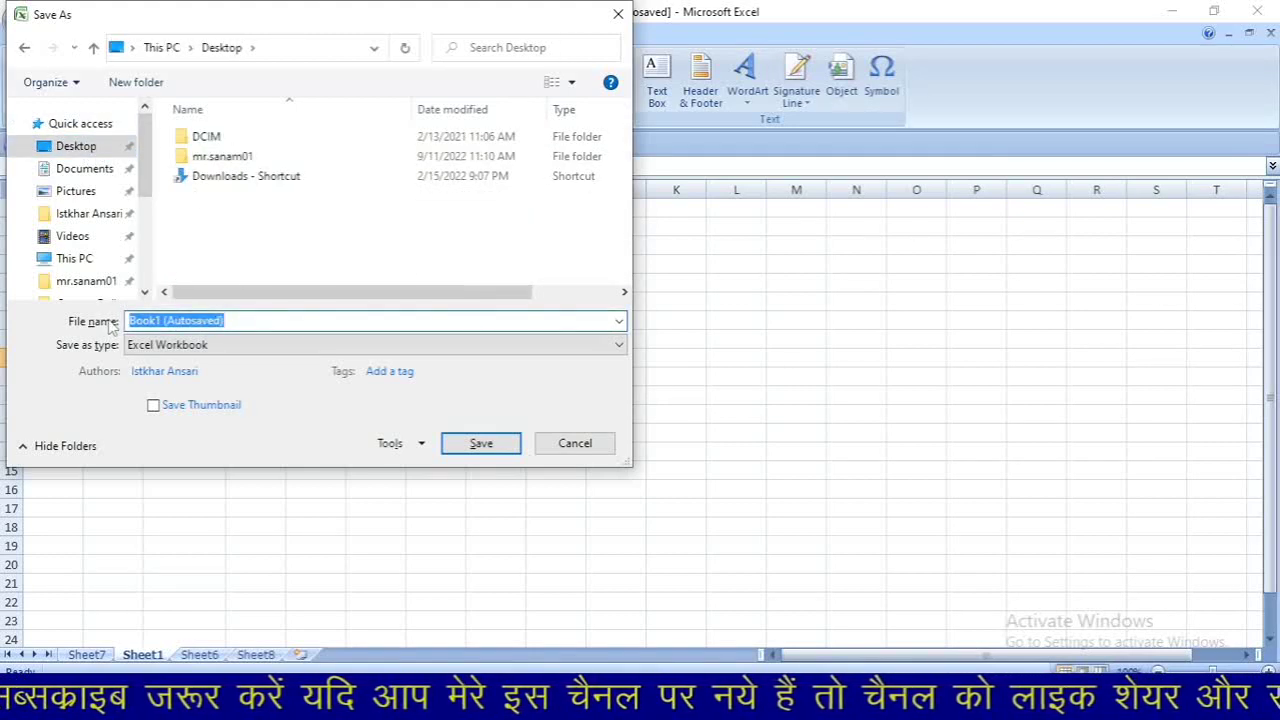
{"action": "type", "text": "computer w"}
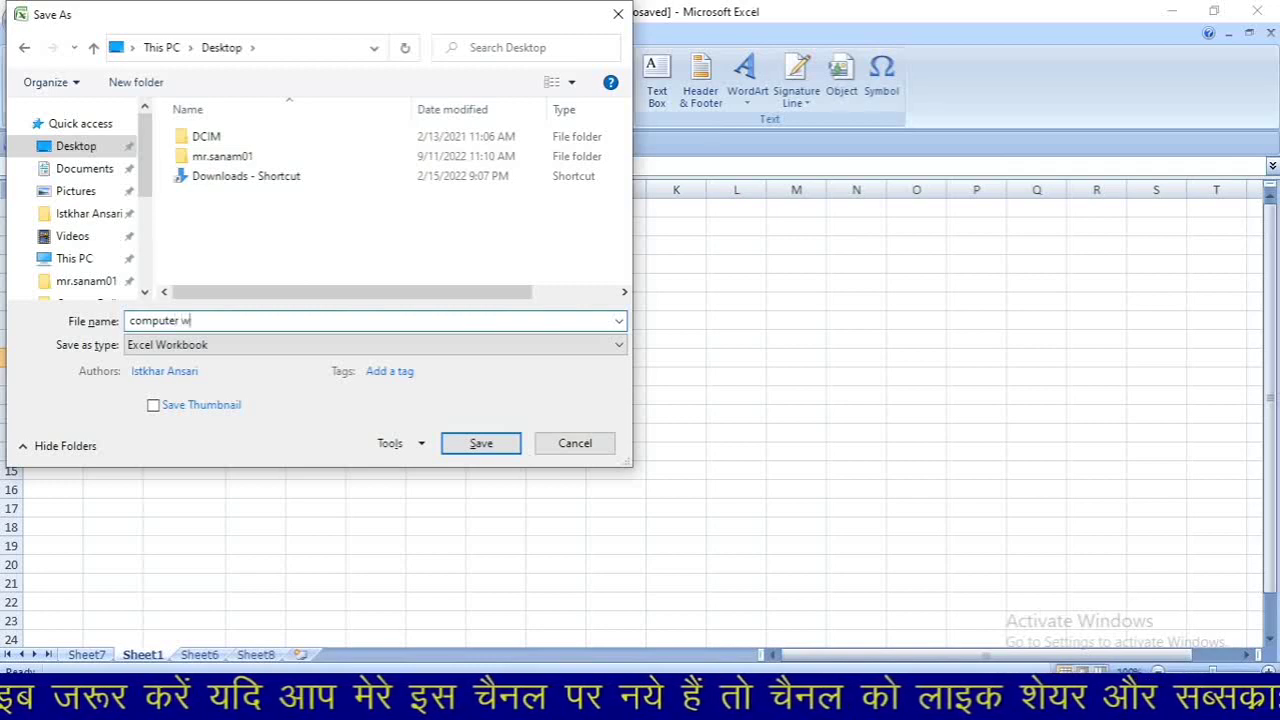
{"action": "type", "text": "ith"}
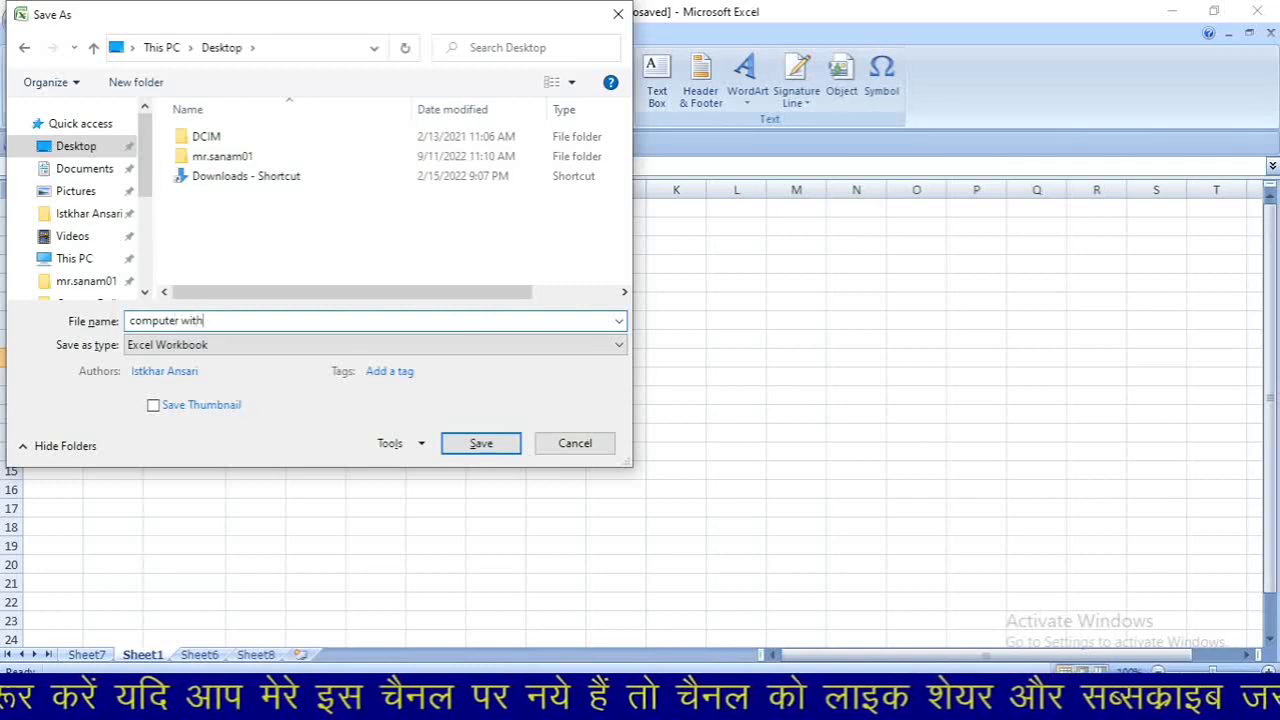
{"action": "type", "text": " dhan"}
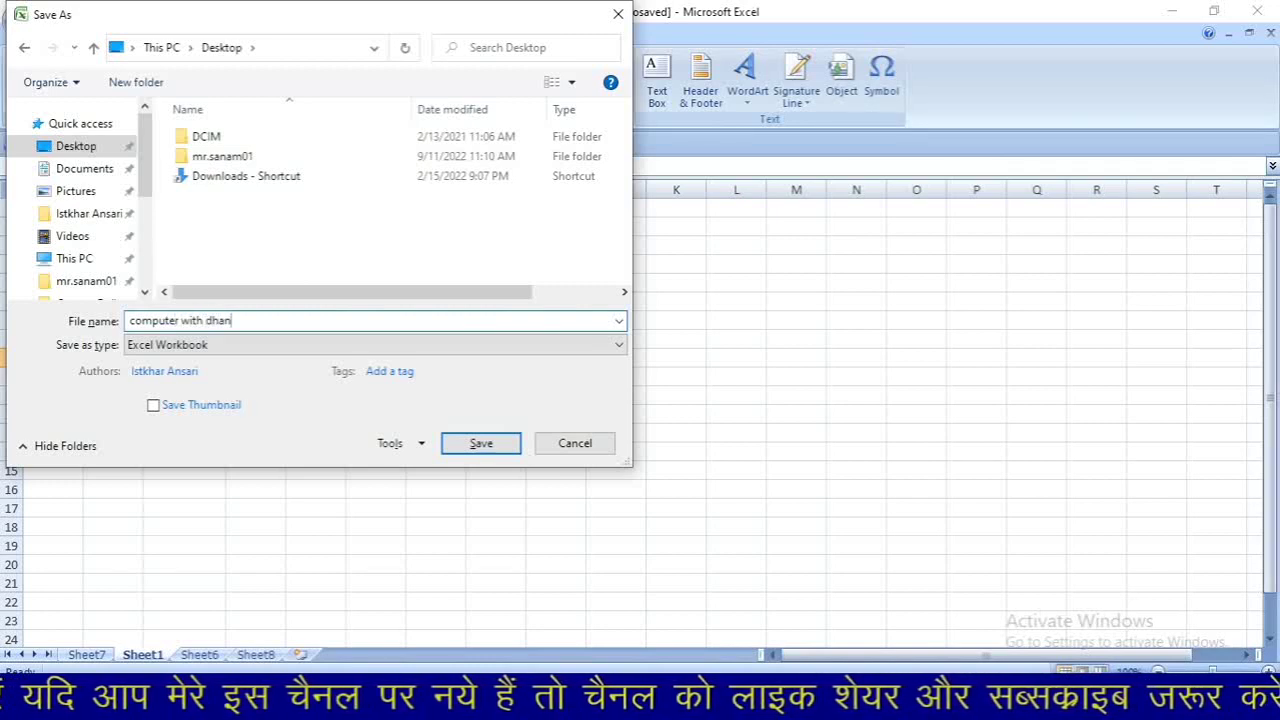
{"action": "type", "text": "esgh"}
{"action": "key", "text": "BackSpace"}
{"action": "key", "text": "BackSpace"}
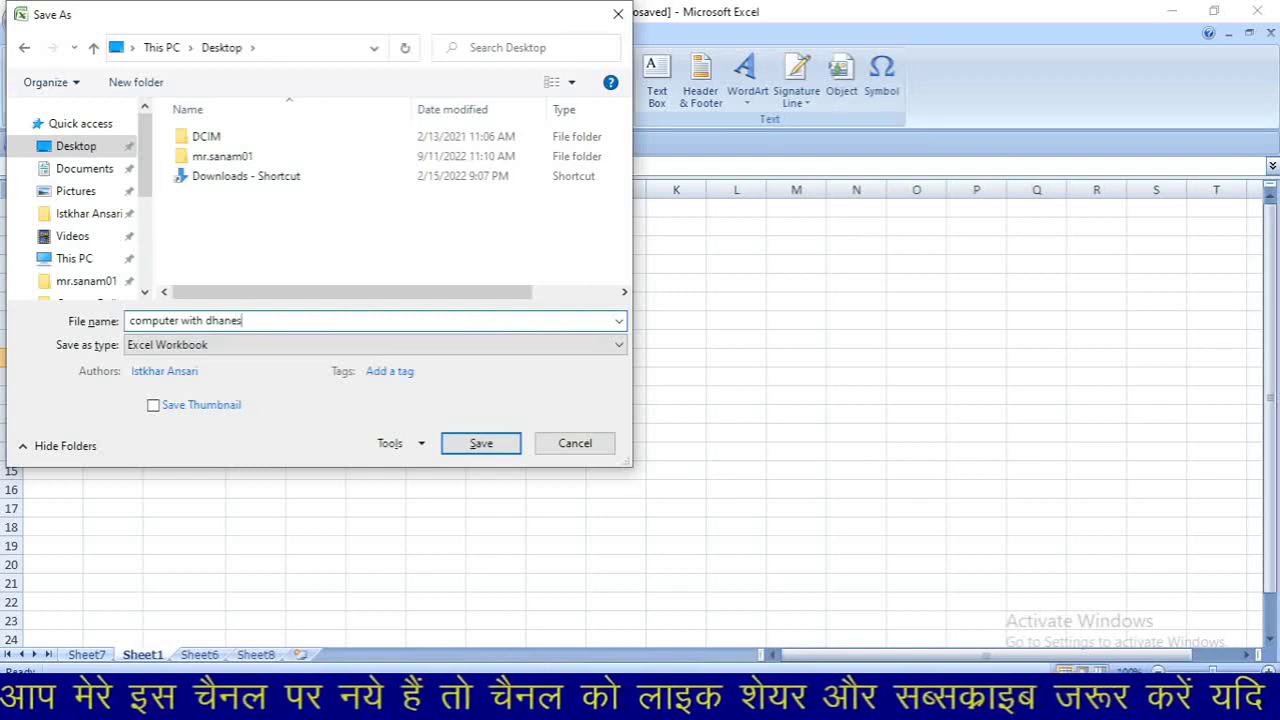
{"action": "type", "text": "hwar"}
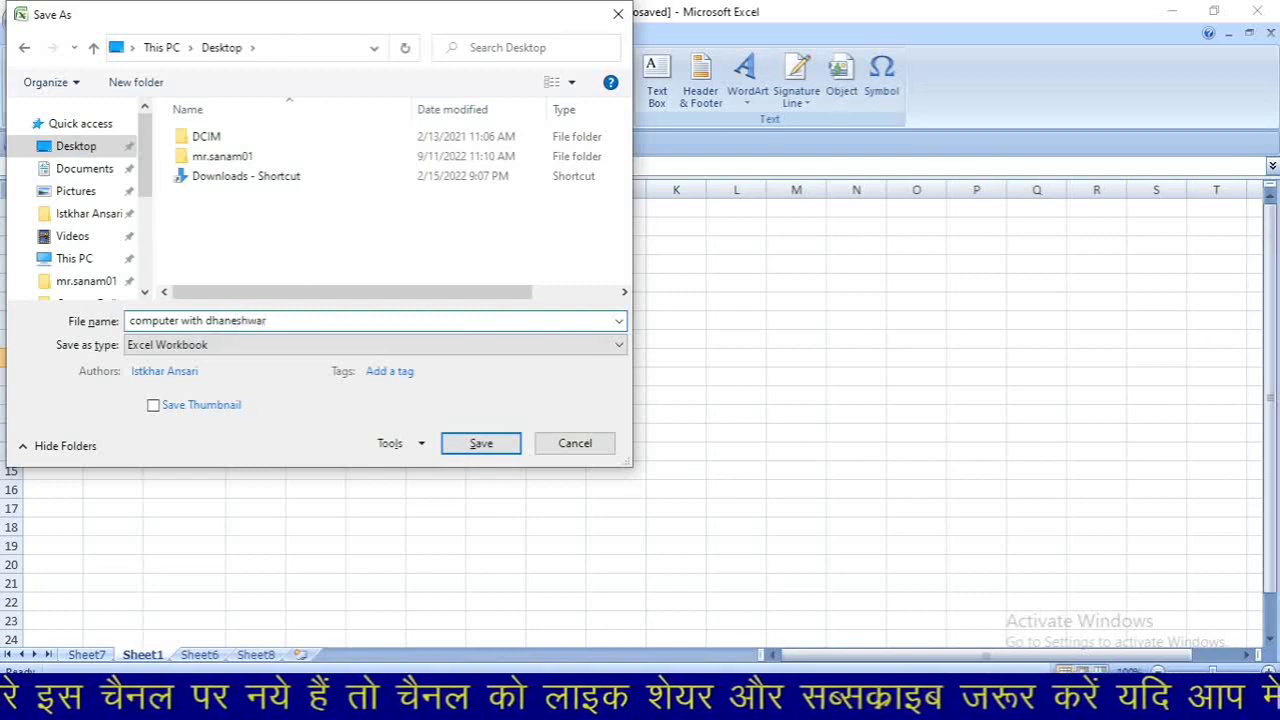
{"action": "left_click", "coordinate": [481, 443]}
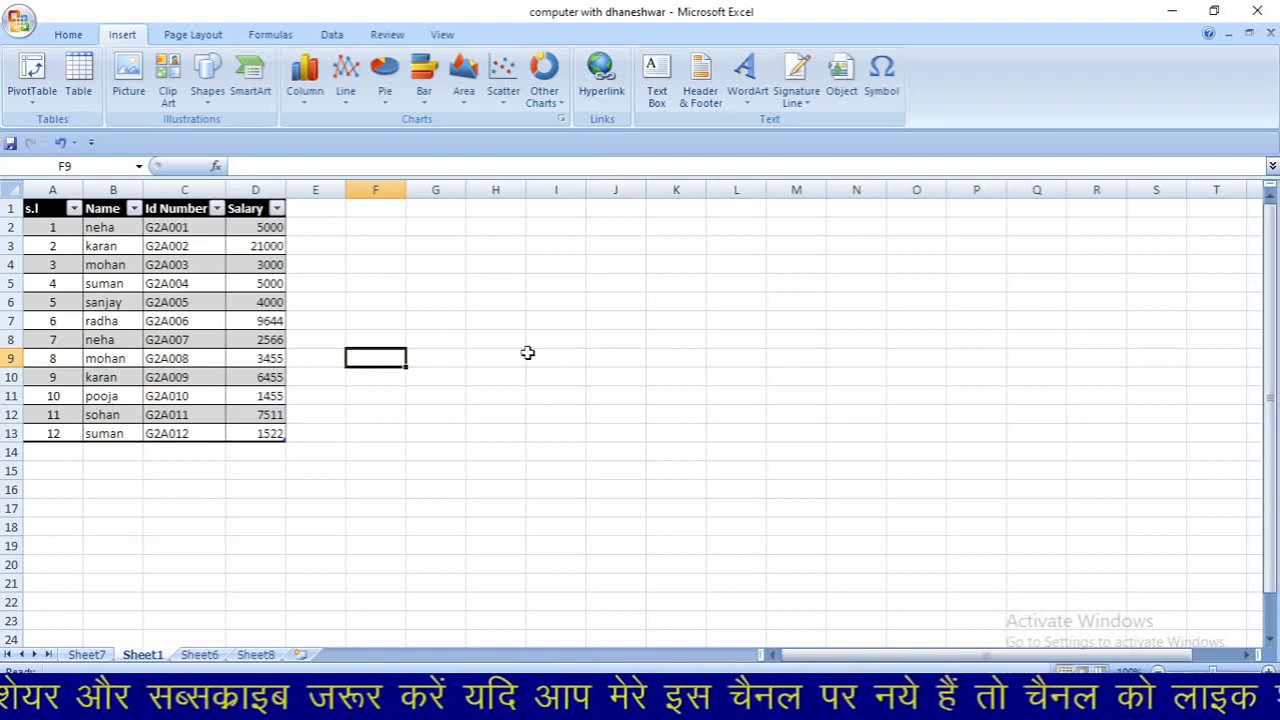
Enter the text "computer with" followed by the person's name in cell F9
{"action": "type", "text": "comp"}
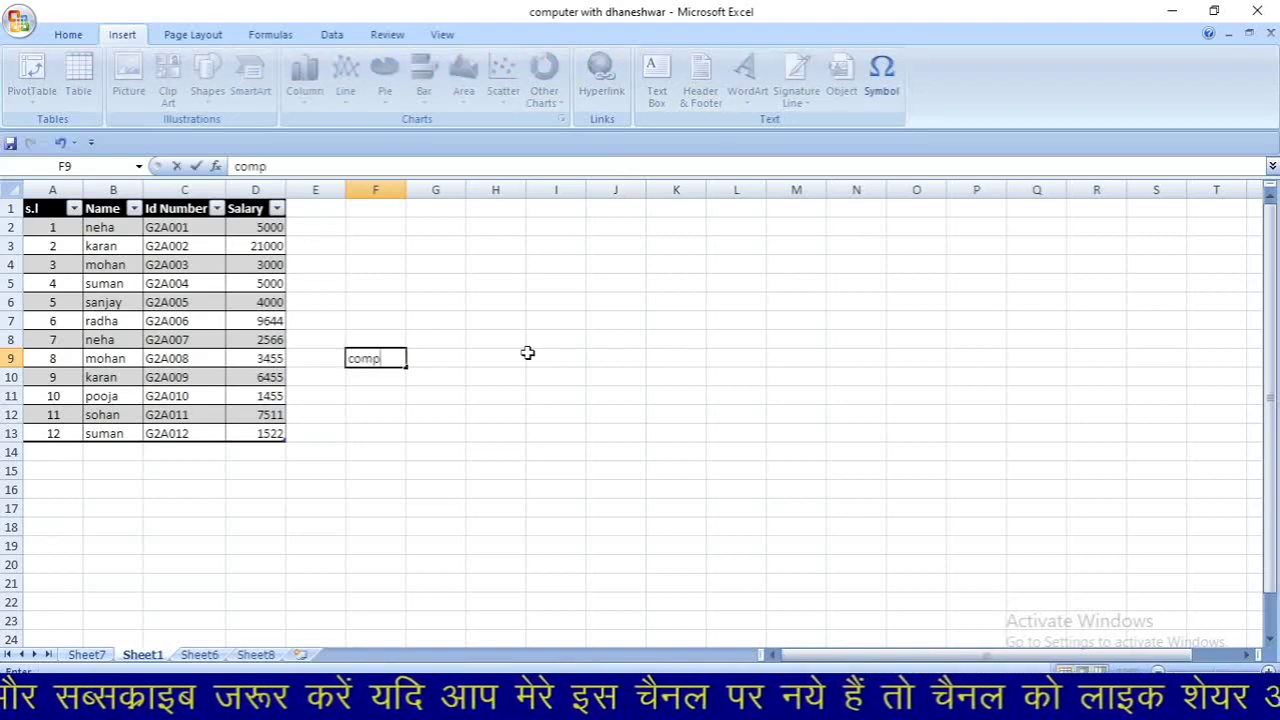
{"action": "type", "text": "uter wit"}
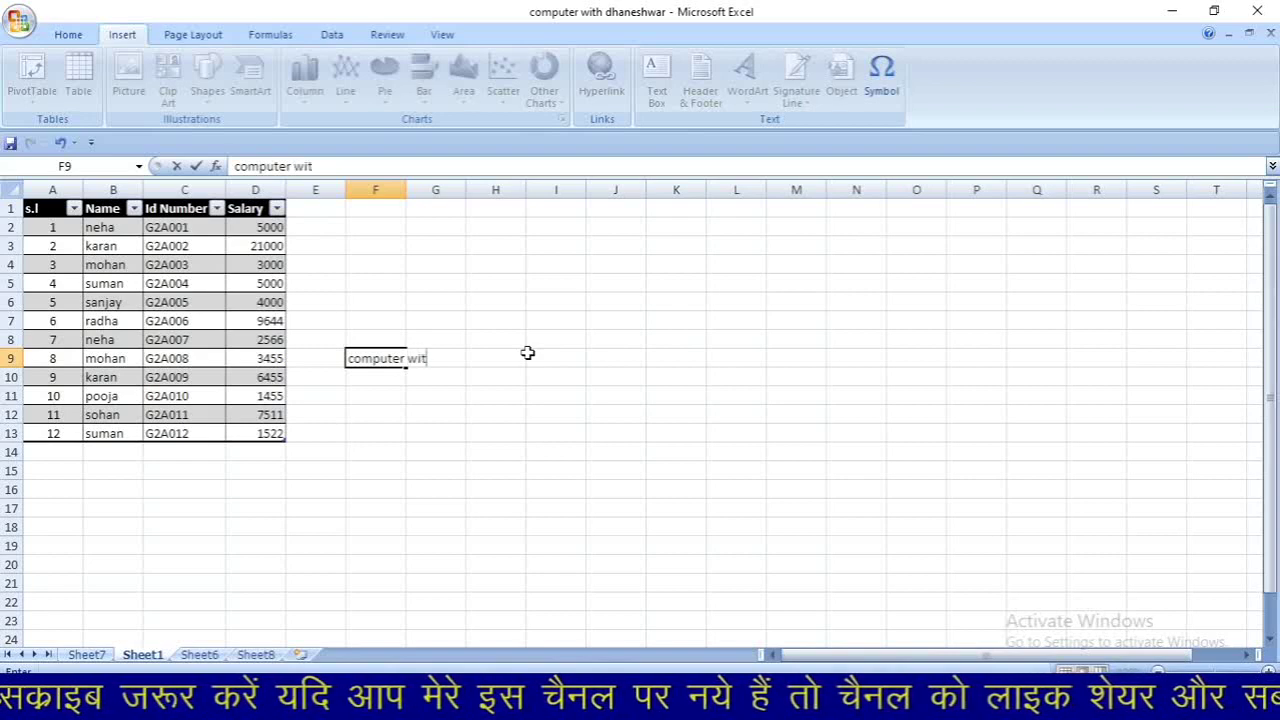
{"action": "type", "text": "h dhaneshwar"}
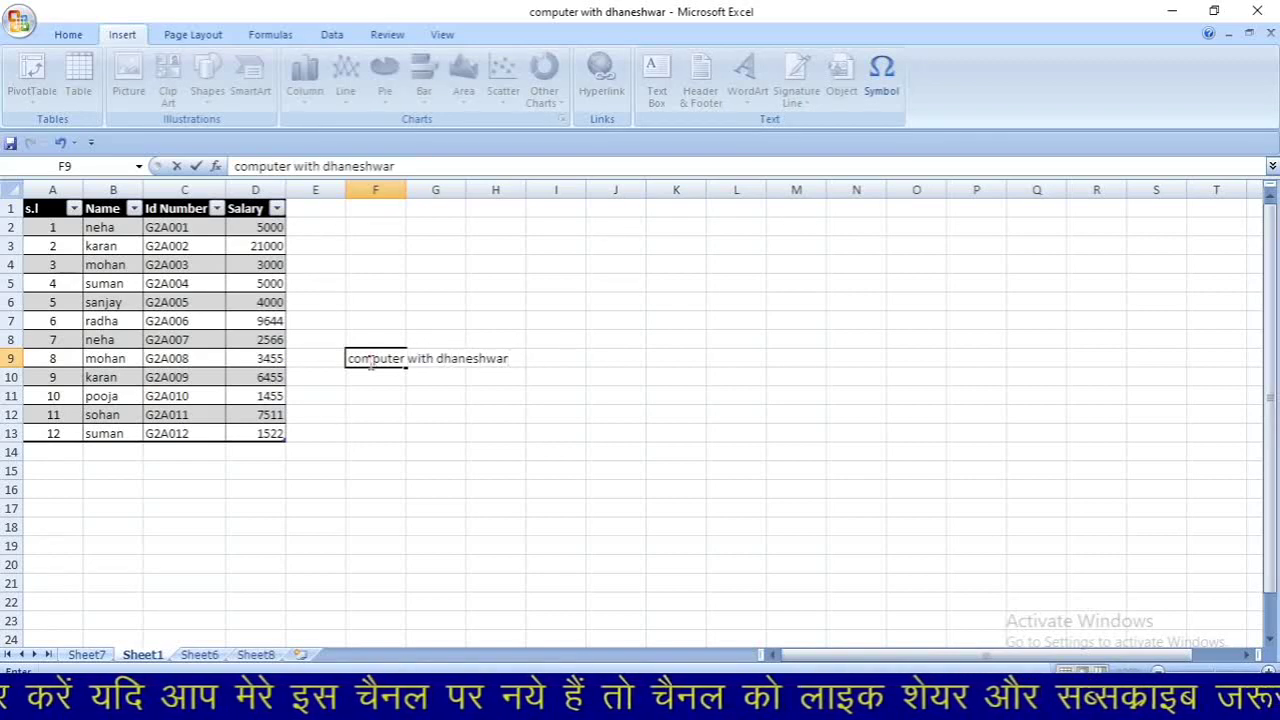
Widen column F so the whole text in cell F9 fits inside the cell
{"action": "left_click_drag", "start_coordinate": [408, 189], "coordinate": [513, 180]}
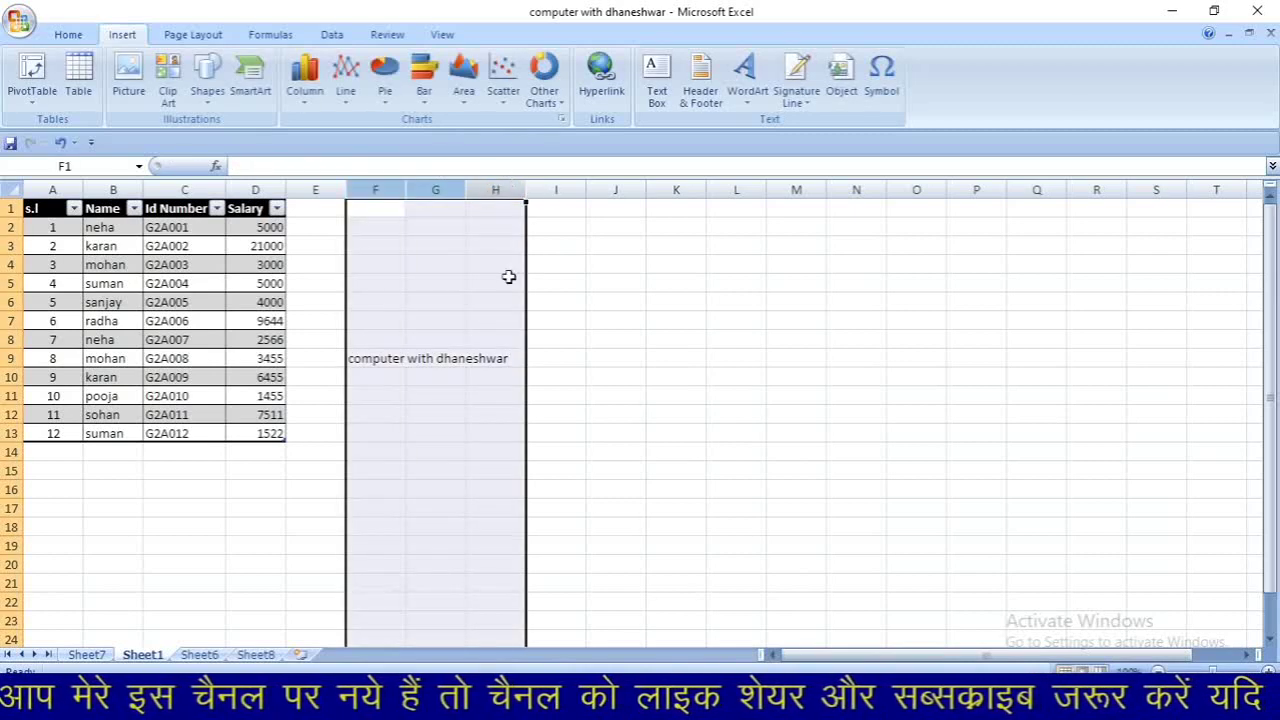
{"action": "left_click", "coordinate": [535, 398]}
{"action": "left_click", "coordinate": [390, 360]}
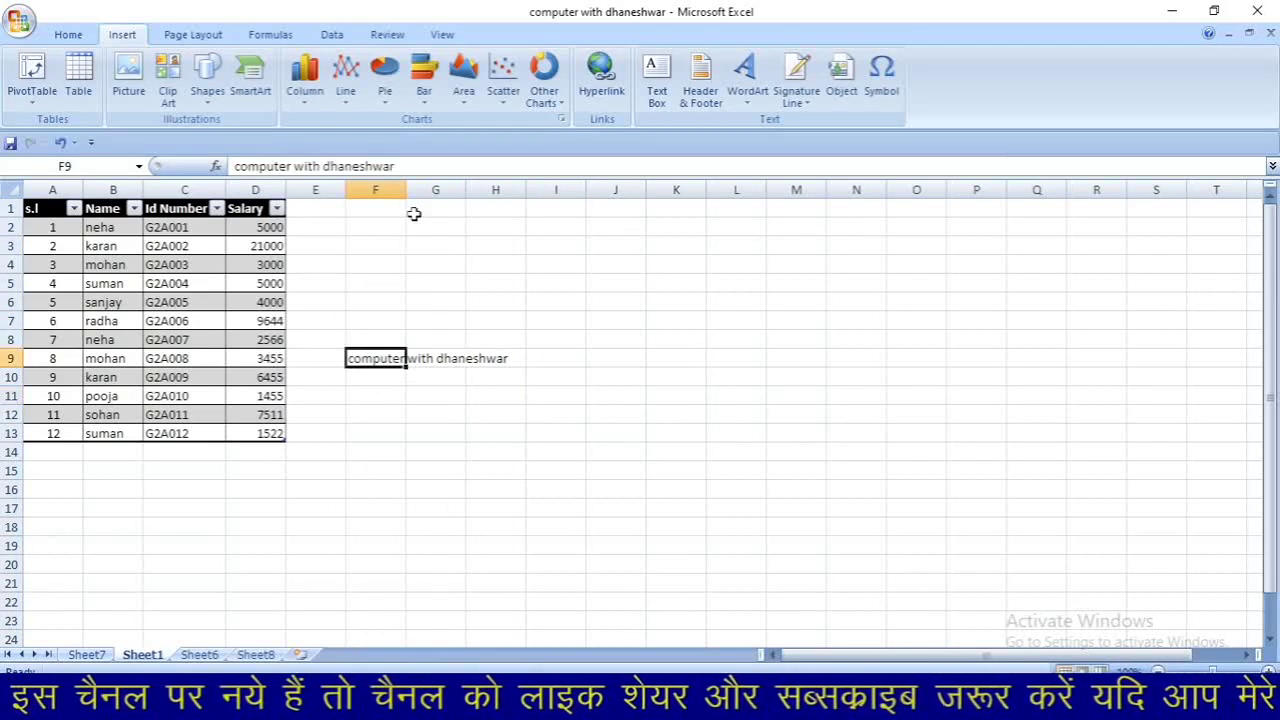
{"action": "left_click_drag", "start_coordinate": [408, 184], "coordinate": [530, 192]}
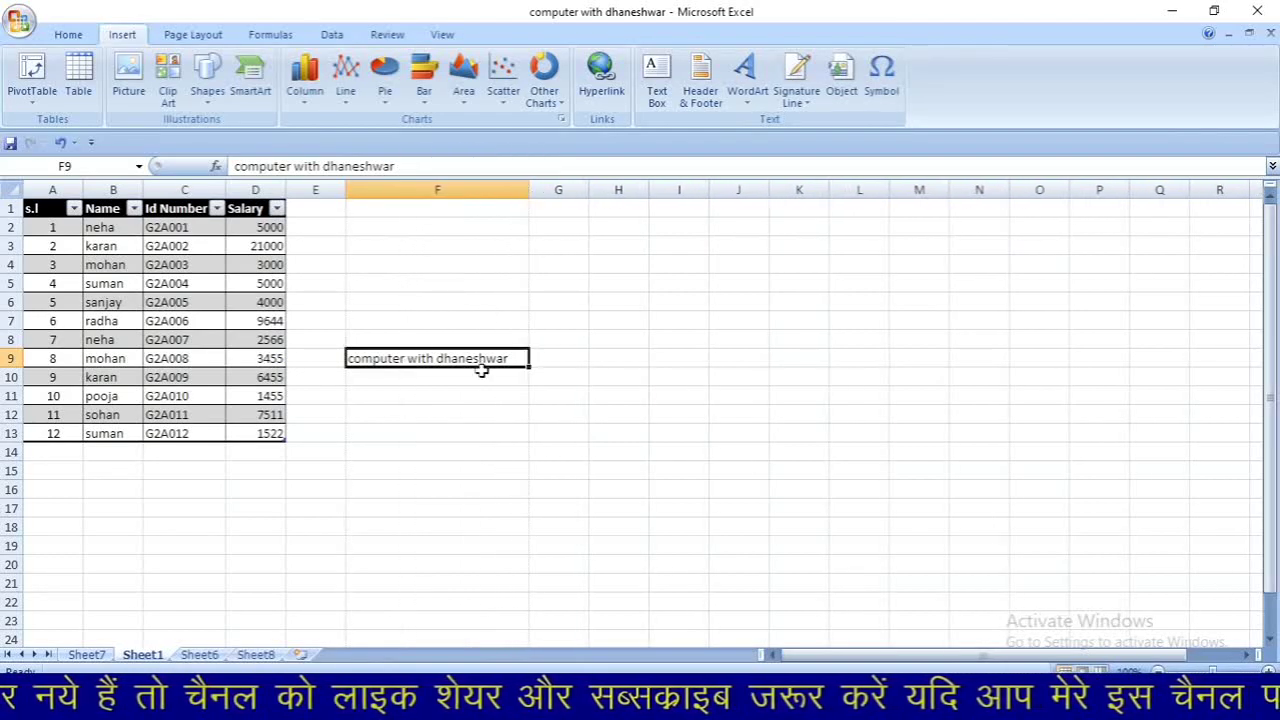
{"action": "left_click", "coordinate": [560, 358]}
{"action": "left_click", "coordinate": [506, 360]}
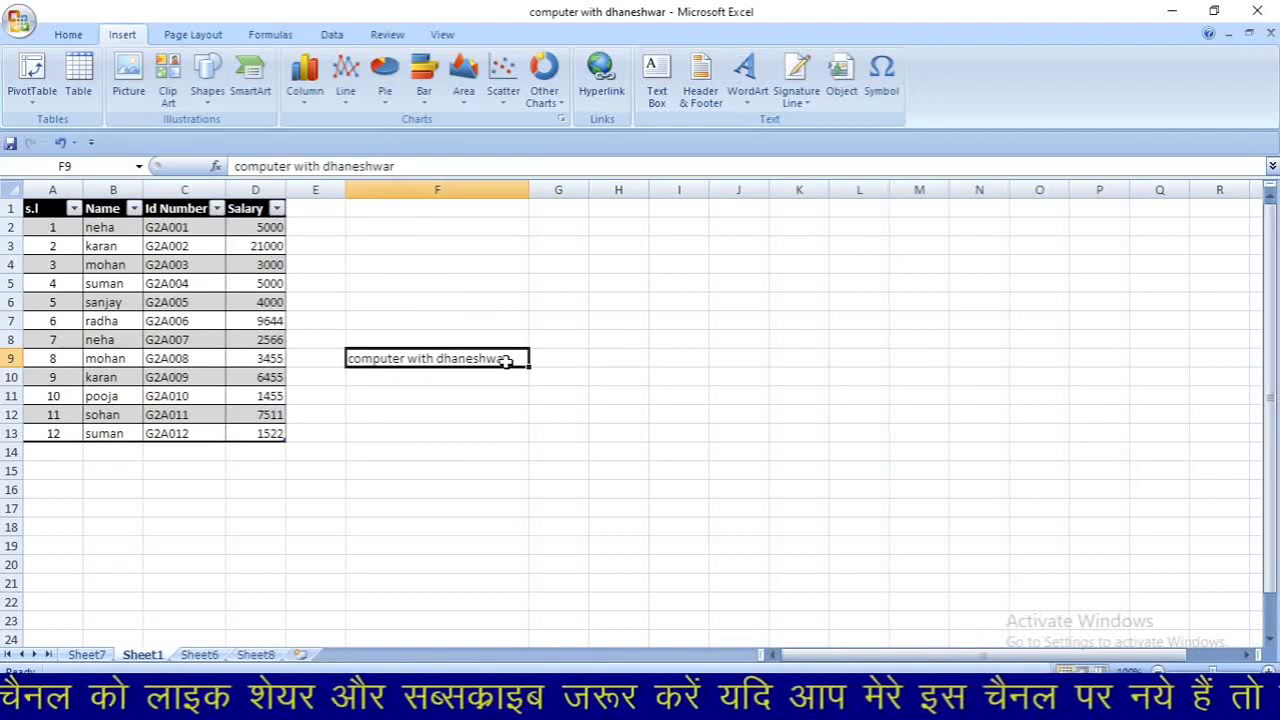
Insert a hyperlink on the text in cell F9 that points to the workbook saved on the Desktop
{"action": "left_click", "coordinate": [606, 80]}
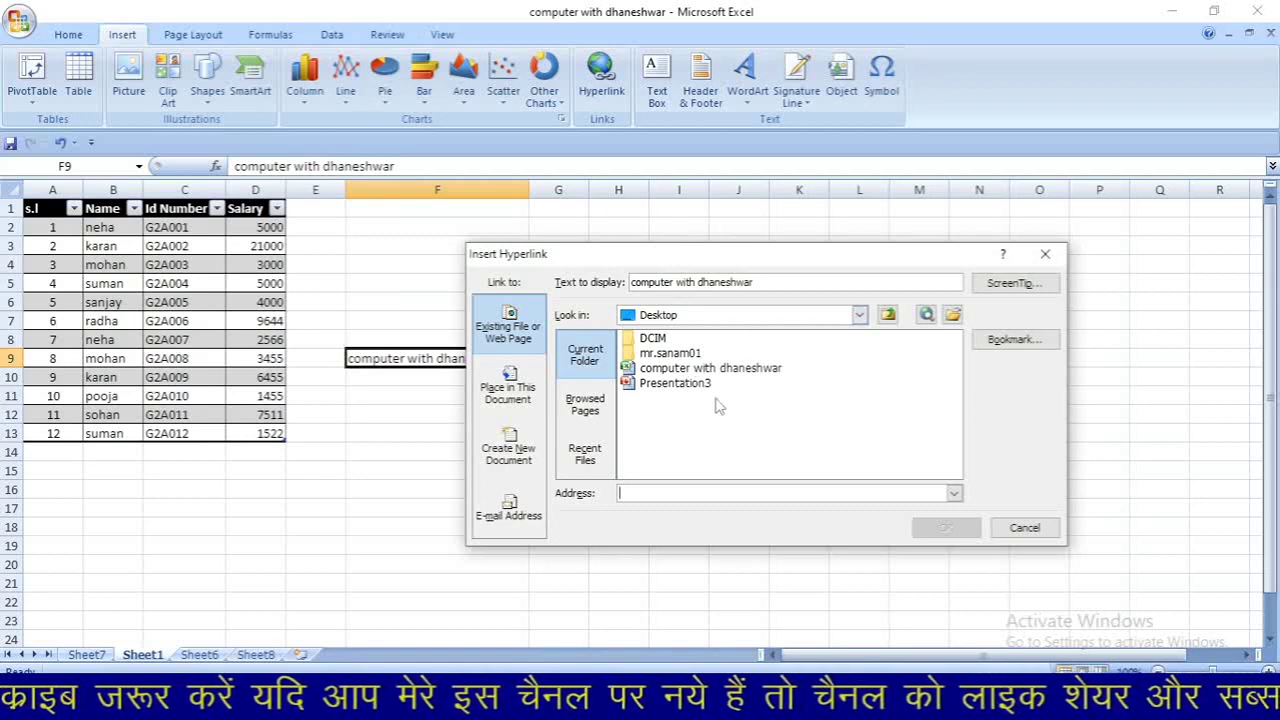
{"action": "left_click", "coordinate": [725, 368]}
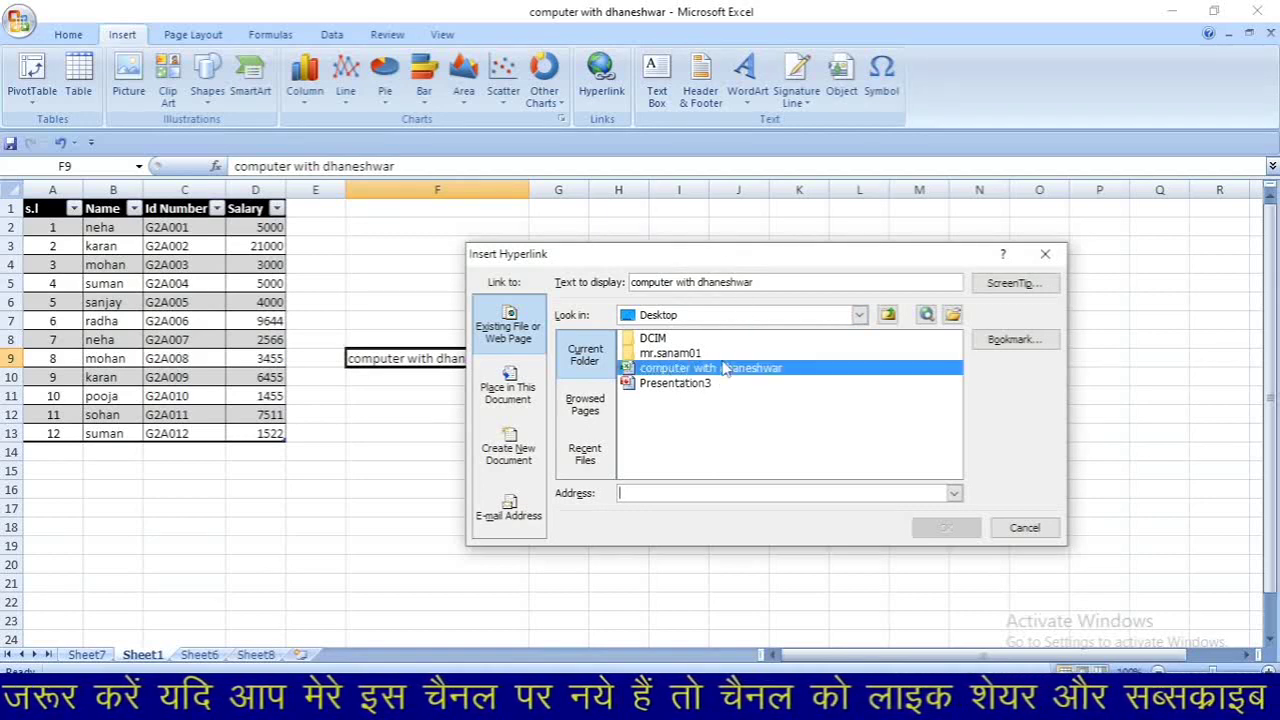
{"action": "double_click", "coordinate": [725, 368]}
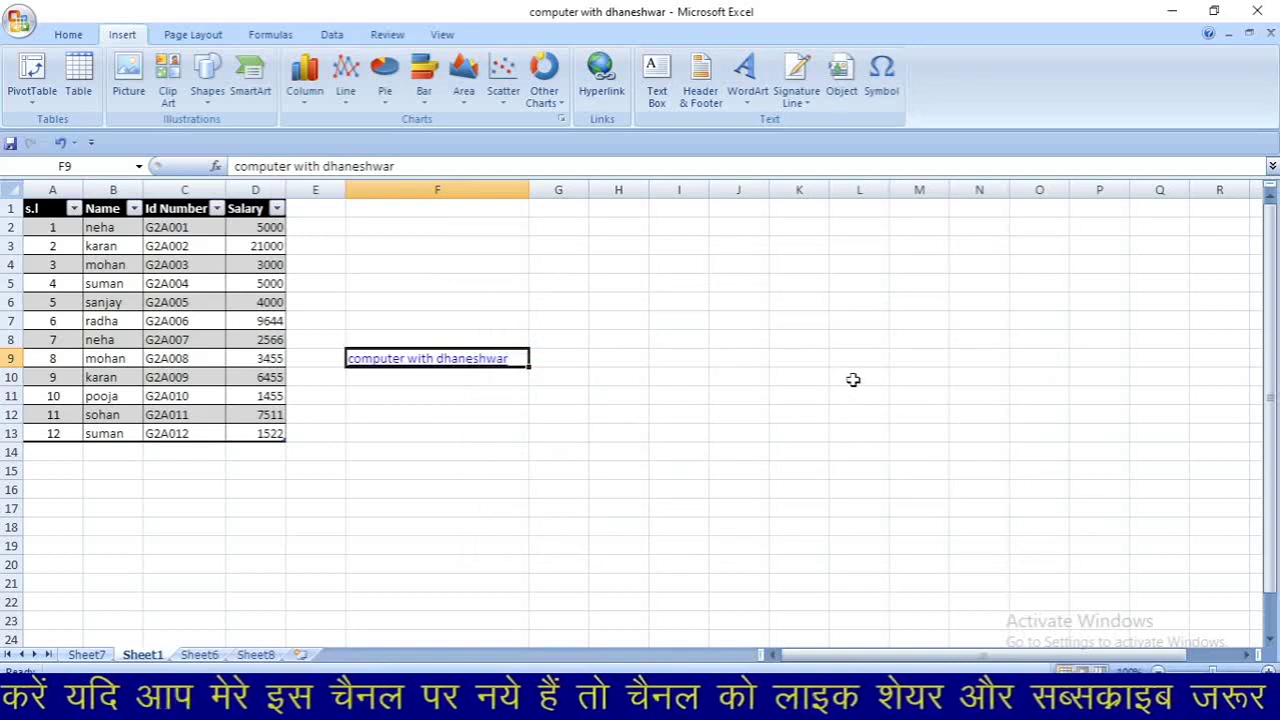
{"action": "left_click", "coordinate": [539, 511]}
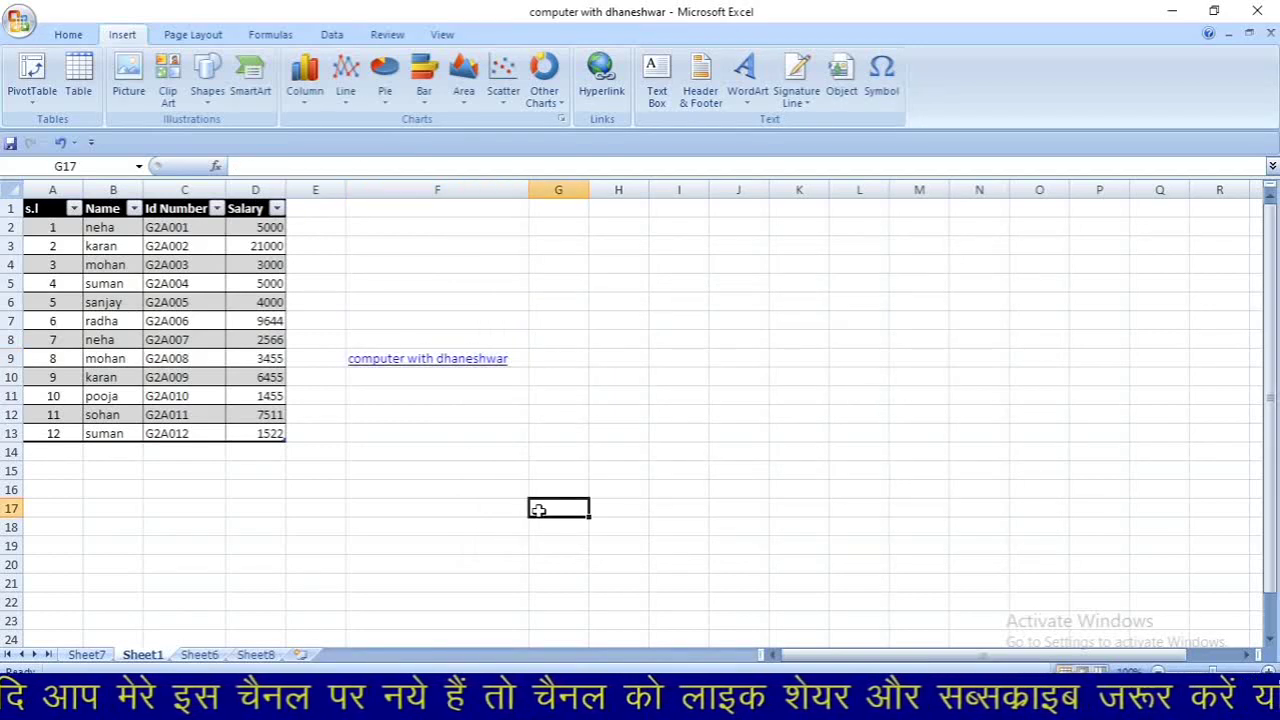
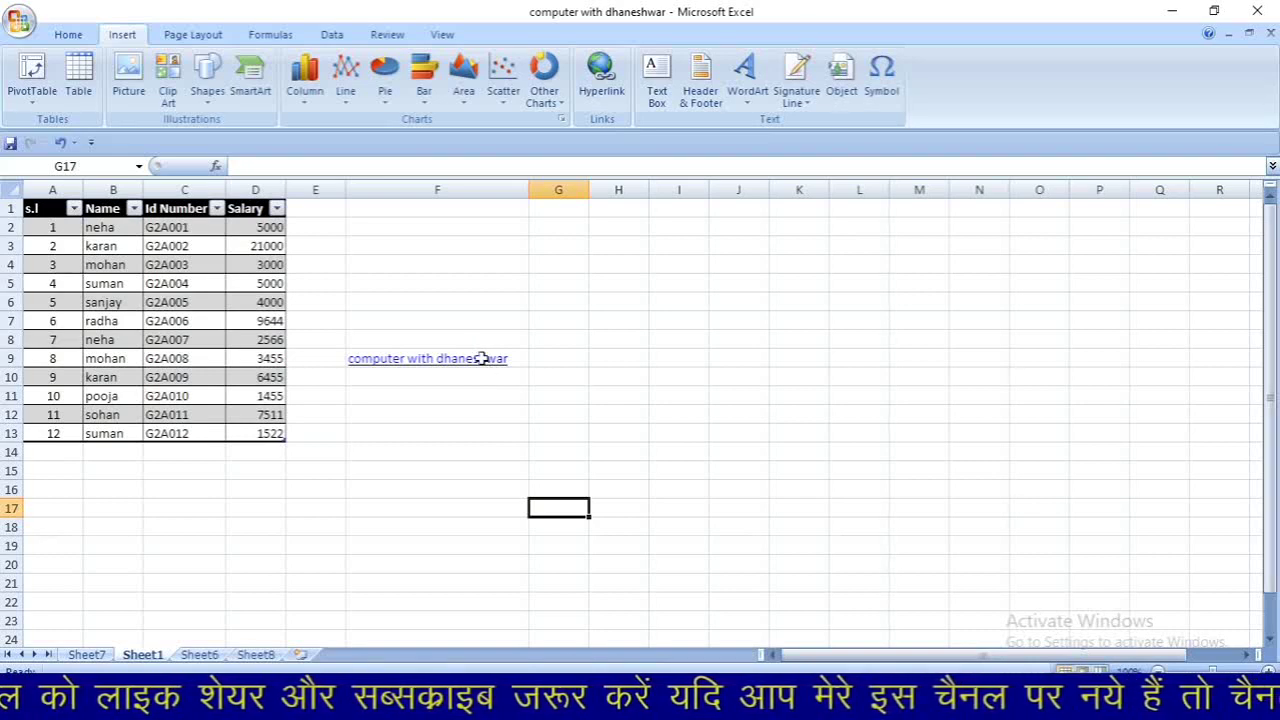
Test the hyperlink in cell F9 by following it to the linked workbook
{"action": "left_click", "coordinate": [481, 358]}
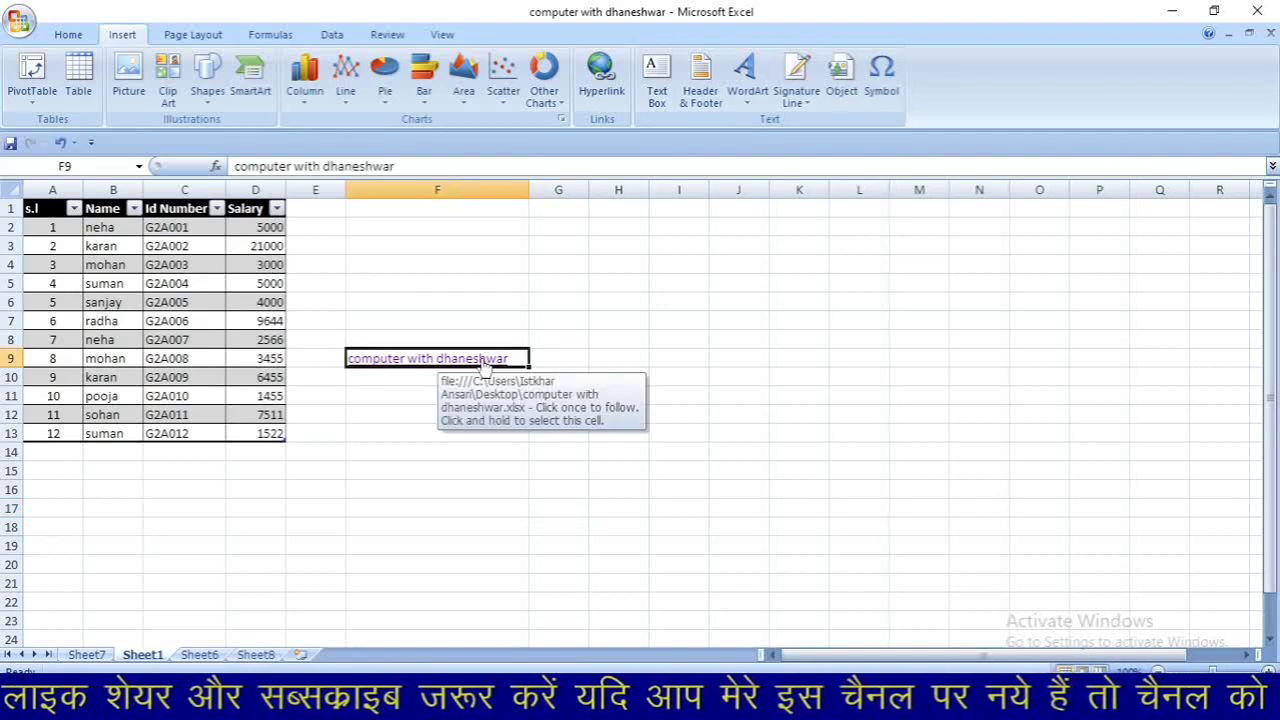
{"action": "key", "text": "F2"}
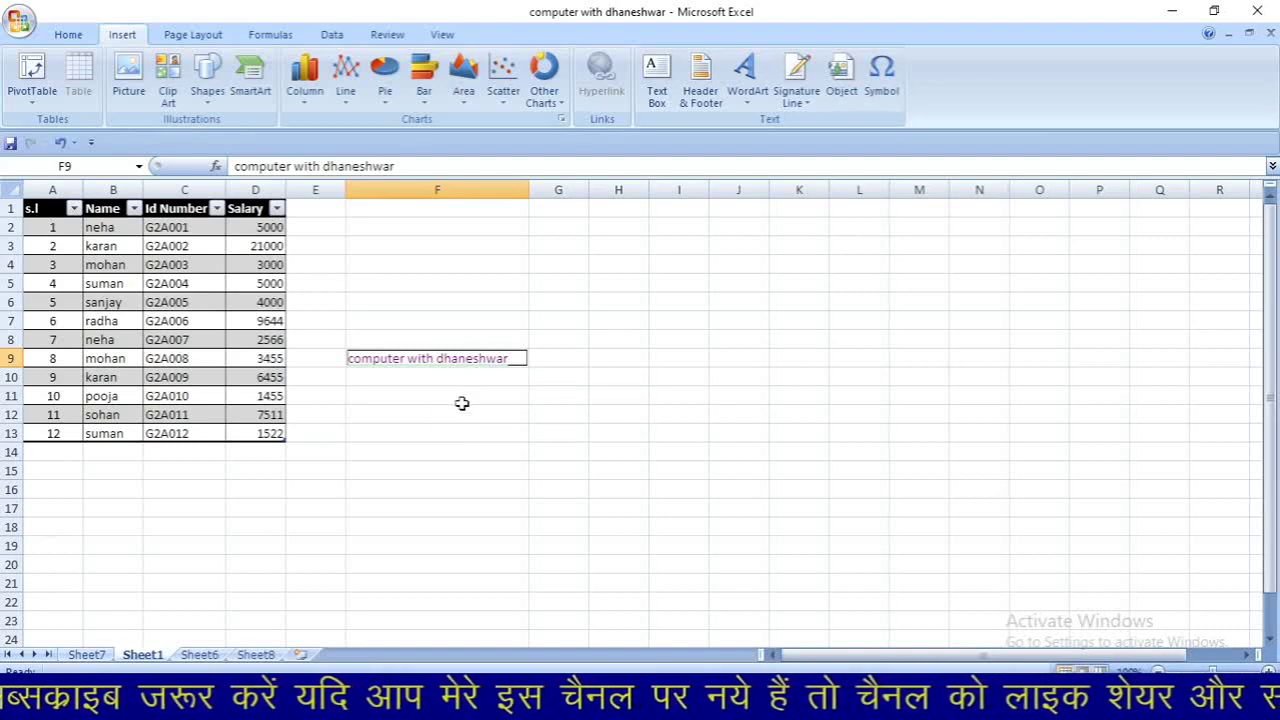
{"action": "left_click", "coordinate": [462, 401]}
{"action": "left_click", "coordinate": [453, 366]}
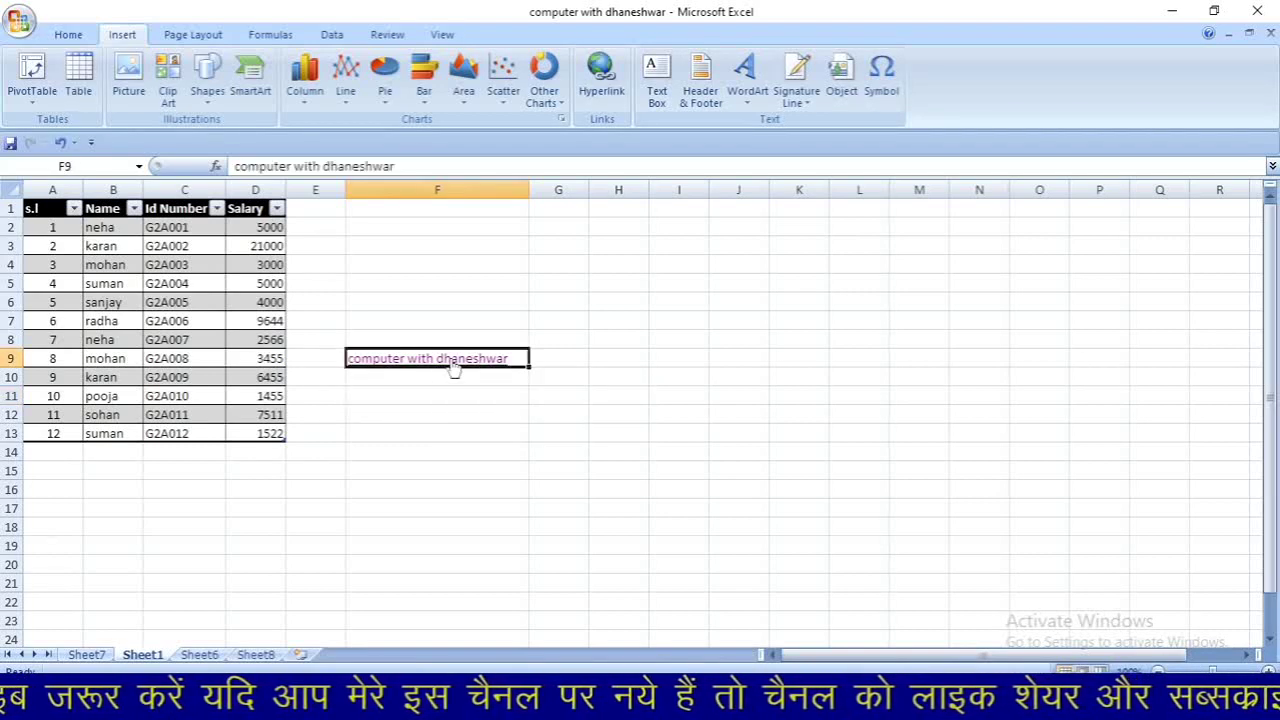
{"action": "double_click", "coordinate": [453, 366]}
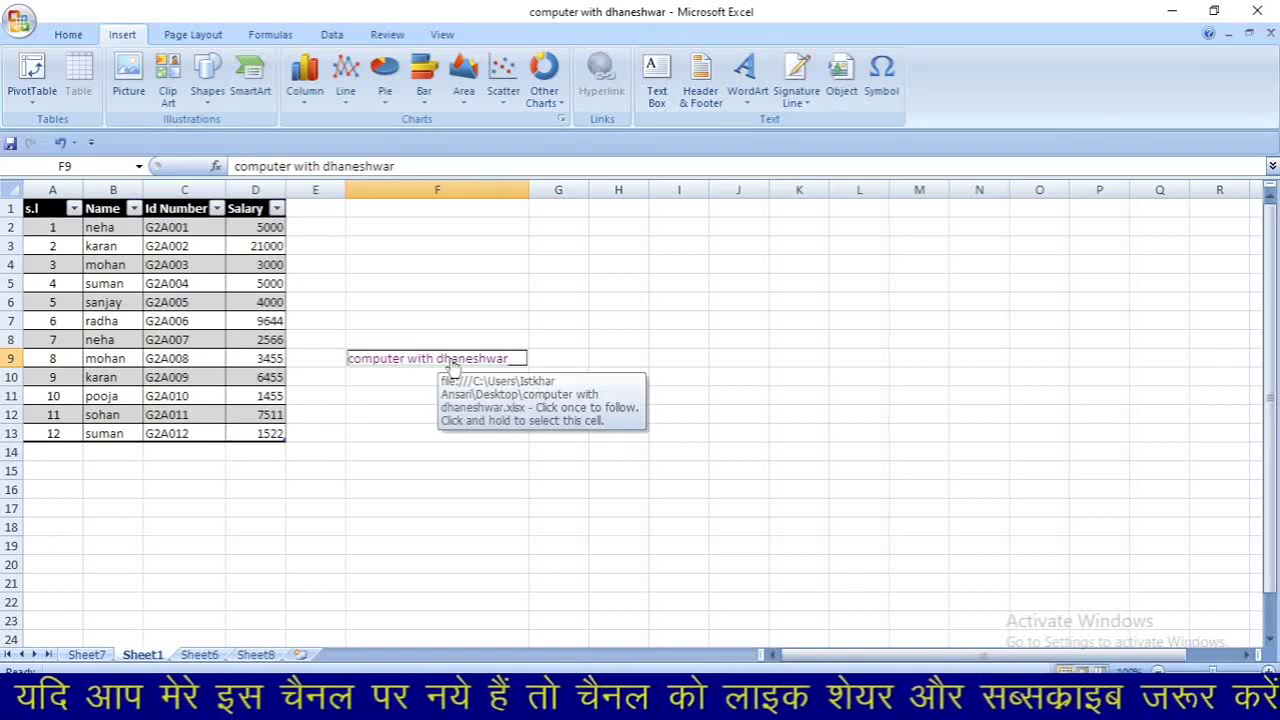
{"action": "double_click", "coordinate": [452, 361]}
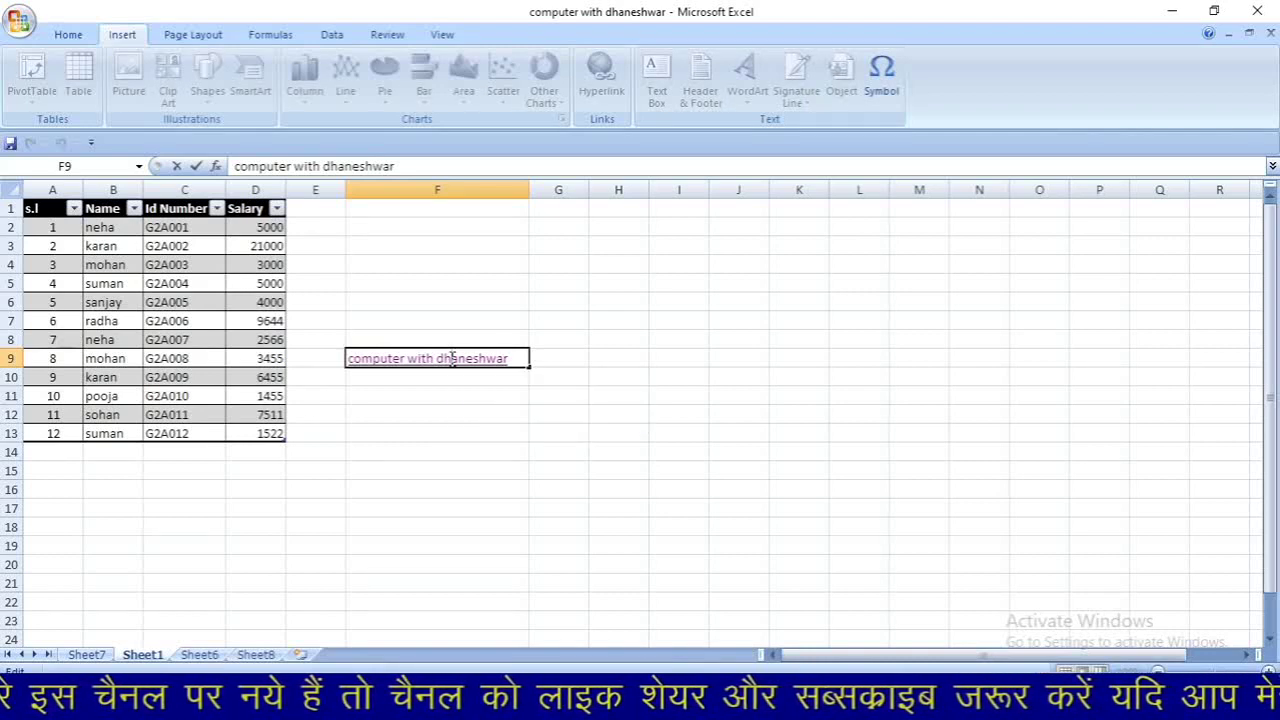
{"action": "left_click", "coordinate": [638, 436]}
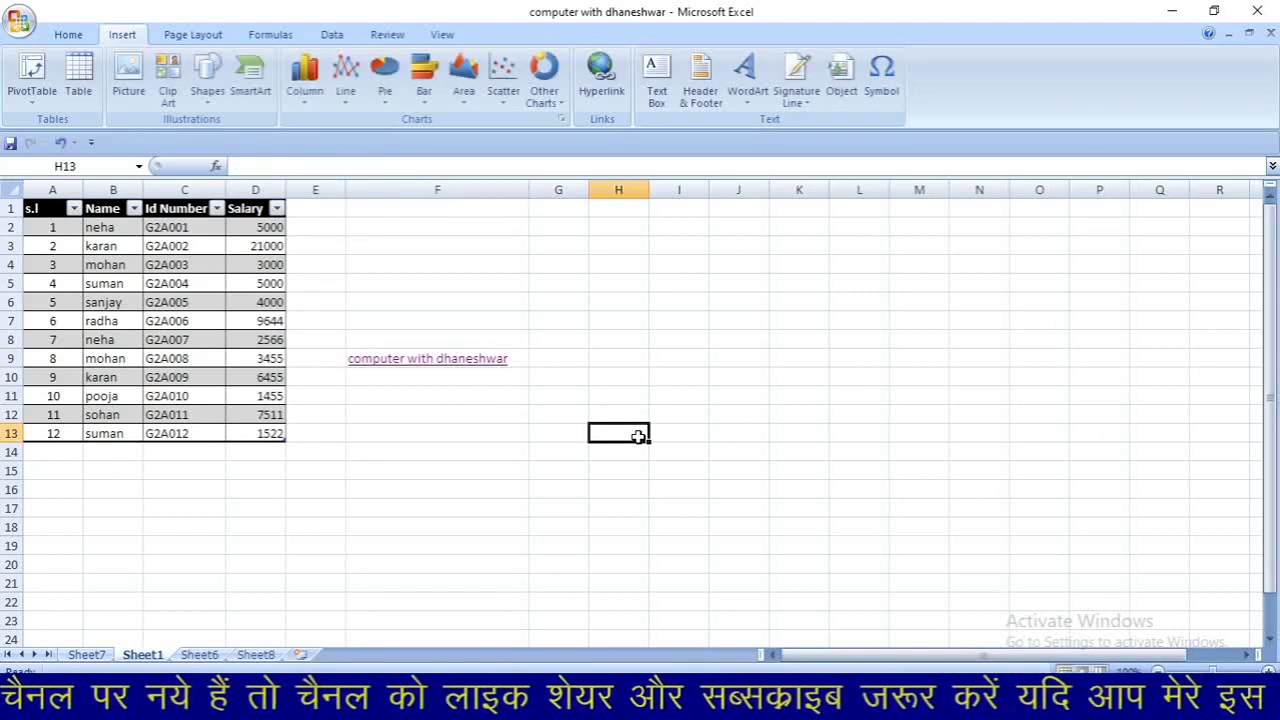
{"action": "left_click", "coordinate": [488, 364]}
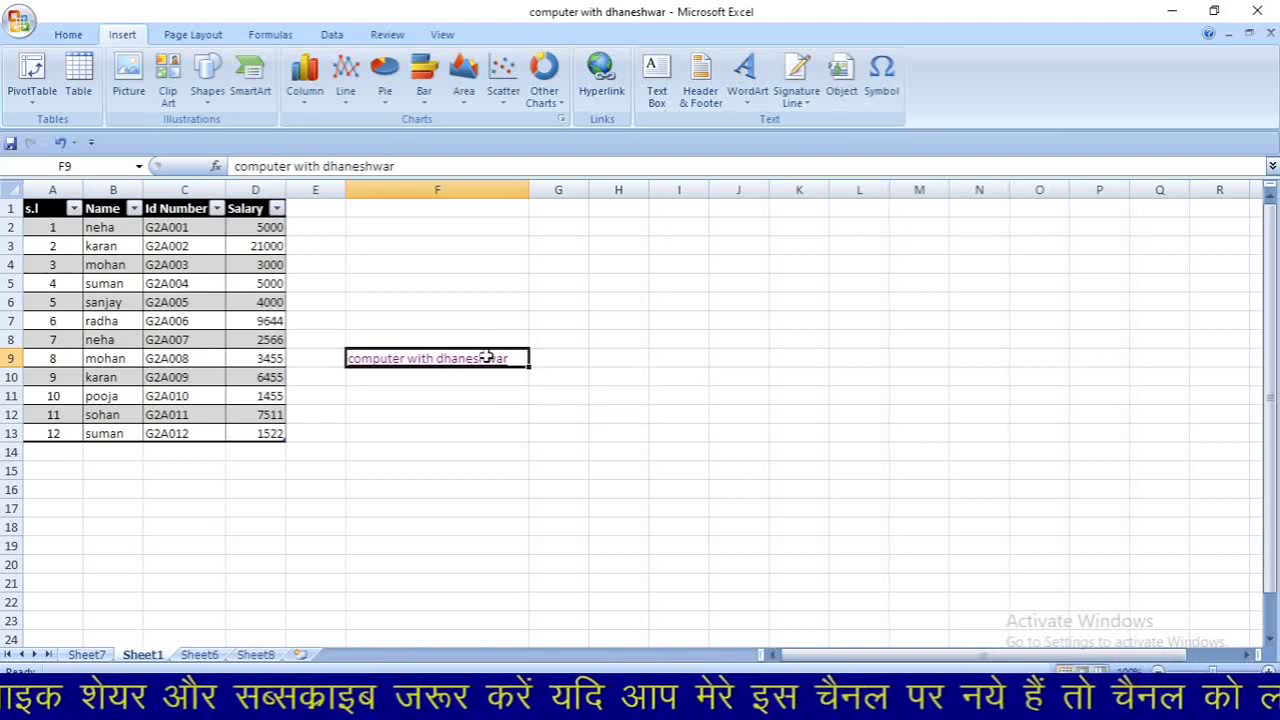
{"action": "key", "text": "F2"}
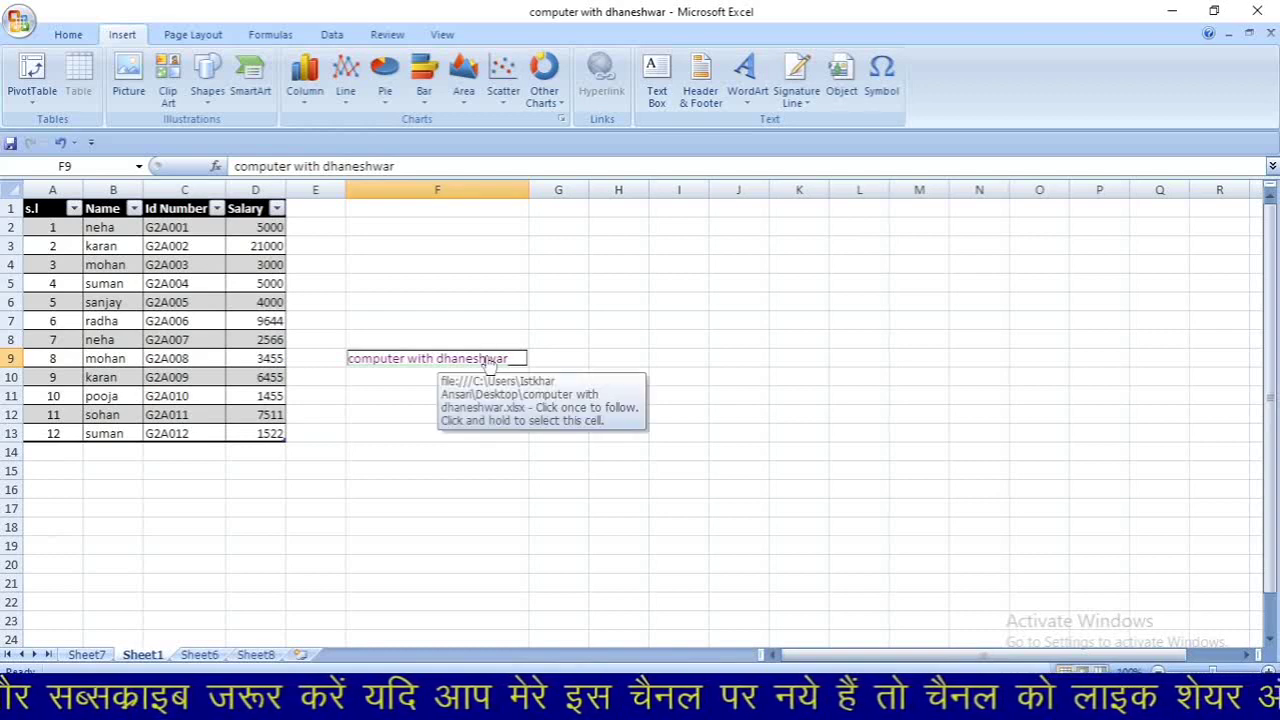
Enter a person's first name in cell G8 and hyperlink it to the workbook saved on the Desktop
{"action": "left_click", "coordinate": [582, 338]}
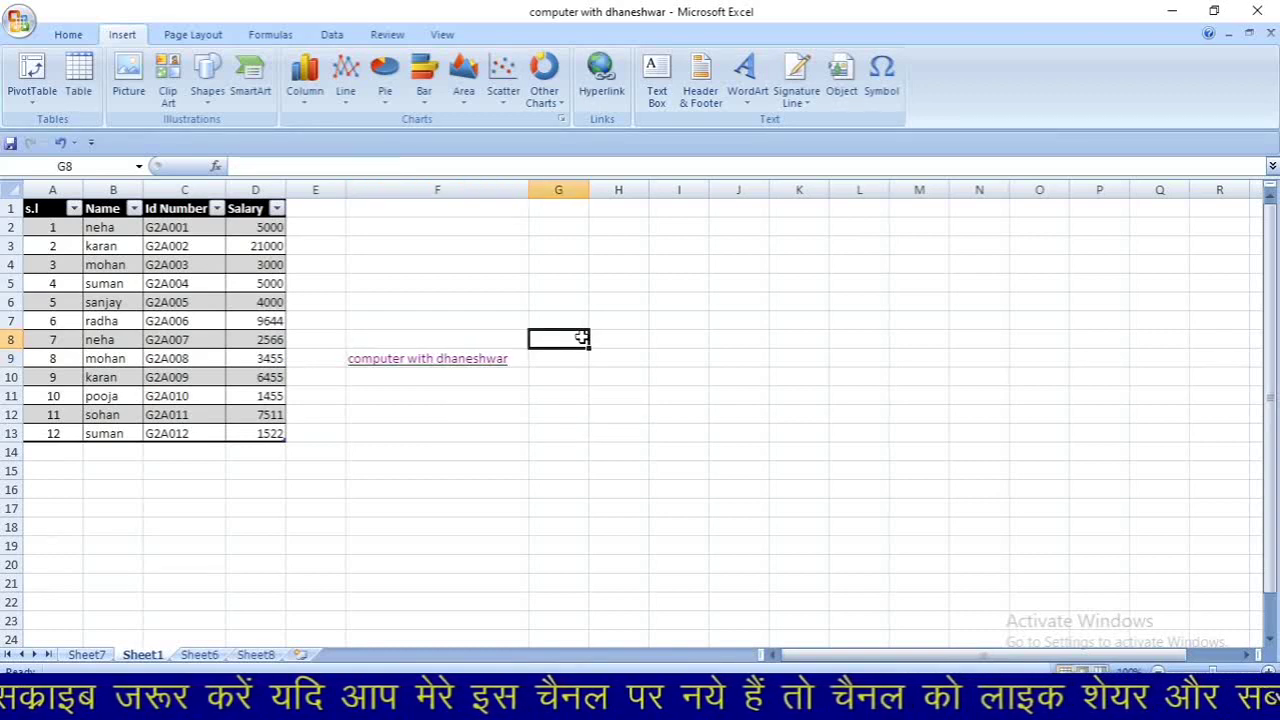
{"action": "type", "text": "rohan"}
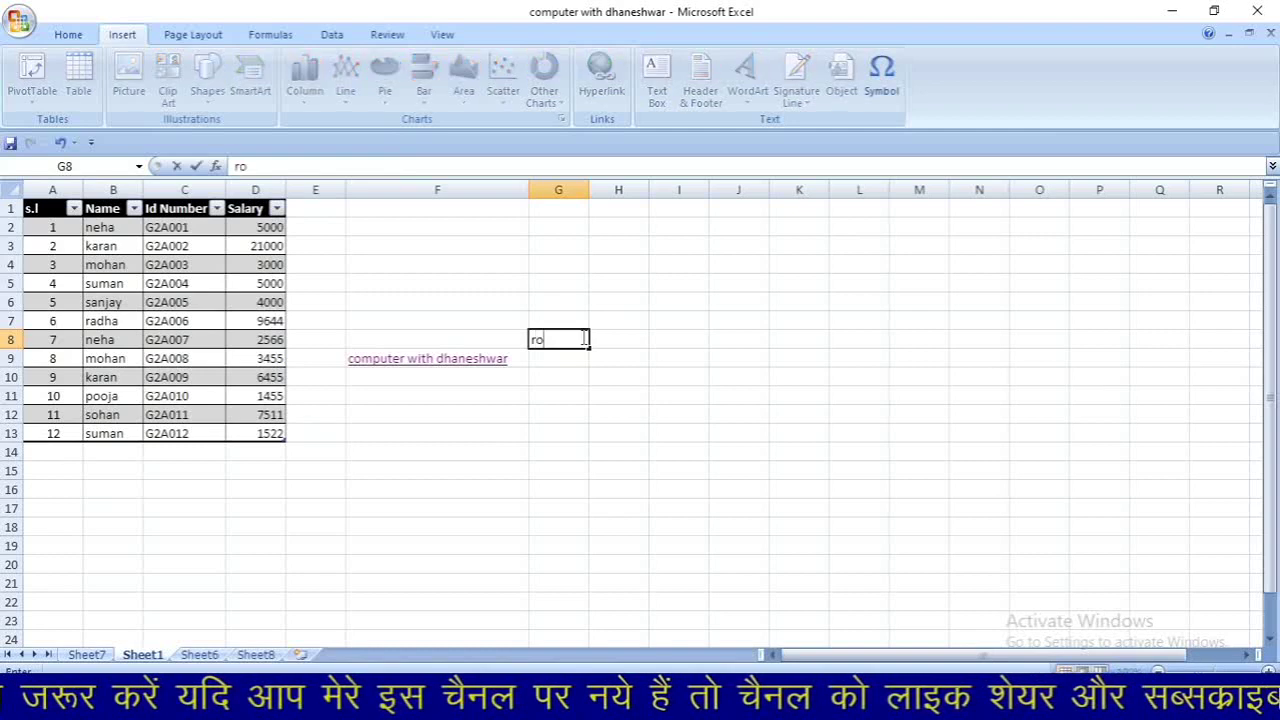
{"action": "left_click", "coordinate": [571, 397]}
{"action": "left_click", "coordinate": [566, 340]}
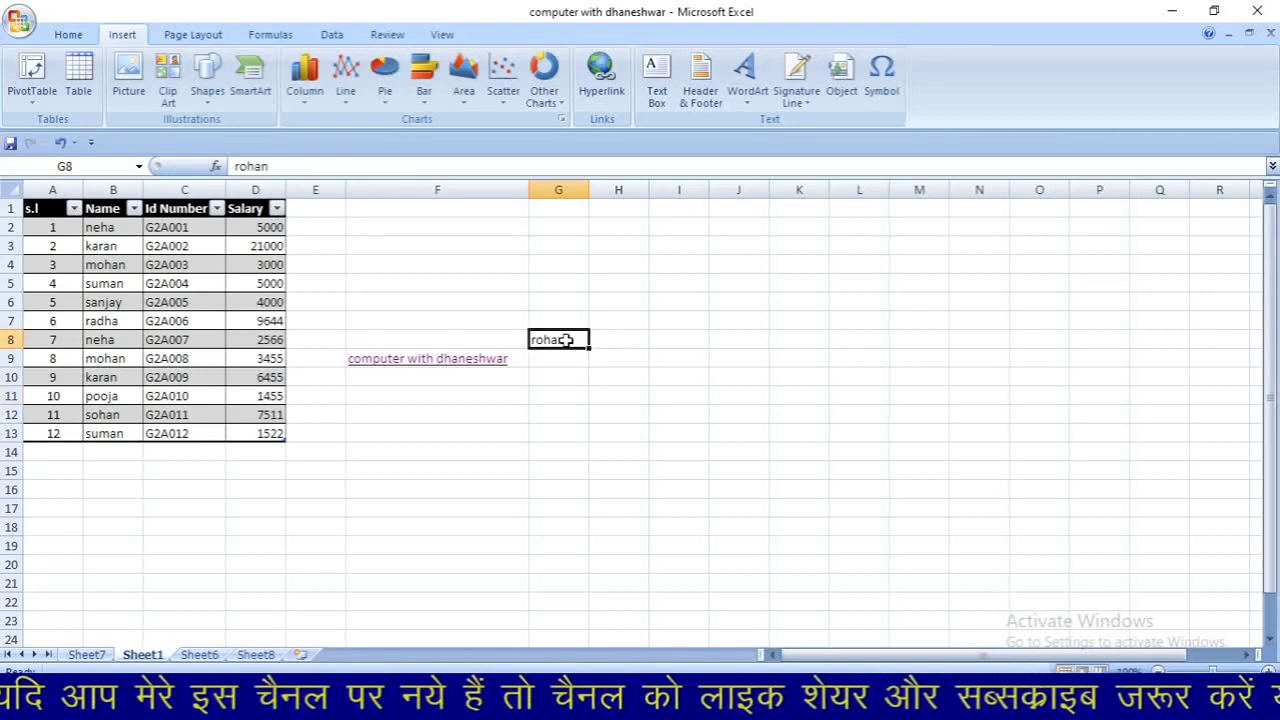
{"action": "left_click", "coordinate": [598, 92]}
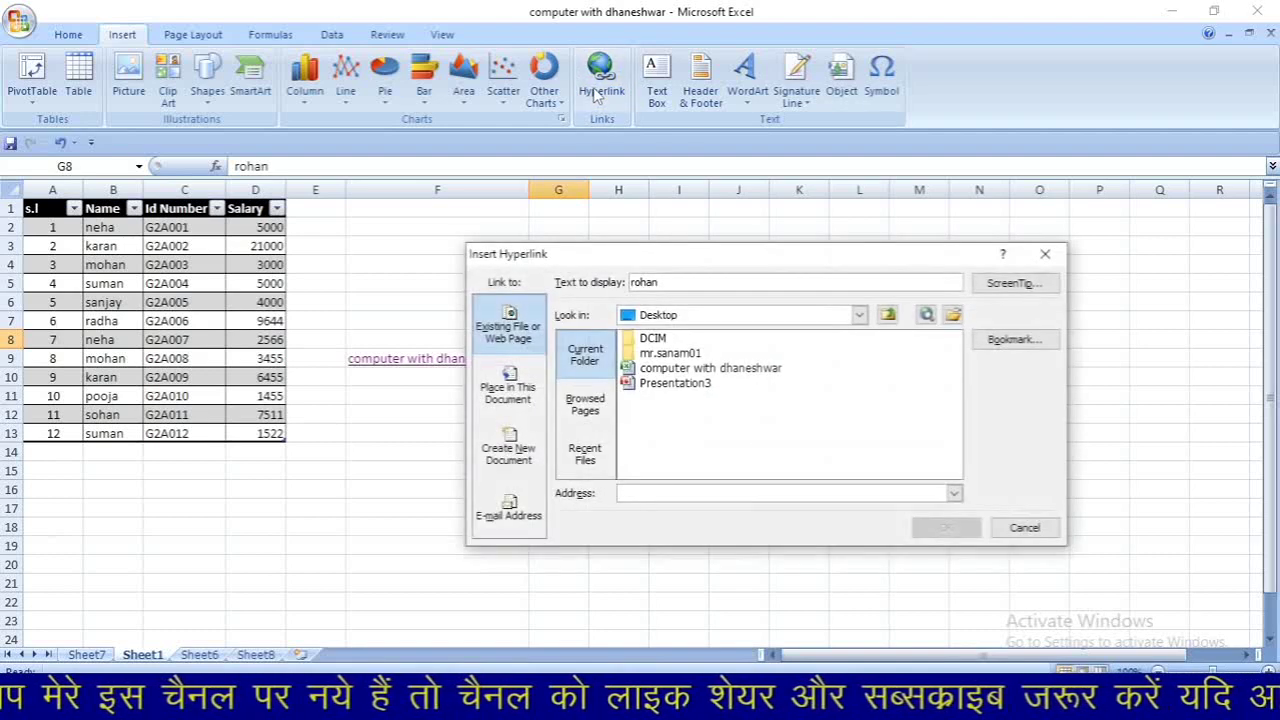
{"action": "left_click", "coordinate": [677, 370]}
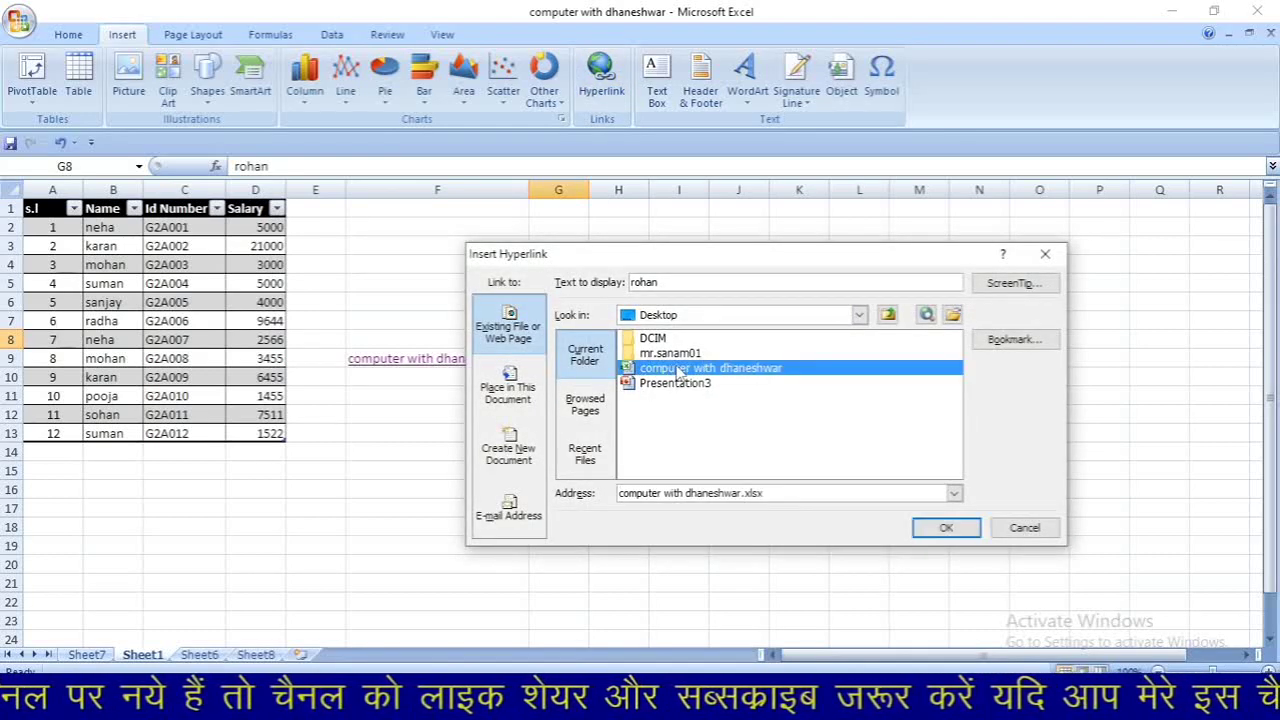
{"action": "left_click", "coordinate": [942, 530]}
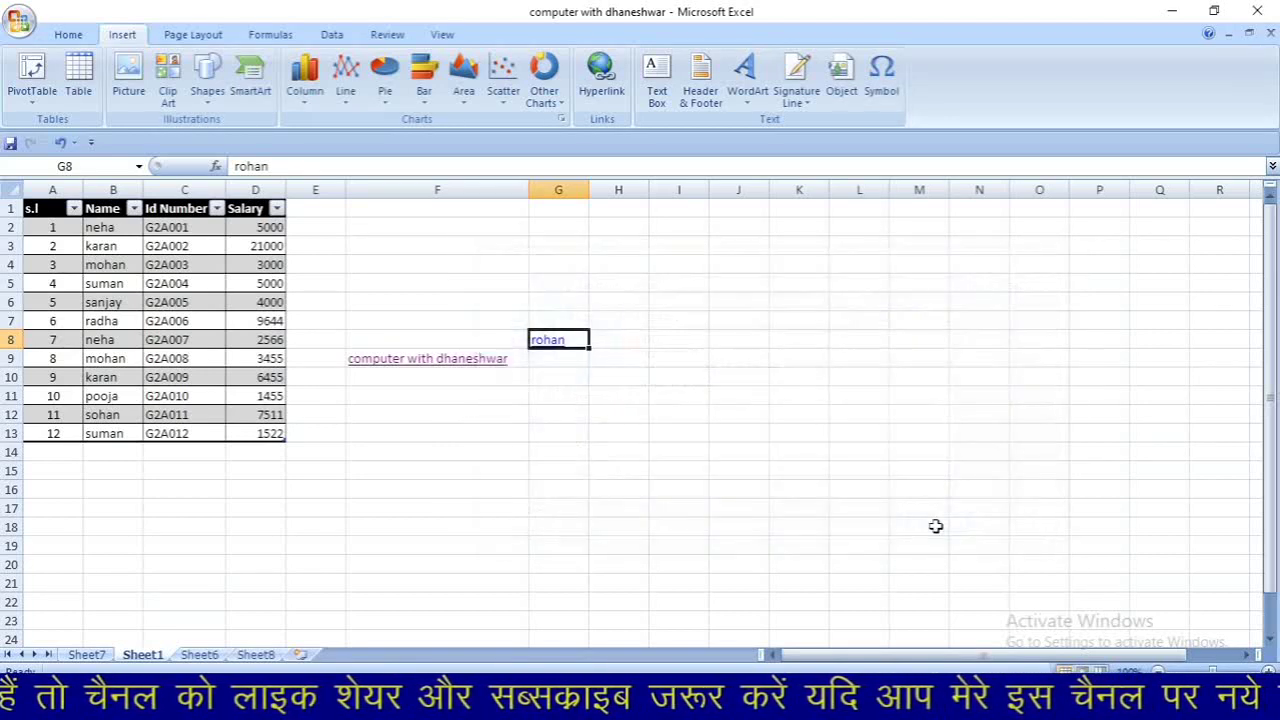
Follow the link in cell G8, and undo the G8 entry and both hyperlinks
{"action": "left_click", "coordinate": [561, 340]}
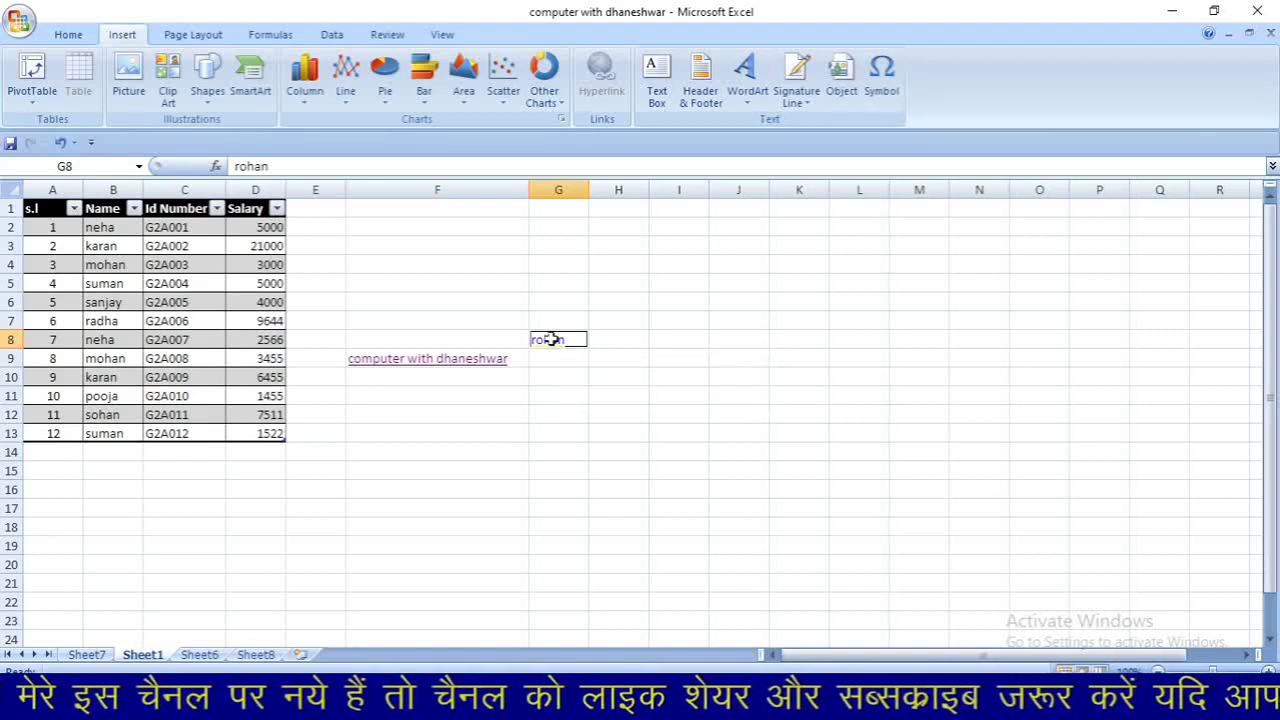
{"action": "key", "text": "ctrl+z"}
{"action": "key", "text": "ctrl+z"}
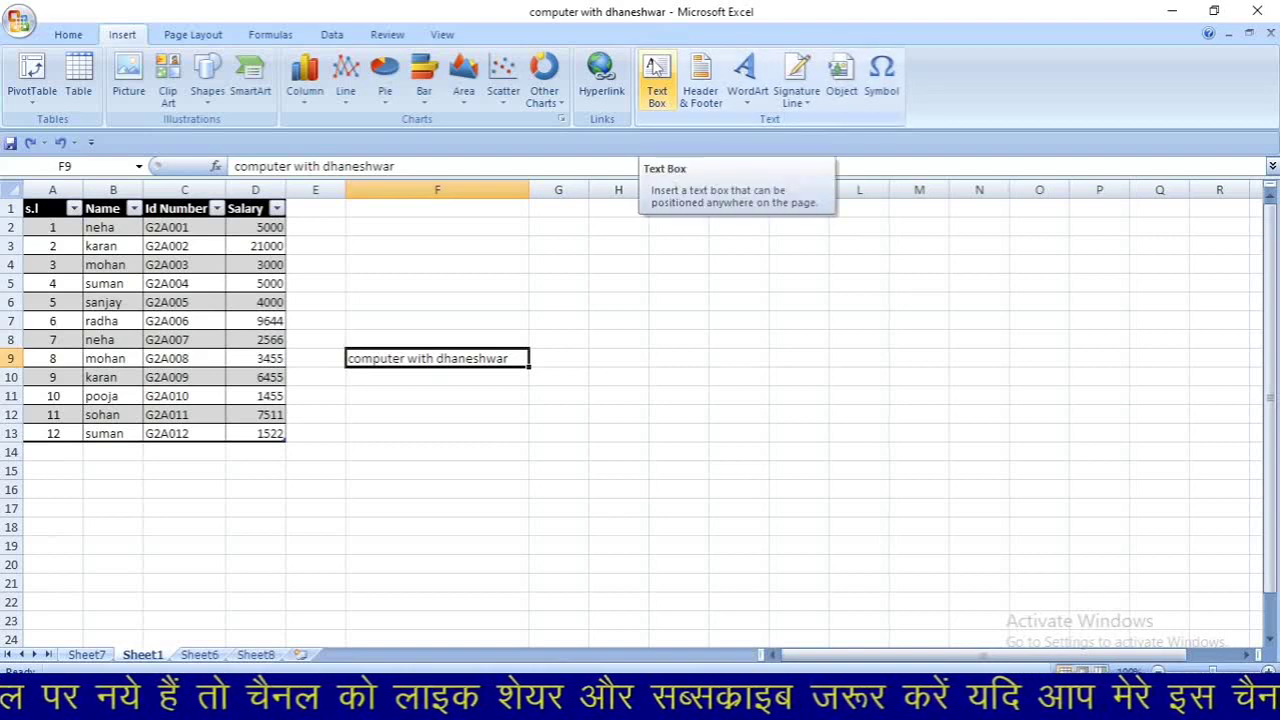
Insert a text box spanning about G4 to L15 and write "computer with" followed by the person's name in it
{"action": "left_click", "coordinate": [655, 68]}
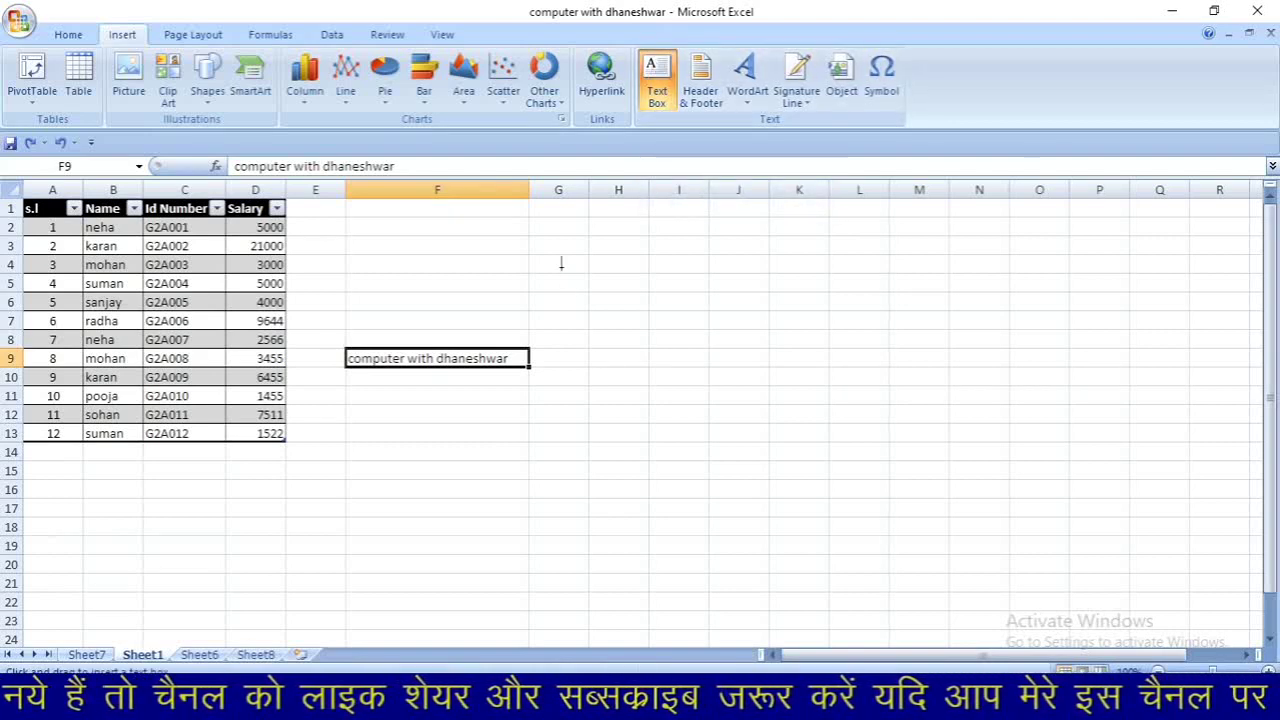
{"action": "left_click_drag", "start_coordinate": [561, 267], "coordinate": [886, 476]}
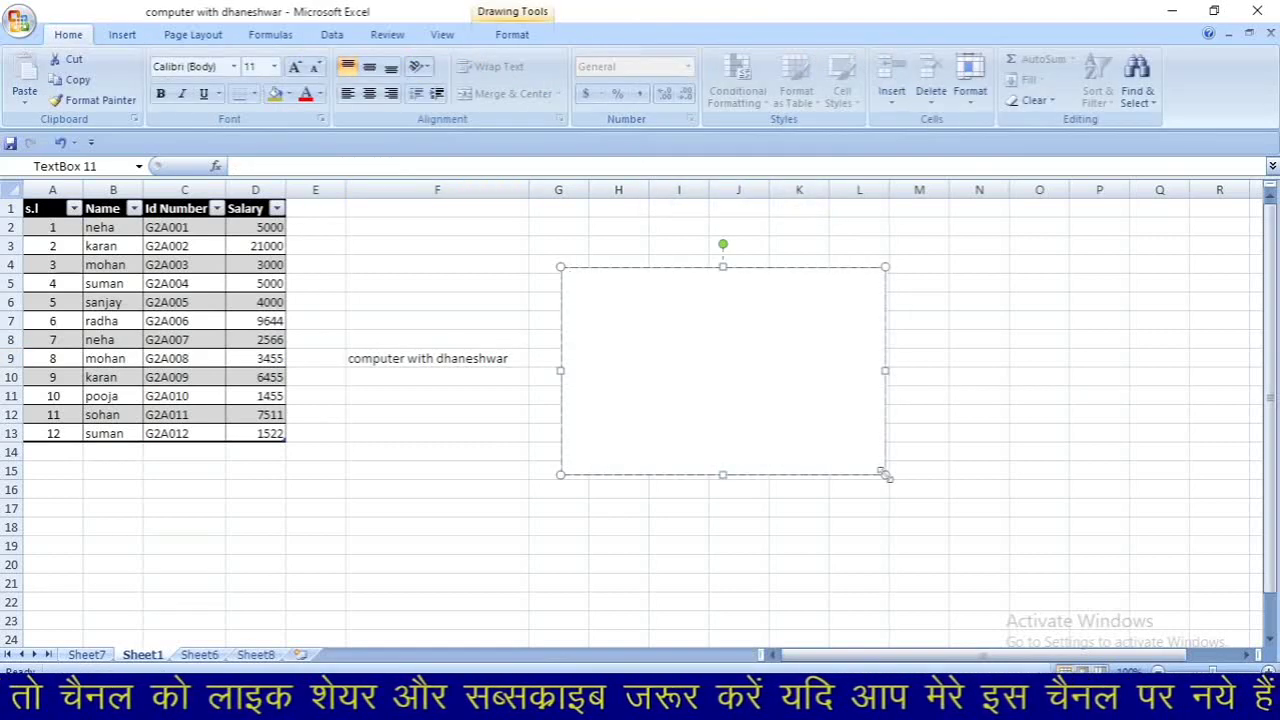
{"action": "type", "text": "compute"}
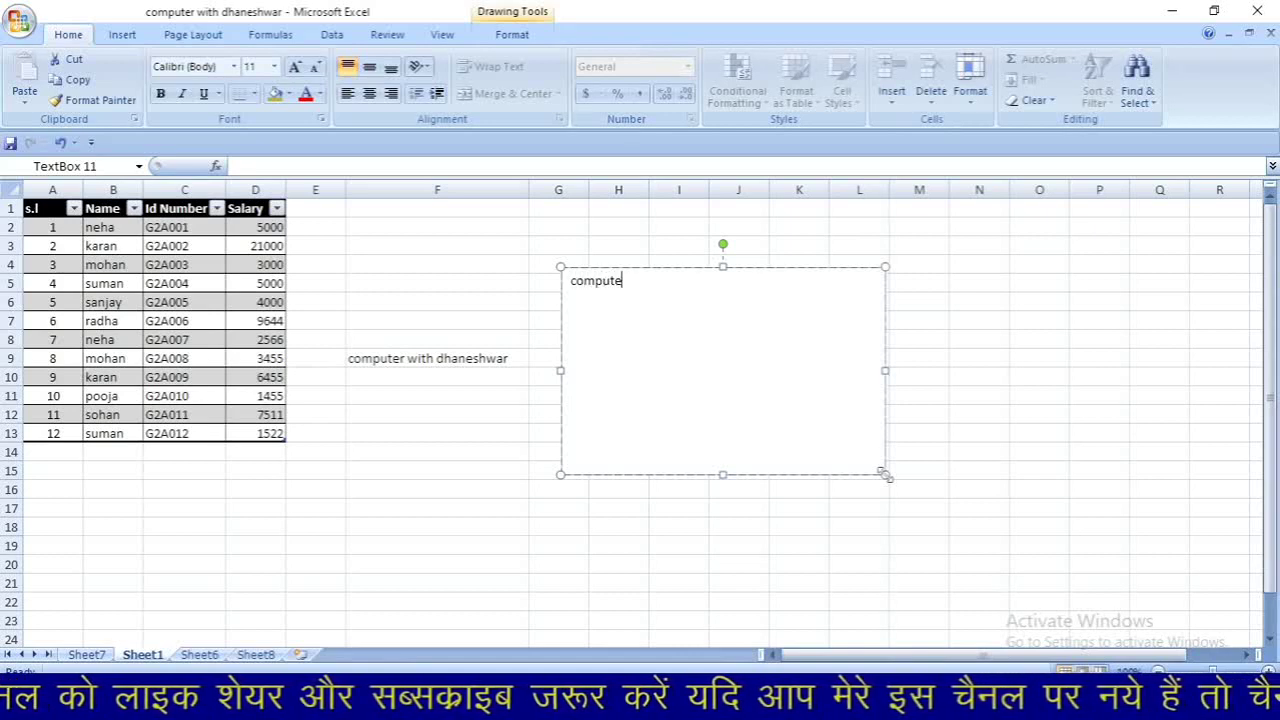
{"action": "type", "text": "r with dhwe"}
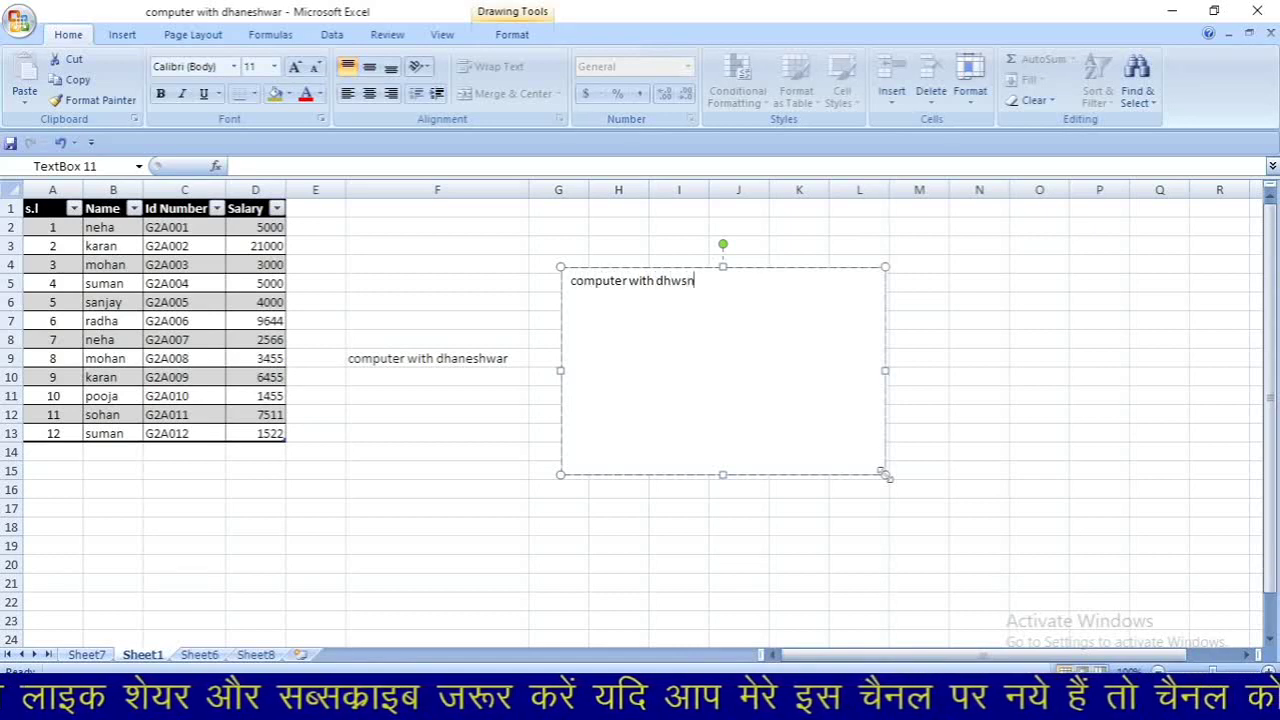
{"action": "key", "text": "BackSpace"}
{"action": "key", "text": "BackSpace"}
{"action": "type", "text": "eshwar"}
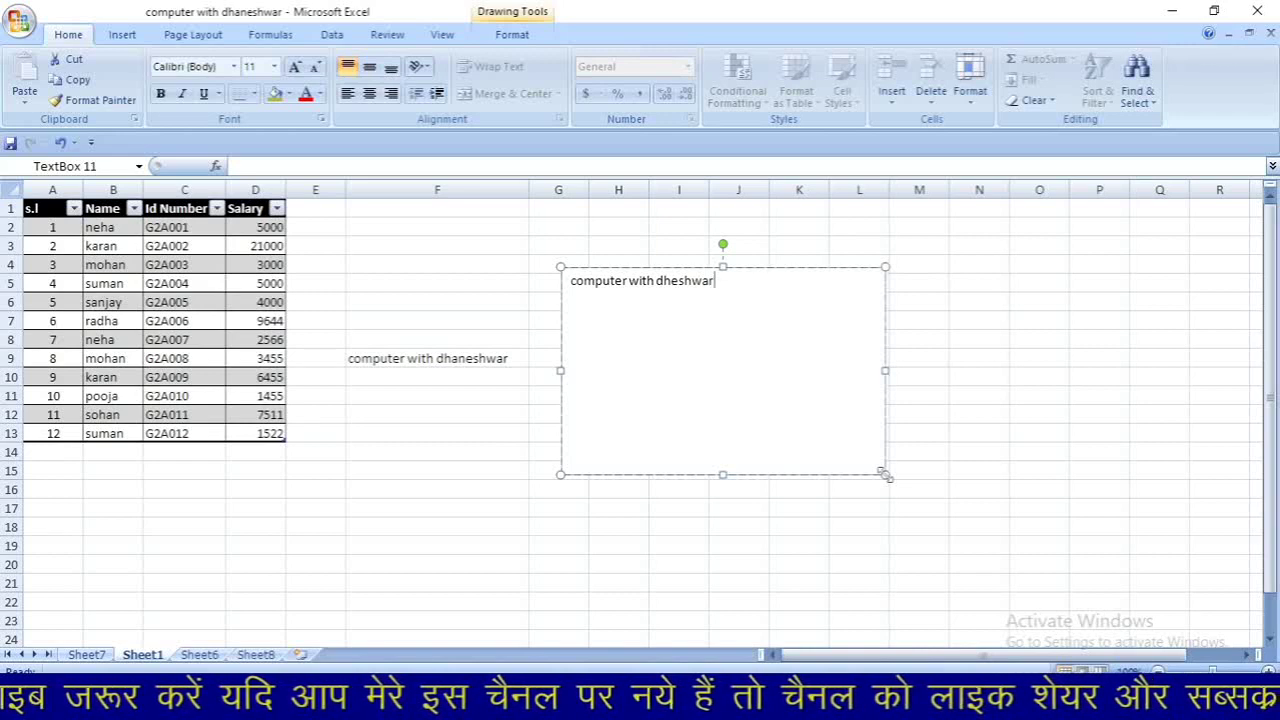
Undo the recent sheet edits back to the formatted Salary chart with its title at size 20
{"action": "key", "text": "BackSpace"}
{"action": "key", "text": "BackSpace"}
{"action": "key", "text": "BackSpace"}
{"action": "key", "text": "BackSpace"}
{"action": "key", "text": "BackSpace"}
{"action": "key", "text": "BackSpace"}
{"action": "type", "text": "anes"}
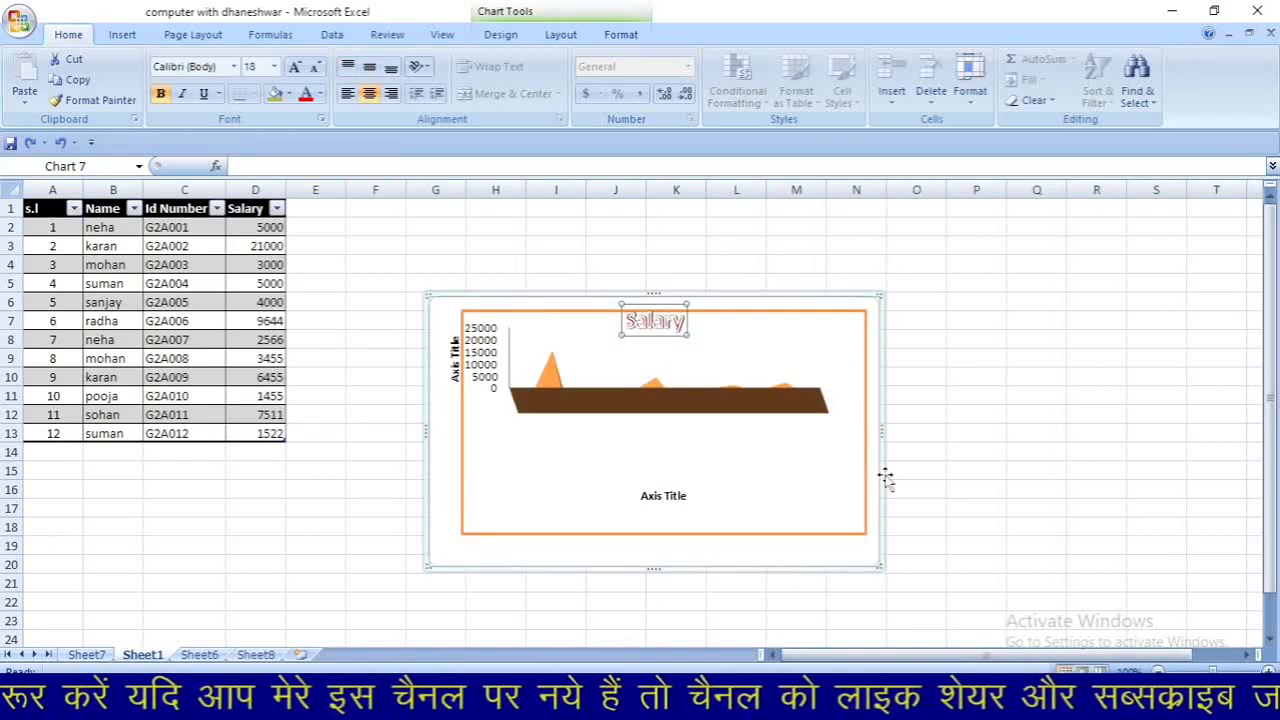
{"action": "key", "text": "ctrl+shift+greater"}
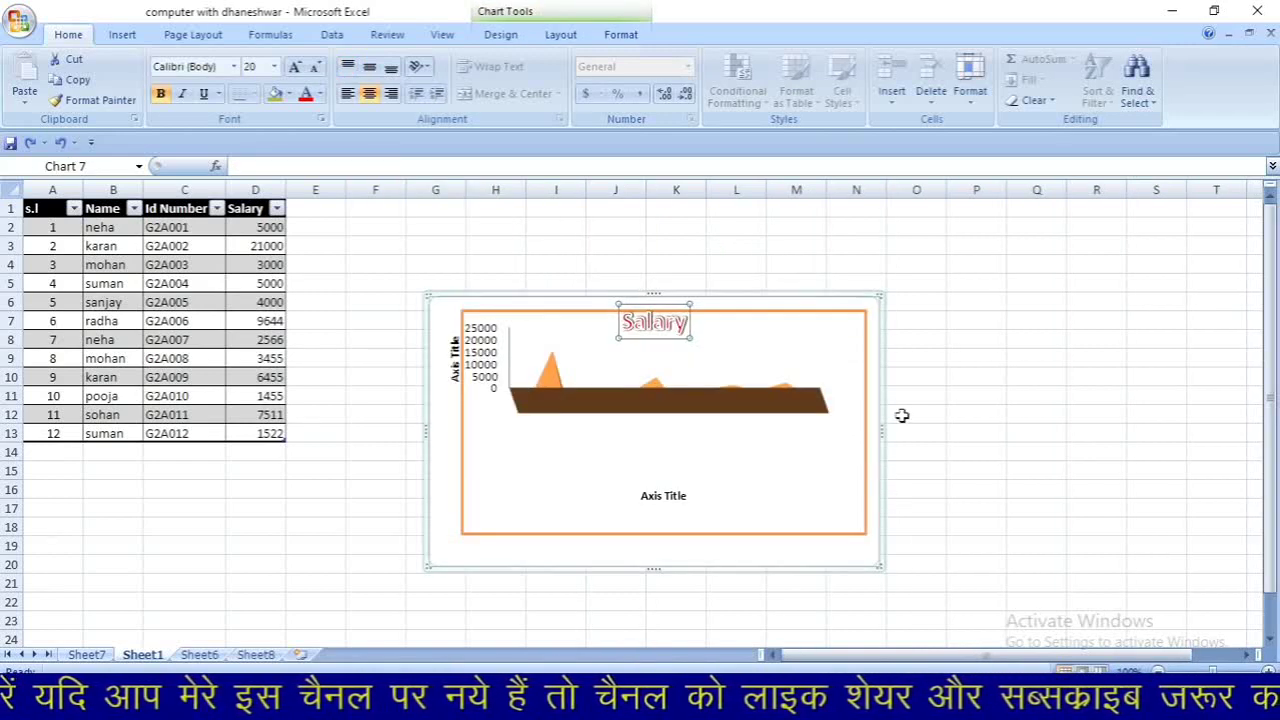
Delete the Salary chart from the sheet
{"action": "left_click", "coordinate": [944, 372]}
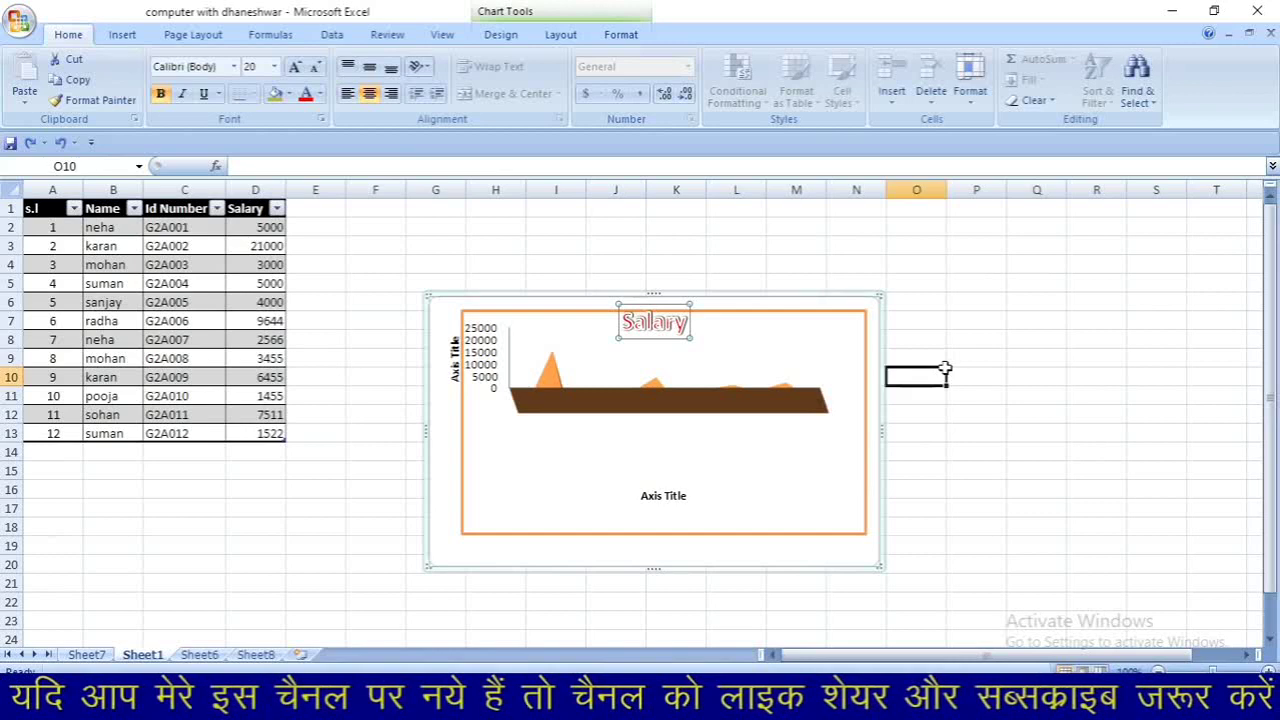
{"action": "left_click", "coordinate": [845, 297]}
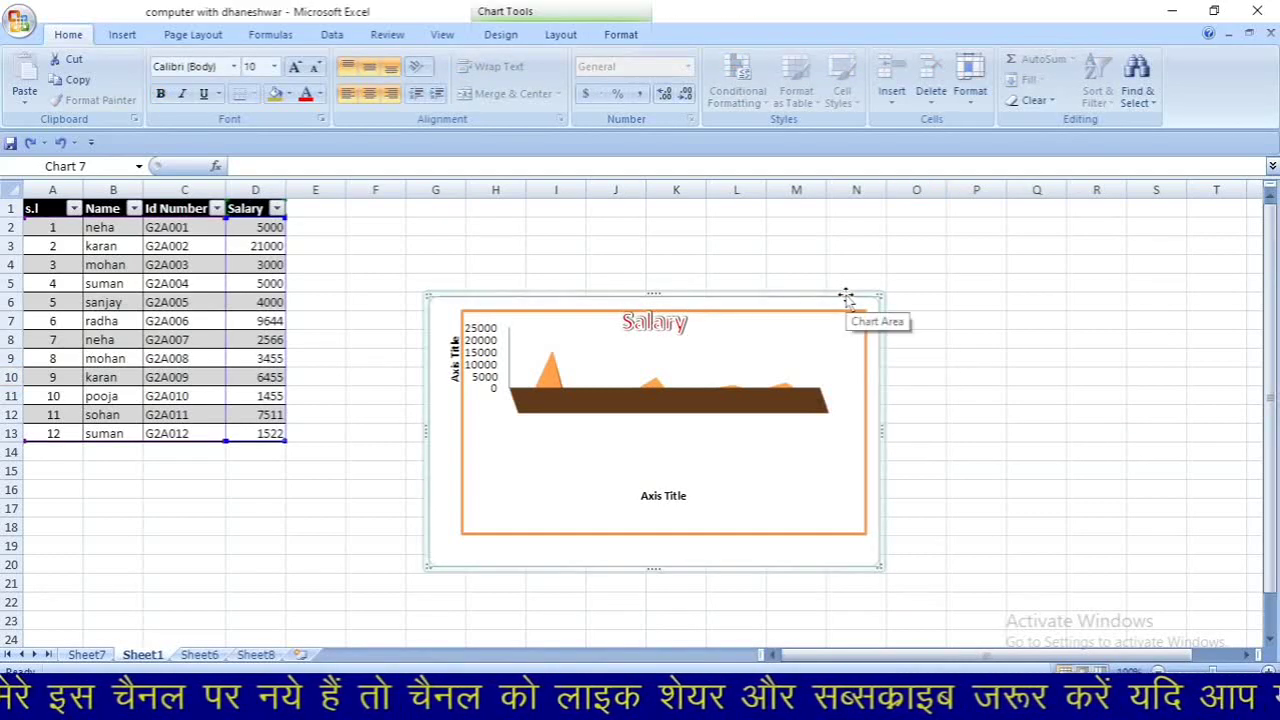
{"action": "key", "text": "Delete"}
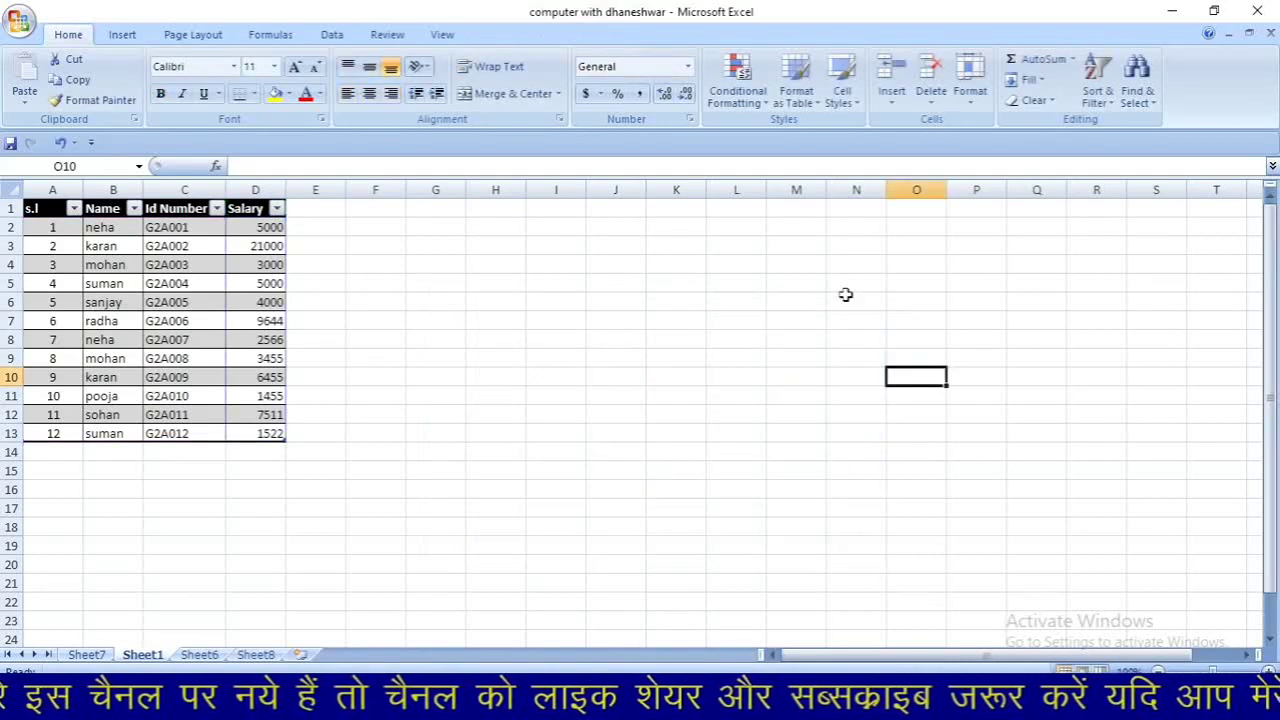
Insert a page header with the text "salary" in its centre section
{"action": "left_click", "coordinate": [120, 35]}
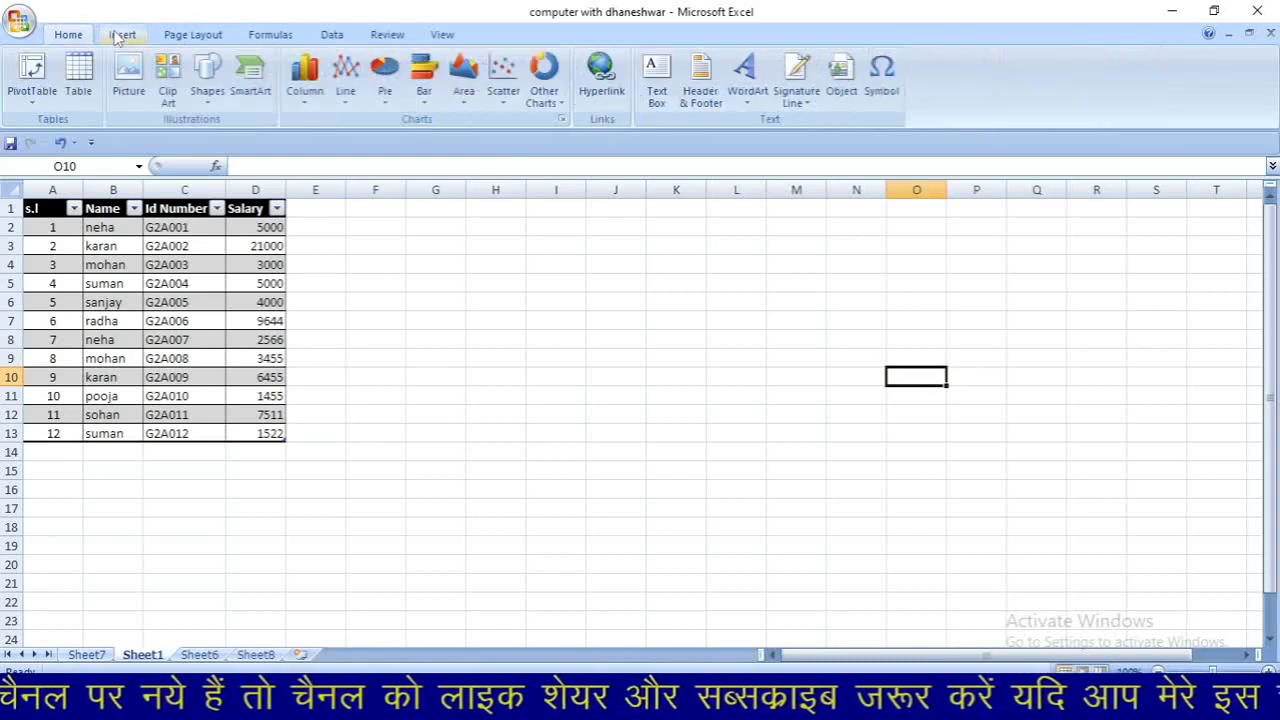
{"action": "left_click", "coordinate": [697, 83]}
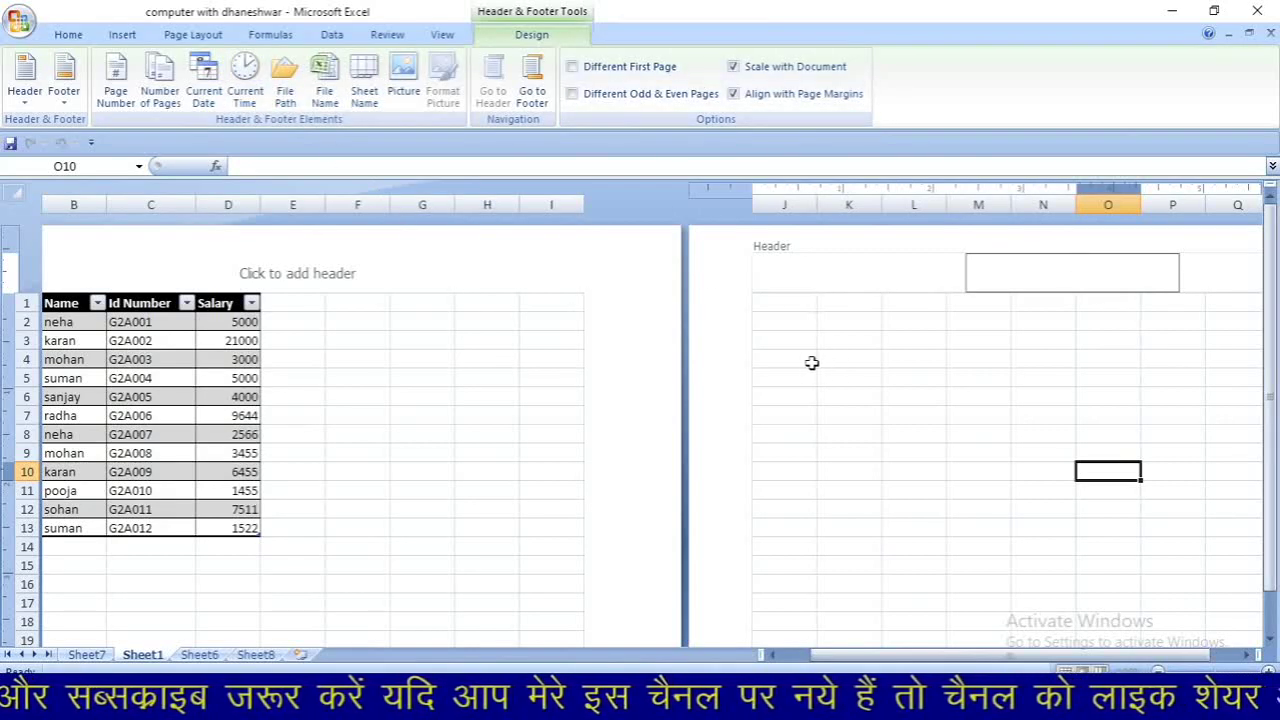
{"action": "left_click", "coordinate": [392, 264]}
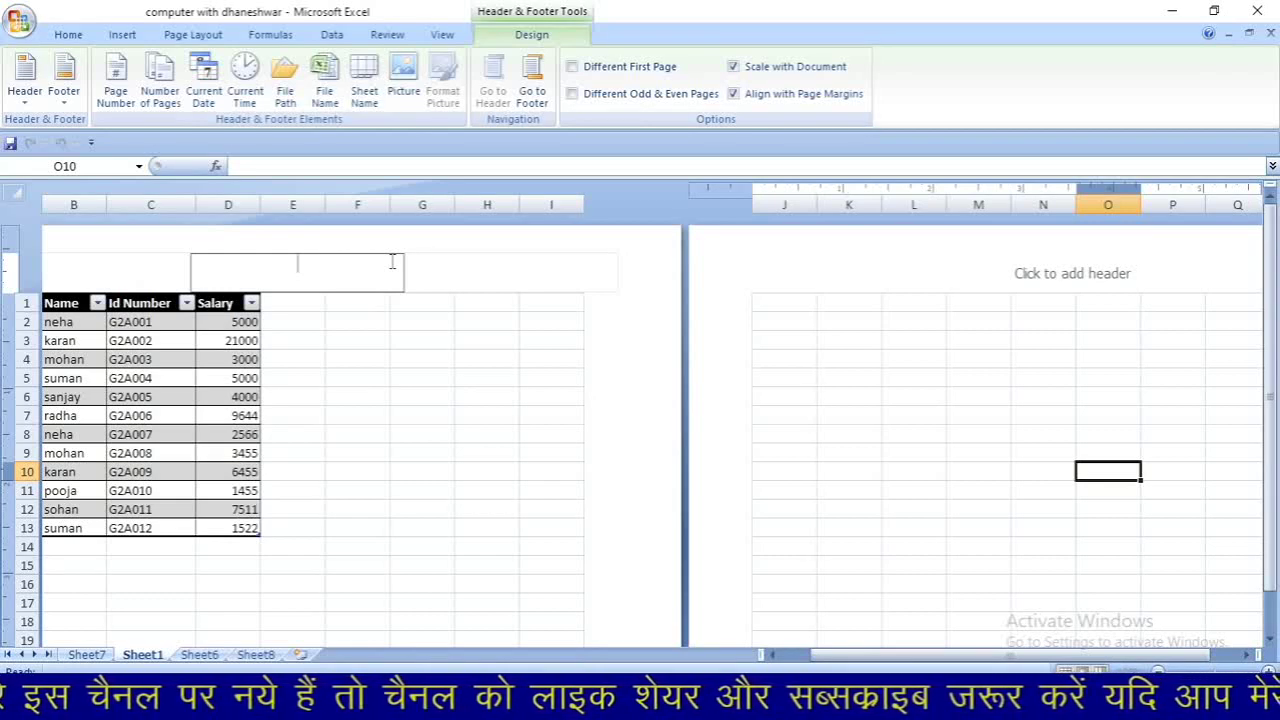
{"action": "type", "text": "salary"}
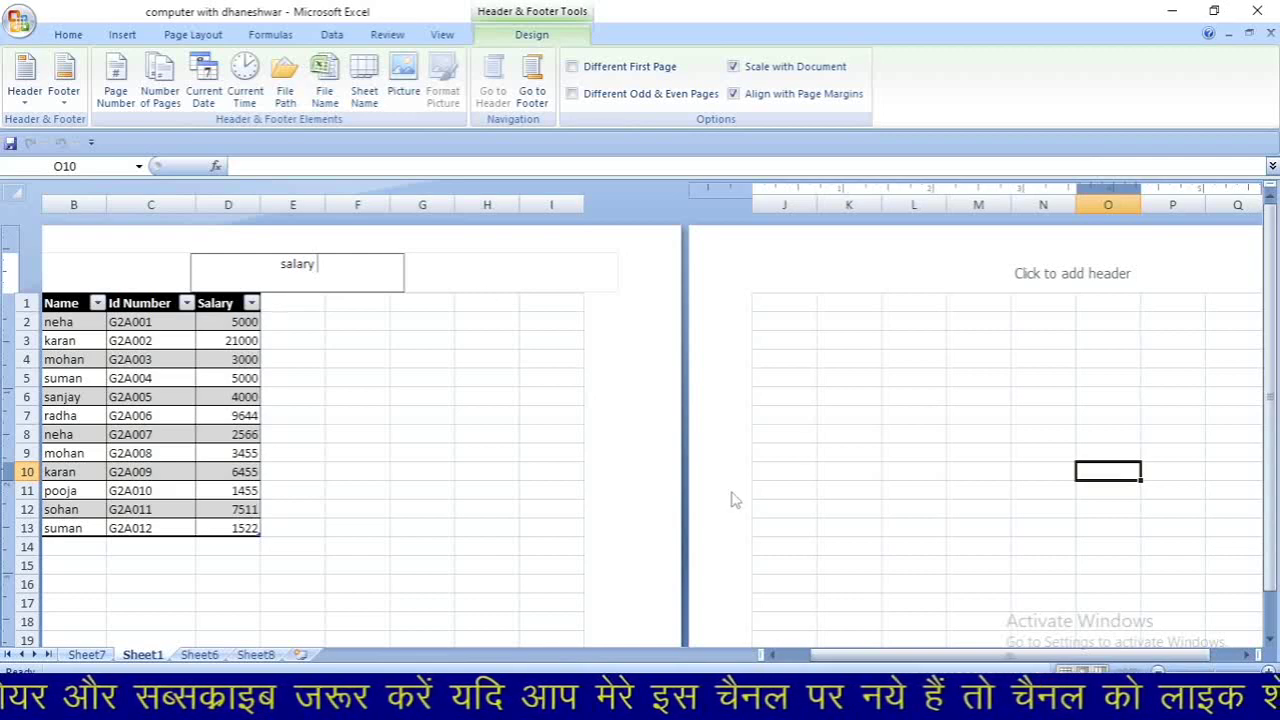
{"action": "left_click_drag", "start_coordinate": [1272, 354], "coordinate": [1272, 362]}
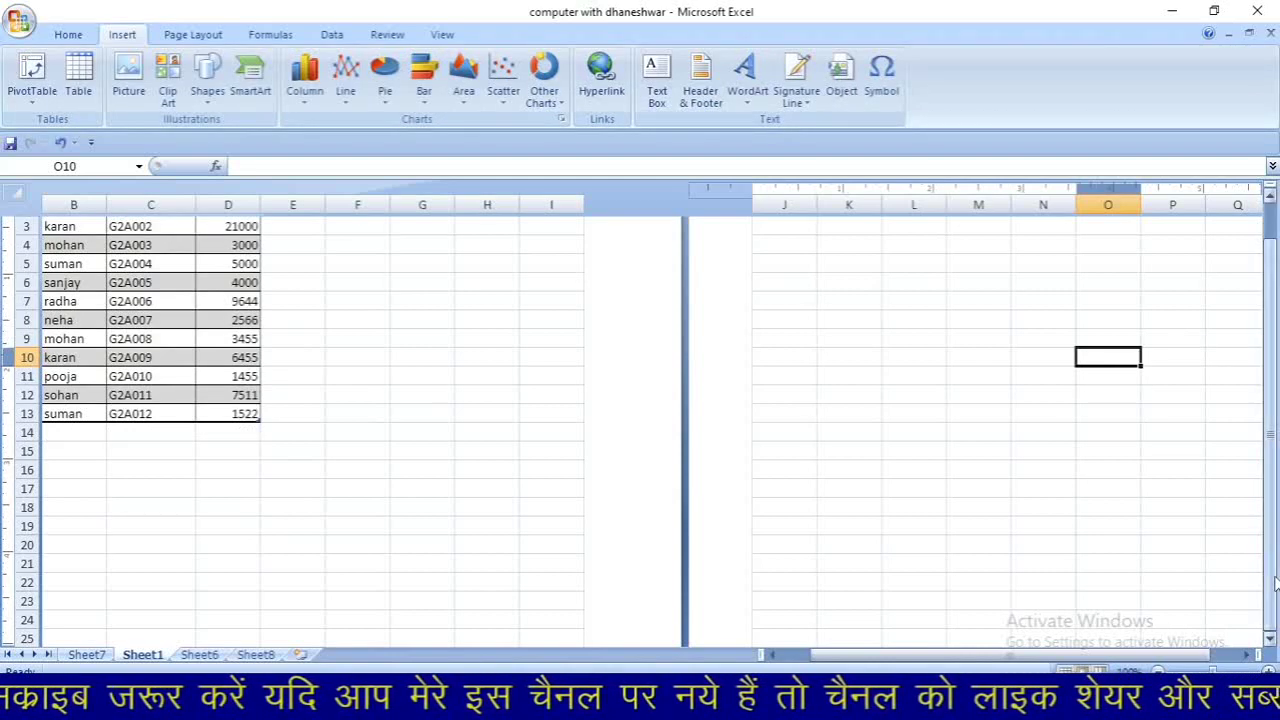
{"action": "left_click_drag", "start_coordinate": [1270, 510], "coordinate": [1264, 378]}
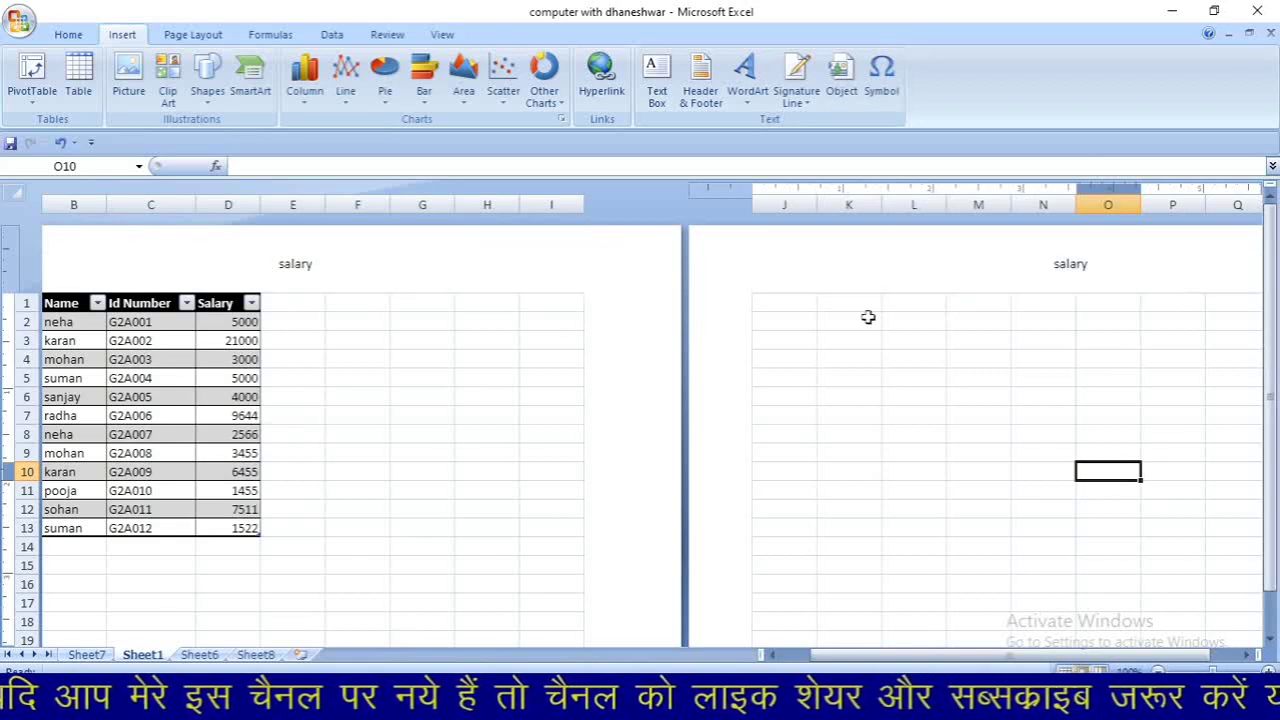
Clear the "salary" text from the centre section of the page header
{"action": "left_click", "coordinate": [365, 276]}
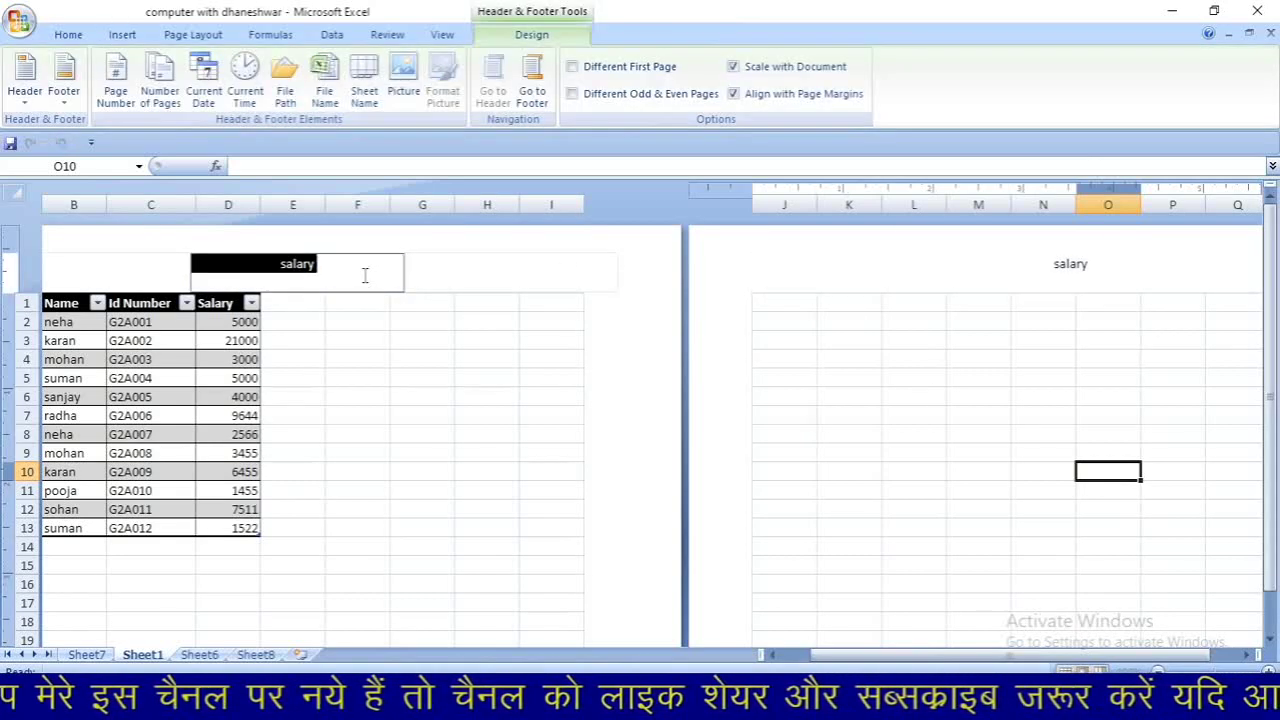
{"action": "key", "text": "BackSpace"}
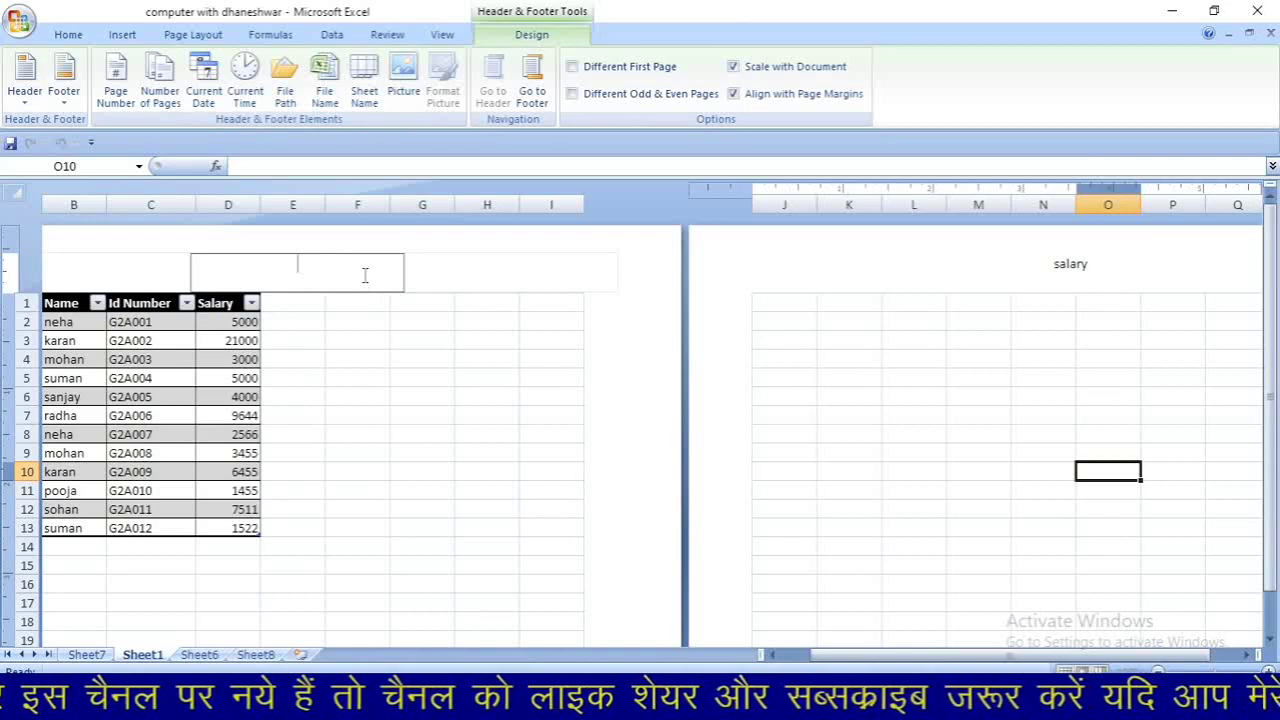
{"action": "left_click", "coordinate": [376, 358]}
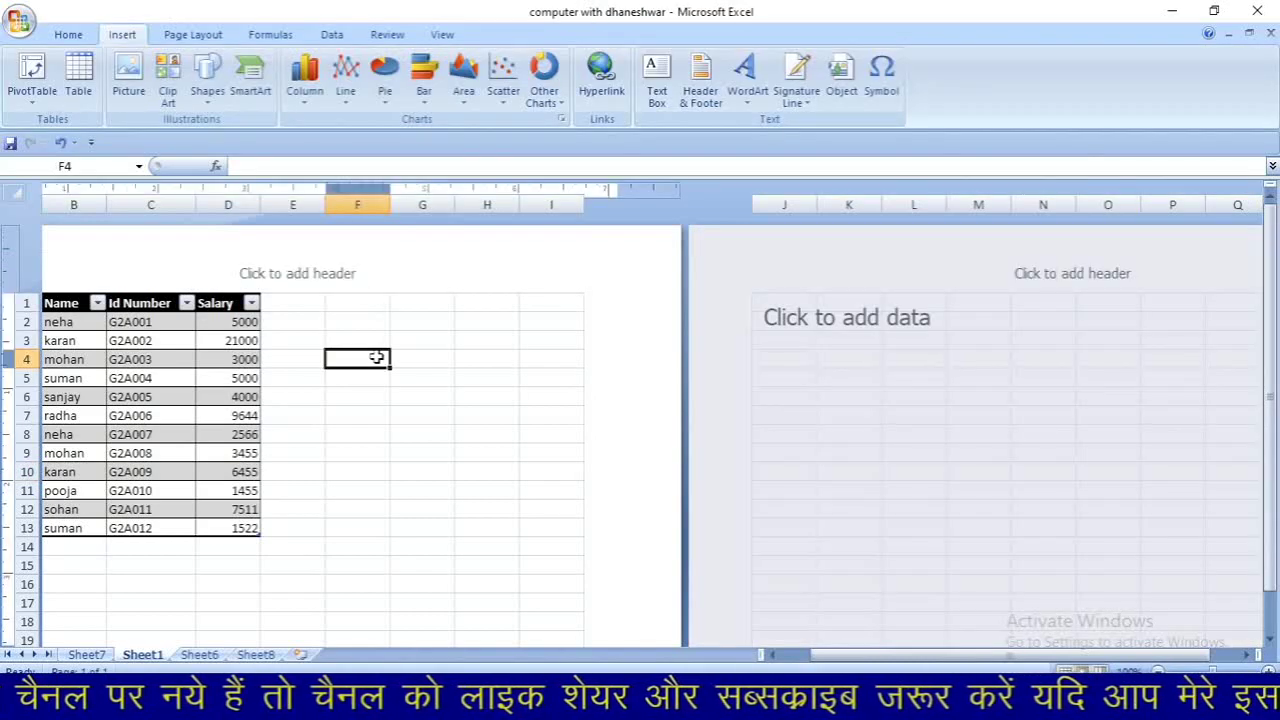
Review the preset footers and choose the (none) option for the sheet's footer
{"action": "left_click", "coordinate": [335, 259]}
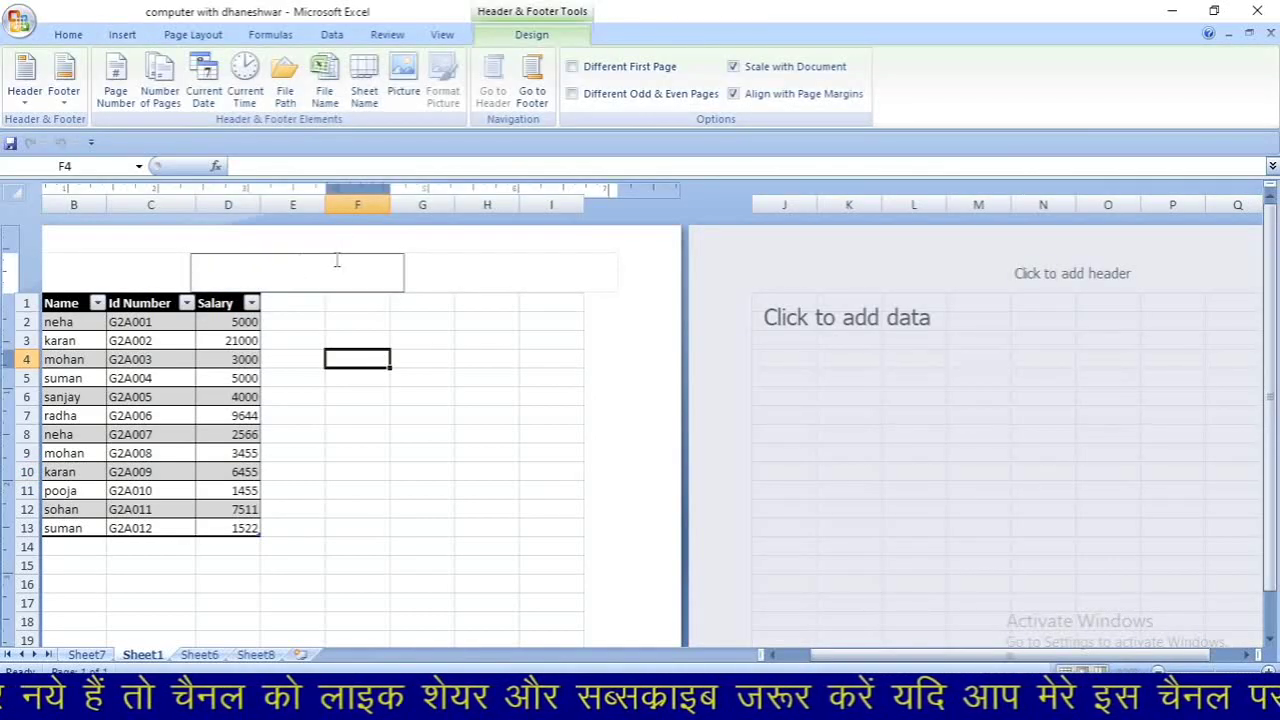
{"action": "left_click", "coordinate": [80, 80]}
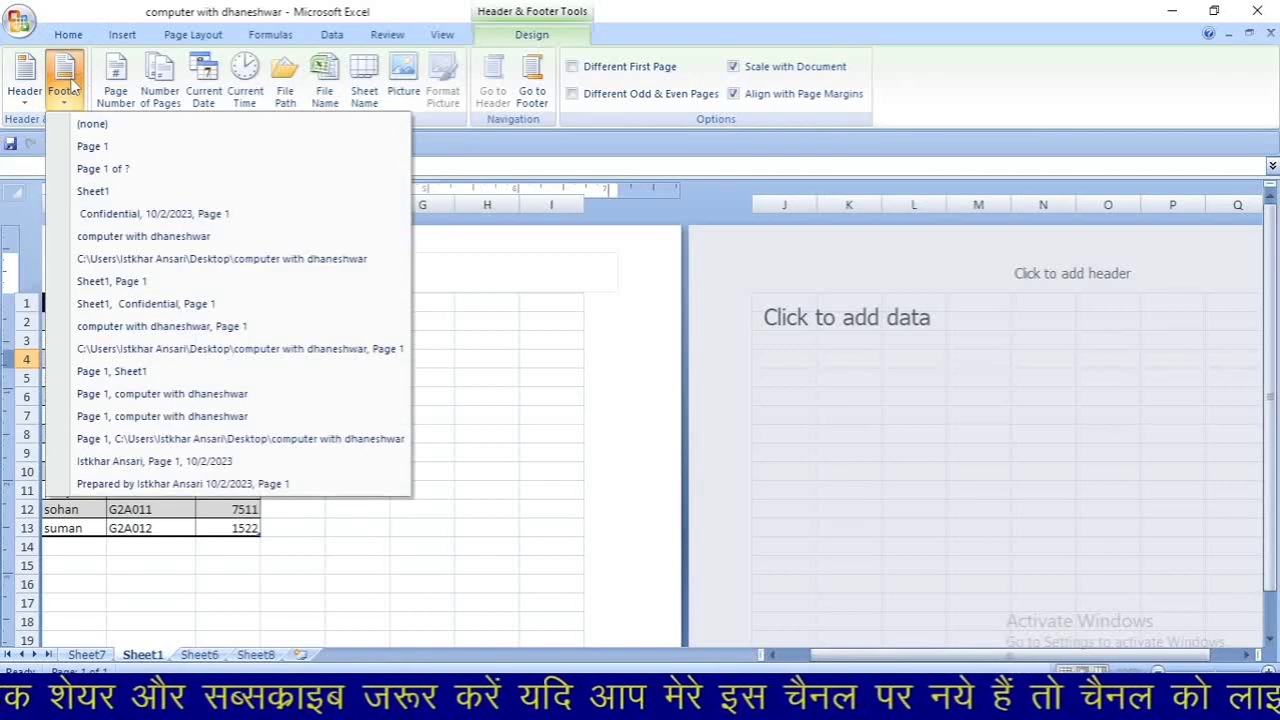
{"action": "left_click", "coordinate": [82, 80]}
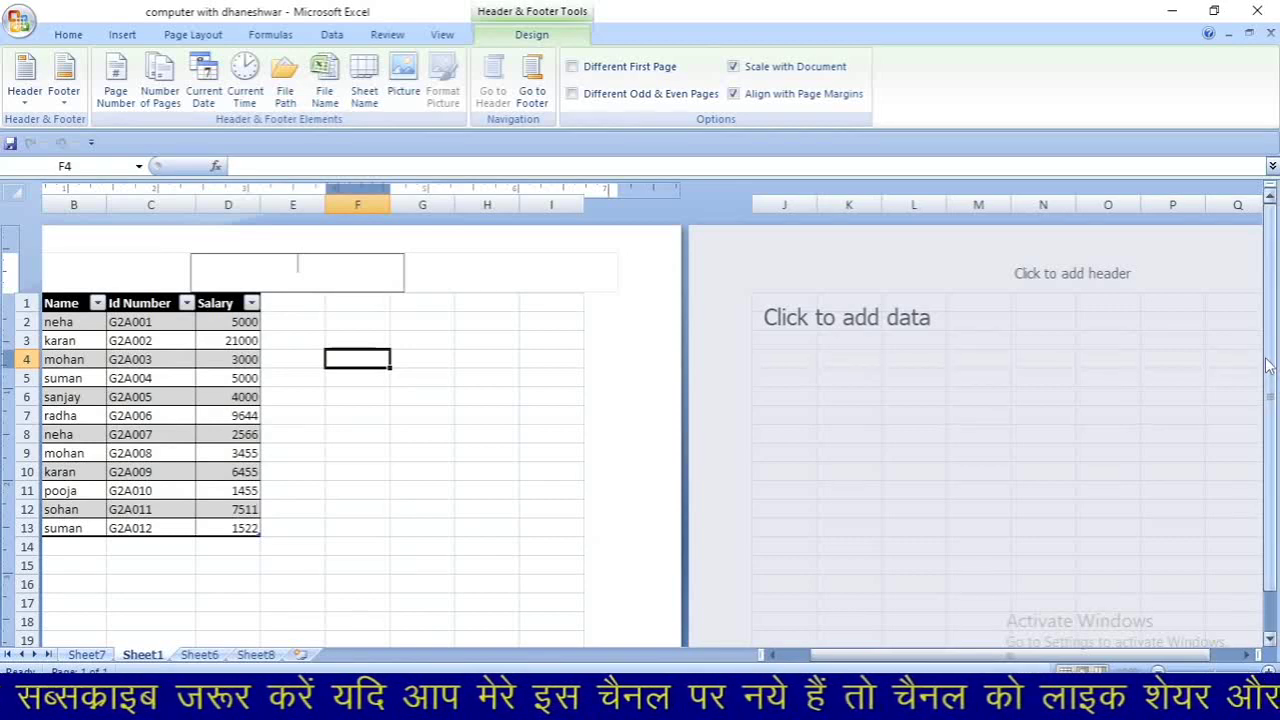
{"action": "left_click_drag", "start_coordinate": [1272, 365], "coordinate": [1275, 522]}
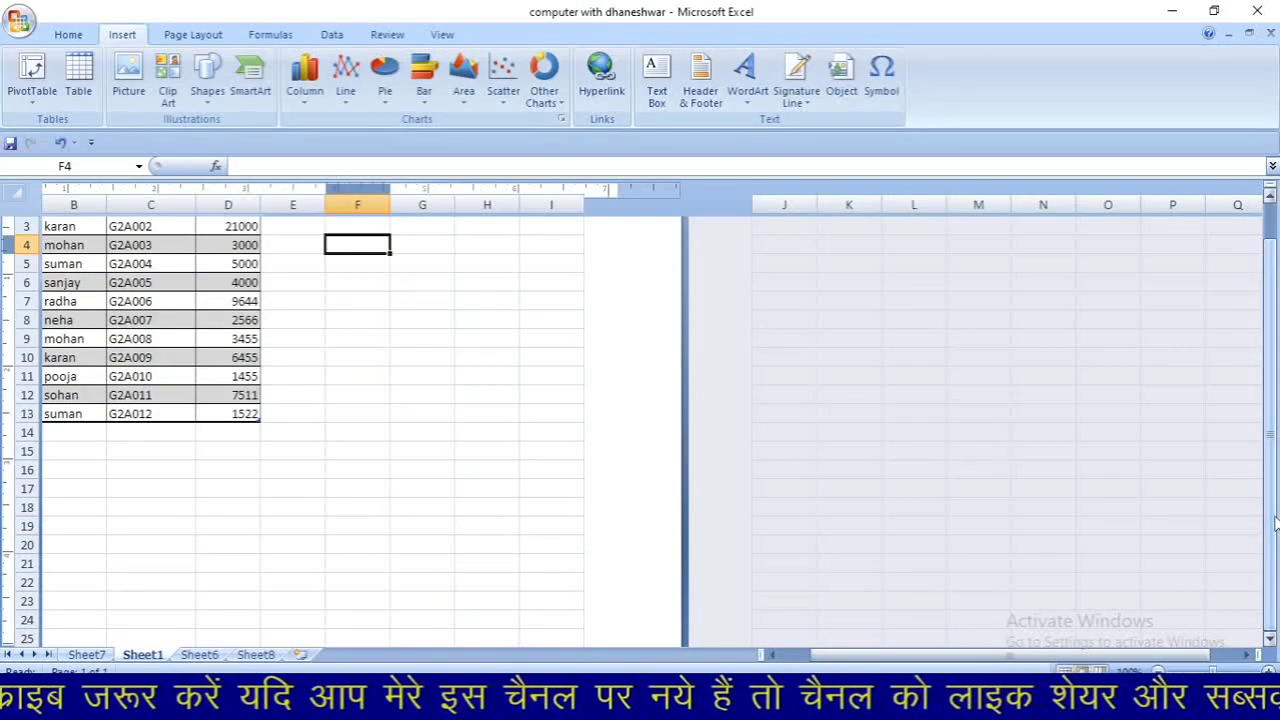
{"action": "left_click", "coordinate": [418, 619]}
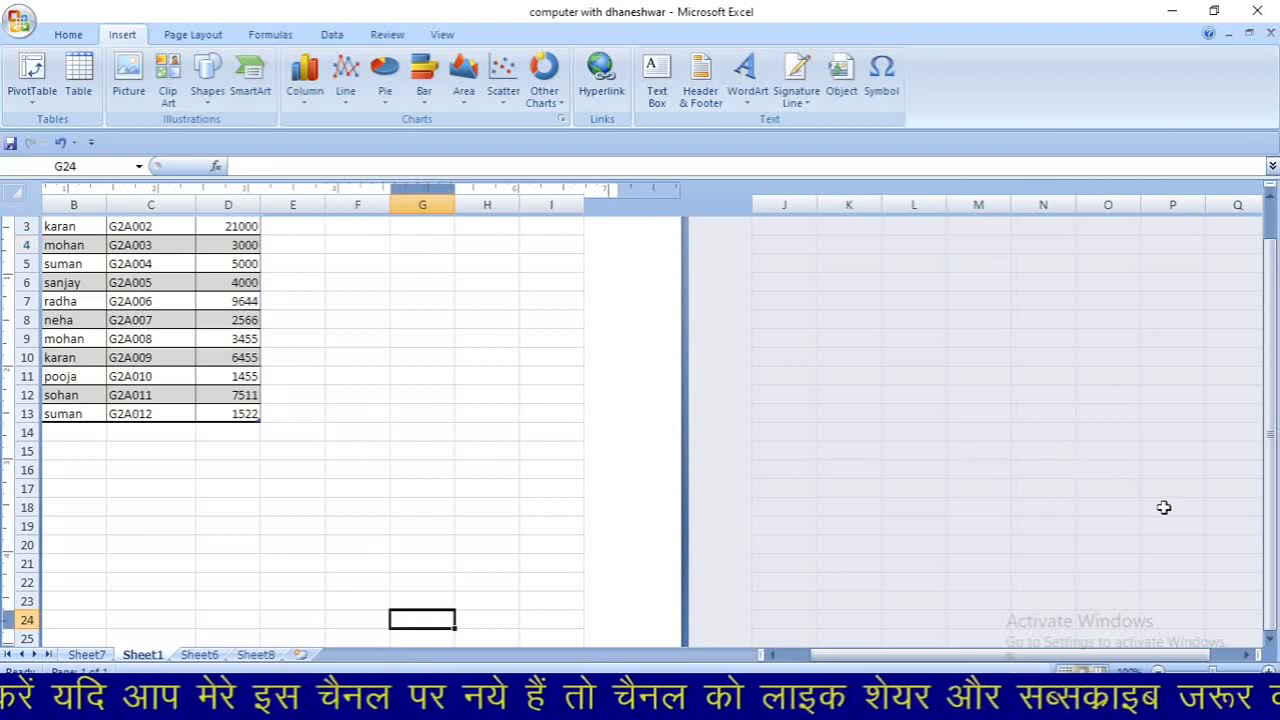
{"action": "left_click_drag", "start_coordinate": [1274, 521], "coordinate": [1274, 515]}
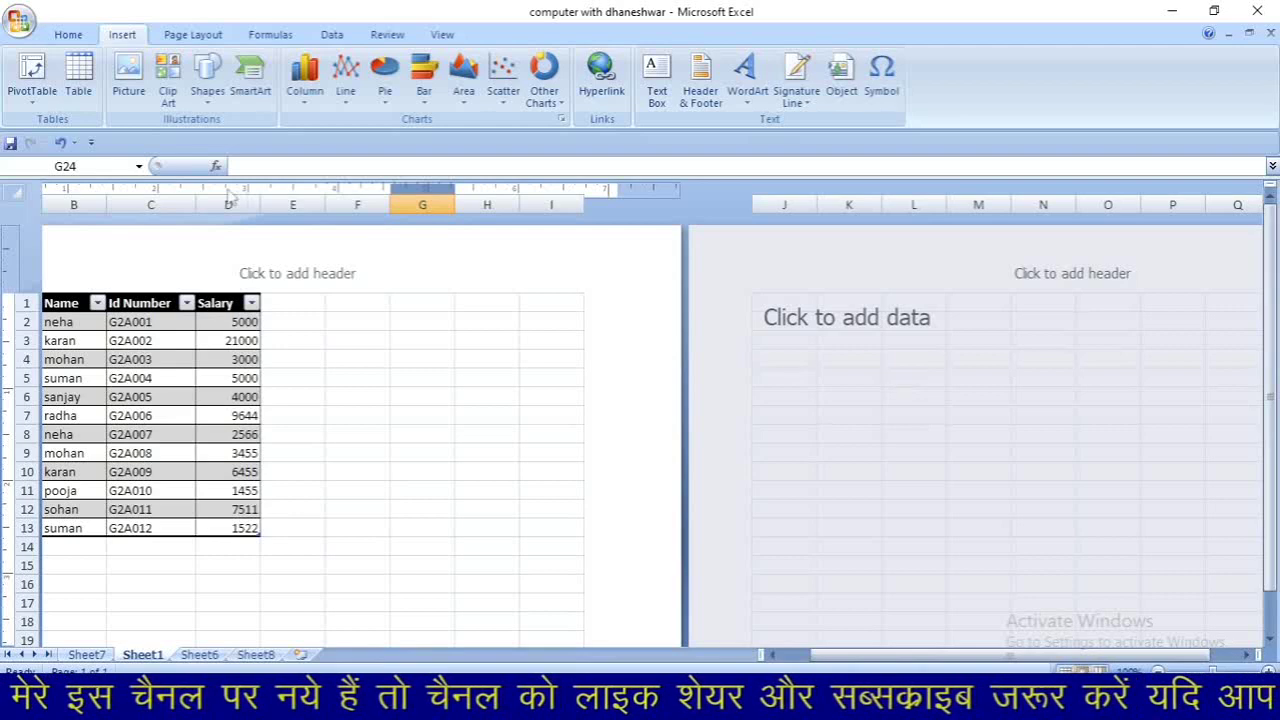
{"action": "left_click", "coordinate": [303, 260]}
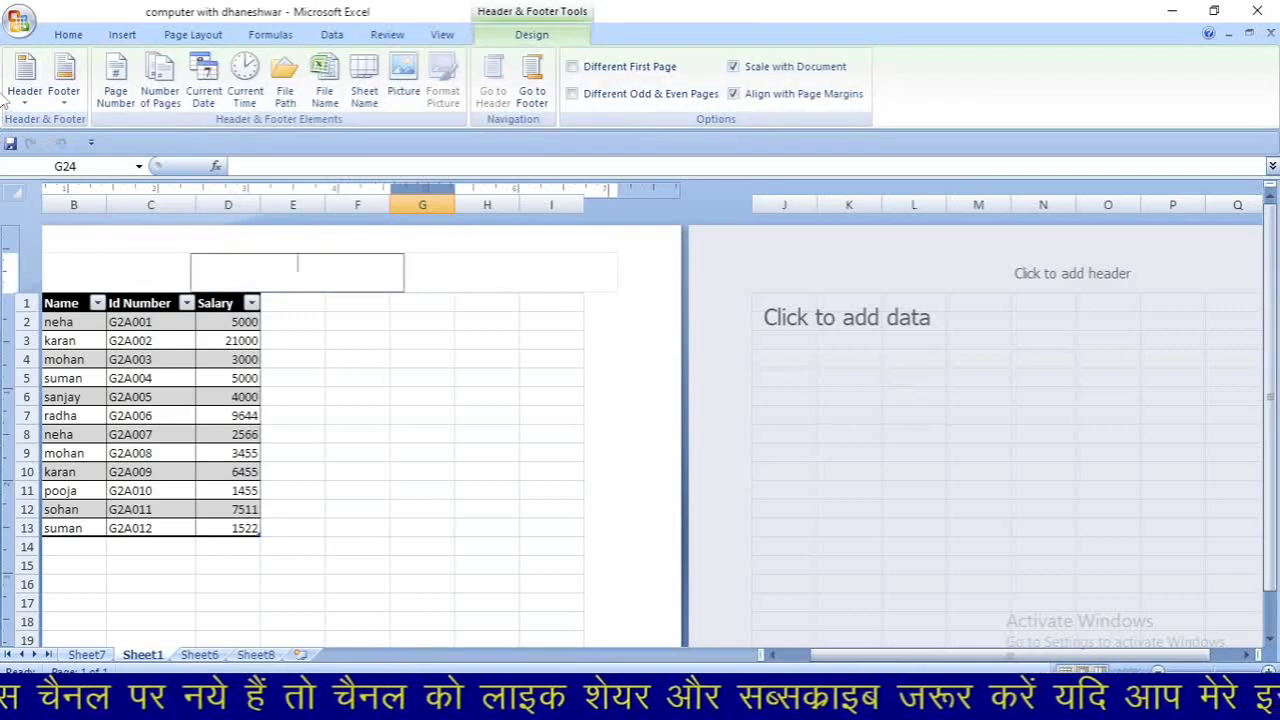
{"action": "left_click", "coordinate": [70, 85]}
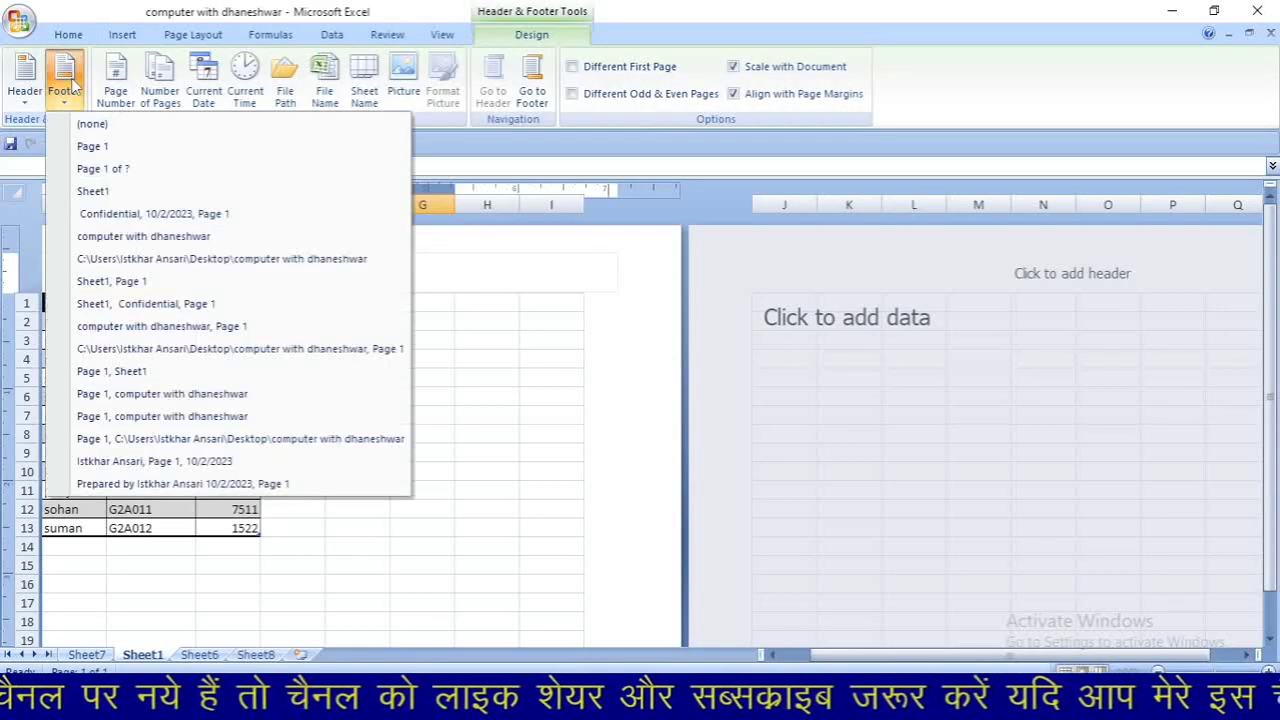
{"action": "left_click", "coordinate": [103, 127]}
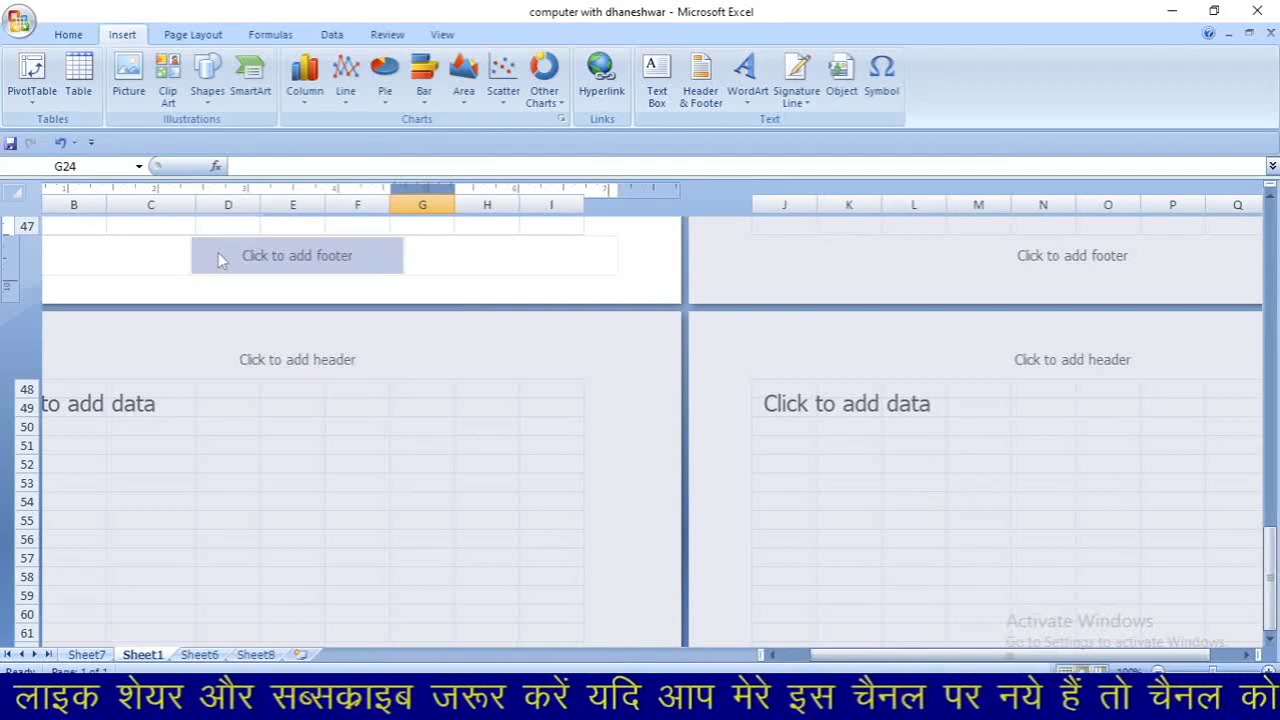
Enter "the end" in cell G24
{"action": "type", "text": "the end"}
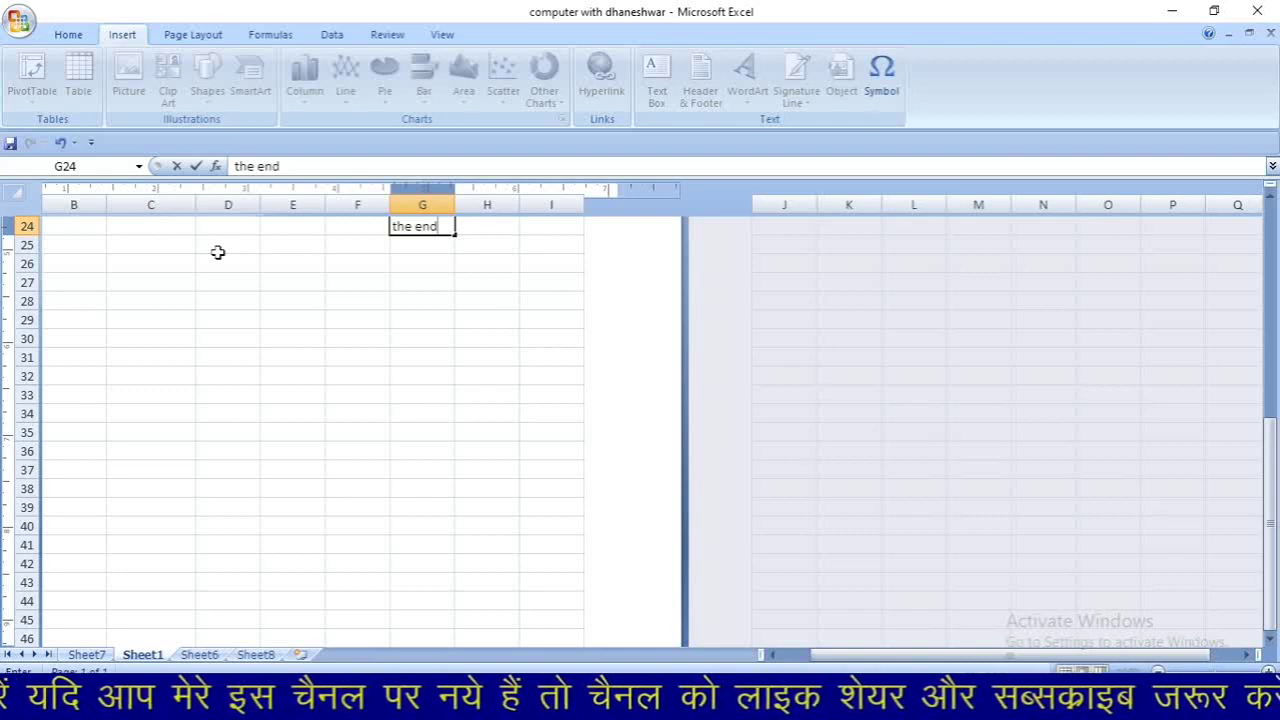
{"action": "left_click", "coordinate": [215, 261]}
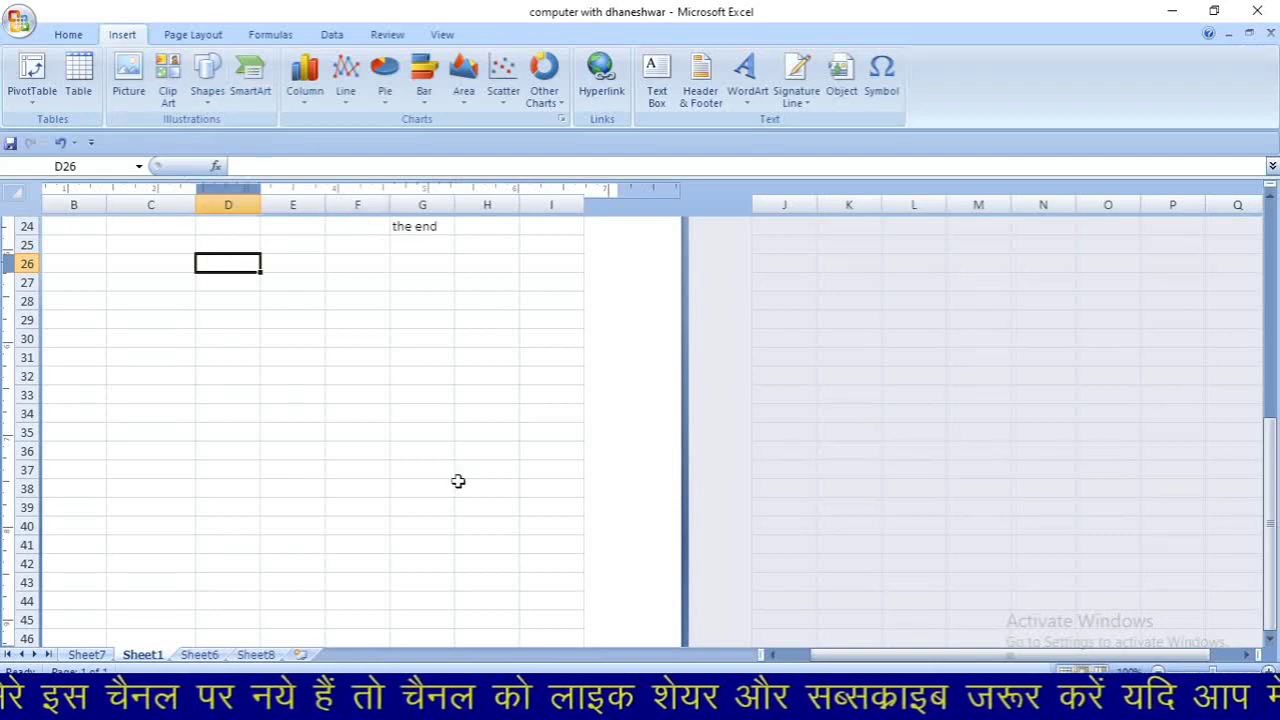
{"action": "scroll", "coordinate": [458, 481], "scroll_direction": "down", "scroll_amount": 1}
{"action": "scroll", "coordinate": [458, 483], "scroll_direction": "up", "scroll_amount": 9}
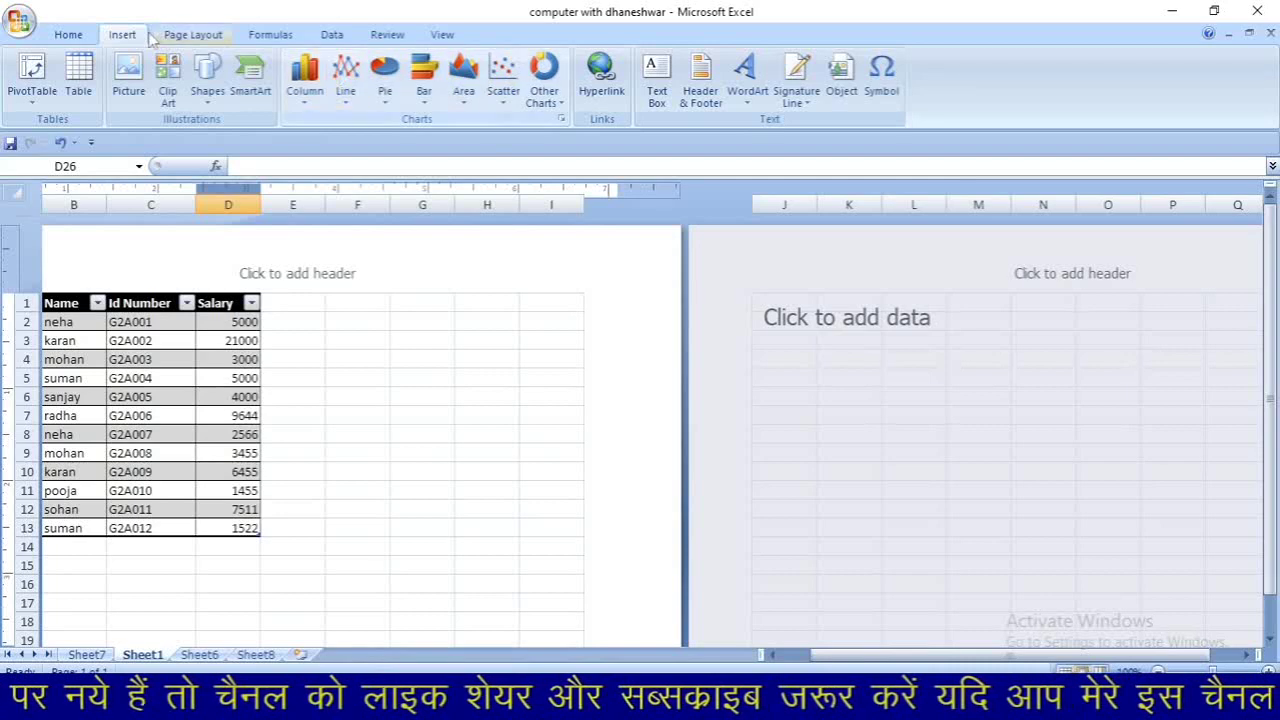
Insert the current date field in the centre section of the page header
{"action": "left_click", "coordinate": [297, 273]}
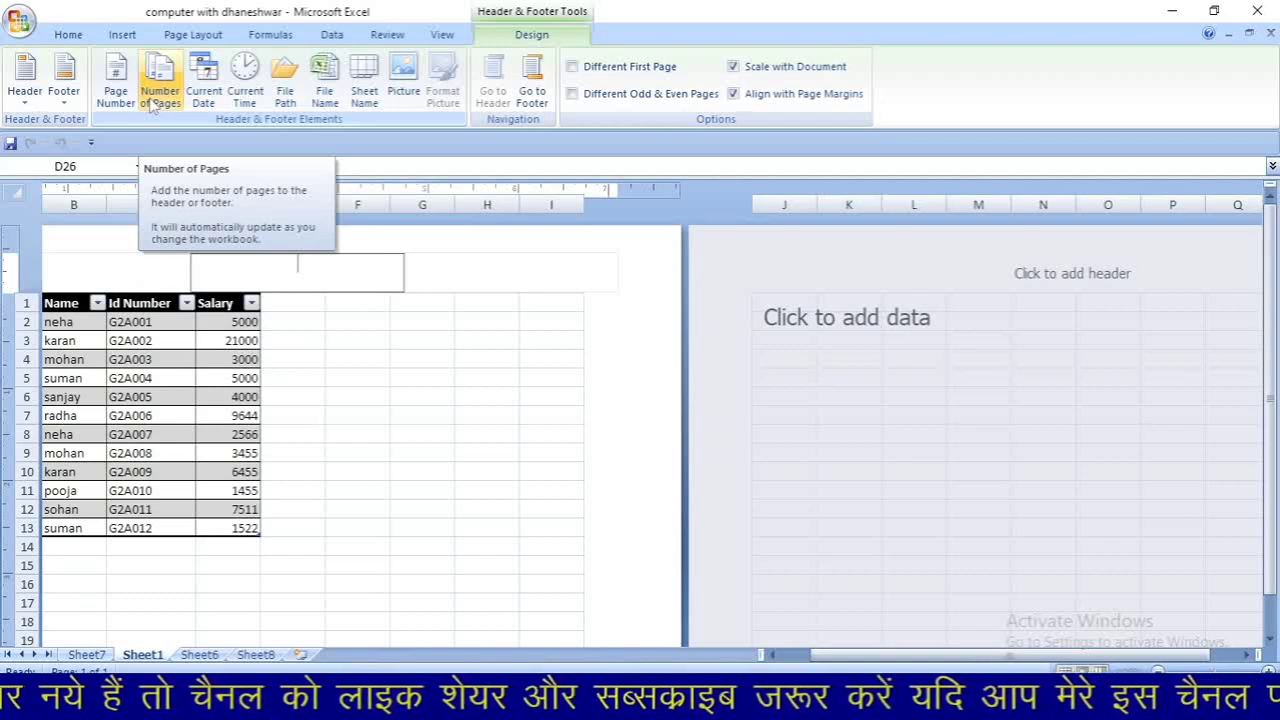
{"action": "left_click", "coordinate": [207, 82]}
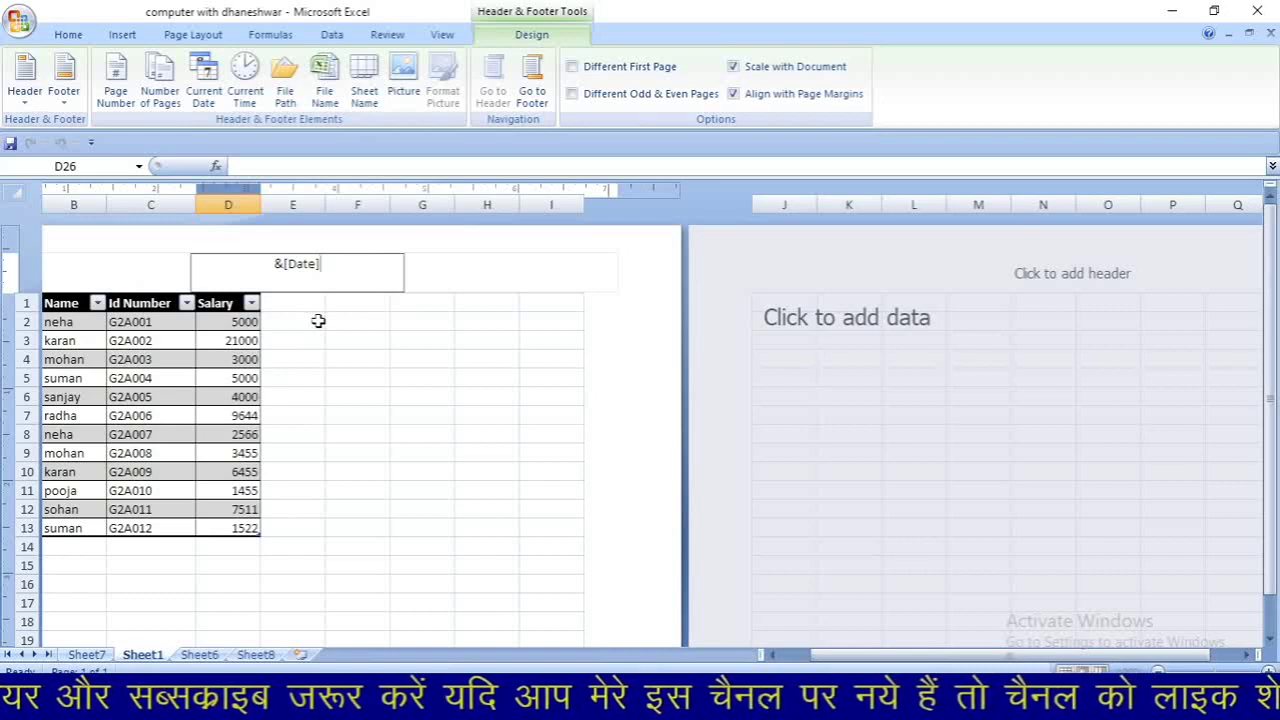
{"action": "left_click", "coordinate": [448, 278]}
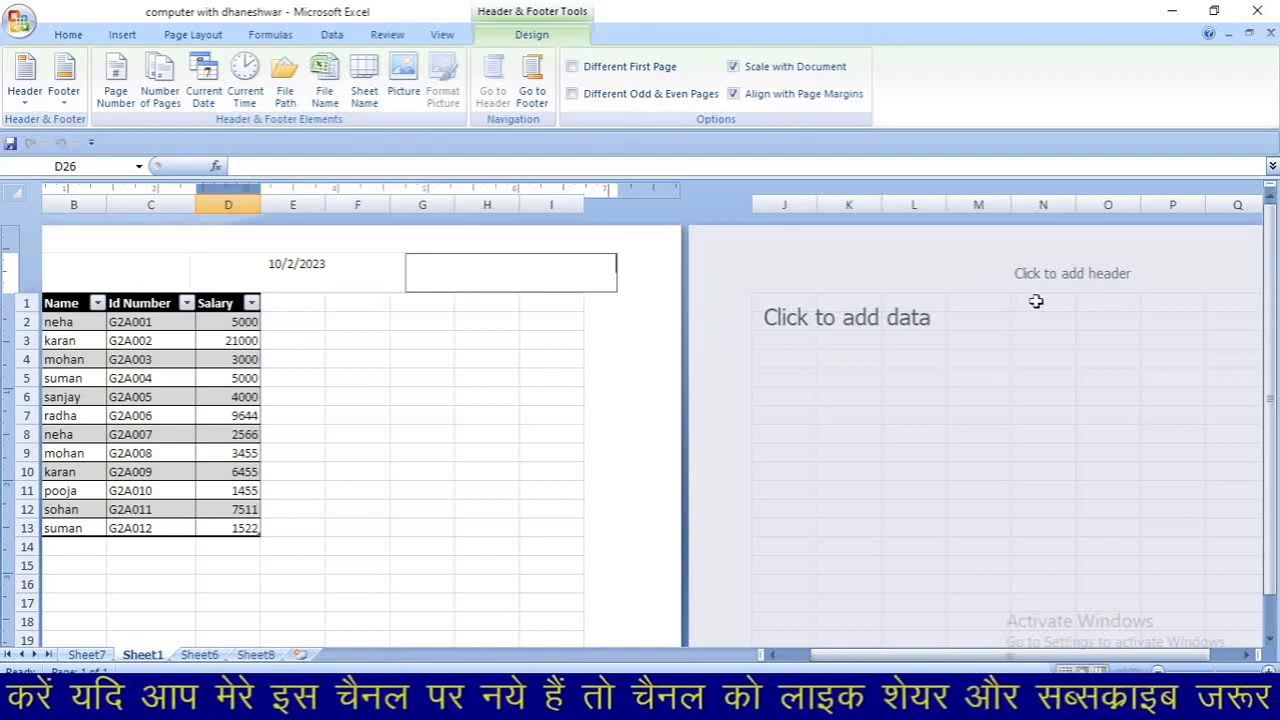
{"action": "left_click", "coordinate": [1044, 338]}
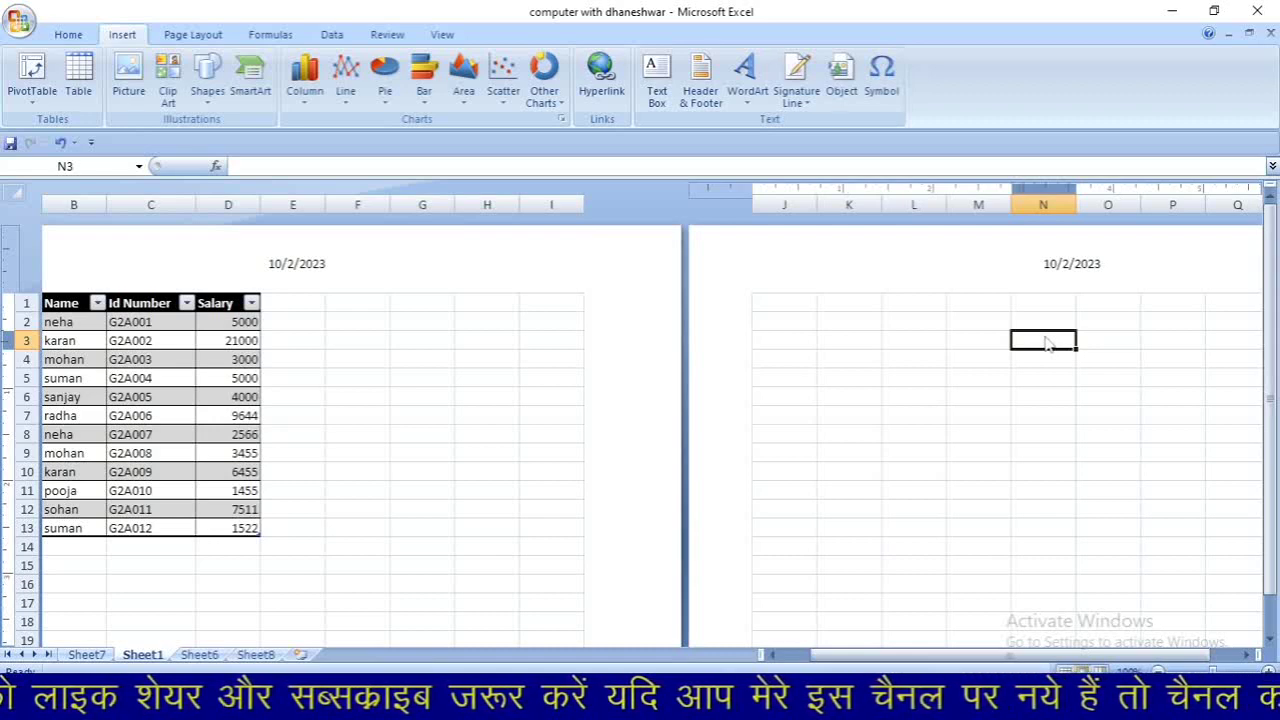
Undo the text entry in cell G24 and replace the centre header's date field with the current time field
{"action": "key", "text": "ctrl+z"}
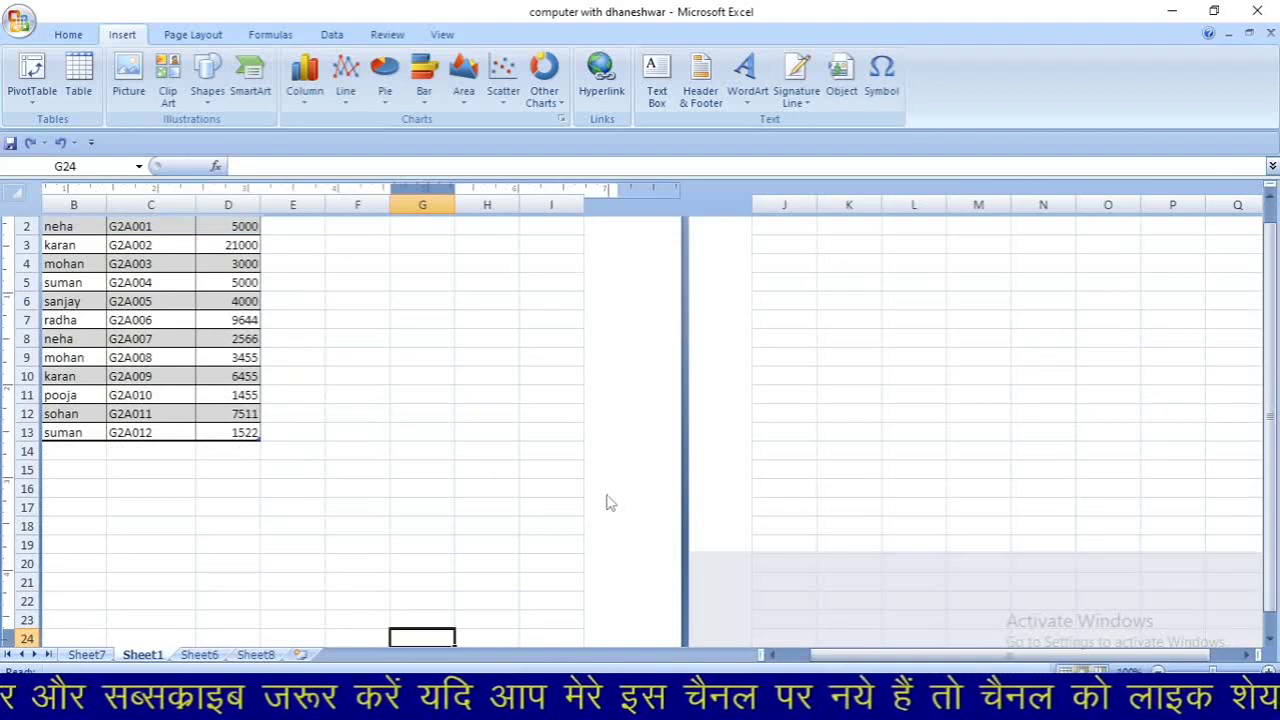
{"action": "scroll", "coordinate": [610, 503], "scroll_direction": "up", "scroll_amount": 2}
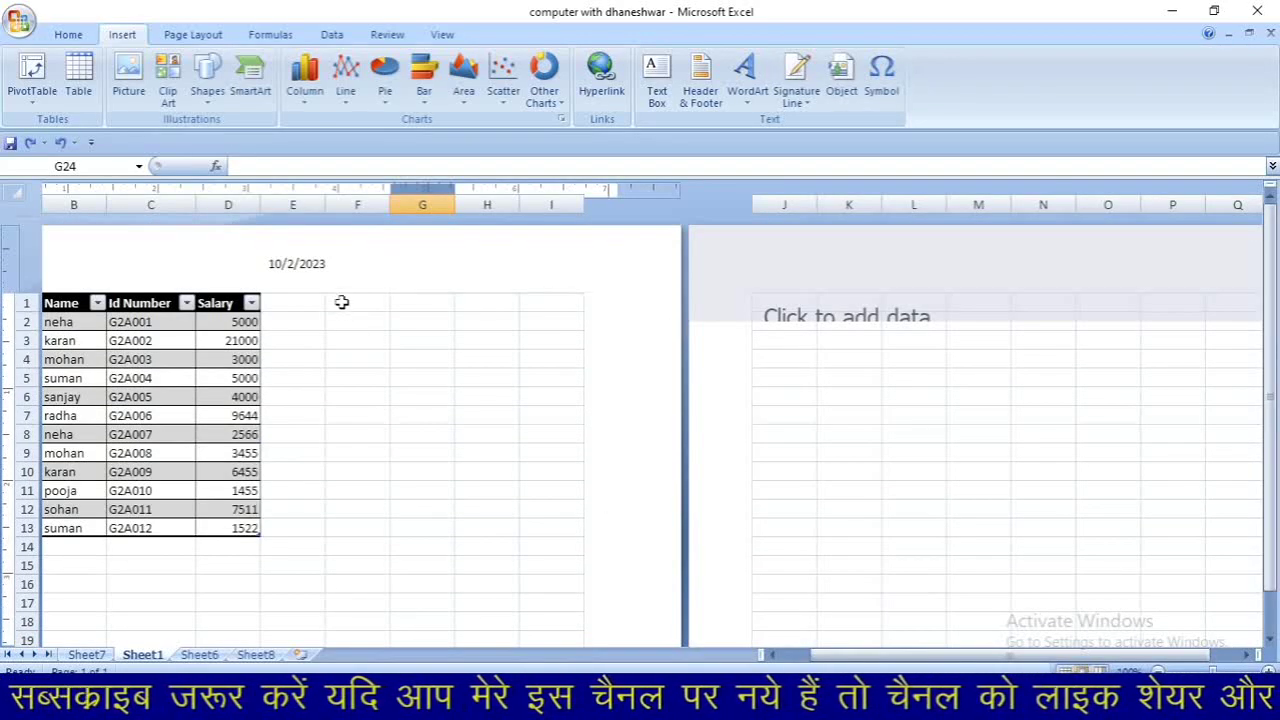
{"action": "left_click", "coordinate": [342, 277]}
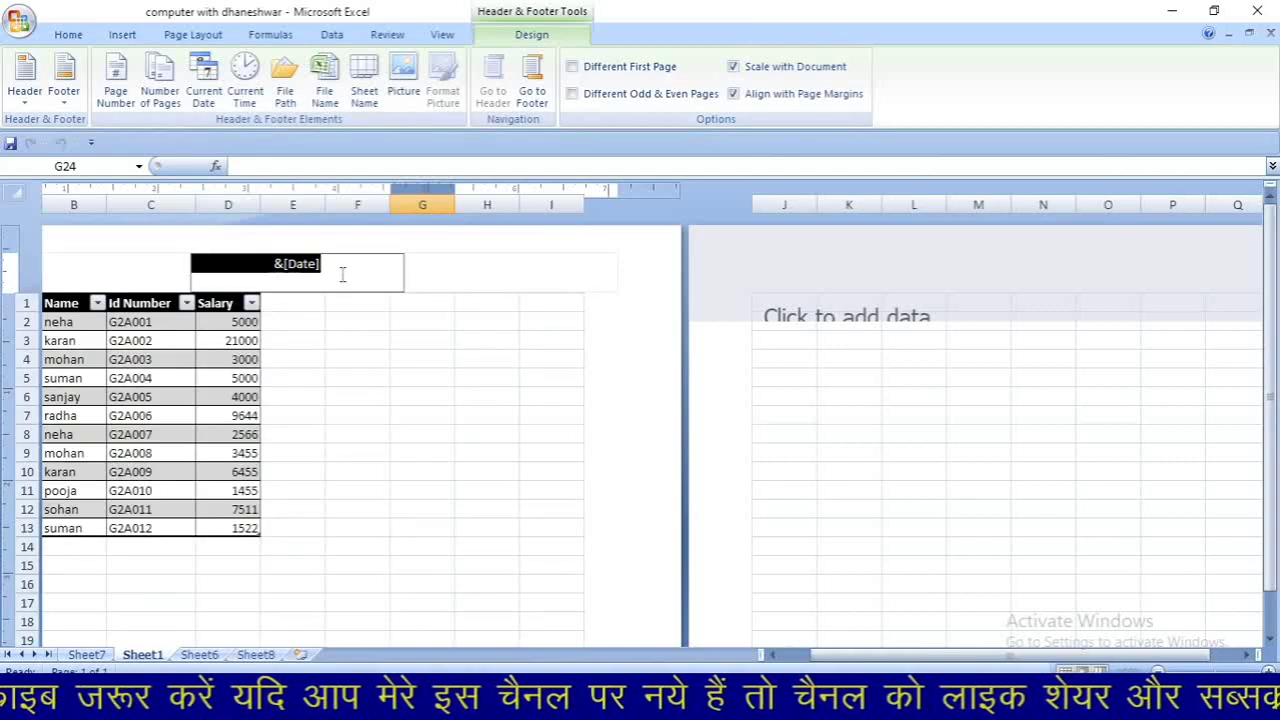
{"action": "left_click", "coordinate": [254, 97]}
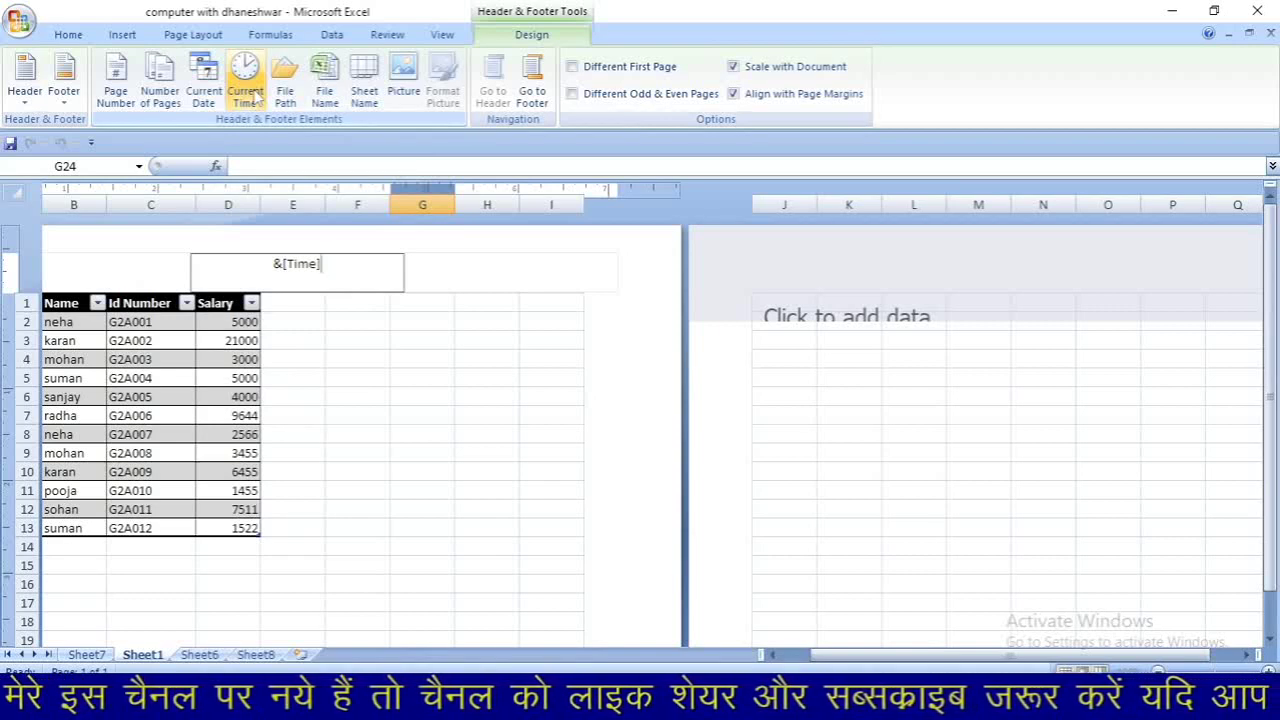
{"action": "left_click", "coordinate": [455, 284]}
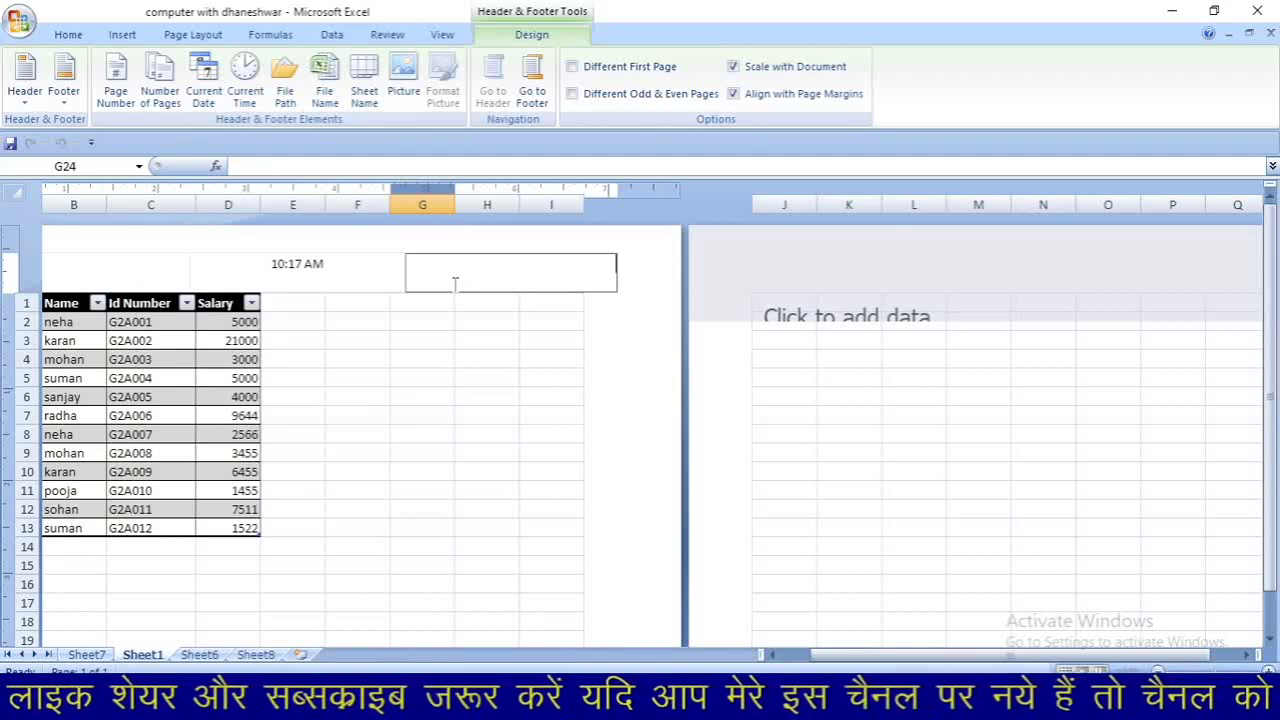
{"action": "left_click", "coordinate": [778, 263]}
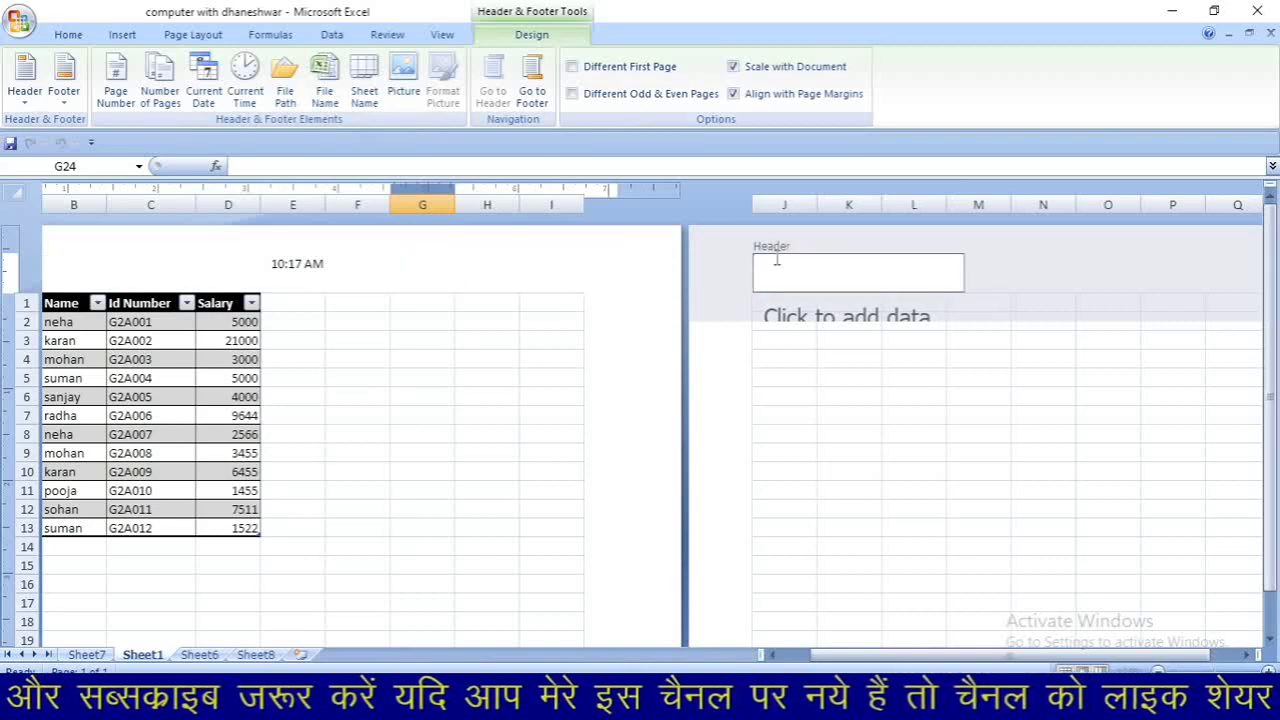
{"action": "left_click", "coordinate": [903, 440]}
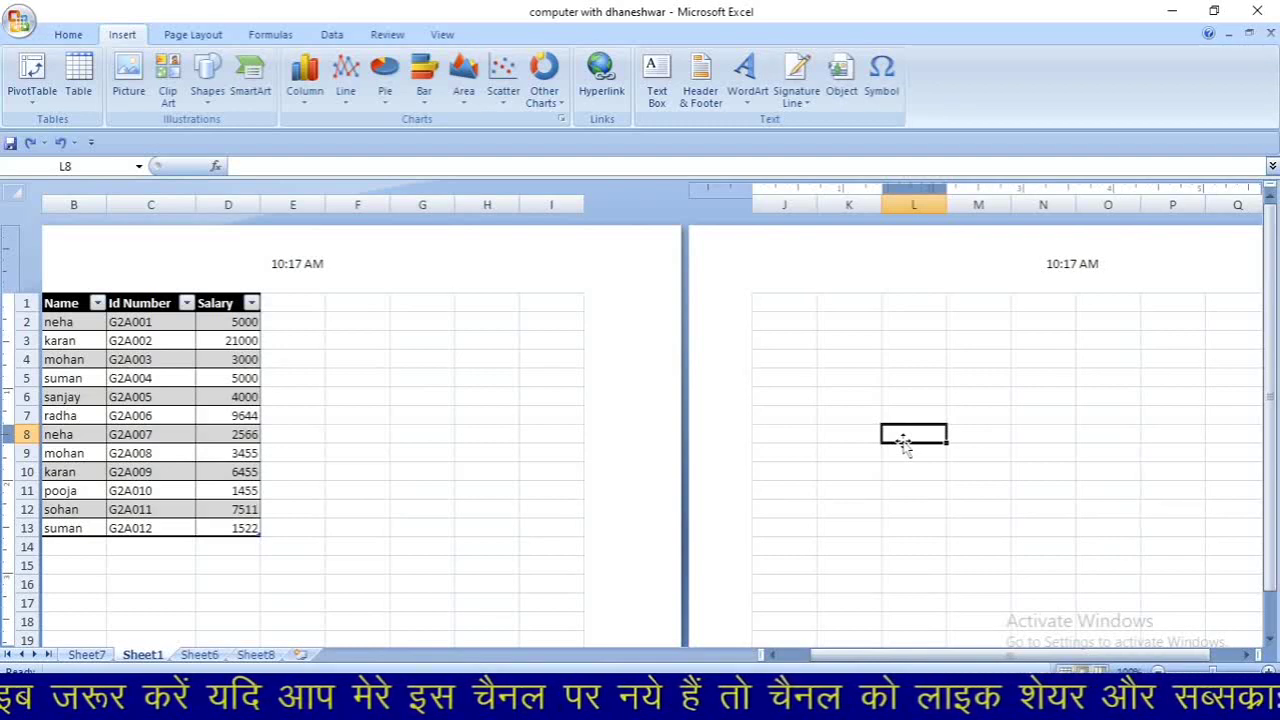
Replace the centre header's time field with the file path field and append the file name field twice
{"action": "left_click", "coordinate": [293, 262]}
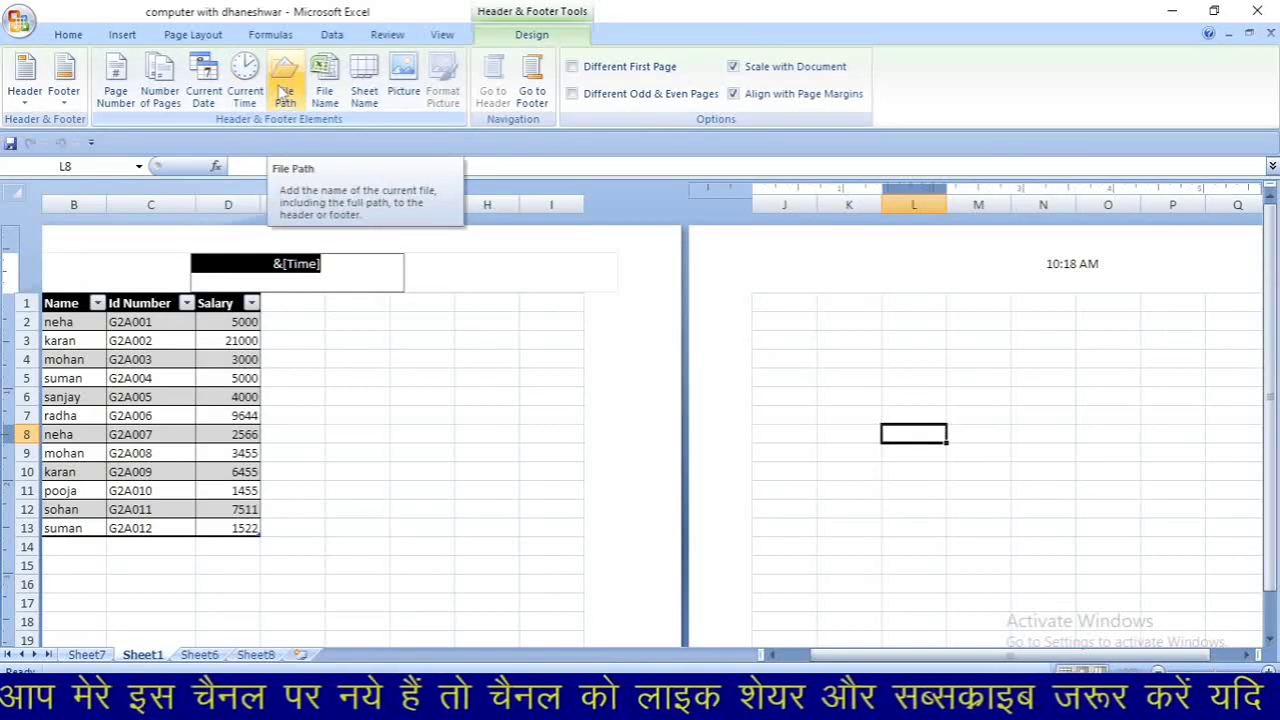
{"action": "left_click", "coordinate": [285, 93]}
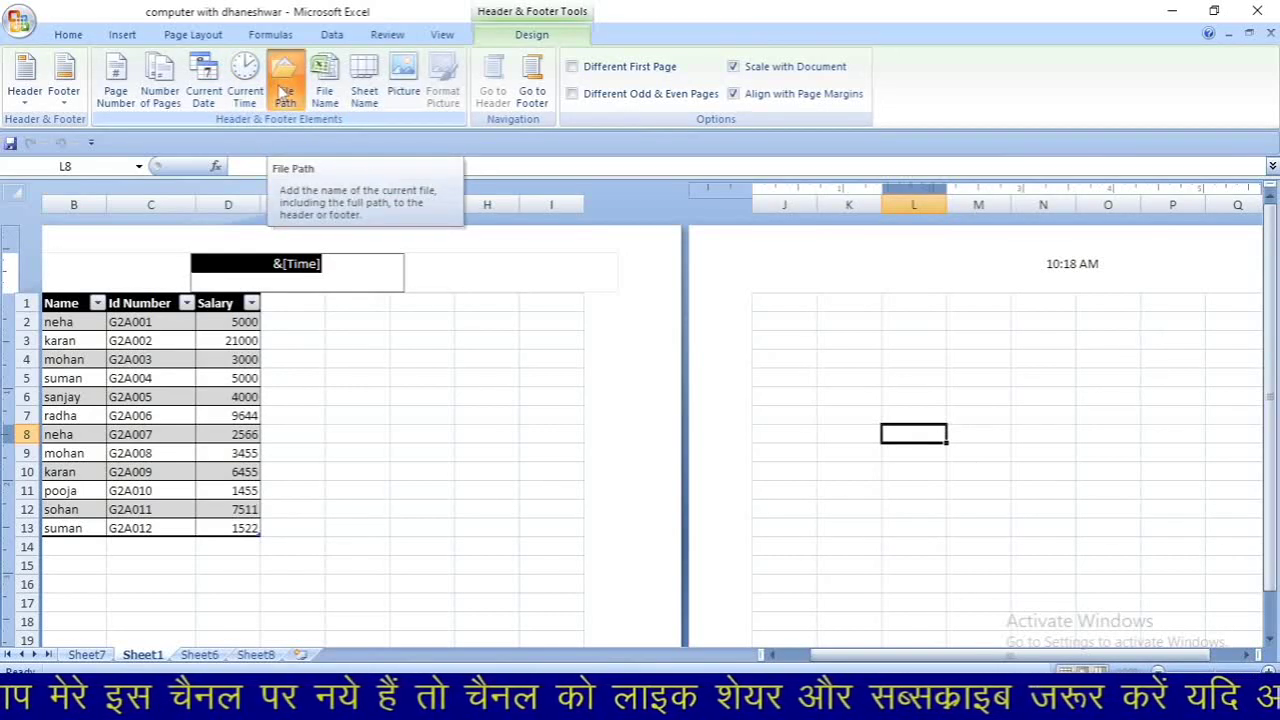
{"action": "left_click", "coordinate": [485, 276]}
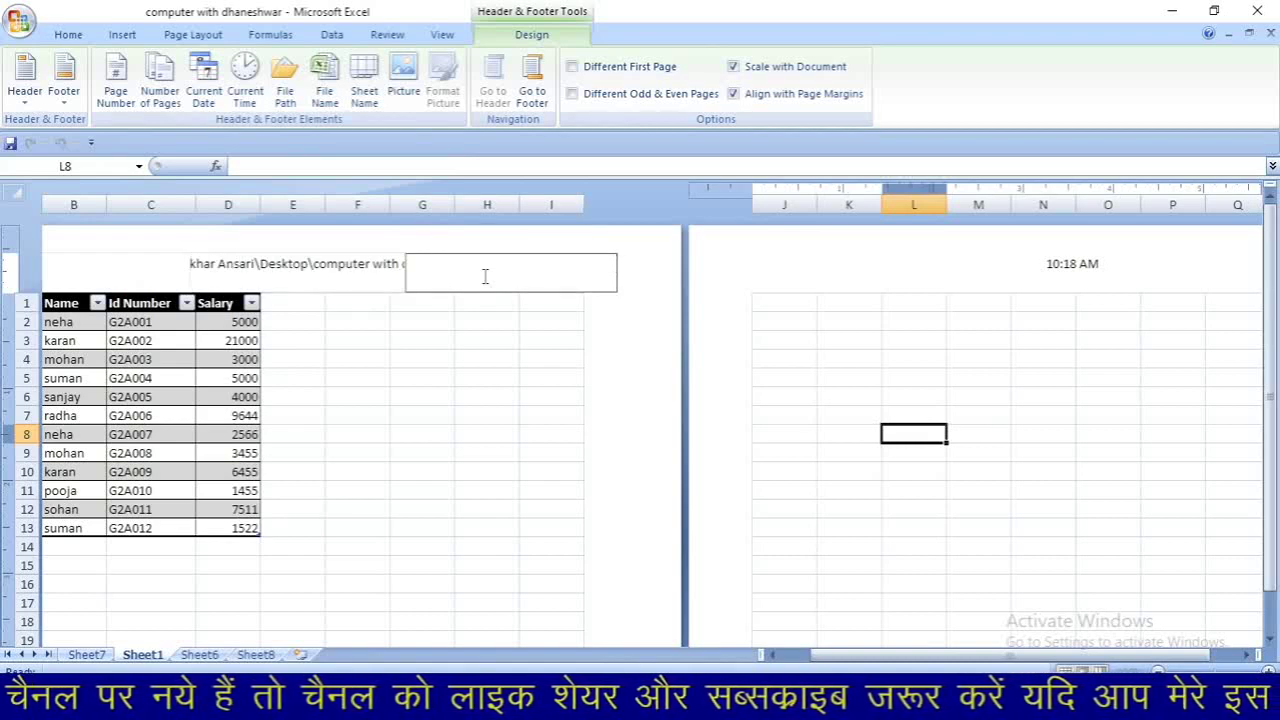
{"action": "left_click", "coordinate": [377, 268]}
{"action": "left_click", "coordinate": [377, 268]}
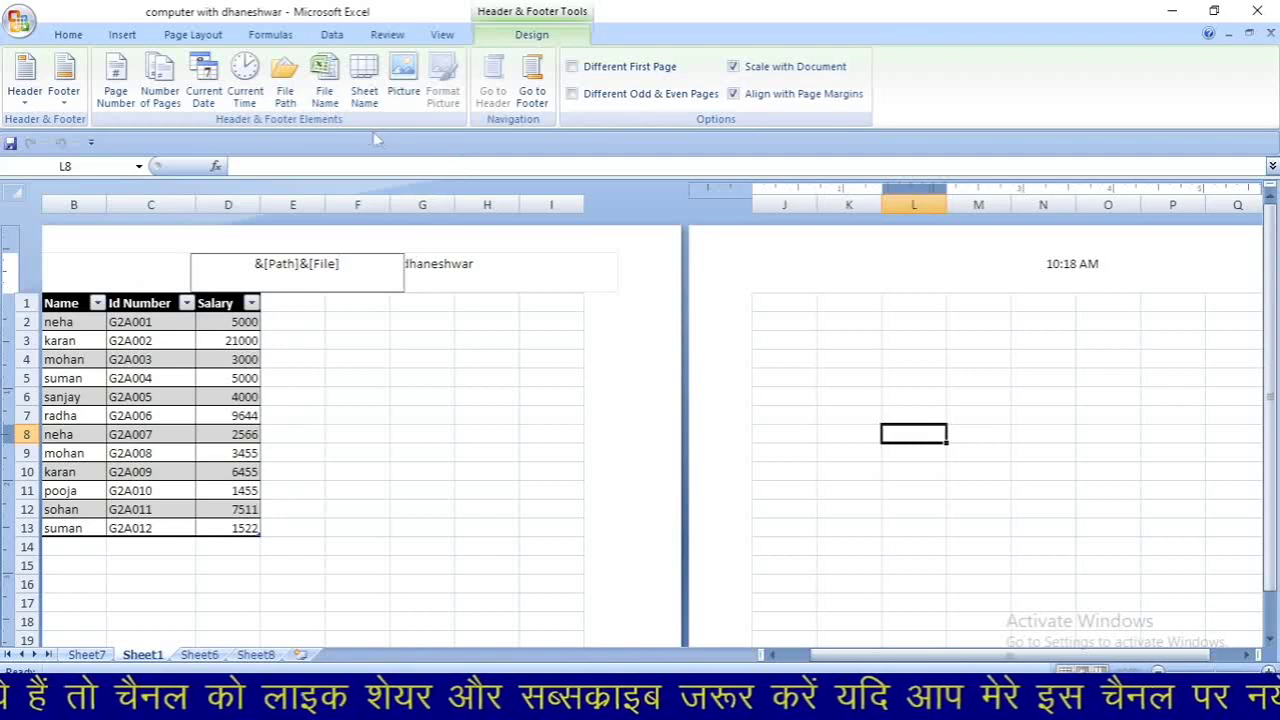
{"action": "double_click", "coordinate": [327, 92]}
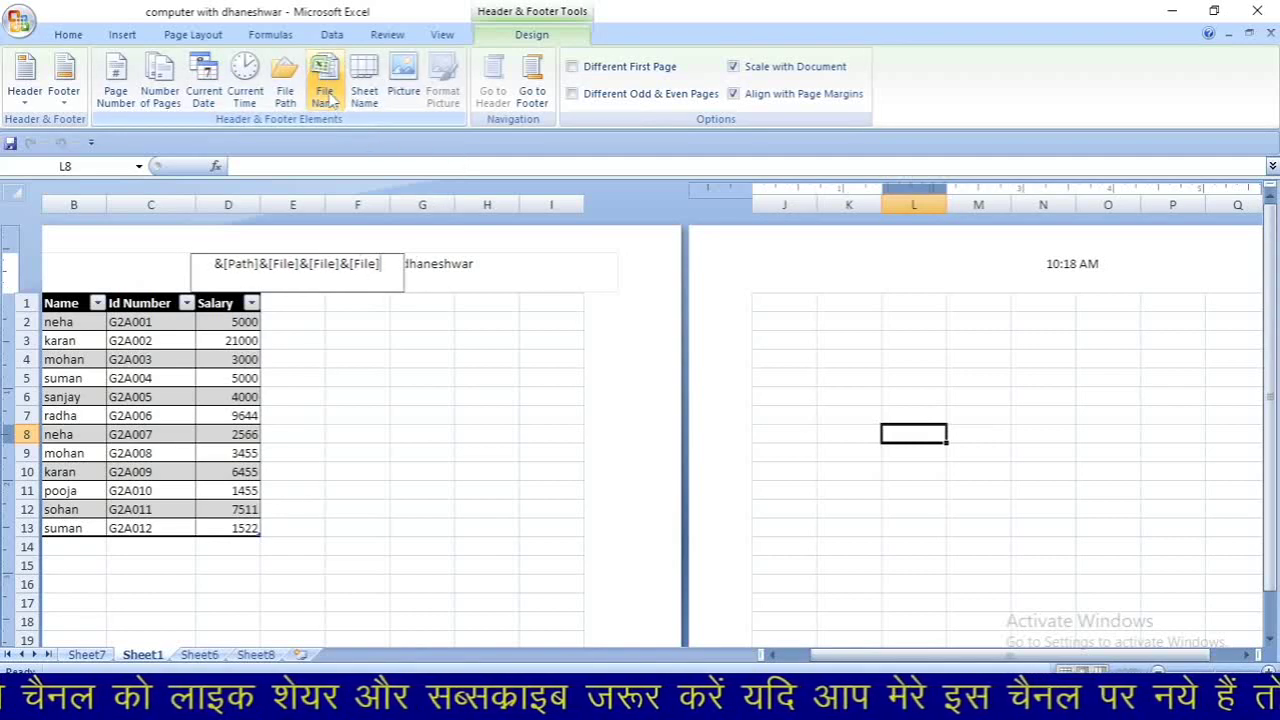
Clear all fields from the centre header section and enter the person's name from the workbook title as its text
{"action": "key", "text": "BackSpace"}
{"action": "key", "text": "BackSpace"}
{"action": "key", "text": "BackSpace"}
{"action": "key", "text": "BackSpace"}
{"action": "key", "text": "BackSpace"}
{"action": "key", "text": "BackSpace"}
{"action": "key", "text": "BackSpace"}
{"action": "key", "text": "BackSpace"}
{"action": "key", "text": "BackSpace"}
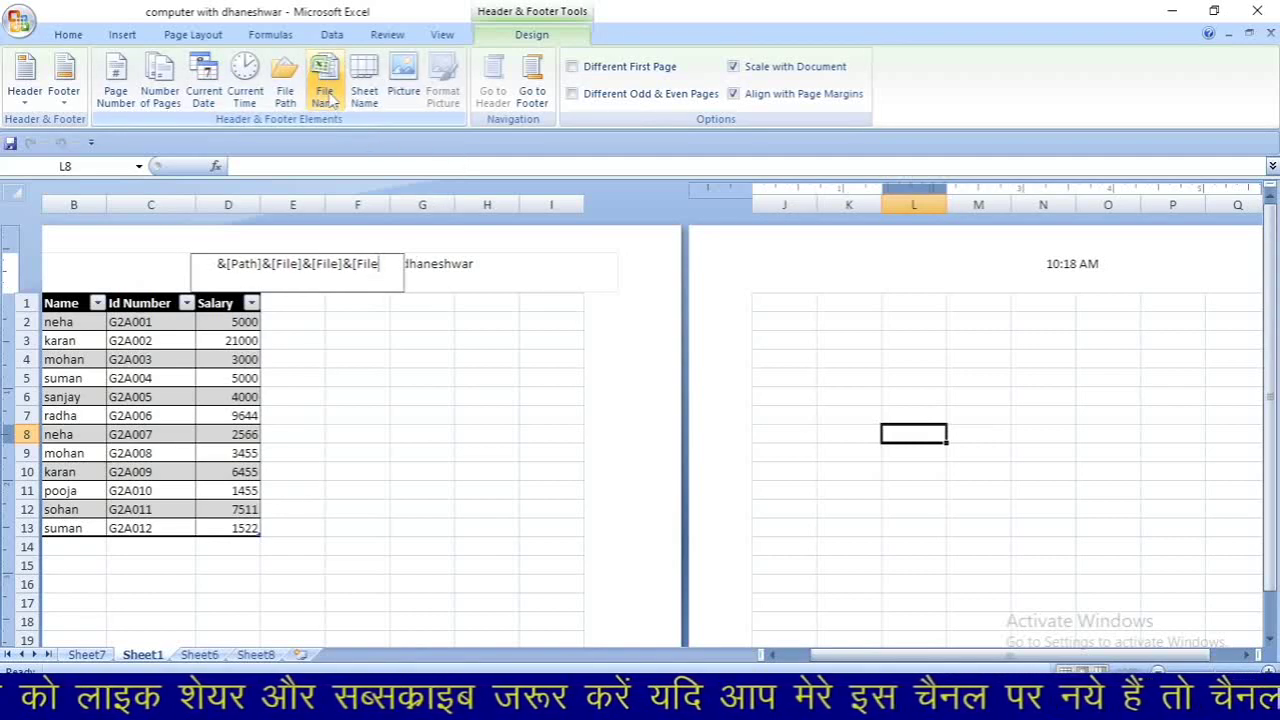
{"action": "key", "text": "BackSpace"}
{"action": "key", "text": "BackSpace"}
{"action": "key", "text": "BackSpace"}
{"action": "key", "text": "BackSpace"}
{"action": "key", "text": "BackSpace"}
{"action": "key", "text": "BackSpace"}
{"action": "key", "text": "BackSpace"}
{"action": "key", "text": "BackSpace"}
{"action": "key", "text": "BackSpace"}
{"action": "key", "text": "BackSpace"}
{"action": "key", "text": "BackSpace"}
{"action": "key", "text": "BackSpace"}
{"action": "key", "text": "BackSpace"}
{"action": "key", "text": "BackSpace"}
{"action": "key", "text": "BackSpace"}
{"action": "key", "text": "BackSpace"}
{"action": "key", "text": "BackSpace"}
{"action": "key", "text": "BackSpace"}
{"action": "key", "text": "BackSpace"}
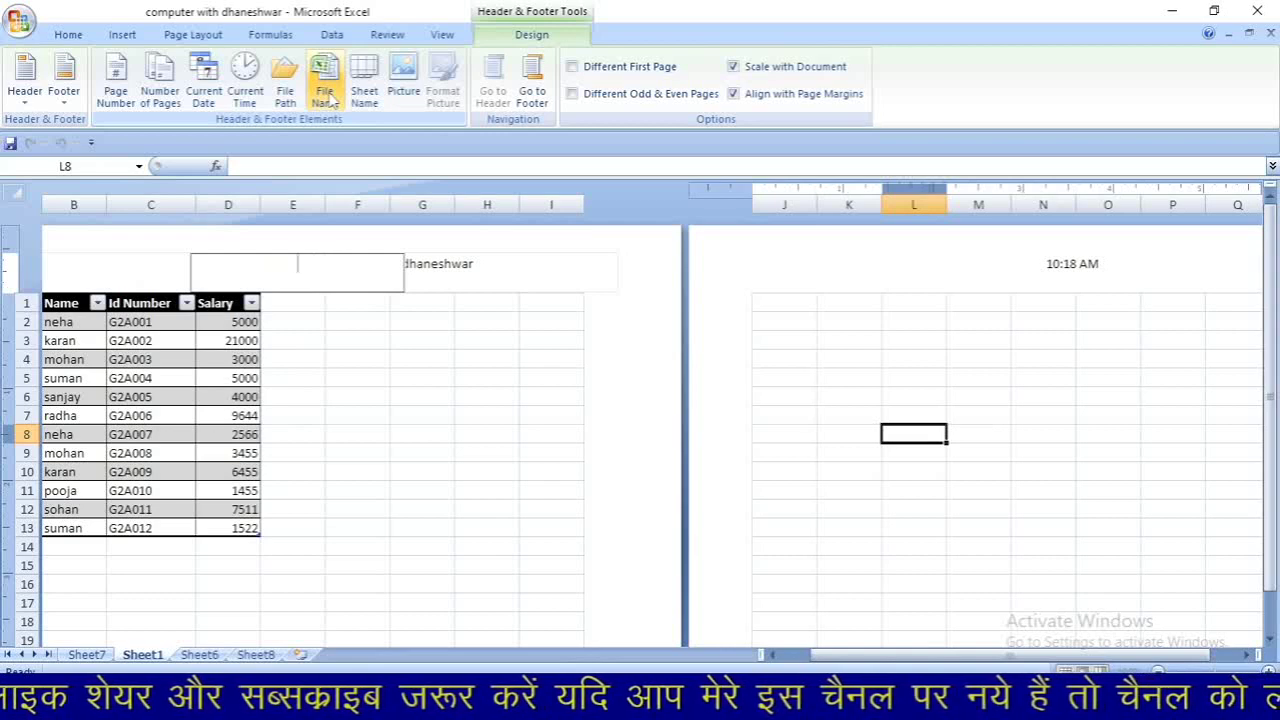
{"action": "type", "text": "dhanesh"}
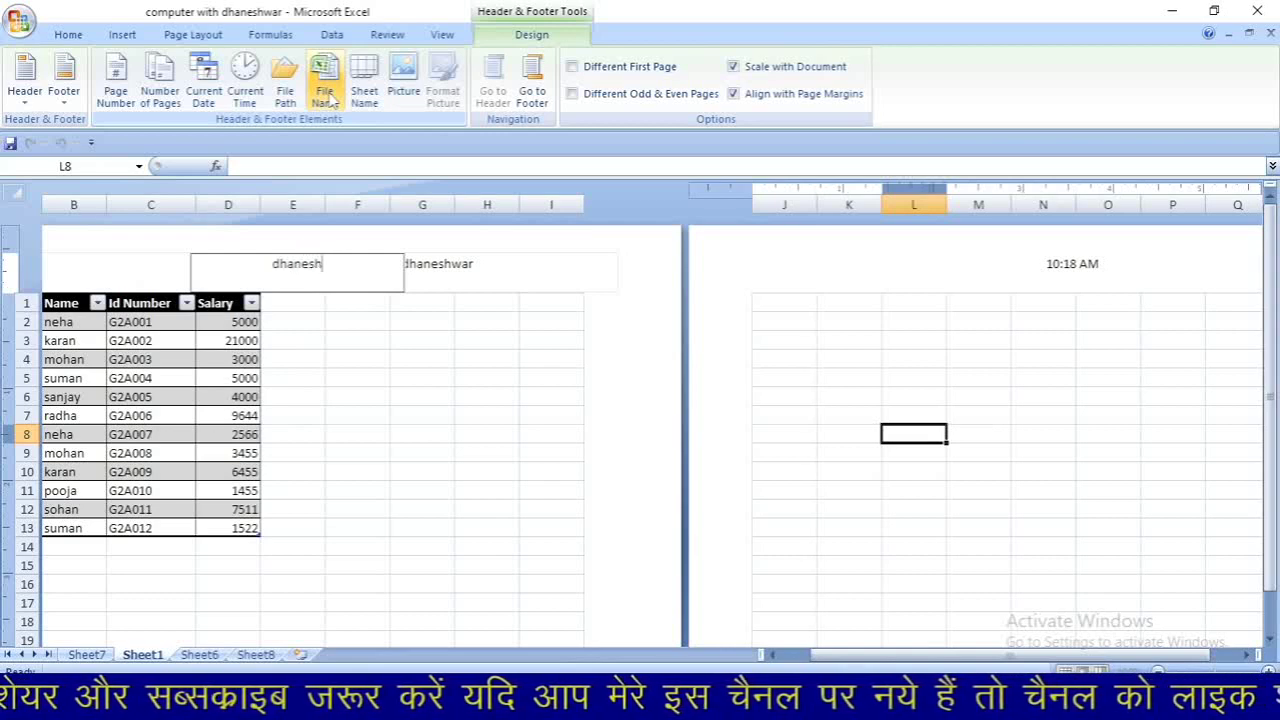
{"action": "type", "text": "wa"}
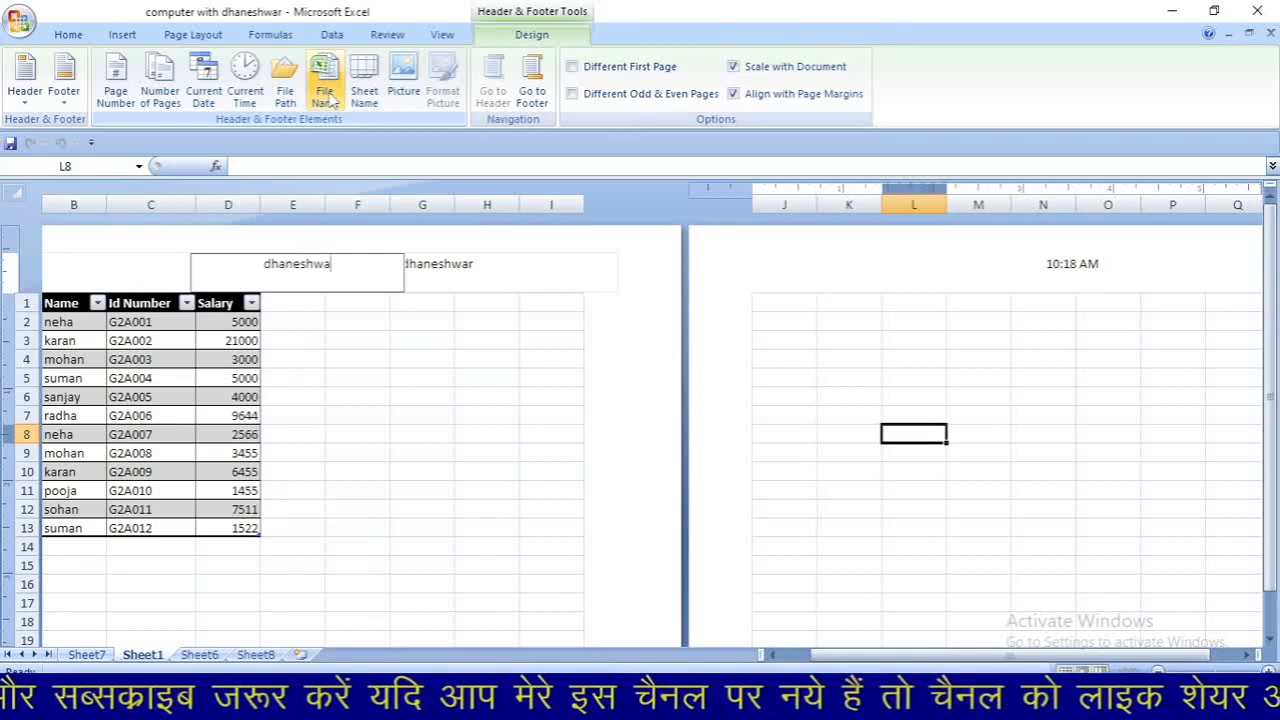
{"action": "type", "text": "r"}
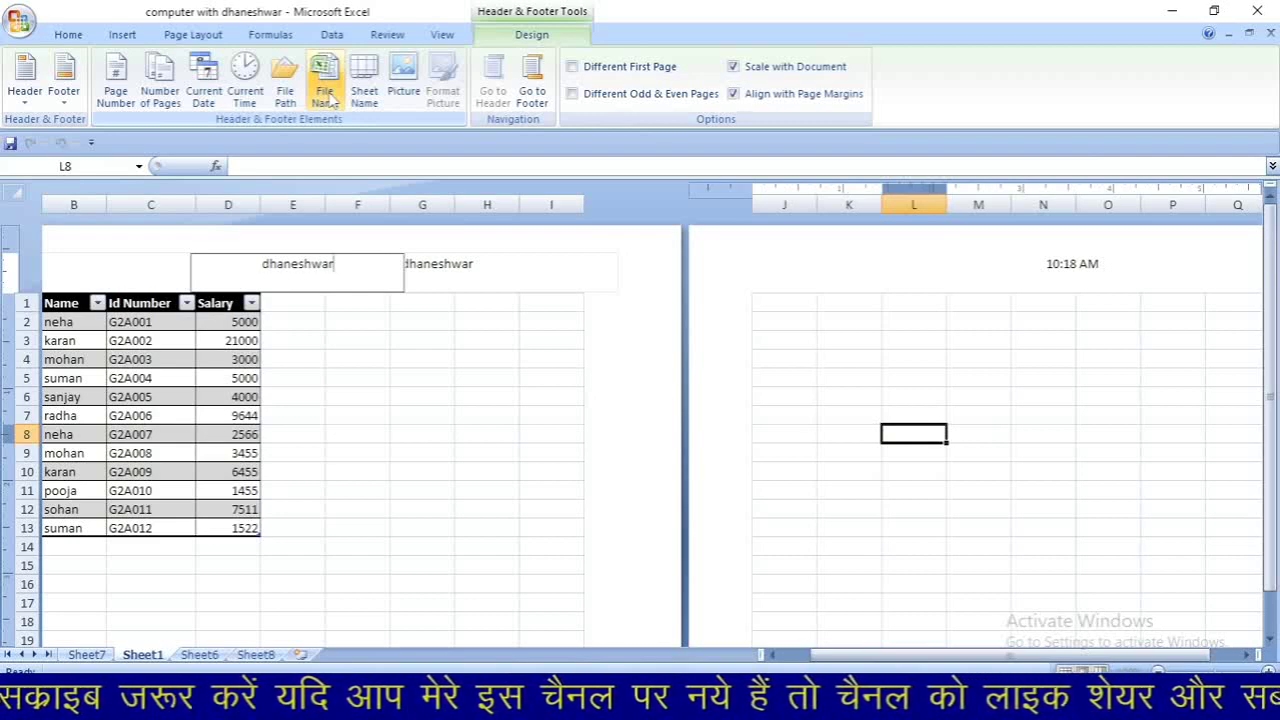
{"action": "left_click", "coordinate": [920, 363]}
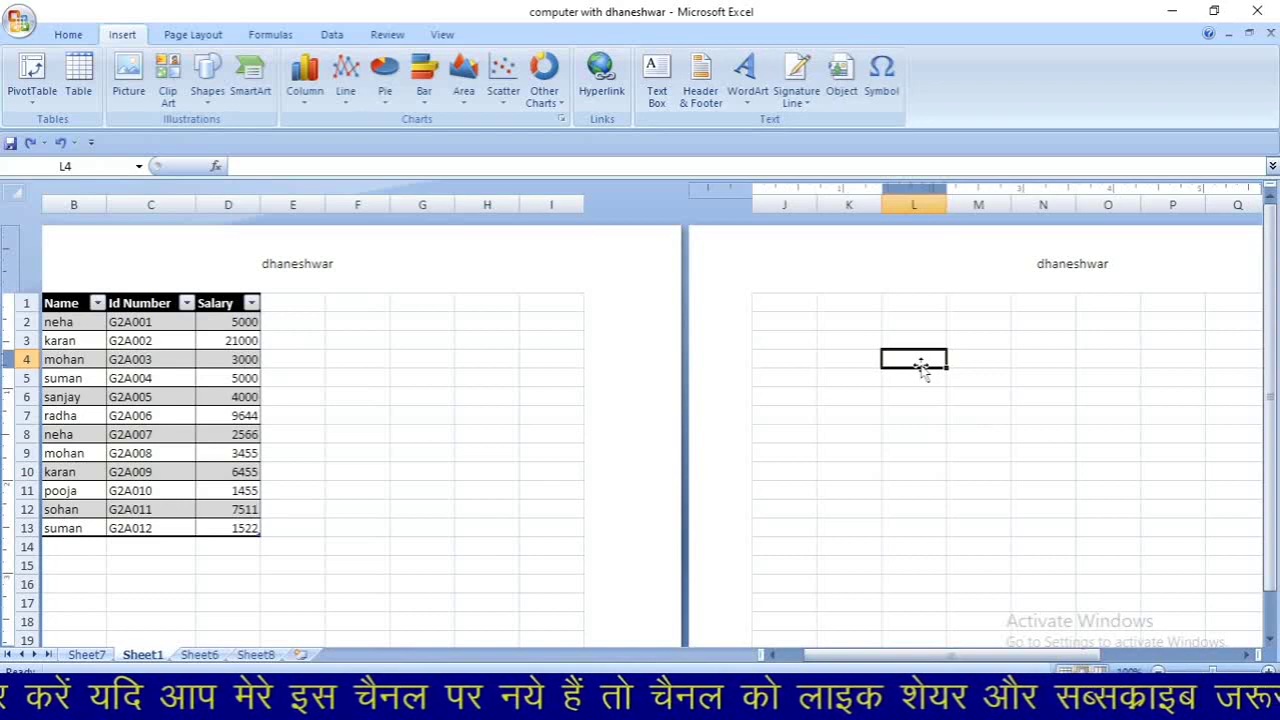
Enter "kduhdj" in the centre section of the page footer and return to the header
{"action": "left_click", "coordinate": [373, 260]}
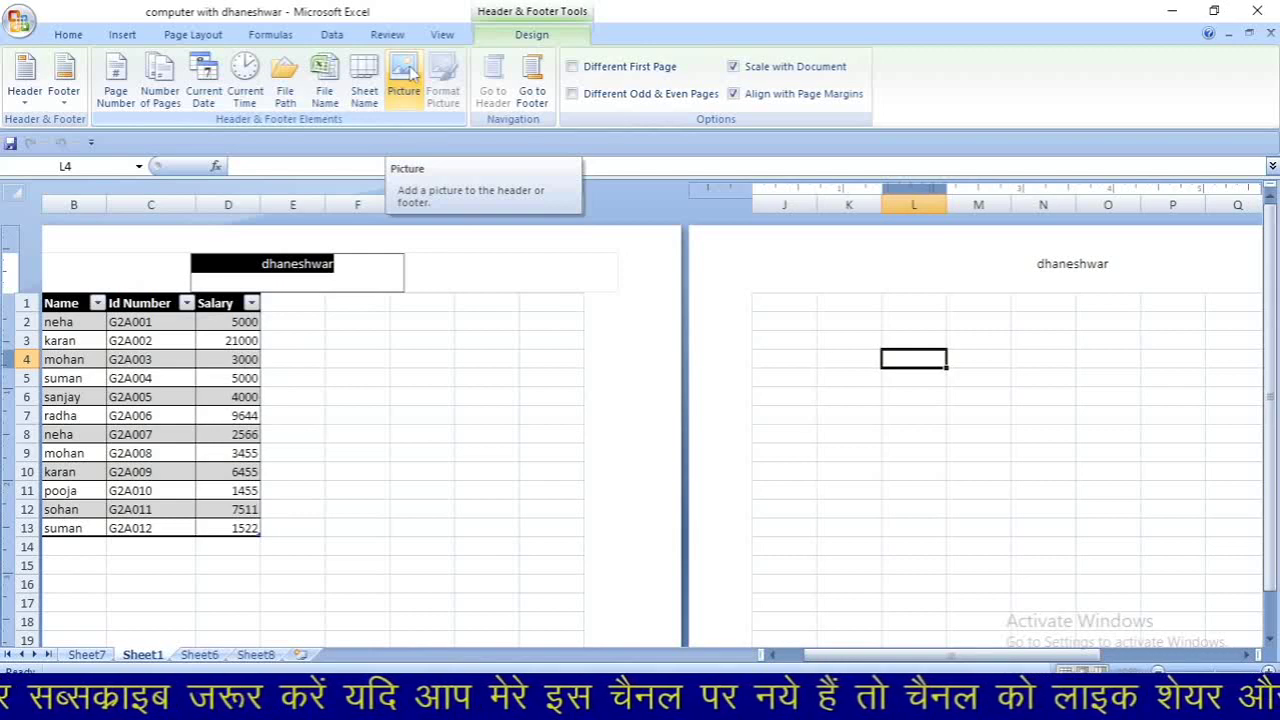
{"action": "left_click", "coordinate": [537, 83]}
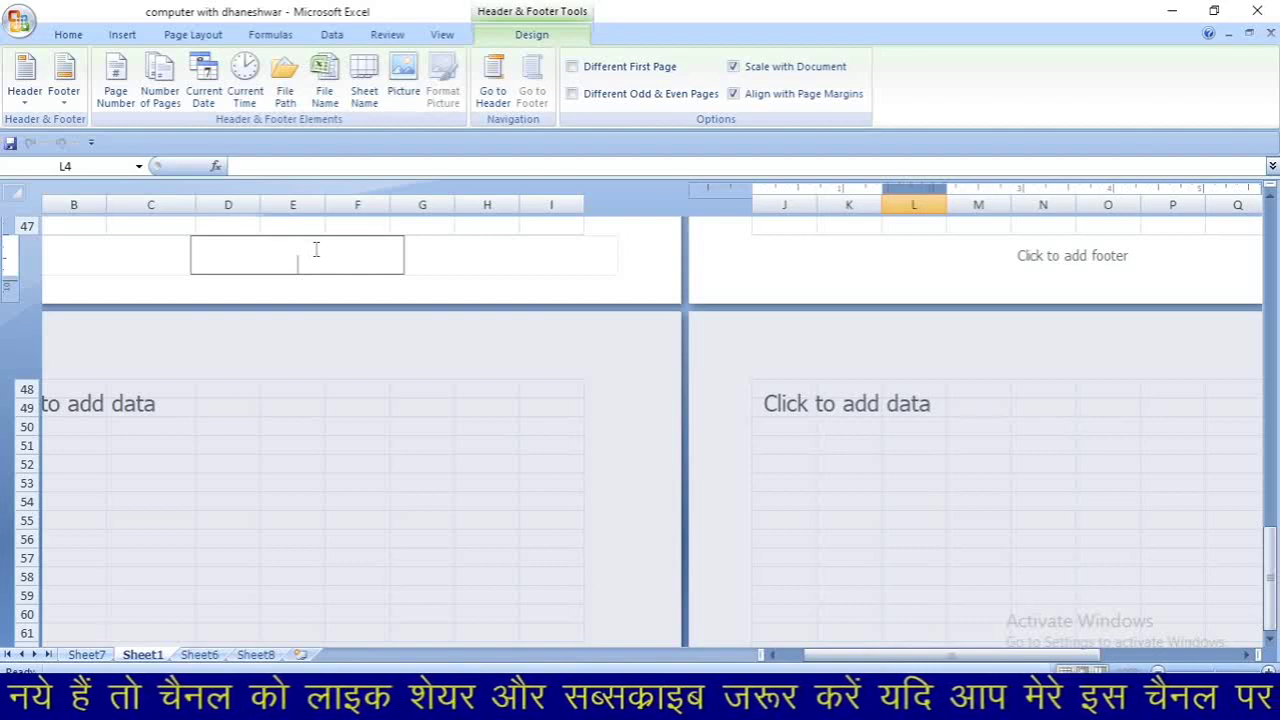
{"action": "type", "text": "kduhdj"}
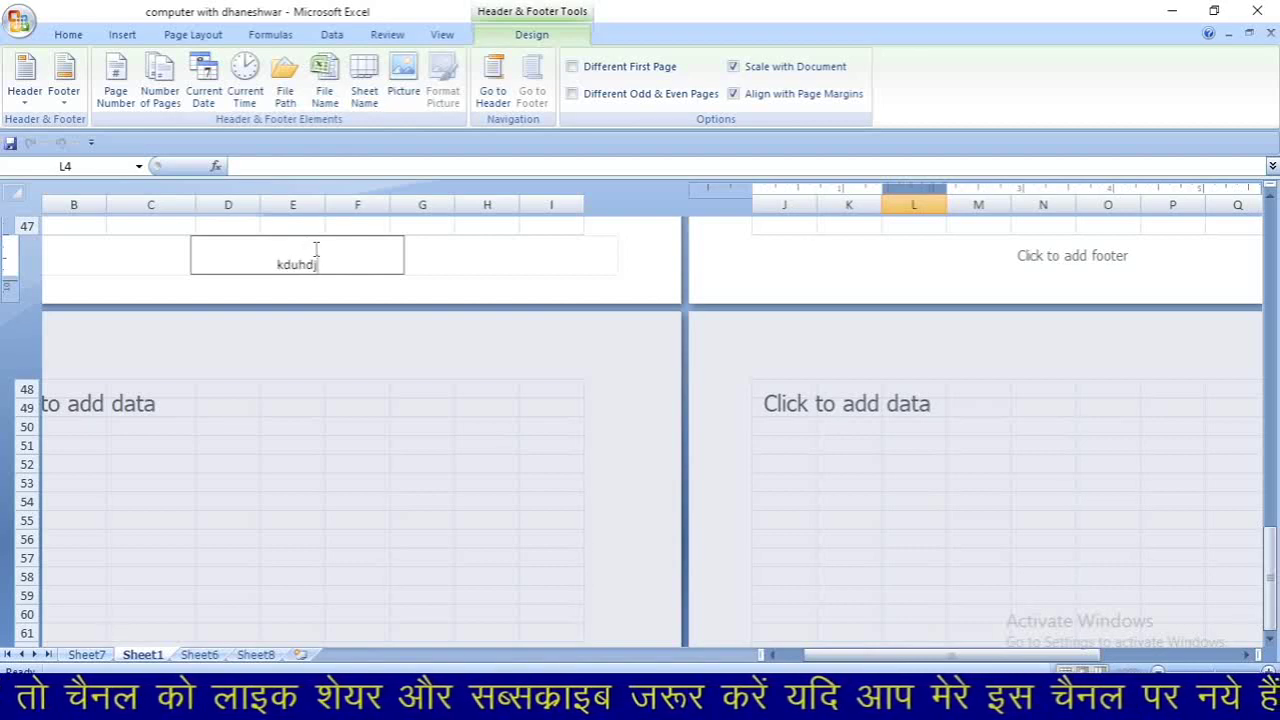
{"action": "left_click", "coordinate": [497, 72]}
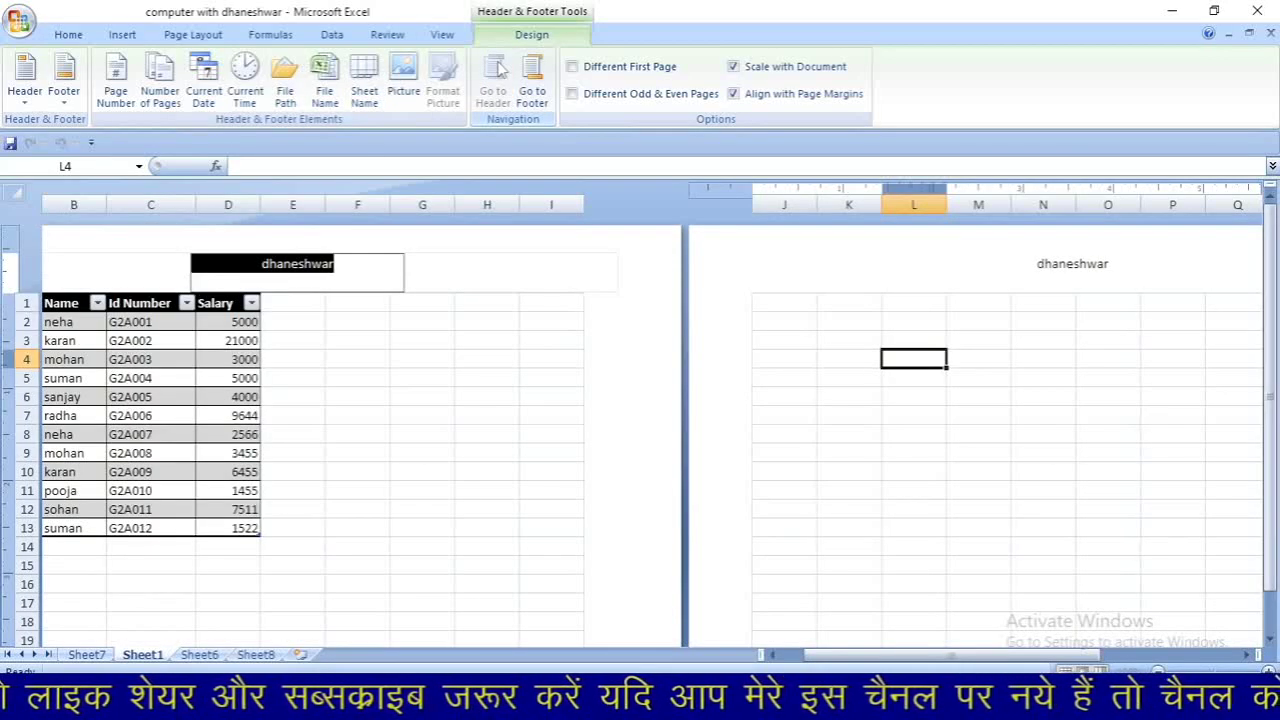
Try toggling the Different First Page, Different Odd & Even Pages and Scale with Document header options, restoring each one
{"action": "left_click", "coordinate": [633, 70]}
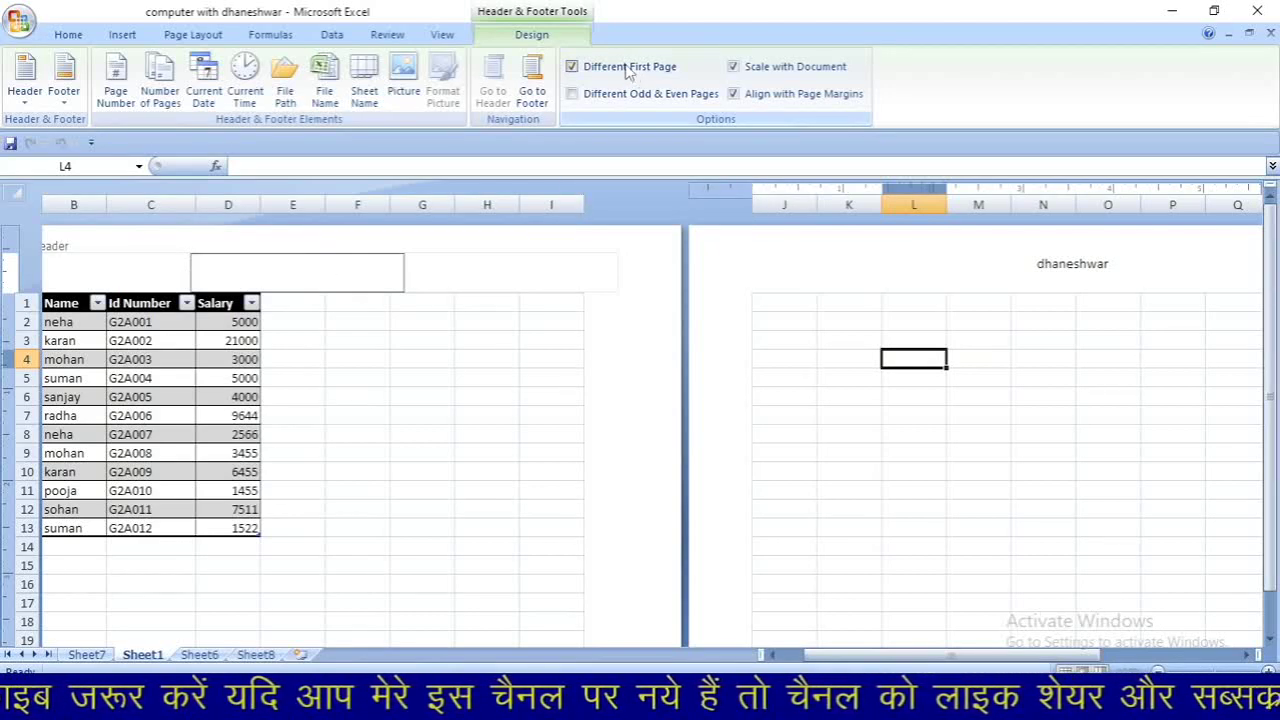
{"action": "left_click", "coordinate": [628, 70]}
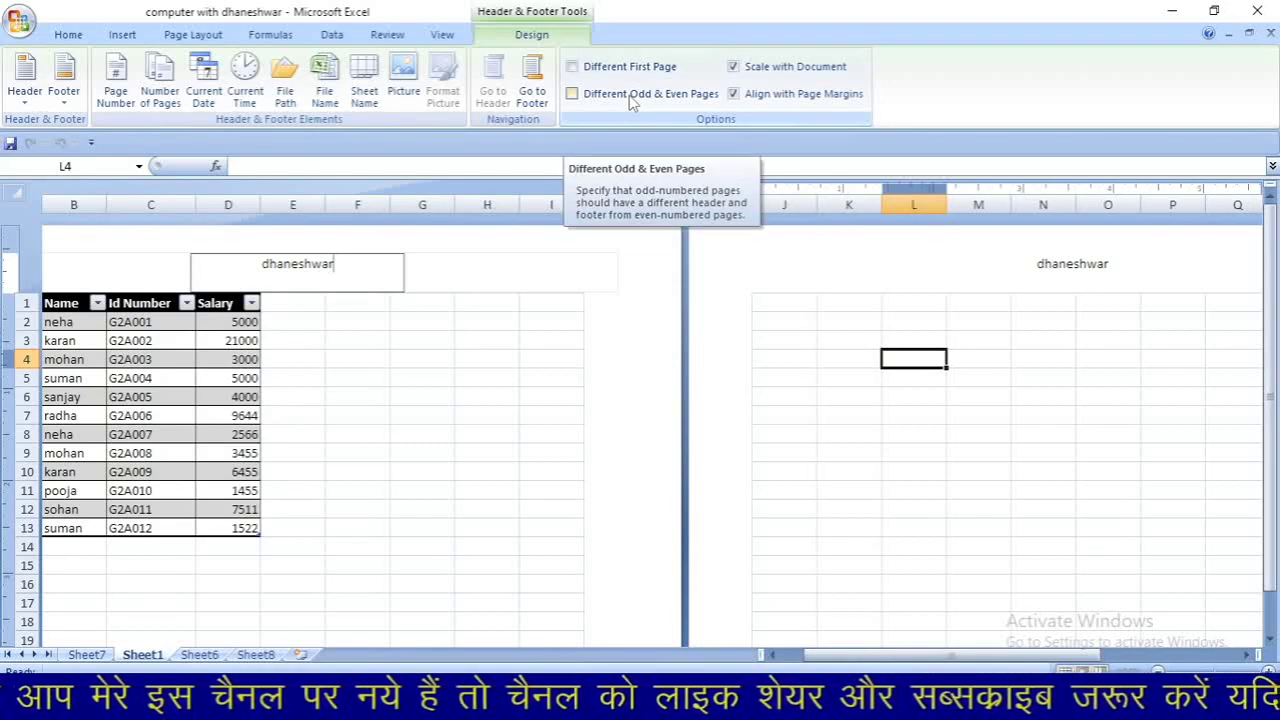
{"action": "left_click", "coordinate": [630, 97]}
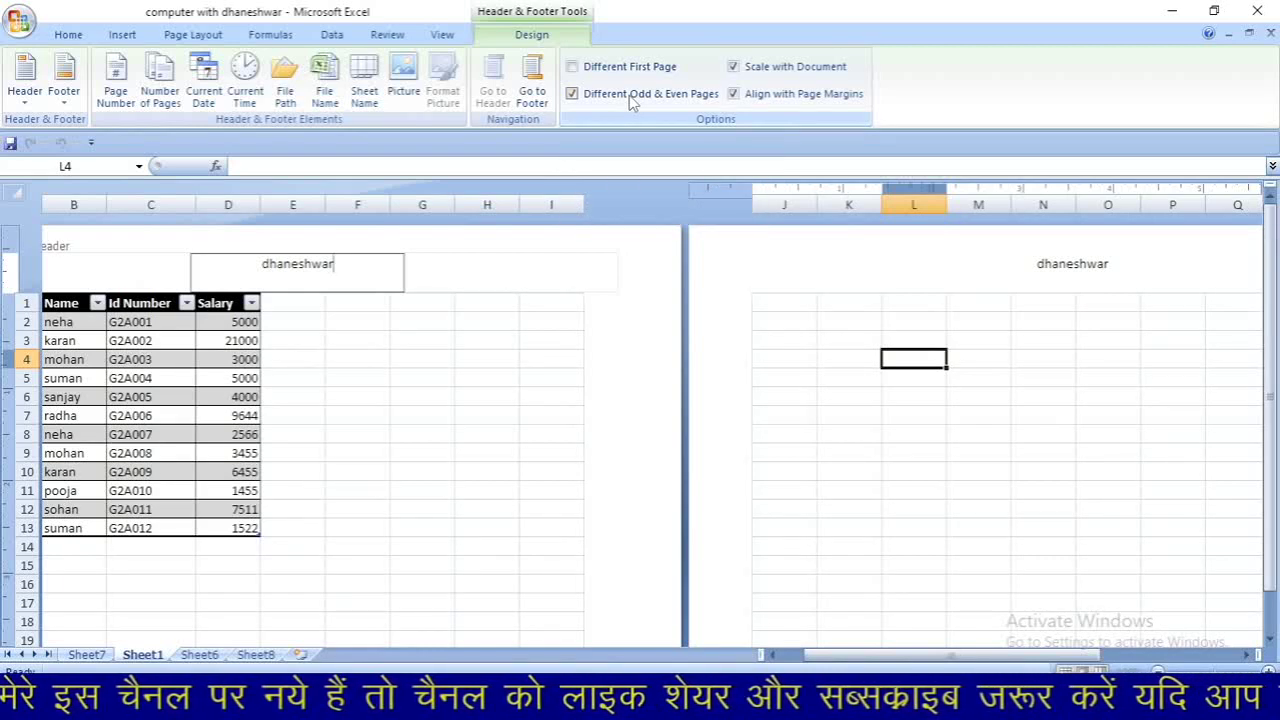
{"action": "left_click", "coordinate": [632, 95]}
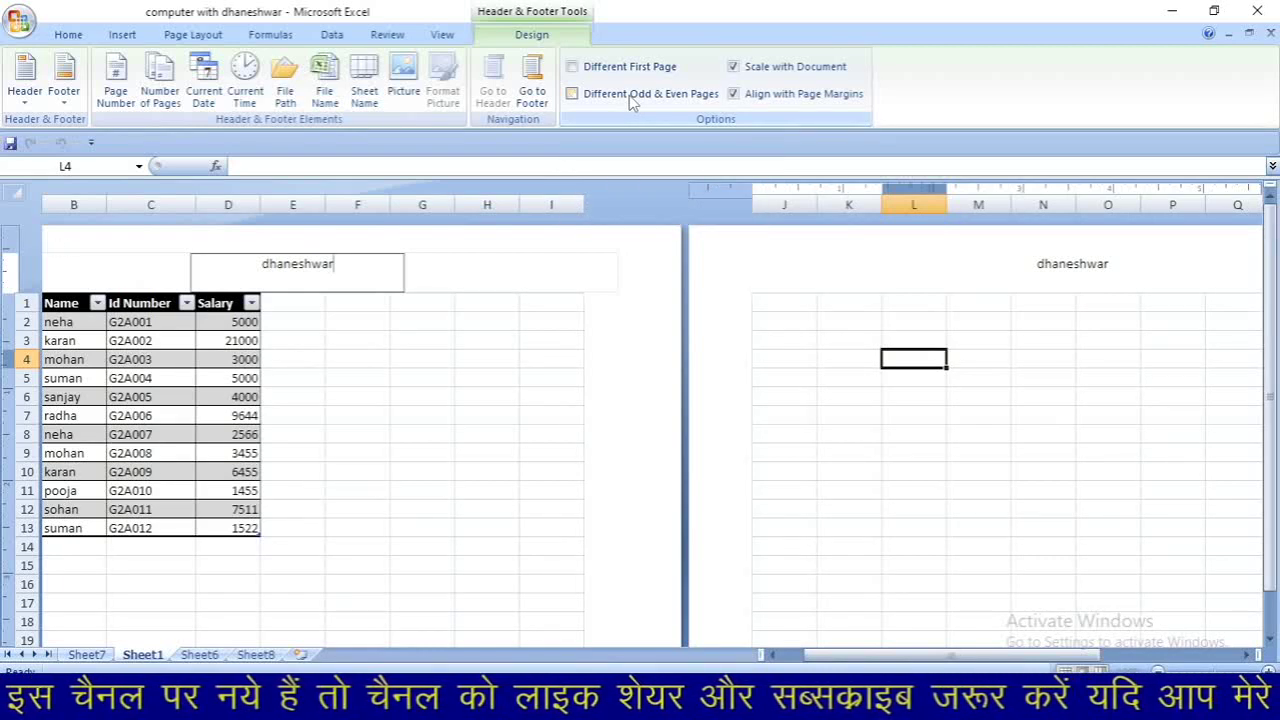
{"action": "left_click", "coordinate": [787, 74]}
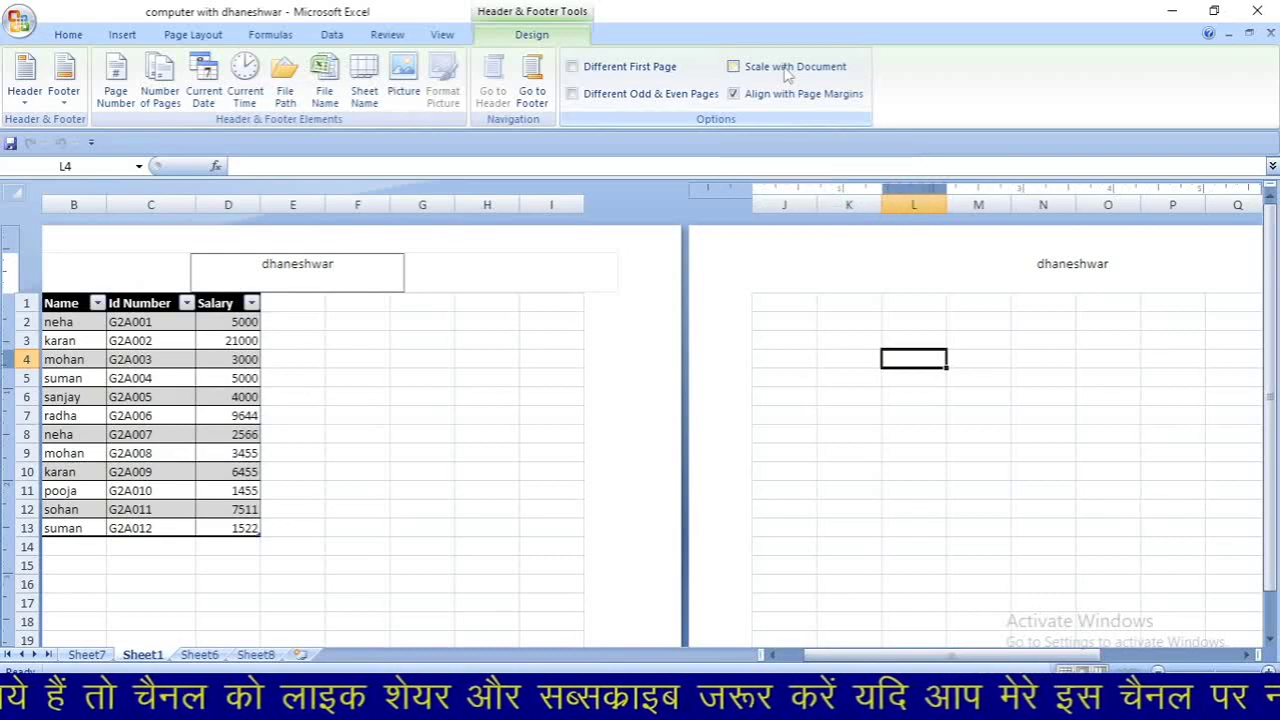
{"action": "left_click", "coordinate": [787, 70]}
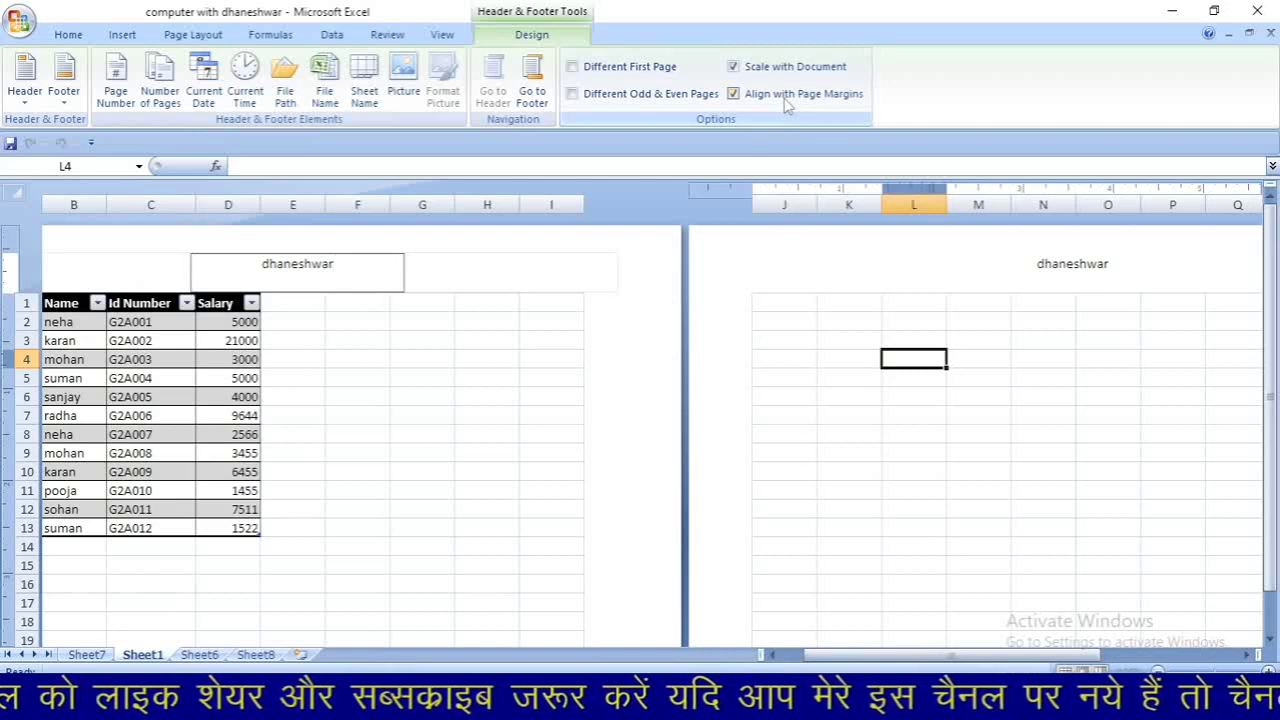
Leave header editing, return Sheet1 to Normal view and select cell G11
{"action": "left_click", "coordinate": [124, 36]}
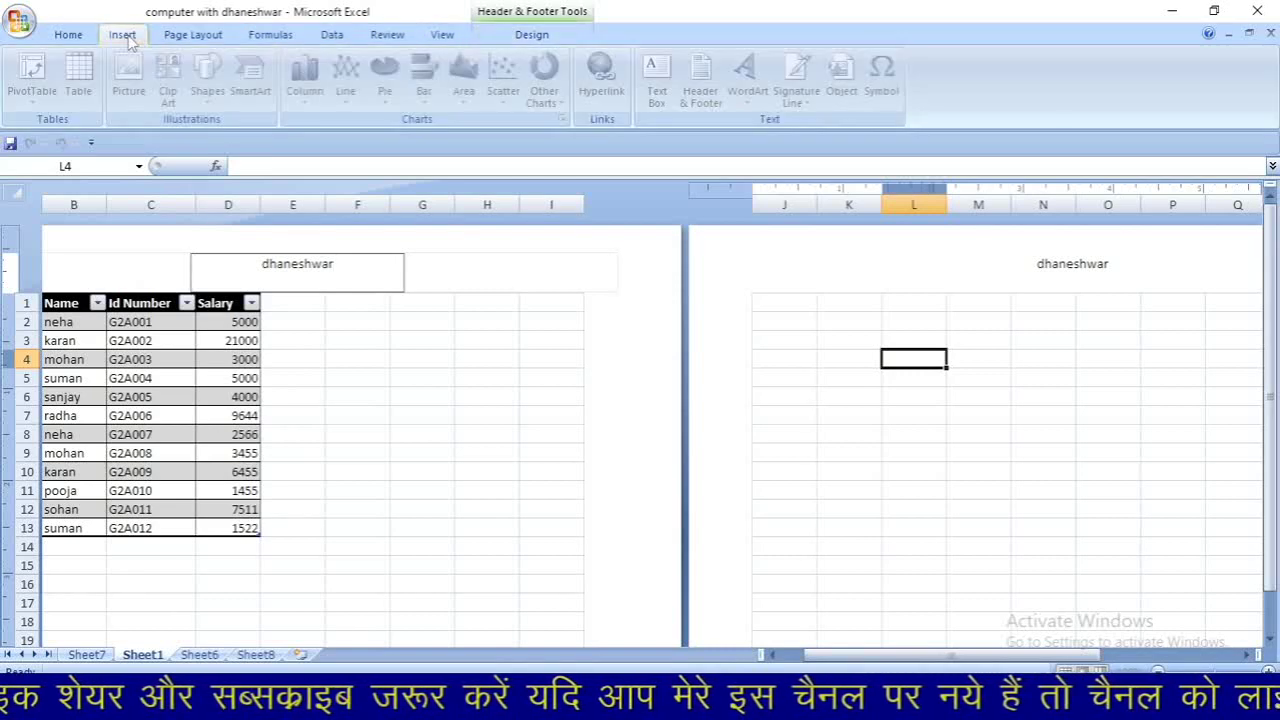
{"action": "left_click", "coordinate": [596, 419]}
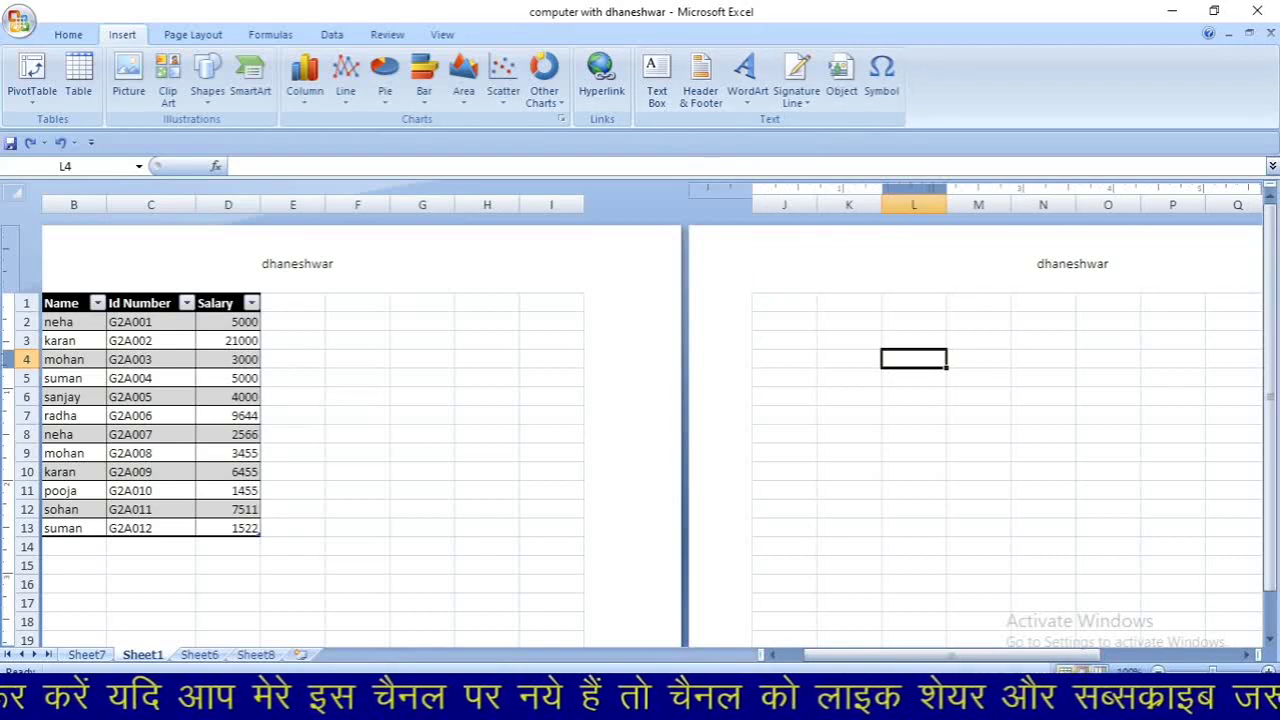
{"action": "left_click", "coordinate": [1066, 670]}
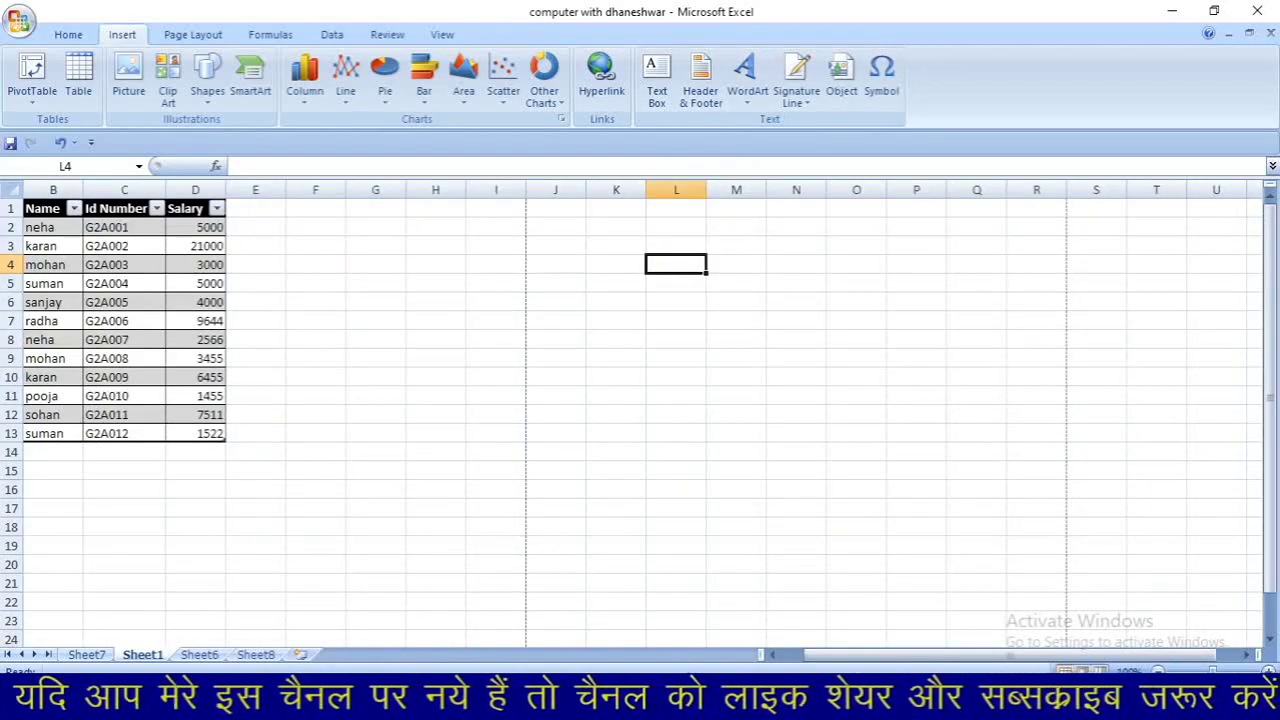
{"action": "left_click", "coordinate": [392, 405]}
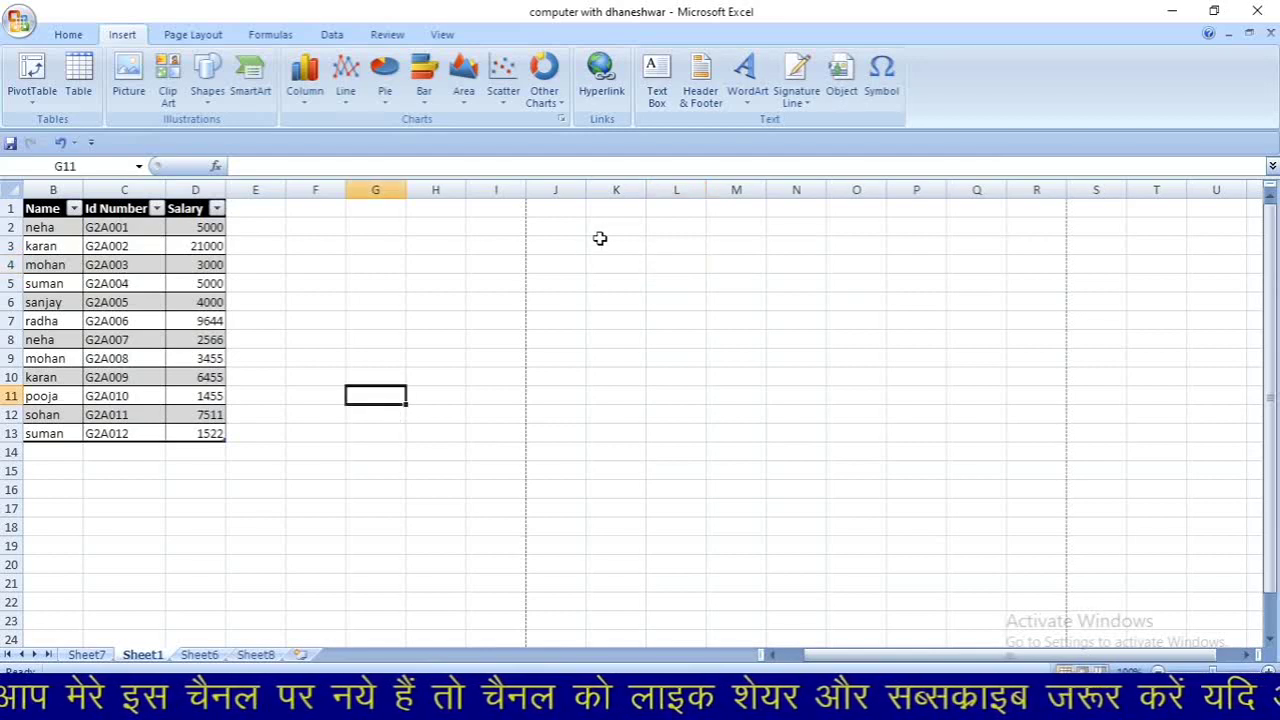
Insert WordArt in the black gradient style with a white outline, using the workbook's file name as its text
{"action": "left_click", "coordinate": [752, 85]}
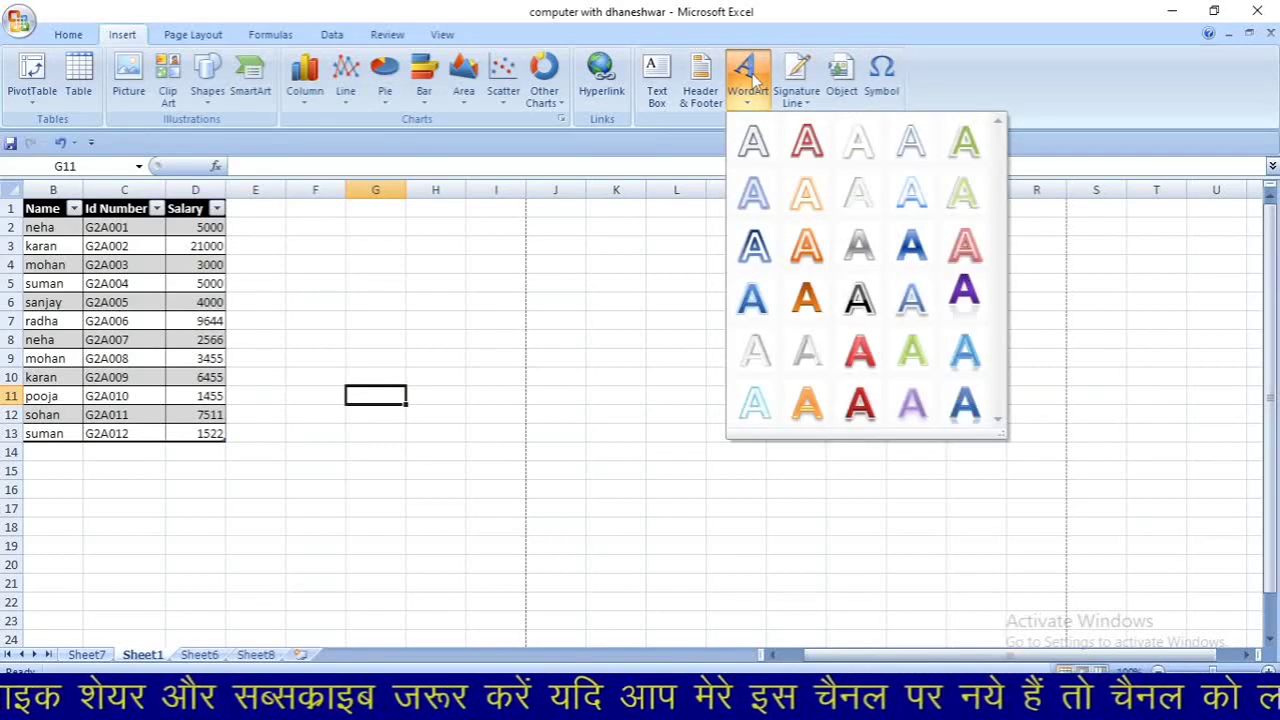
{"action": "left_click", "coordinate": [862, 292]}
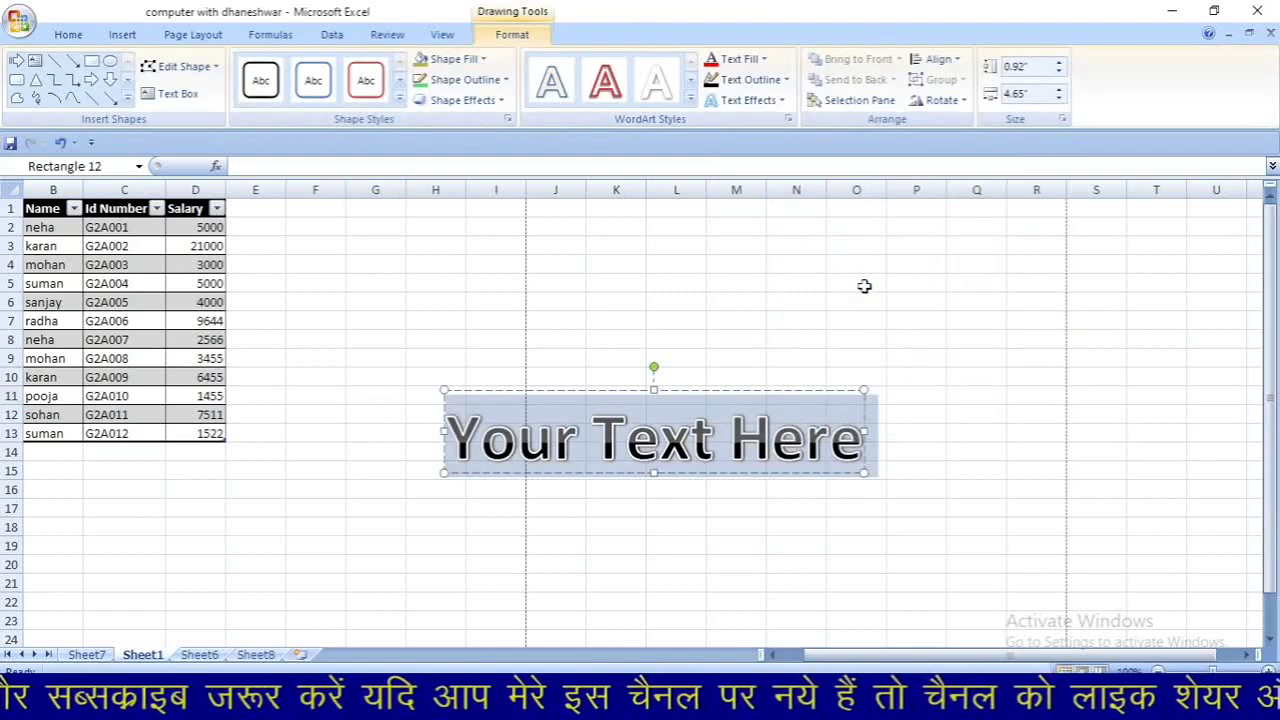
{"action": "type", "text": "co"}
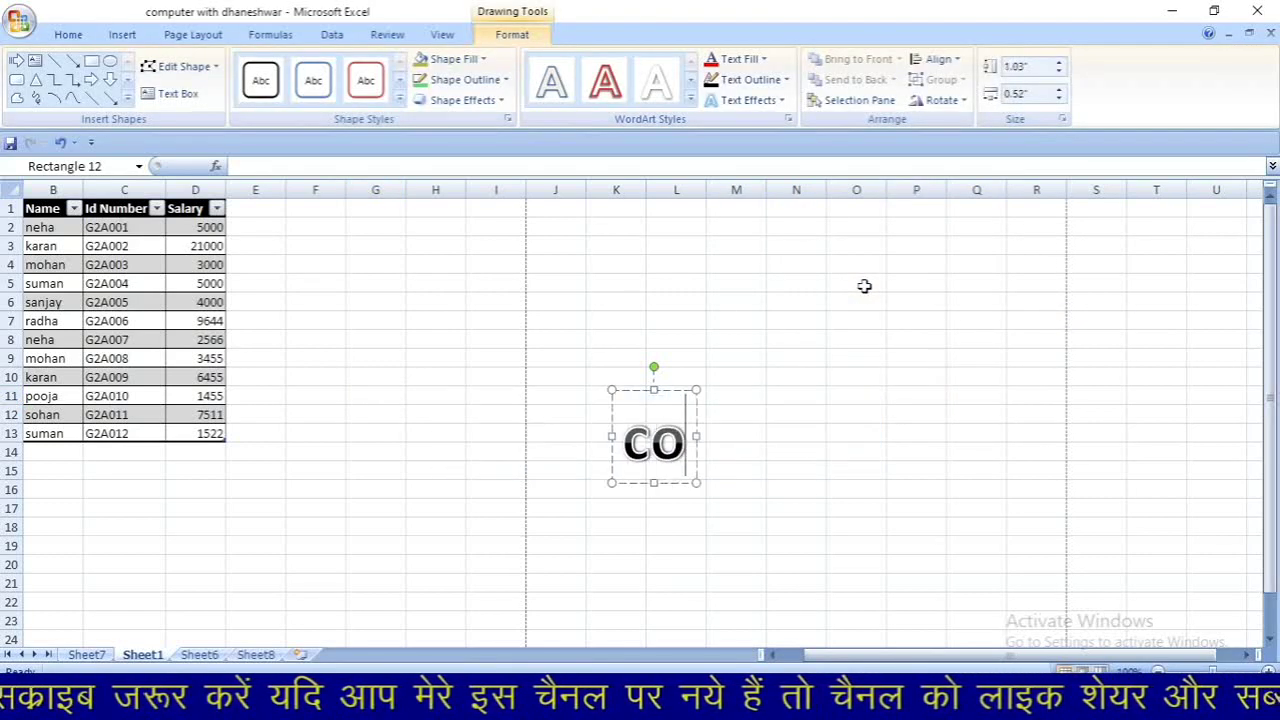
{"action": "type", "text": "mputer wi9t"}
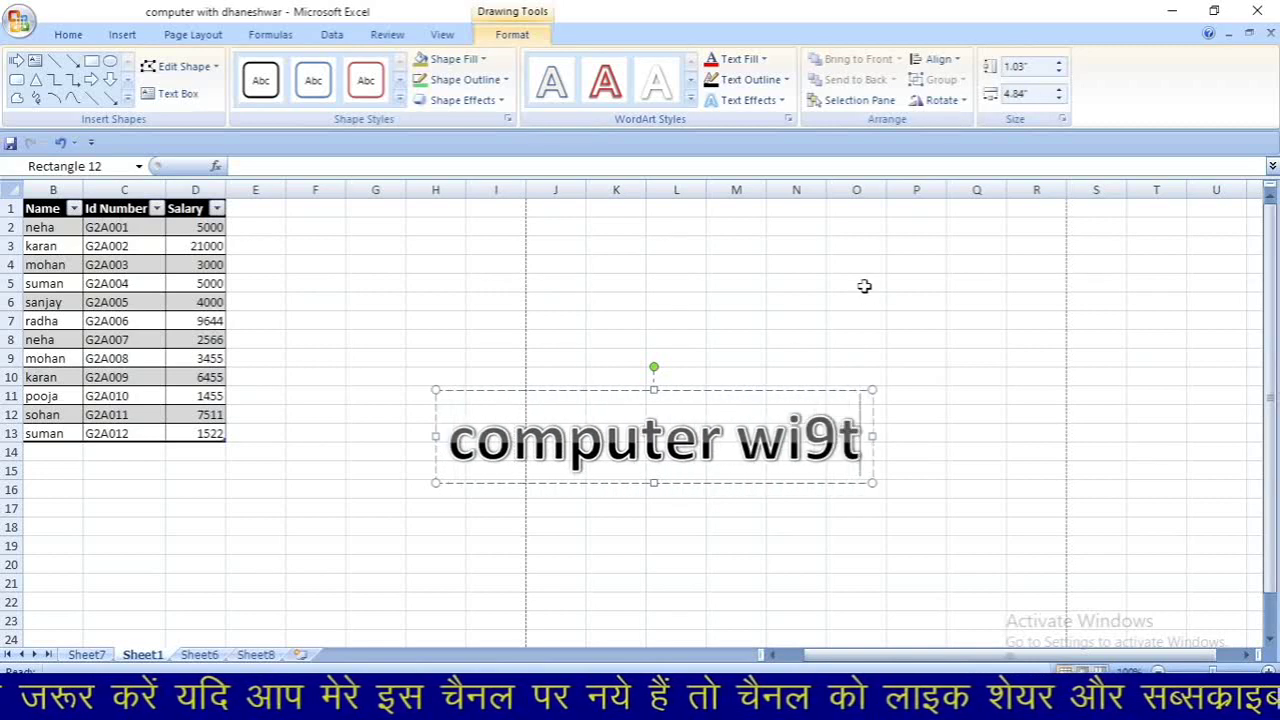
{"action": "key", "text": "BackSpace"}
{"action": "key", "text": "BackSpace"}
{"action": "key", "text": "BackSpace"}
{"action": "type", "text": "ity"}
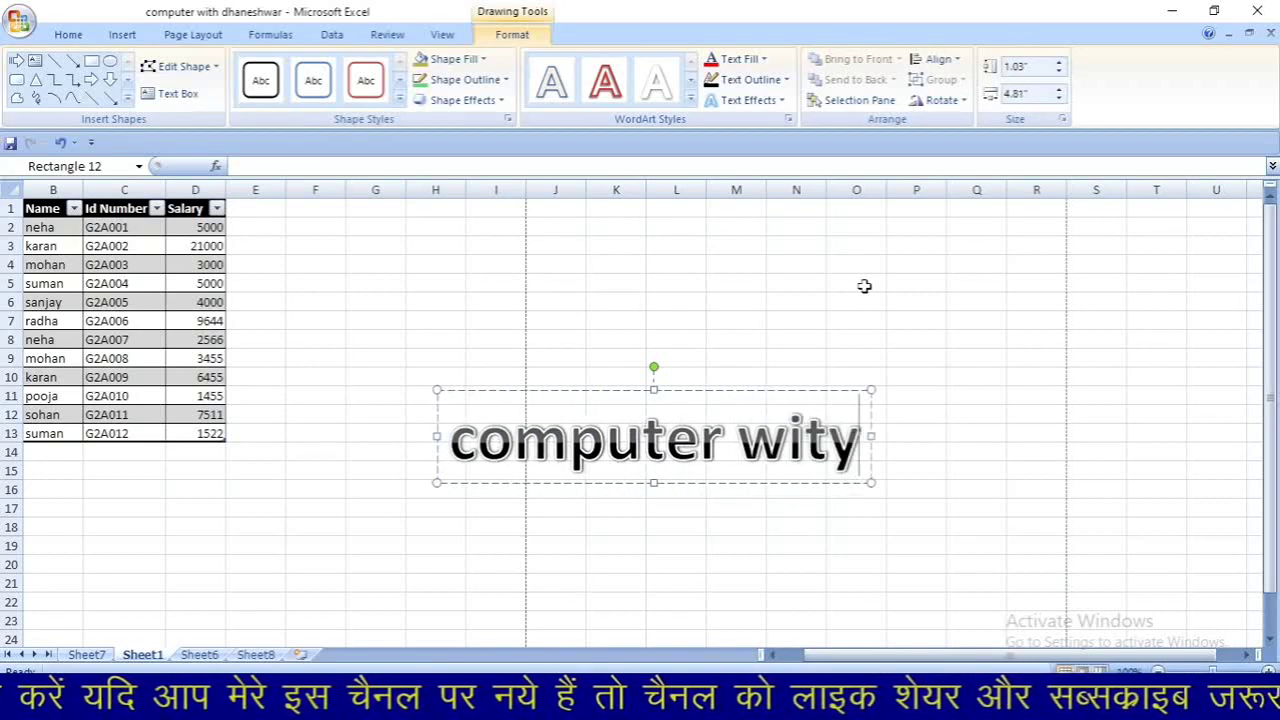
{"action": "key", "text": "BackSpace"}
{"action": "type", "text": "th"}
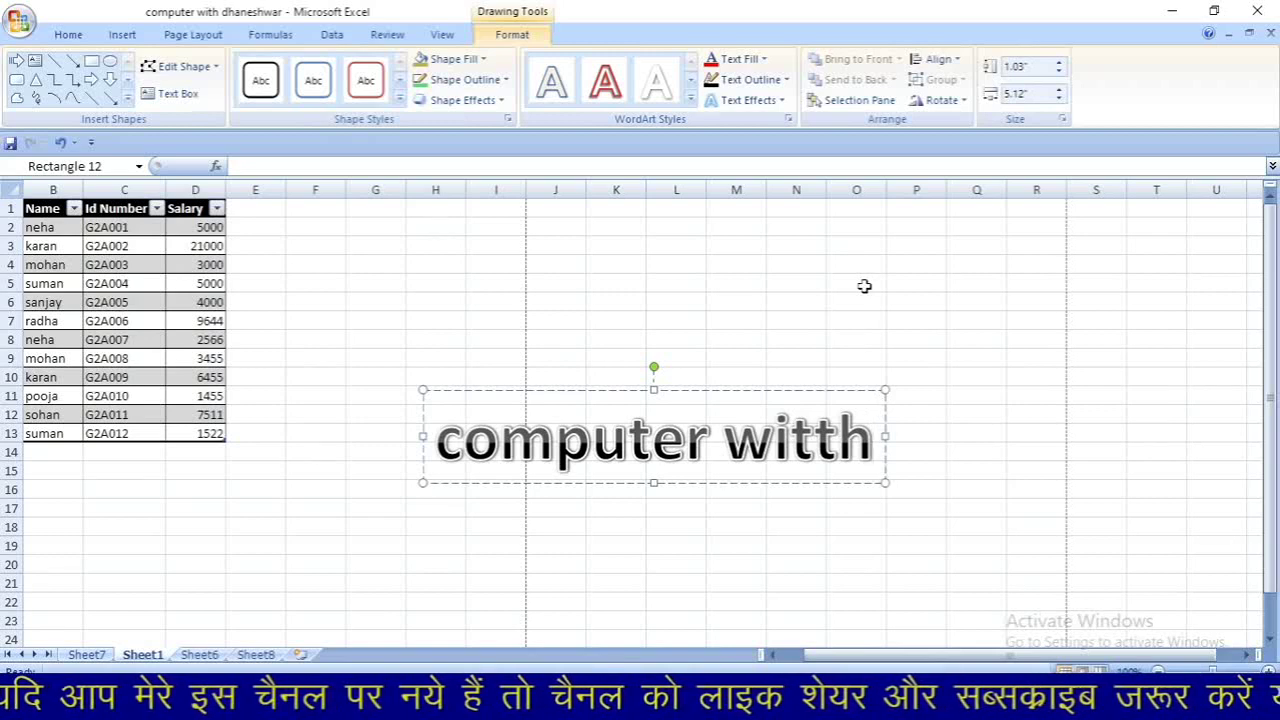
{"action": "key", "text": "BackSpace"}
{"action": "key", "text": "BackSpace"}
{"action": "type", "text": "h dh"}
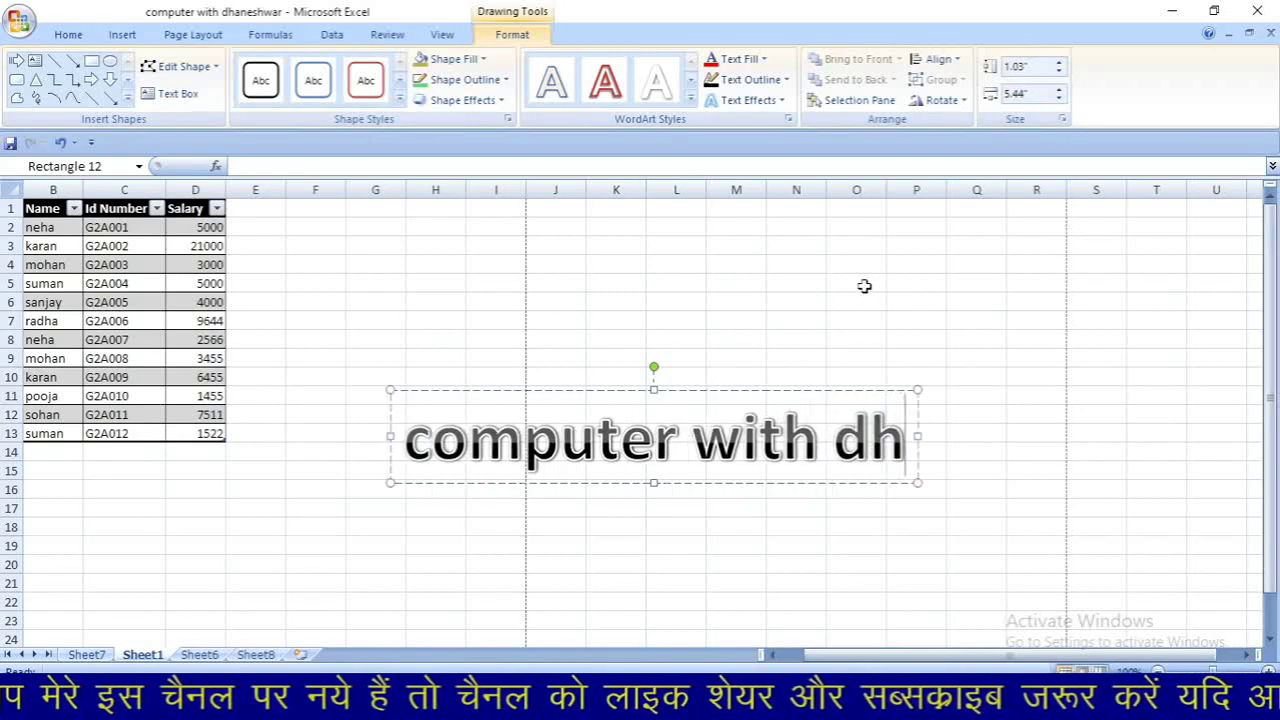
{"action": "type", "text": "aneshwar"}
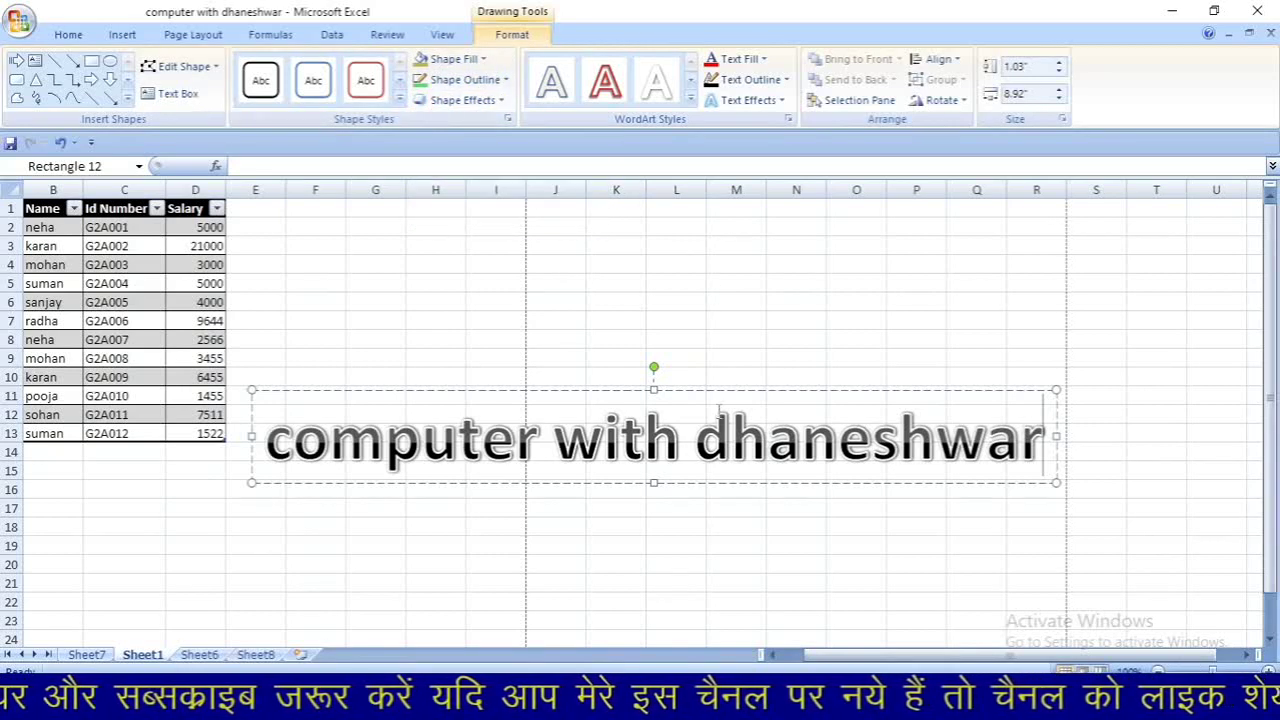
Apply the upward-arch Follow Path transform to the WordArt and adjust the arch's curve
{"action": "left_click", "coordinate": [762, 106]}
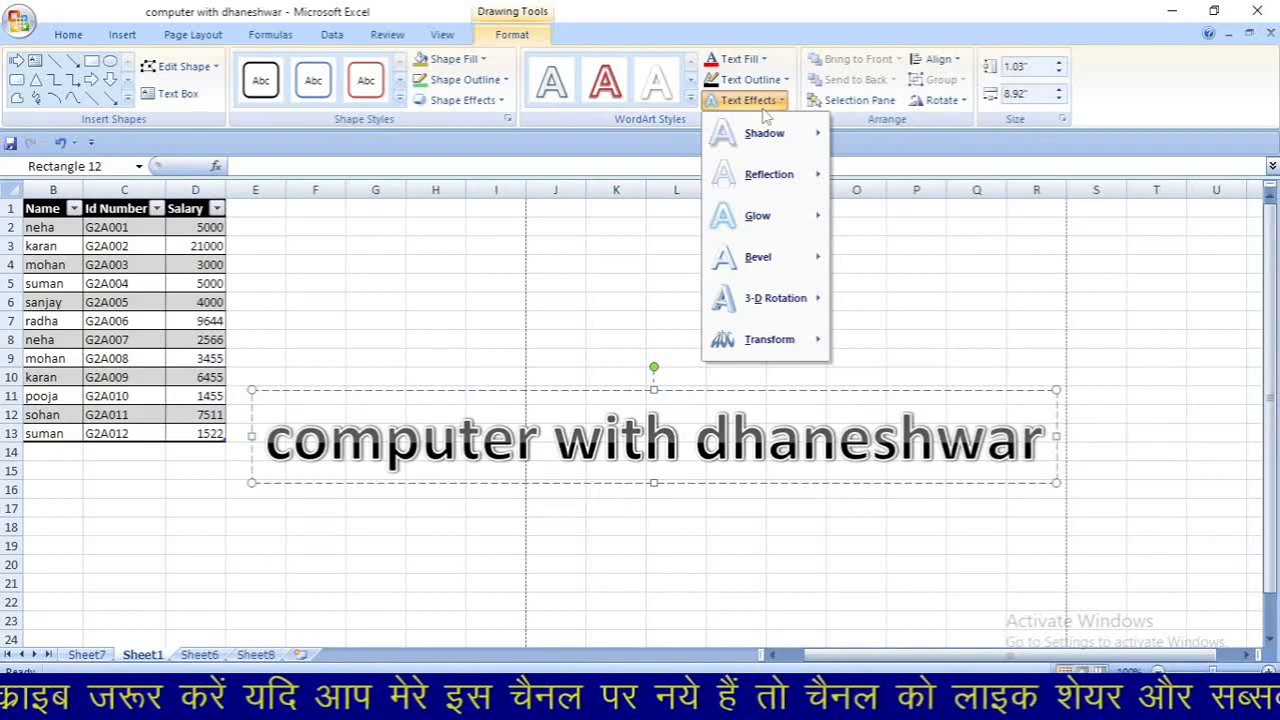
{"action": "mouse_move", "coordinate": [765, 339]}
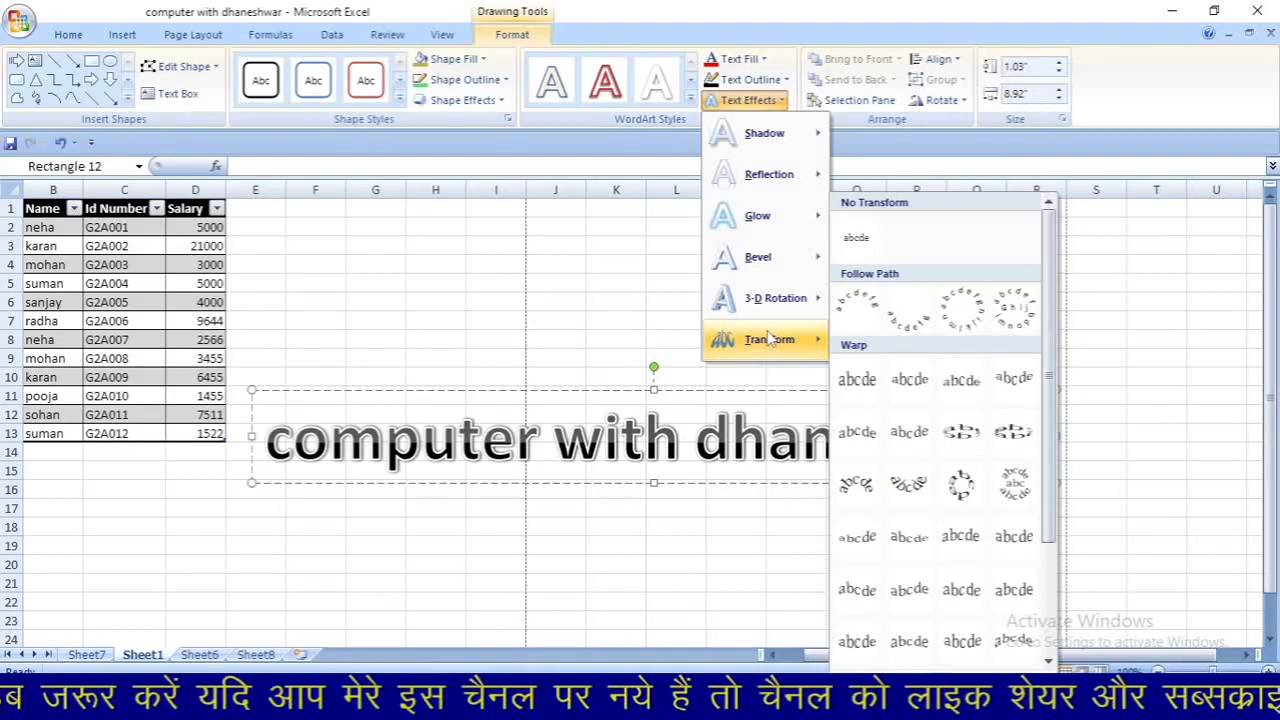
{"action": "left_click", "coordinate": [857, 305]}
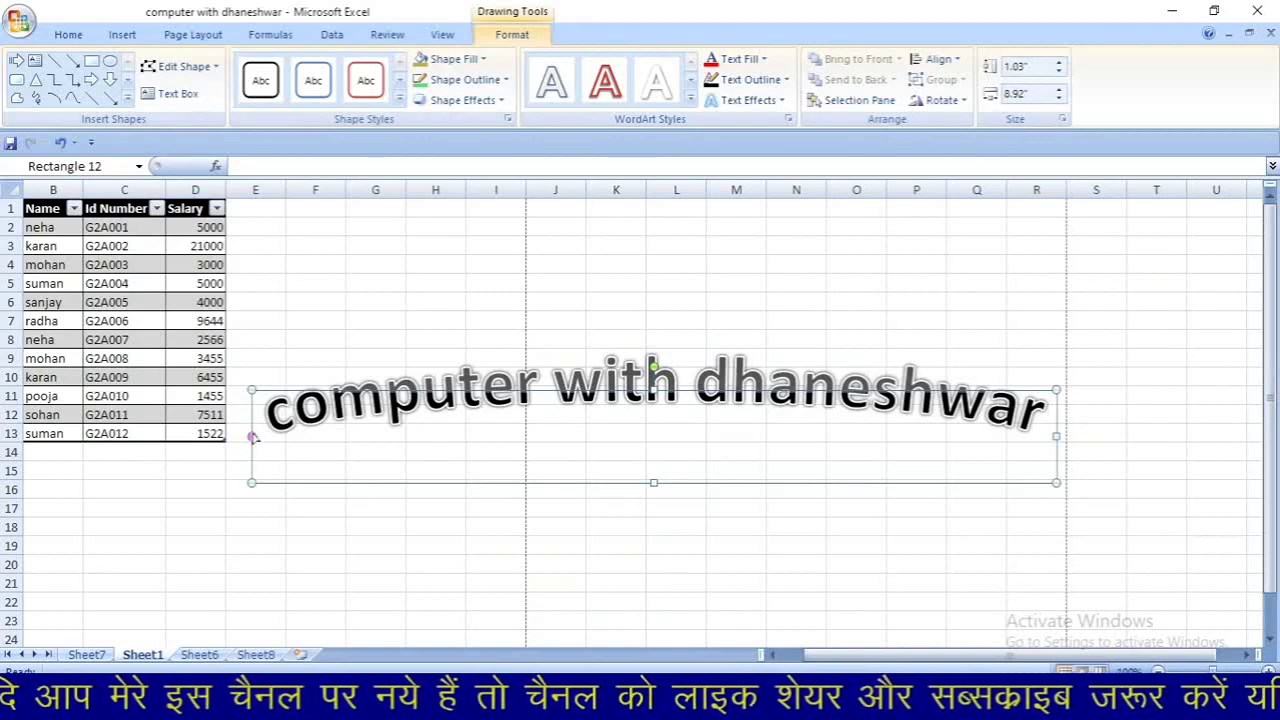
{"action": "left_click_drag", "start_coordinate": [252, 436], "coordinate": [284, 503]}
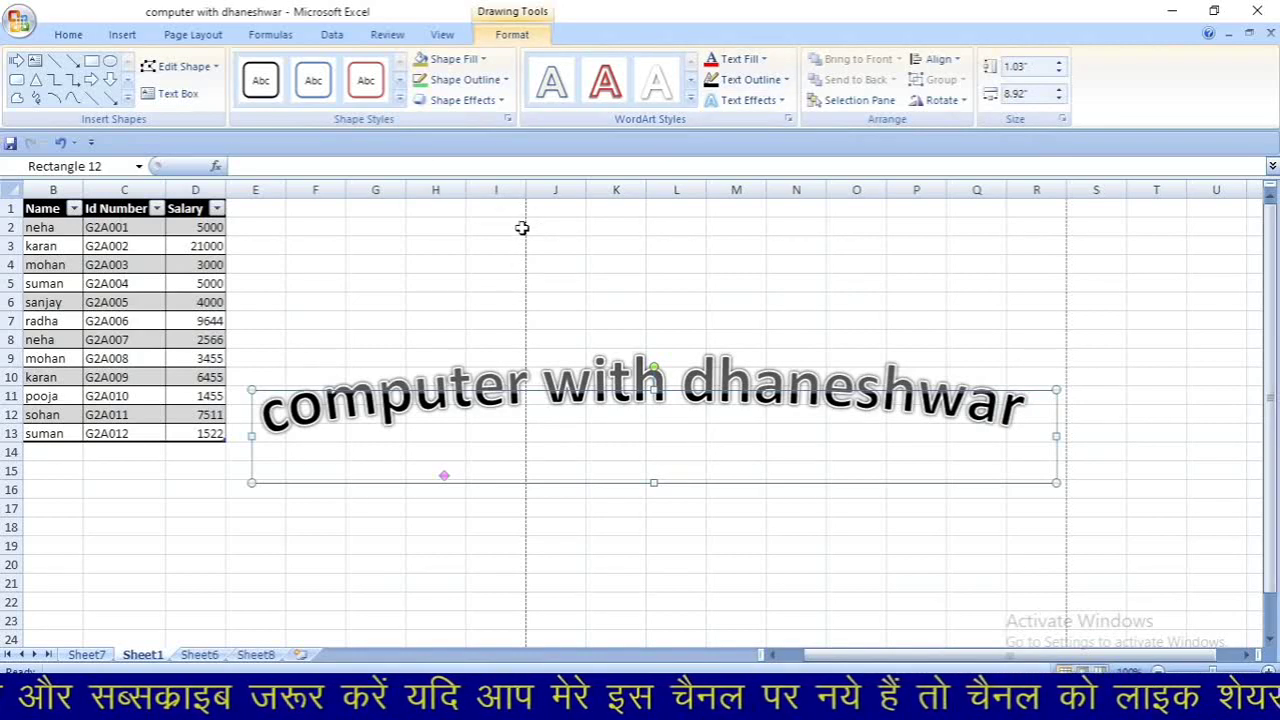
Insert a signature line with the suggested signer's name, turning on "Don't show this message again" for the digital signature notice
{"action": "left_click", "coordinate": [140, 36]}
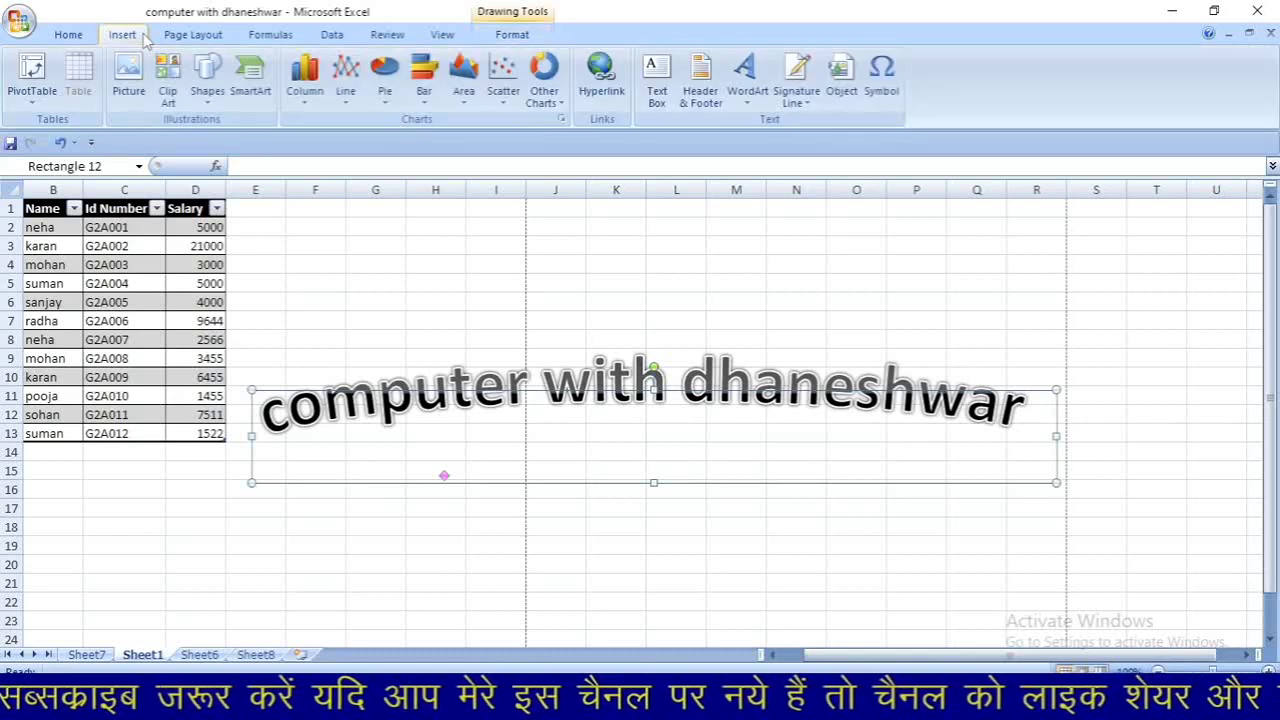
{"action": "left_click", "coordinate": [794, 74]}
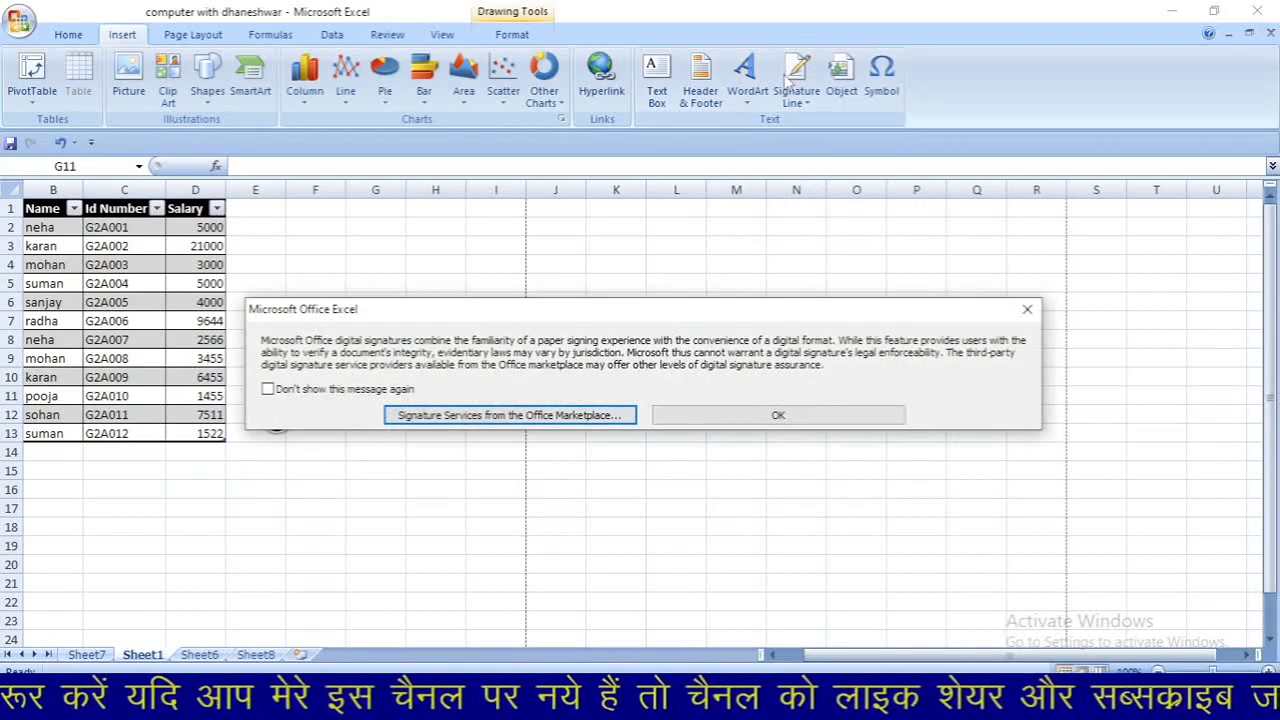
{"action": "left_click", "coordinate": [267, 390]}
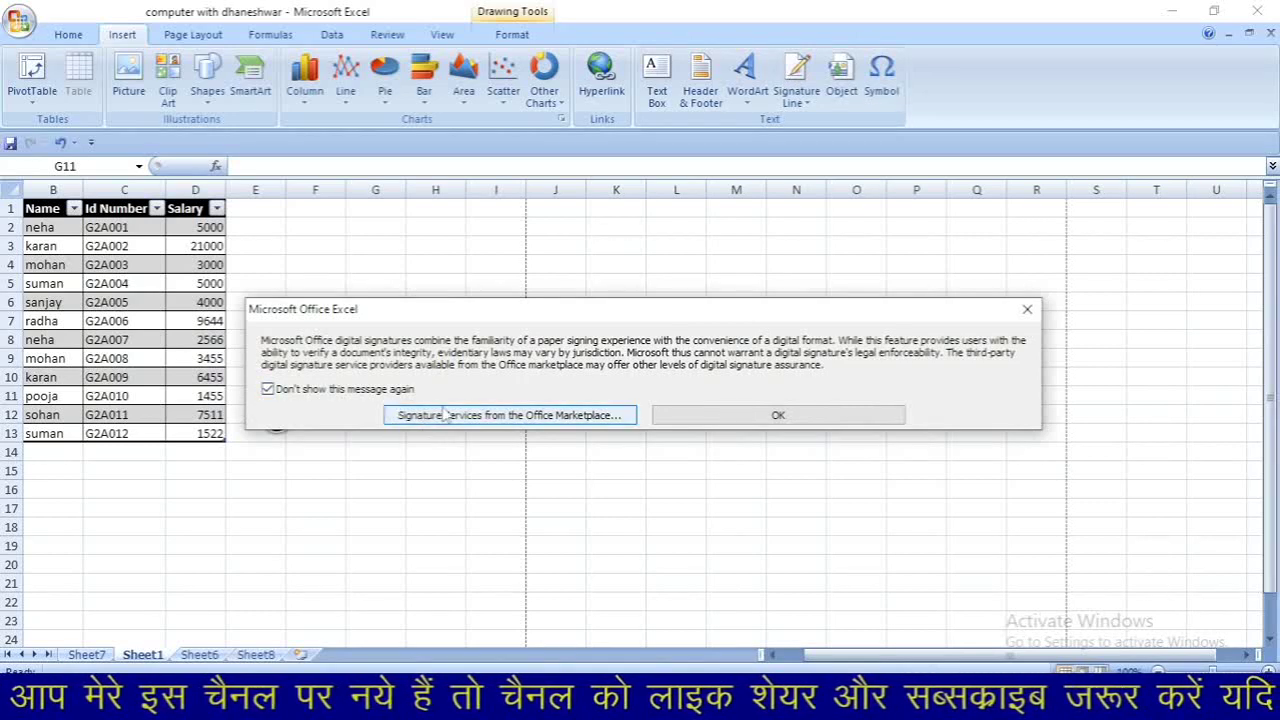
{"action": "left_click", "coordinate": [747, 416]}
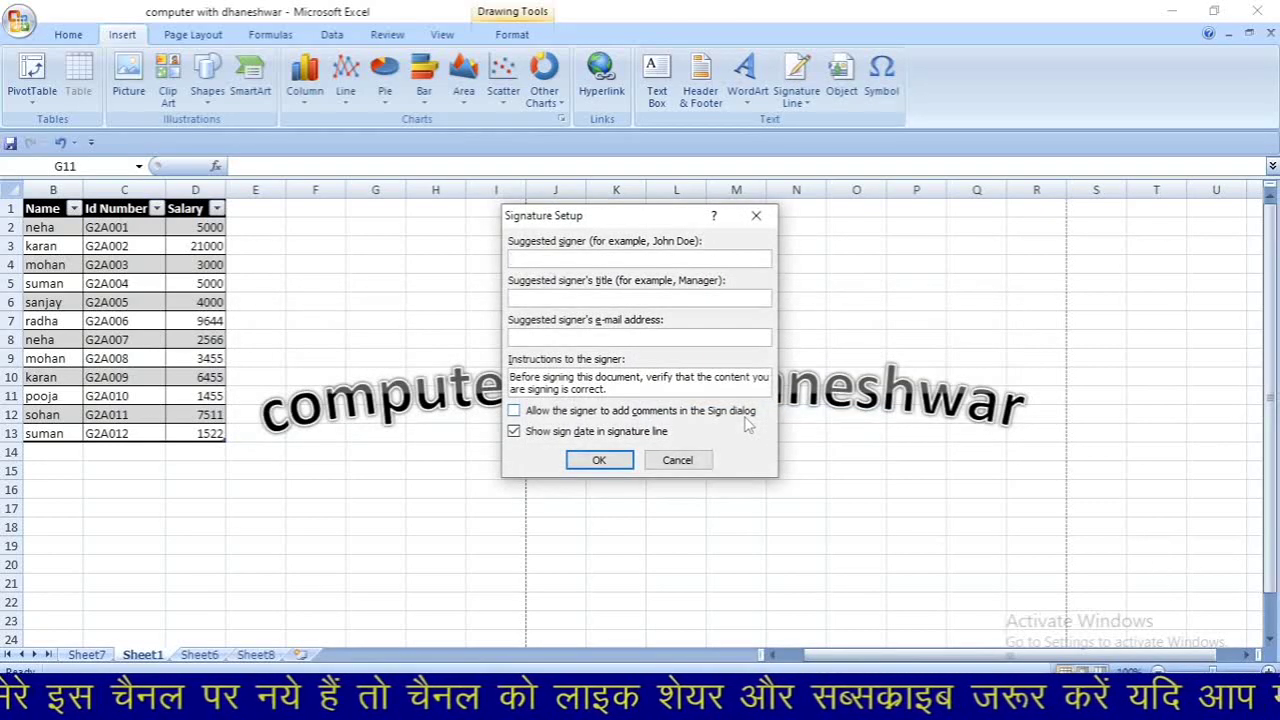
{"action": "left_click", "coordinate": [539, 259]}
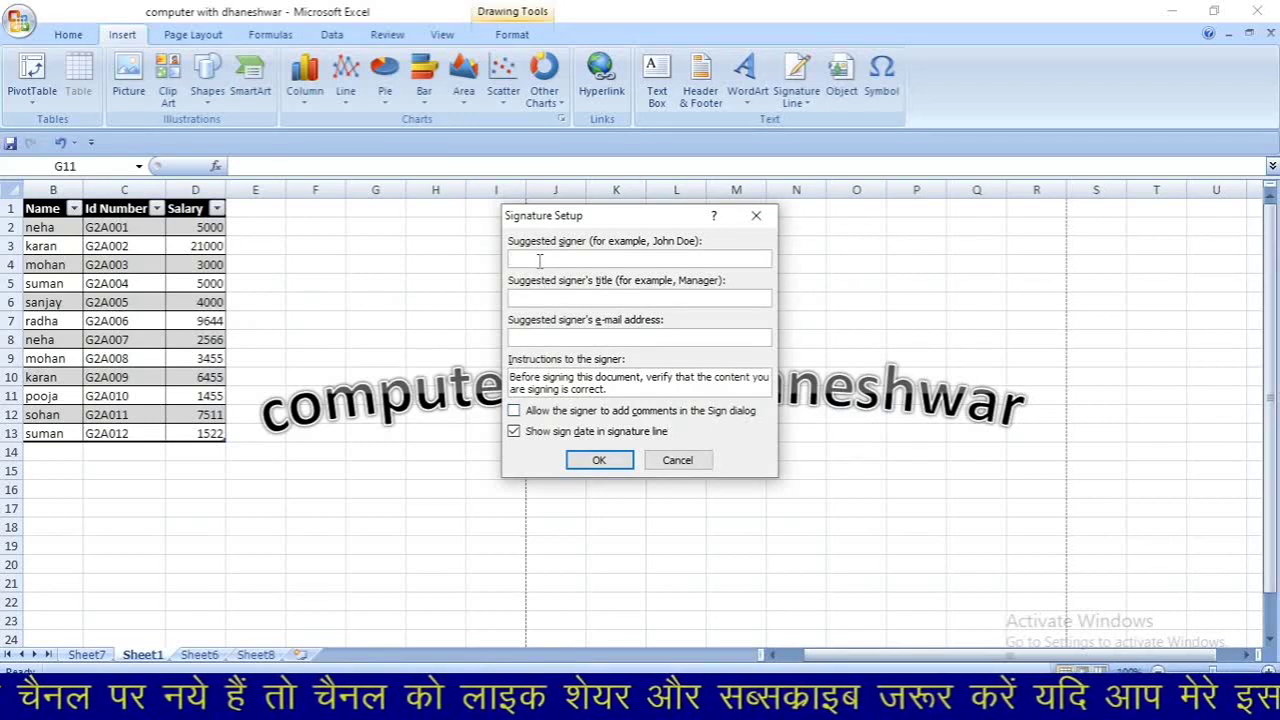
{"action": "type", "text": "dhanesh"}
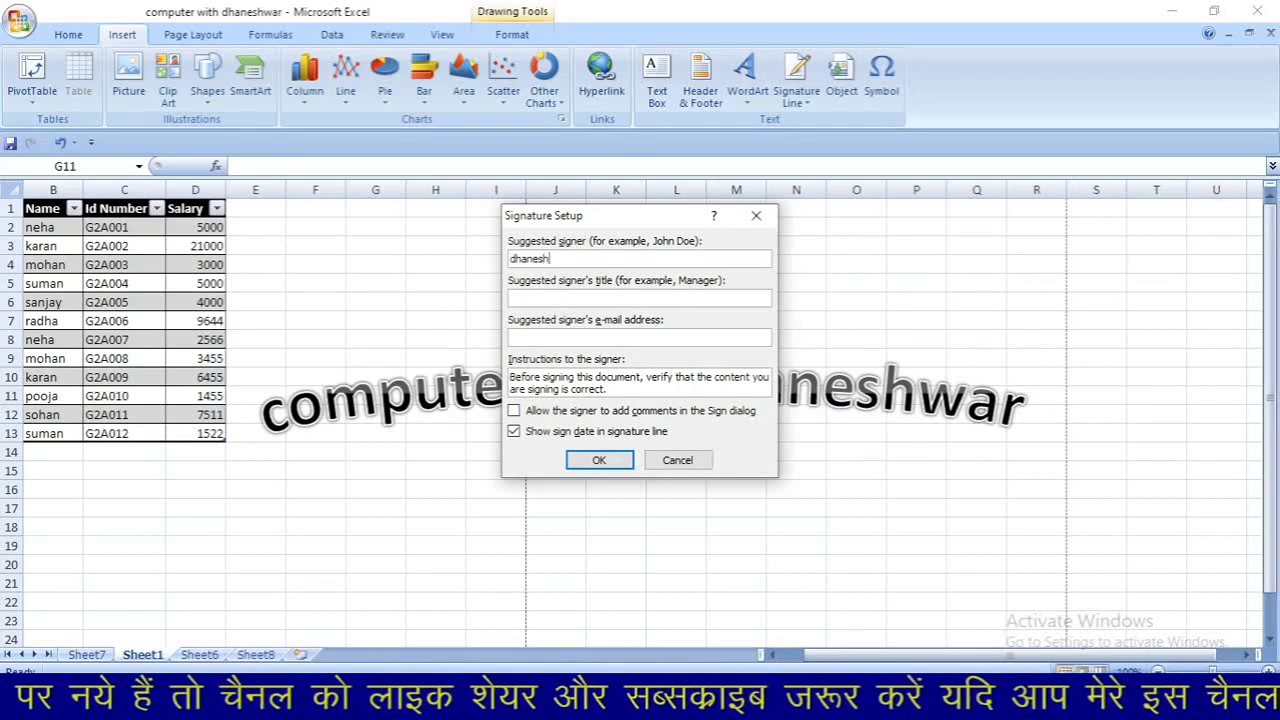
{"action": "type", "text": "war"}
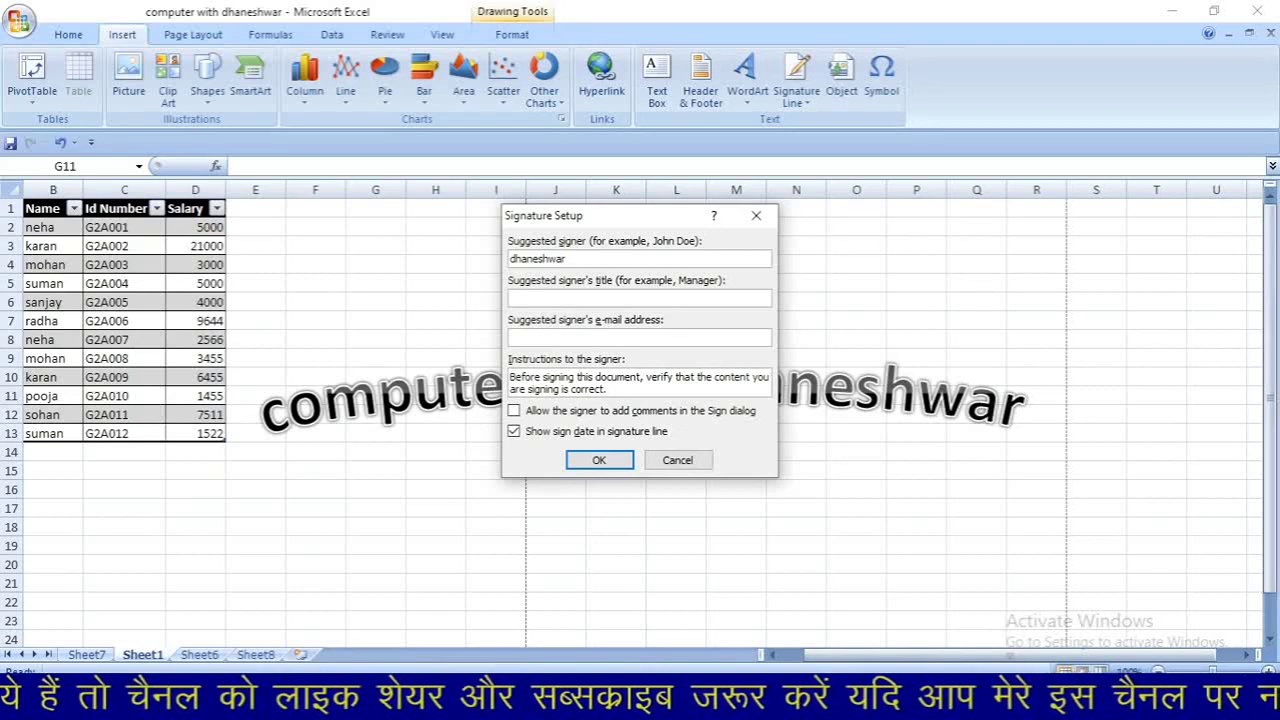
{"action": "key", "text": "Return"}
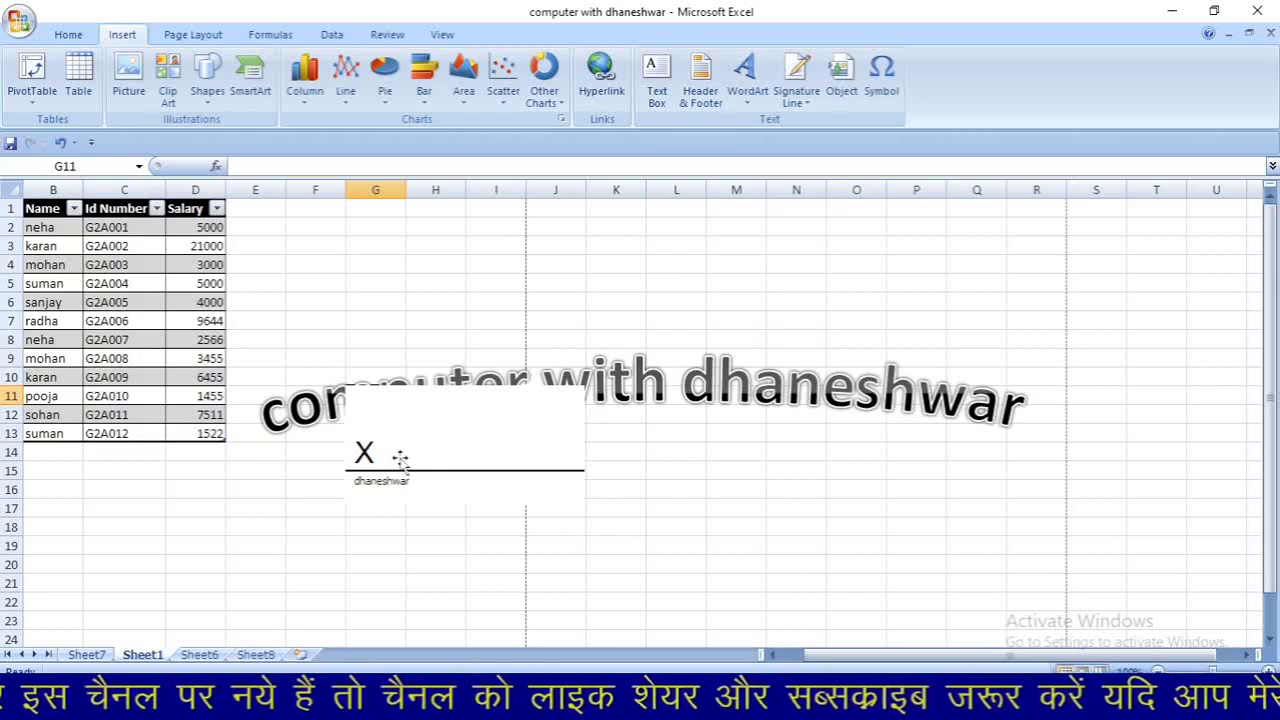
Remove the signature line and undo the WordArt's transform and insertion
{"action": "key", "text": "Delete"}
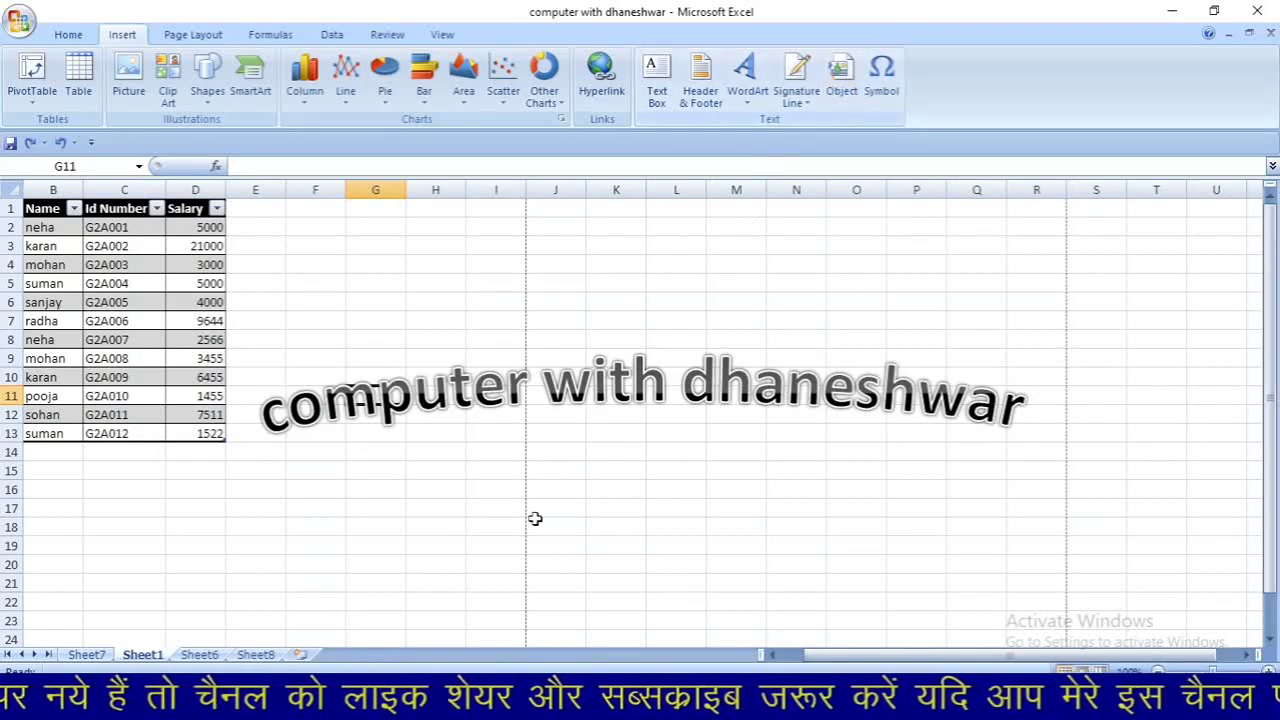
{"action": "left_click", "coordinate": [480, 510]}
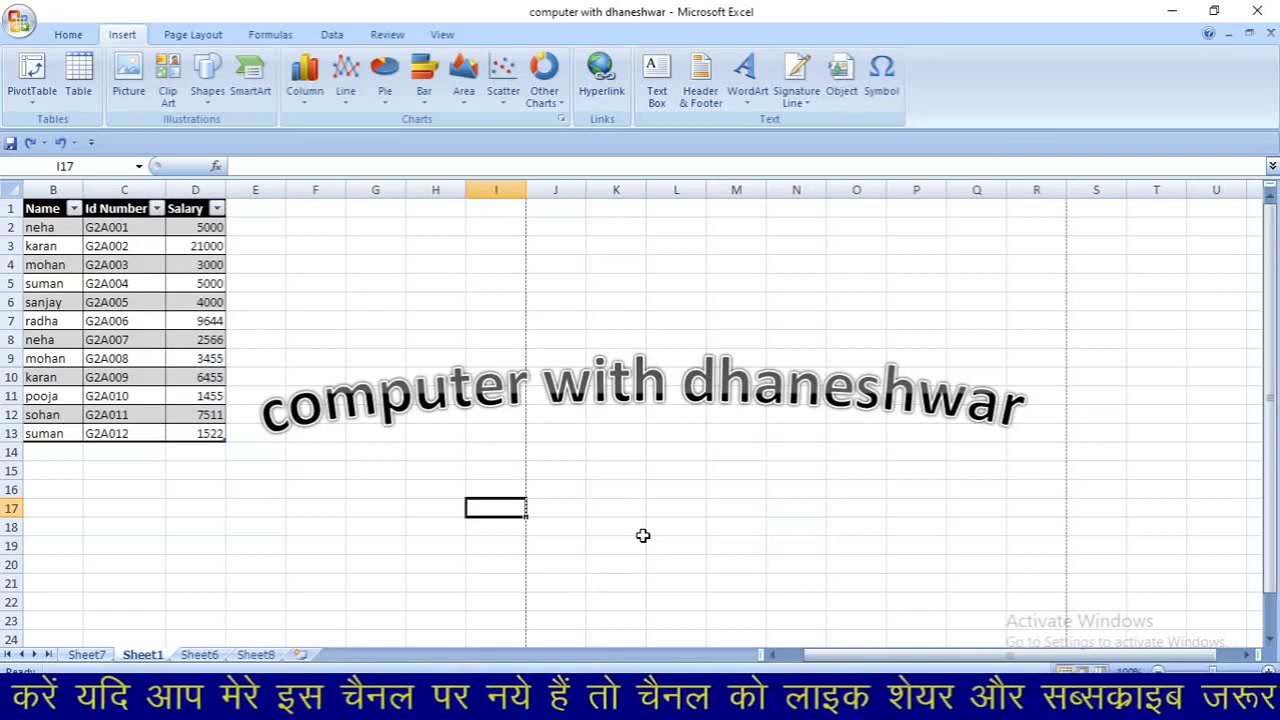
{"action": "left_click", "coordinate": [527, 414]}
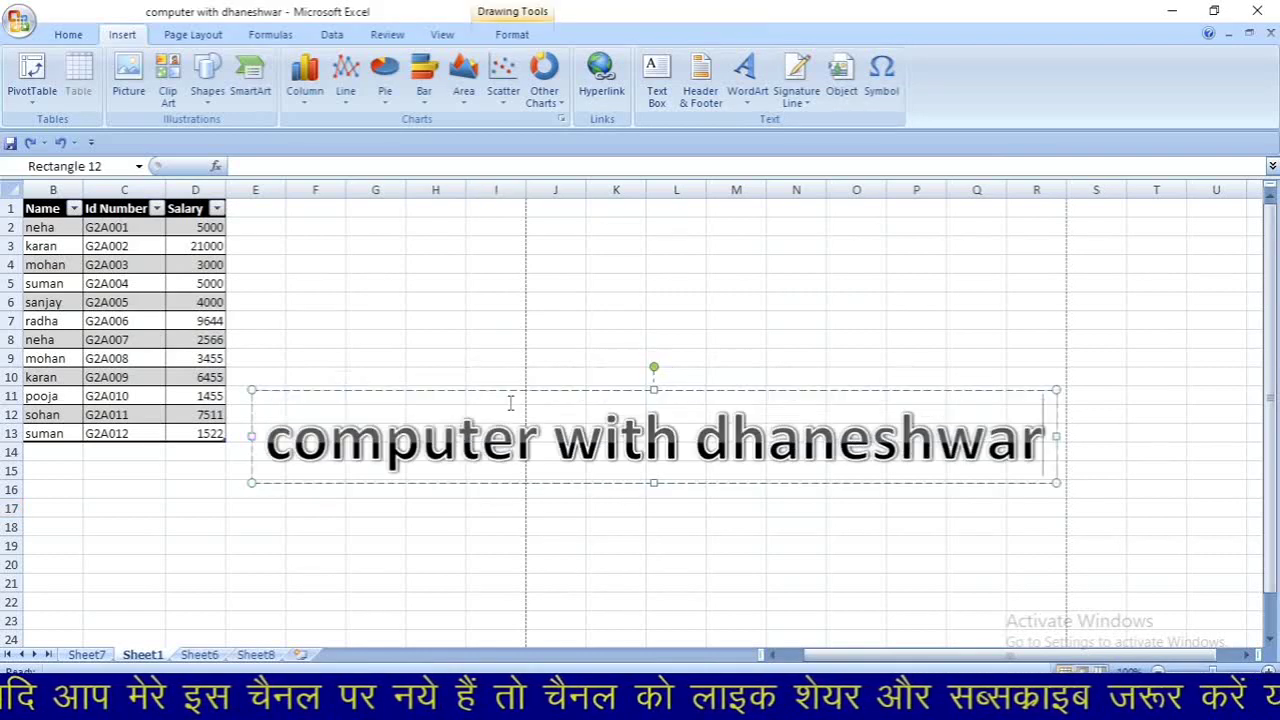
{"action": "key", "text": "ctrl+z"}
{"action": "key", "text": "ctrl+z"}
{"action": "key", "text": "ctrl+z"}
{"action": "key", "text": "ctrl+z"}
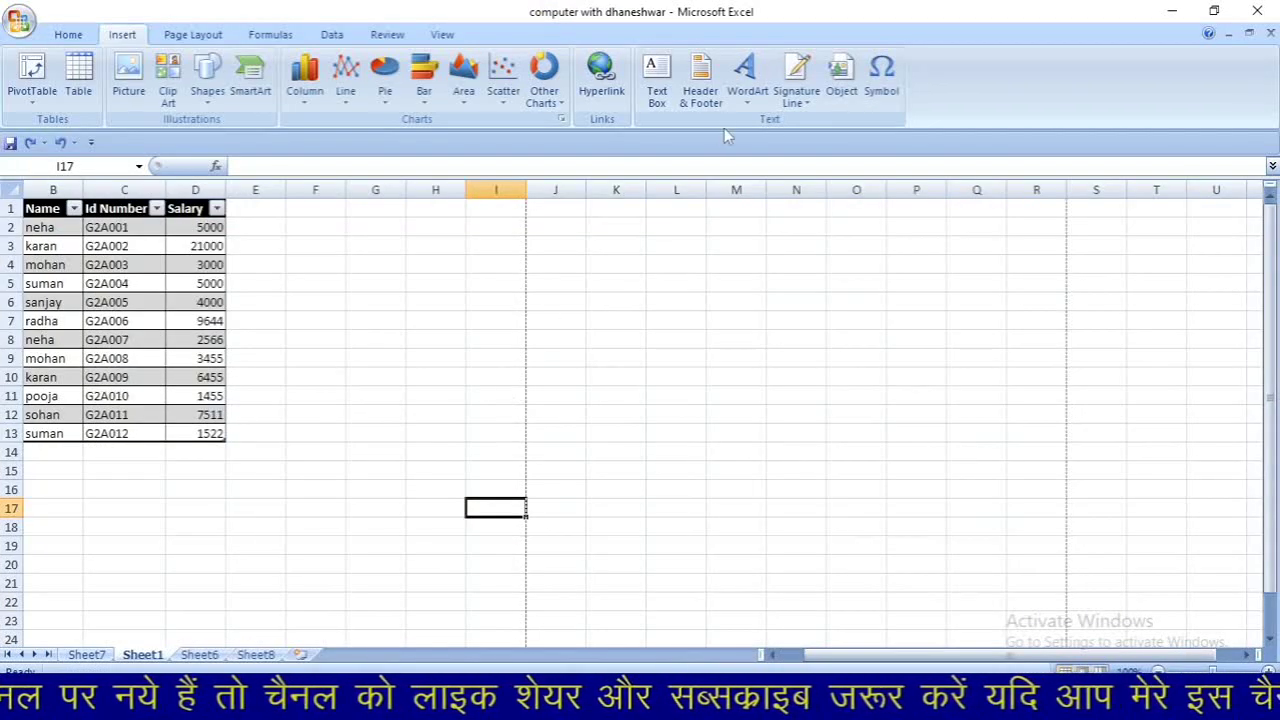
Insert a new Bitmap Image object at cell I17 and enlarge its Paint canvas to about 384 × 332 px
{"action": "left_click", "coordinate": [843, 80]}
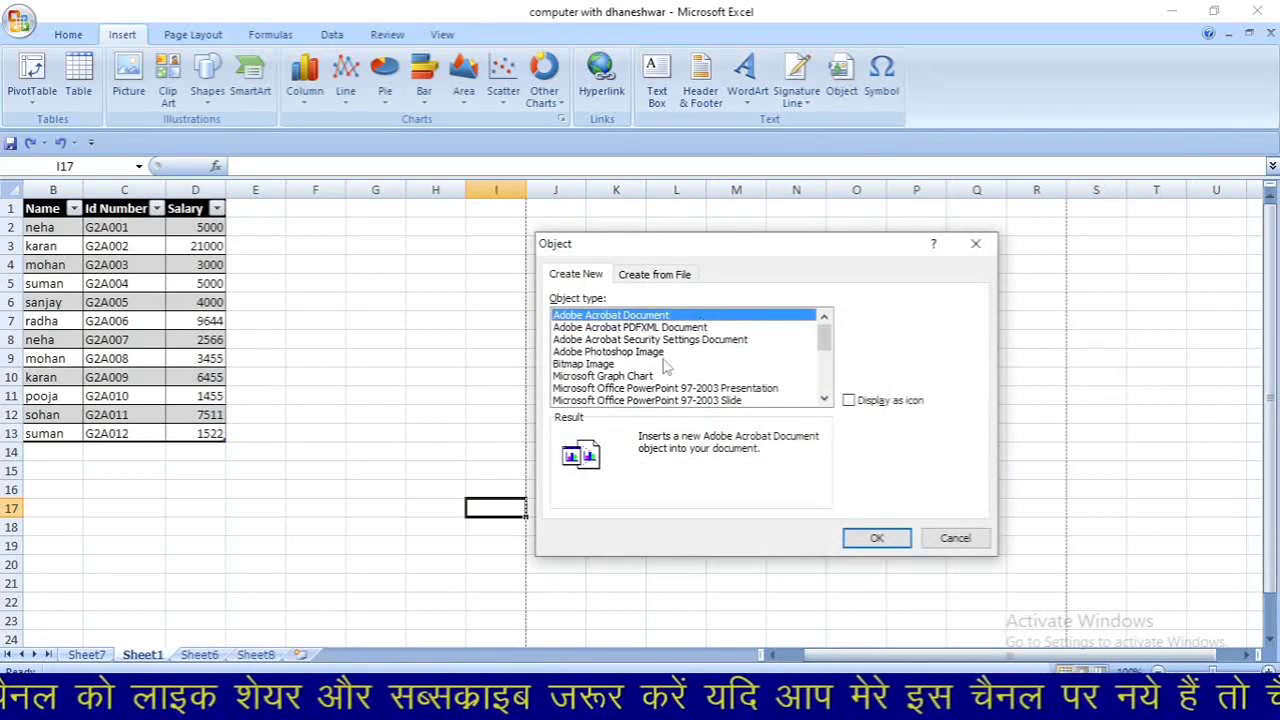
{"action": "left_click", "coordinate": [600, 365]}
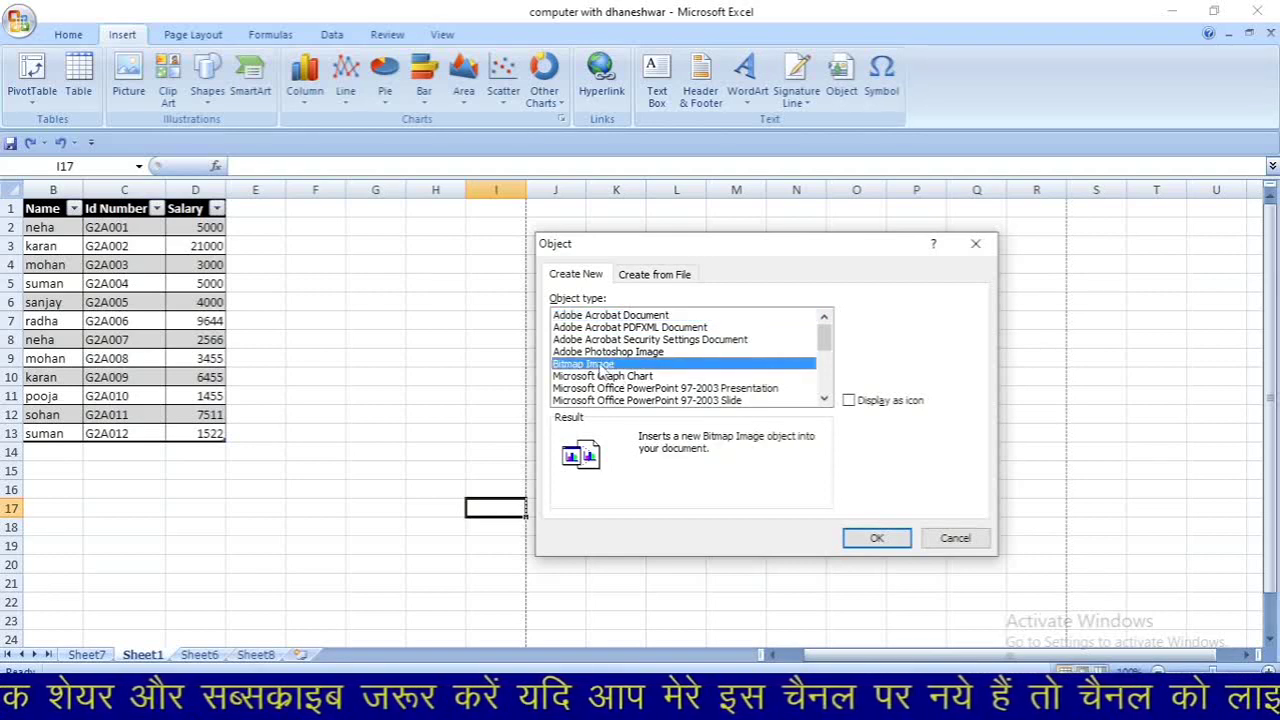
{"action": "left_click", "coordinate": [877, 538]}
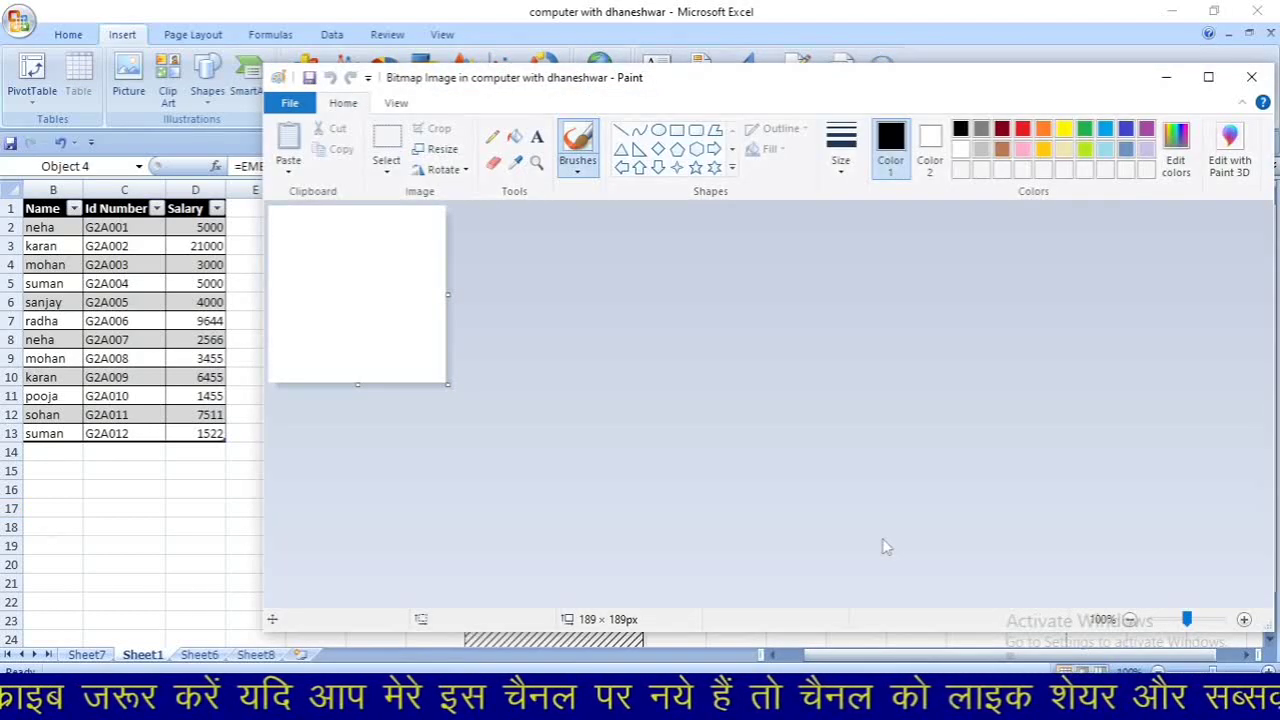
{"action": "left_click", "coordinate": [1208, 78]}
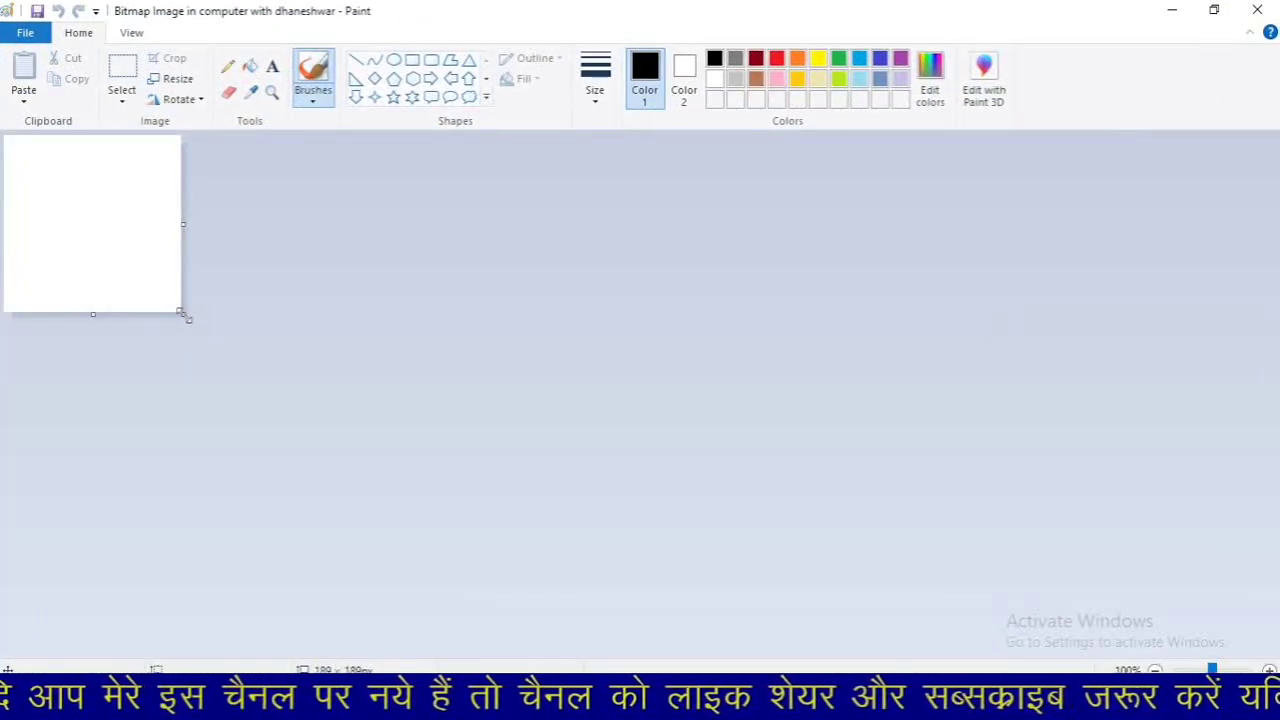
{"action": "left_click_drag", "start_coordinate": [183, 314], "coordinate": [366, 448]}
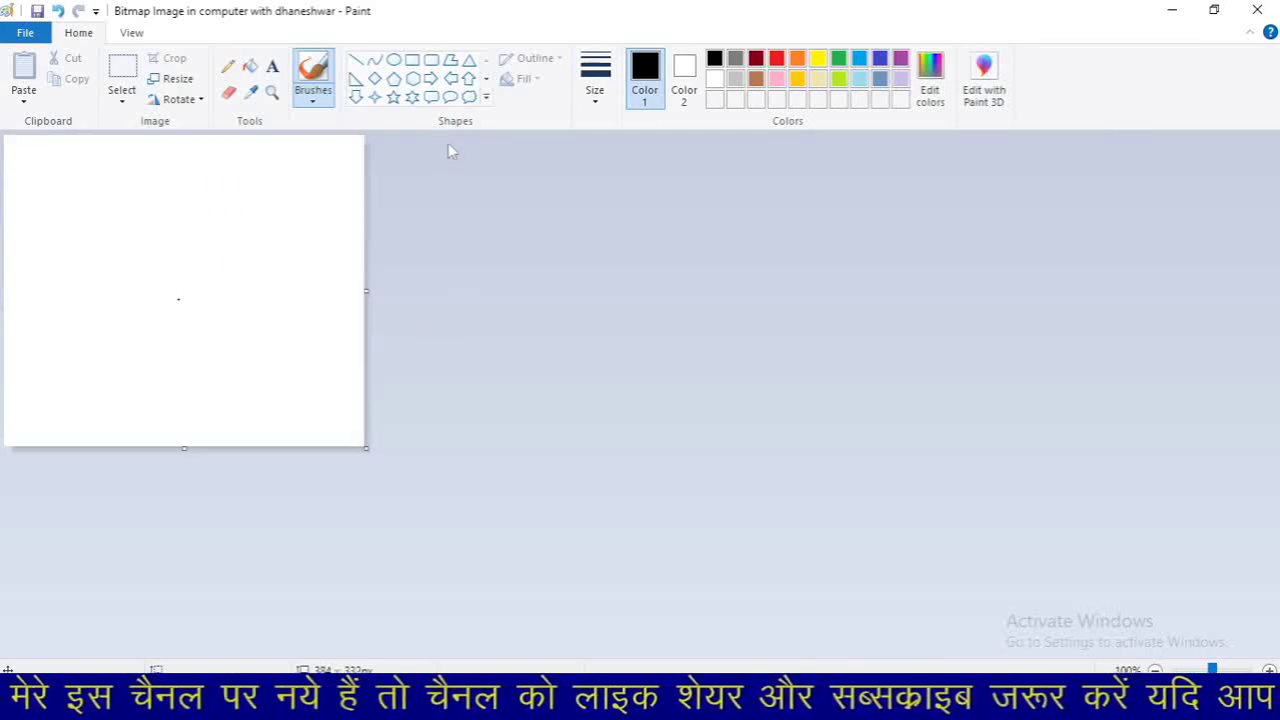
Draw a cloud callout about 154 × 154 px on the canvas with an orange outline
{"action": "left_click", "coordinate": [470, 99]}
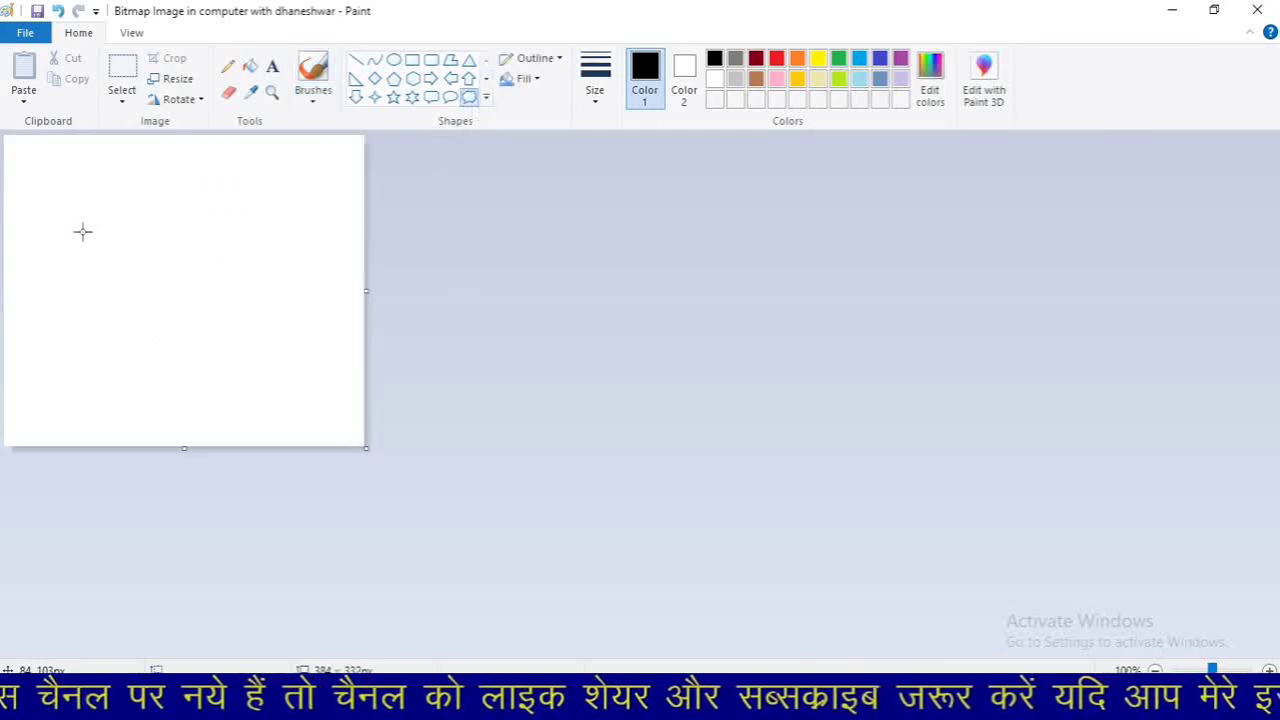
{"action": "left_click_drag", "start_coordinate": [83, 232], "coordinate": [228, 376]}
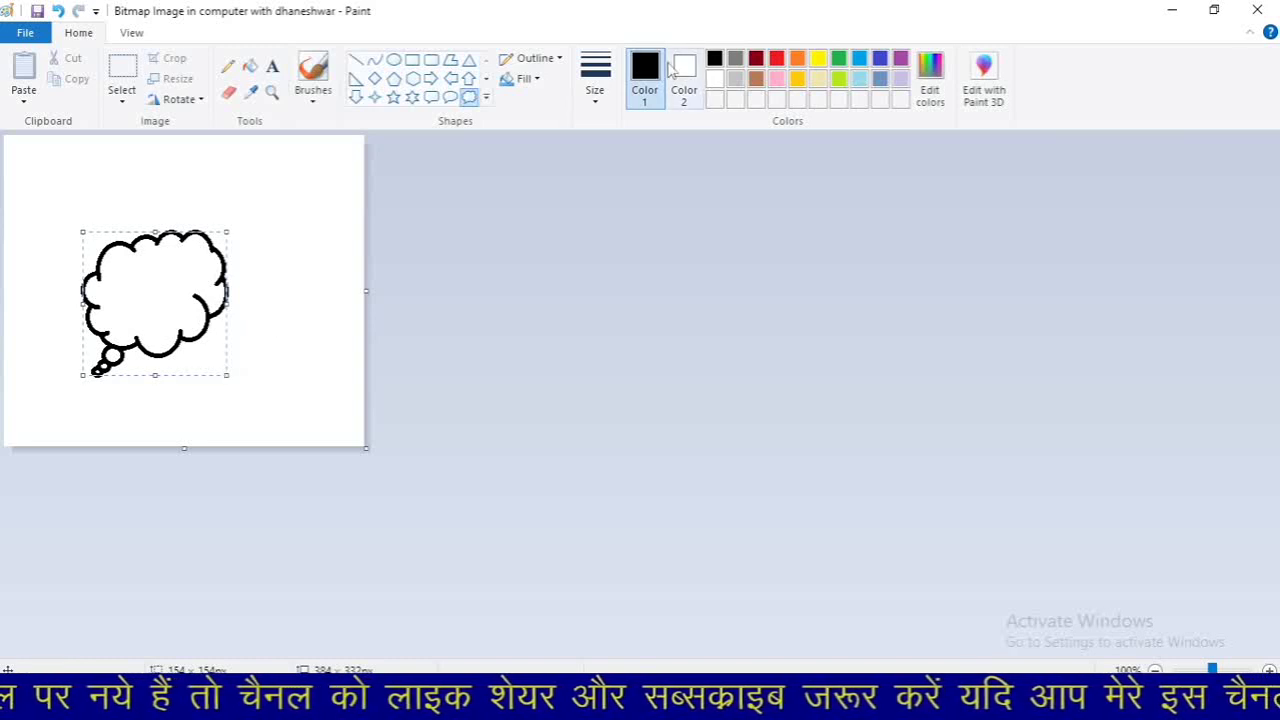
{"action": "left_click", "coordinate": [798, 59]}
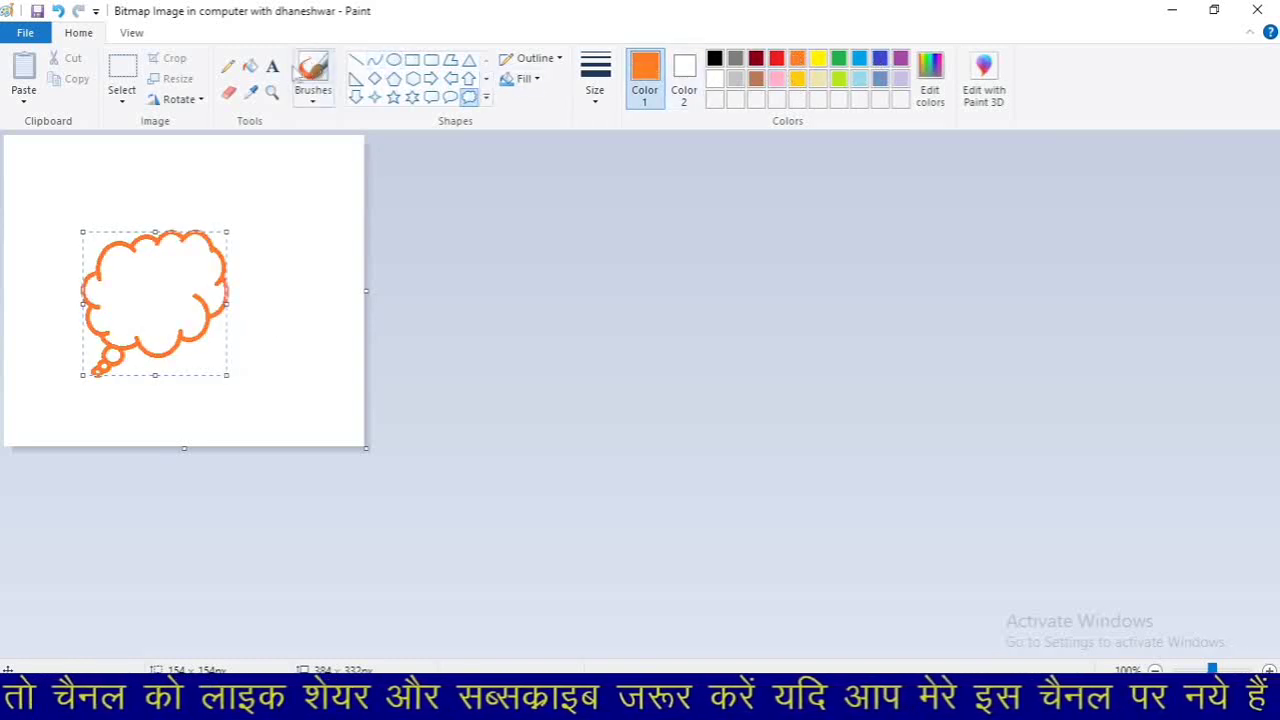
Fill the cloud callout's interior and its outline with light turquoise
{"action": "left_click", "coordinate": [250, 66]}
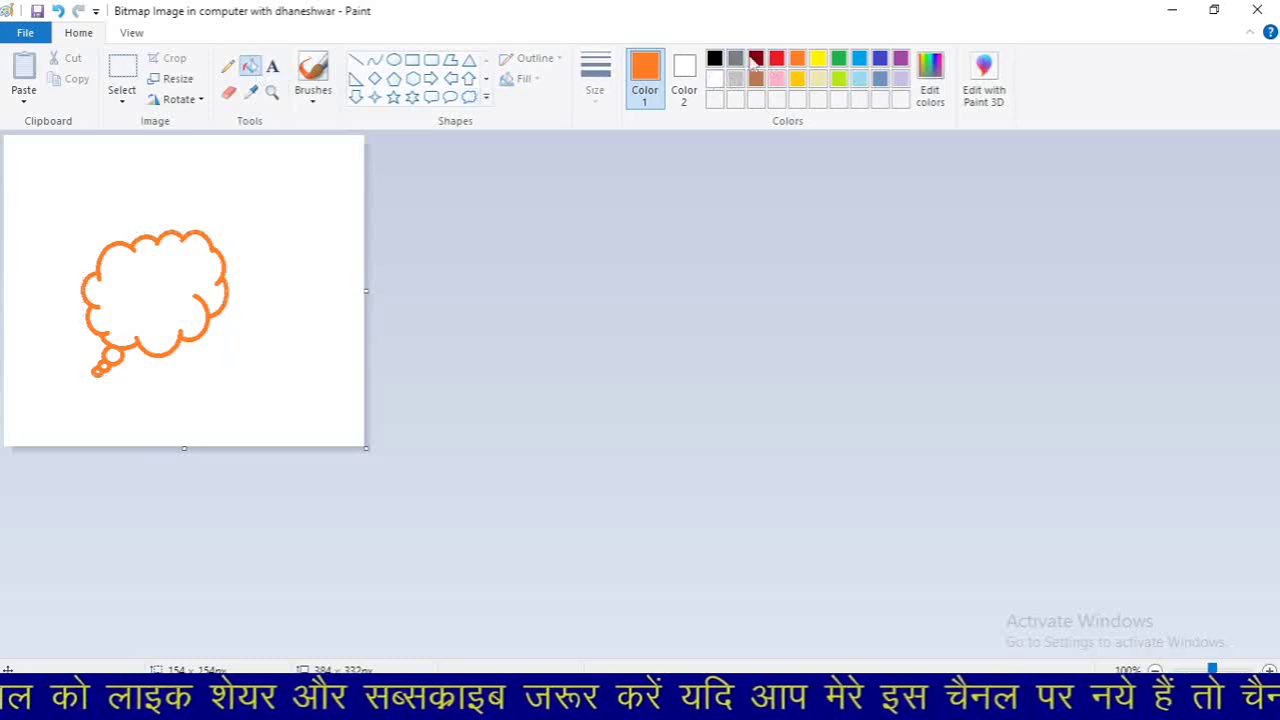
{"action": "left_click", "coordinate": [858, 80]}
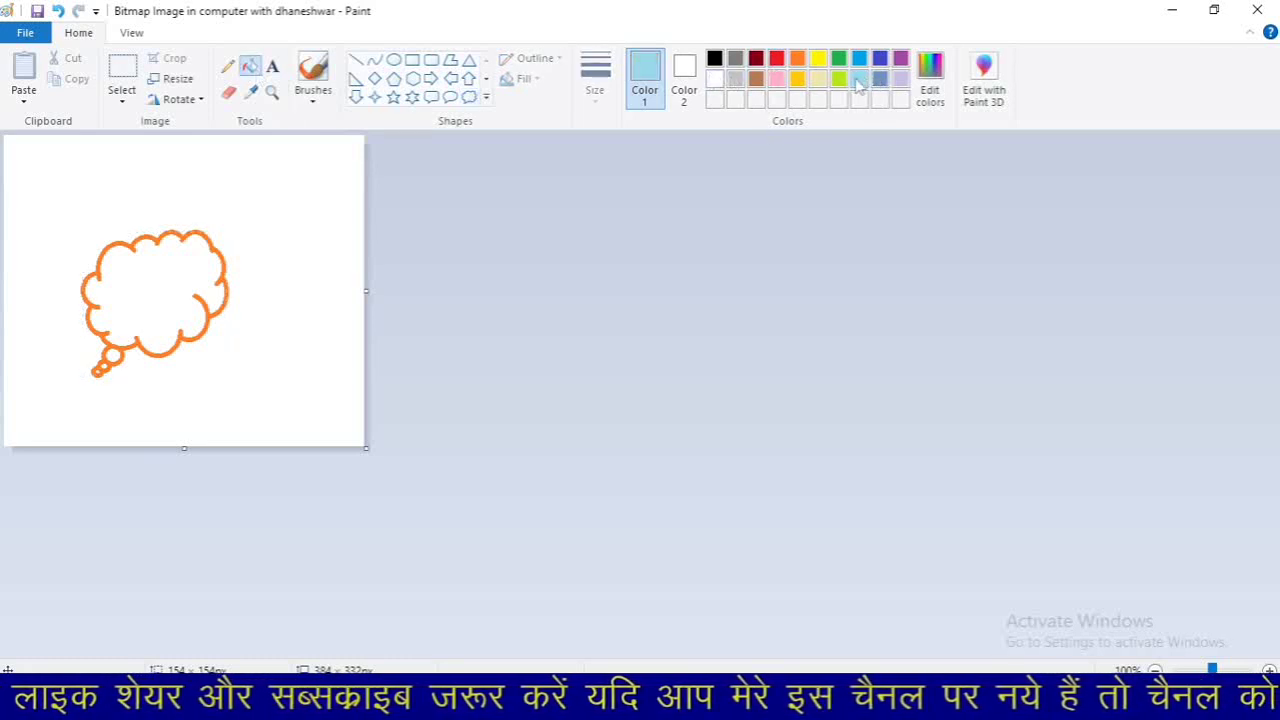
{"action": "left_click", "coordinate": [198, 262]}
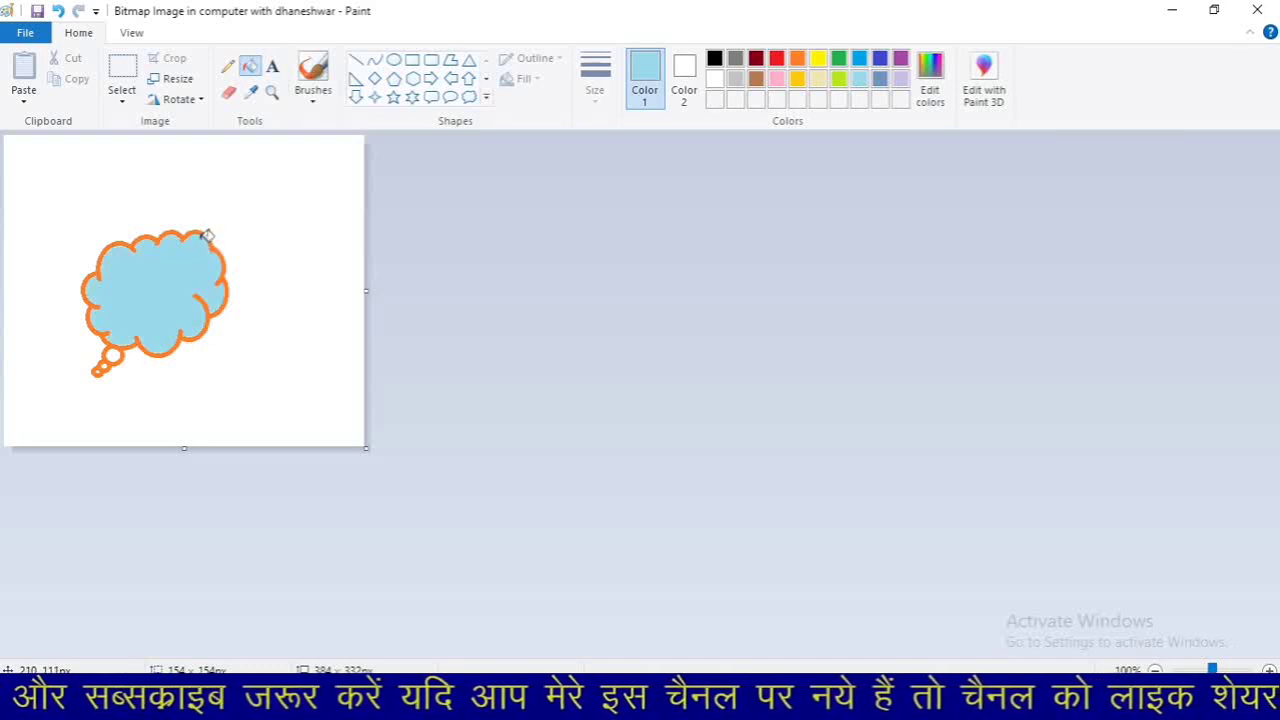
{"action": "left_click", "coordinate": [206, 232]}
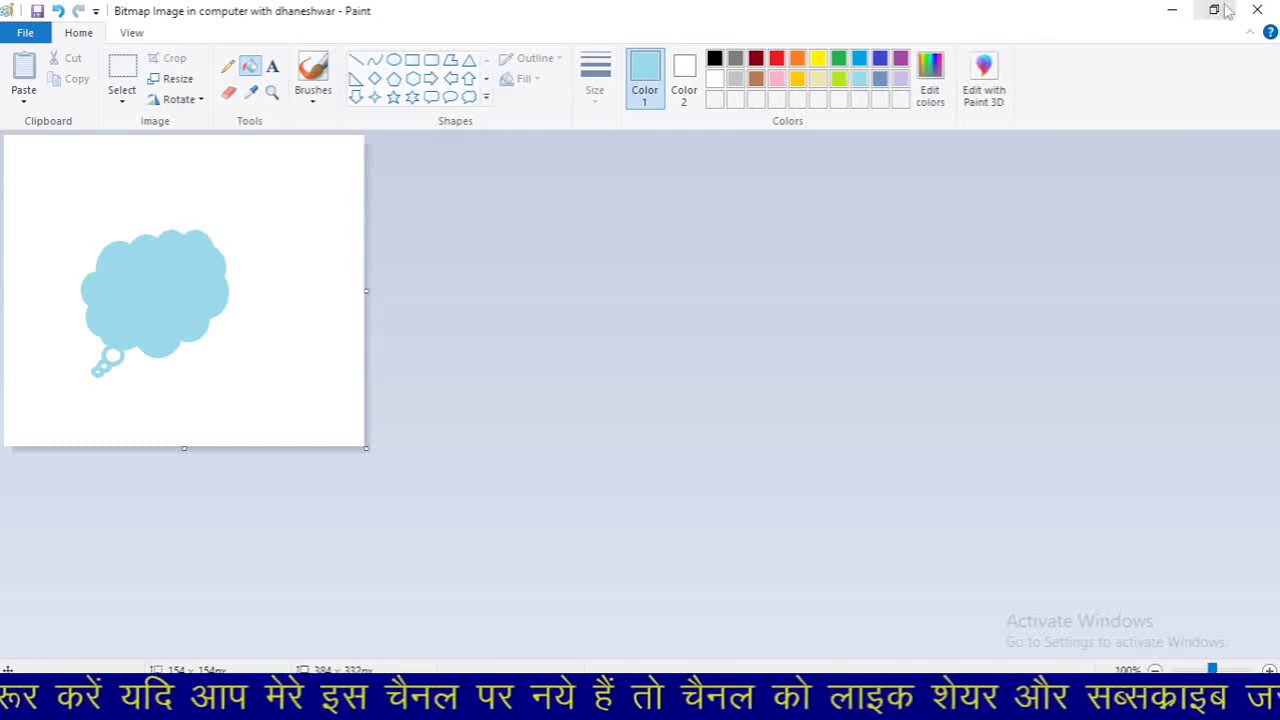
Close Paint to return to Excel and move the embedded bitmap up to start at row 8
{"action": "left_click", "coordinate": [1255, 12]}
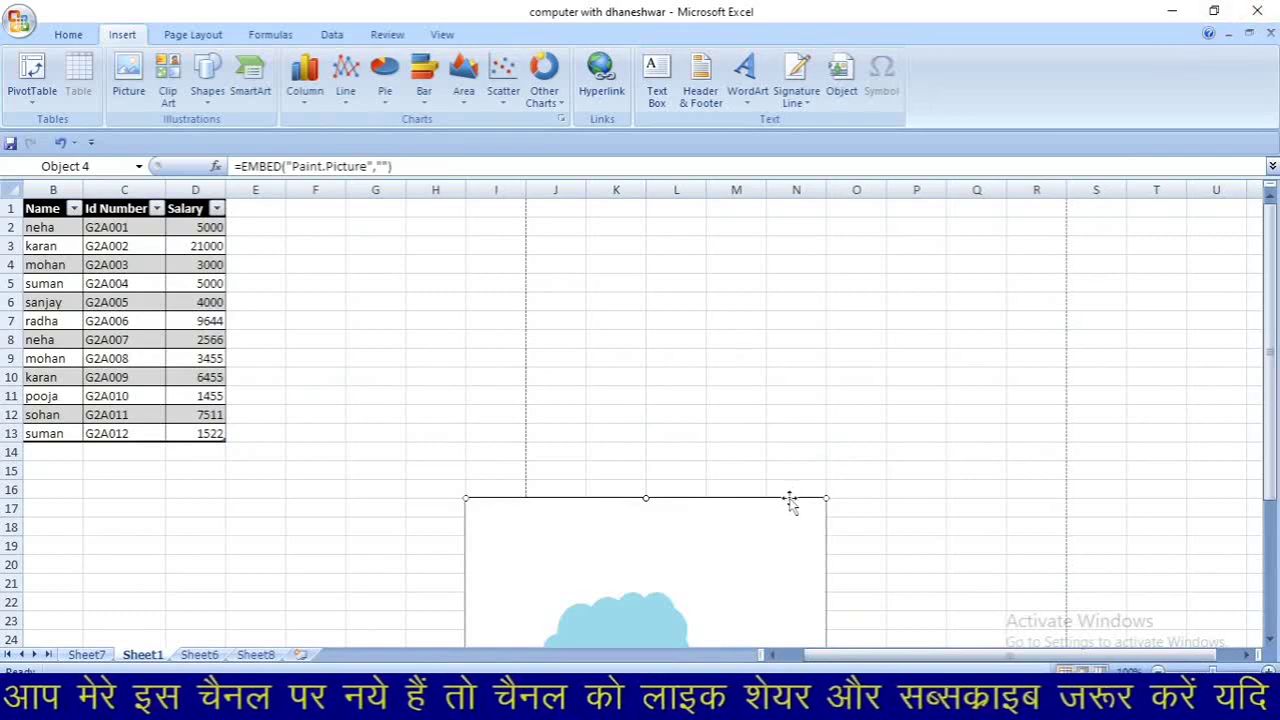
{"action": "left_click_drag", "start_coordinate": [790, 500], "coordinate": [786, 342]}
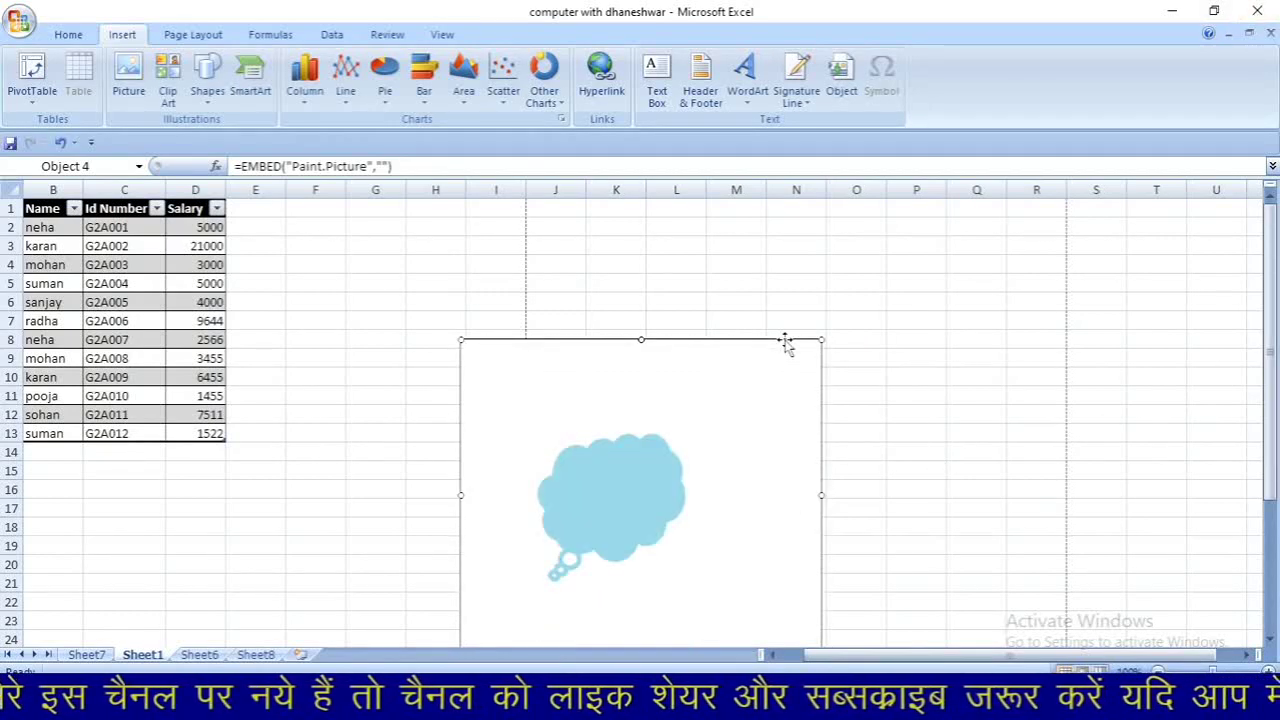
{"action": "left_click", "coordinate": [842, 78]}
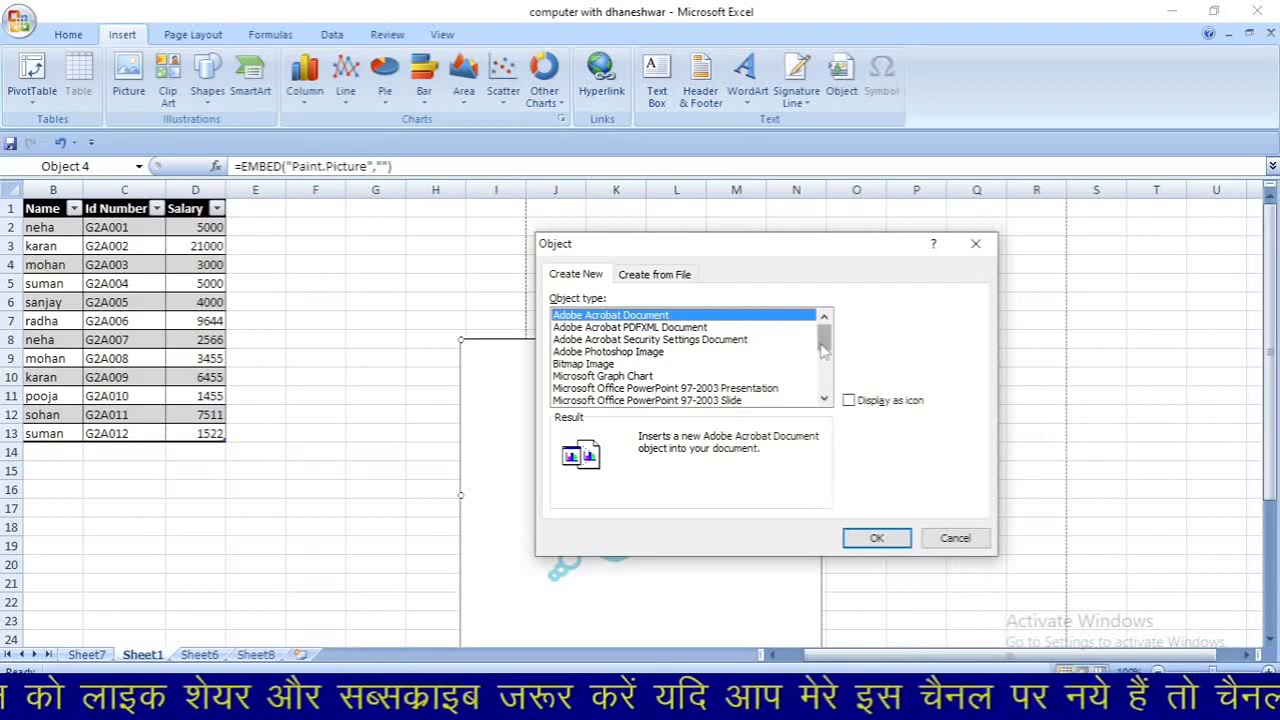
{"action": "mouse_move", "coordinate": [825, 350]}
{"action": "left_mouse_down"}
{"action": "mouse_move", "coordinate": [826, 397]}
{"action": "mouse_move", "coordinate": [825, 340]}
{"action": "left_mouse_up"}
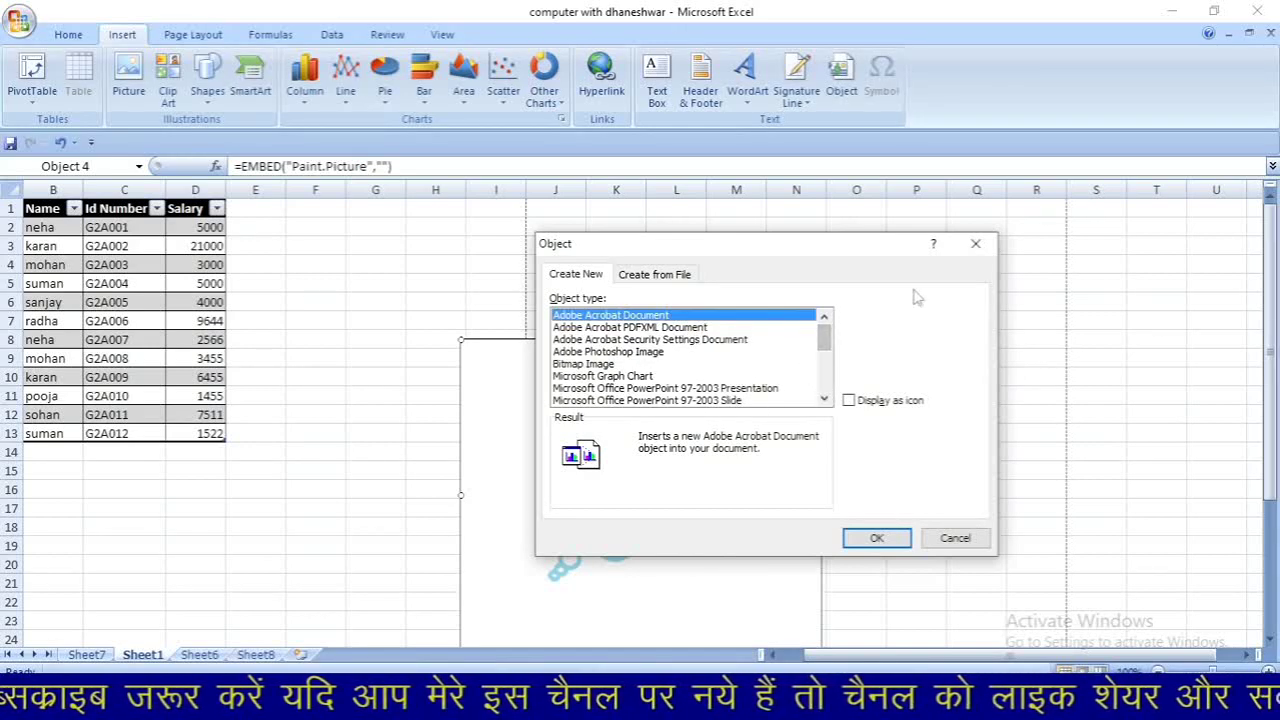
{"action": "left_click", "coordinate": [978, 252]}
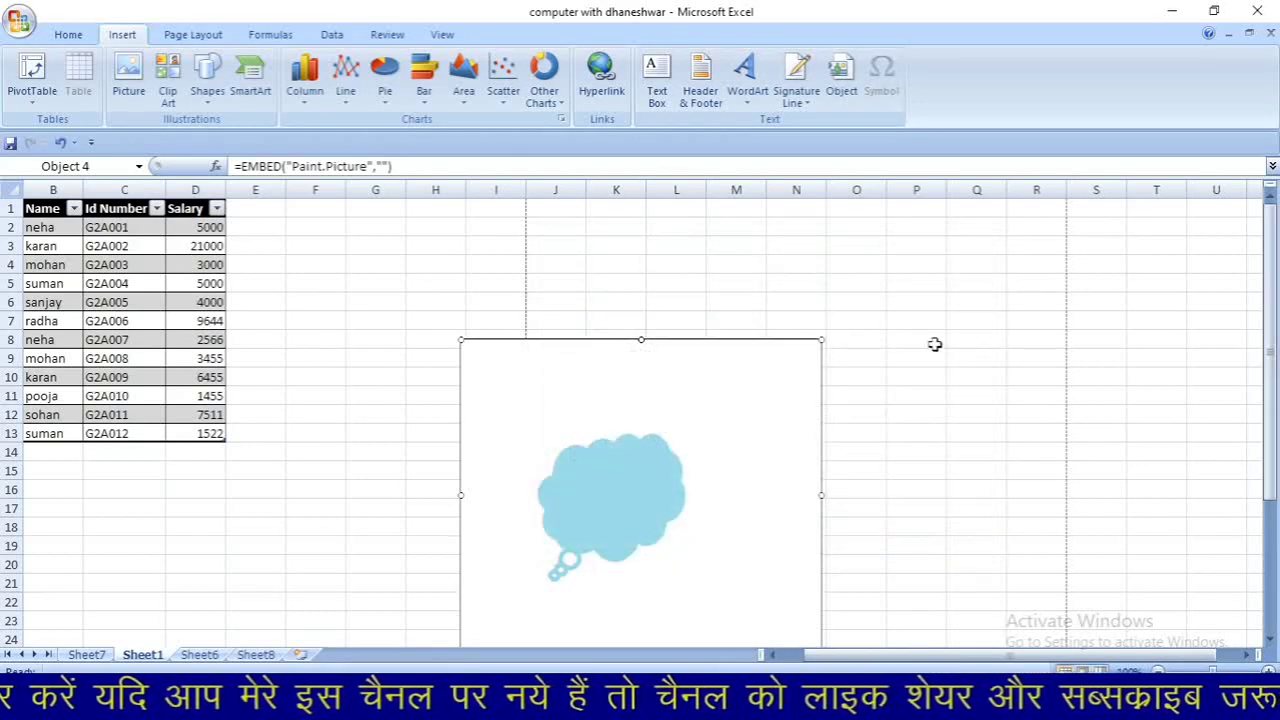
Insert the Webdings building symbol, character code 71, into cell P10 and close the Symbol dialog
{"action": "left_click", "coordinate": [915, 373]}
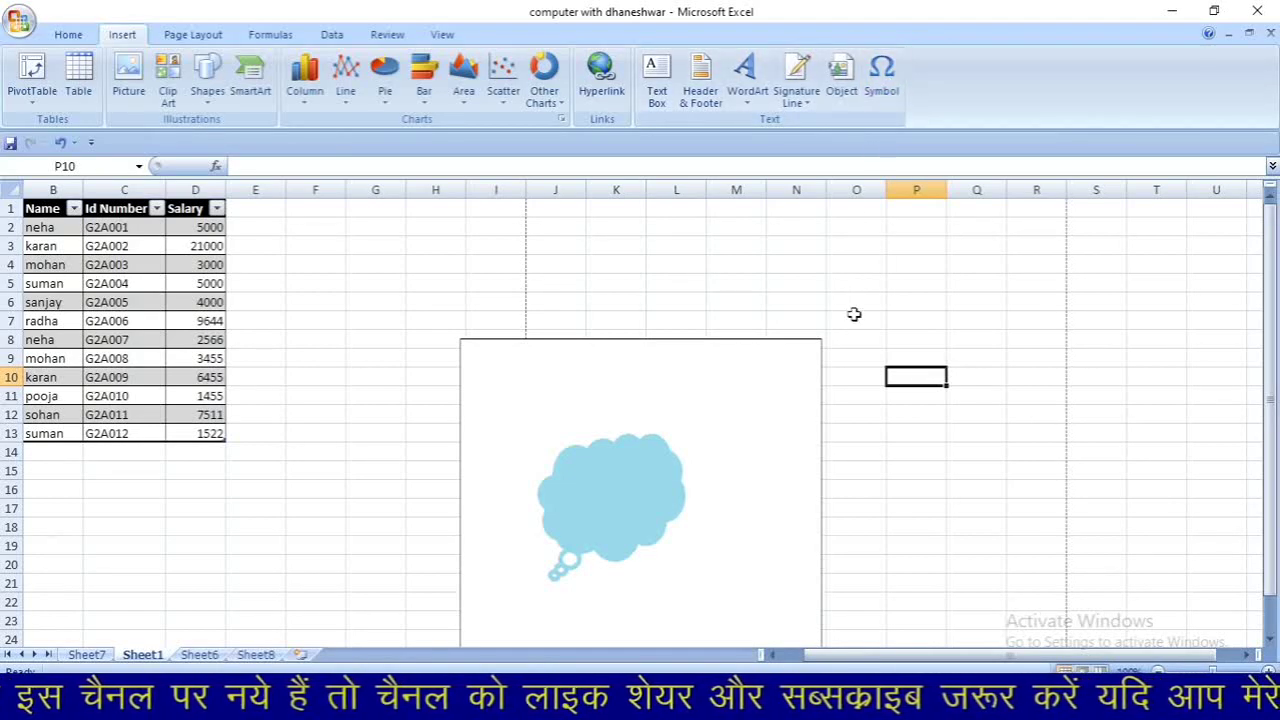
{"action": "left_click", "coordinate": [882, 78]}
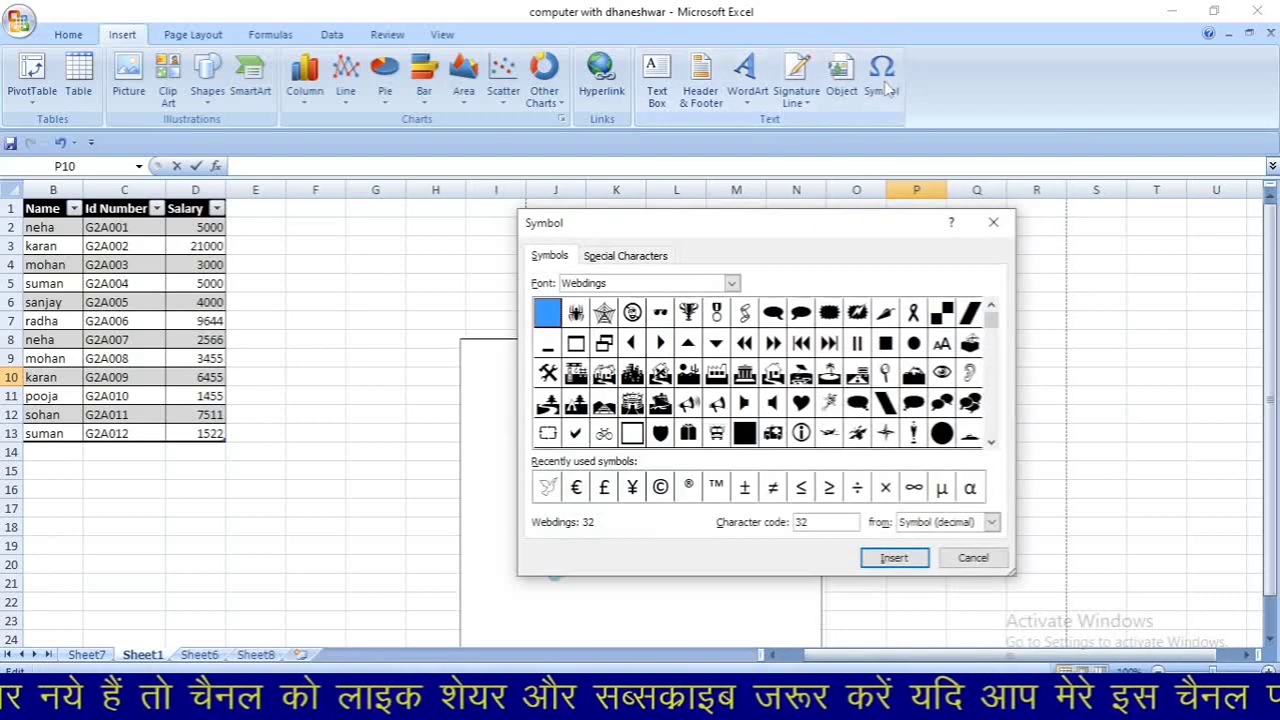
{"action": "left_click", "coordinate": [745, 372]}
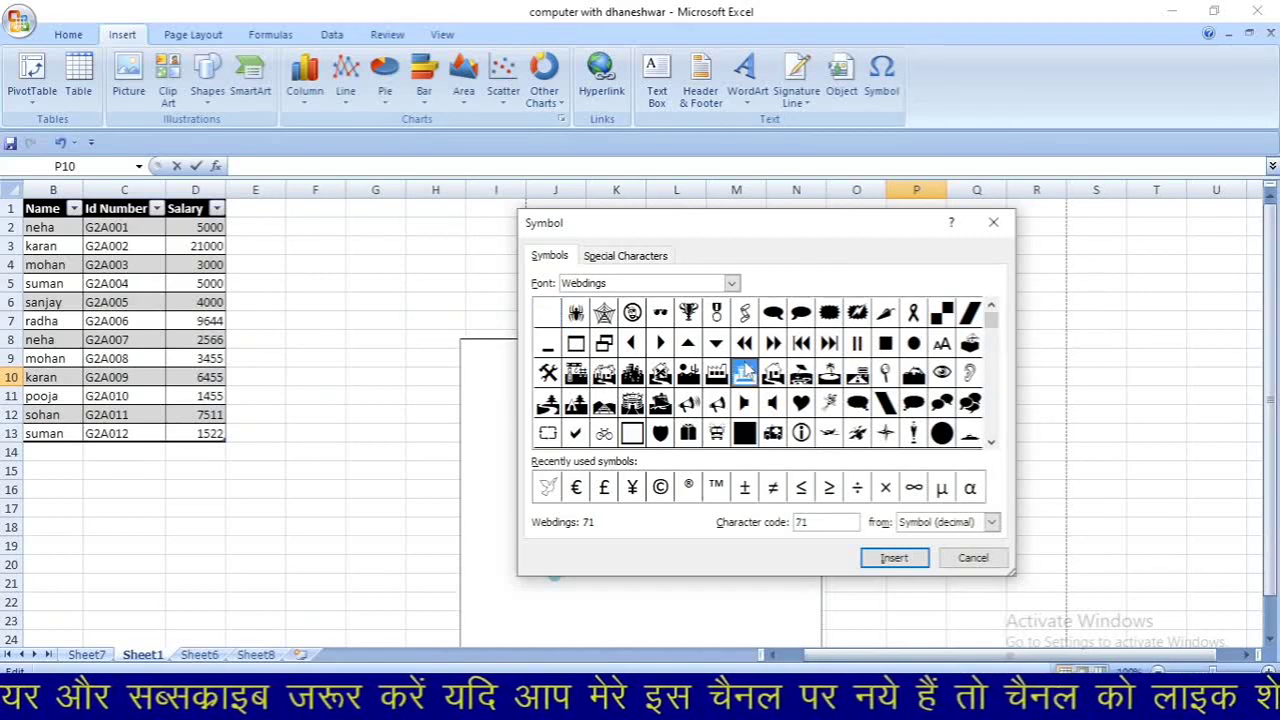
{"action": "left_click", "coordinate": [893, 558]}
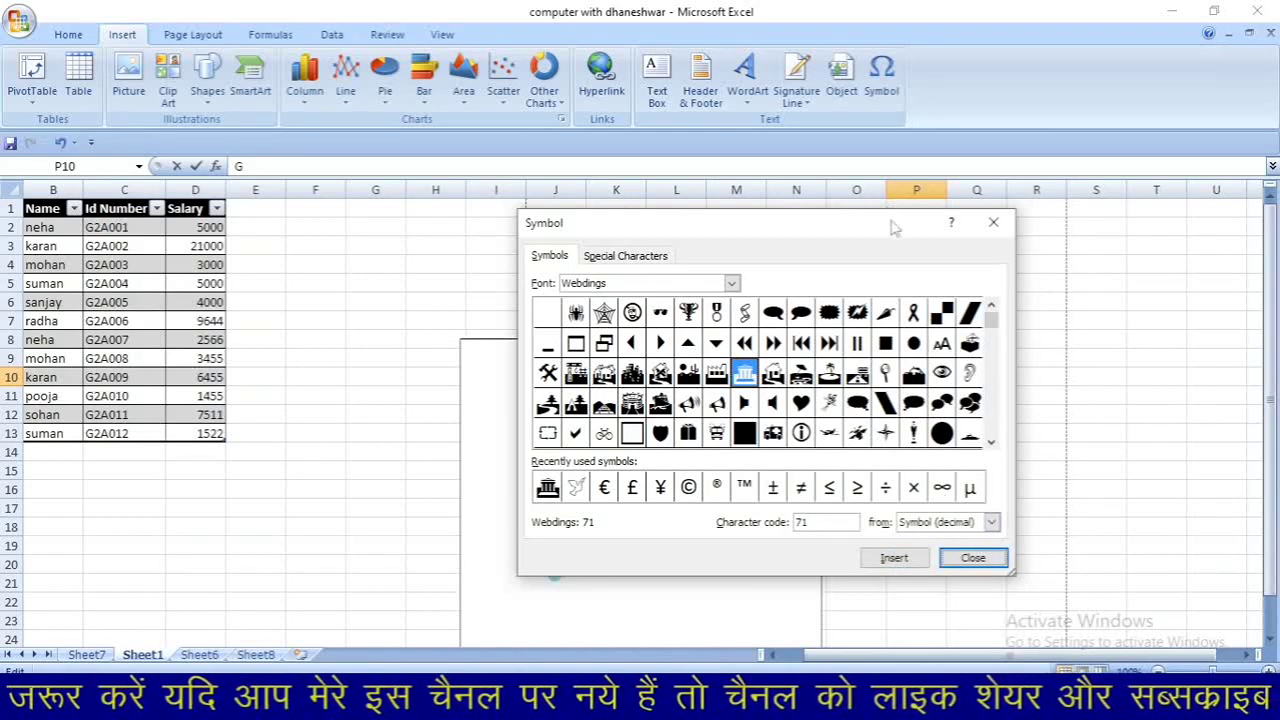
{"action": "left_click_drag", "start_coordinate": [893, 230], "coordinate": [511, 273]}
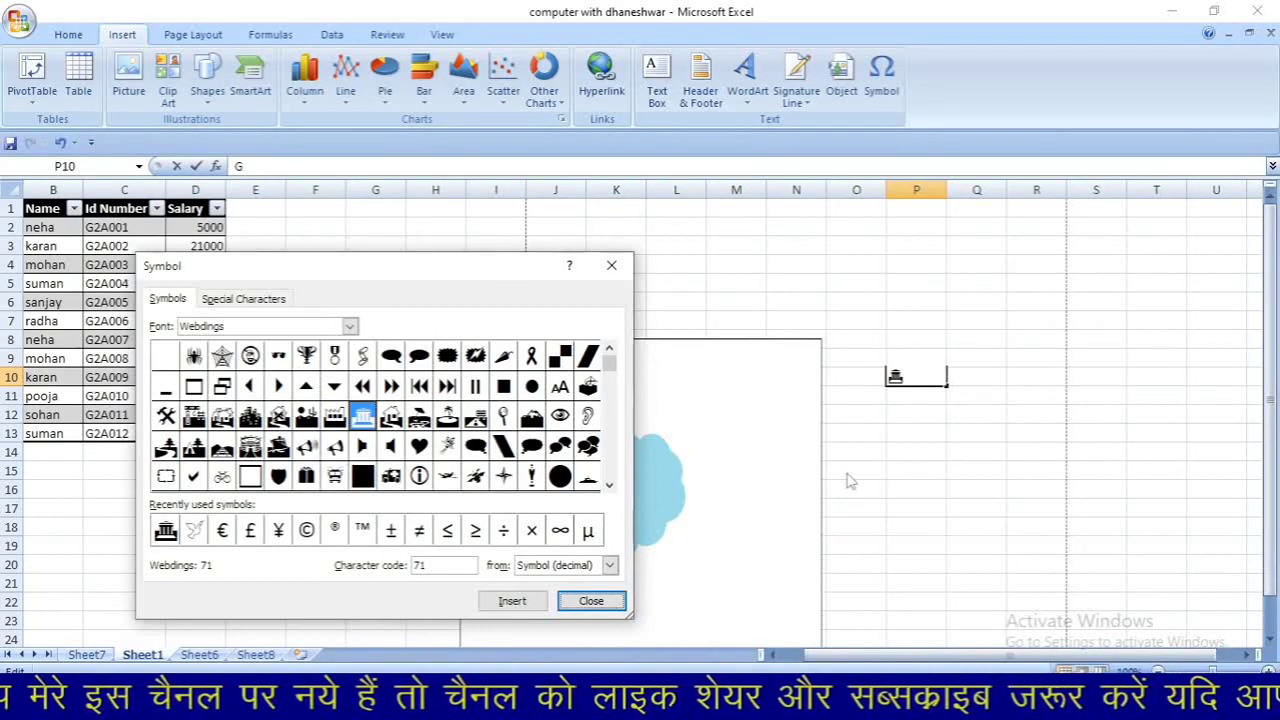
{"action": "left_click", "coordinate": [615, 603]}
With cell P14 selected, look up the character code of the motorcycle symbol in the Webdings symbol list
{"action": "left_click", "coordinate": [920, 450]}
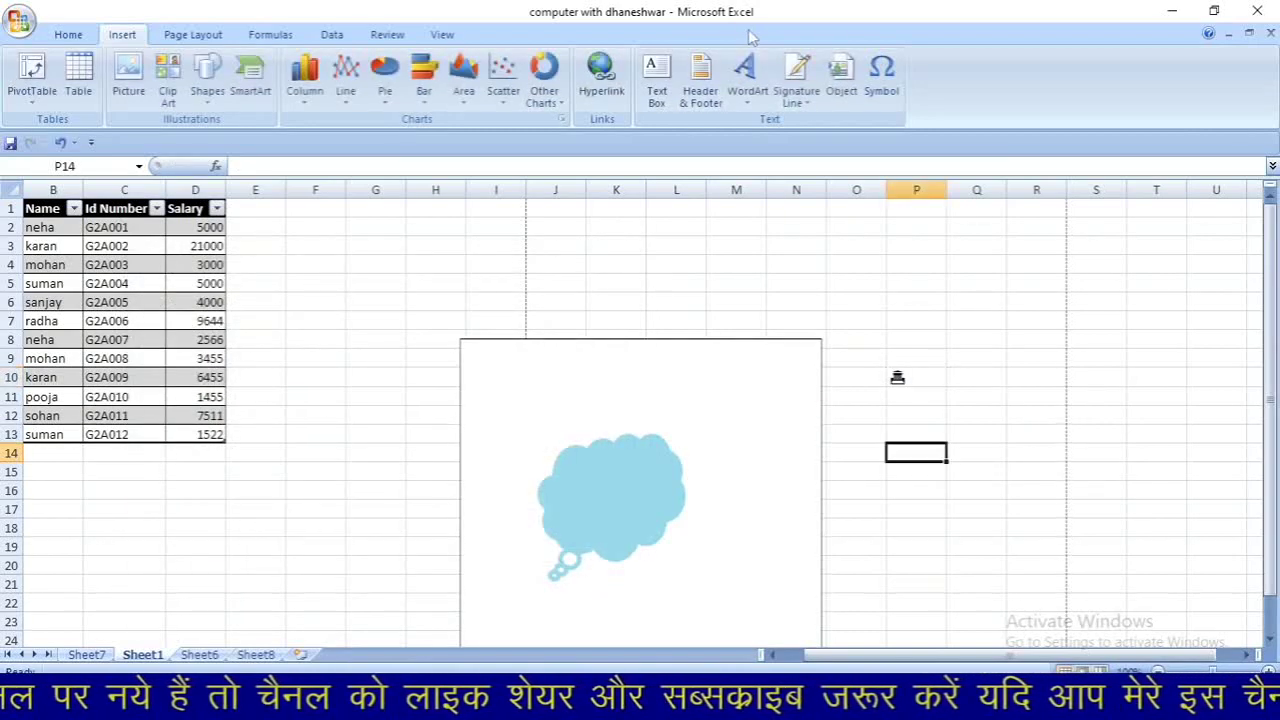
{"action": "left_click", "coordinate": [881, 78]}
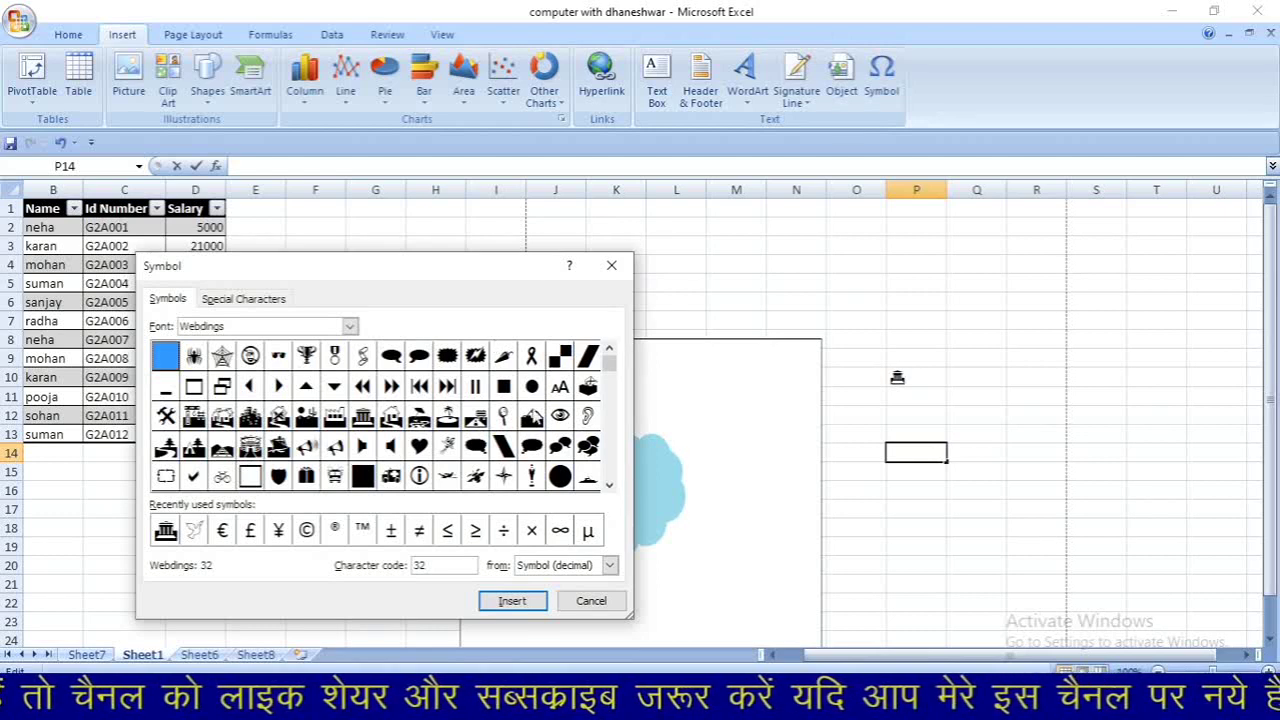
{"action": "scroll", "coordinate": [613, 398], "scroll_direction": "down", "scroll_amount": 4}
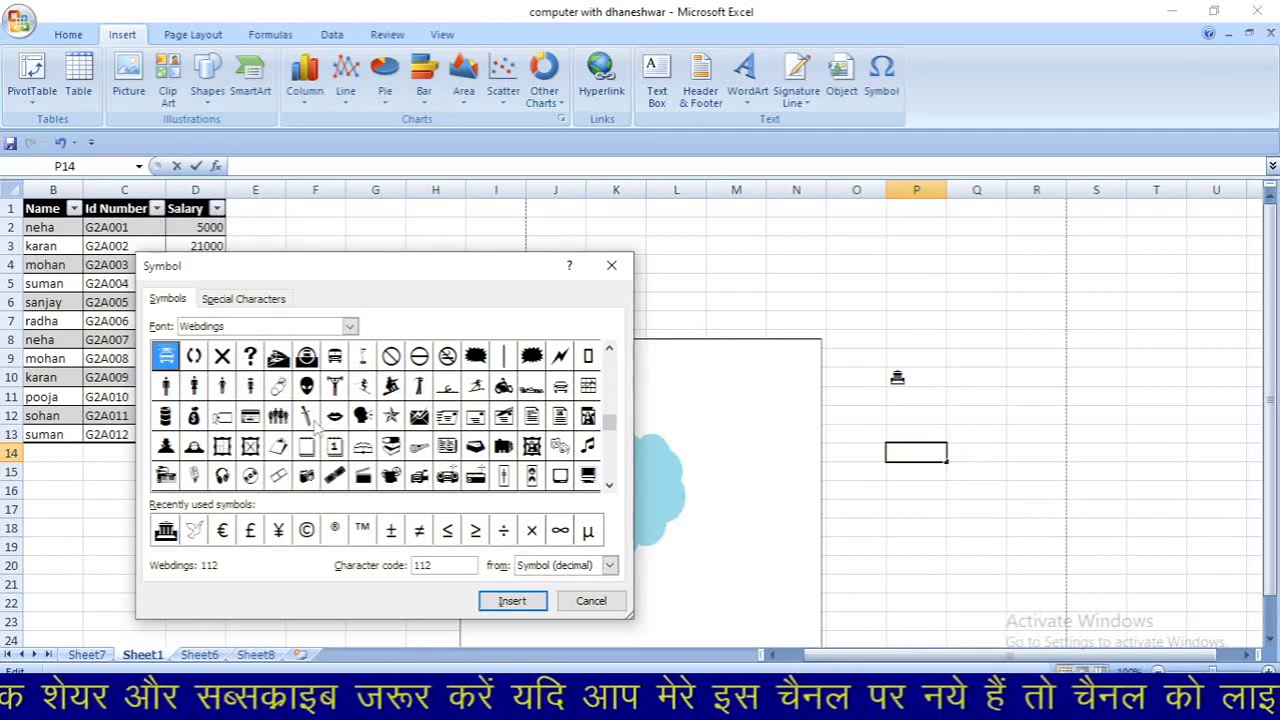
{"action": "left_click", "coordinate": [505, 388]}
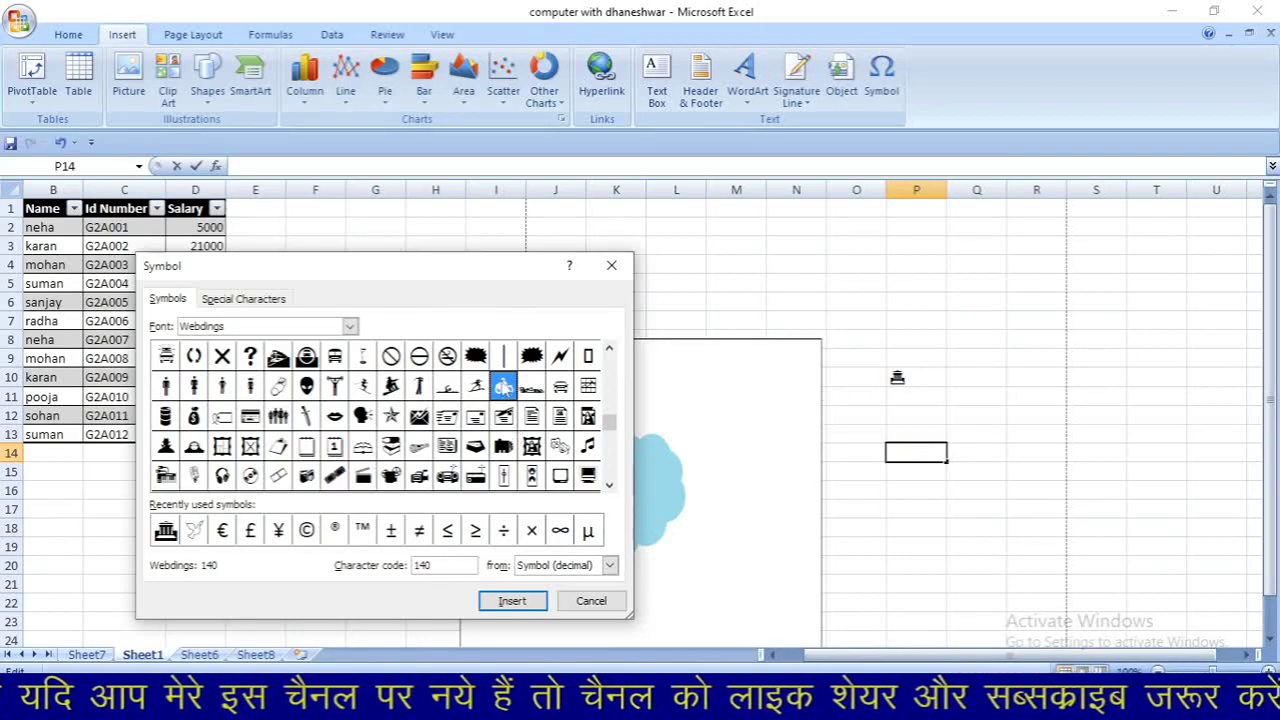
{"action": "left_click", "coordinate": [610, 262]}
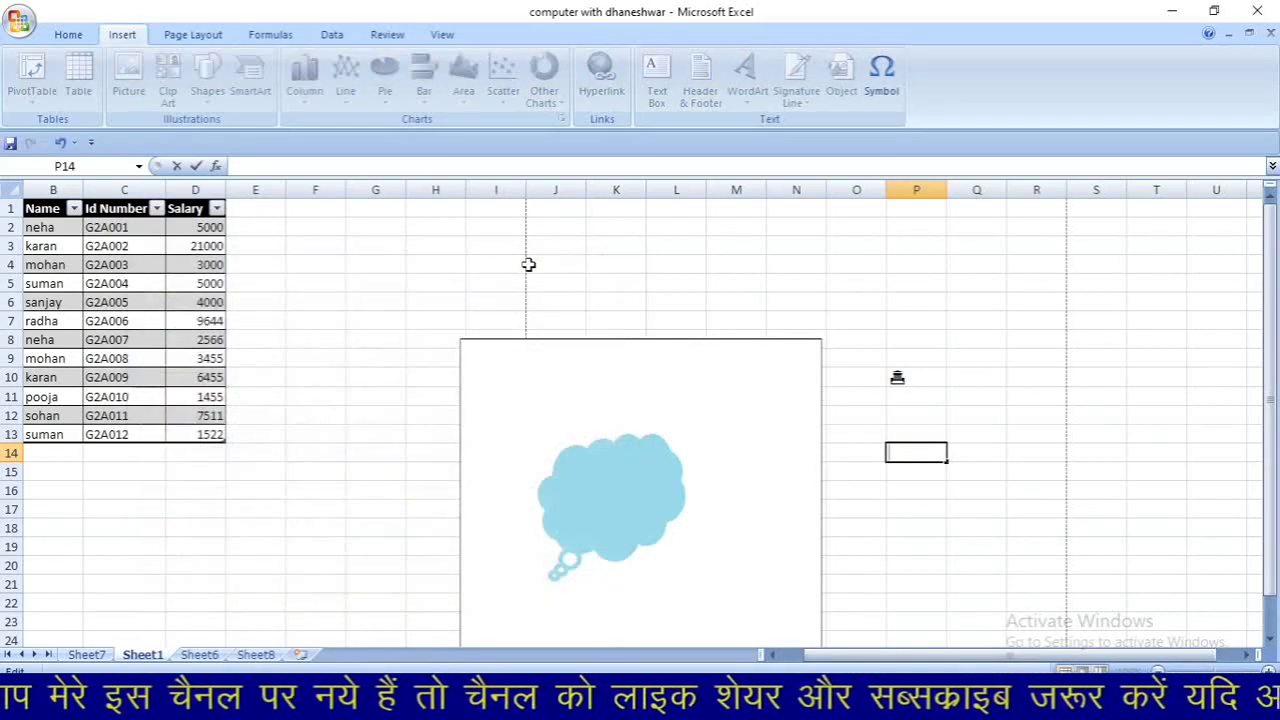
Set the font of cell P14 to Webdings
{"action": "left_click", "coordinate": [75, 36]}
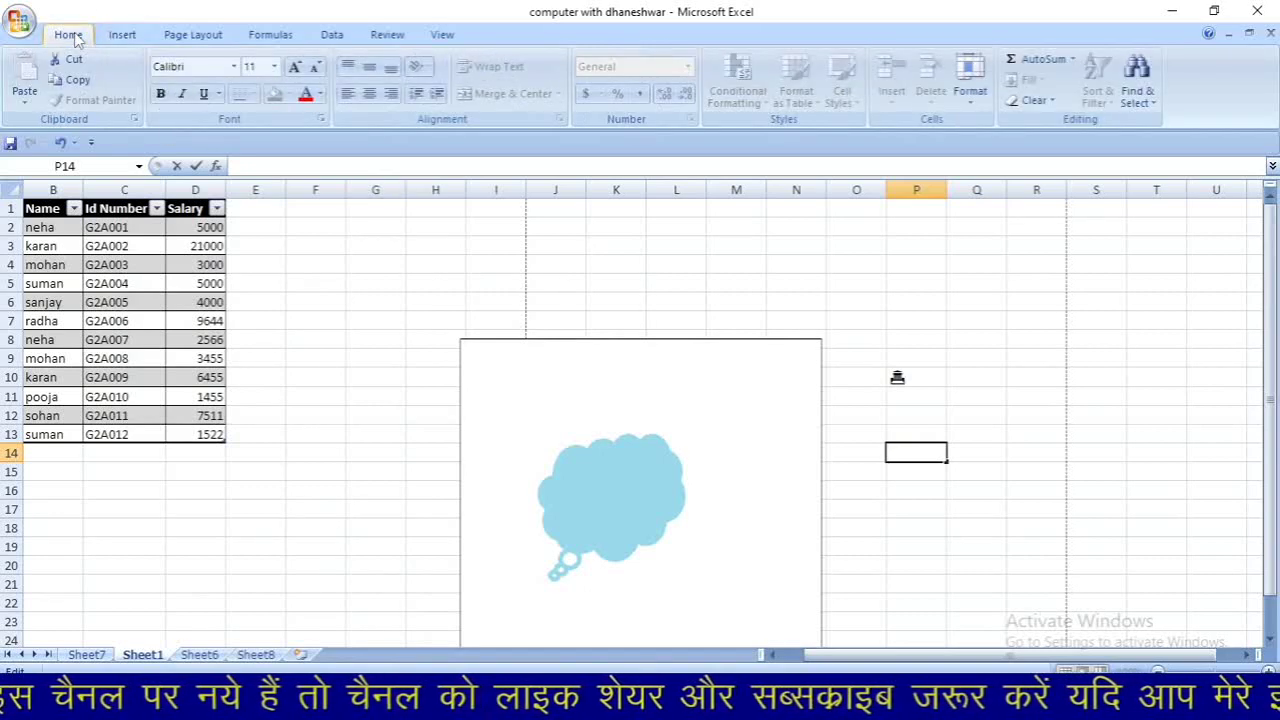
{"action": "left_click", "coordinate": [207, 64]}
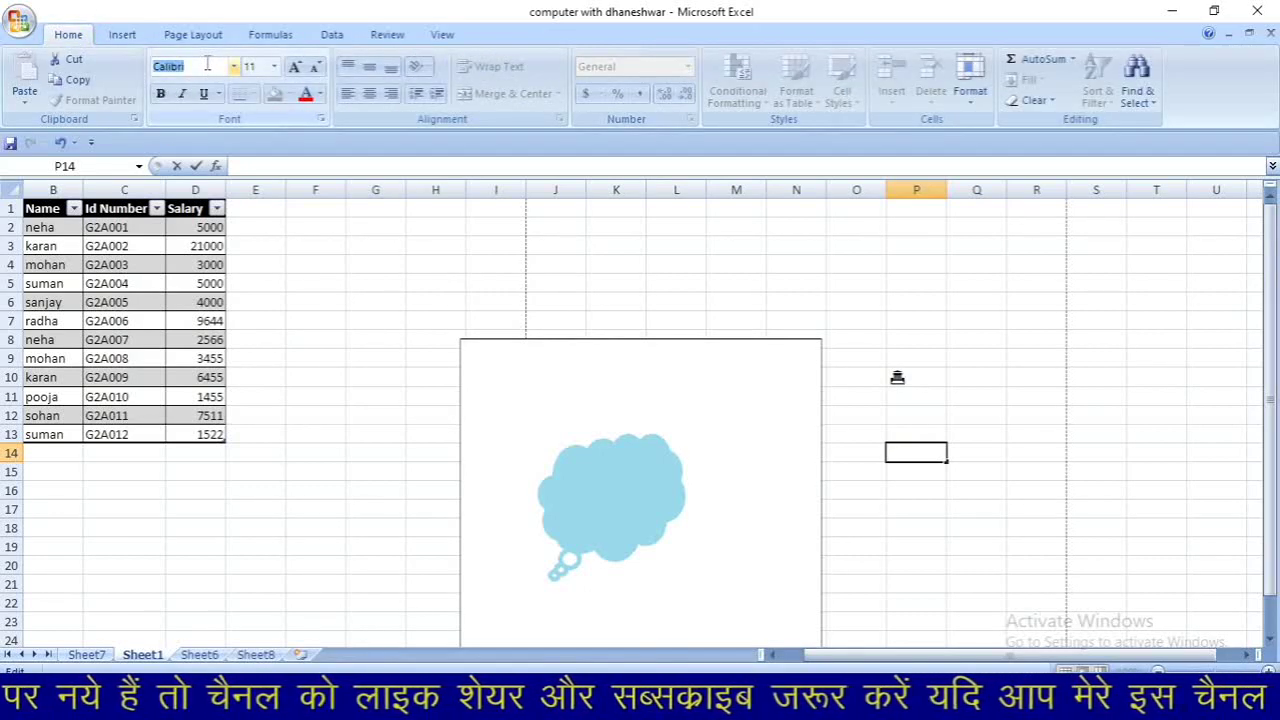
{"action": "type", "text": "Webdings"}
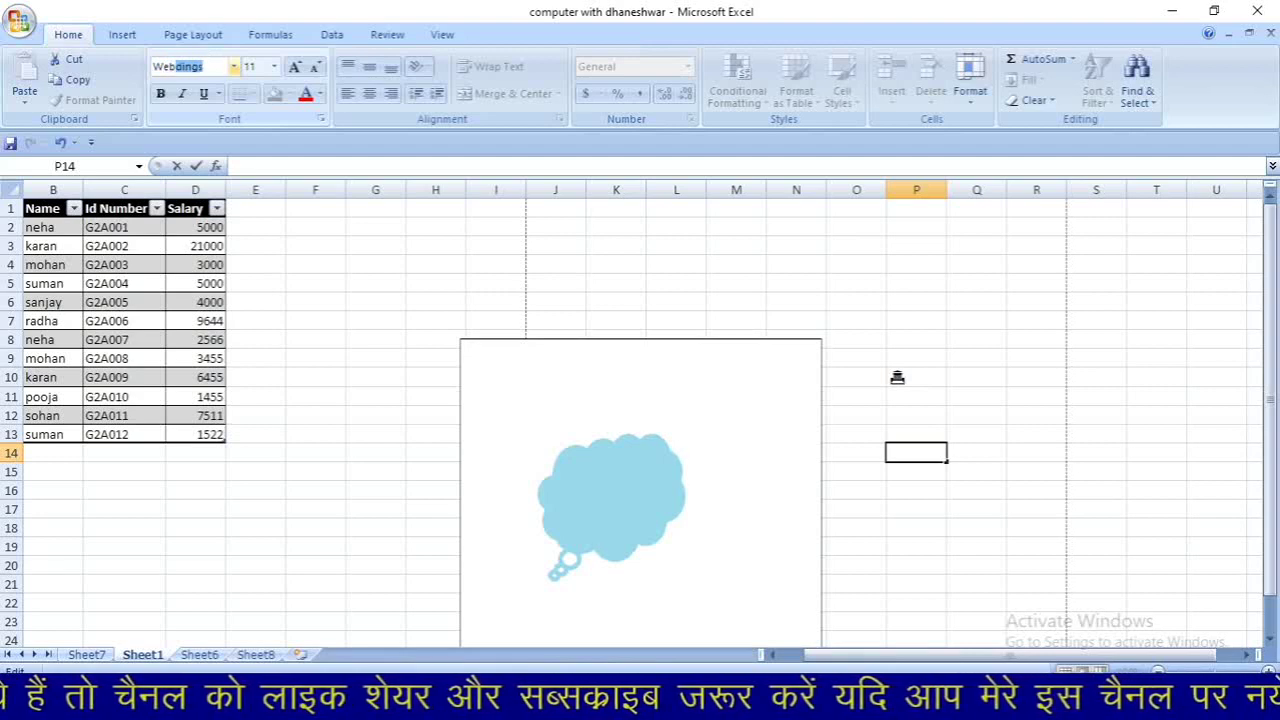
{"action": "key", "text": "Return"}
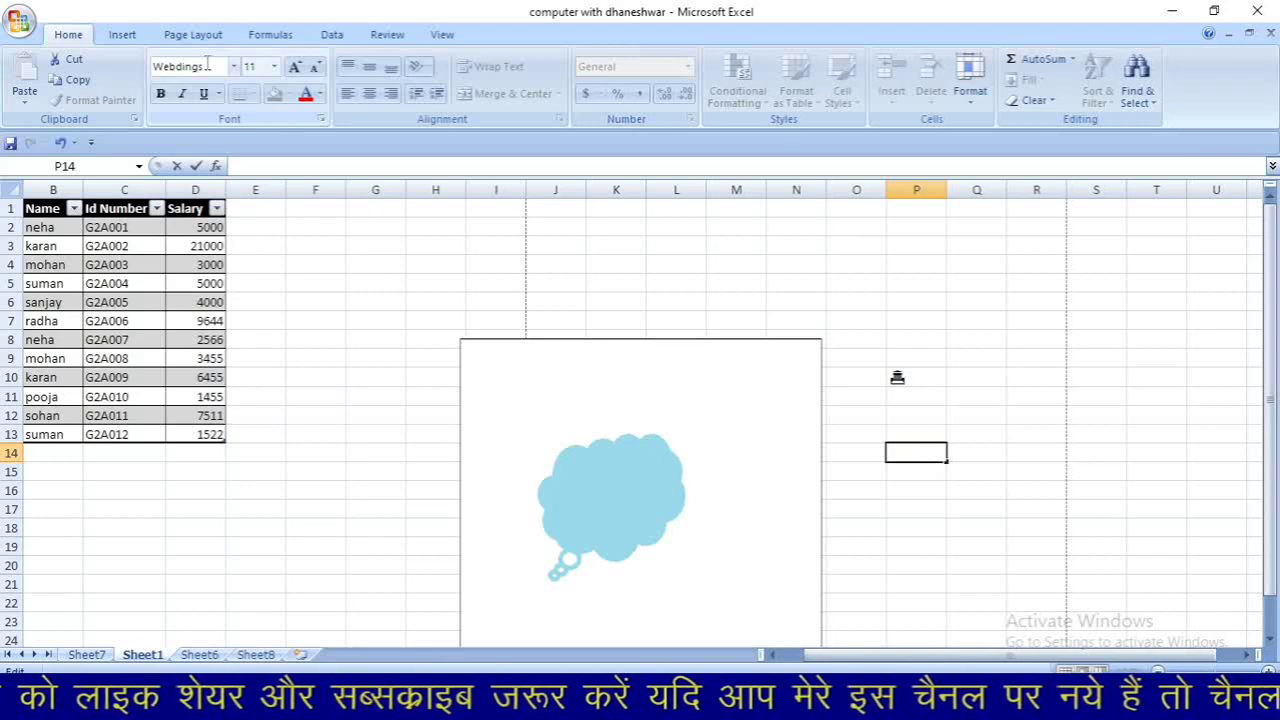
Try entering the character code 140 as text in cell P14, then clear it
{"action": "type", "text": "140"}
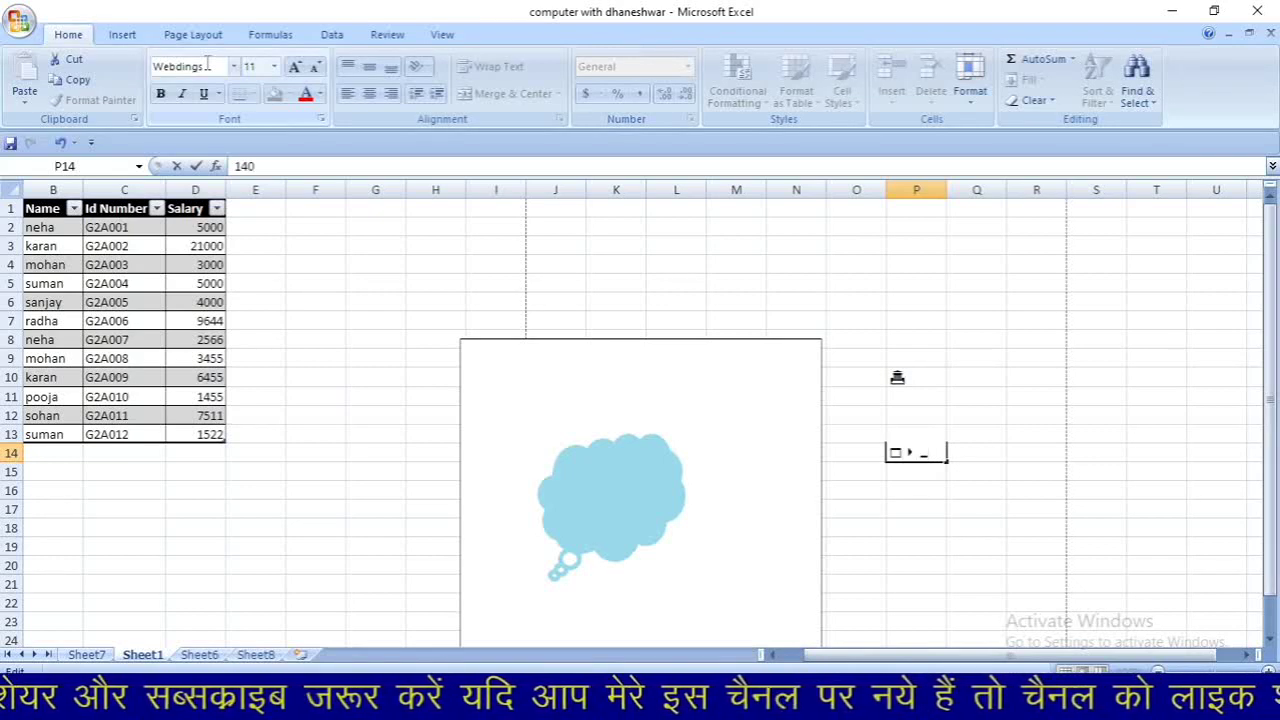
{"action": "key", "text": "BackSpace"}
{"action": "key", "text": "BackSpace"}
{"action": "key", "text": "BackSpace"}
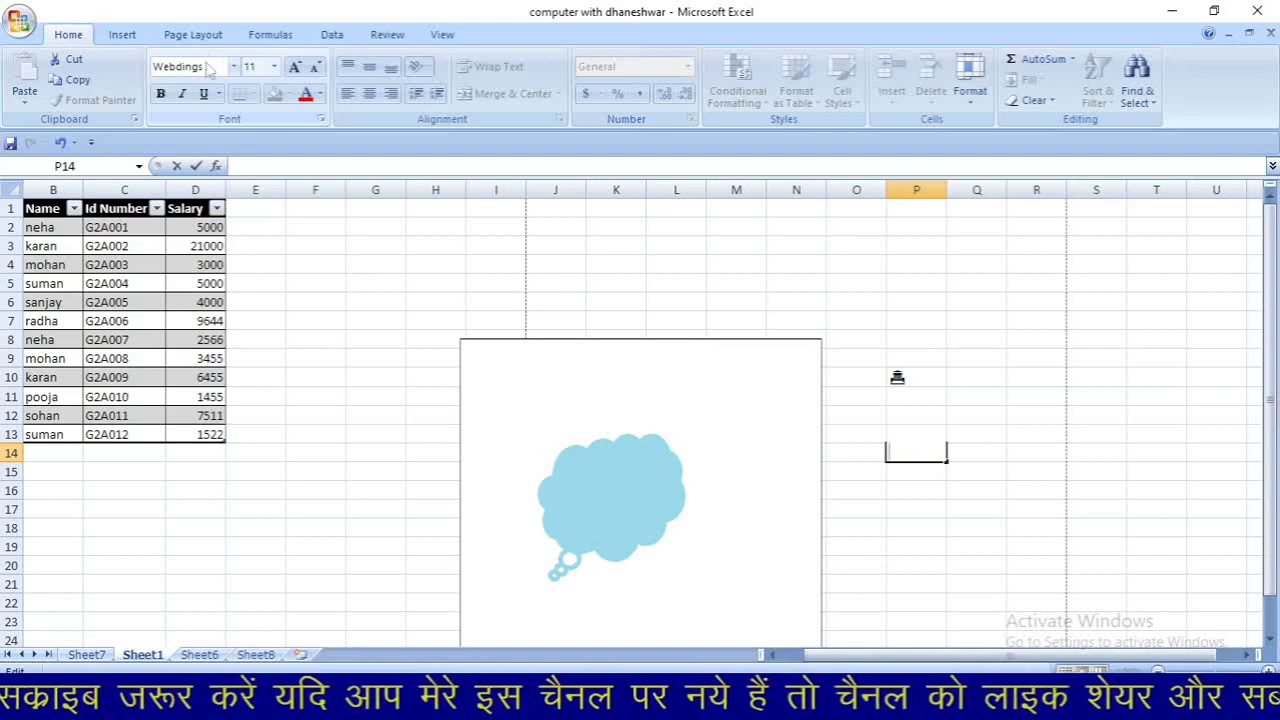
{"action": "type", "text": "1"}
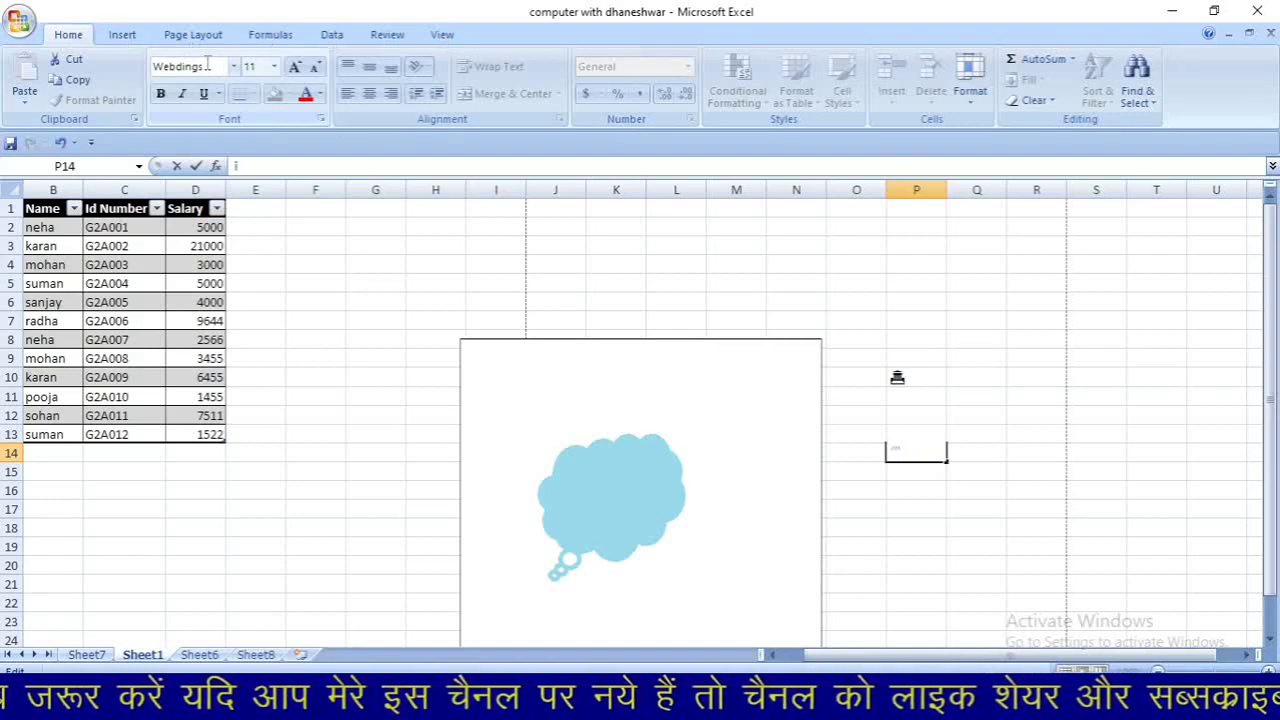
{"action": "type", "text": "544158567"}
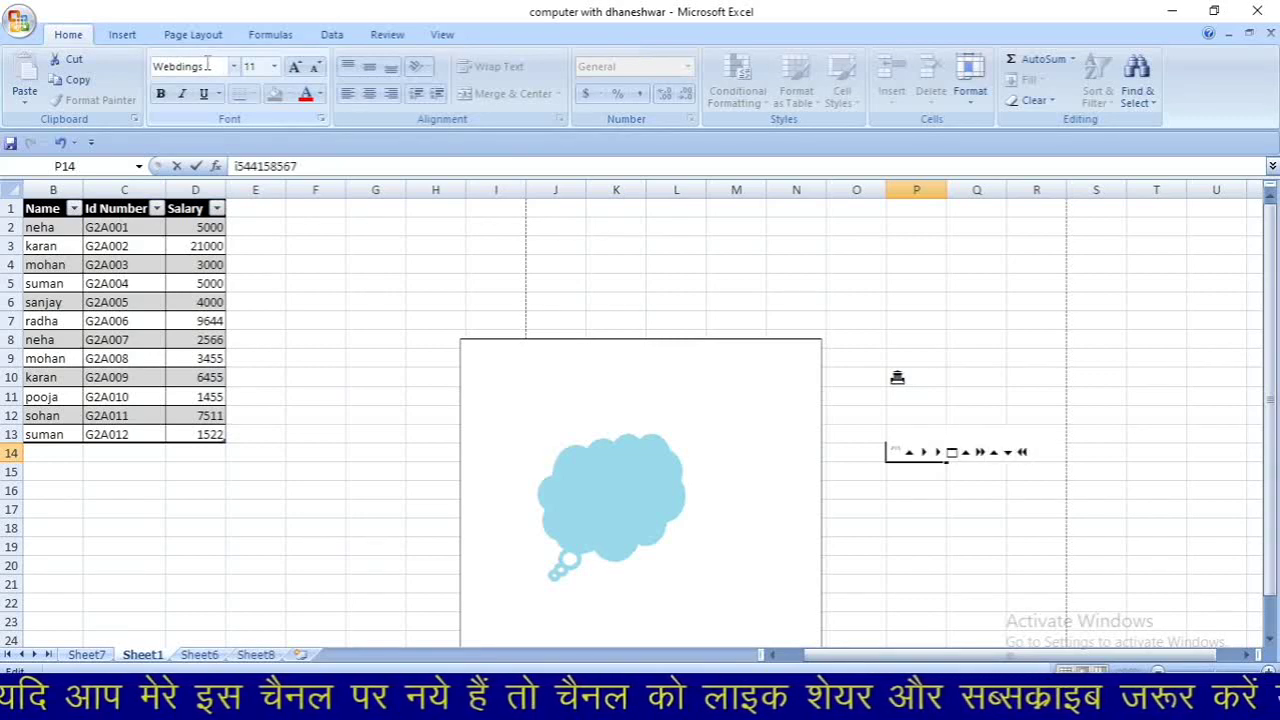
{"action": "type", "text": "47*95"}
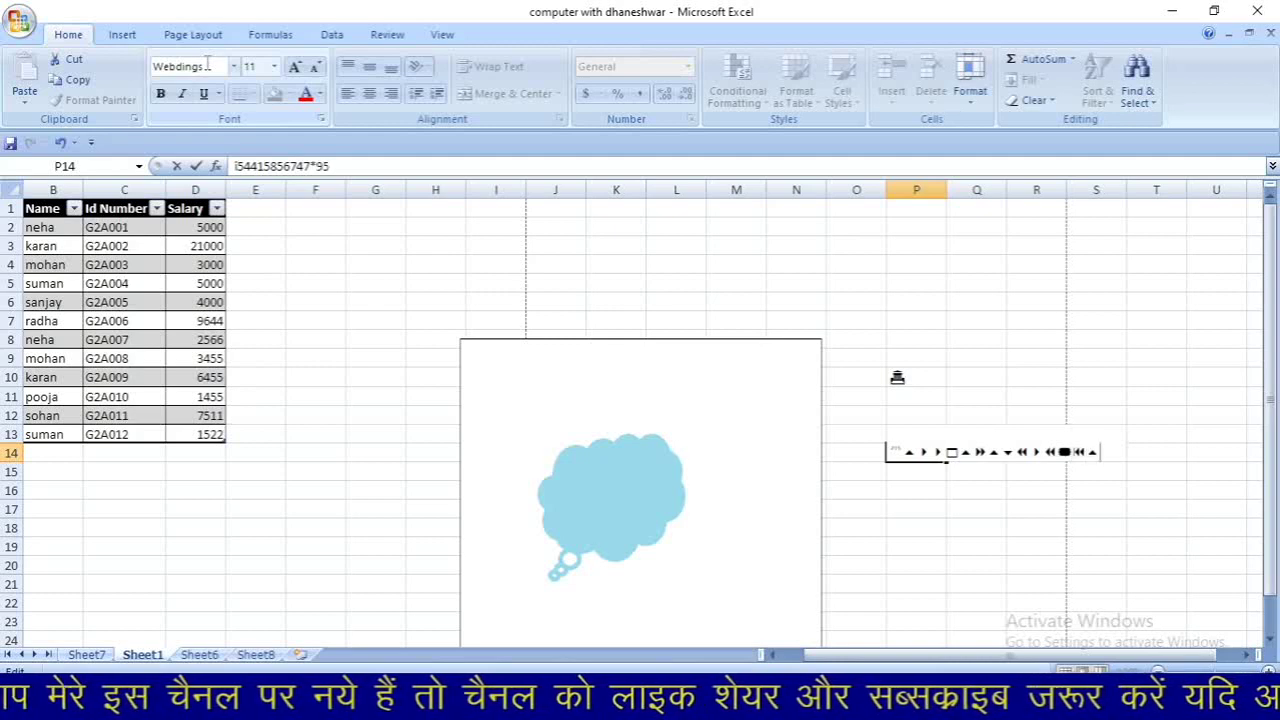
{"action": "type", "text": "578"}
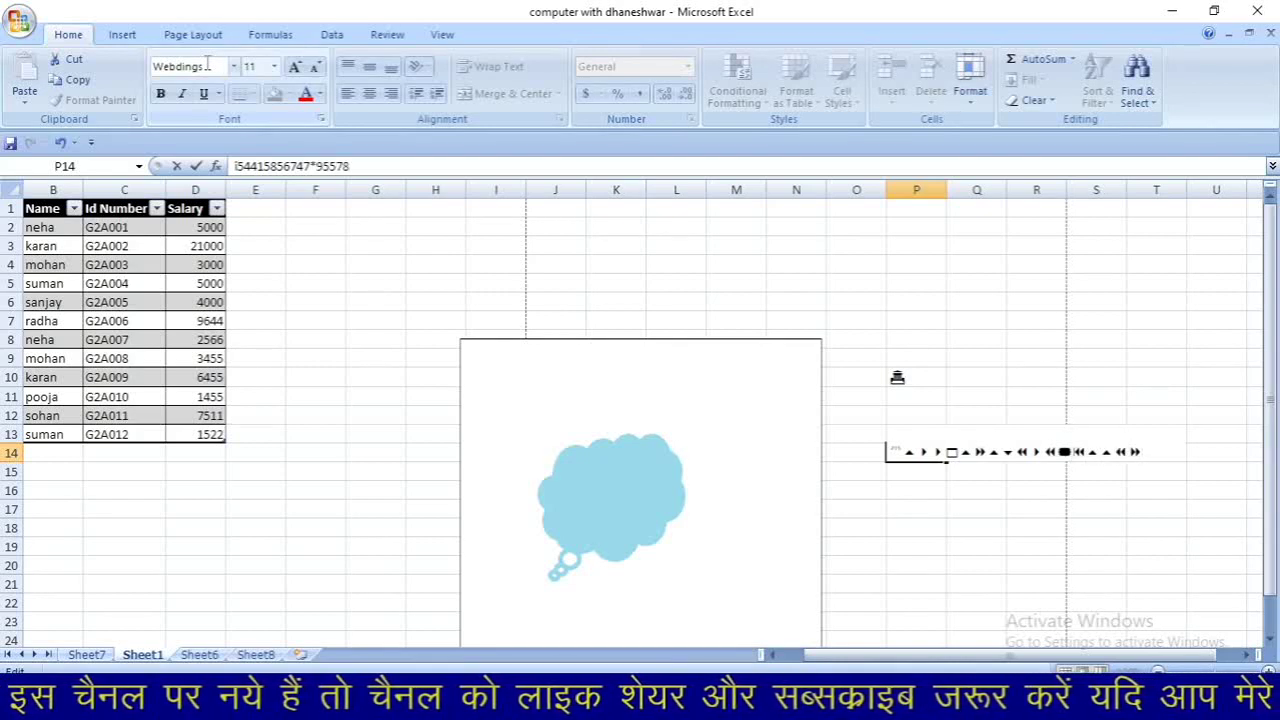
{"action": "type", "text": "9"}
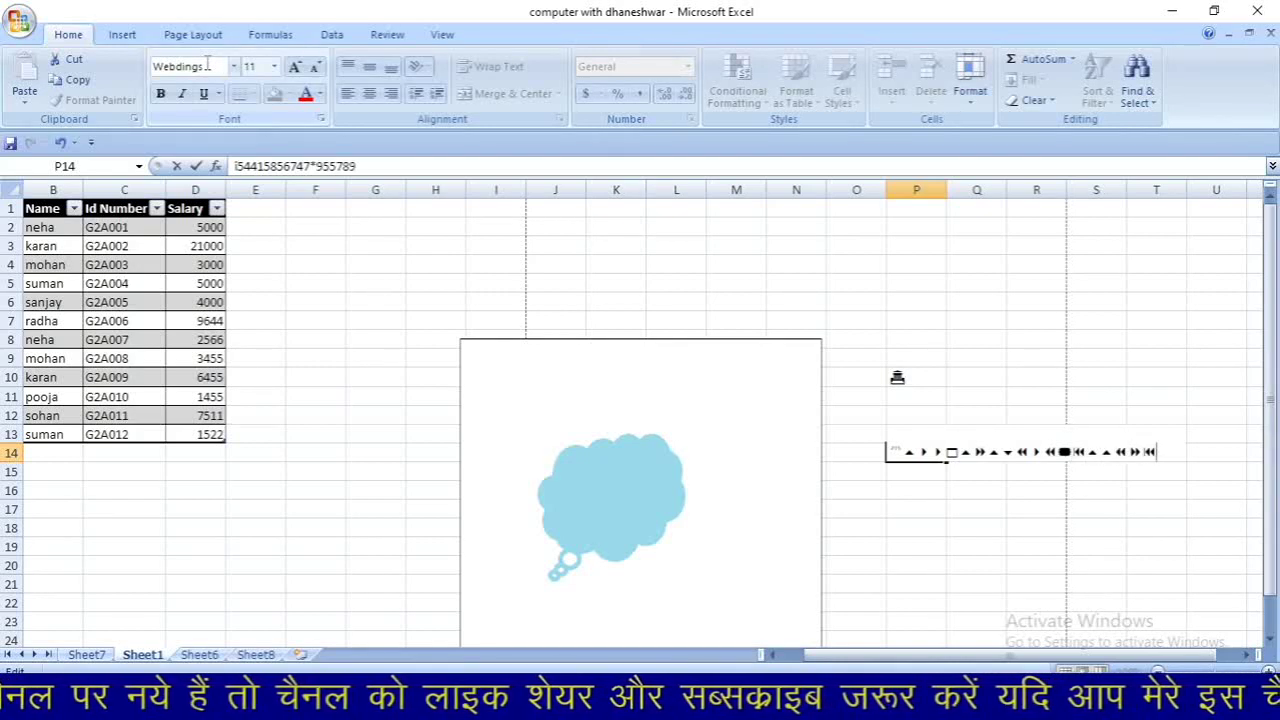
{"action": "type", "text": "52147"}
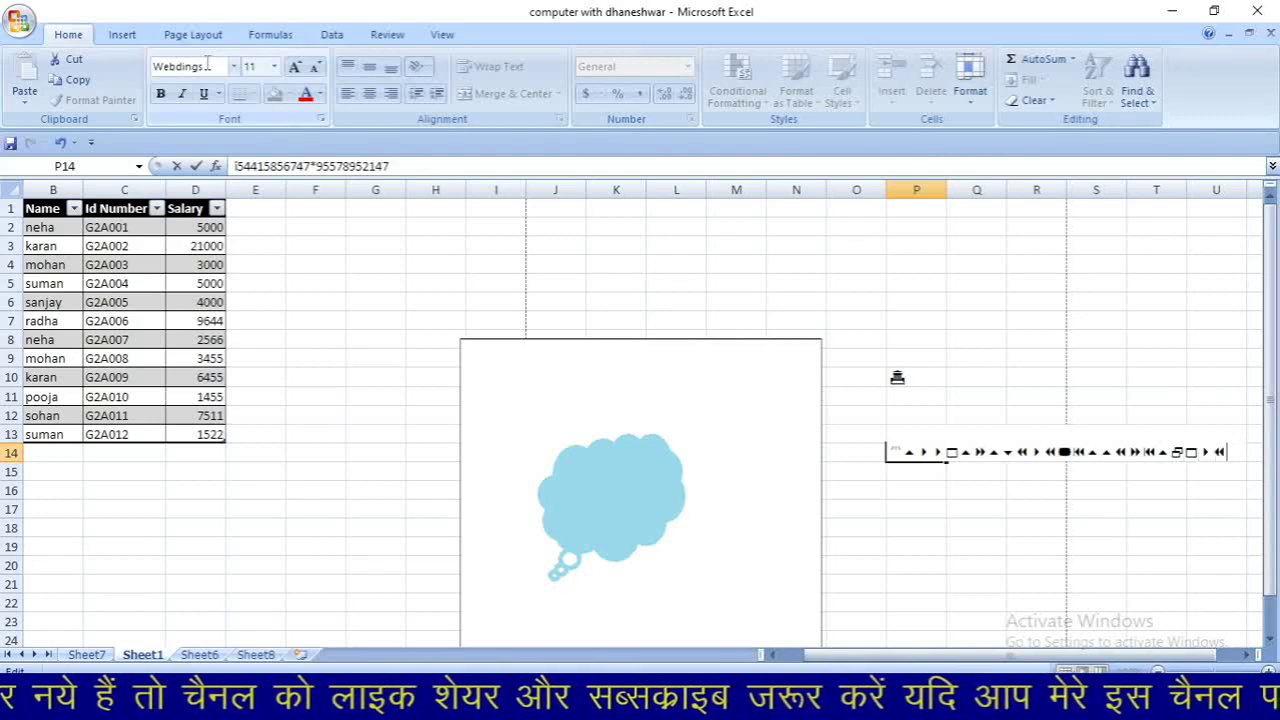
{"action": "type", "text": "8"}
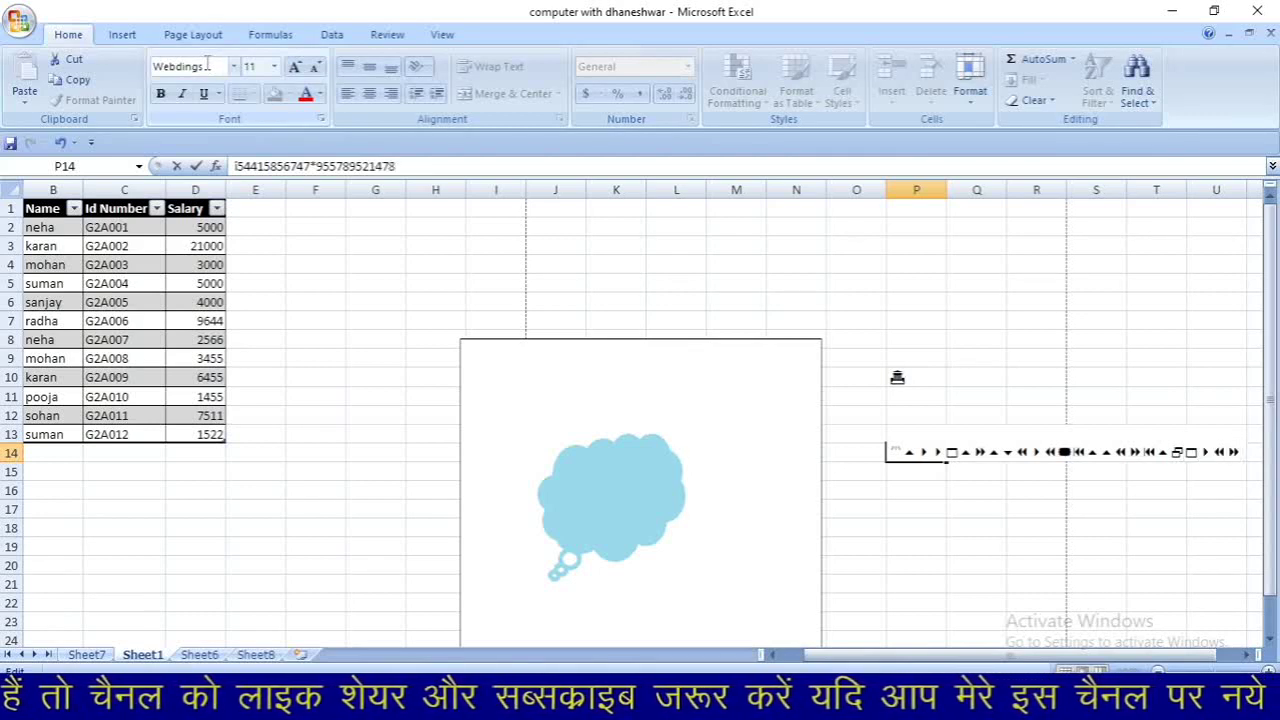
{"action": "type", "text": "95"}
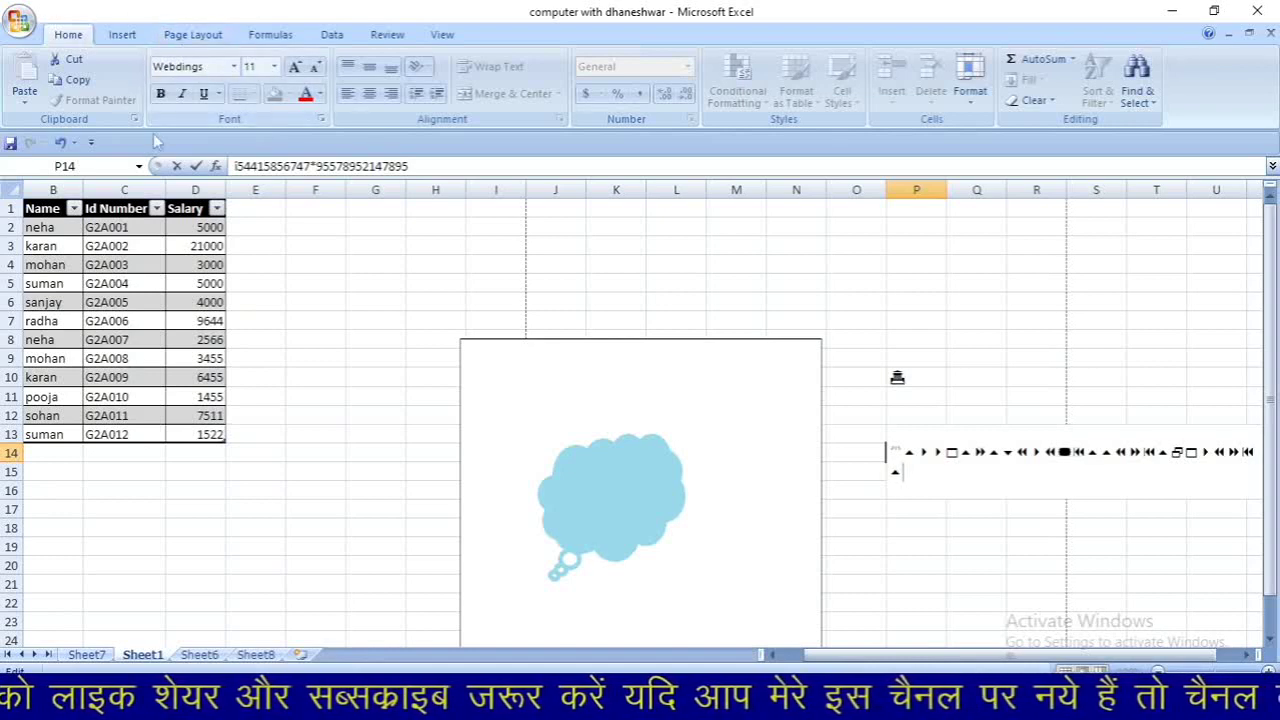
{"action": "left_click", "coordinate": [320, 291]}
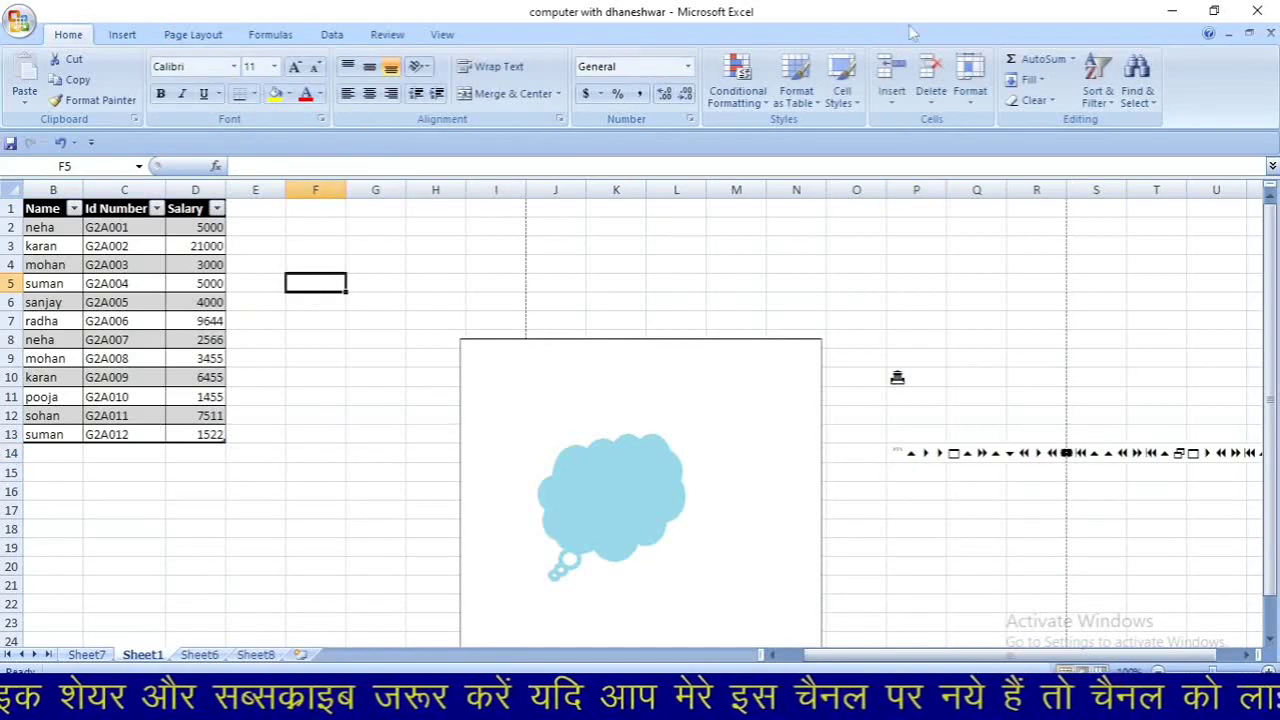
Insert the Webdings sunglasses symbol, character code 36, into cell F5 and close the Symbol dialog
{"action": "left_click", "coordinate": [122, 34]}
{"action": "left_click", "coordinate": [877, 80]}
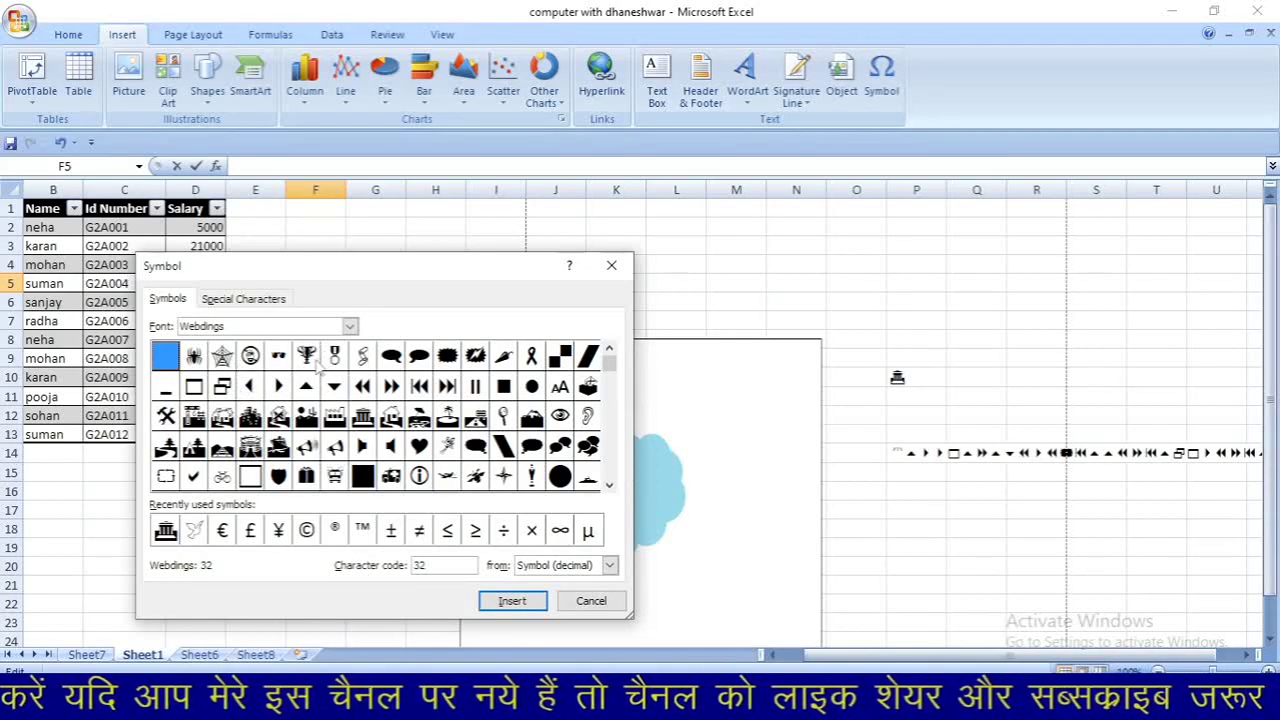
{"action": "left_click", "coordinate": [279, 357]}
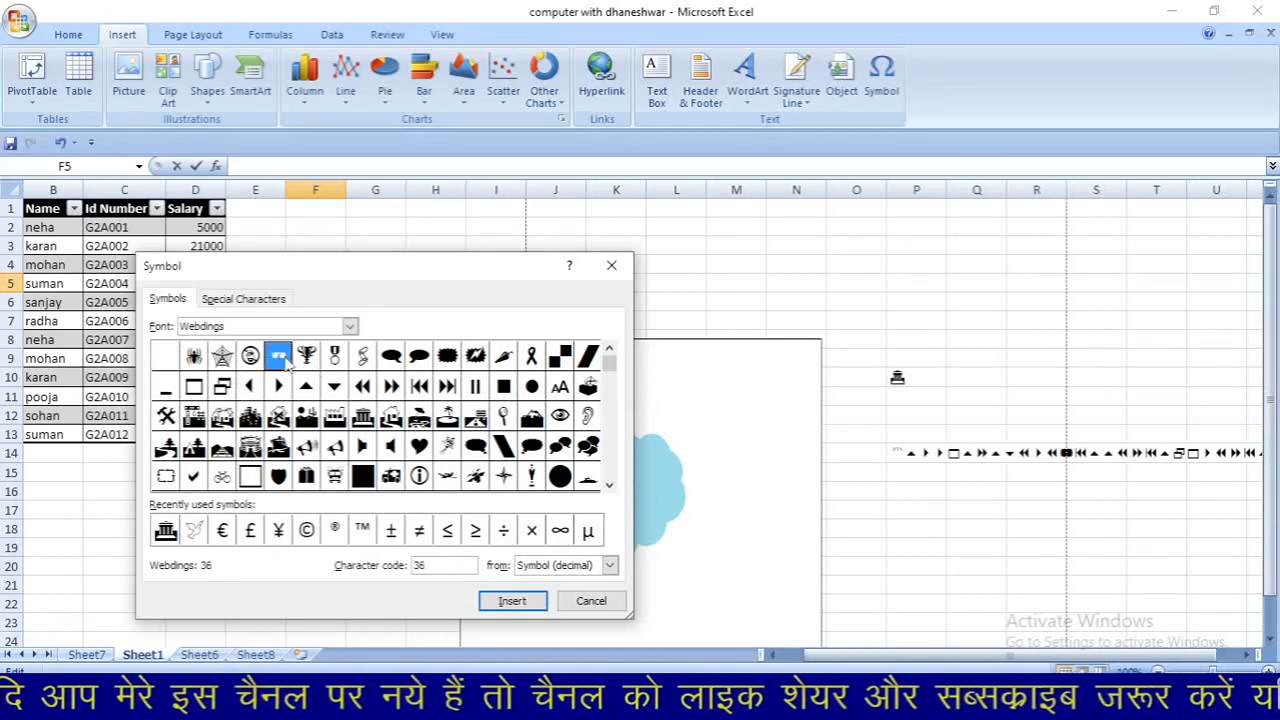
{"action": "left_click", "coordinate": [512, 601]}
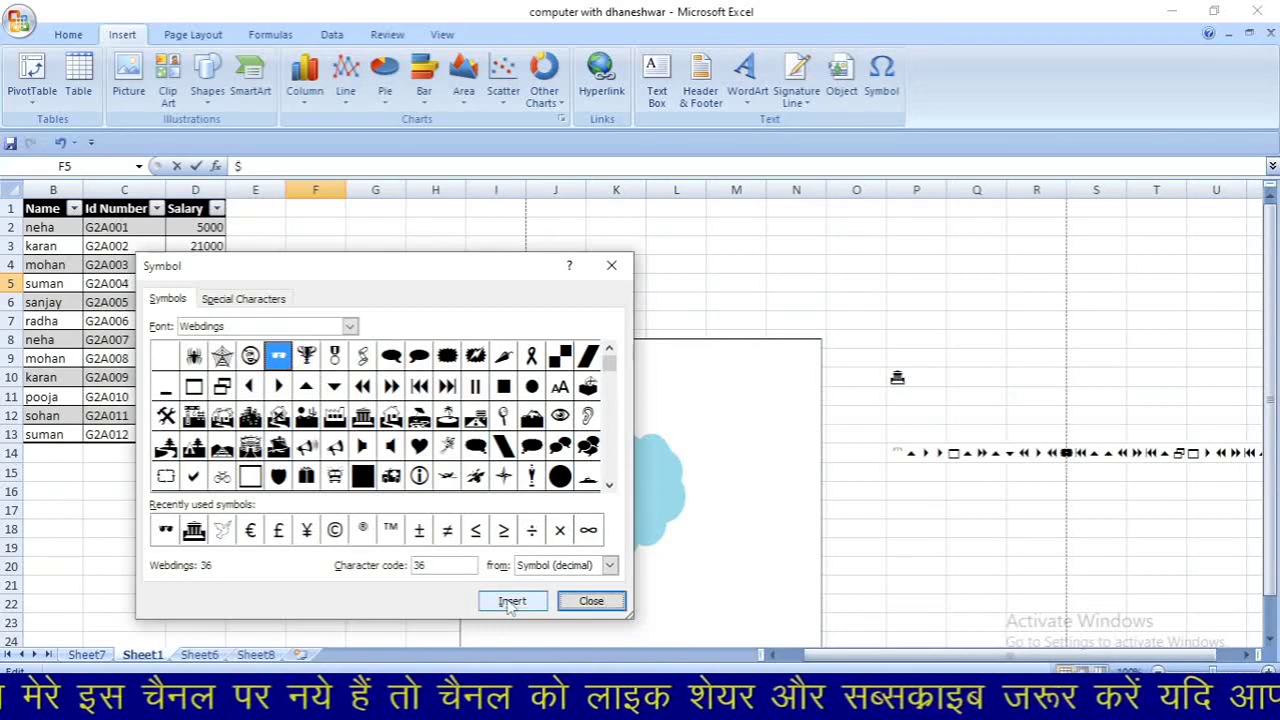
{"action": "left_click", "coordinate": [591, 601]}
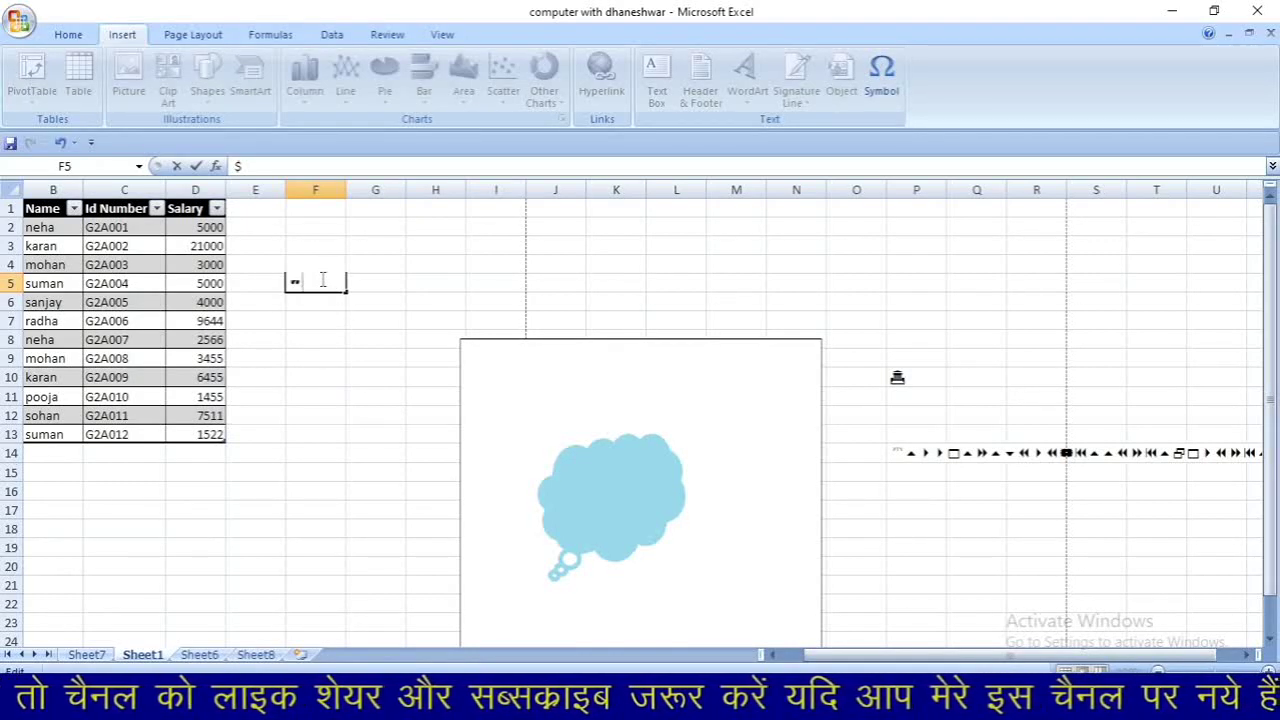
Enlarge the sunglasses symbol in cell F5 to font size 72
{"action": "left_click_drag", "start_coordinate": [308, 279], "coordinate": [280, 275]}
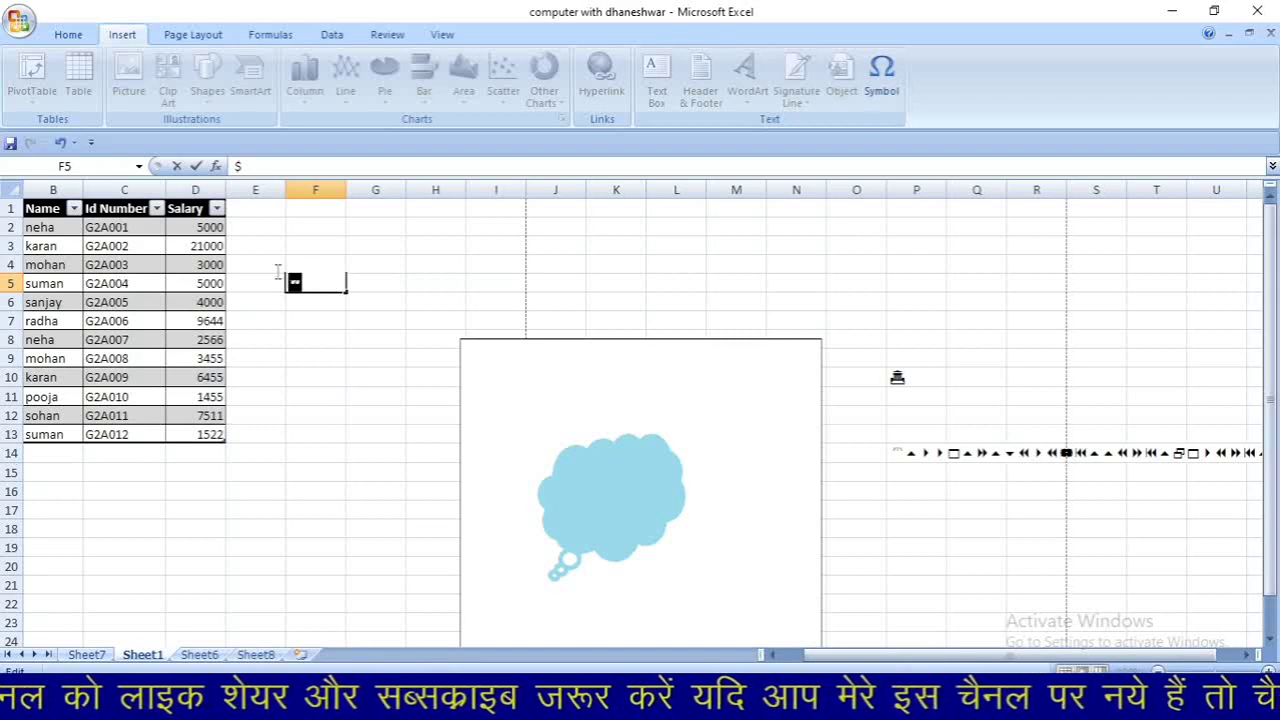
{"action": "left_click", "coordinate": [88, 38]}
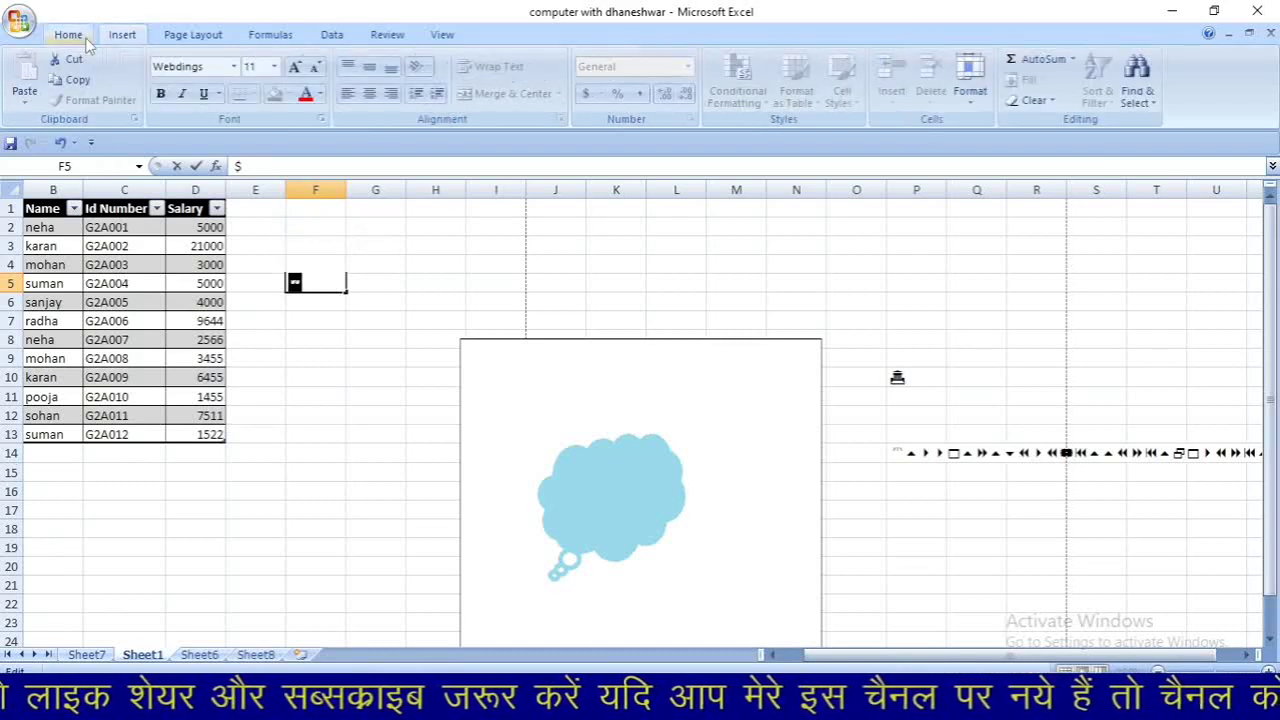
{"action": "left_click", "coordinate": [296, 68]}
{"action": "left_click", "coordinate": [296, 68]}
{"action": "left_click", "coordinate": [296, 68]}
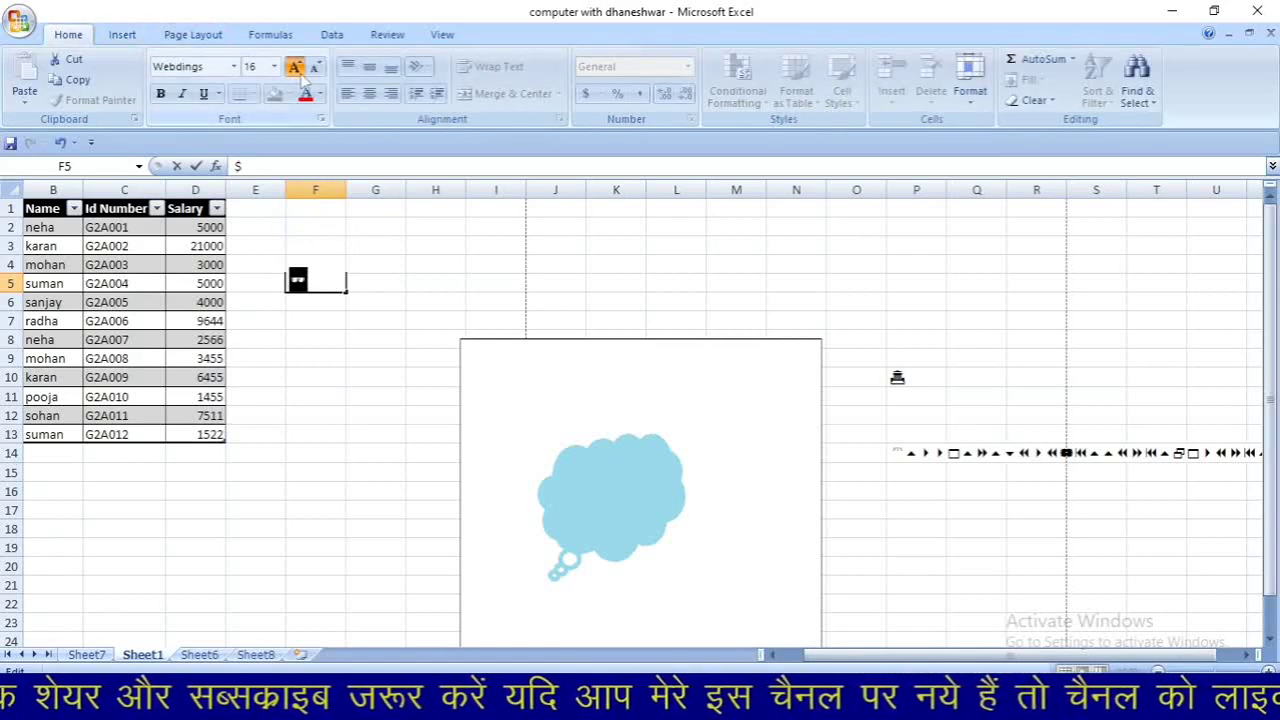
{"action": "left_click", "coordinate": [296, 68]}
{"action": "left_click", "coordinate": [296, 68]}
{"action": "left_click", "coordinate": [296, 68]}
{"action": "left_click", "coordinate": [296, 68]}
{"action": "left_click", "coordinate": [296, 68]}
{"action": "left_click", "coordinate": [296, 68]}
{"action": "left_click", "coordinate": [296, 68]}
{"action": "left_click", "coordinate": [296, 68]}
{"action": "left_click", "coordinate": [296, 68]}
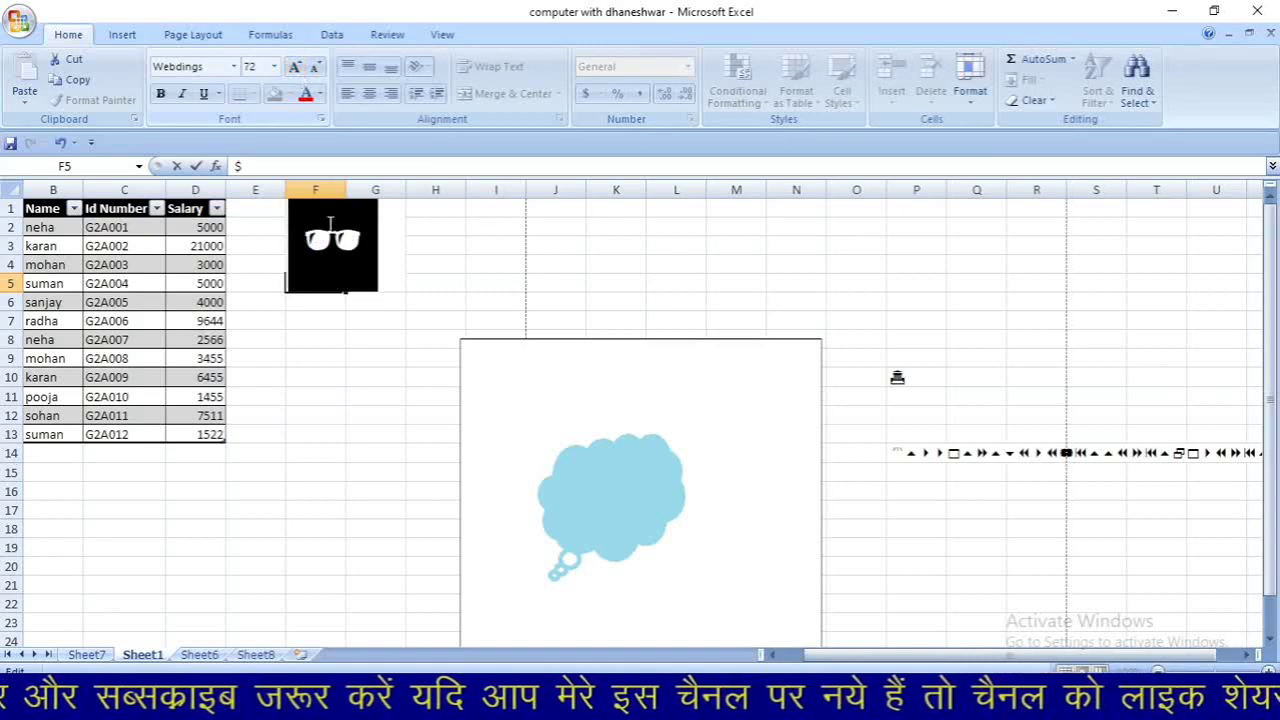
{"action": "left_click", "coordinate": [320, 395]}
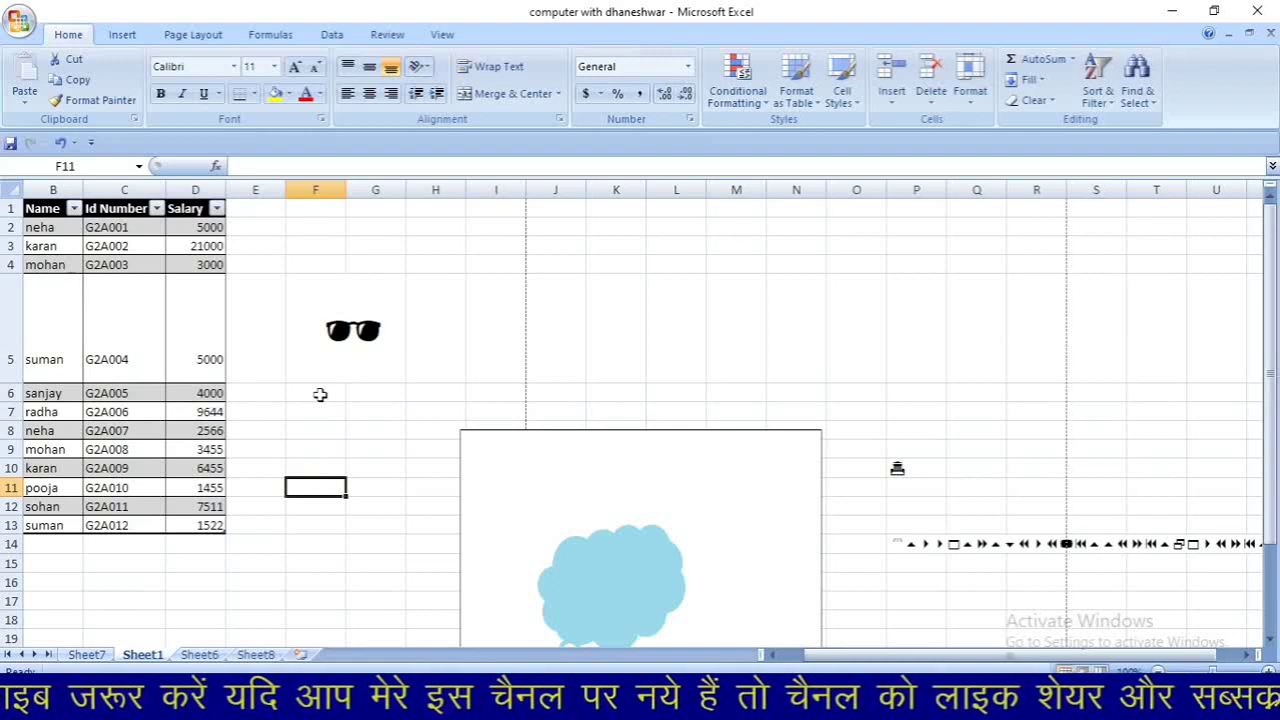
{"action": "left_click", "coordinate": [120, 38]}
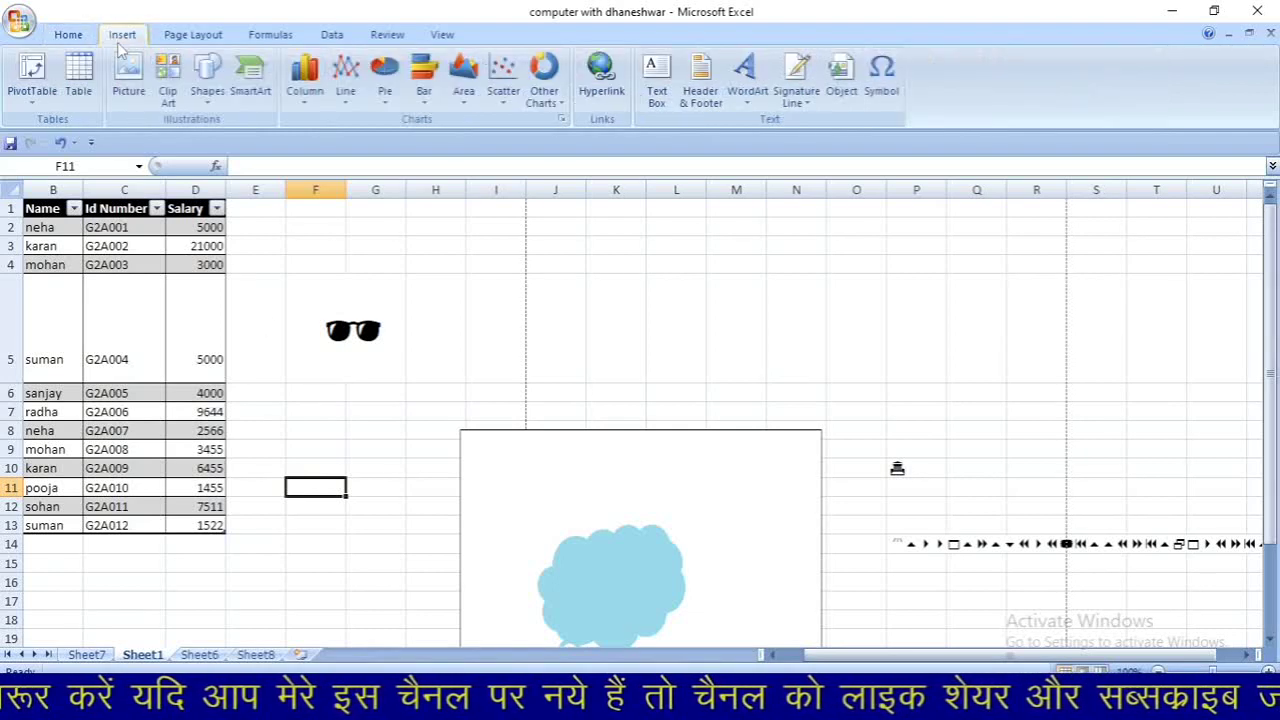